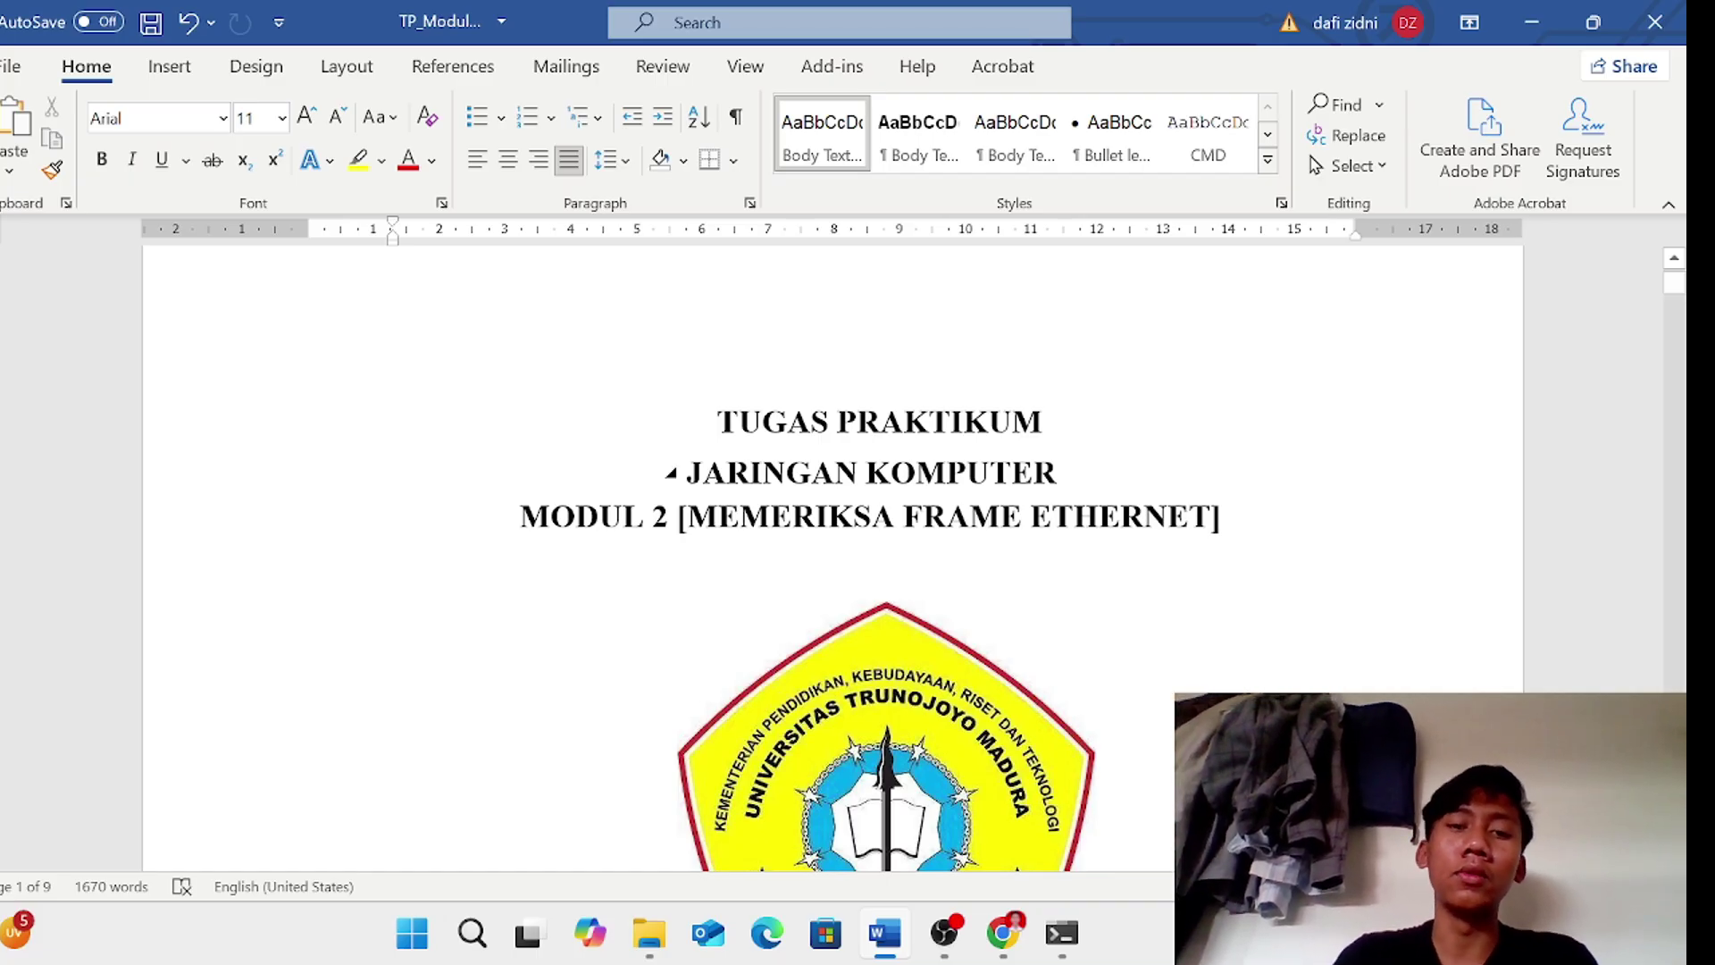
- Review the cover page and the Ethernet frame module from its topology and objectives through Langkah 2
scroll(886, 487, down, 3)
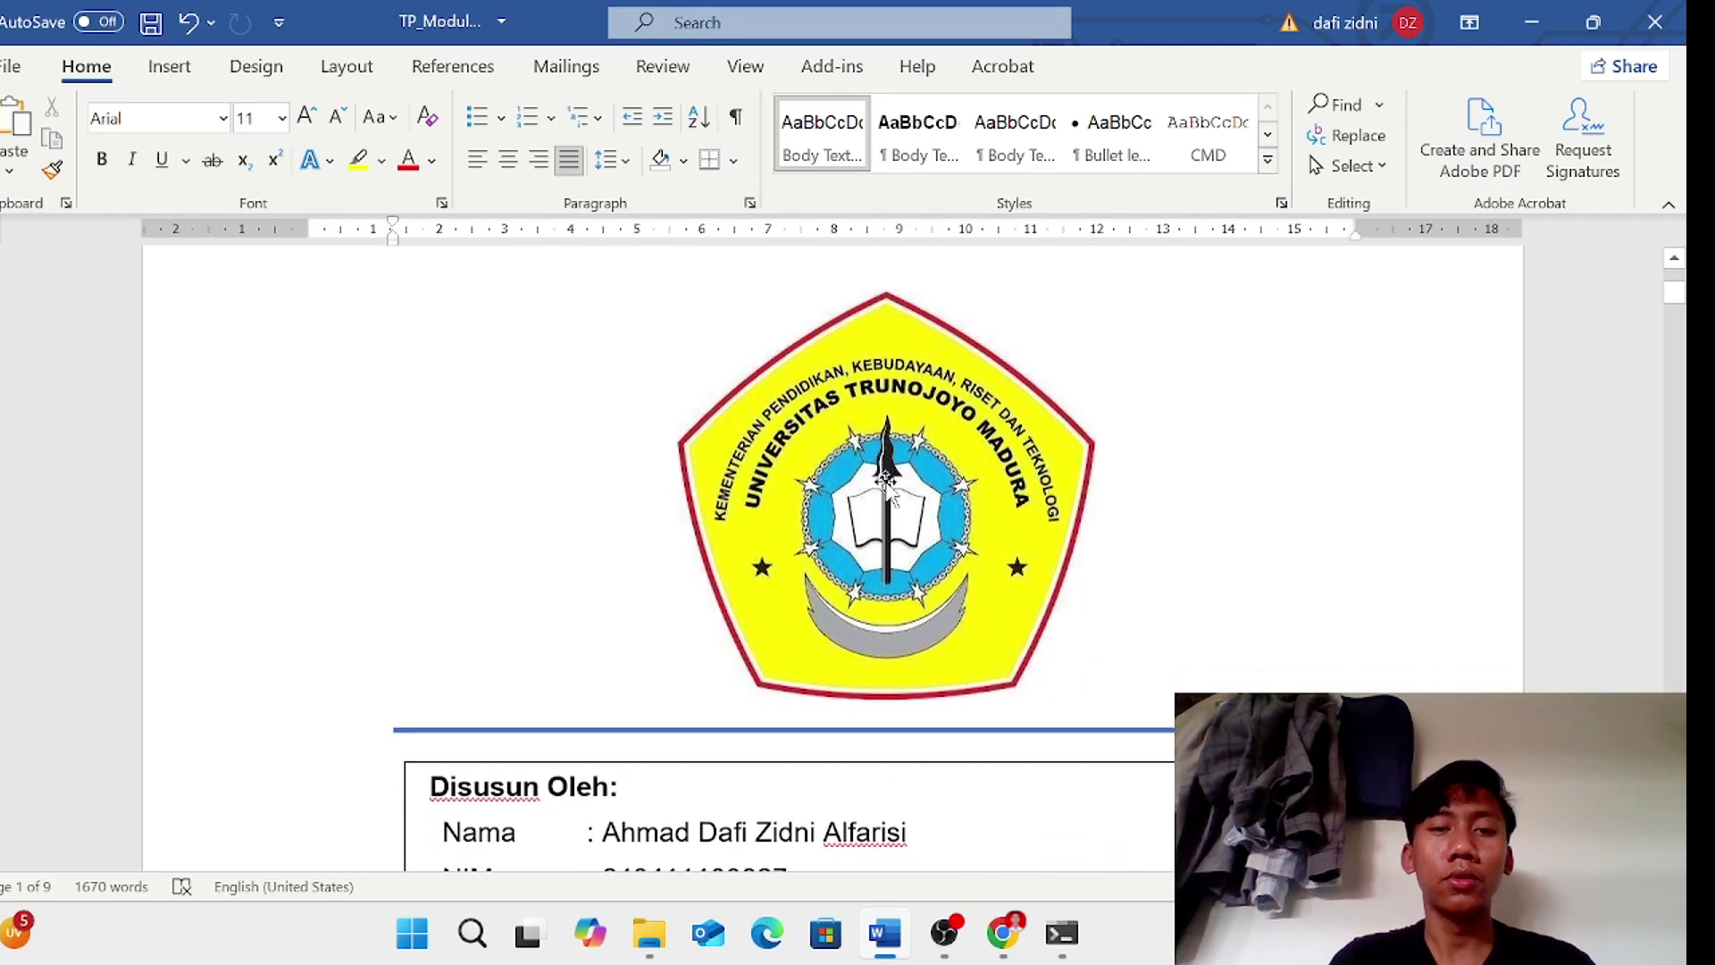
scroll(886, 487, up, 2)
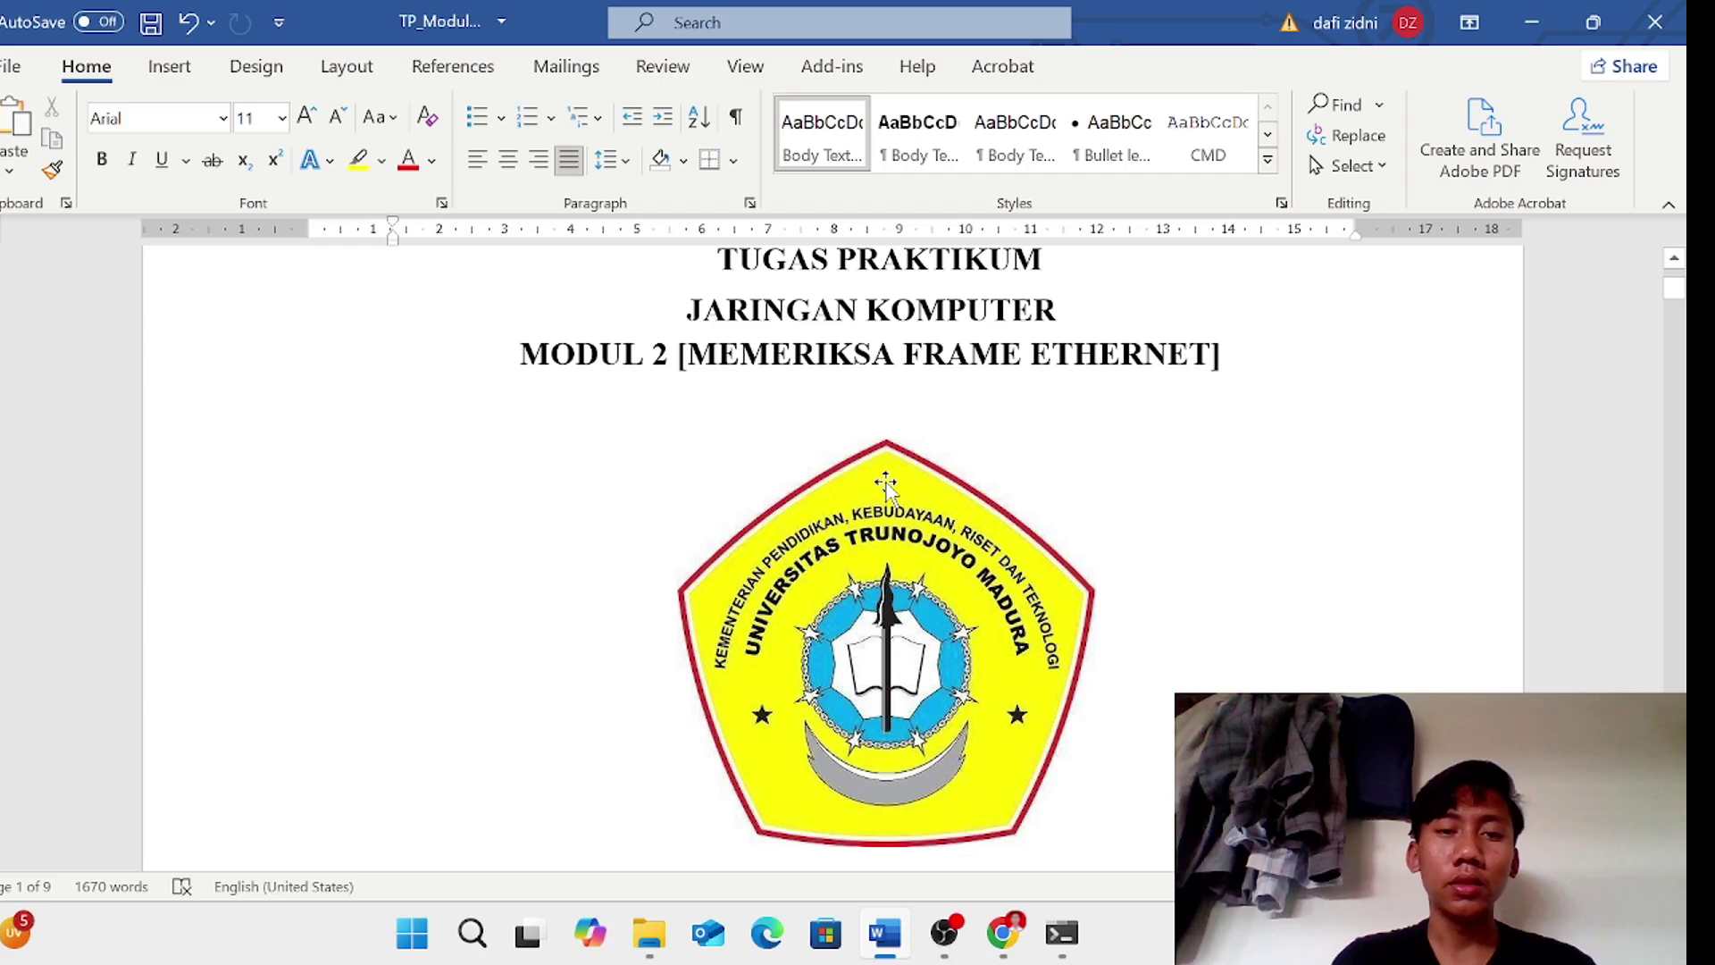
scroll(886, 483, down, 5)
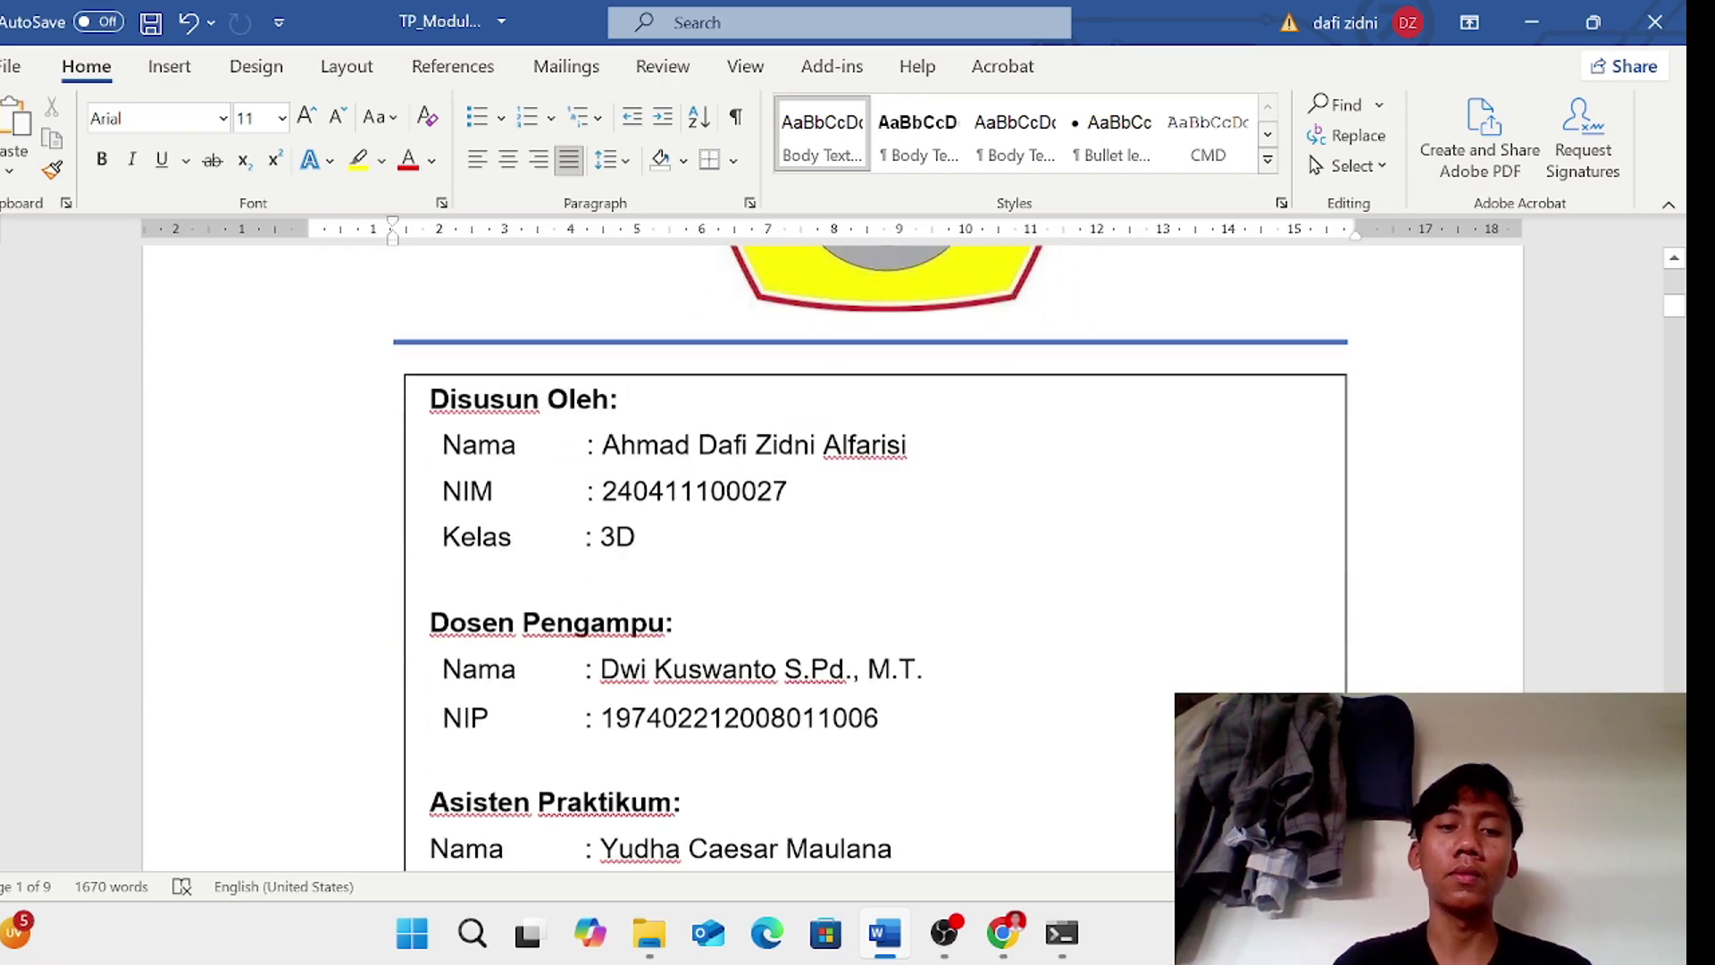
scroll(886, 487, up, 5)
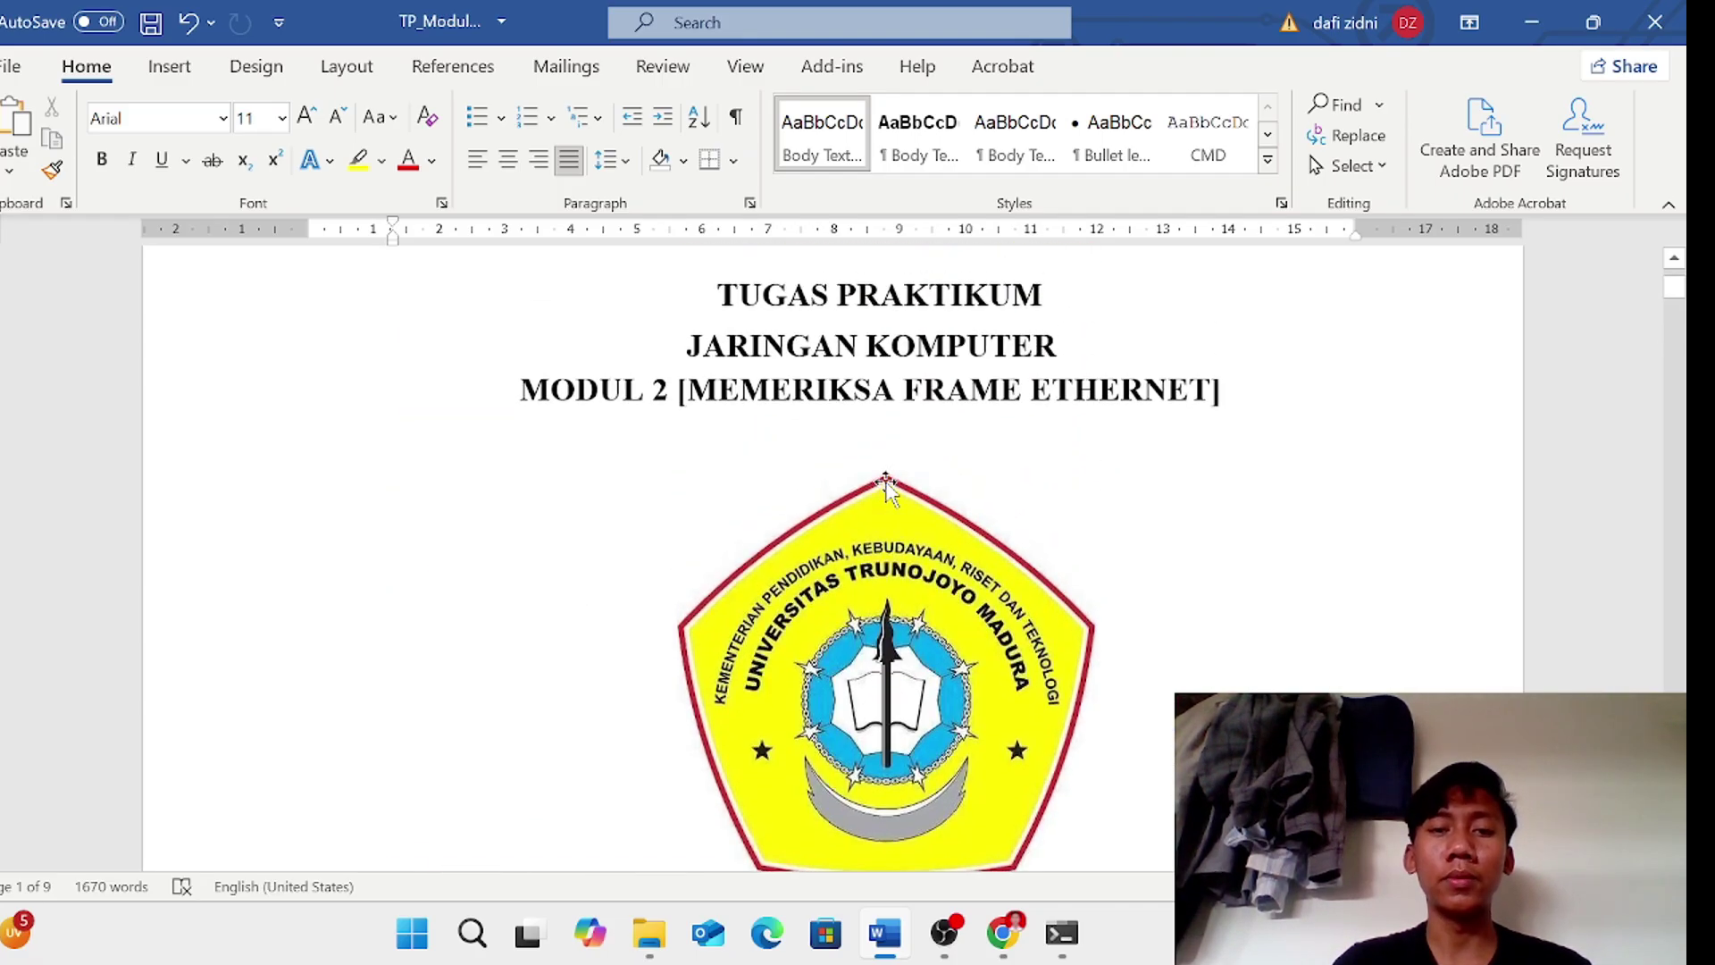
scroll(886, 487, down, 5)
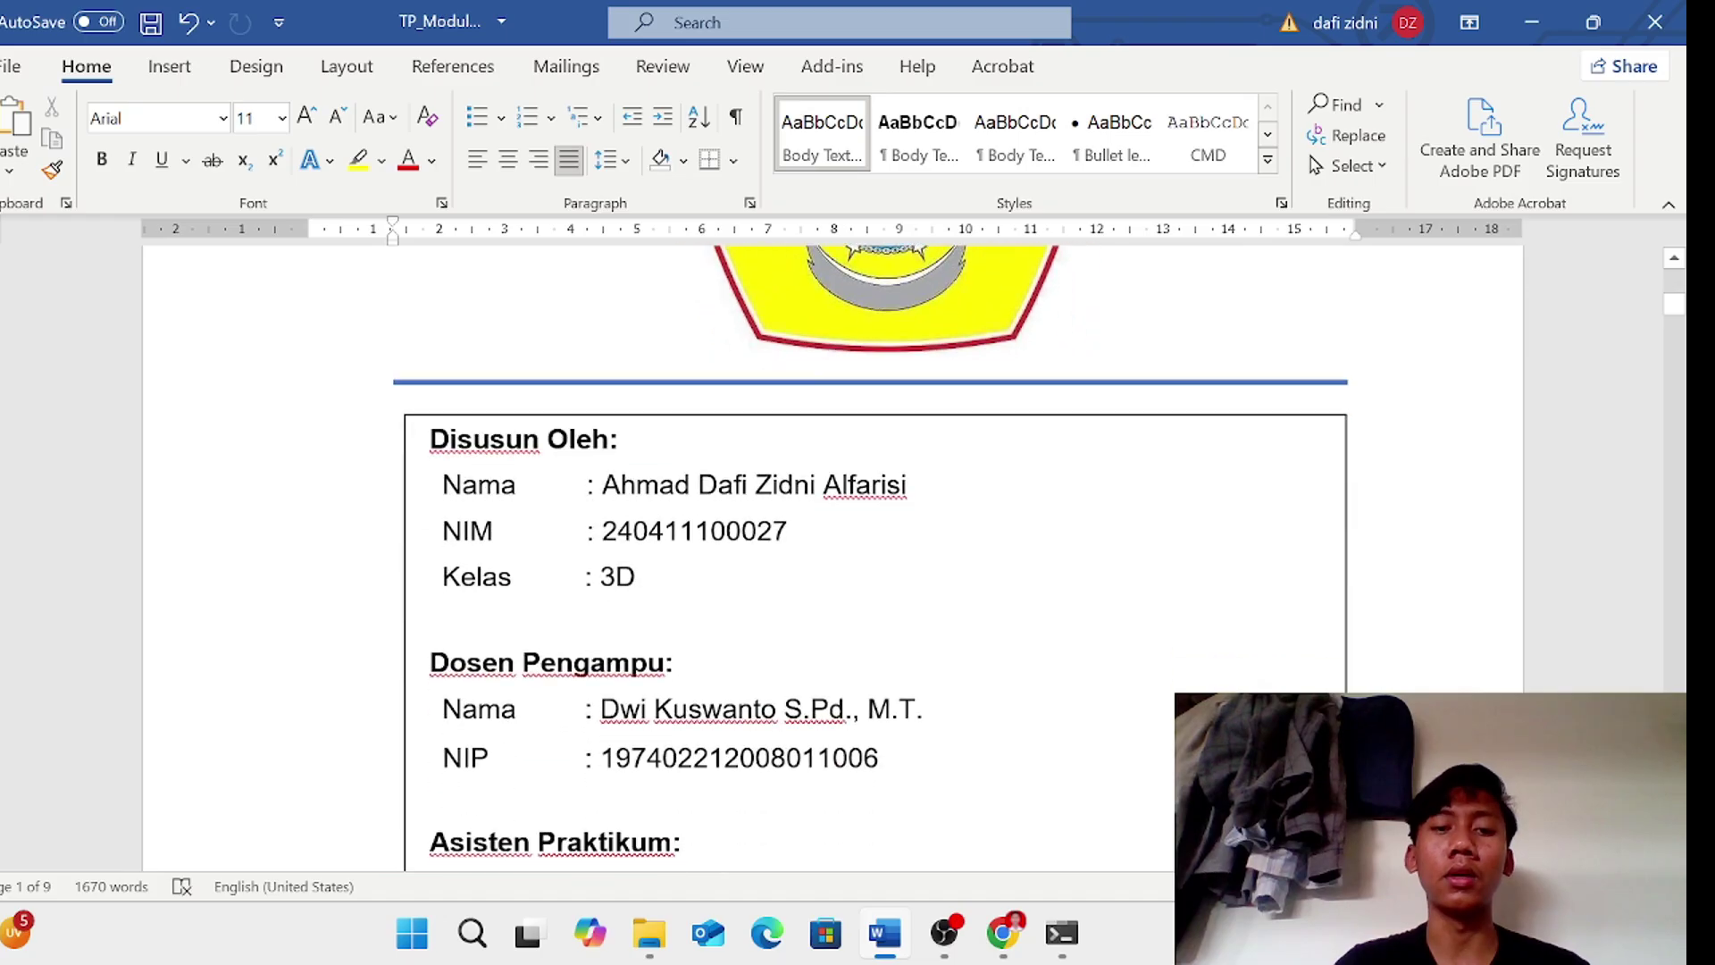
scroll(886, 487, down, 12)
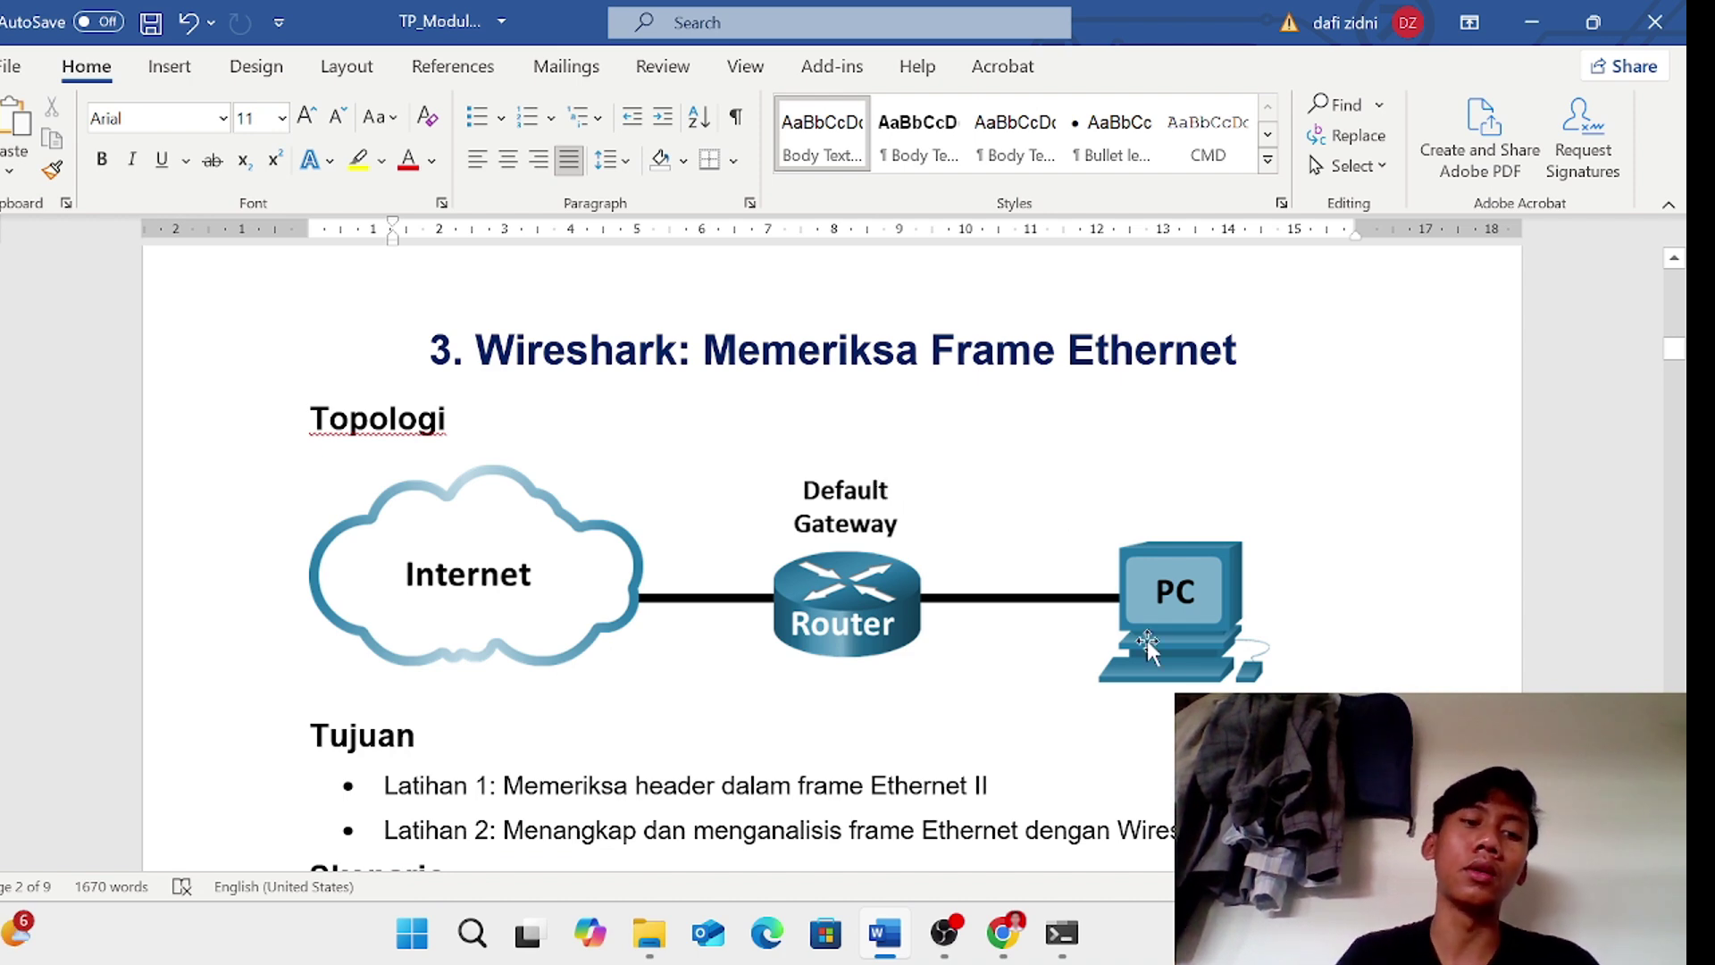
scroll(1147, 639, down, 3)
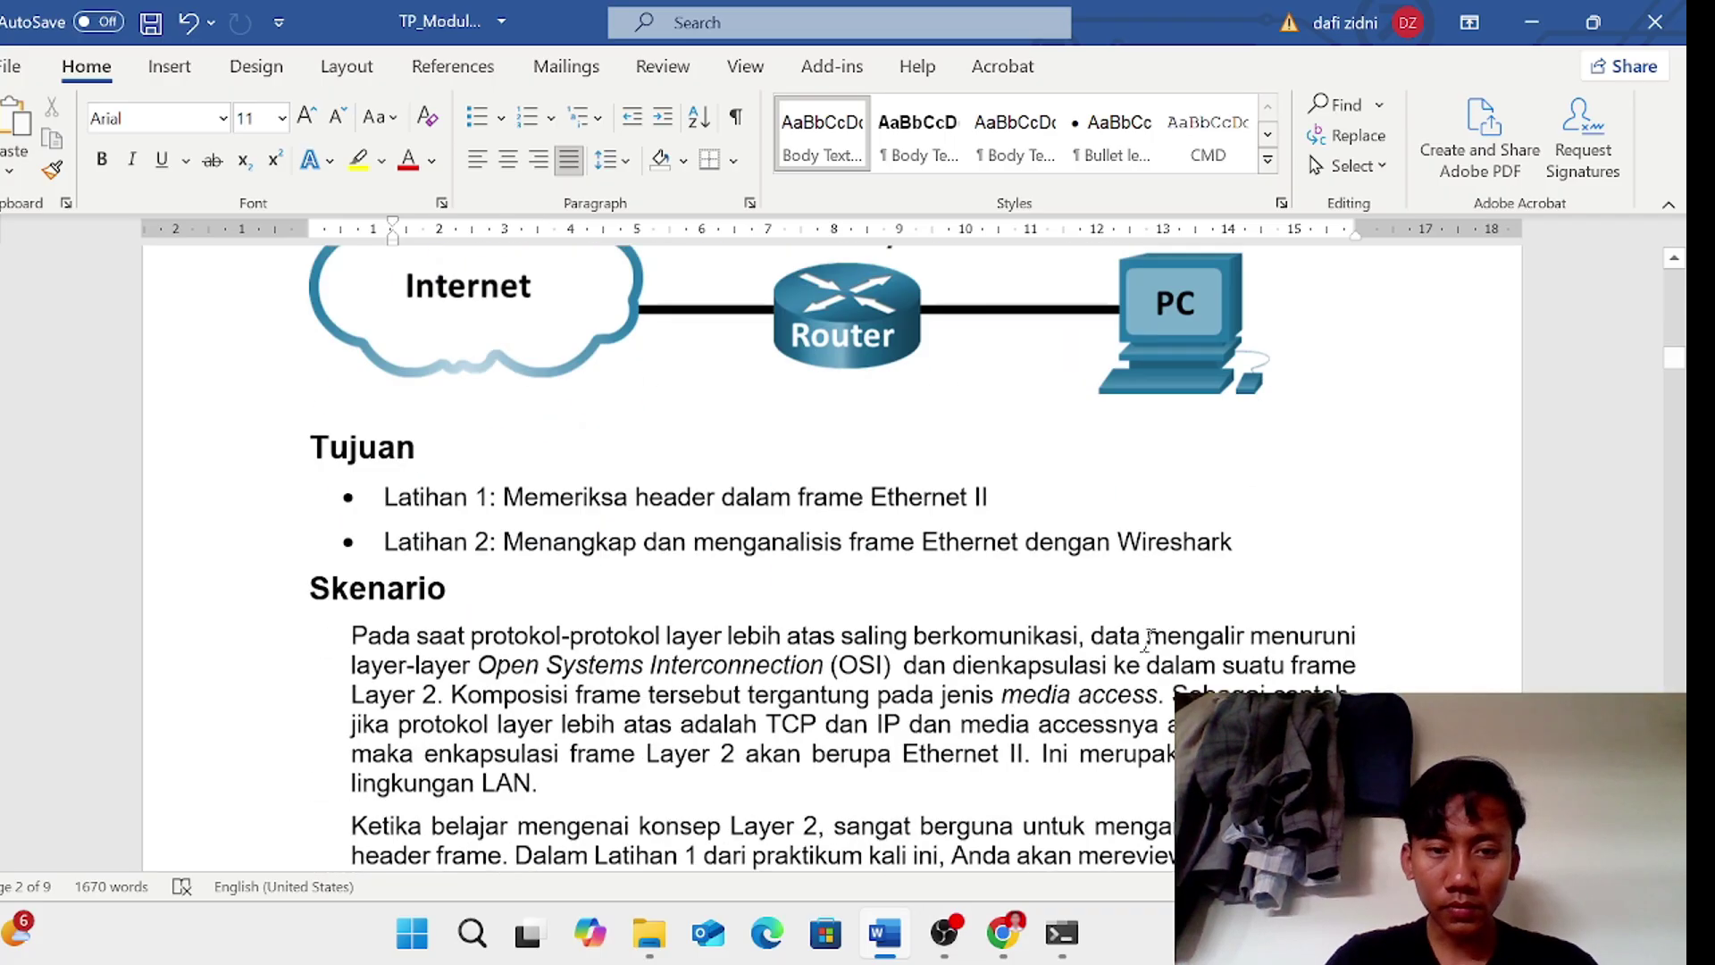
scroll(1147, 640, down, 9)
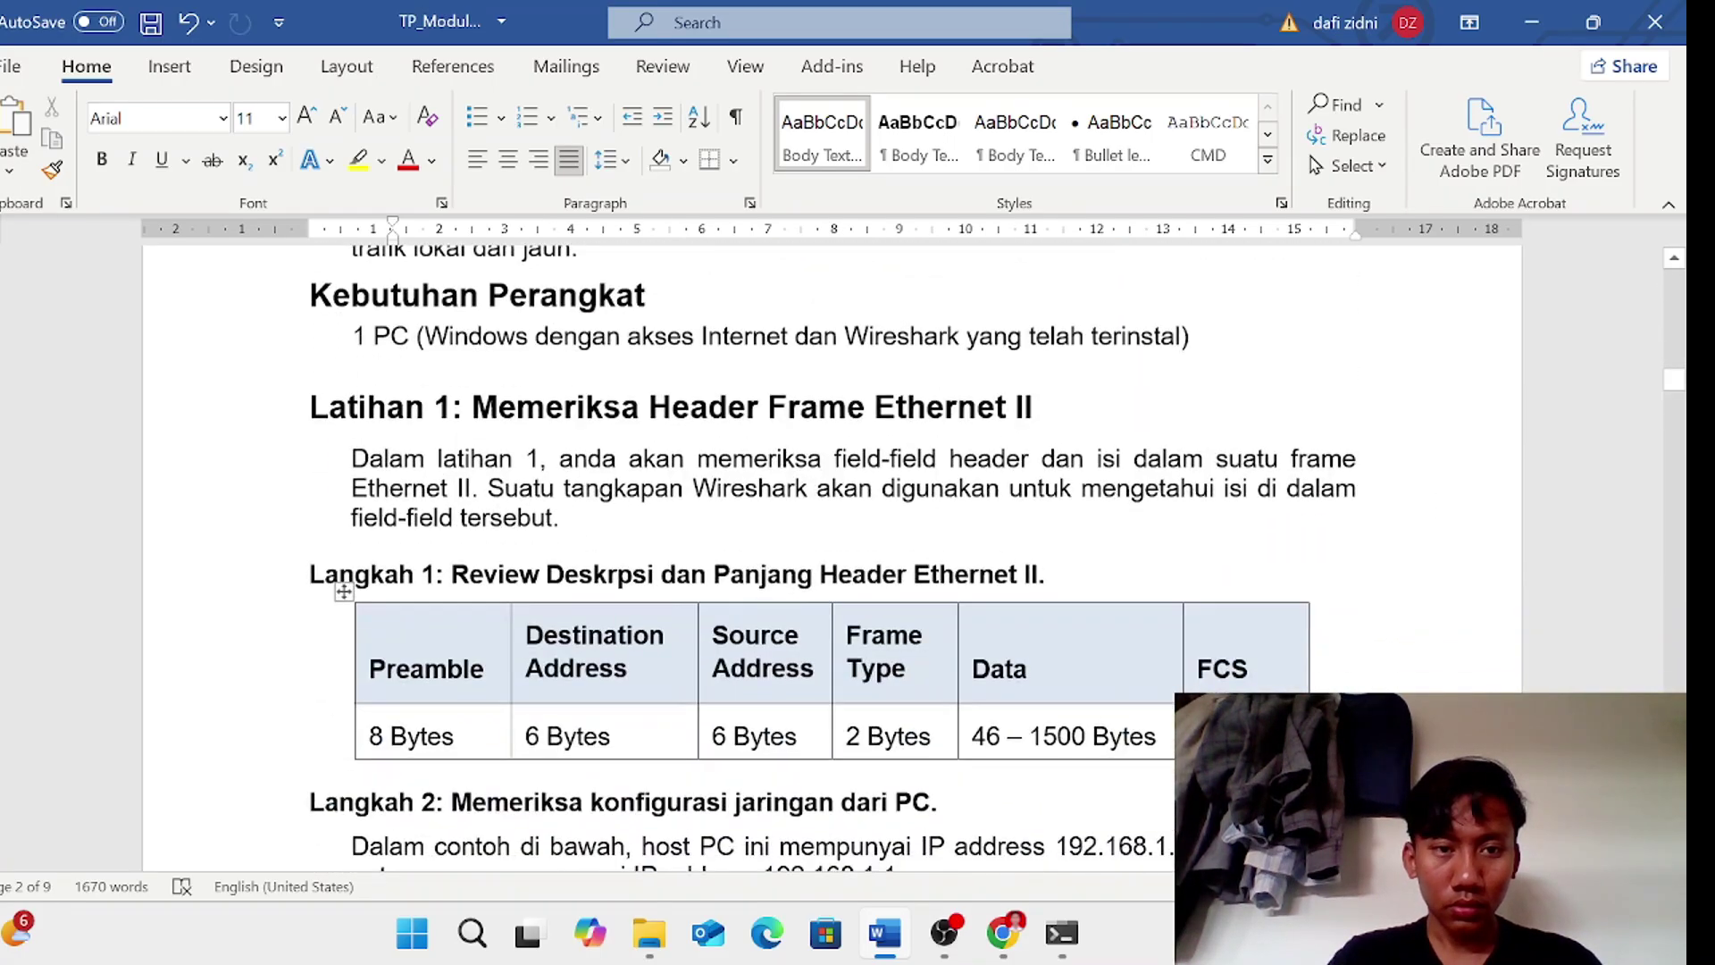
scroll(830, 550, down, 3)
scroll(914, 558, up, 1)
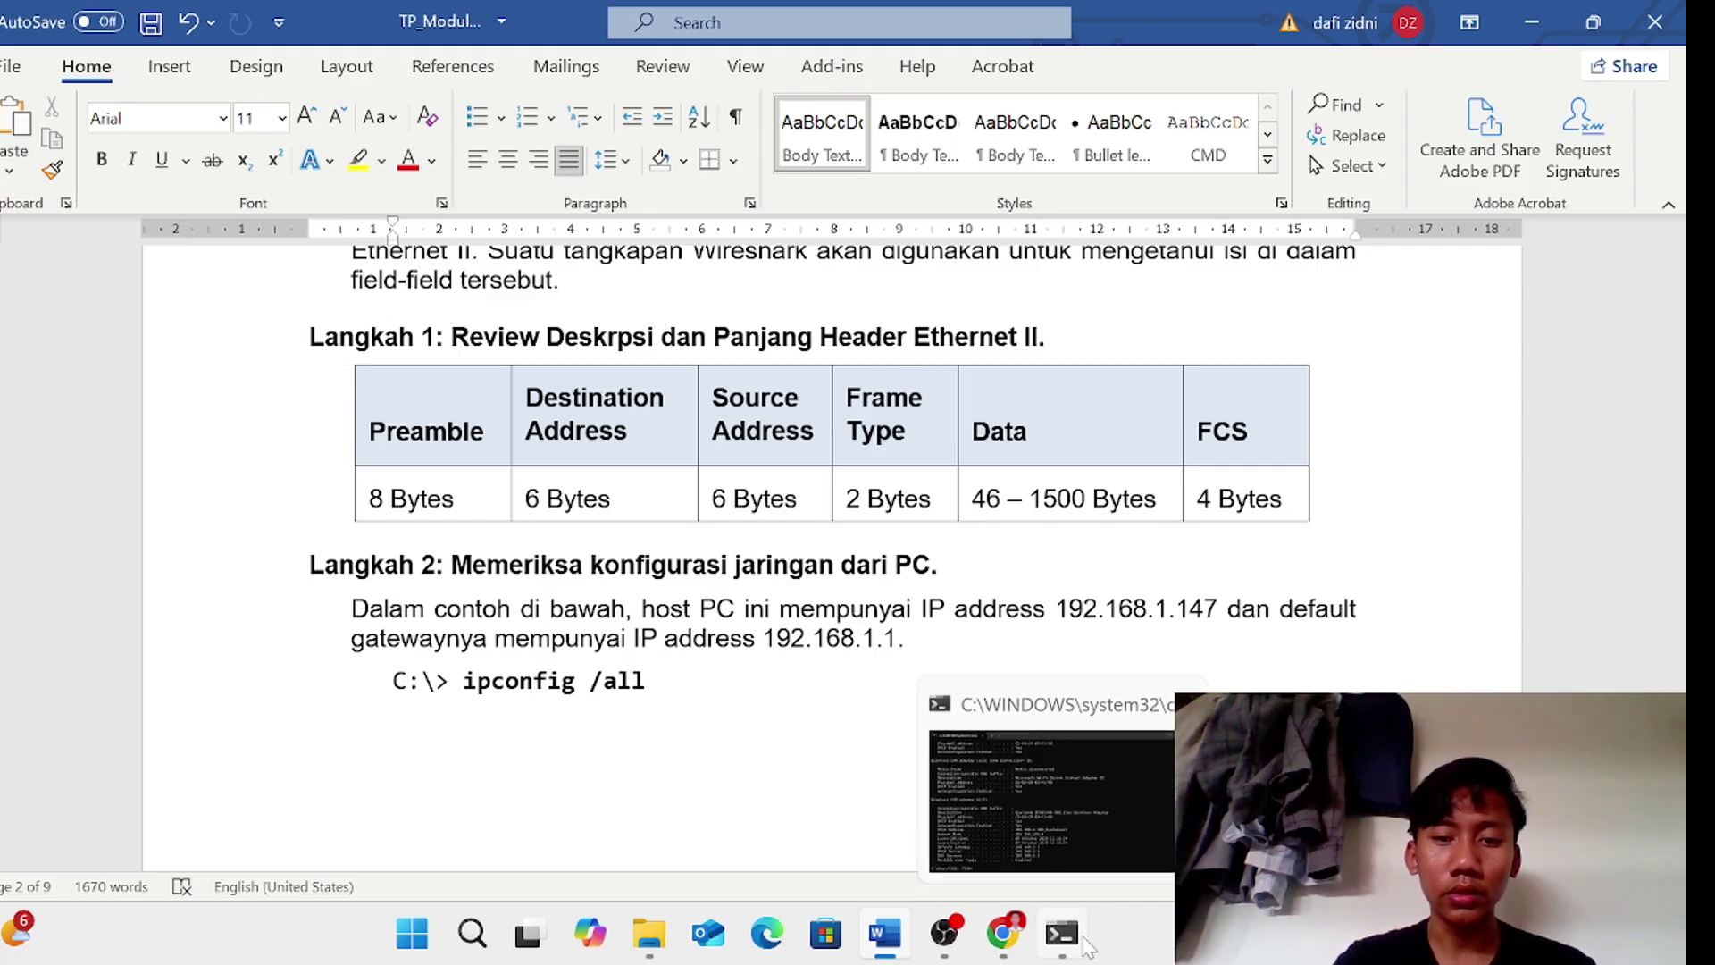
- Close the existing Command Prompt window and open a fresh one with cmd
click(1061, 934)
click(1188, 704)
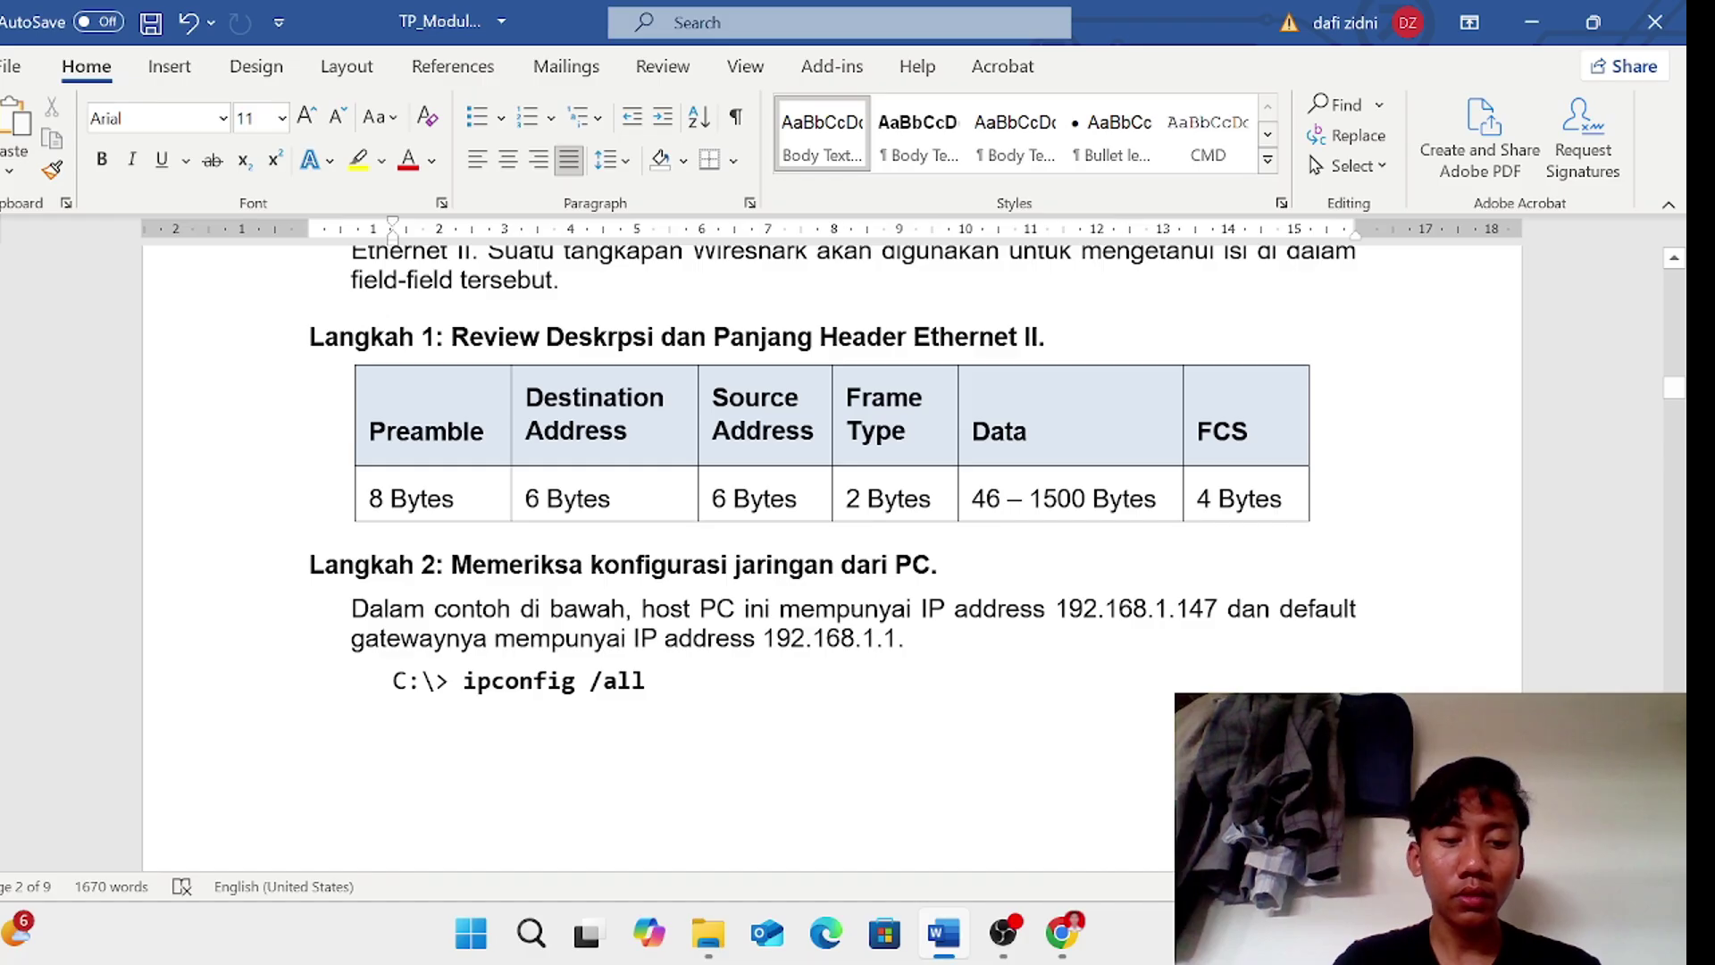
key(super+r)
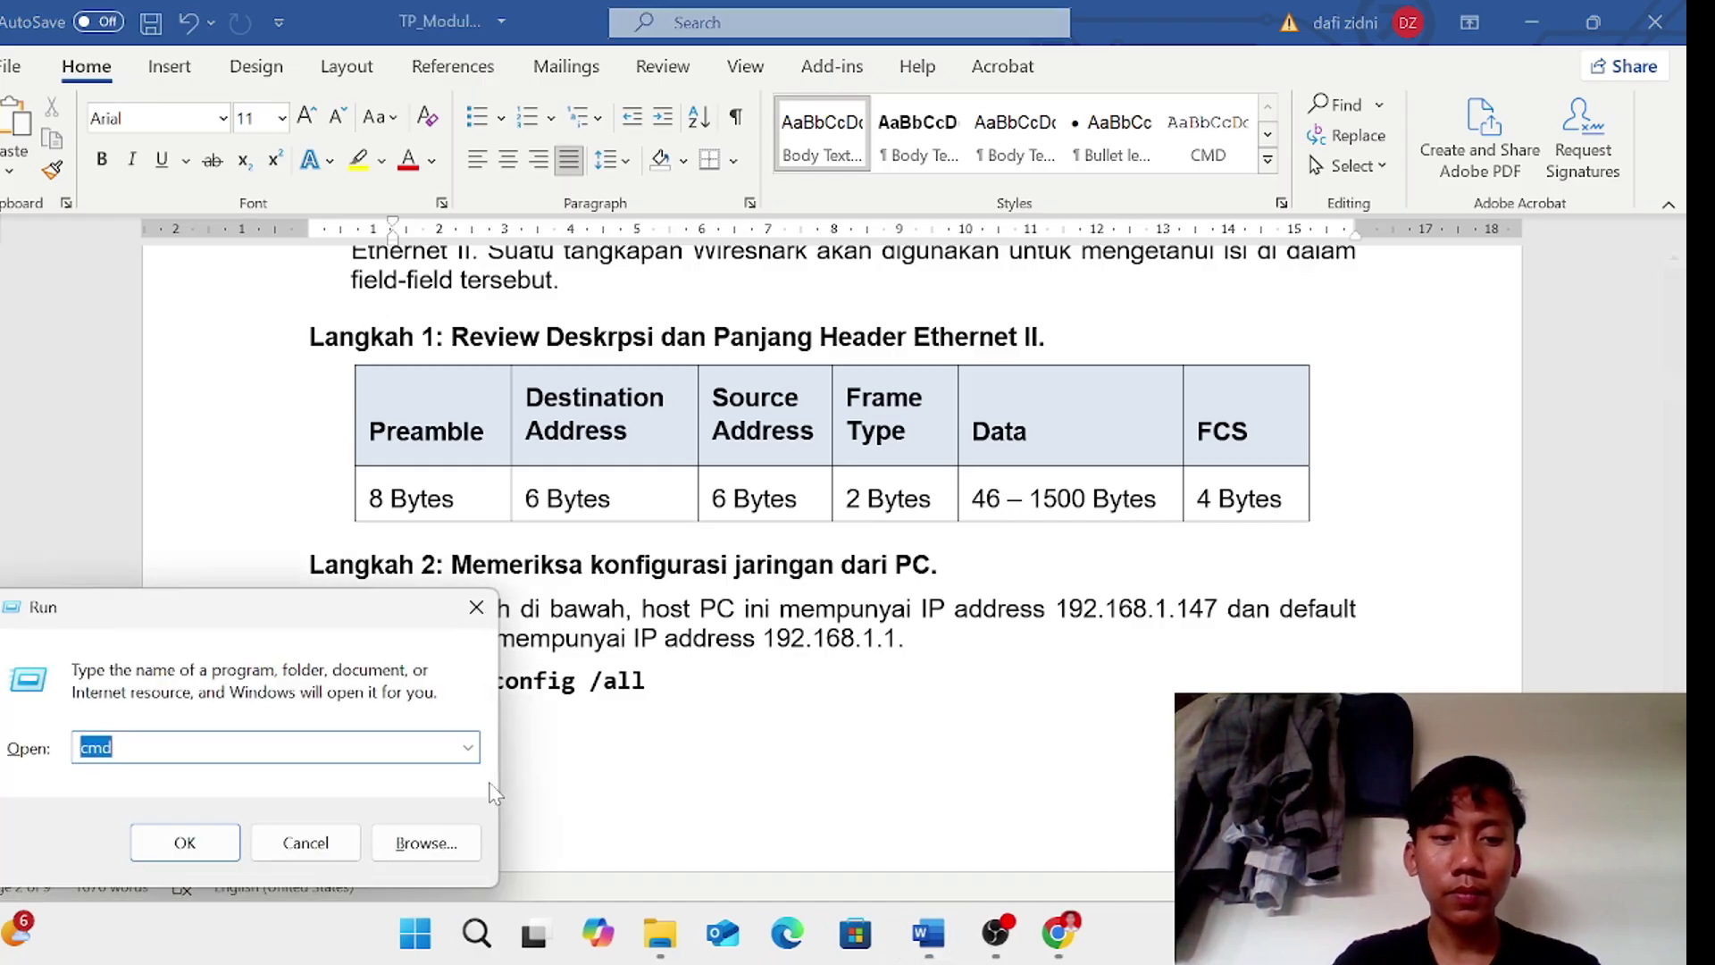
key(Escape)
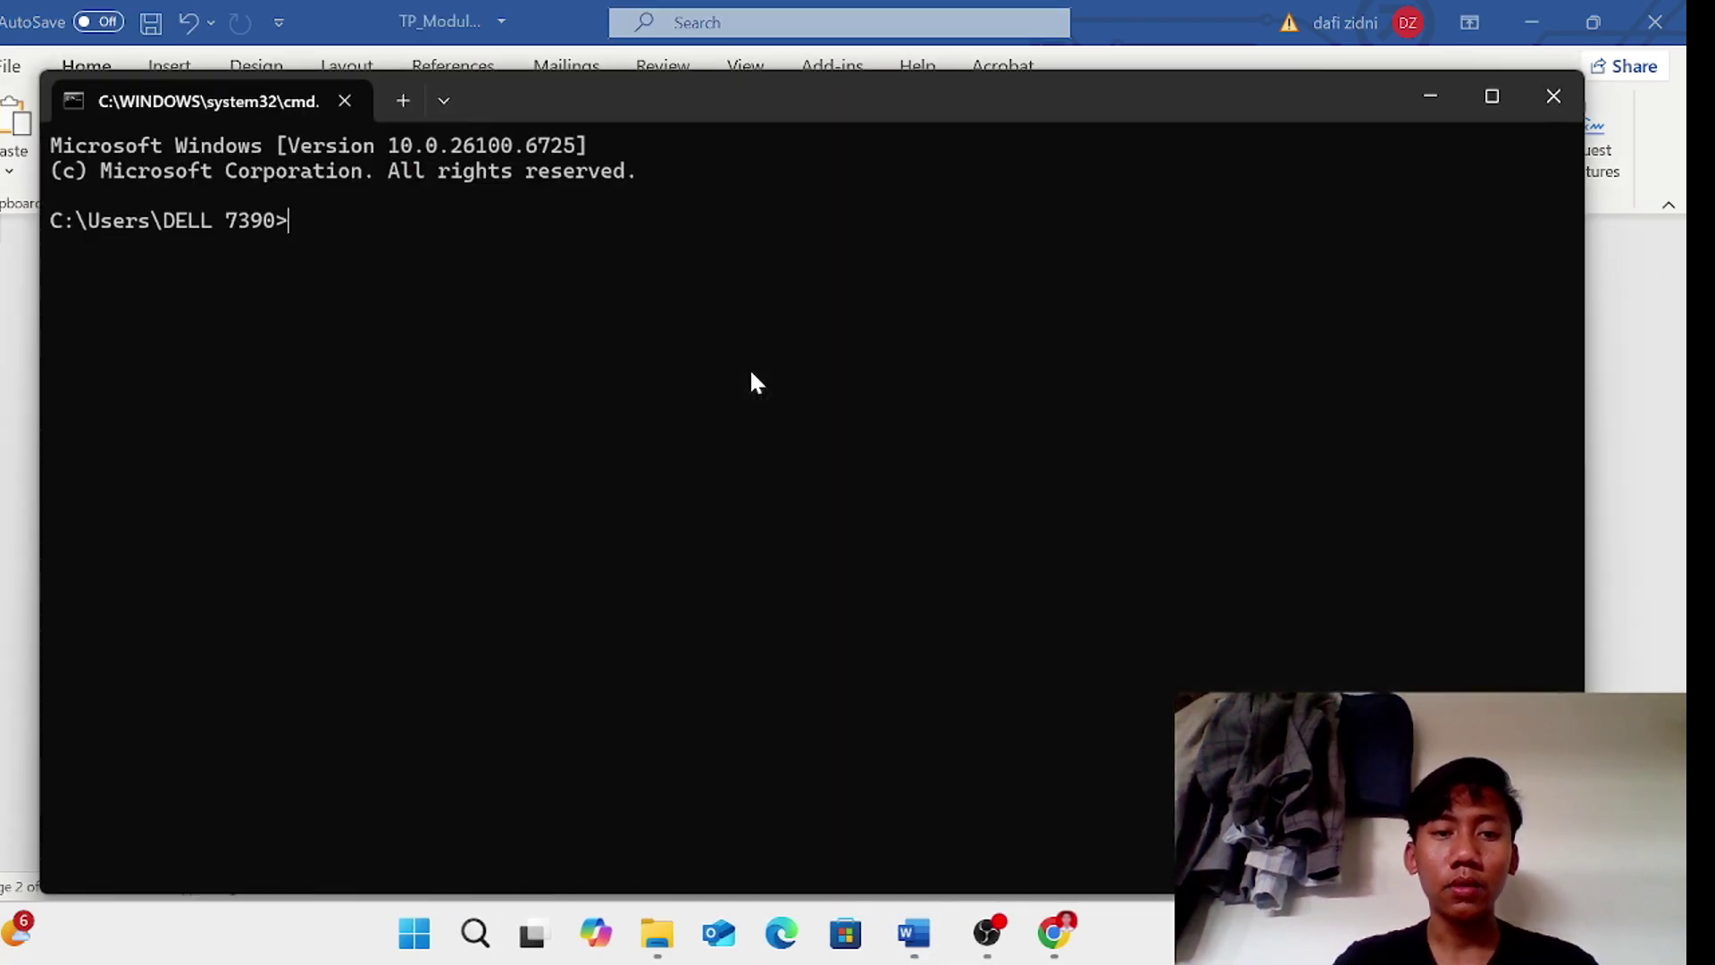
- Run ipconfig /all, examine the listed network adapter configuration, and return to the Word document
text(ipco)
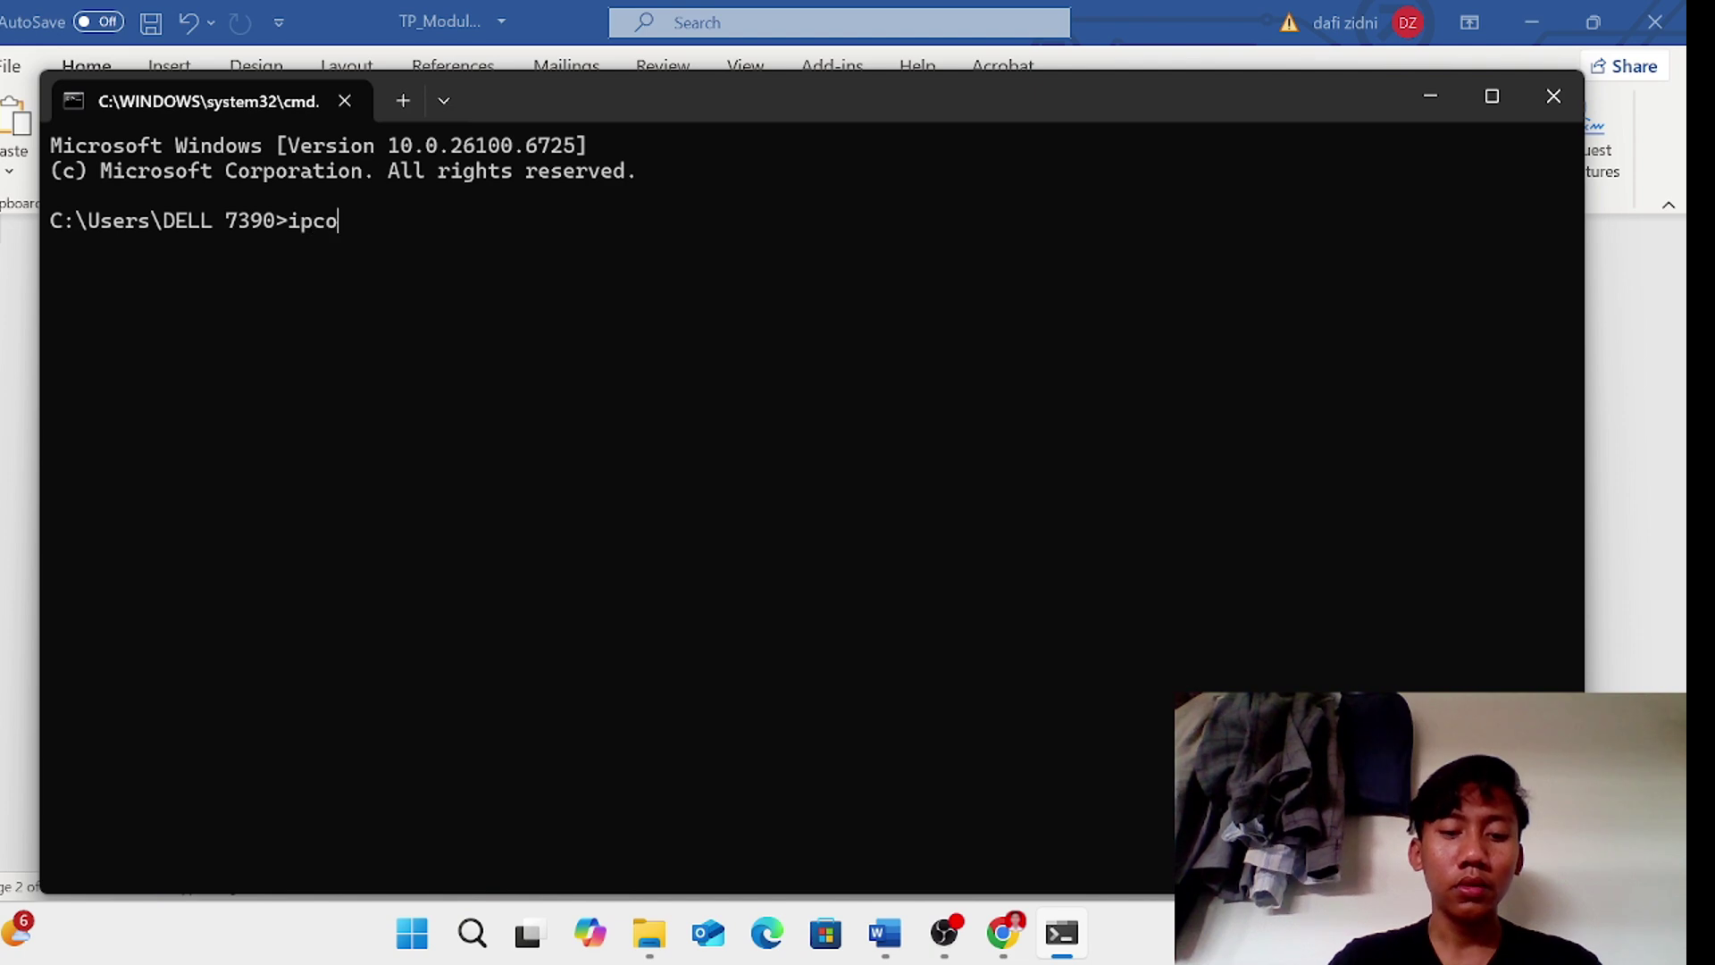
text(nfig /aa)
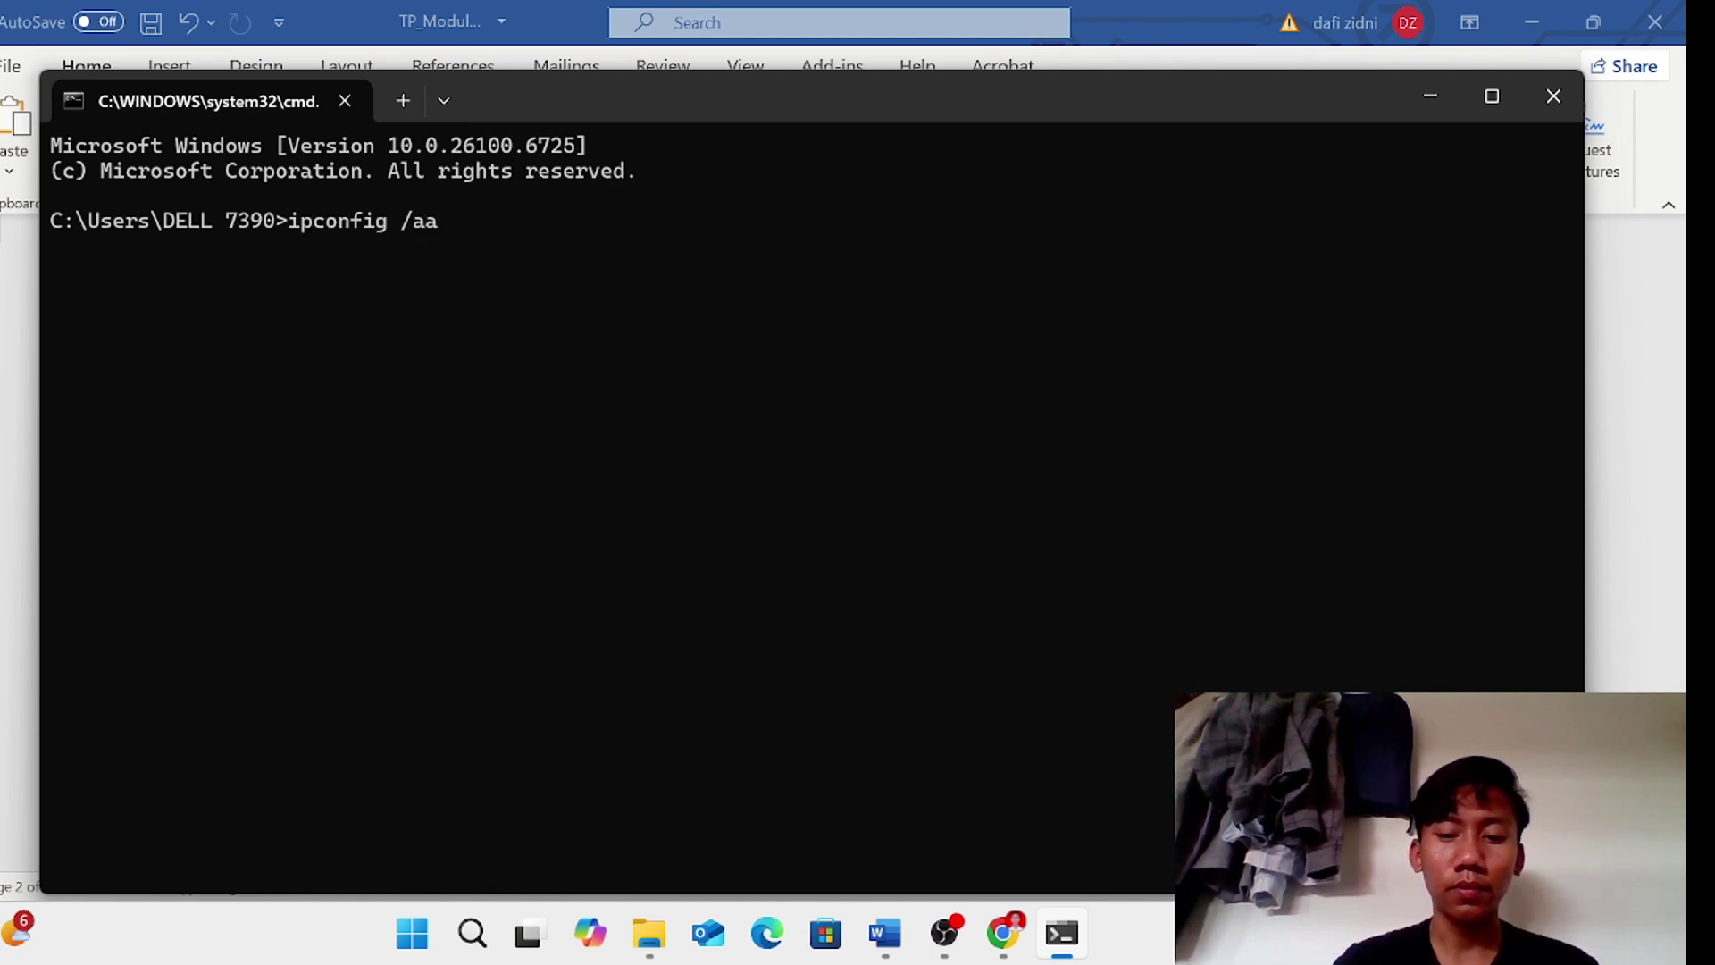
key(BackSpace)
text(ll)
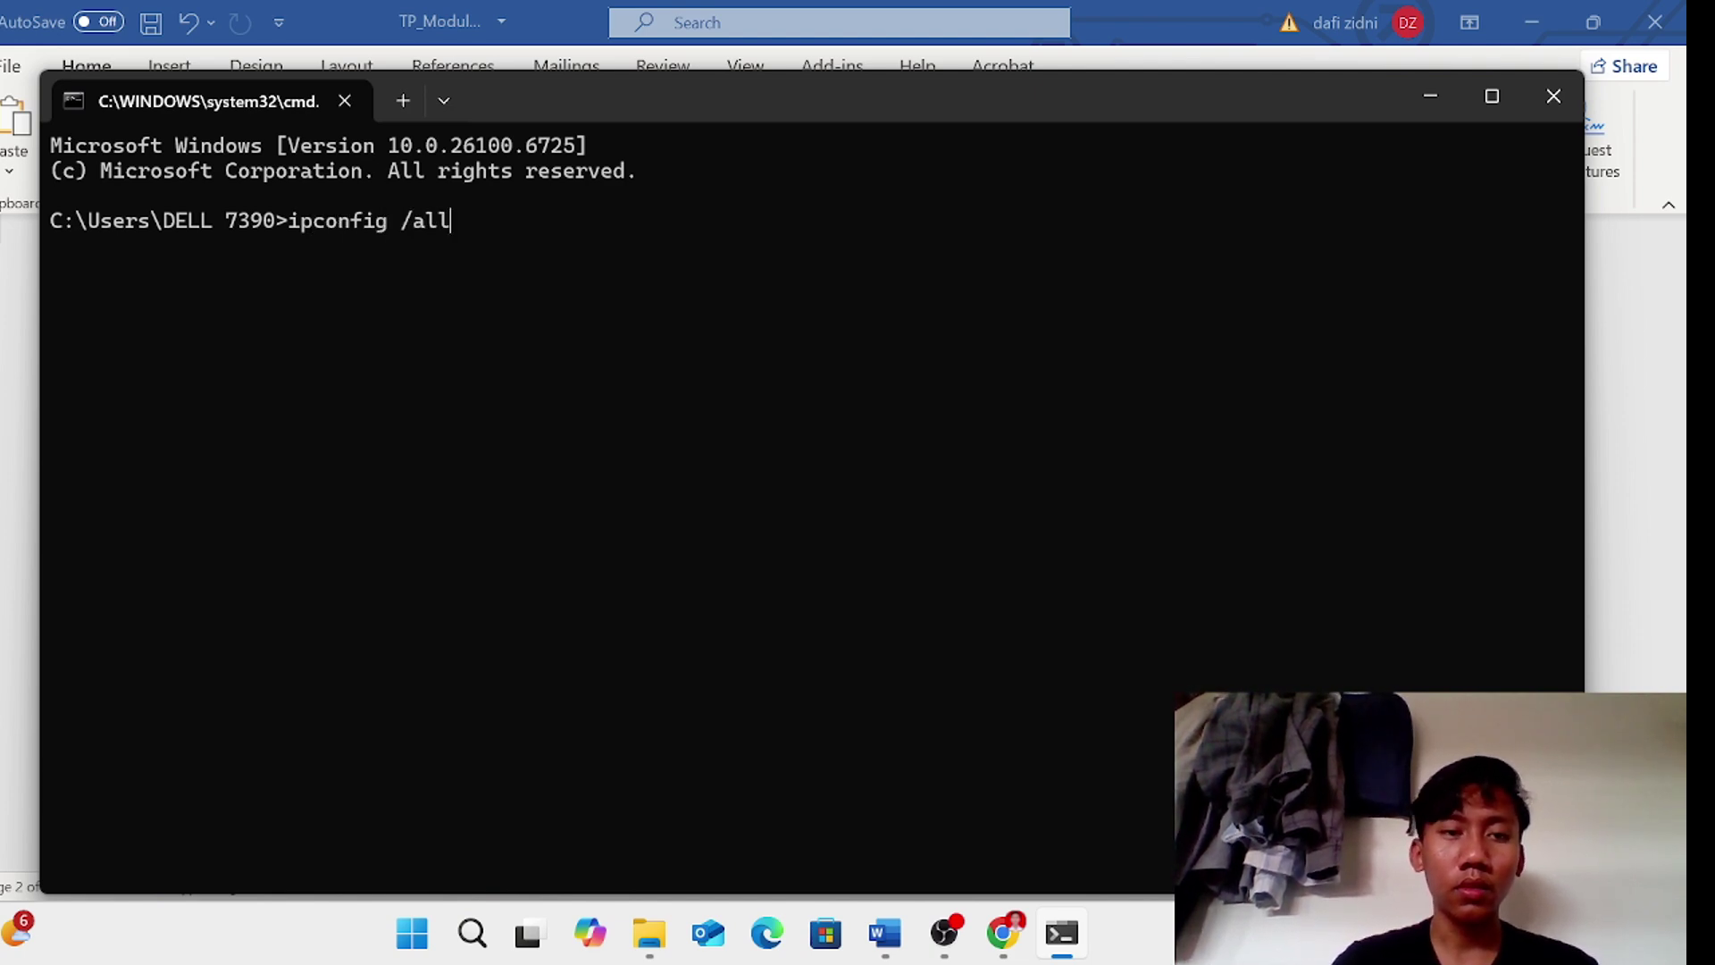
scroll(791, 523, up, 2)
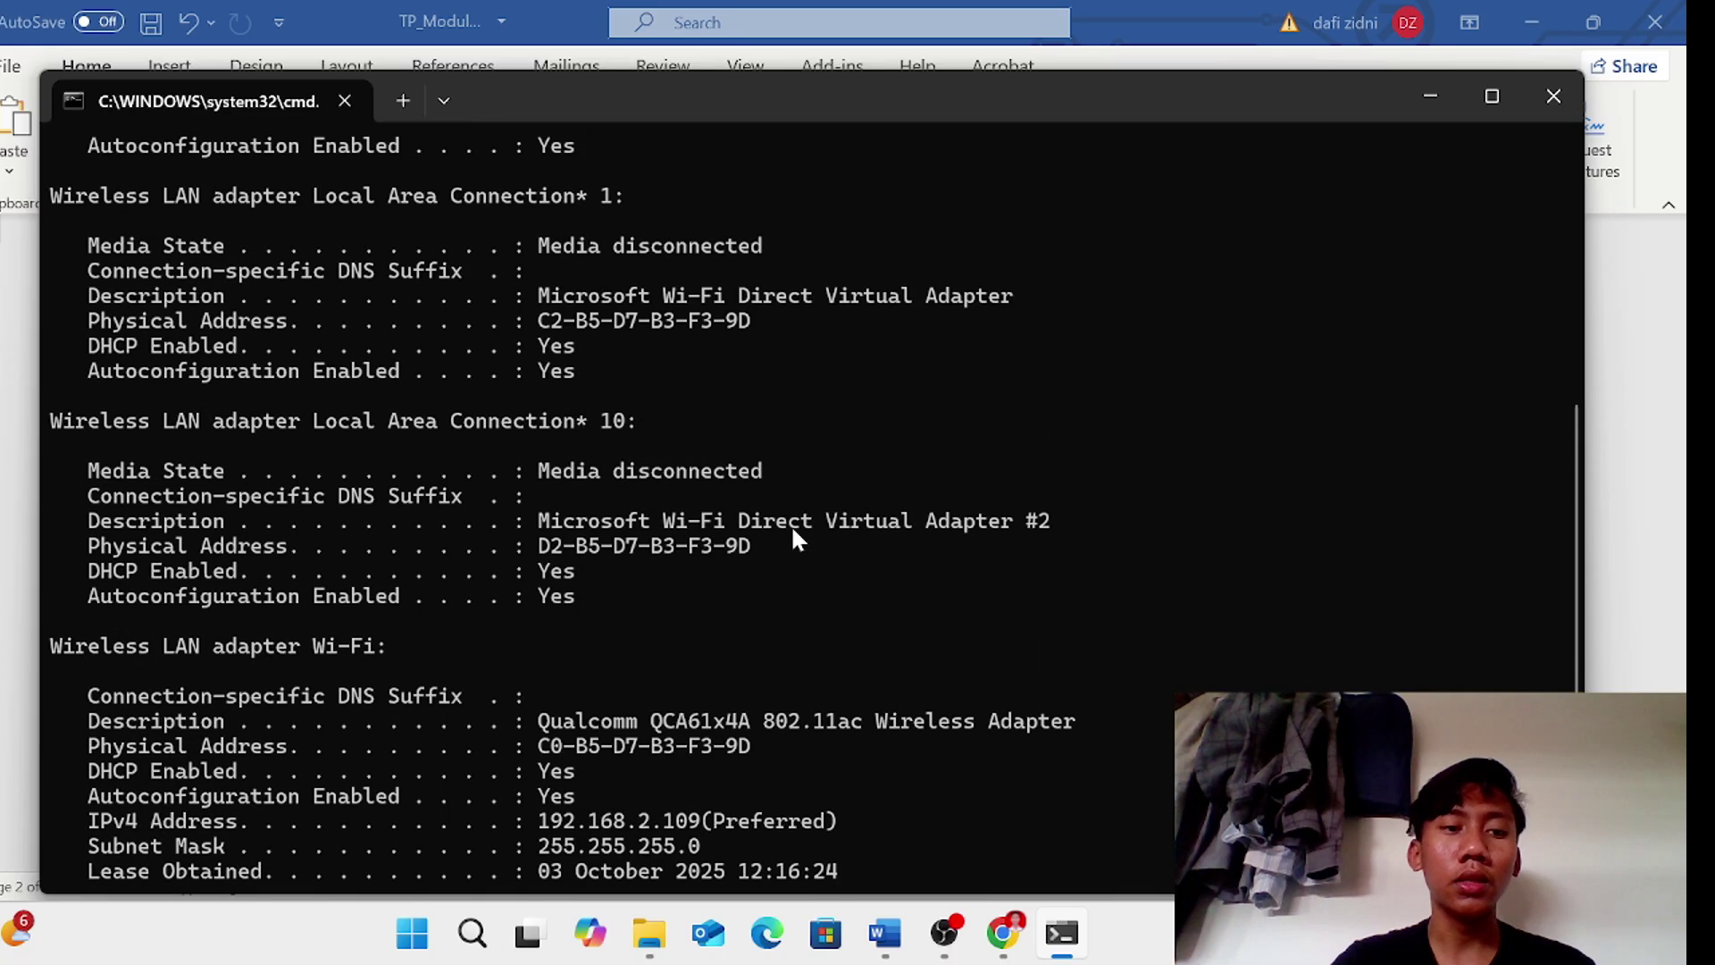
scroll(790, 524, down, 2)
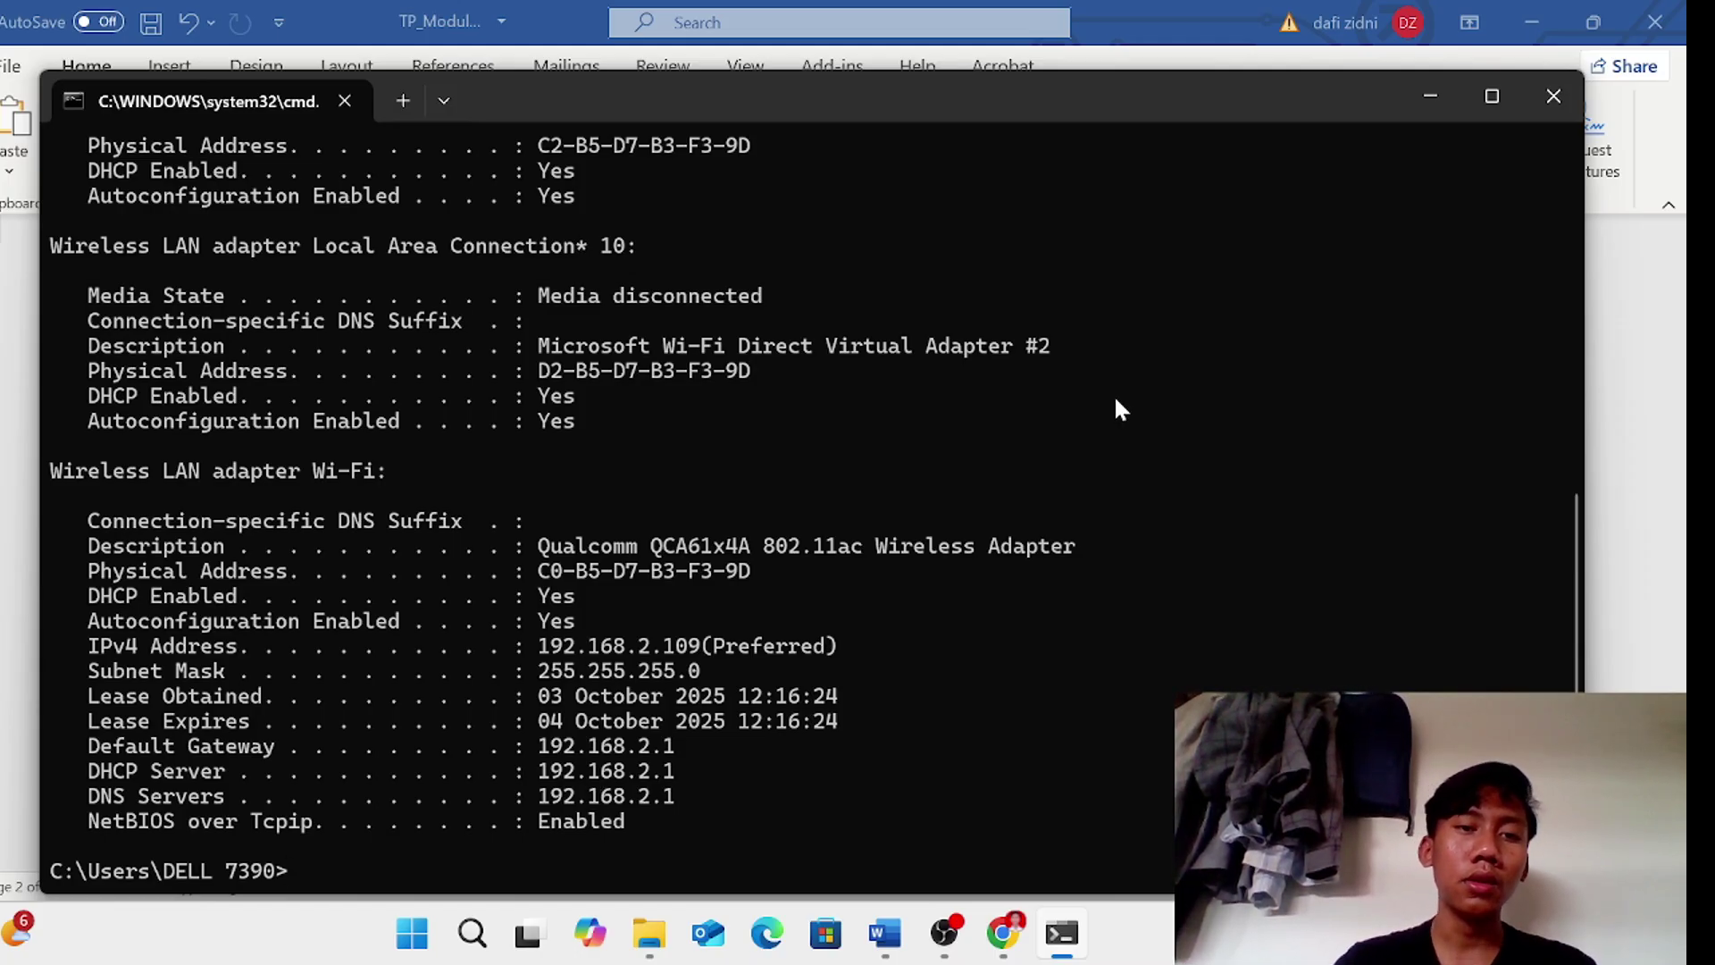
scroll(1116, 400, up, 8)
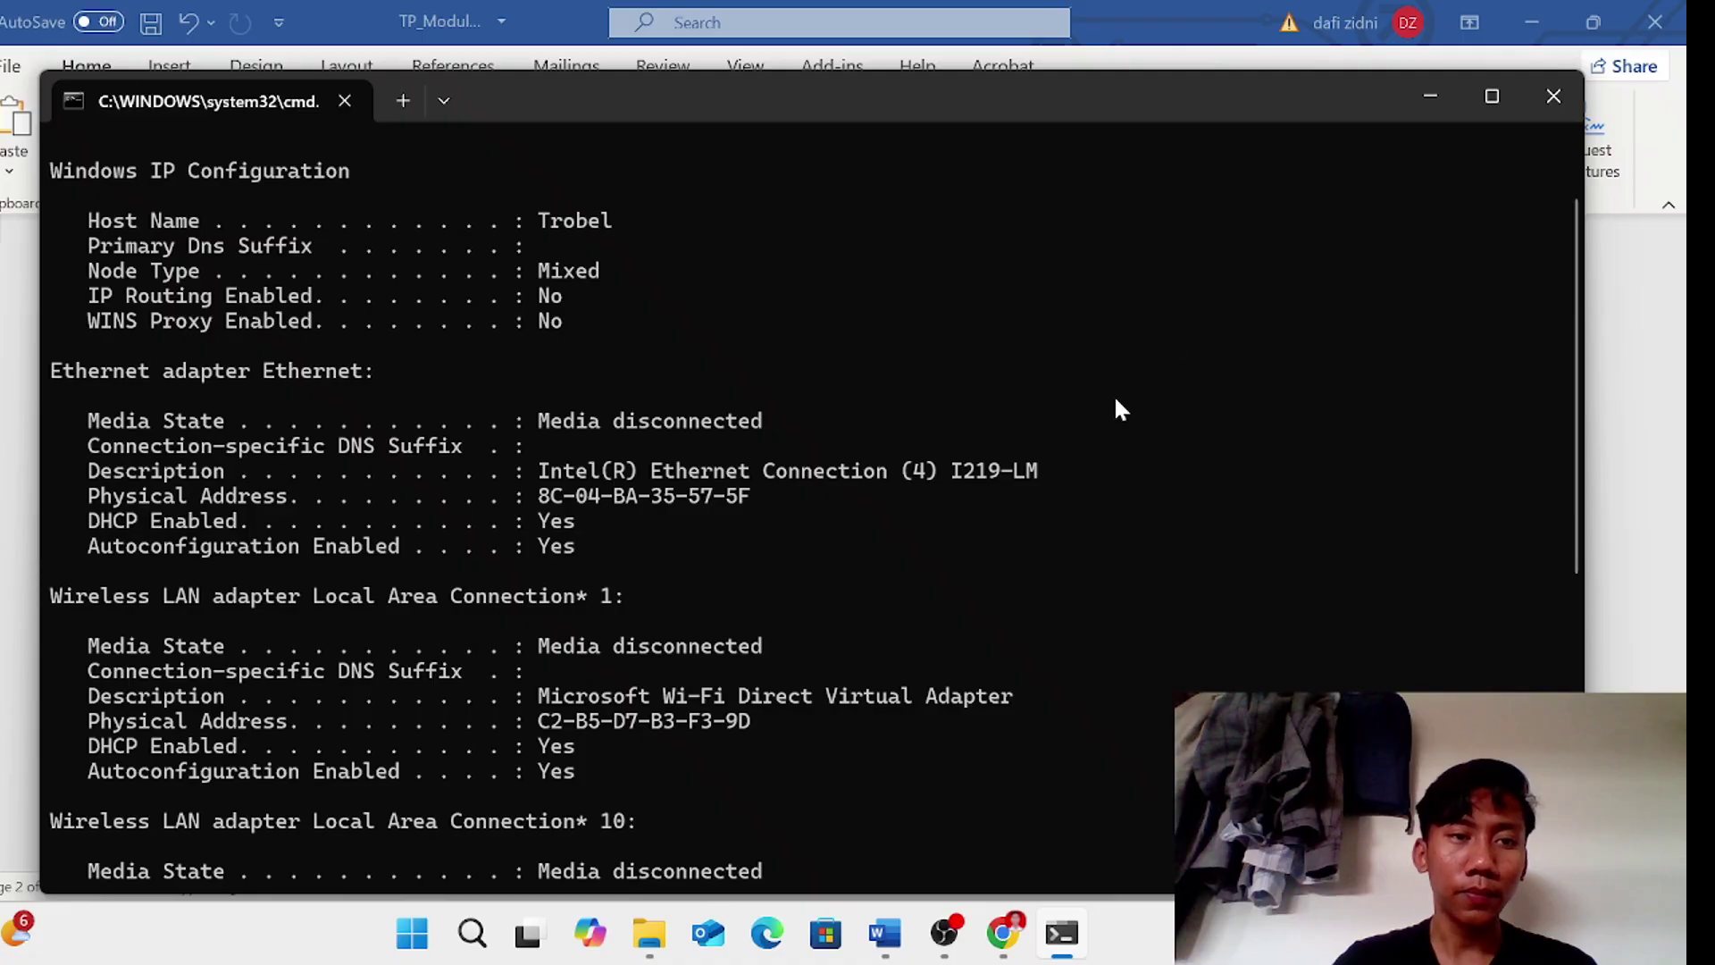
click(1455, 88)
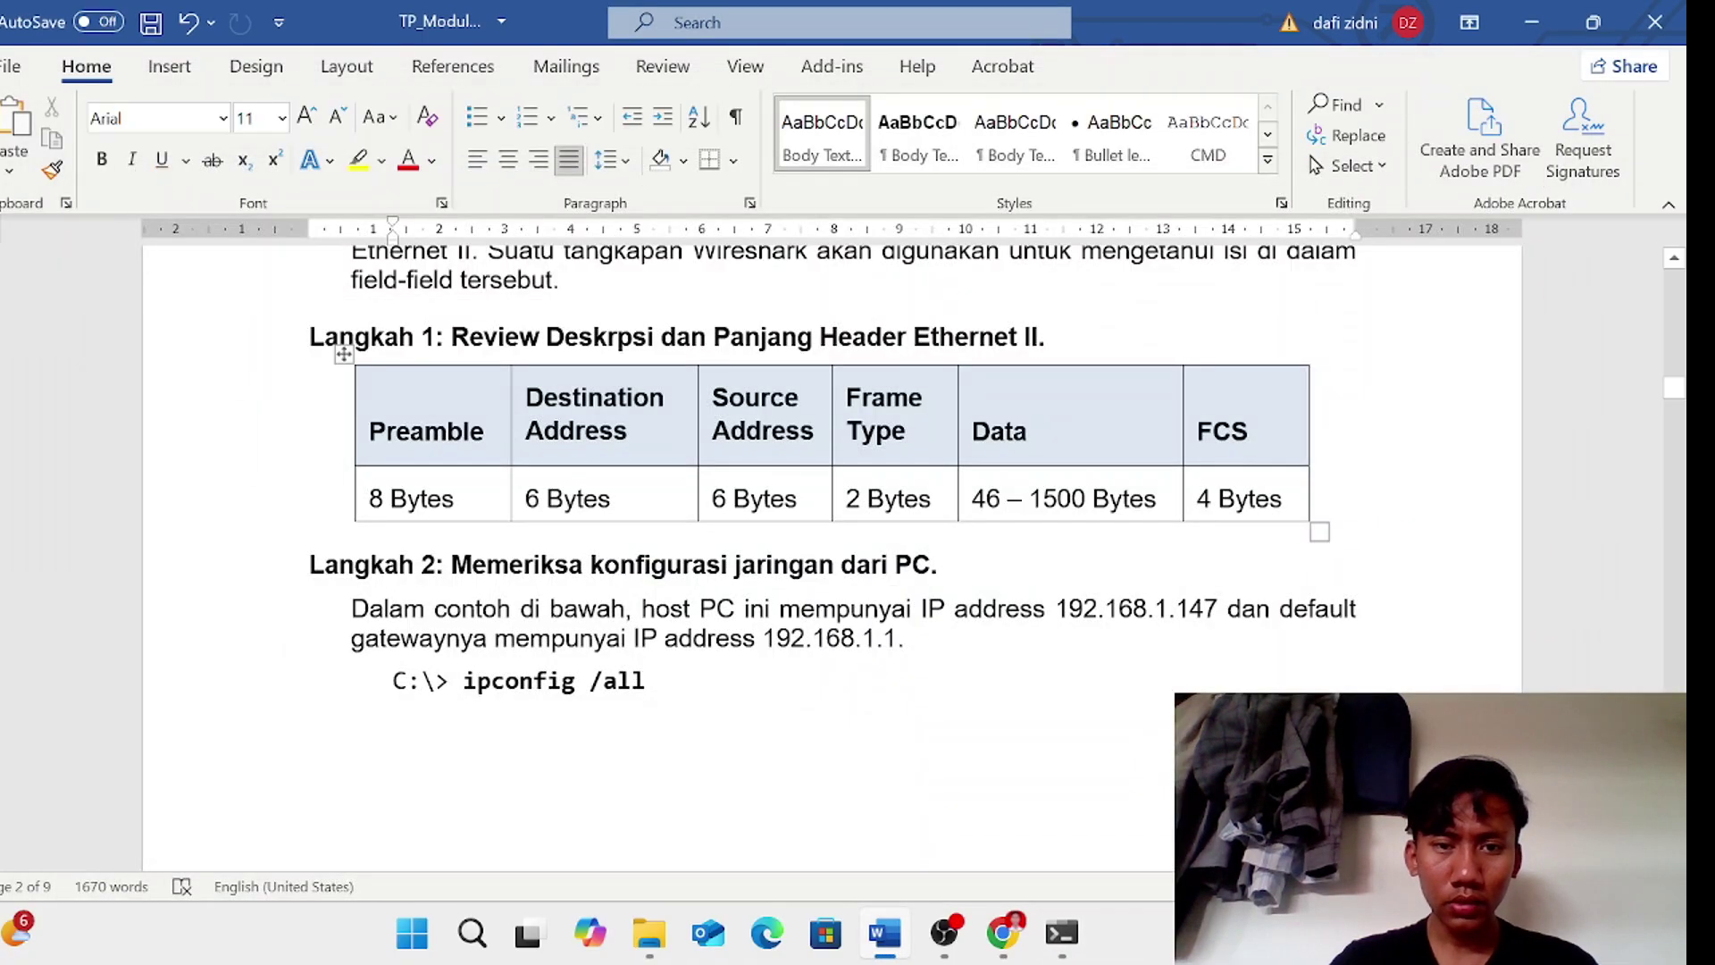
- Review Langkah 3 and the Ethernet II header field table for the ARP request in Langkah 4
scroll(1043, 450, down, 12)
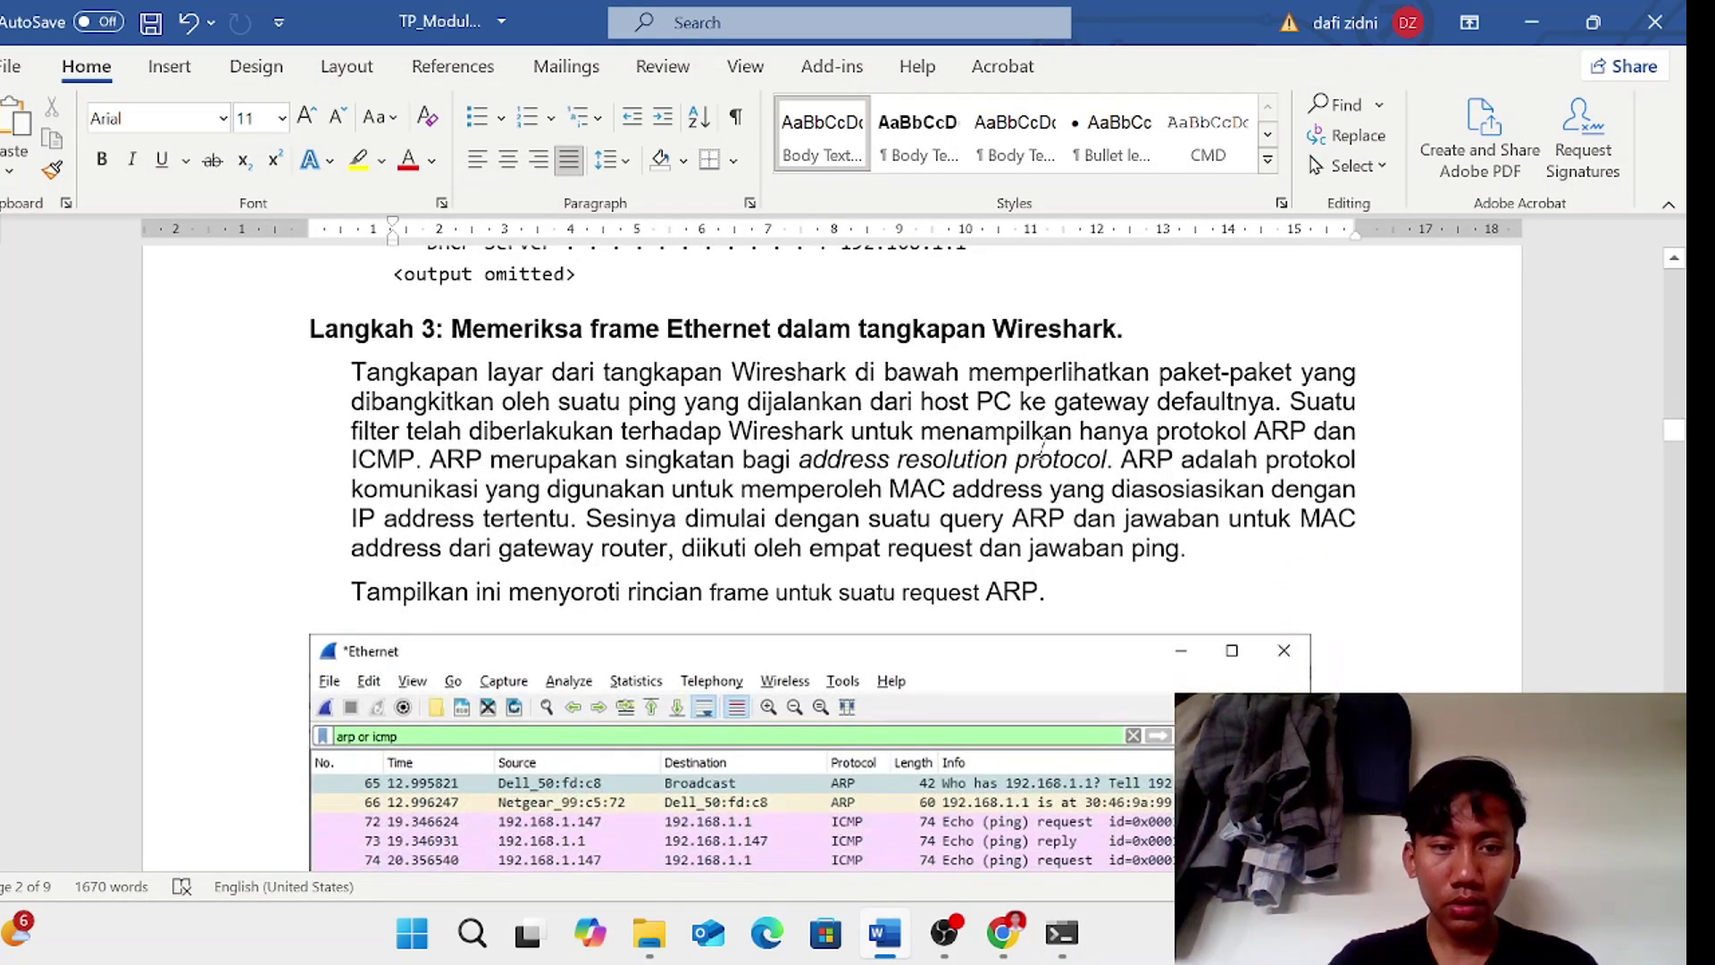
scroll(1043, 450, down, 15)
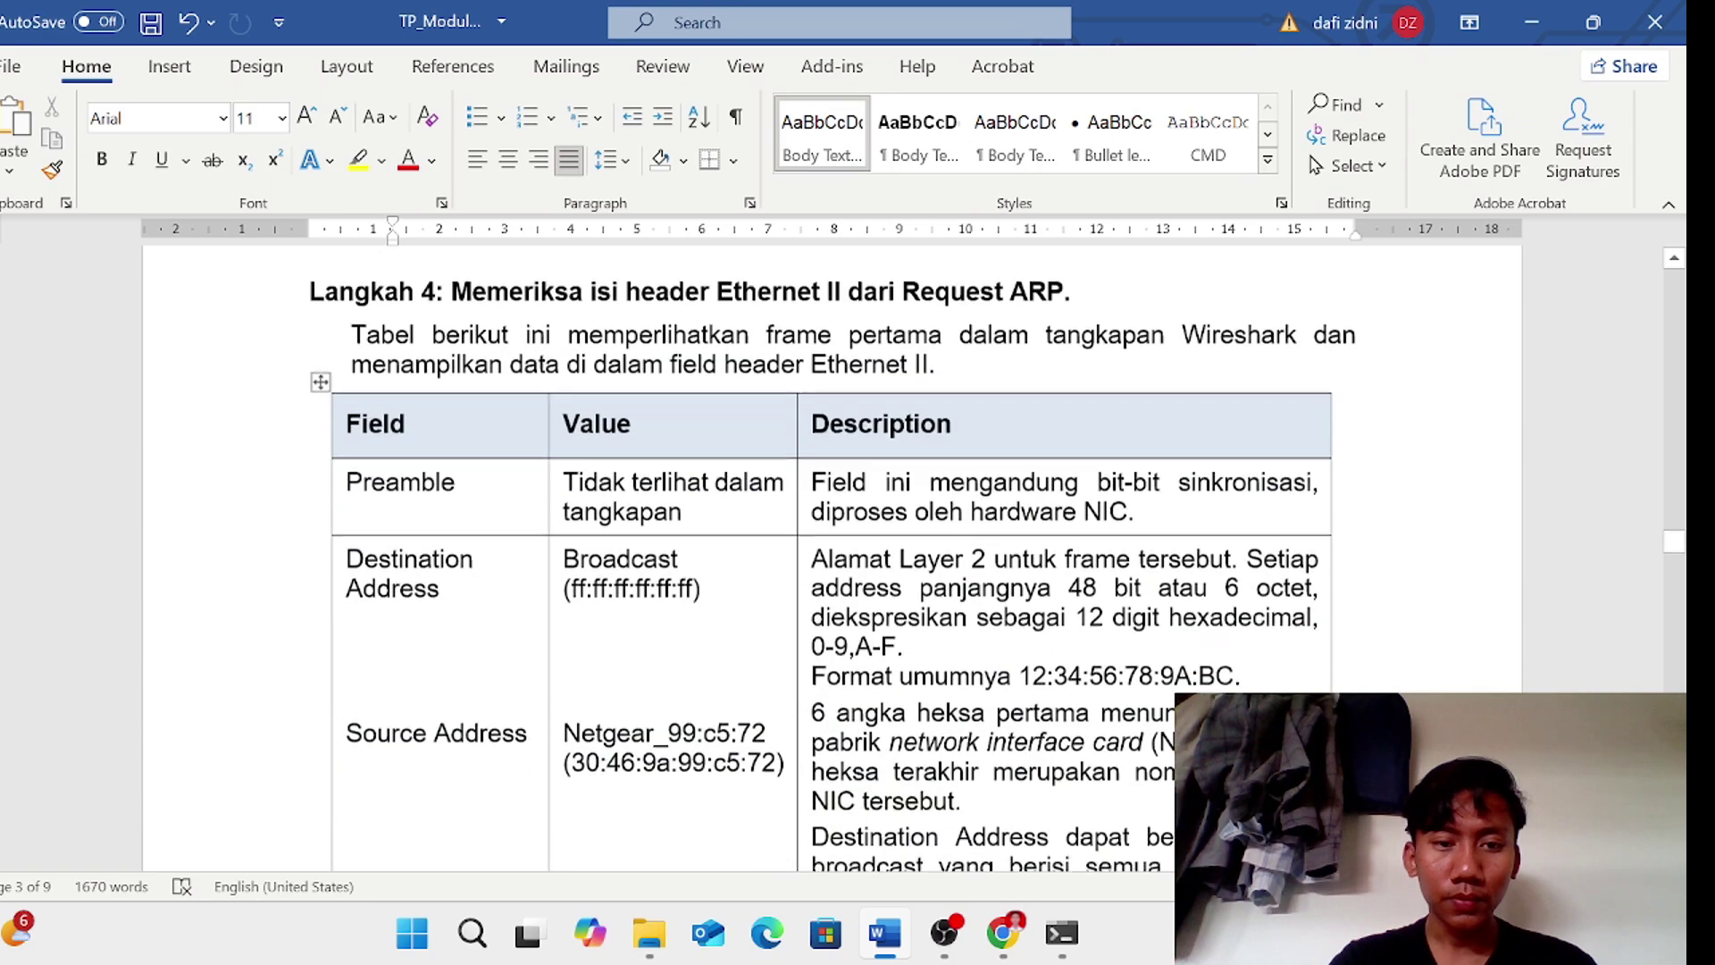
scroll(1043, 449, down, 15)
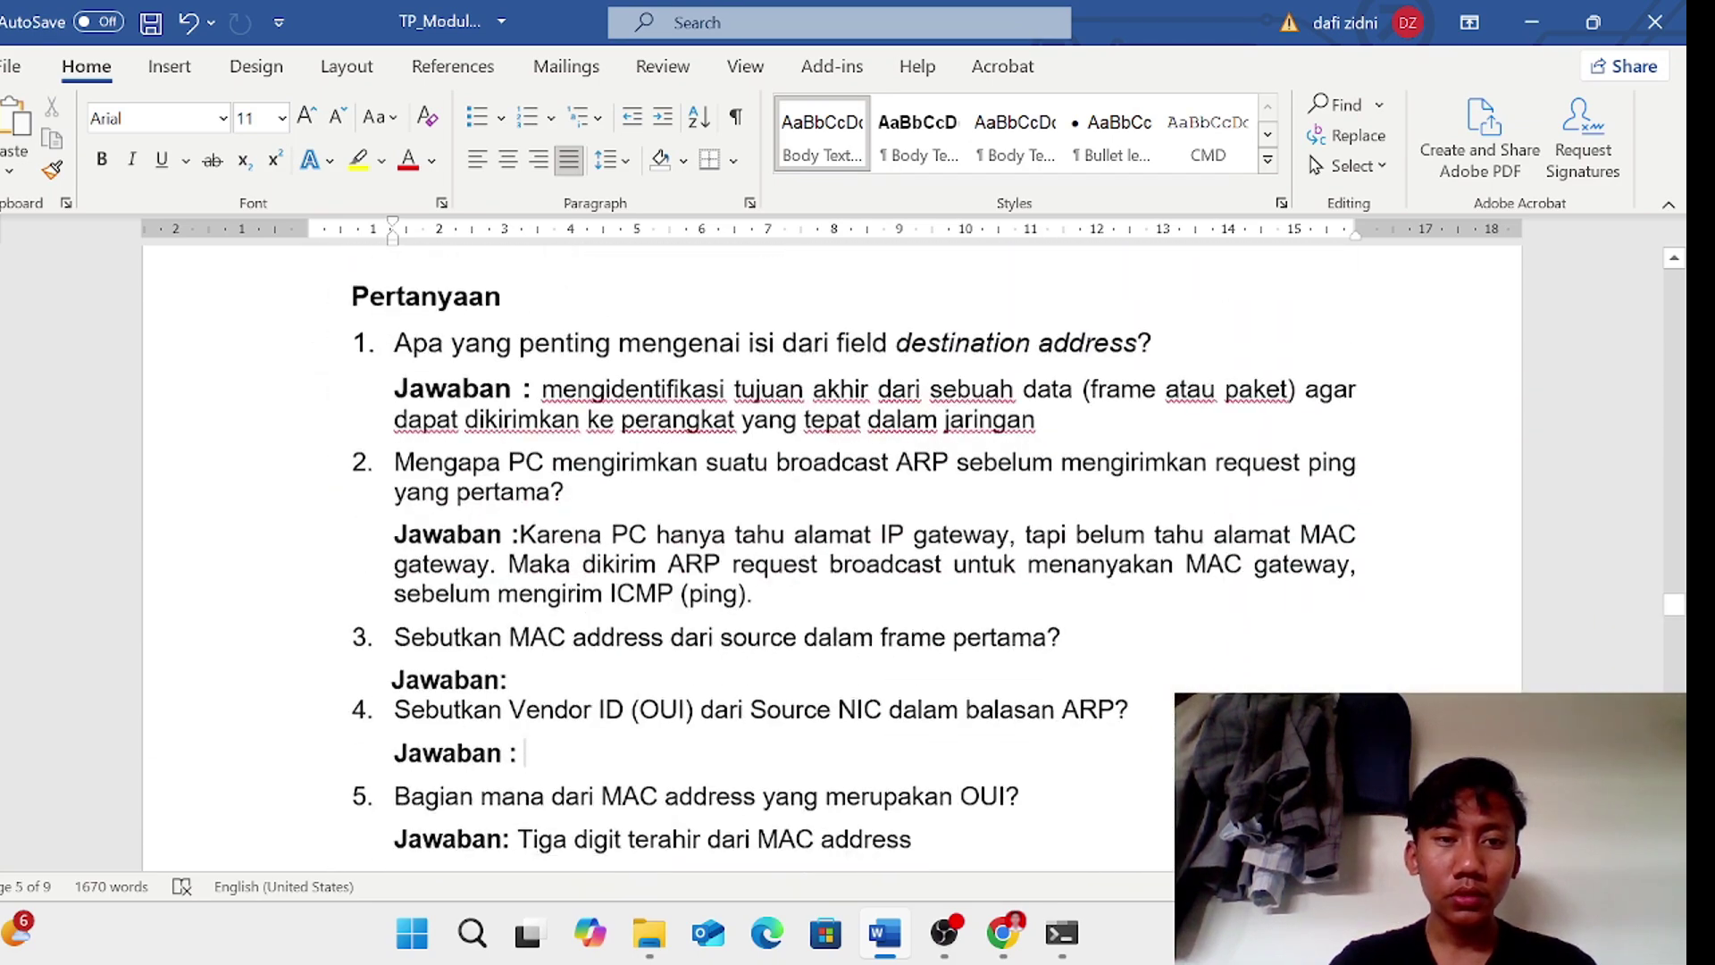
scroll(1043, 446, down, 2)
scroll(1043, 446, up, 3)
scroll(1043, 444, up, 3)
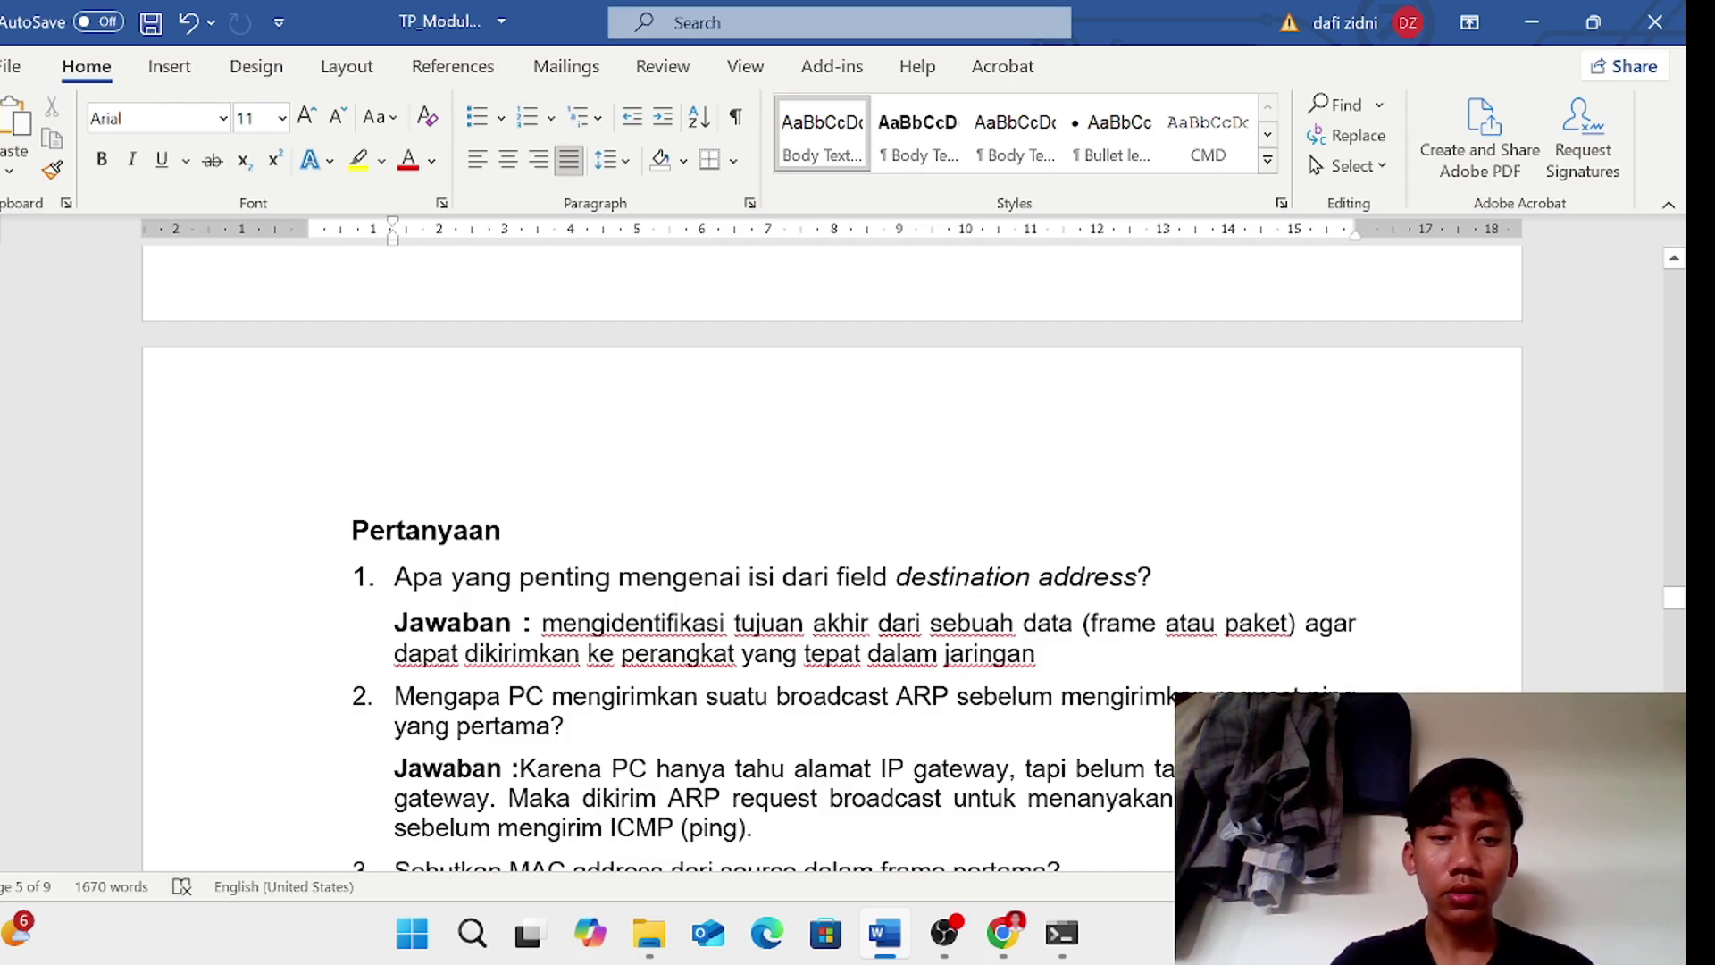
scroll(1044, 446, up, 20)
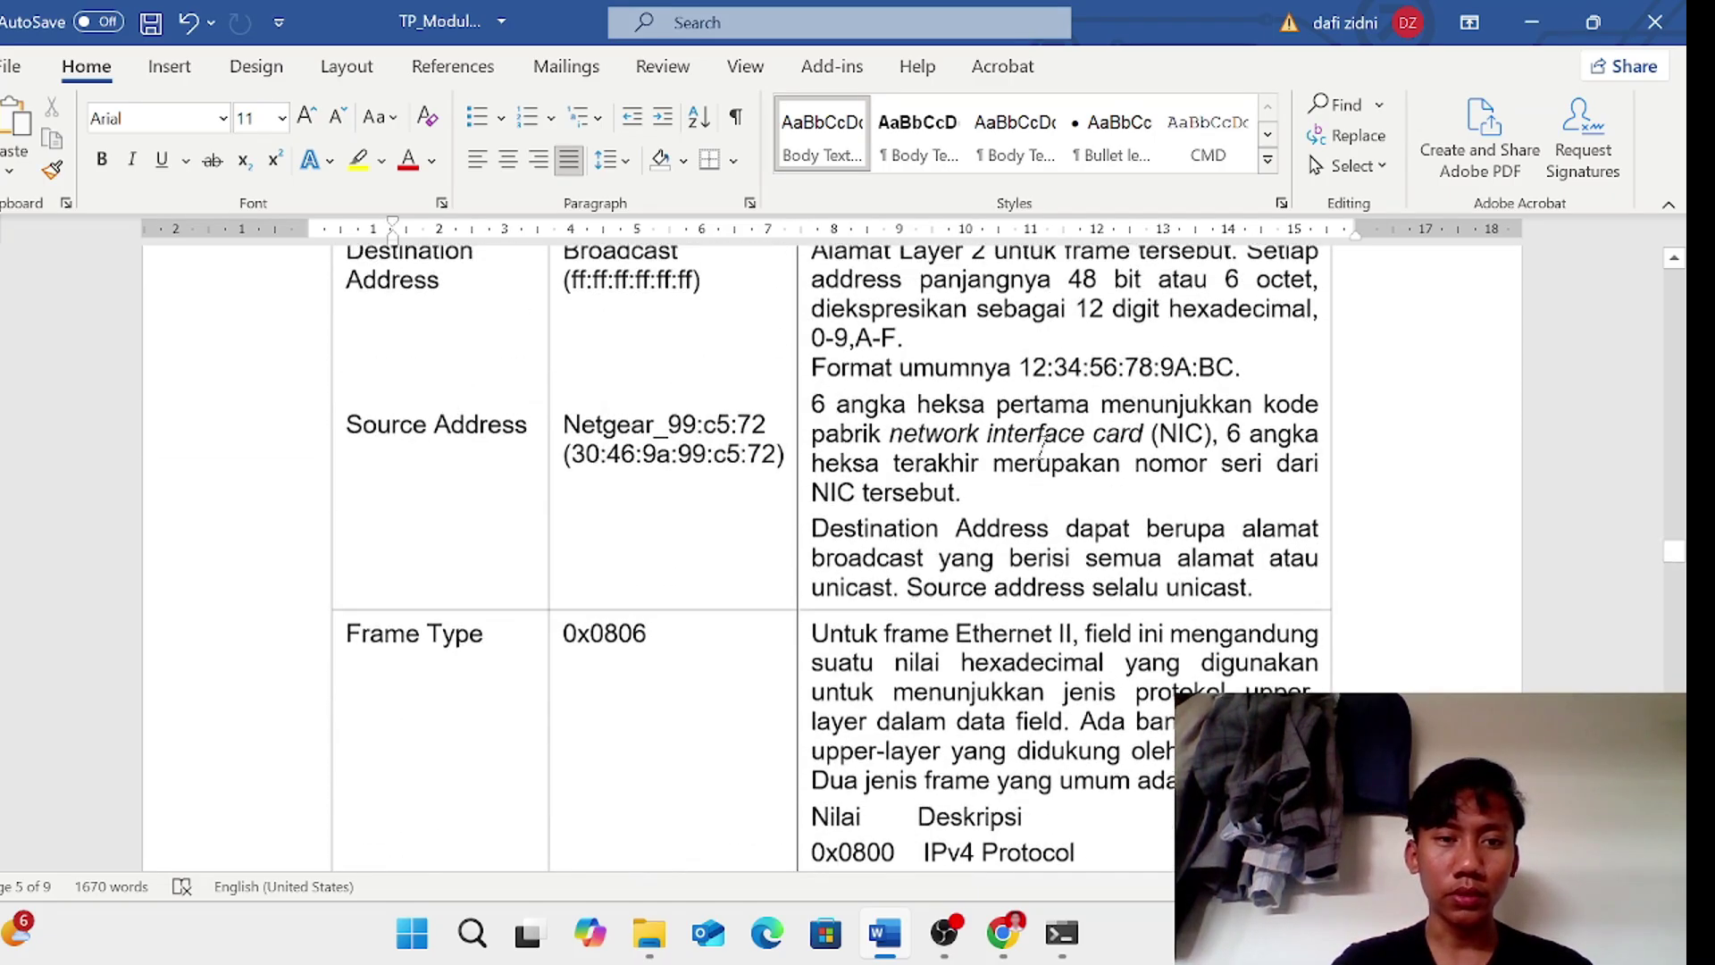
scroll(831, 554, up, 3)
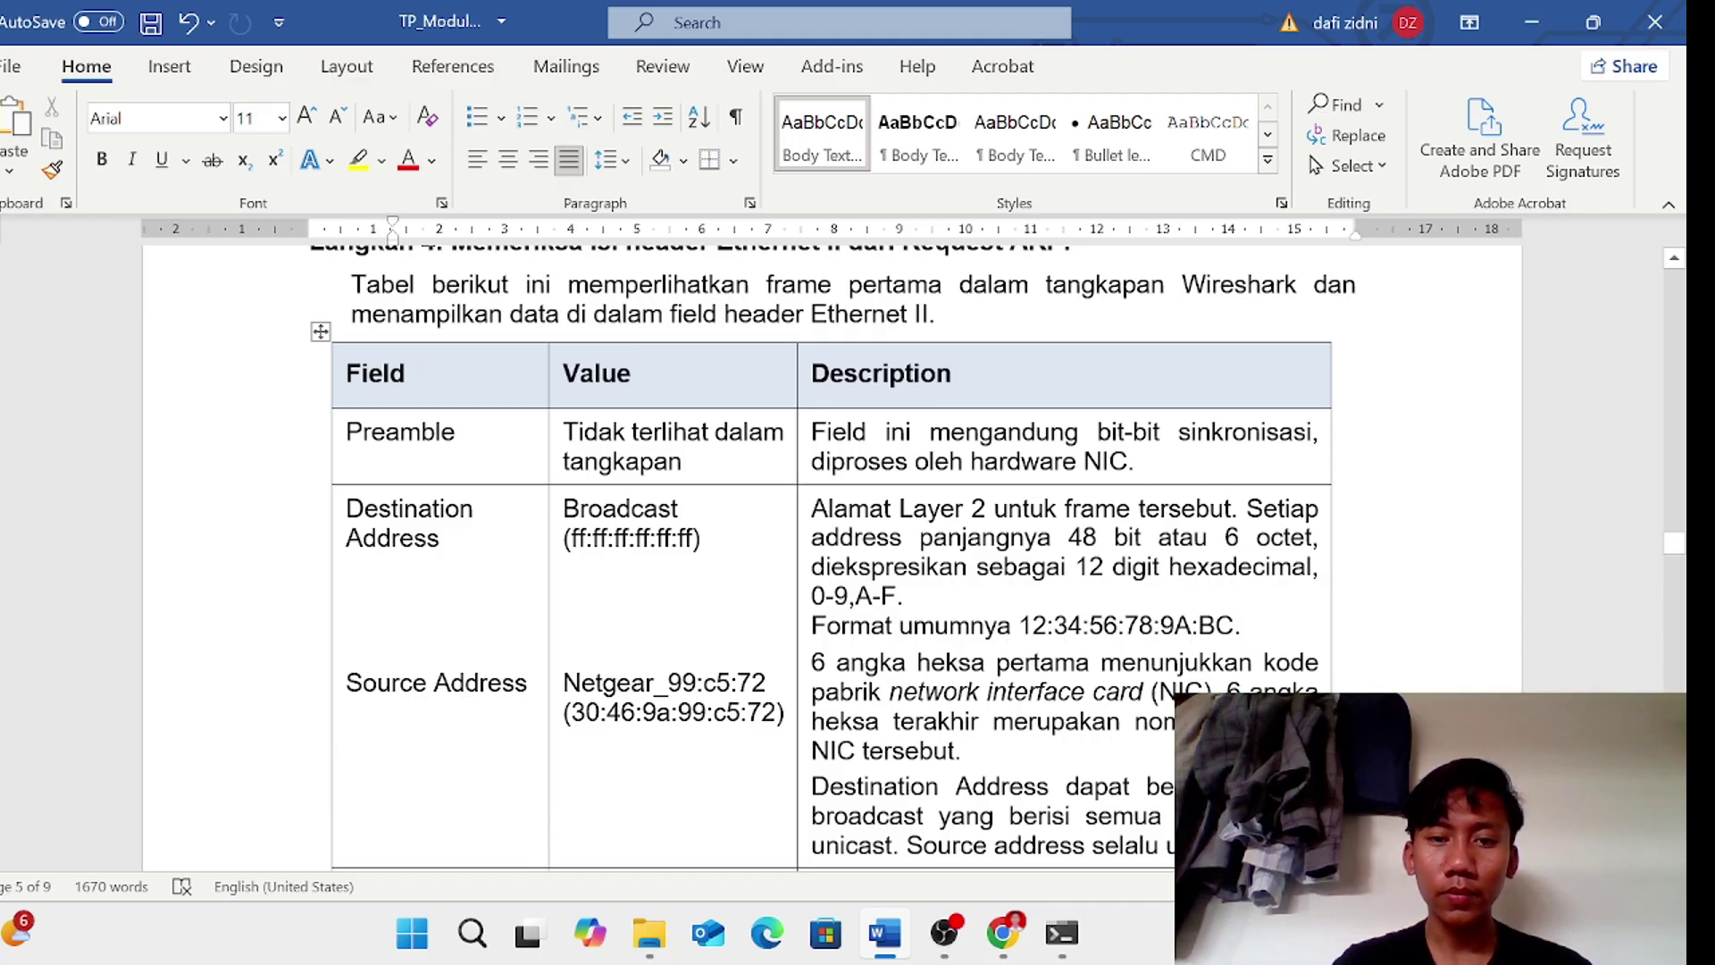
scroll(943, 558, down, 3)
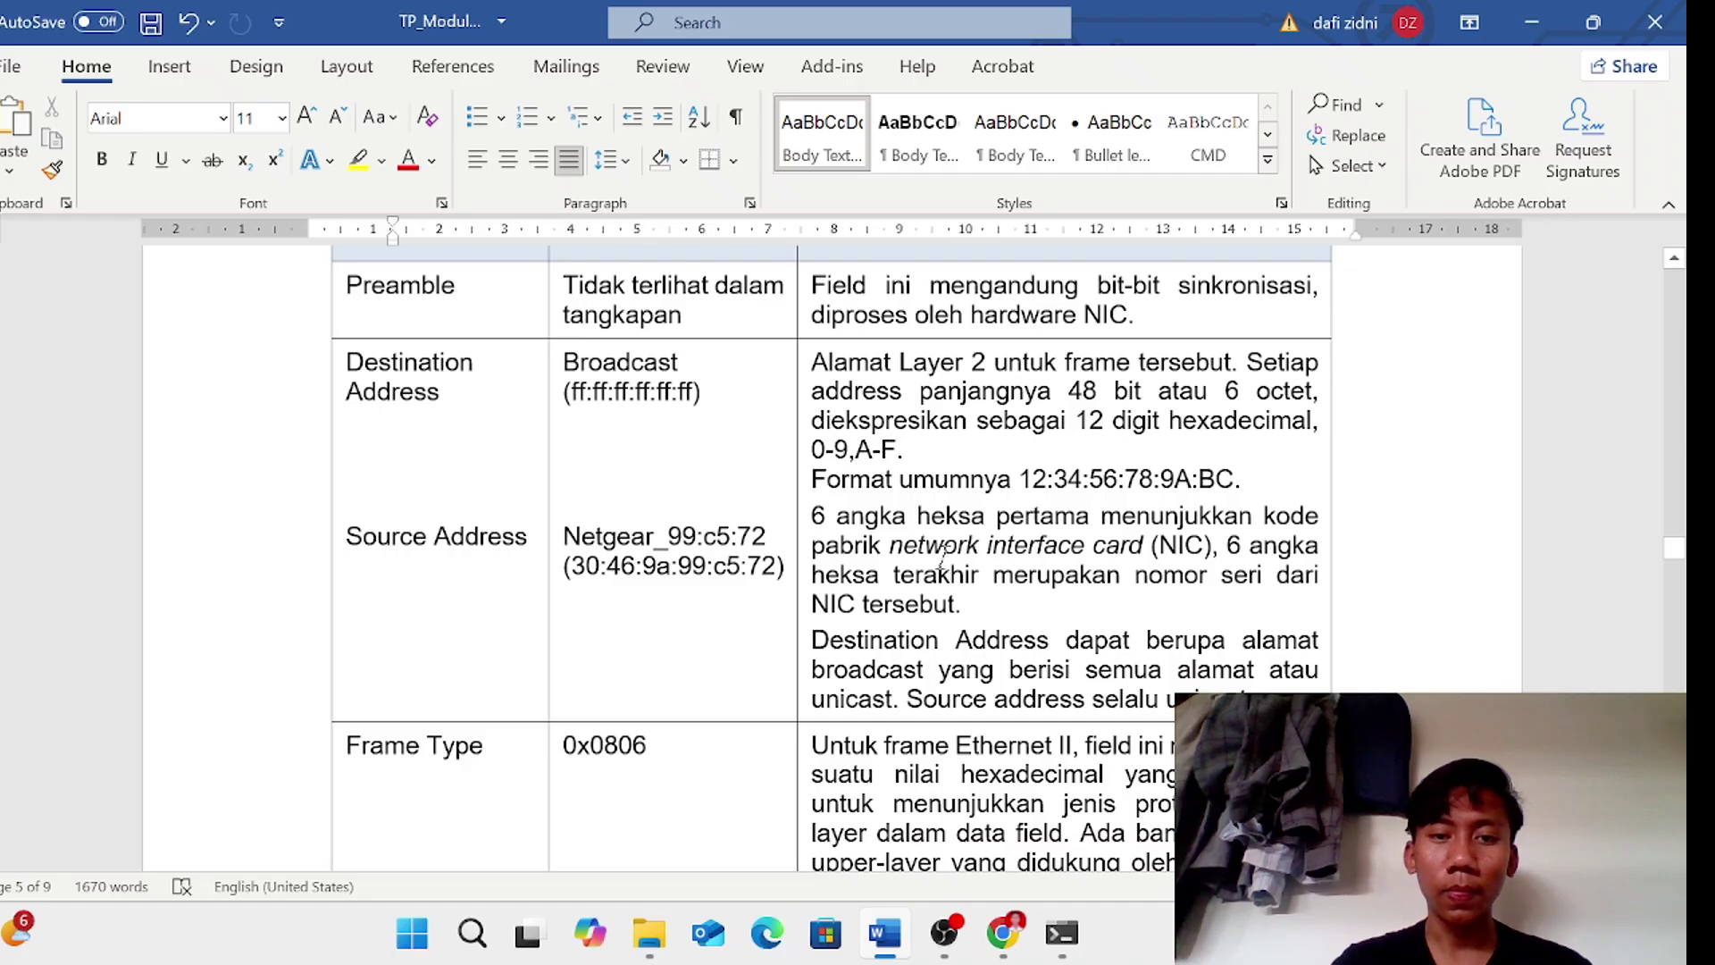
- Read the Pertanyaan section's six questions and their answers about destination address, ARP broadcast, MAC address and OUI
scroll(943, 558, down, 15)
scroll(942, 558, up, 6)
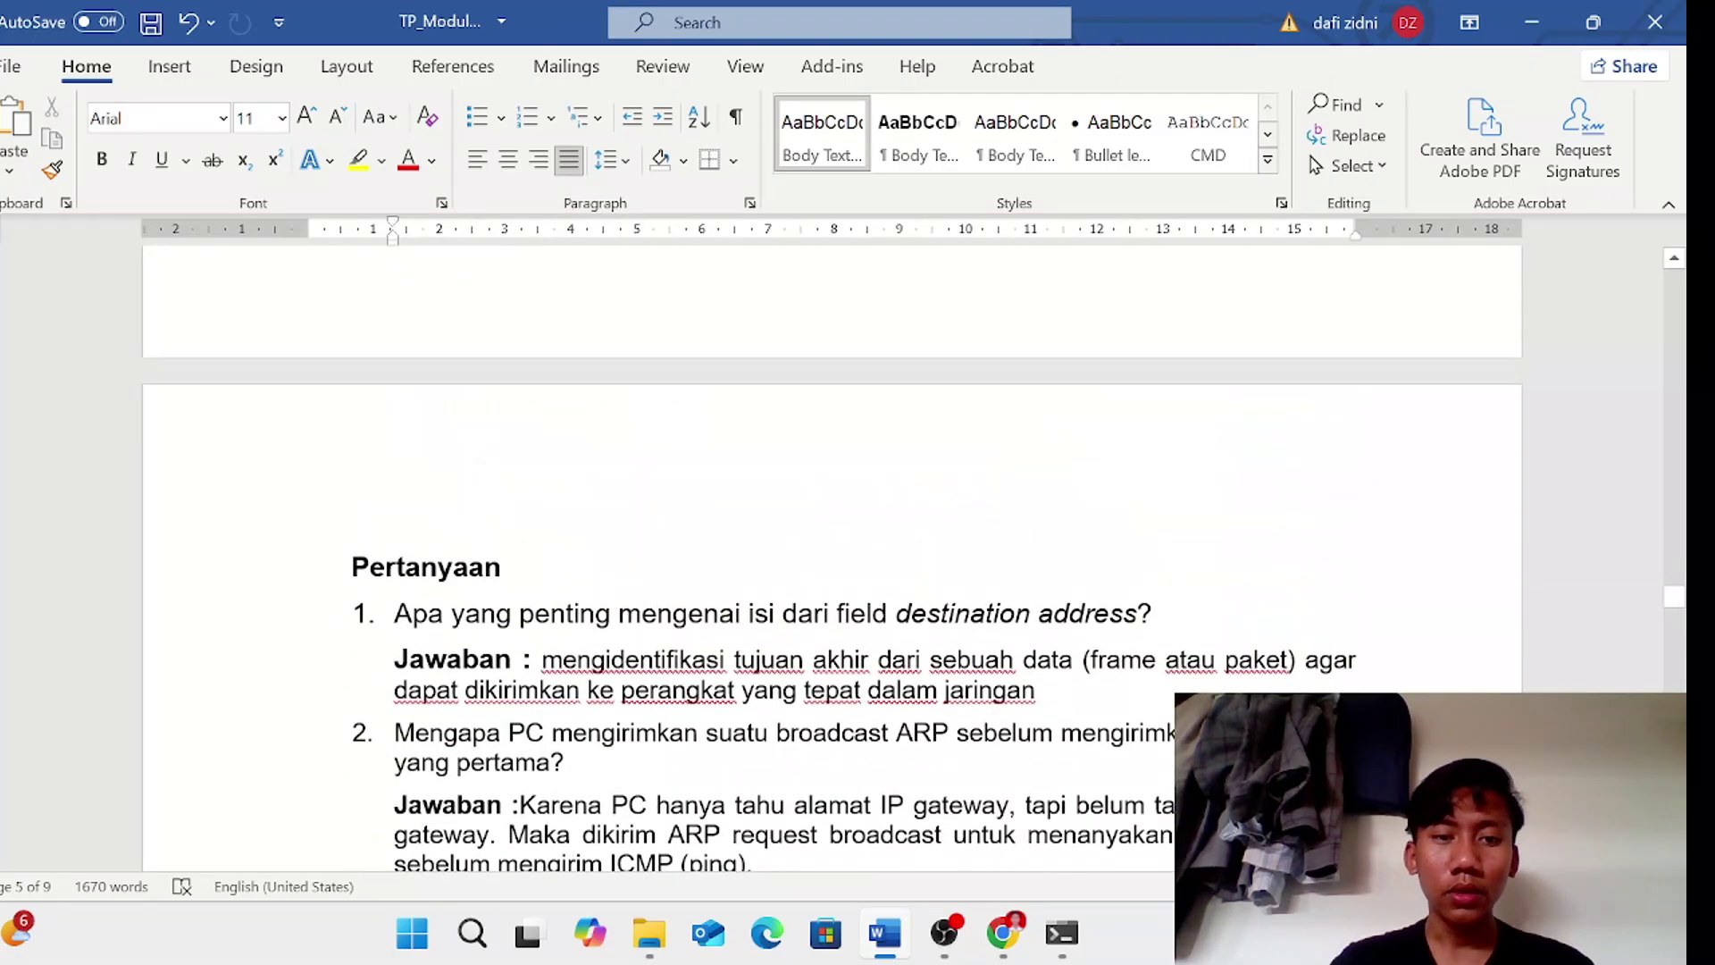
scroll(942, 558, down, 4)
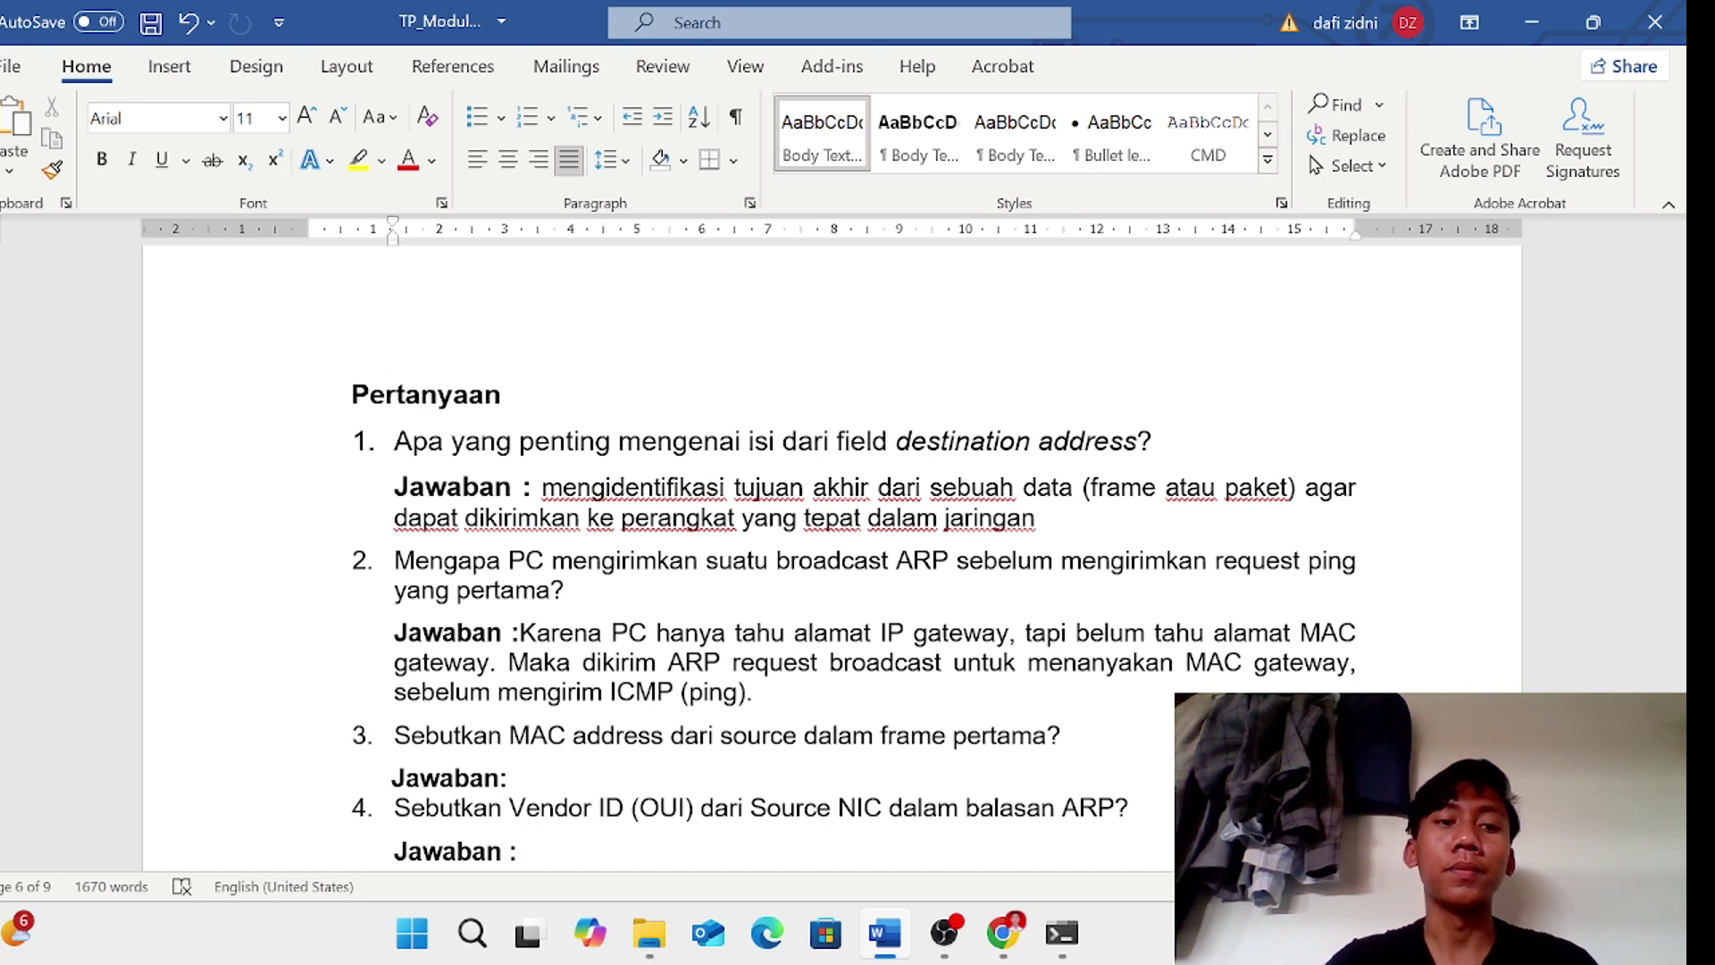
scroll(831, 554, down, 1)
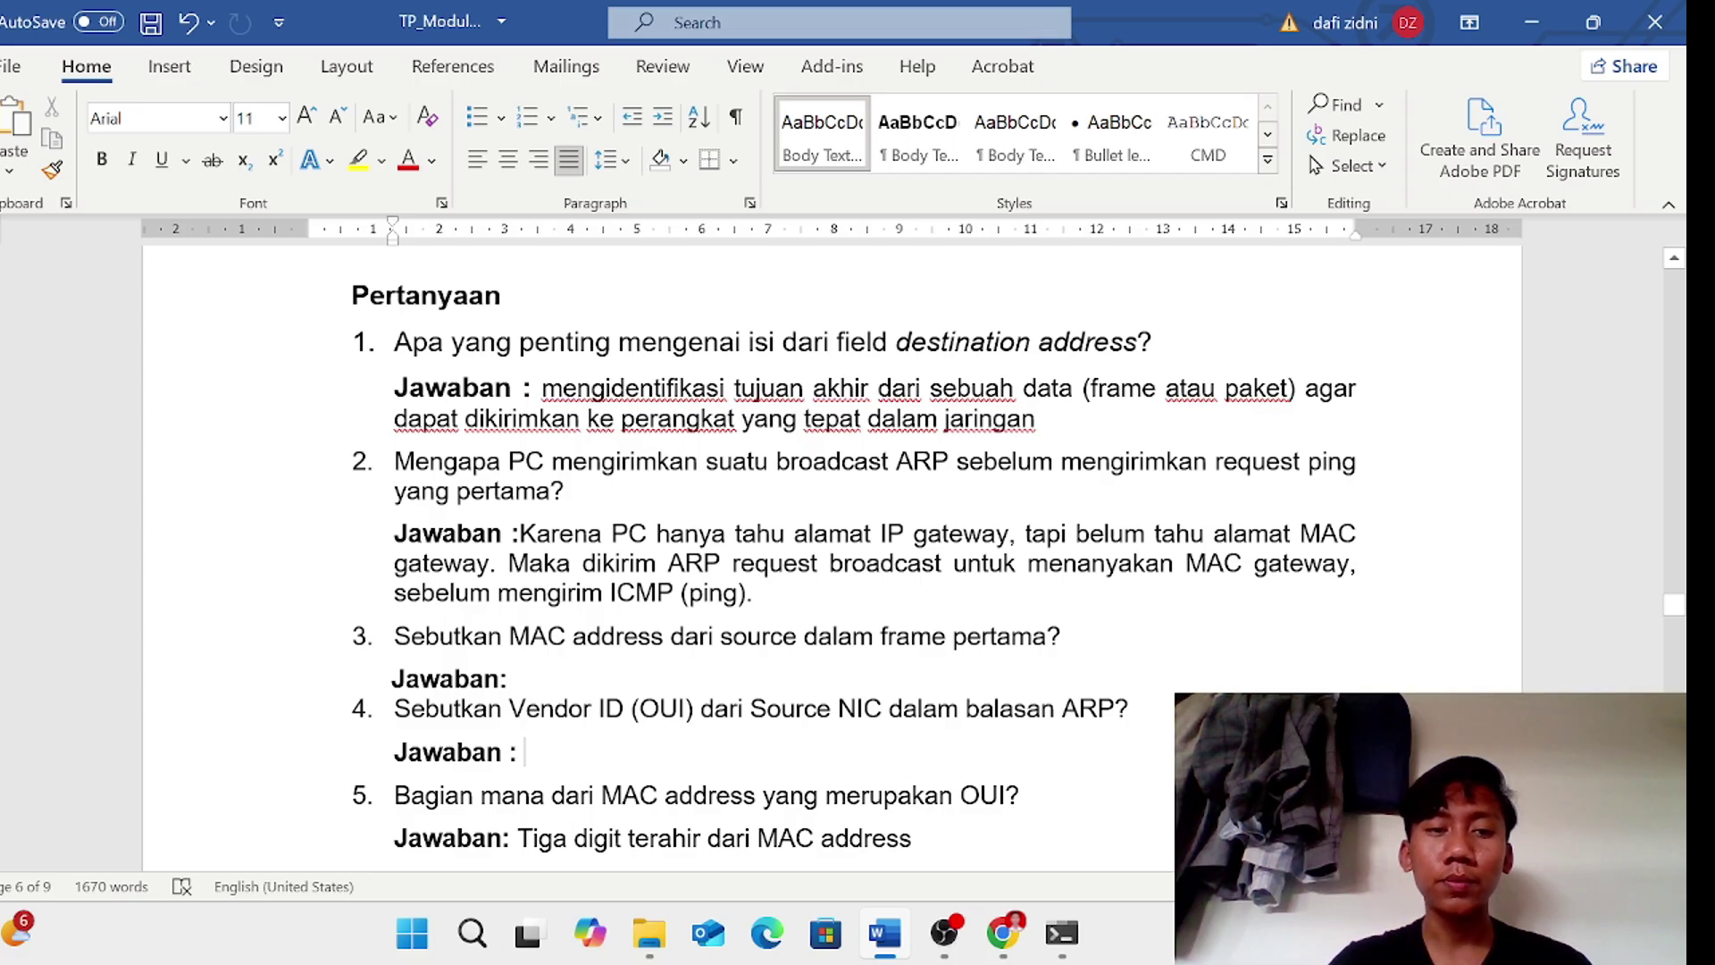
scroll(831, 554, down, 2)
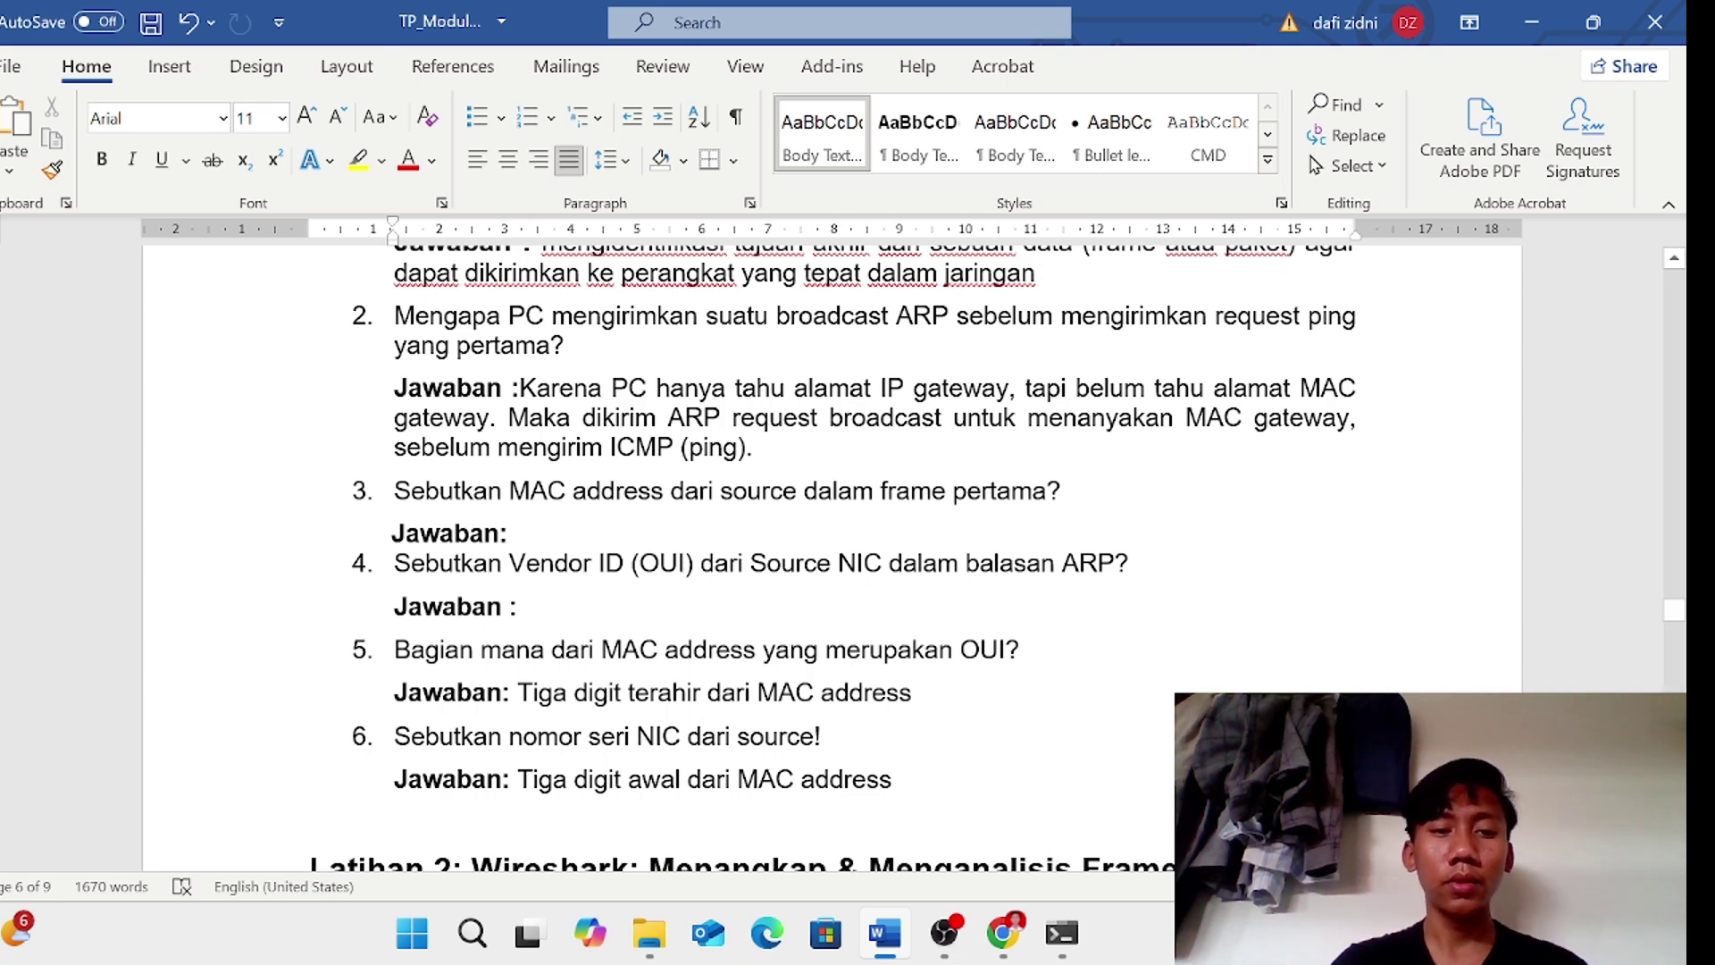
- Write the source MAC address fo:1f:af:50:fd:c8 beneath the Wireshark capture image of the ARP request
click(592, 535)
scroll(592, 536, down, 10)
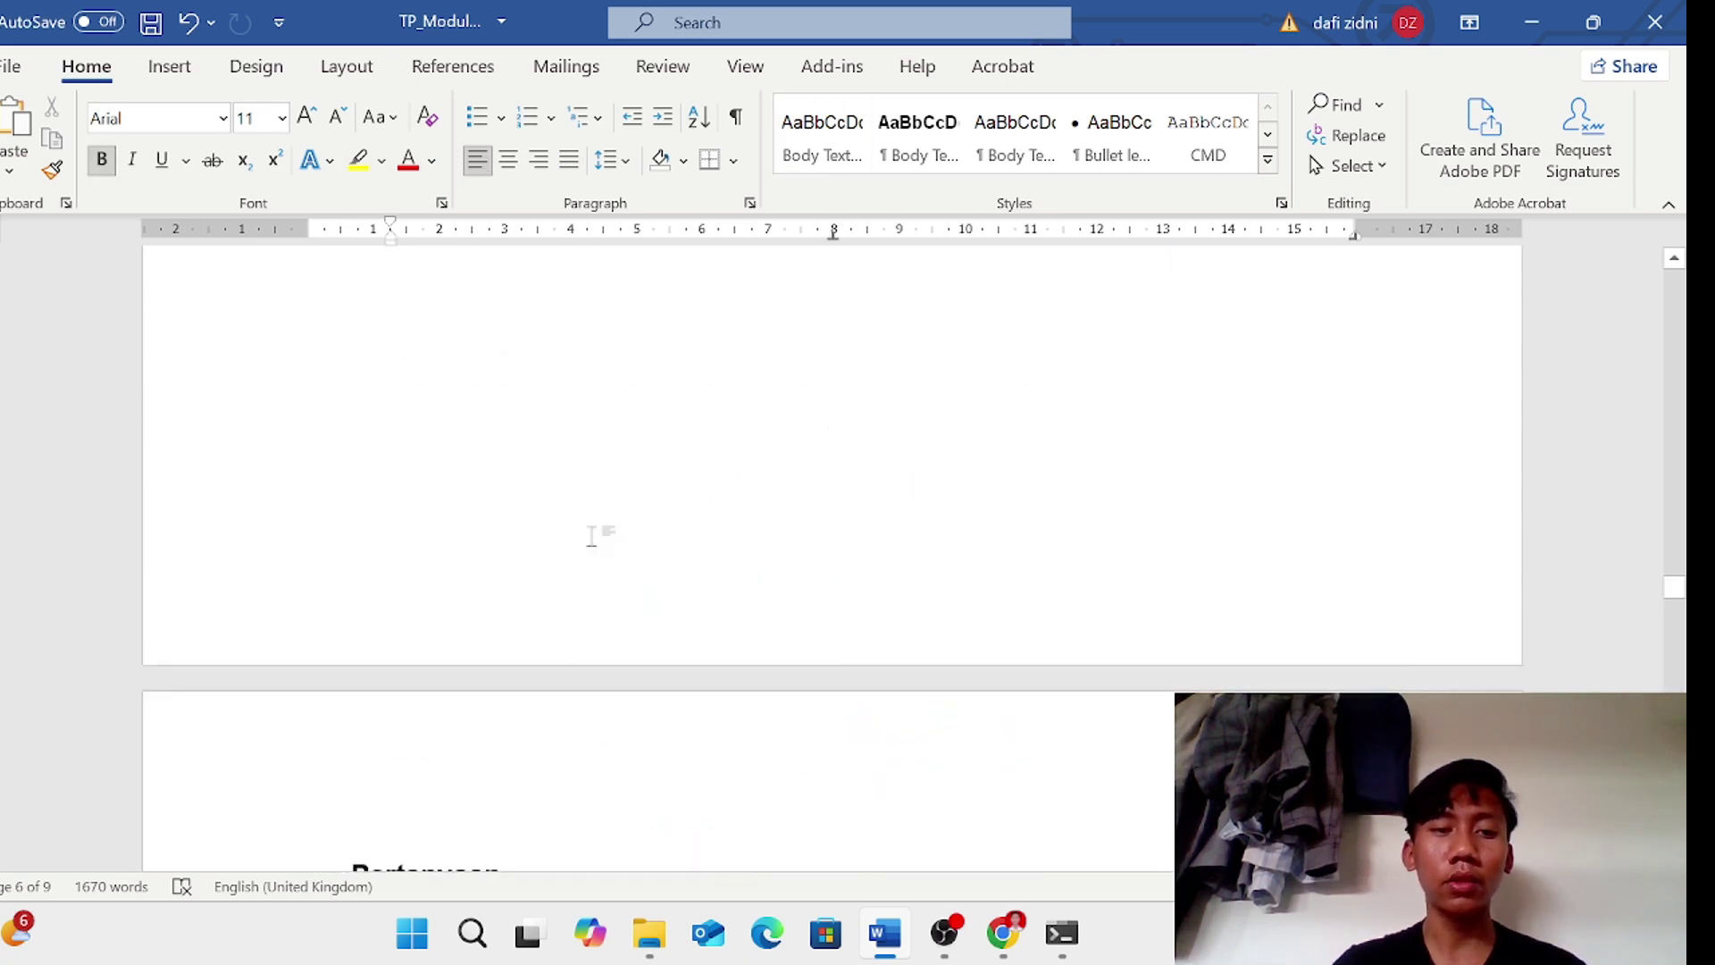
scroll(593, 536, up, 20)
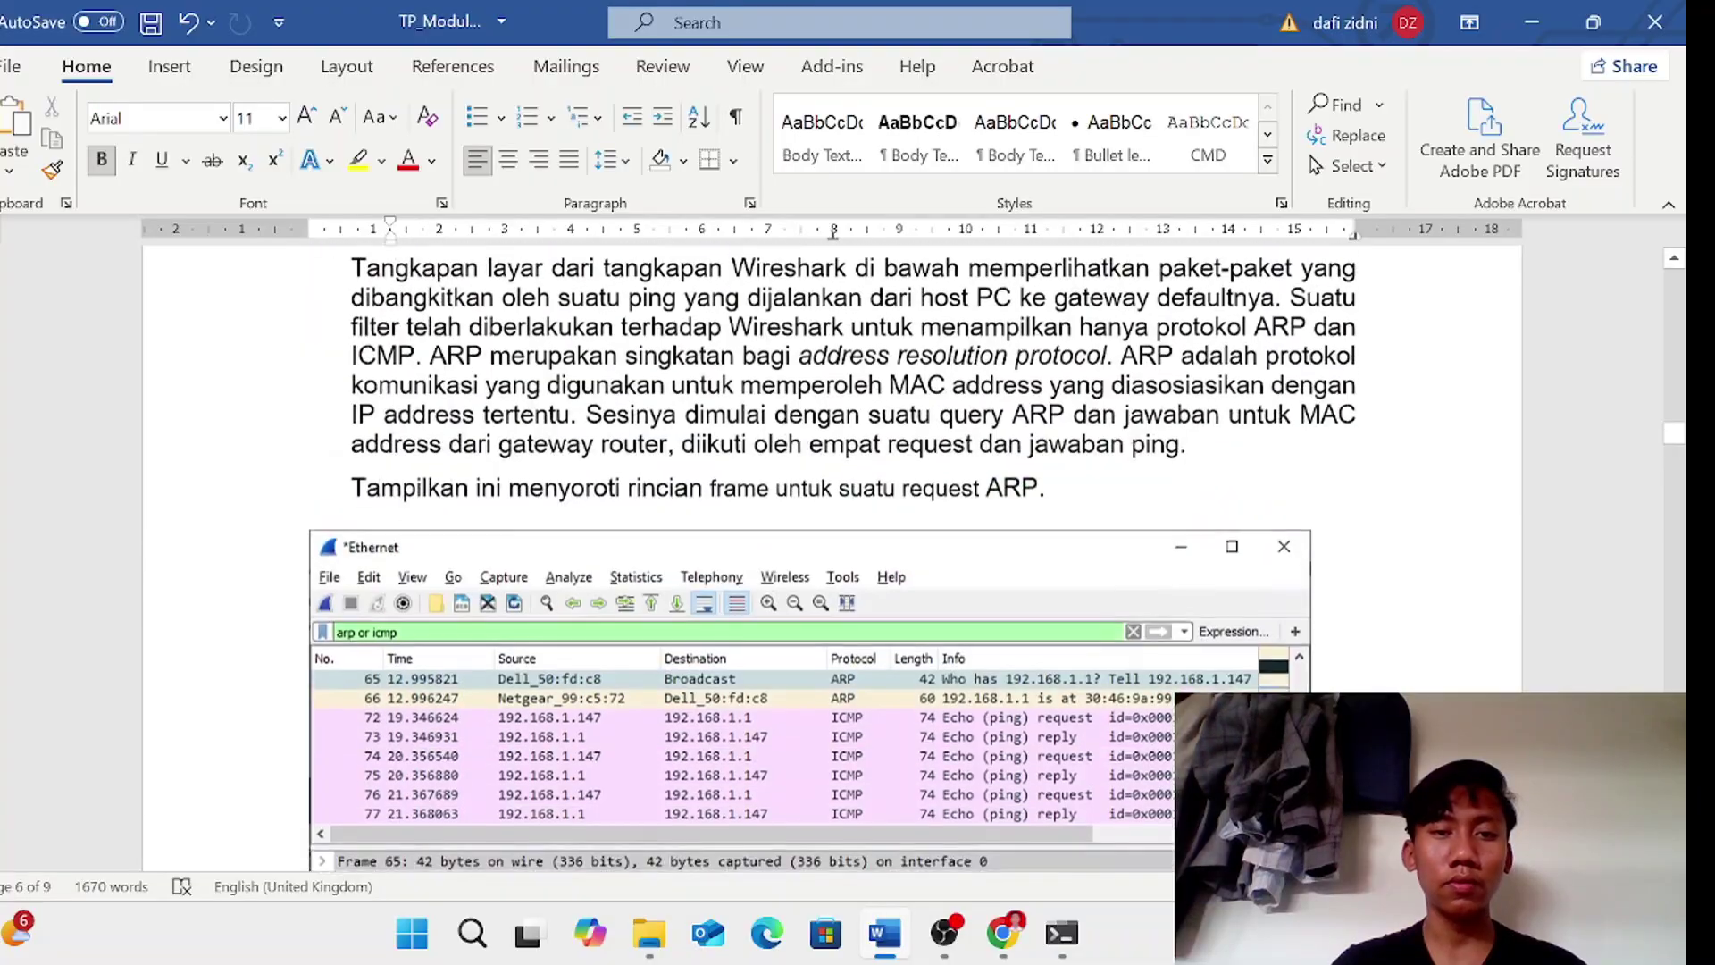
scroll(777, 768, down, 6)
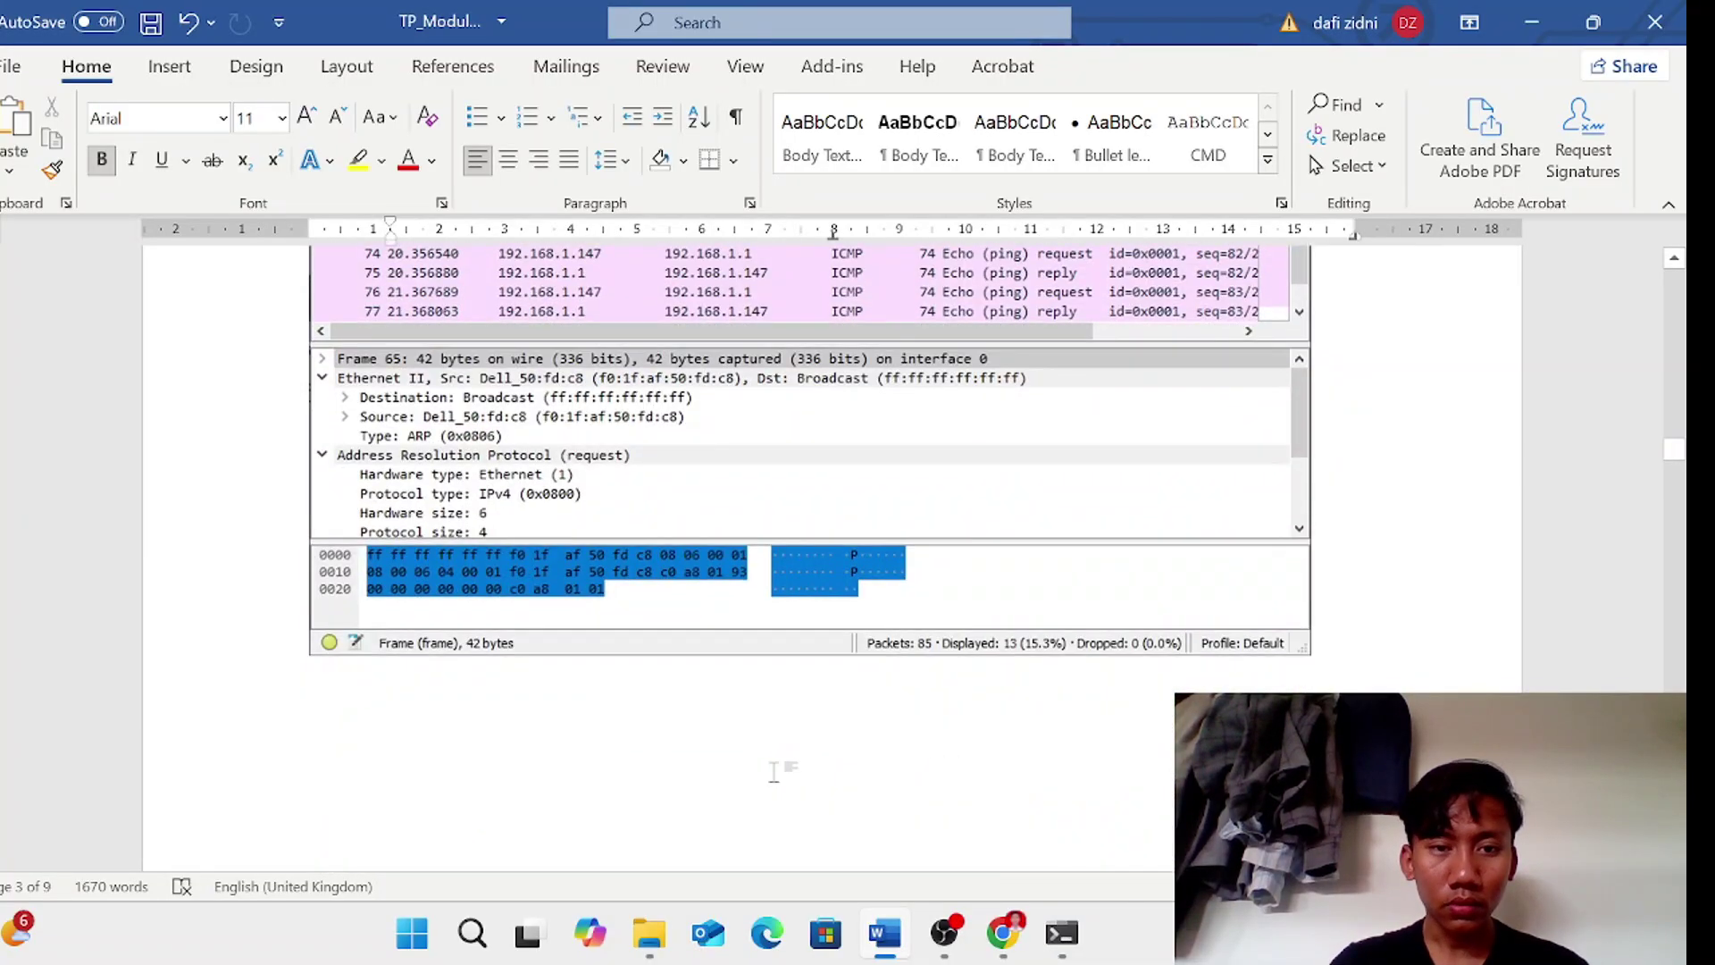
click(774, 770)
double_click(775, 770)
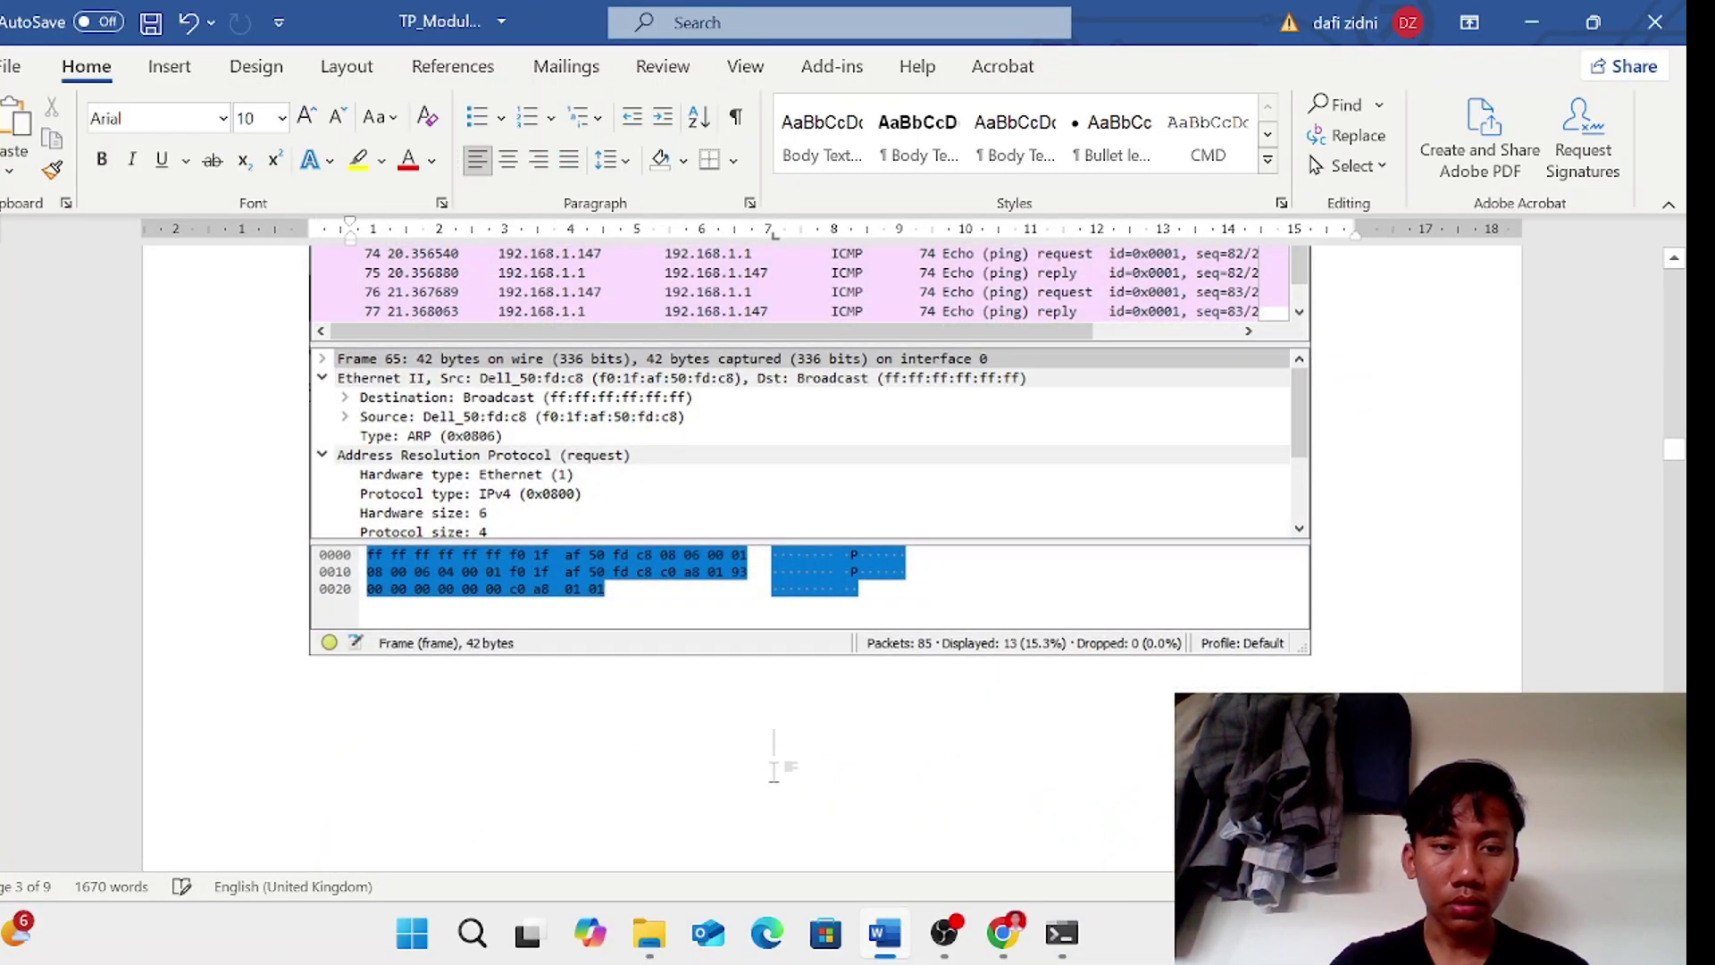
click(775, 770)
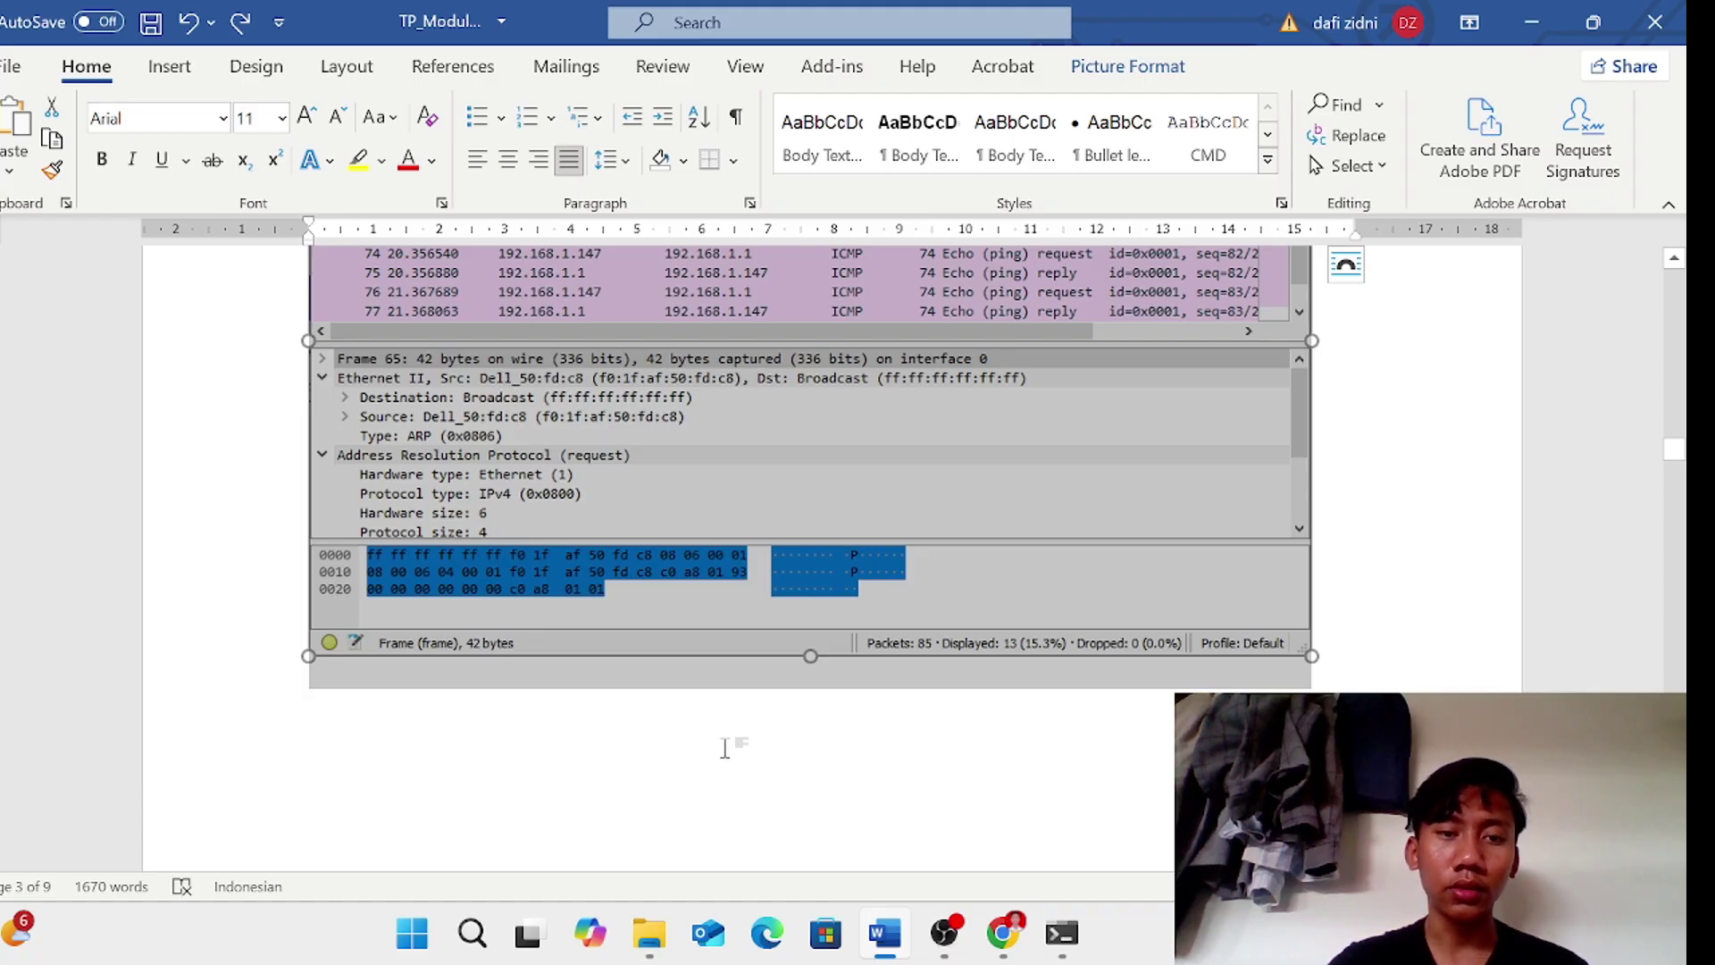
double_click(768, 786)
text(fo:1f:af:50:fd:c8)
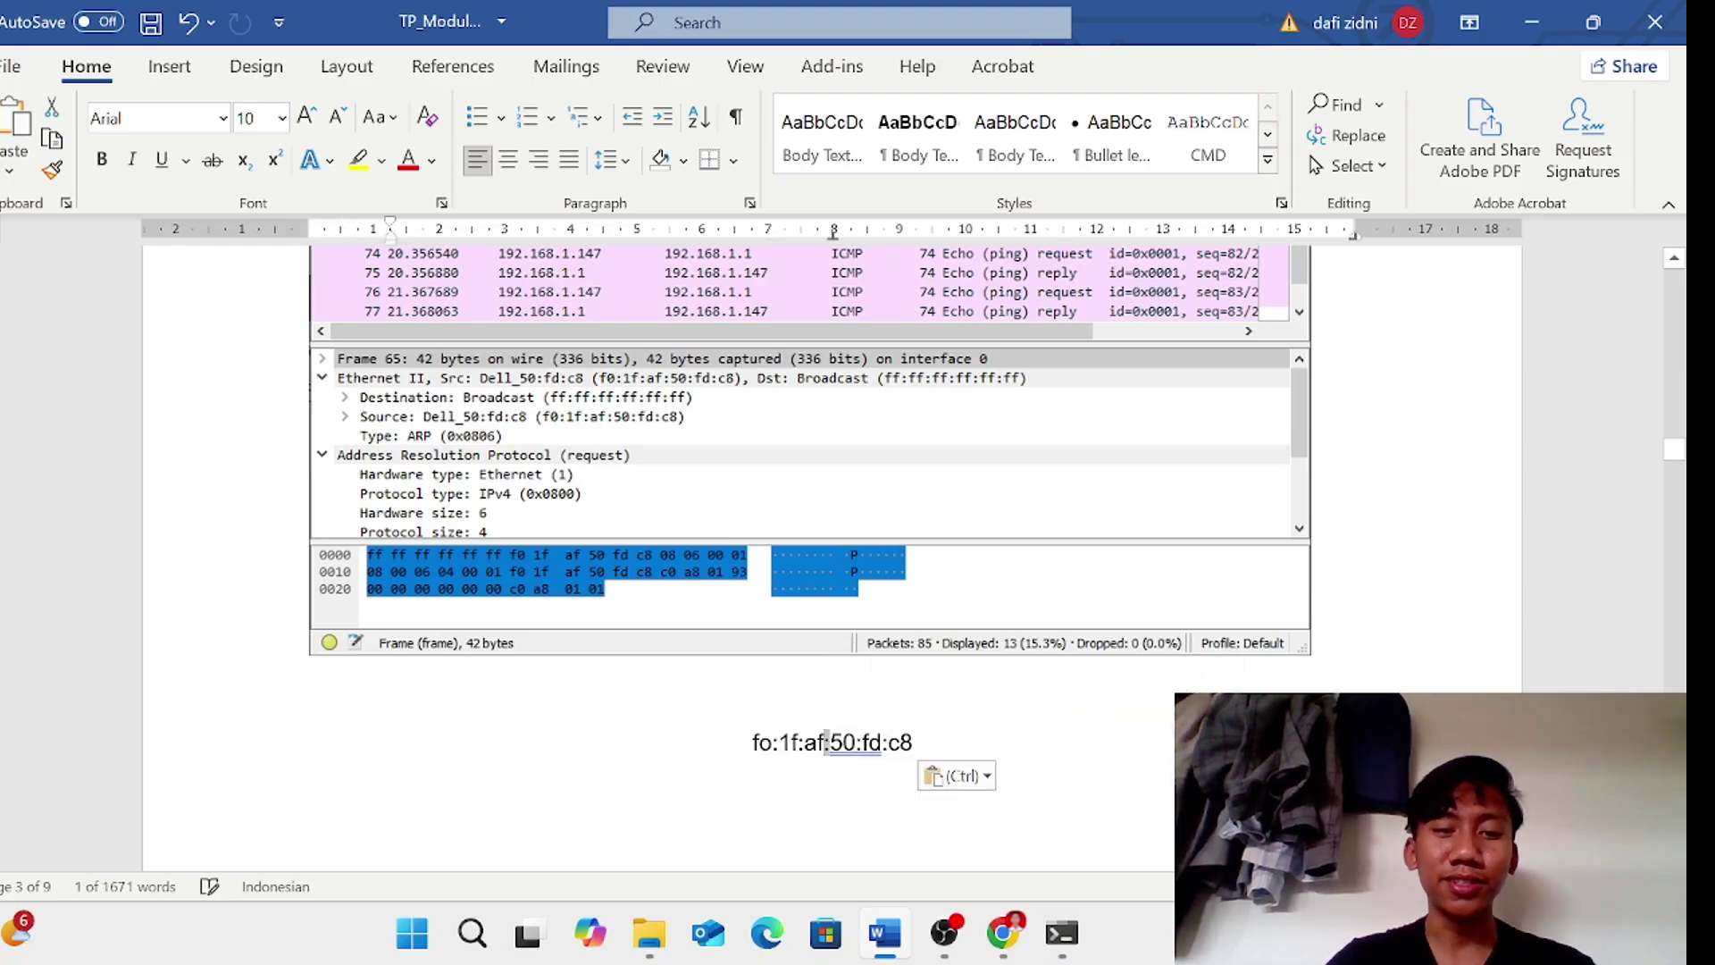
- Move the MAC address text from beneath the Wireshark capture to the answer line of question 3
triple_click(825, 746)
key(ctrl+c)
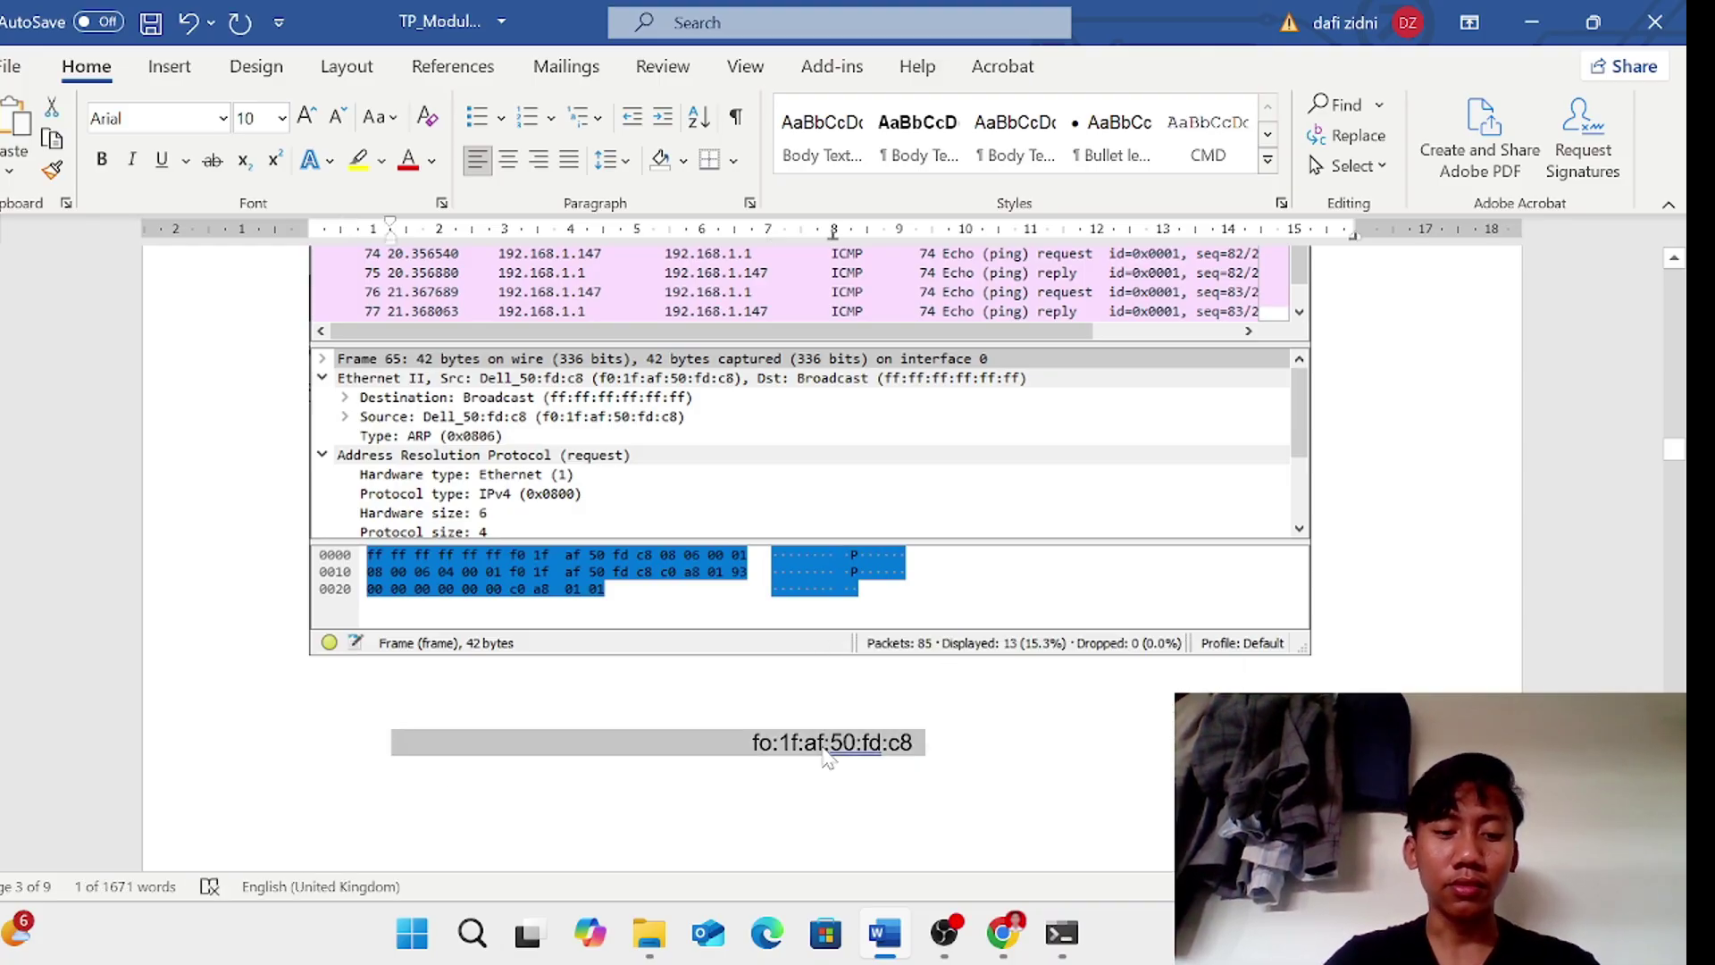
key(BackSpace)
scroll(825, 758, down, 10)
scroll(831, 554, down, 15)
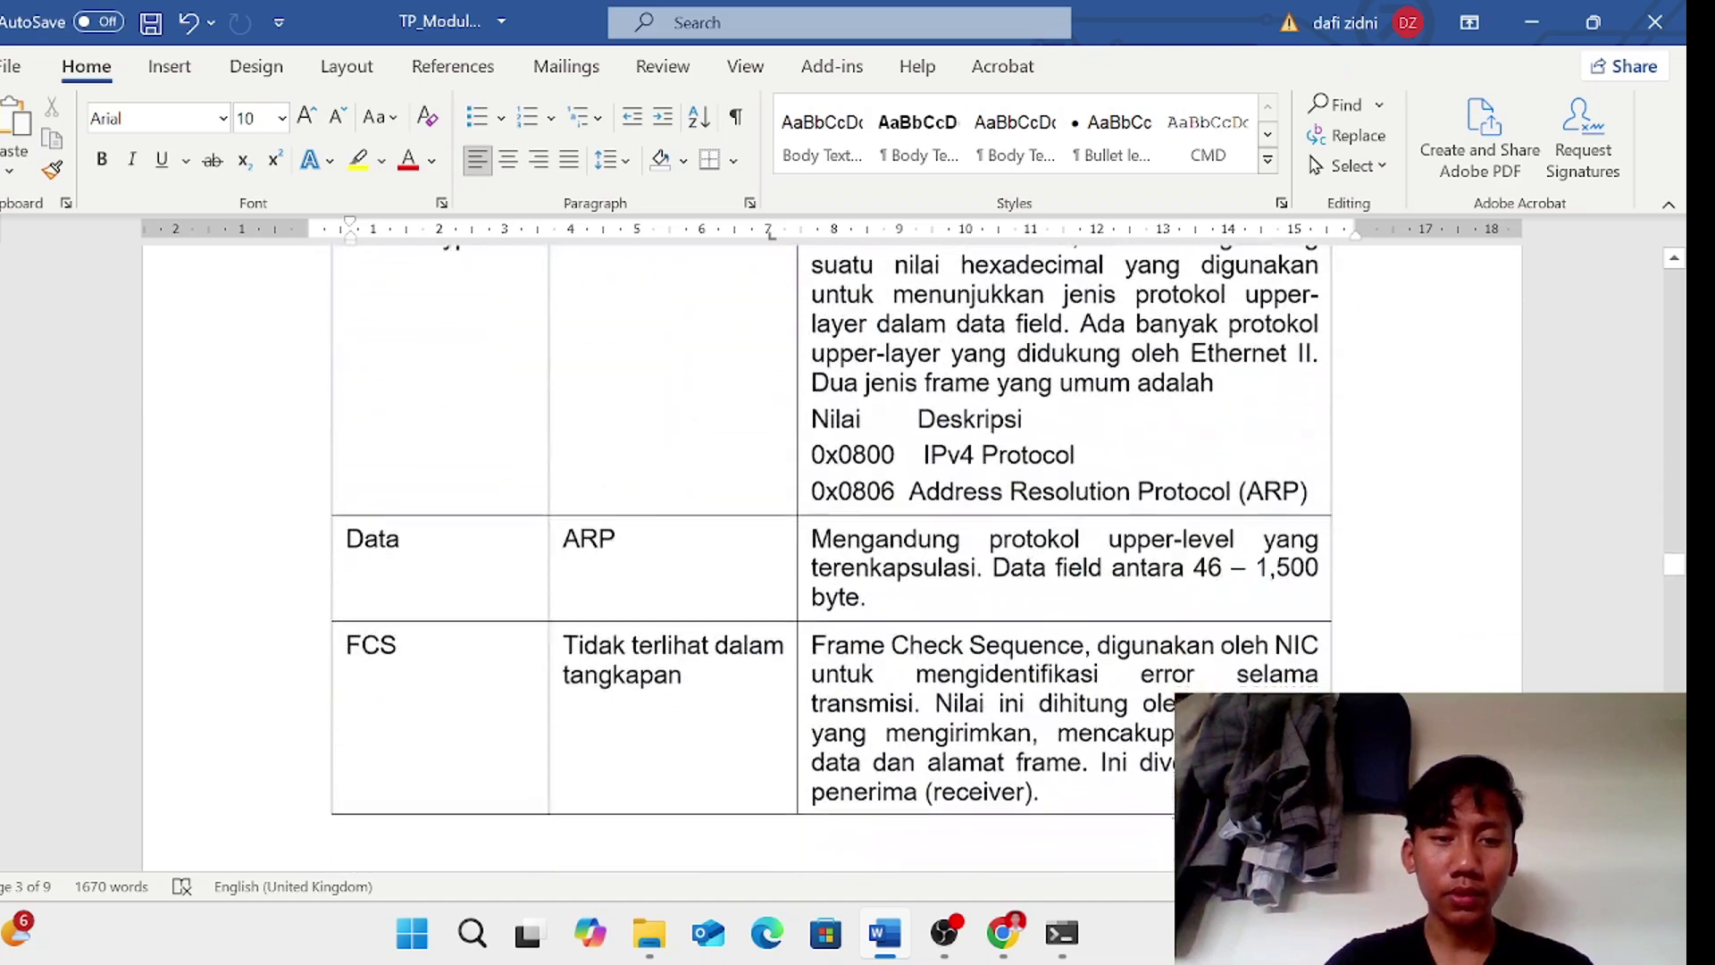
scroll(831, 554, up, 5)
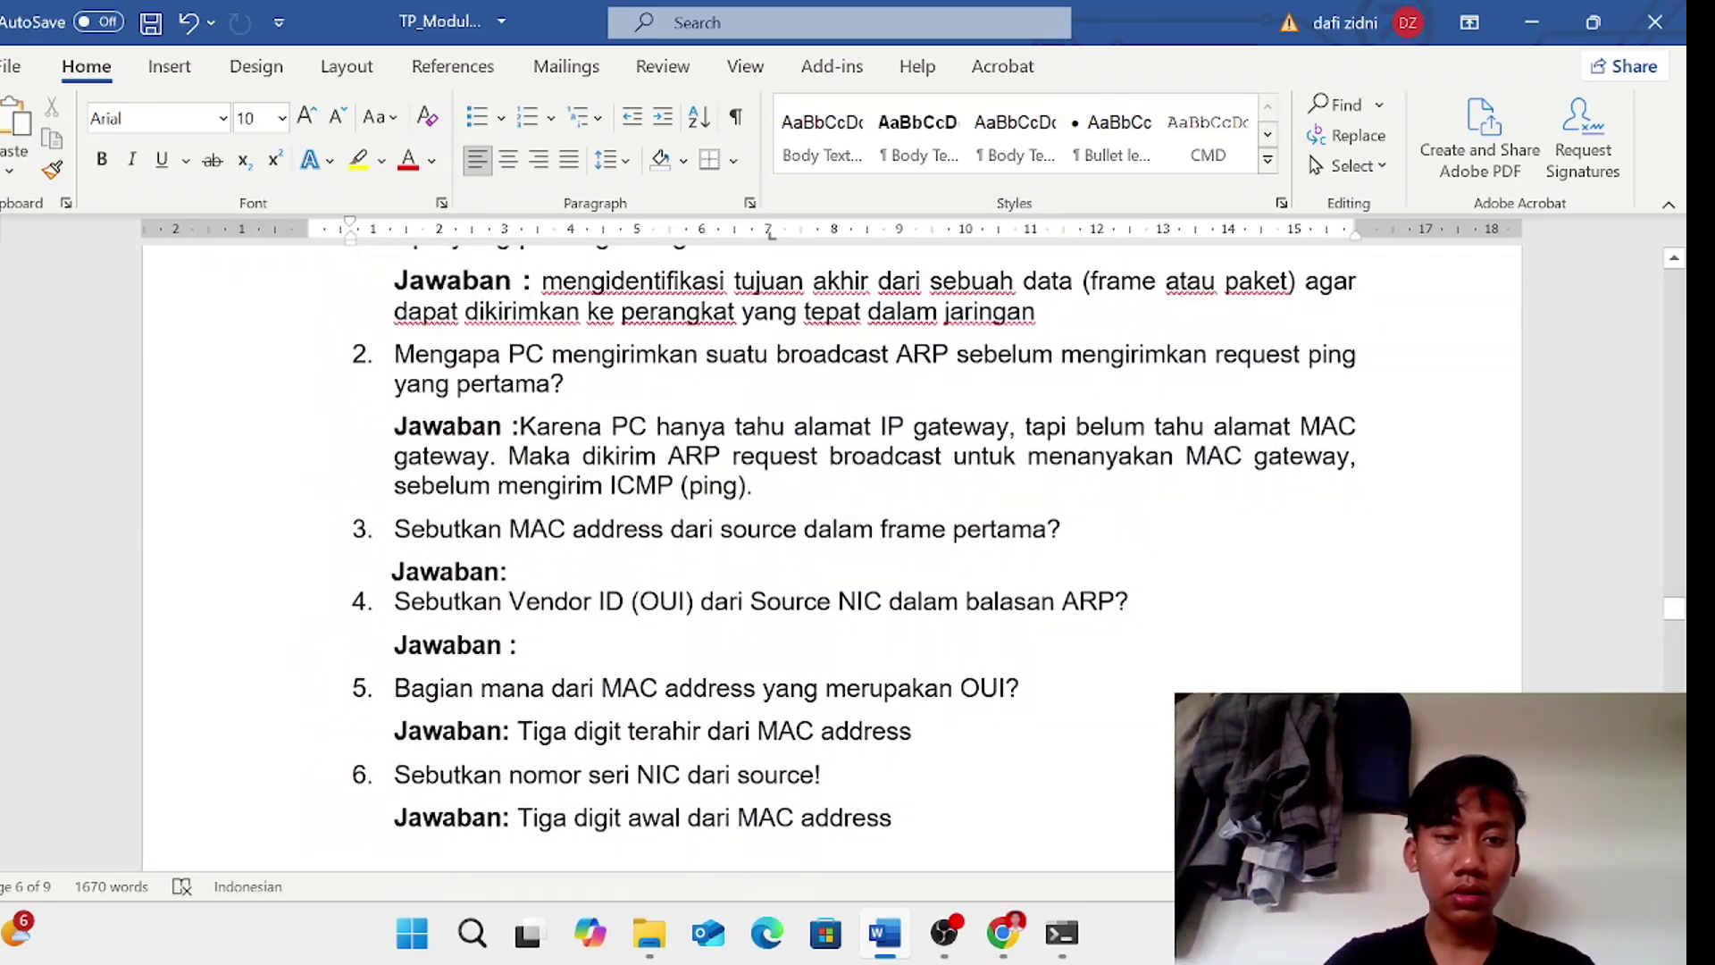
click(566, 570)
key(ctrl+v)
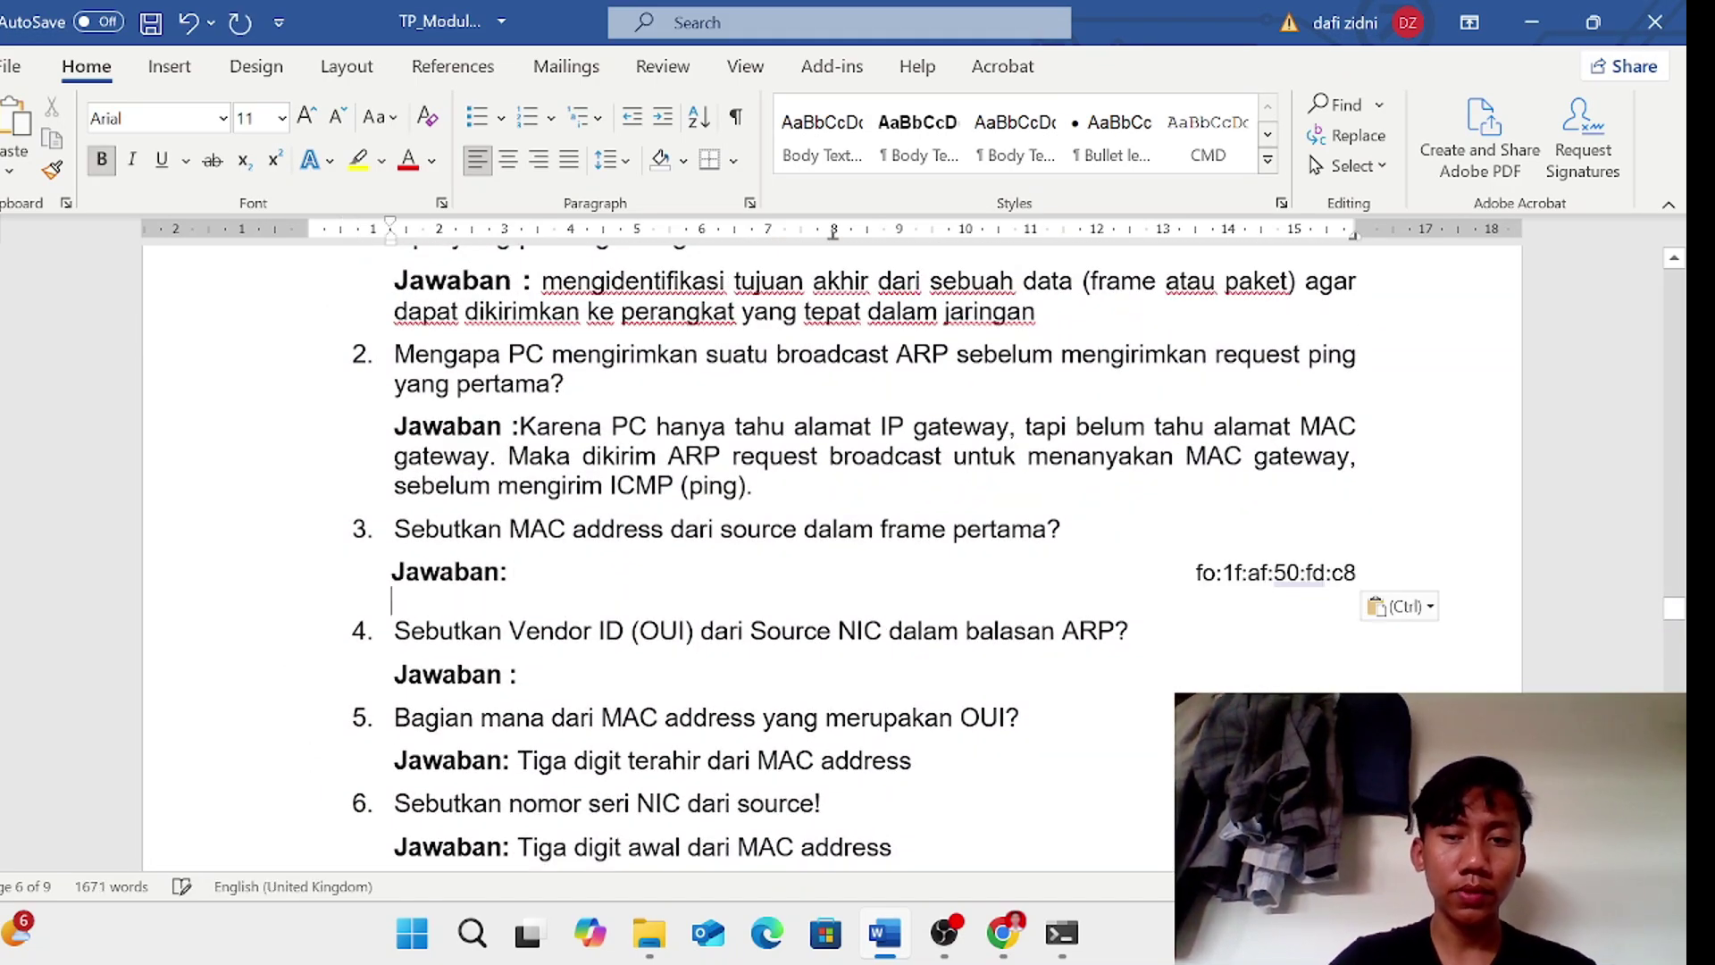
- Remove the gap before the MAC address so it directly follows "Jawaban:" in question 3
click(1197, 572)
key(BackSpace)
key(BackSpace)
key(BackSpace)
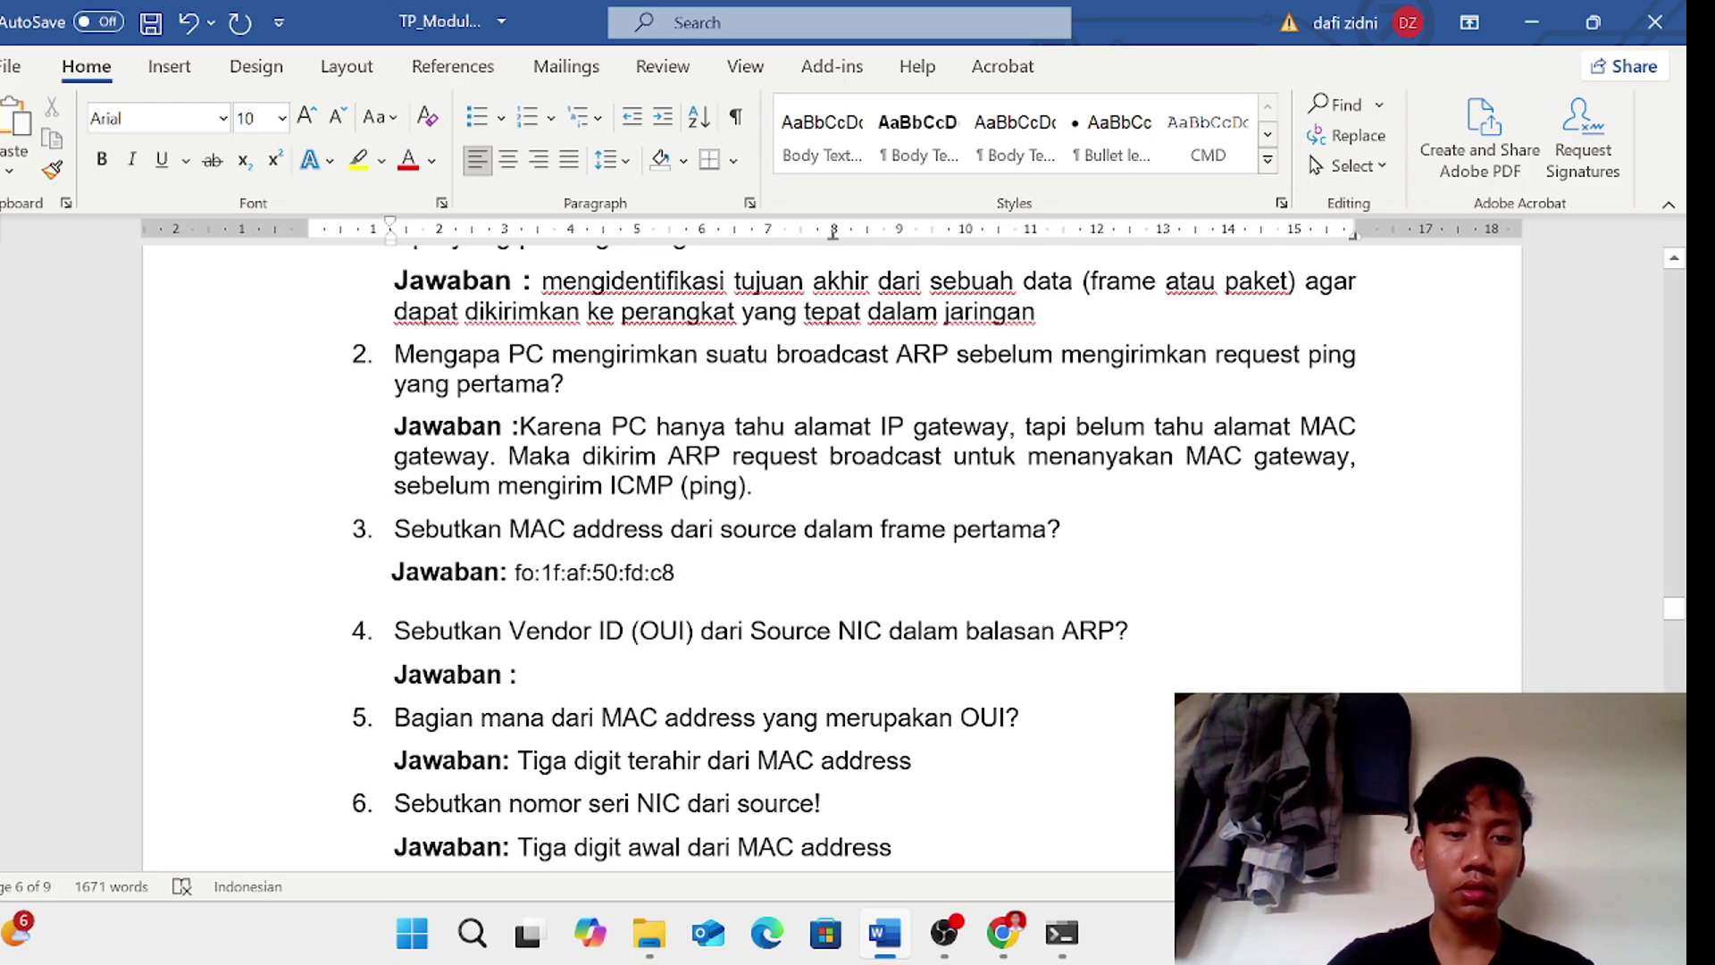
- Write the vendor ID text Del_50:fd:c8 beneath the Wireshark capture image, based on the Ethernet II source
scroll(669, 705, up, 10)
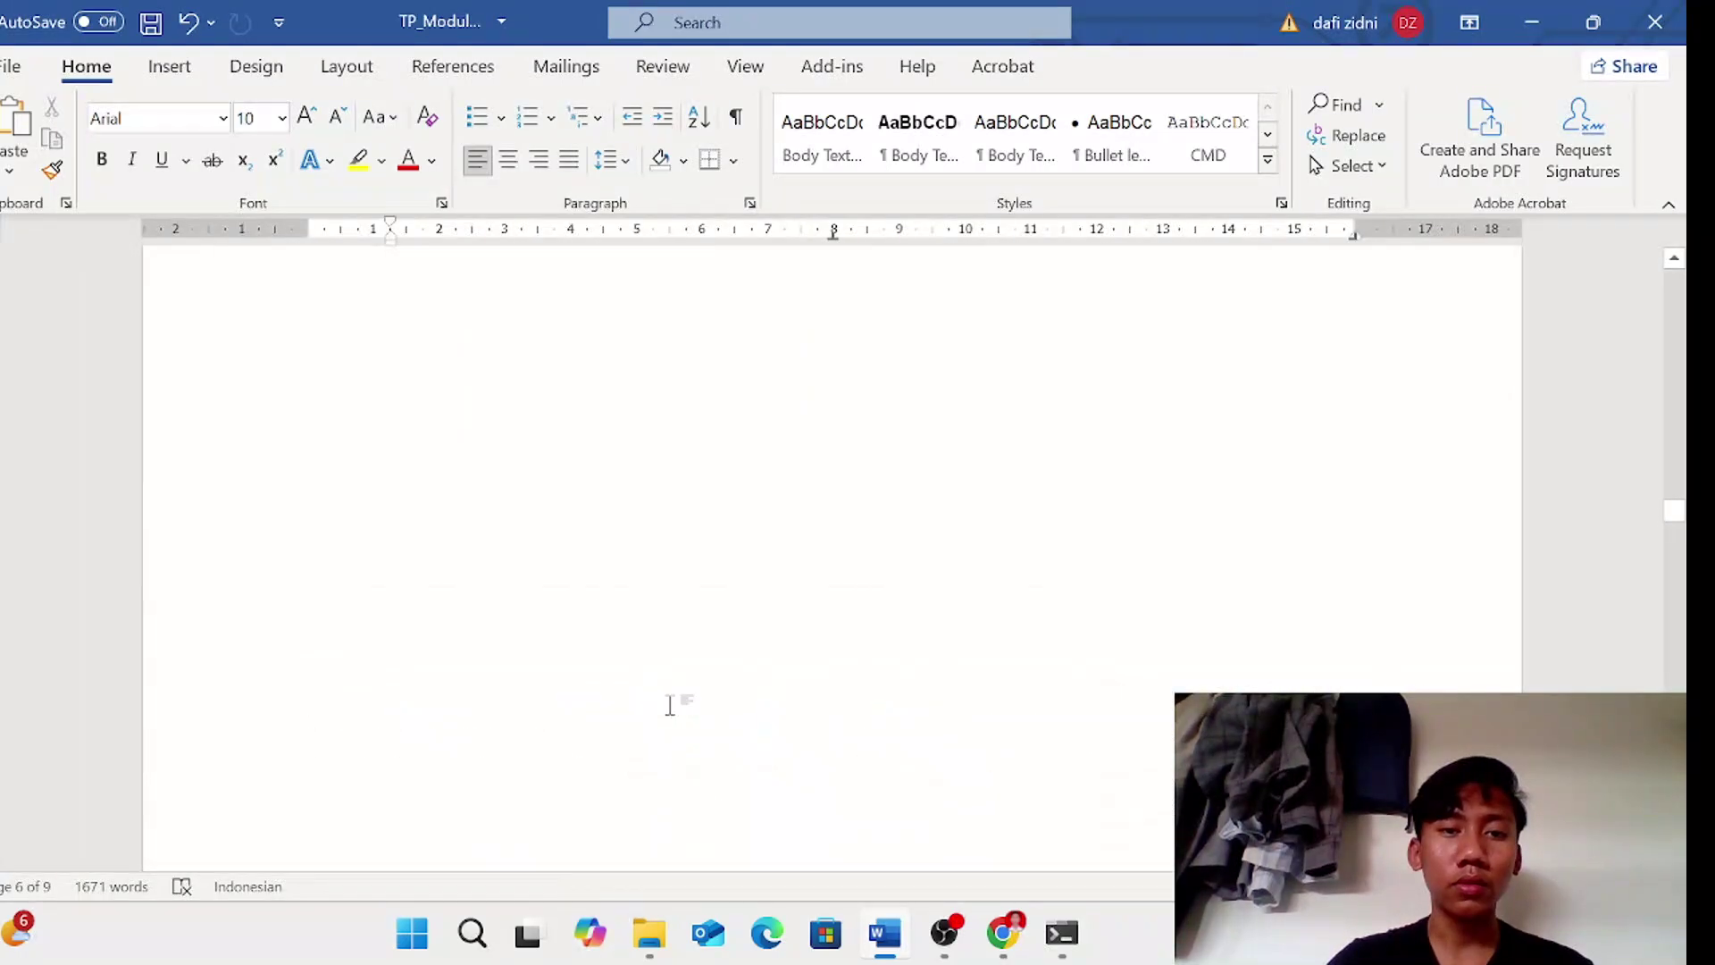
scroll(669, 705, up, 10)
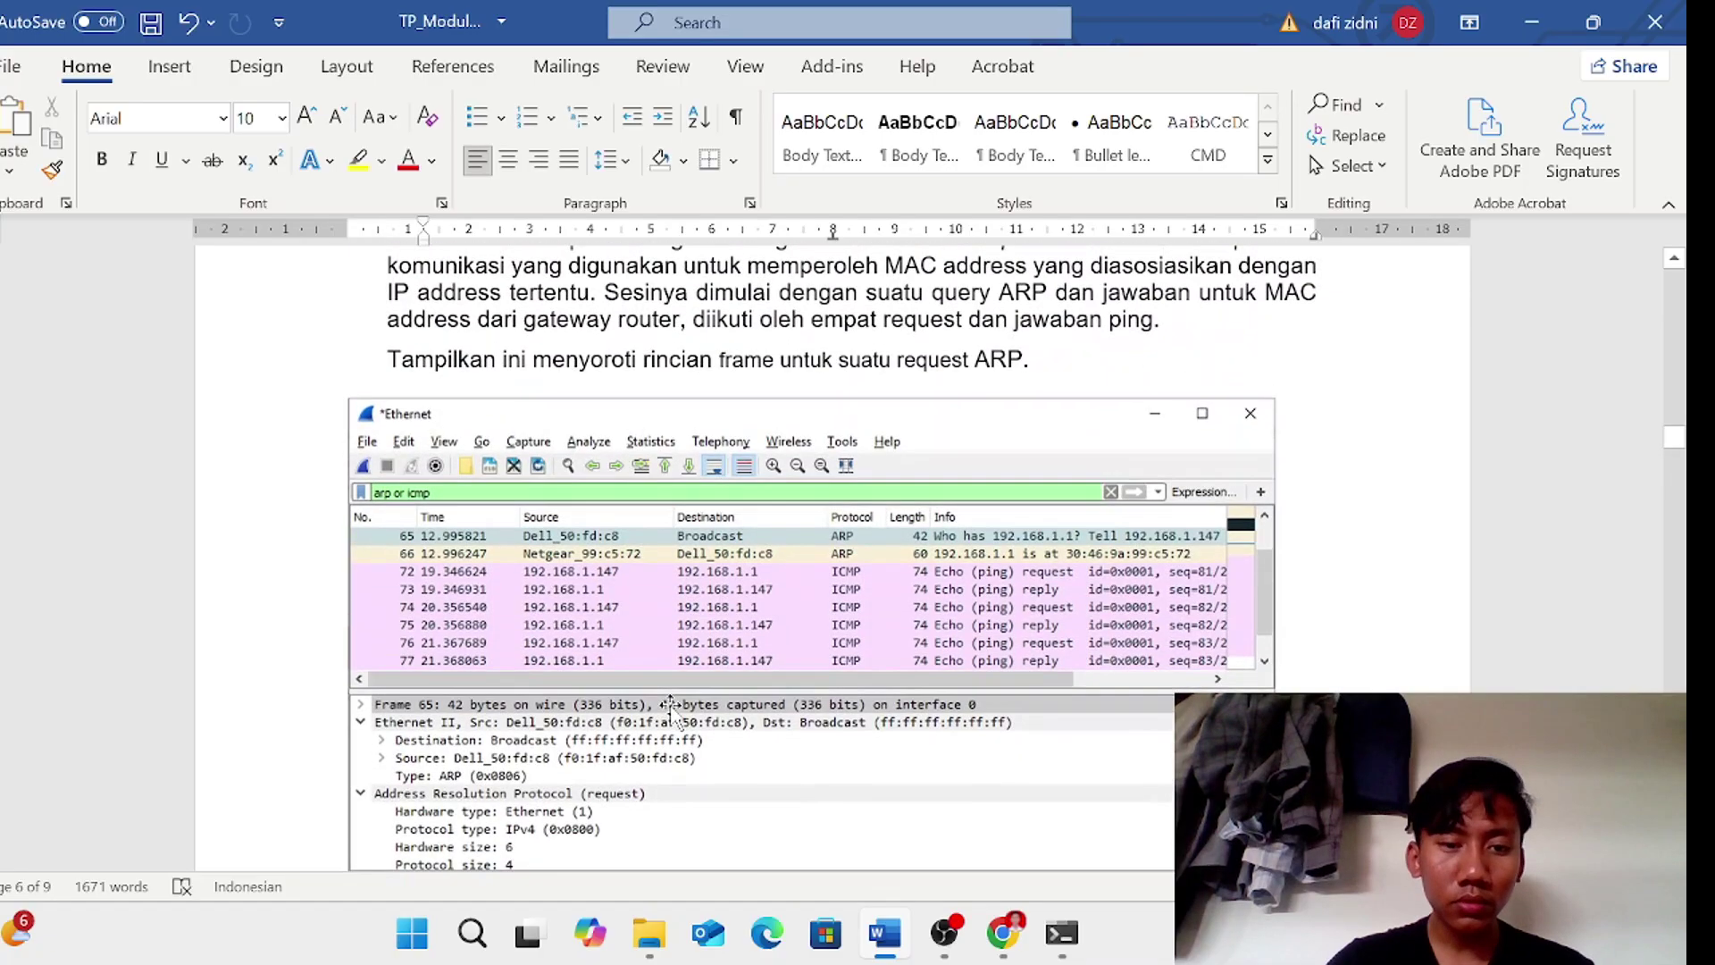
scroll(670, 705, up, 3)
scroll(755, 714, down, 5)
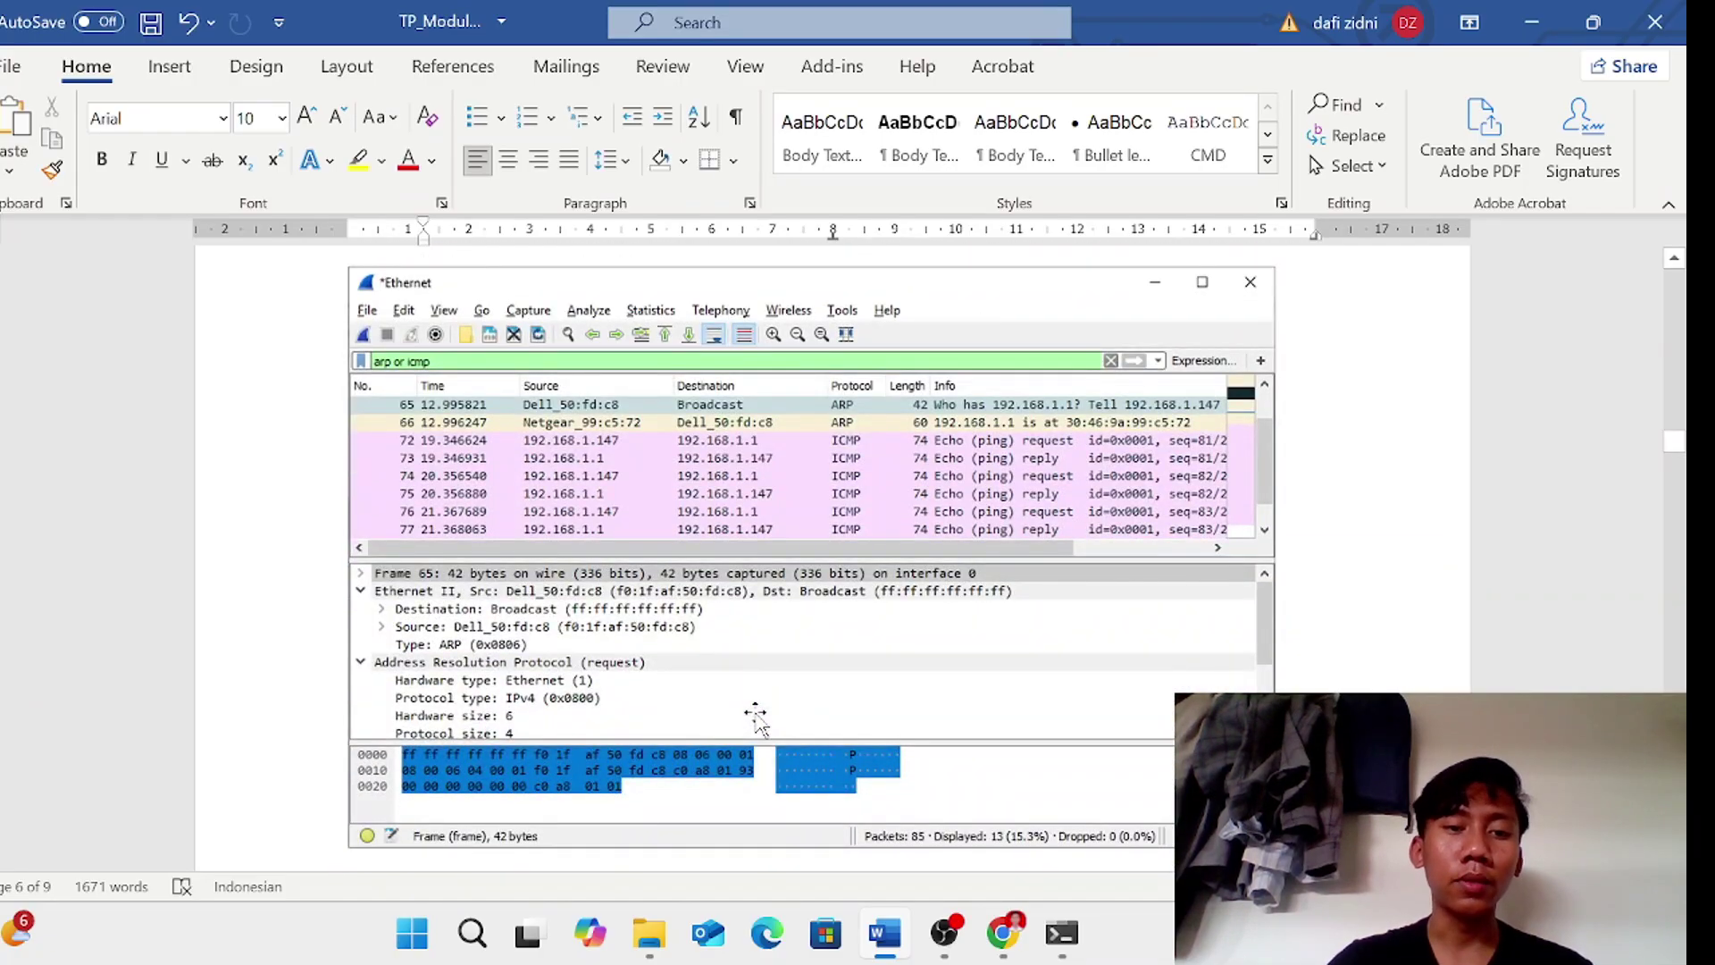
scroll(756, 715, down, 3)
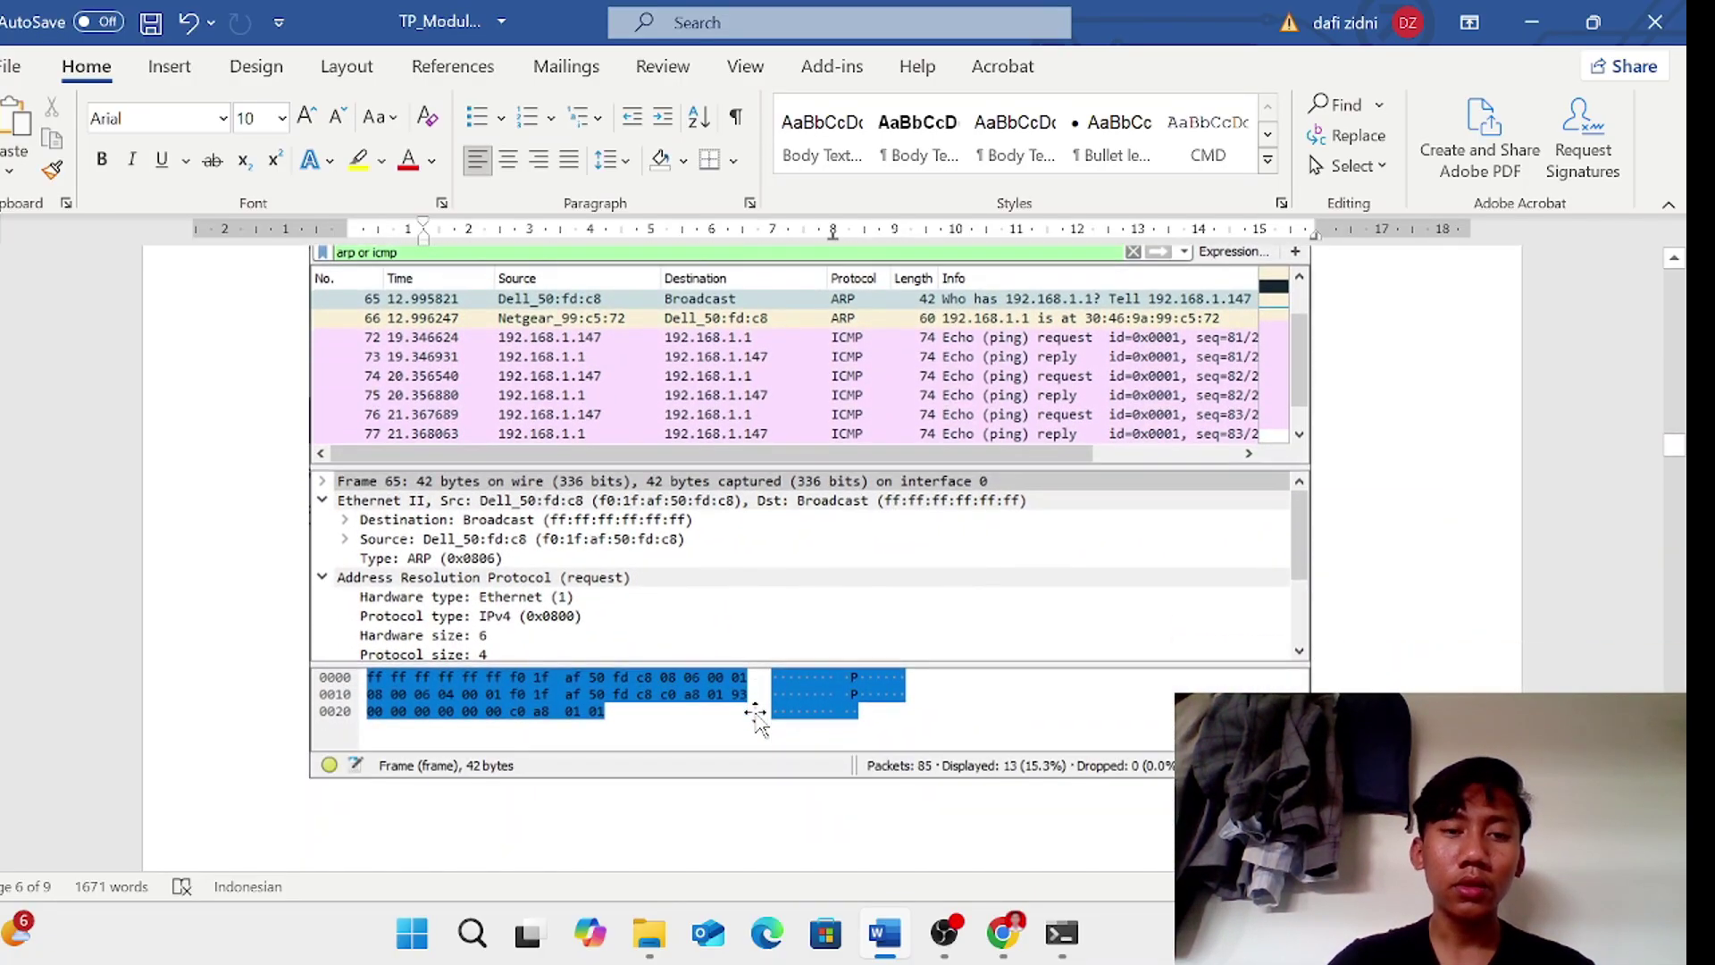
scroll(673, 639, down, 4)
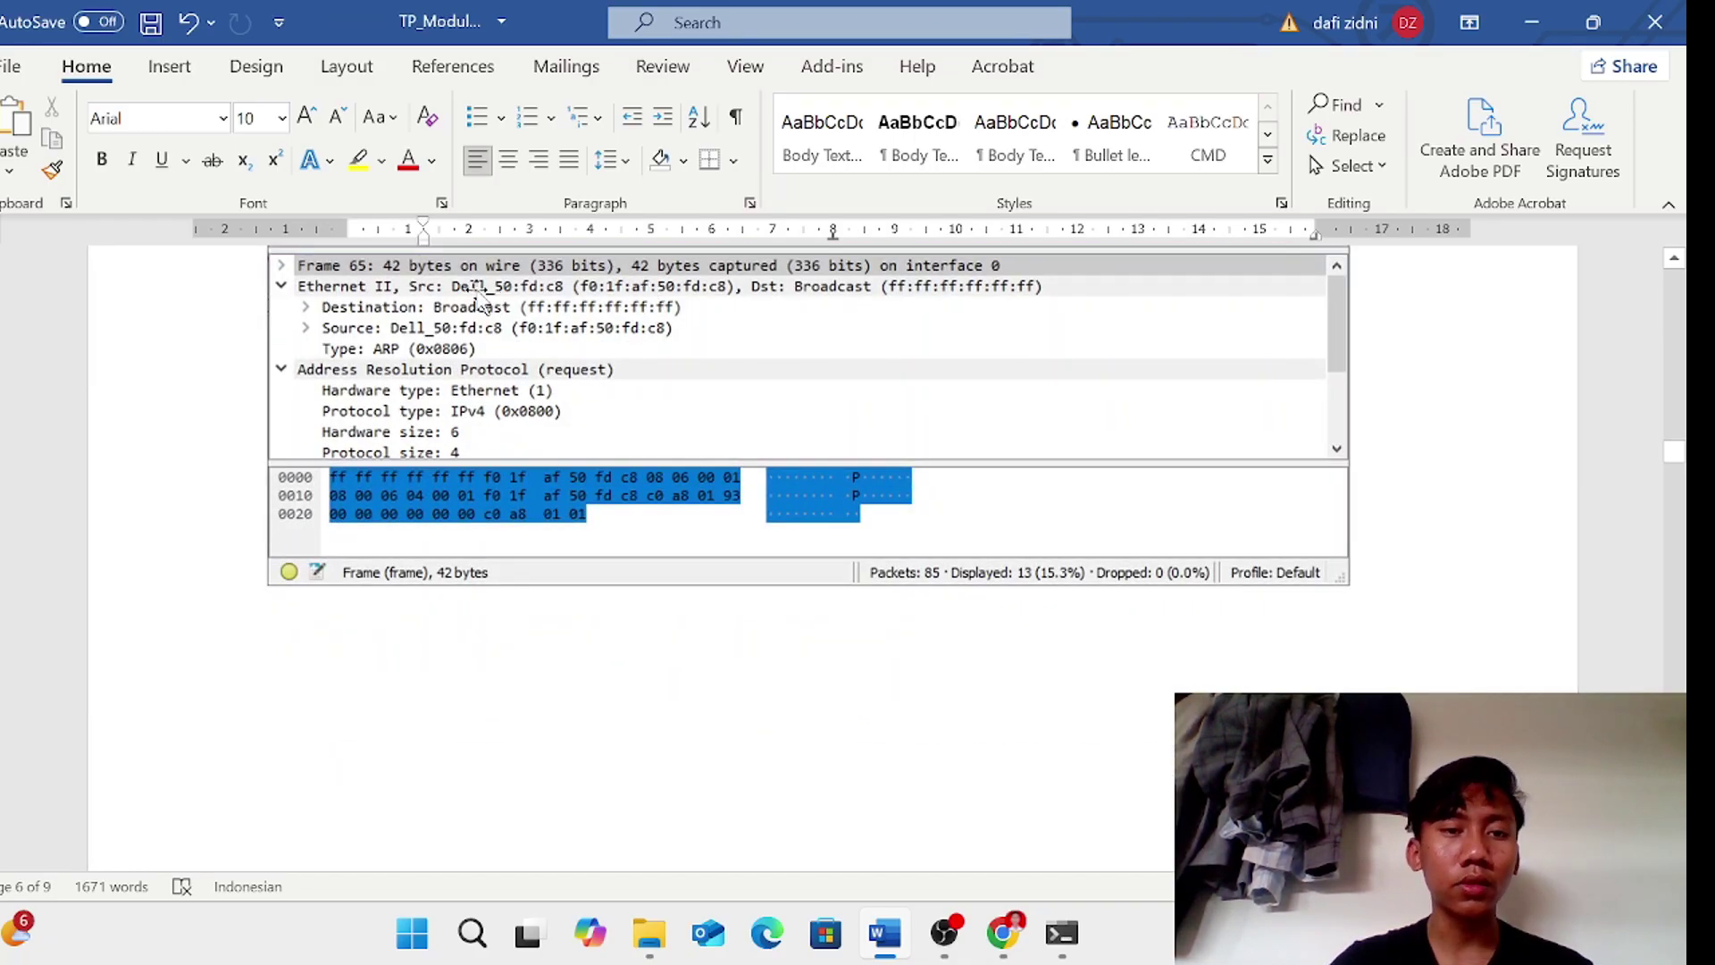
click(648, 637)
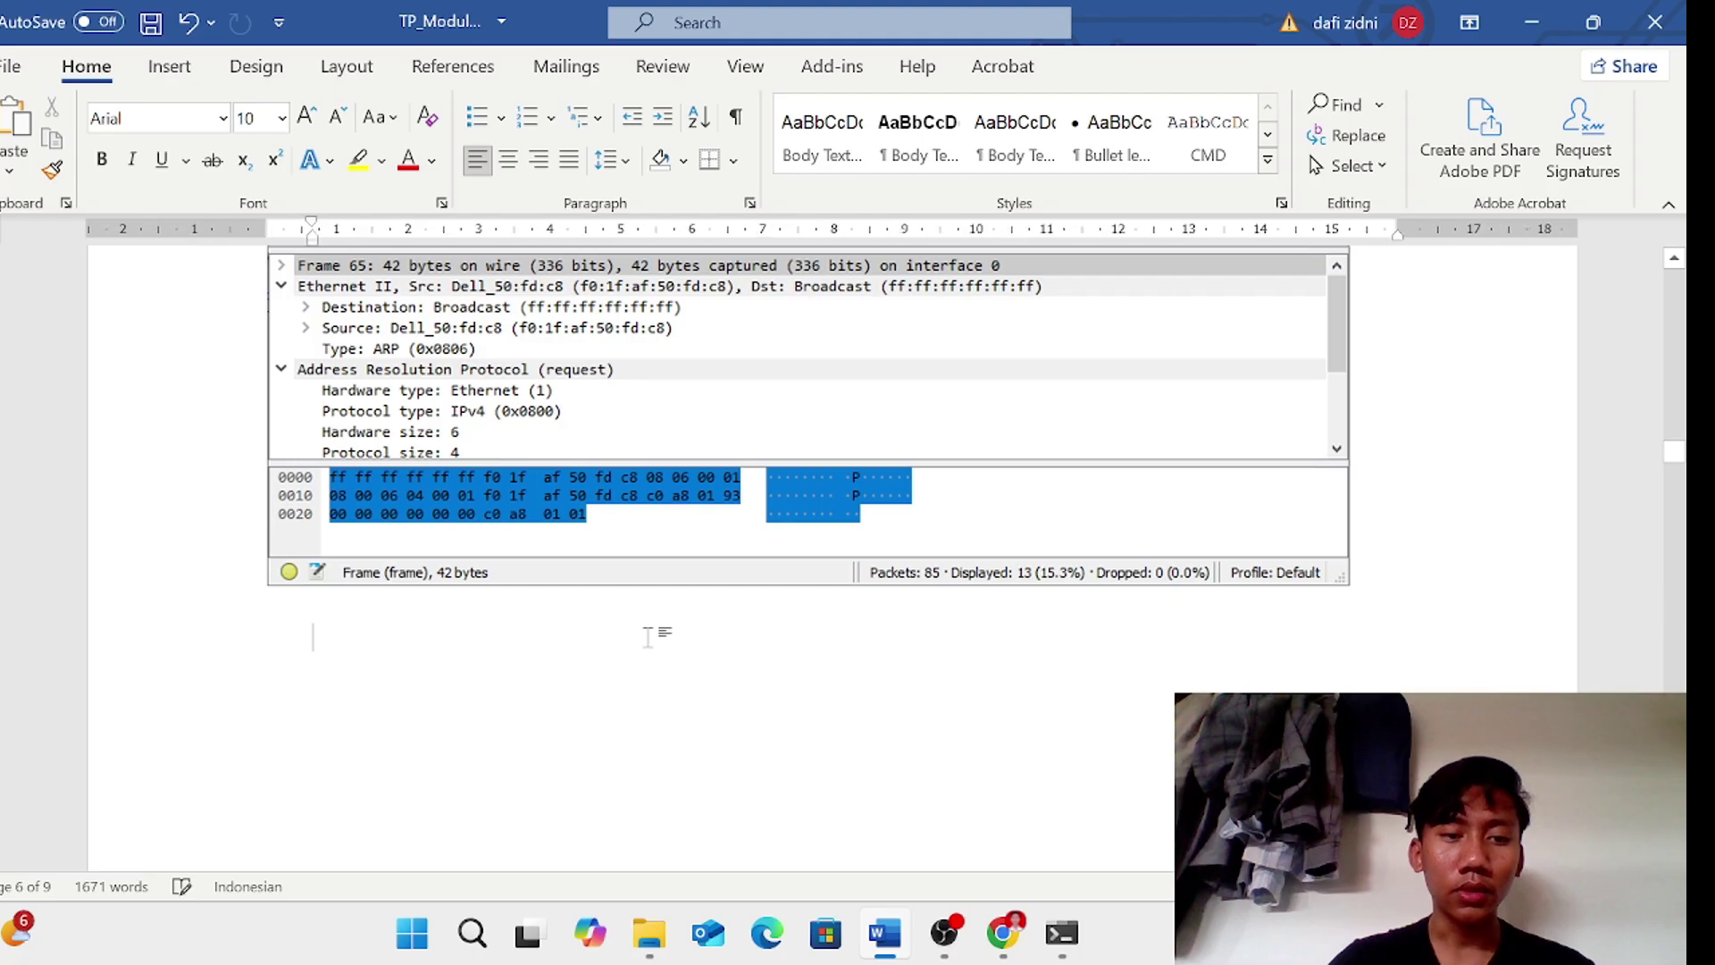
text(De)
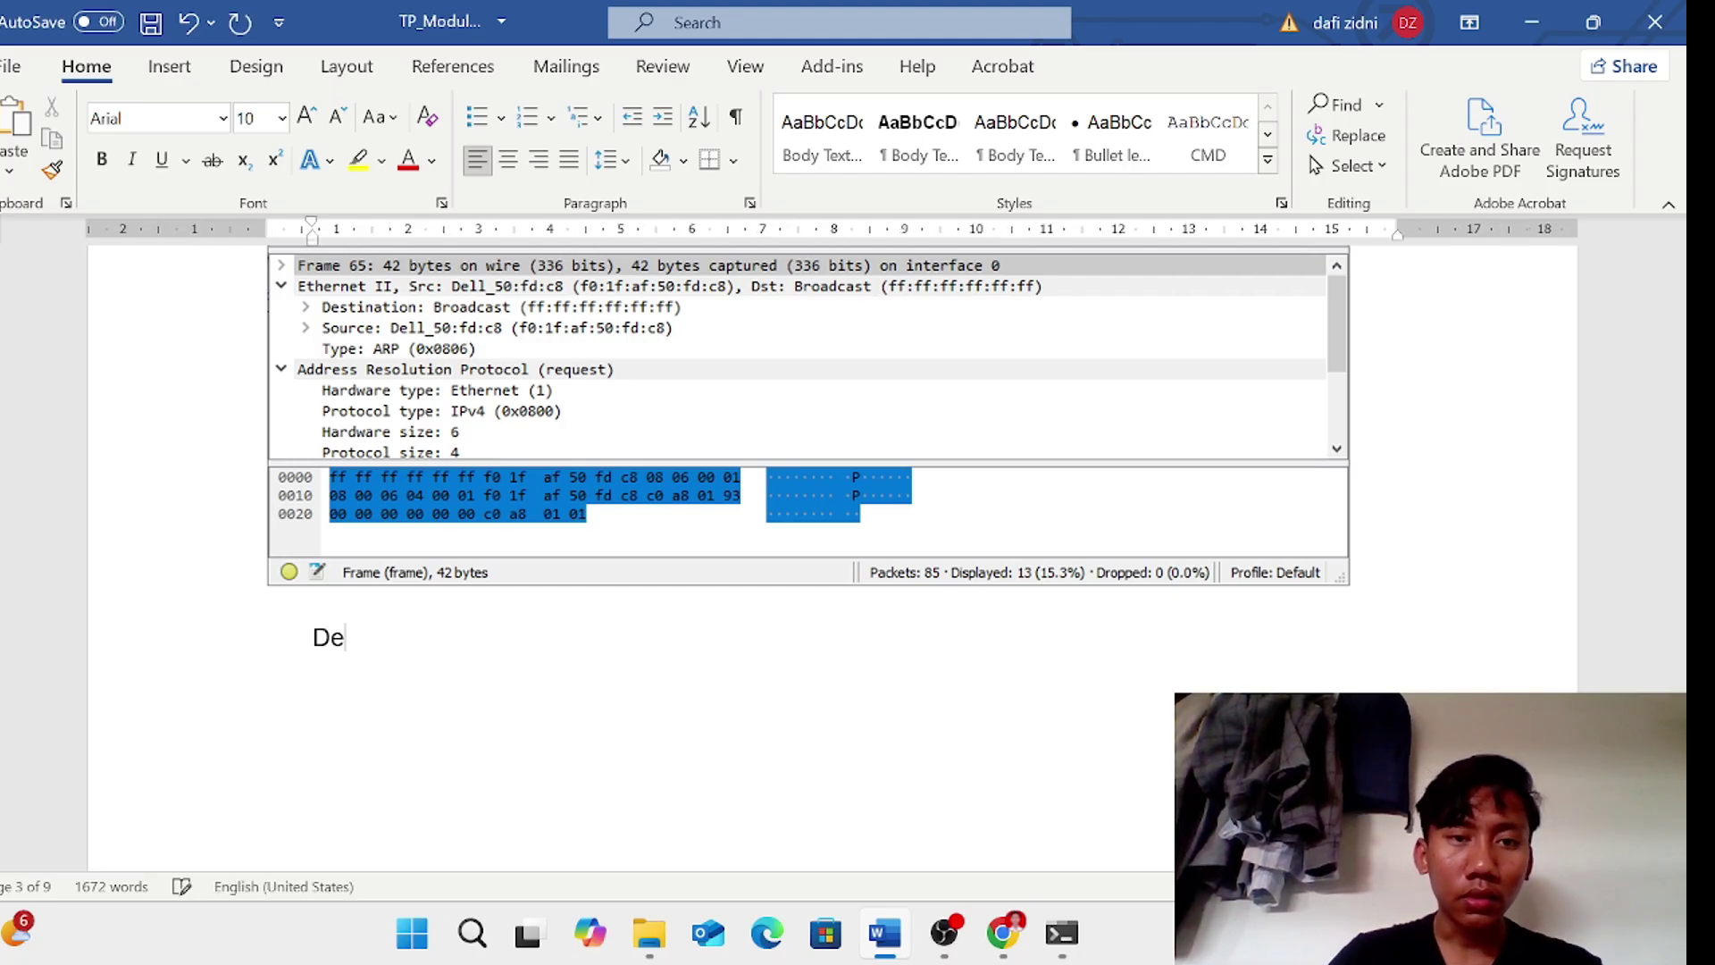
text(l_)
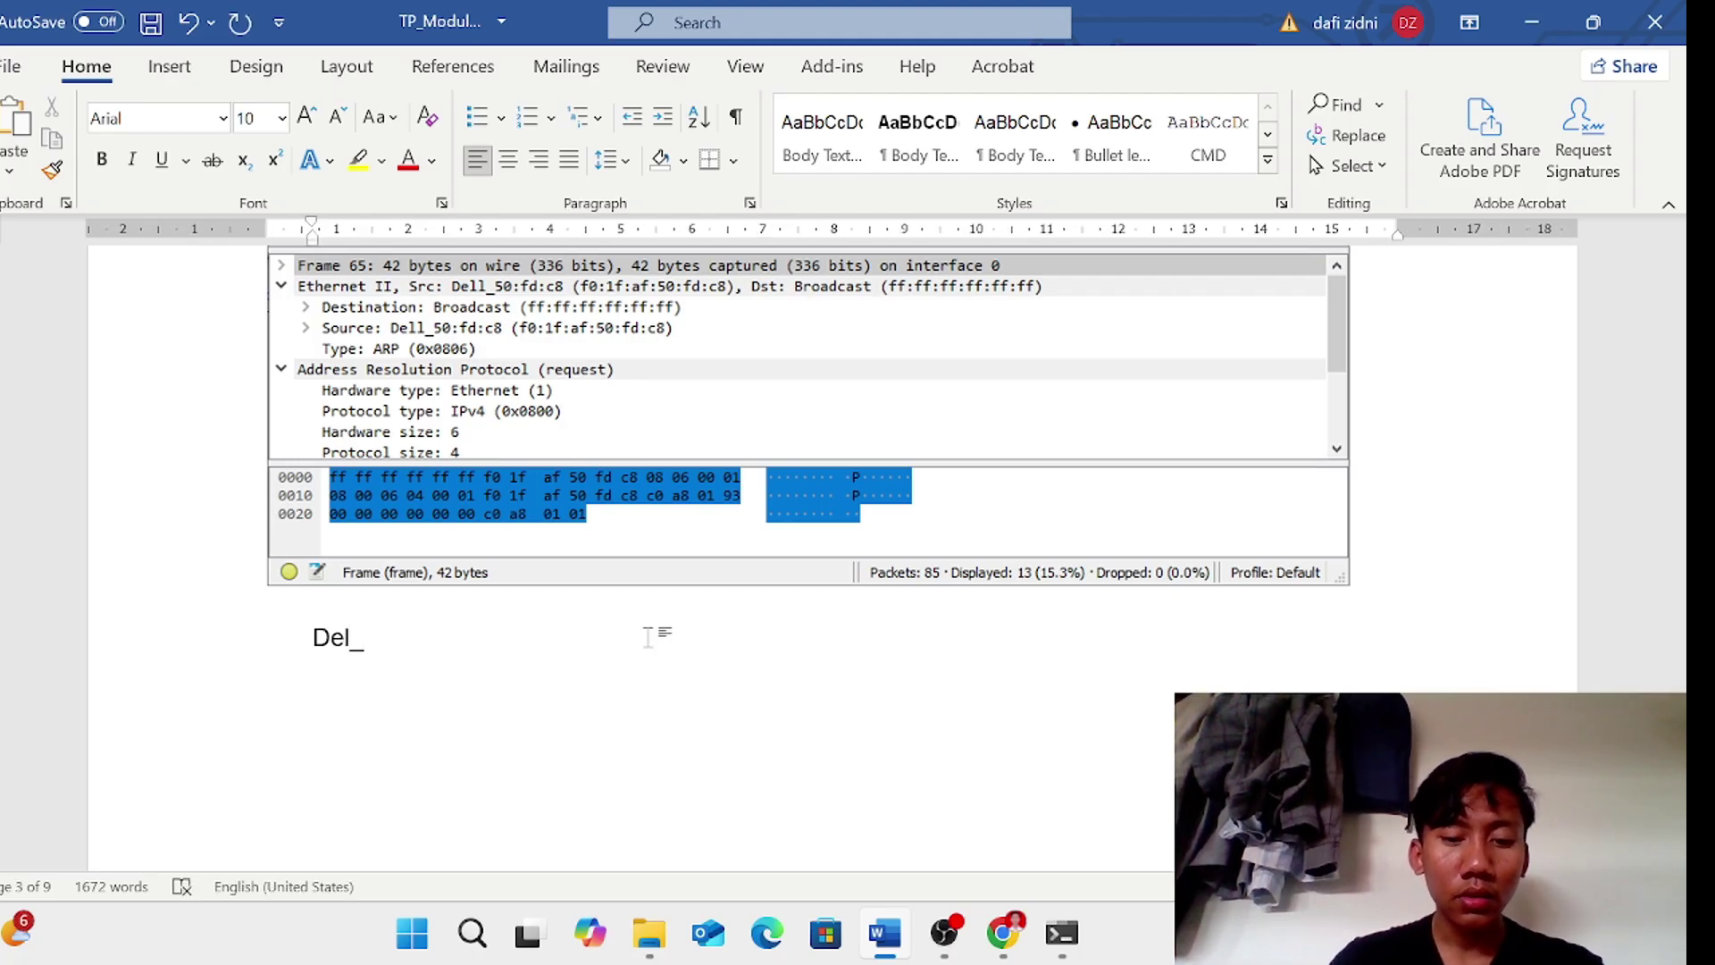
text(50)
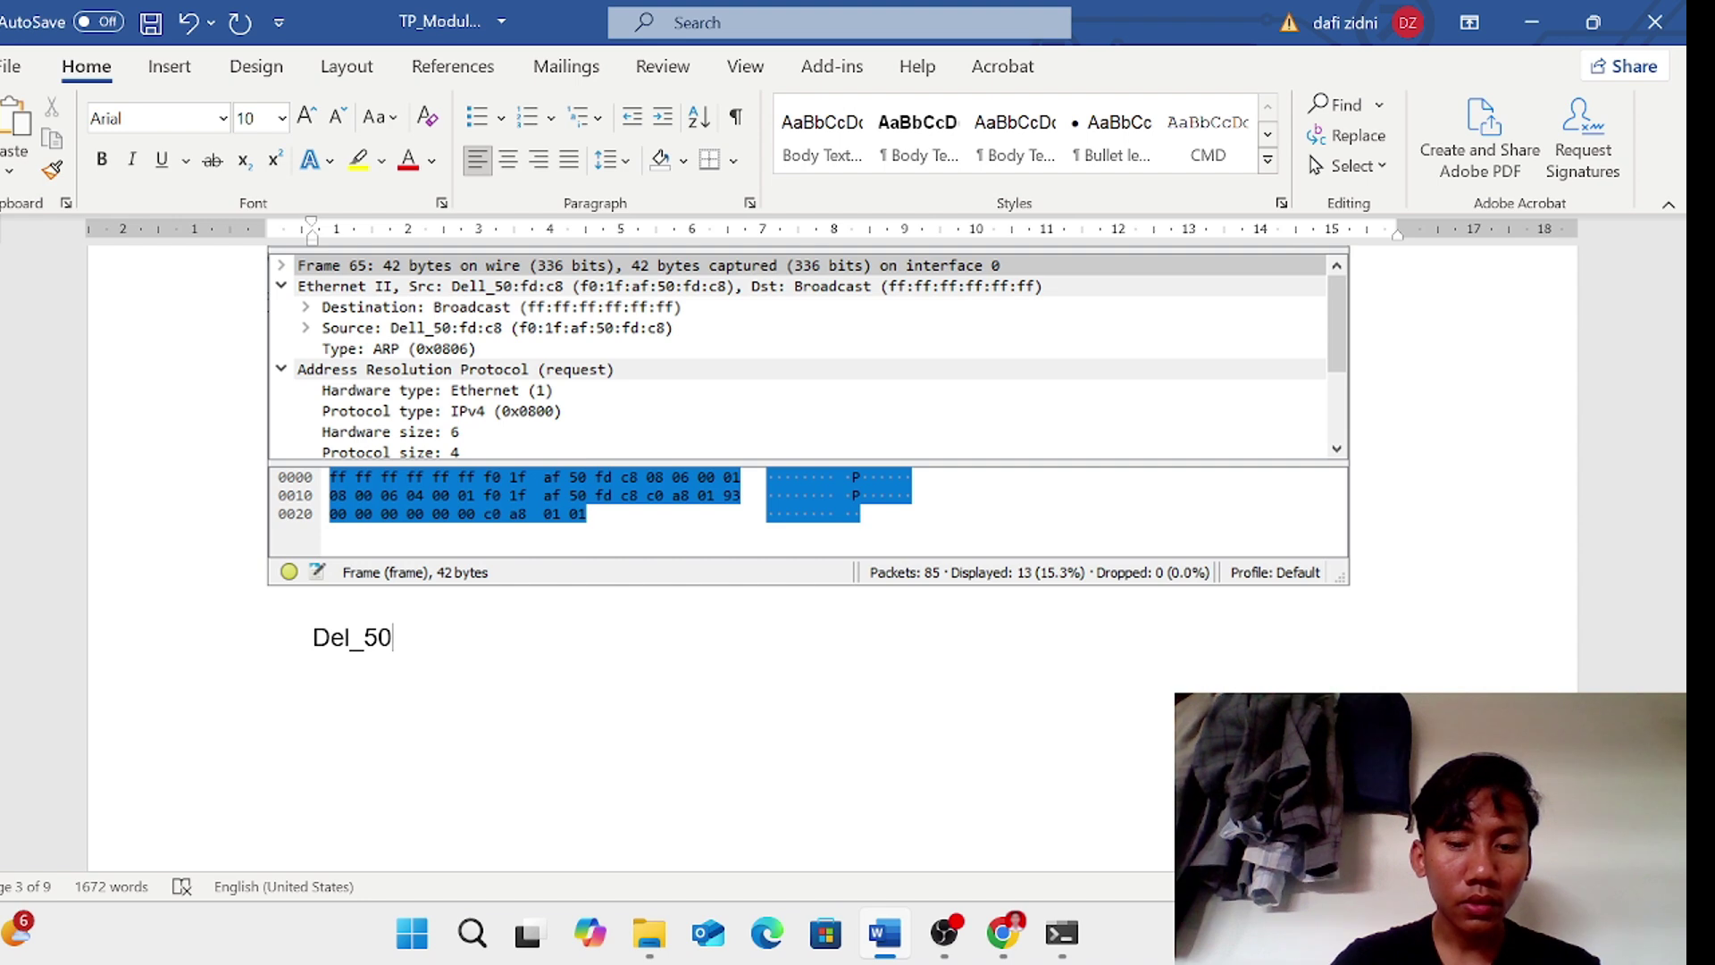
text(:f)
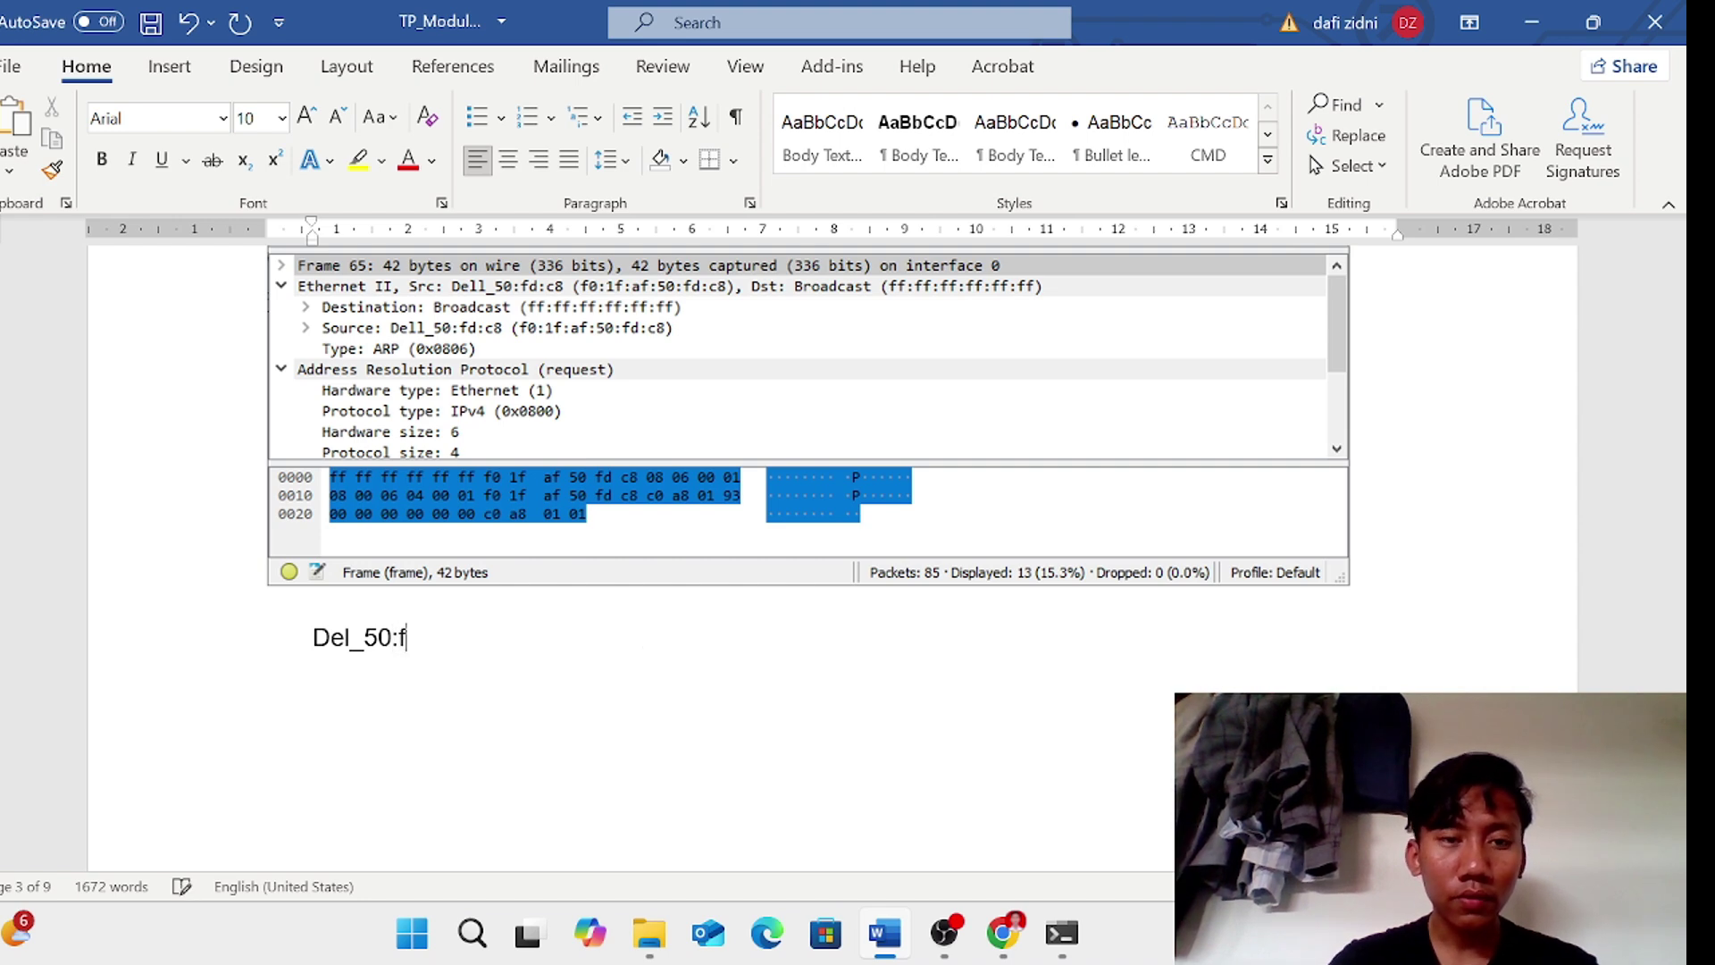
text(d)
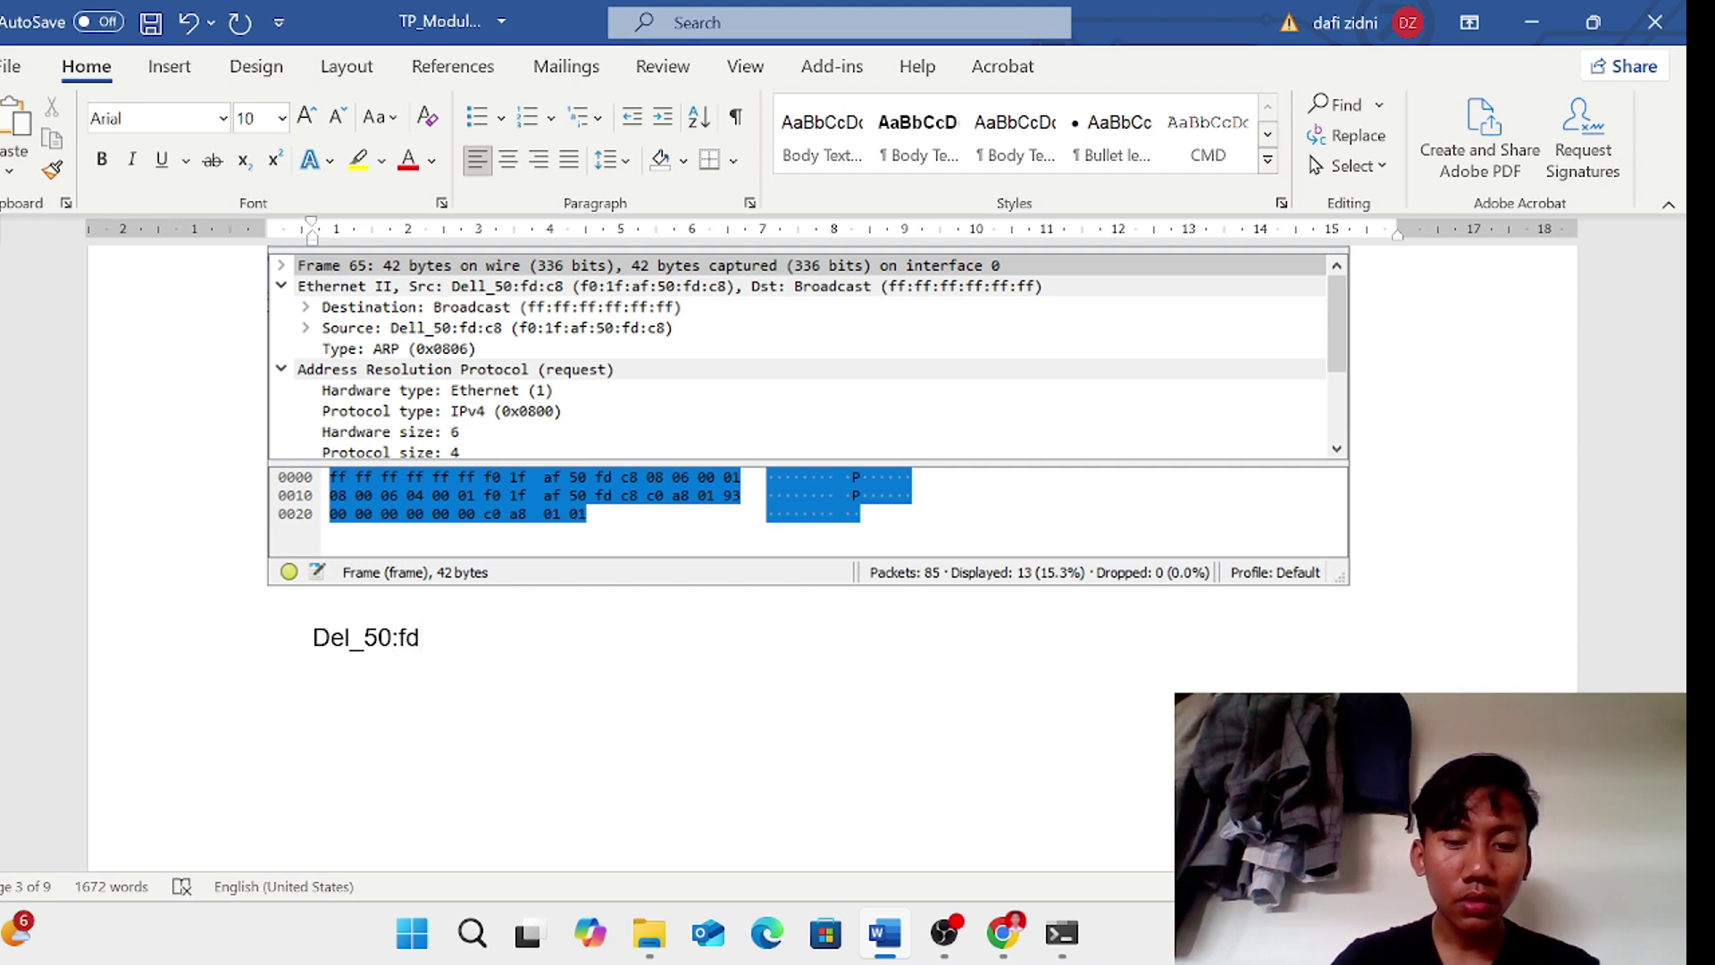
text(:cd)
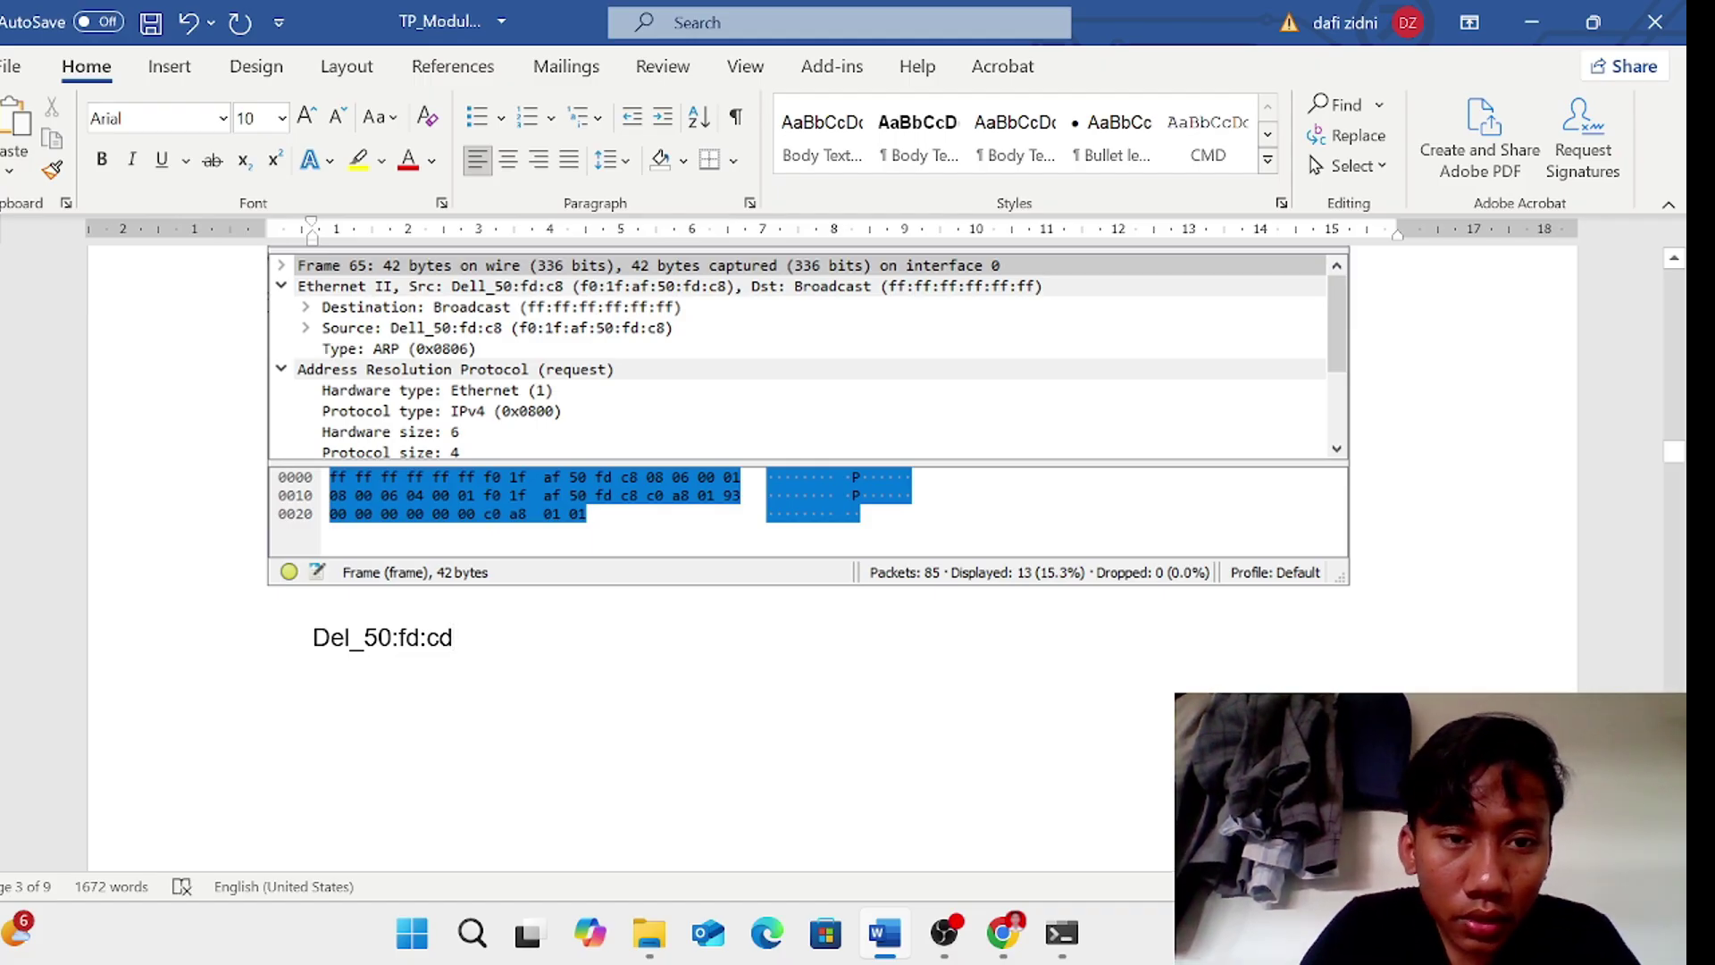
key(BackSpace)
text(*)
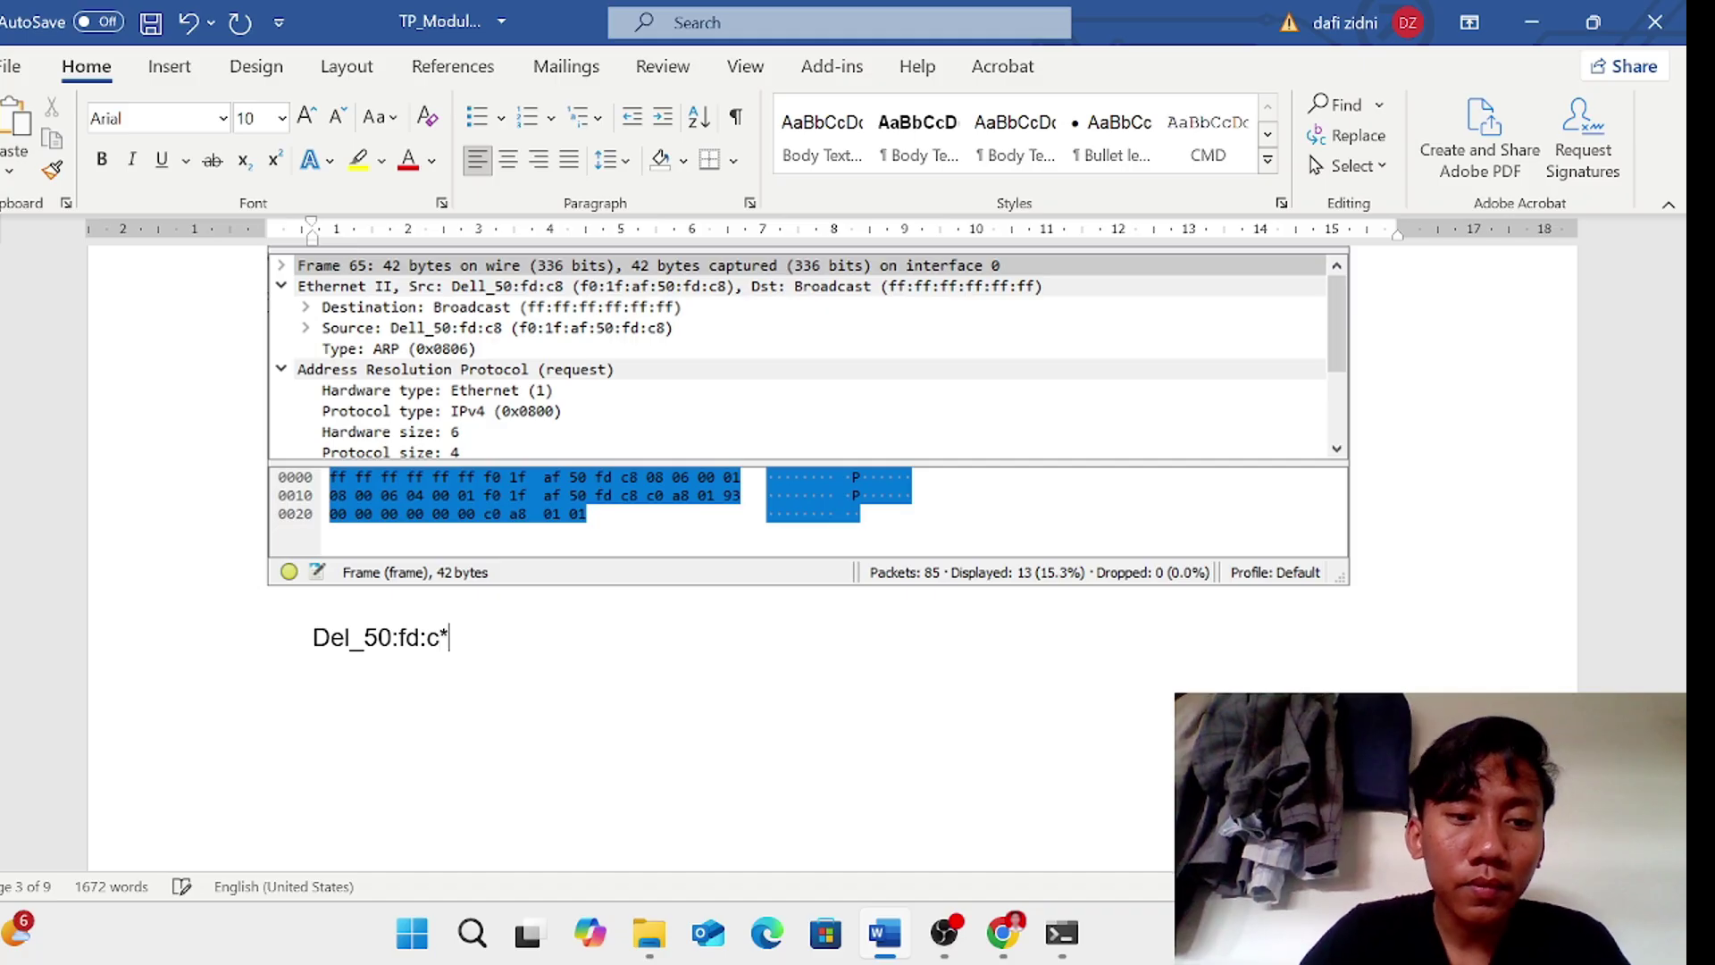
key(BackSpace)
text(8)
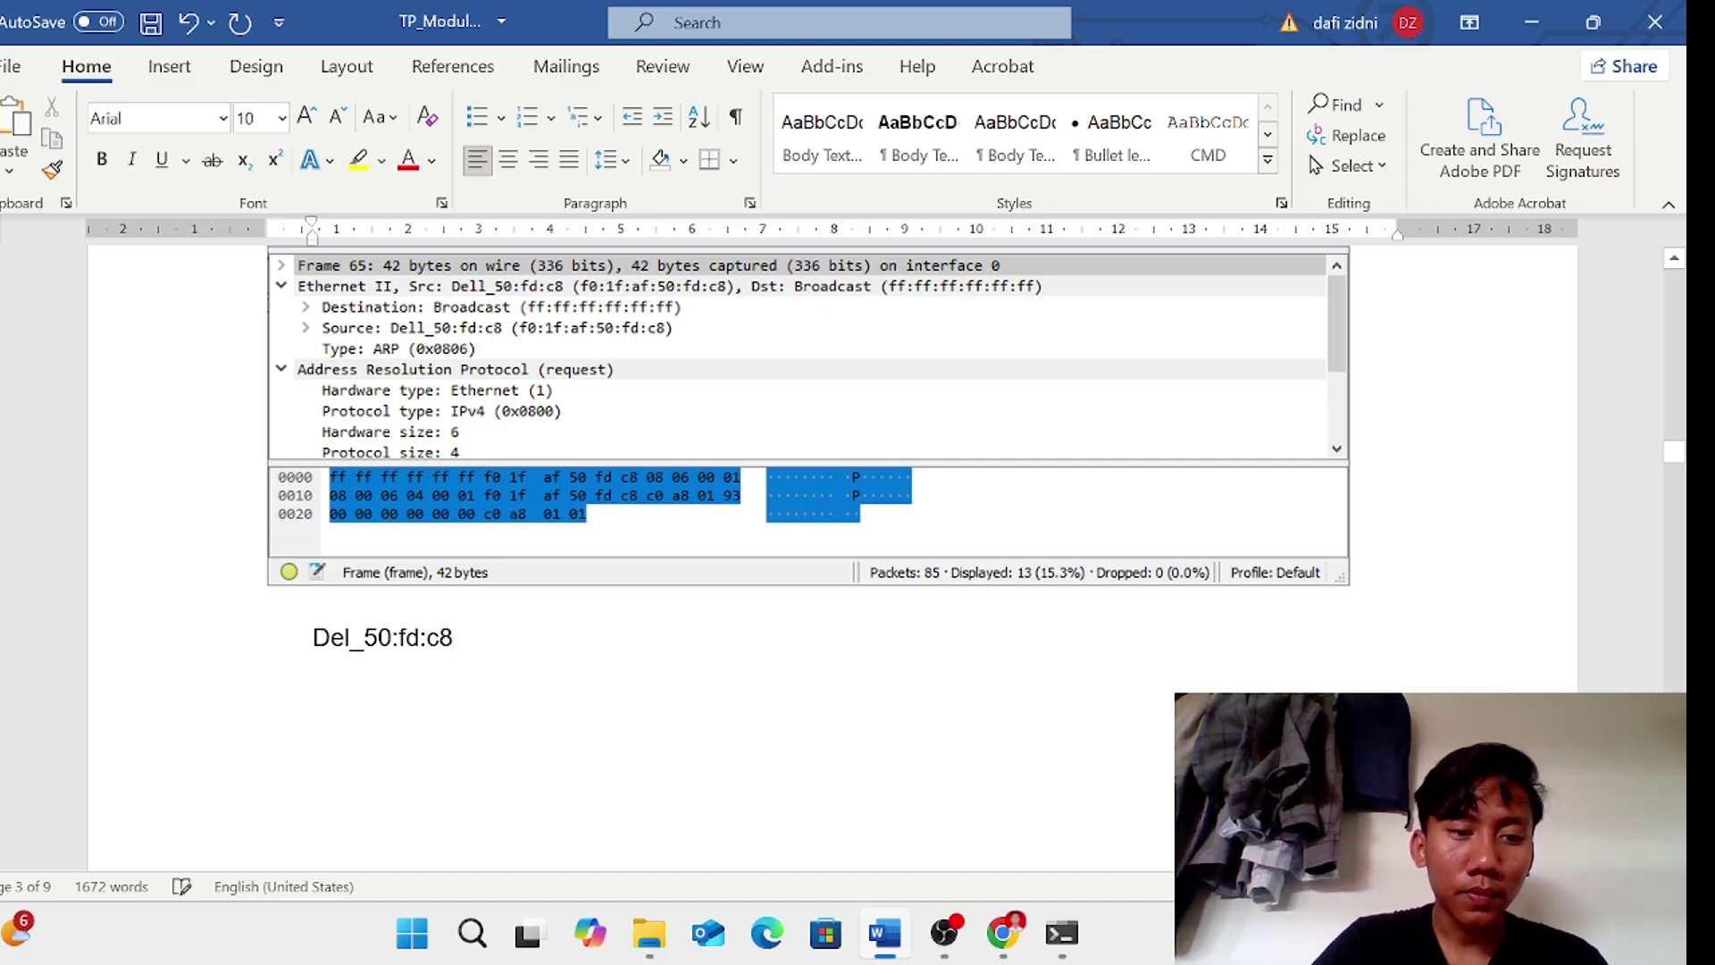
- Move Del_50:fd:c8 from beneath the capture to question 4's answer and align that line with the other answers
drag(454, 637, 312, 637)
key(ctrl+c)
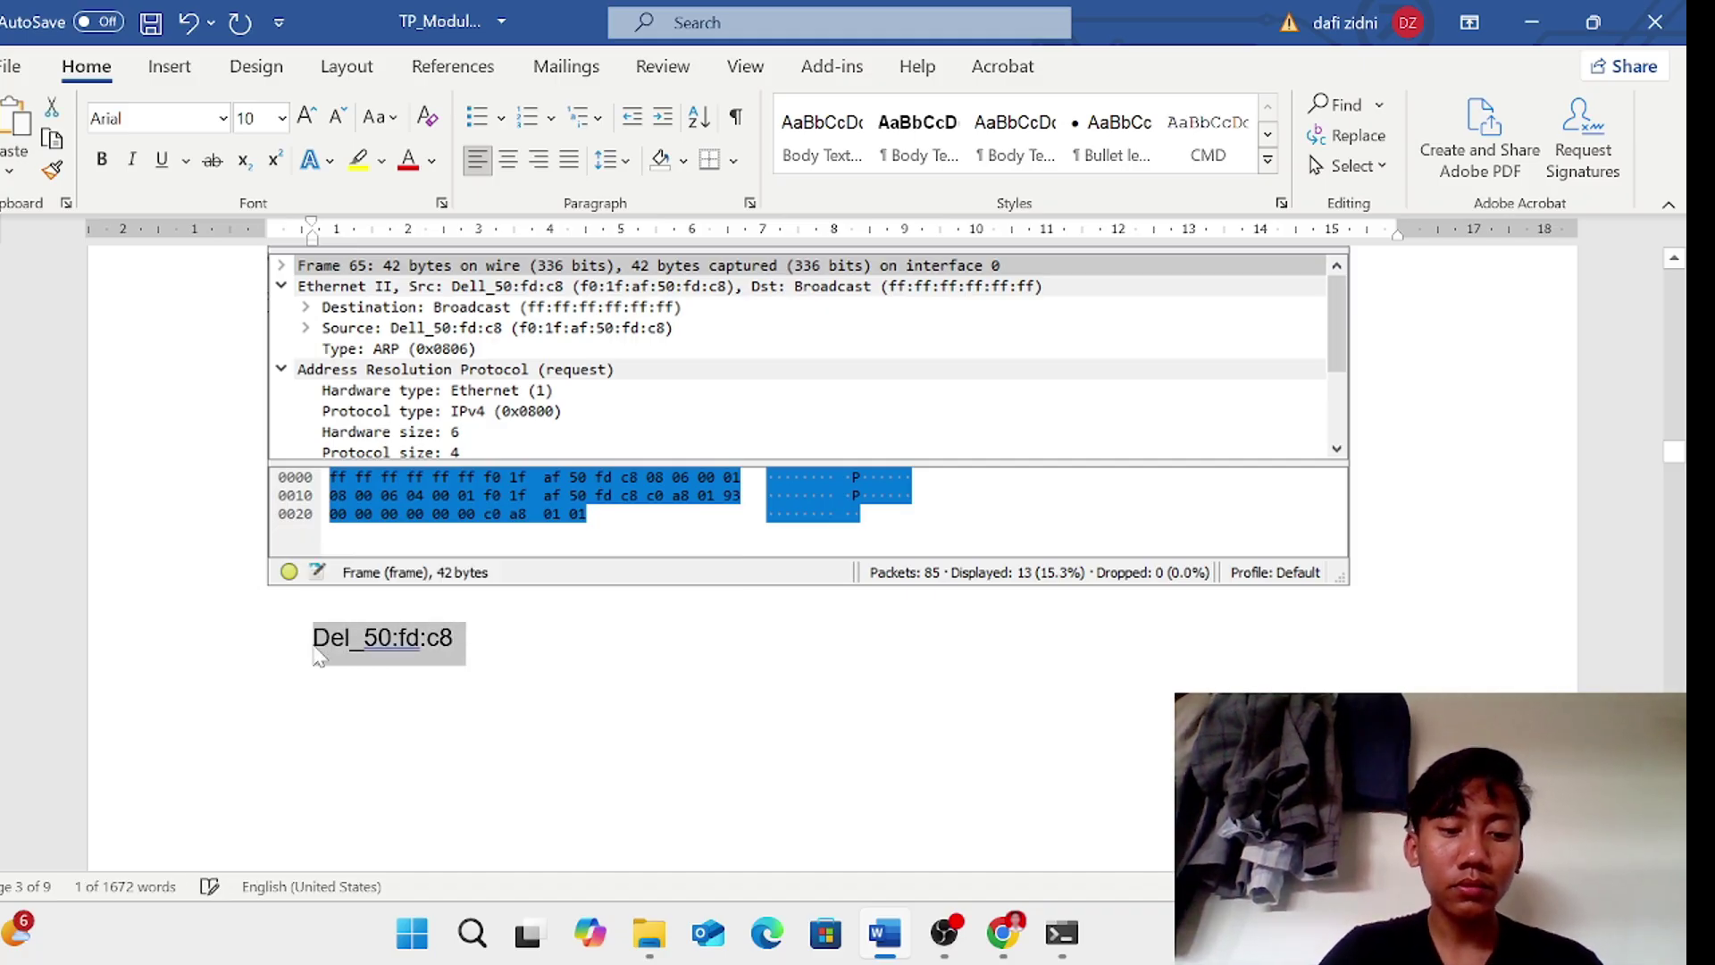
key(BackSpace)
scroll(830, 554, down, 20)
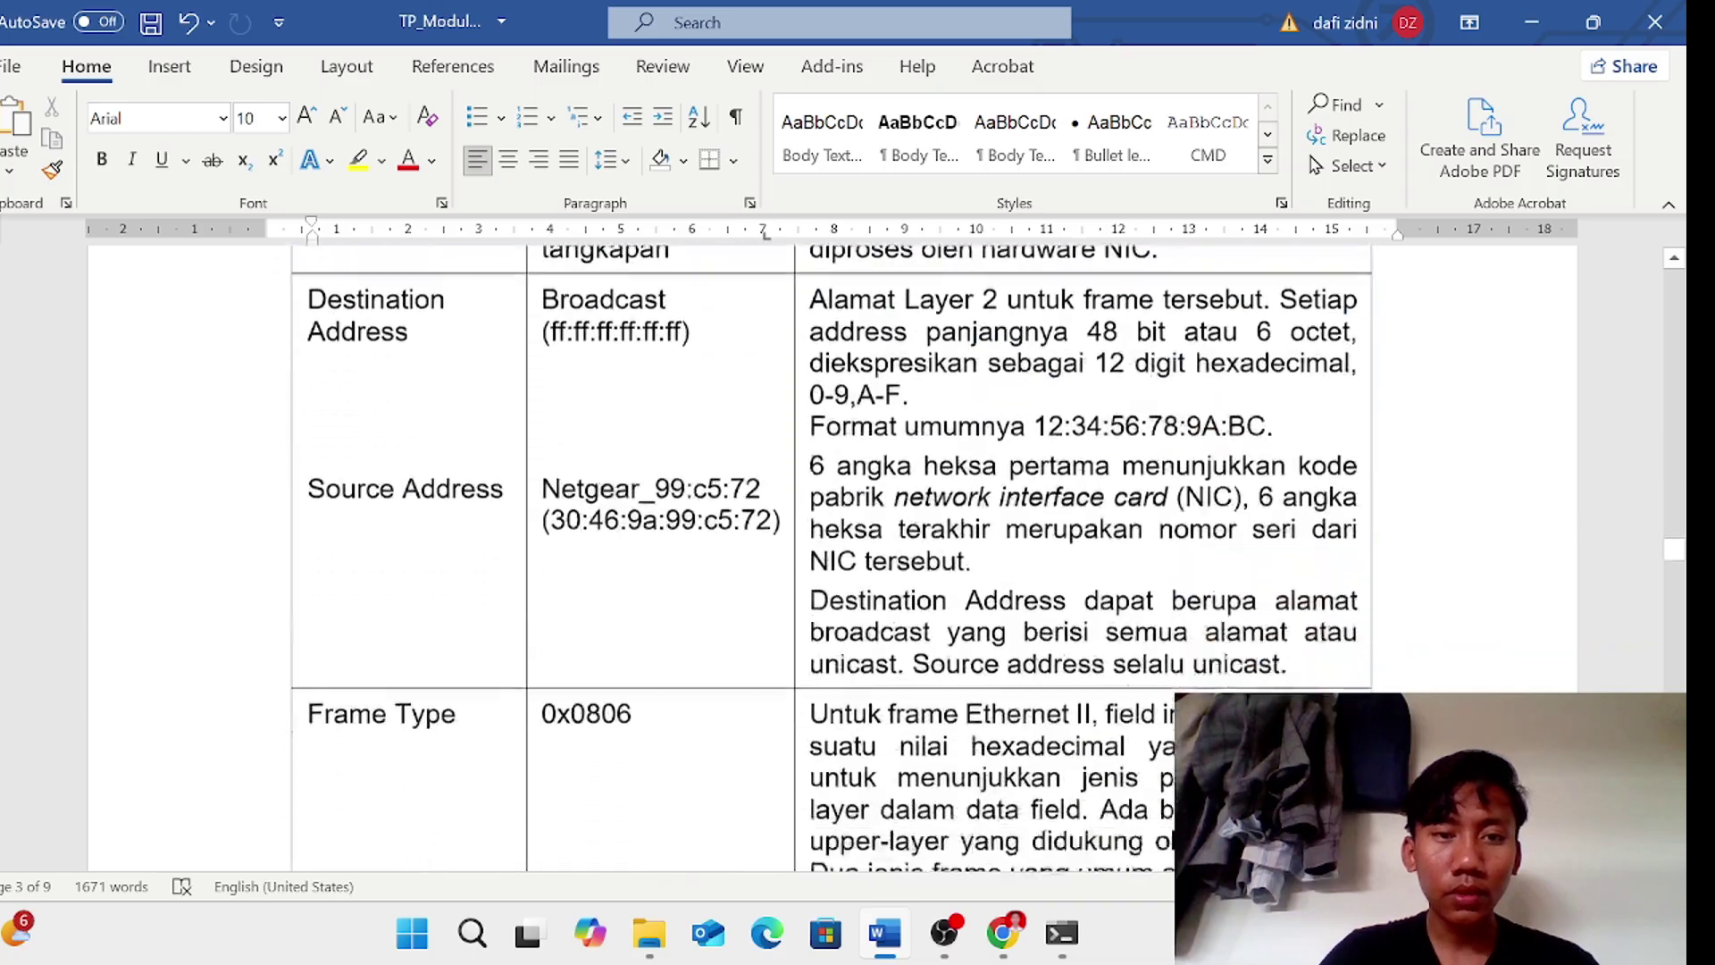
scroll(830, 554, down, 8)
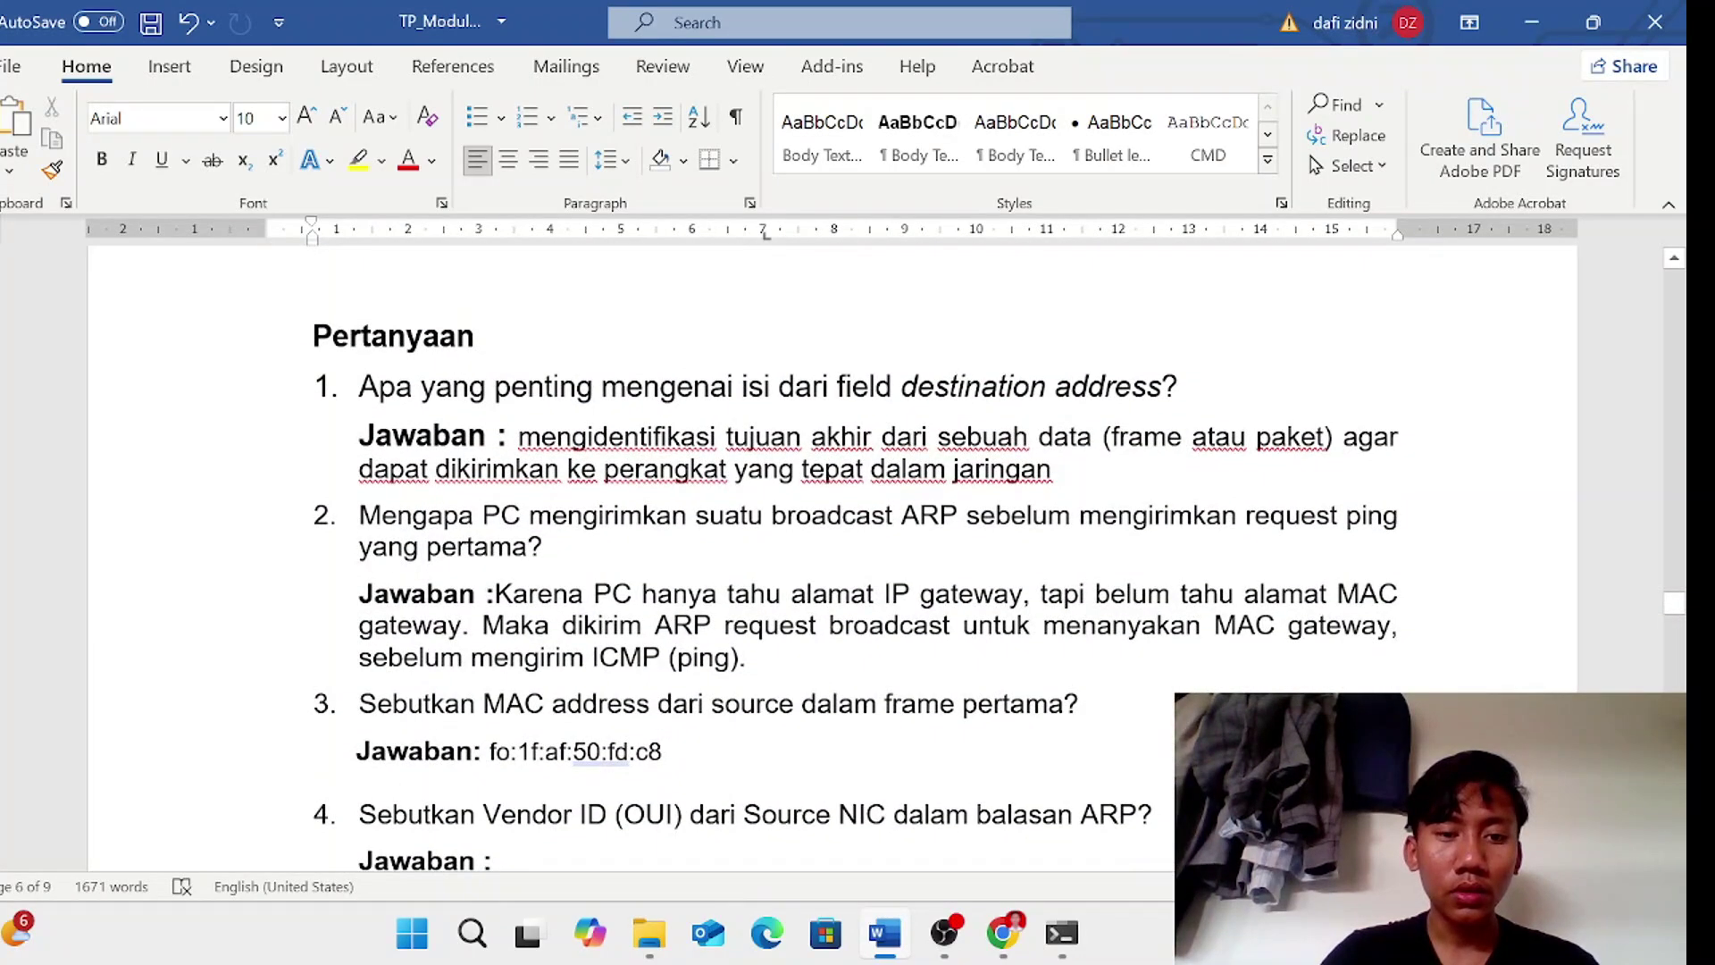
click(595, 524)
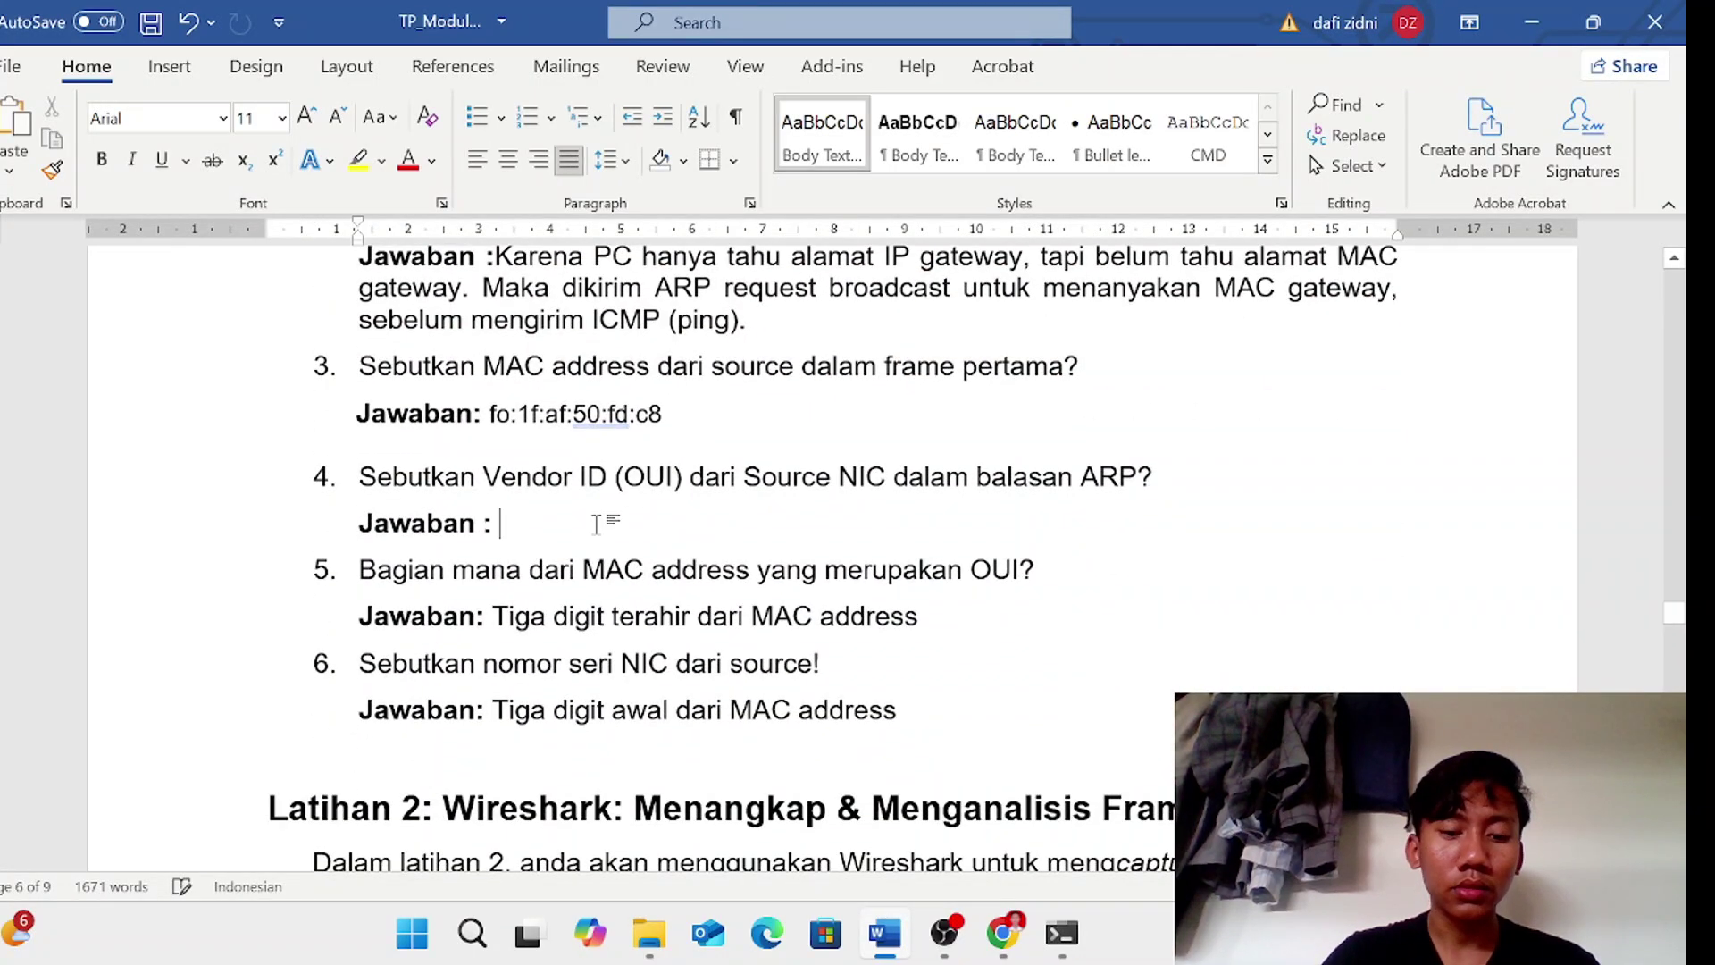
key(ctrl+v)
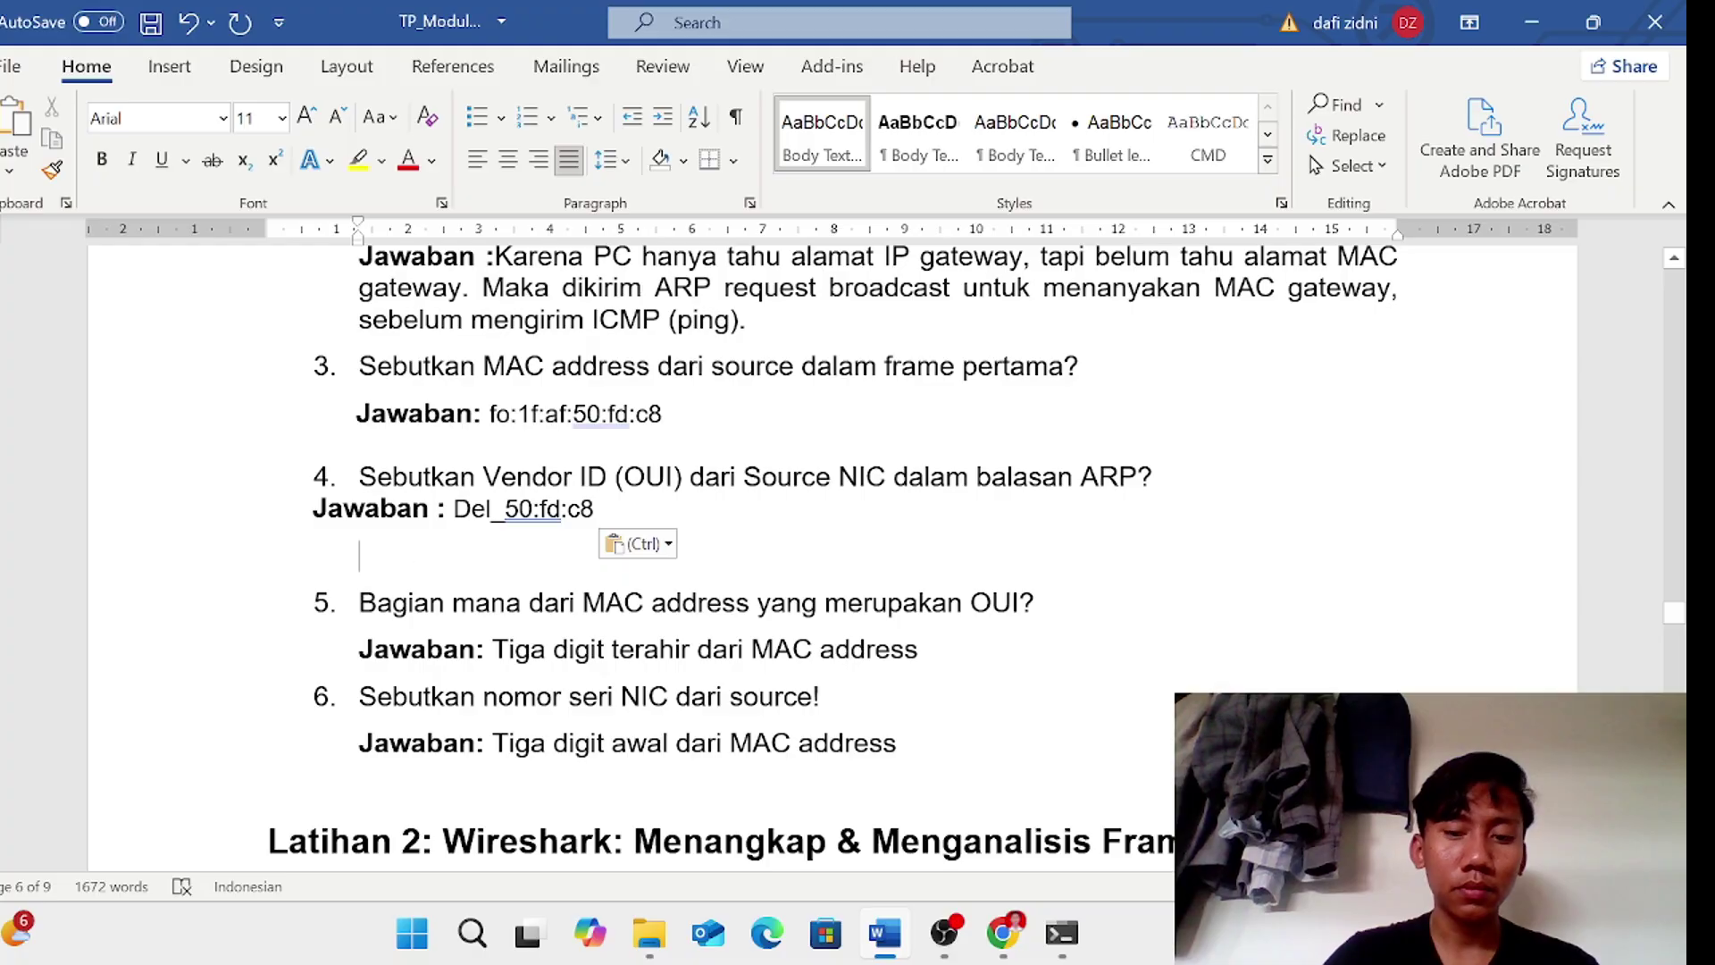
key(BackSpace)
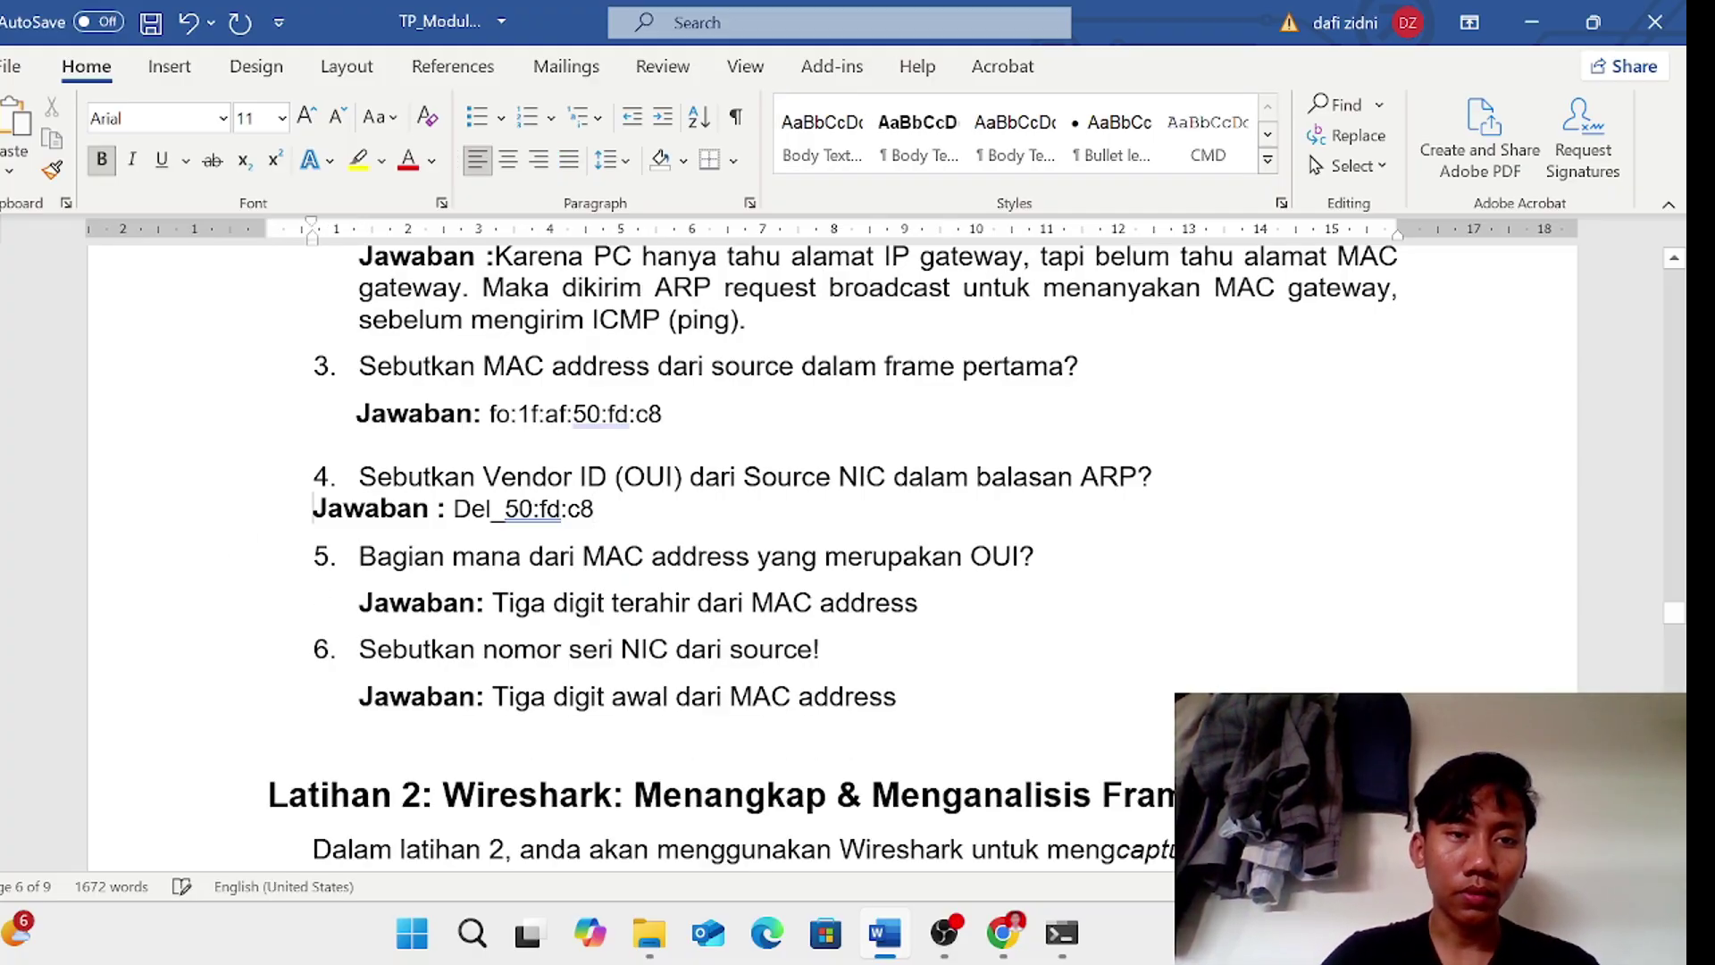
key(Tab)
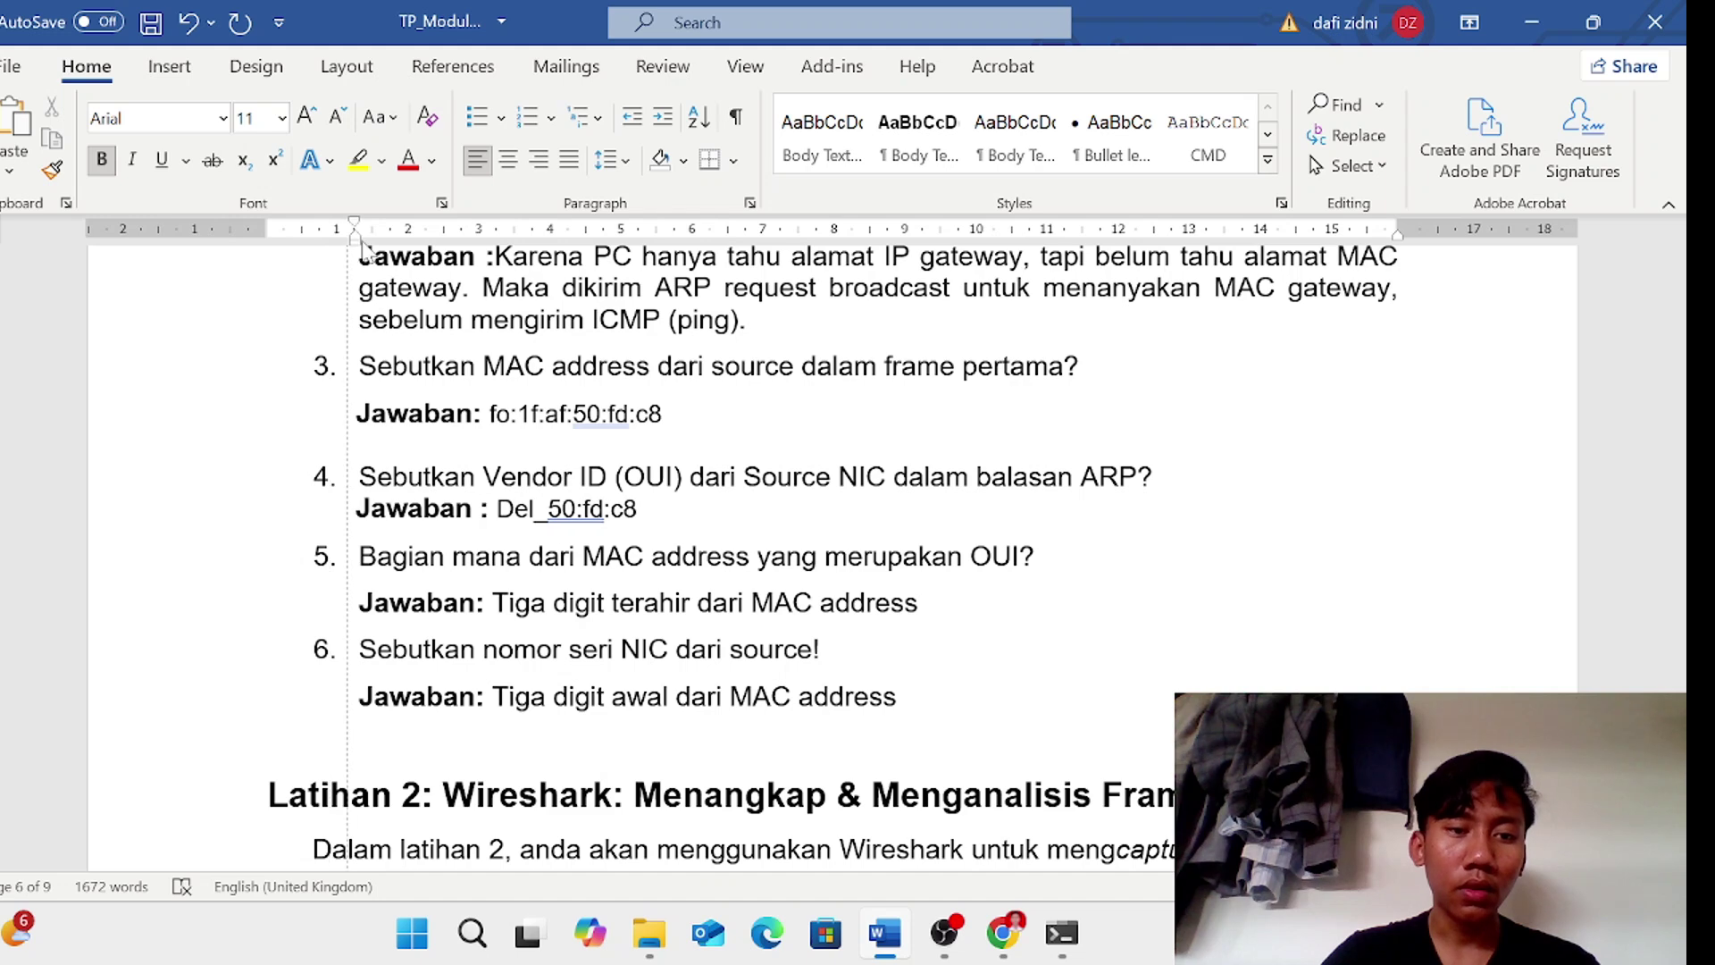
- Replace question 5's answer with 50:fd:c8, copied from the last three pairs of question 3's MAC address
click(919, 603)
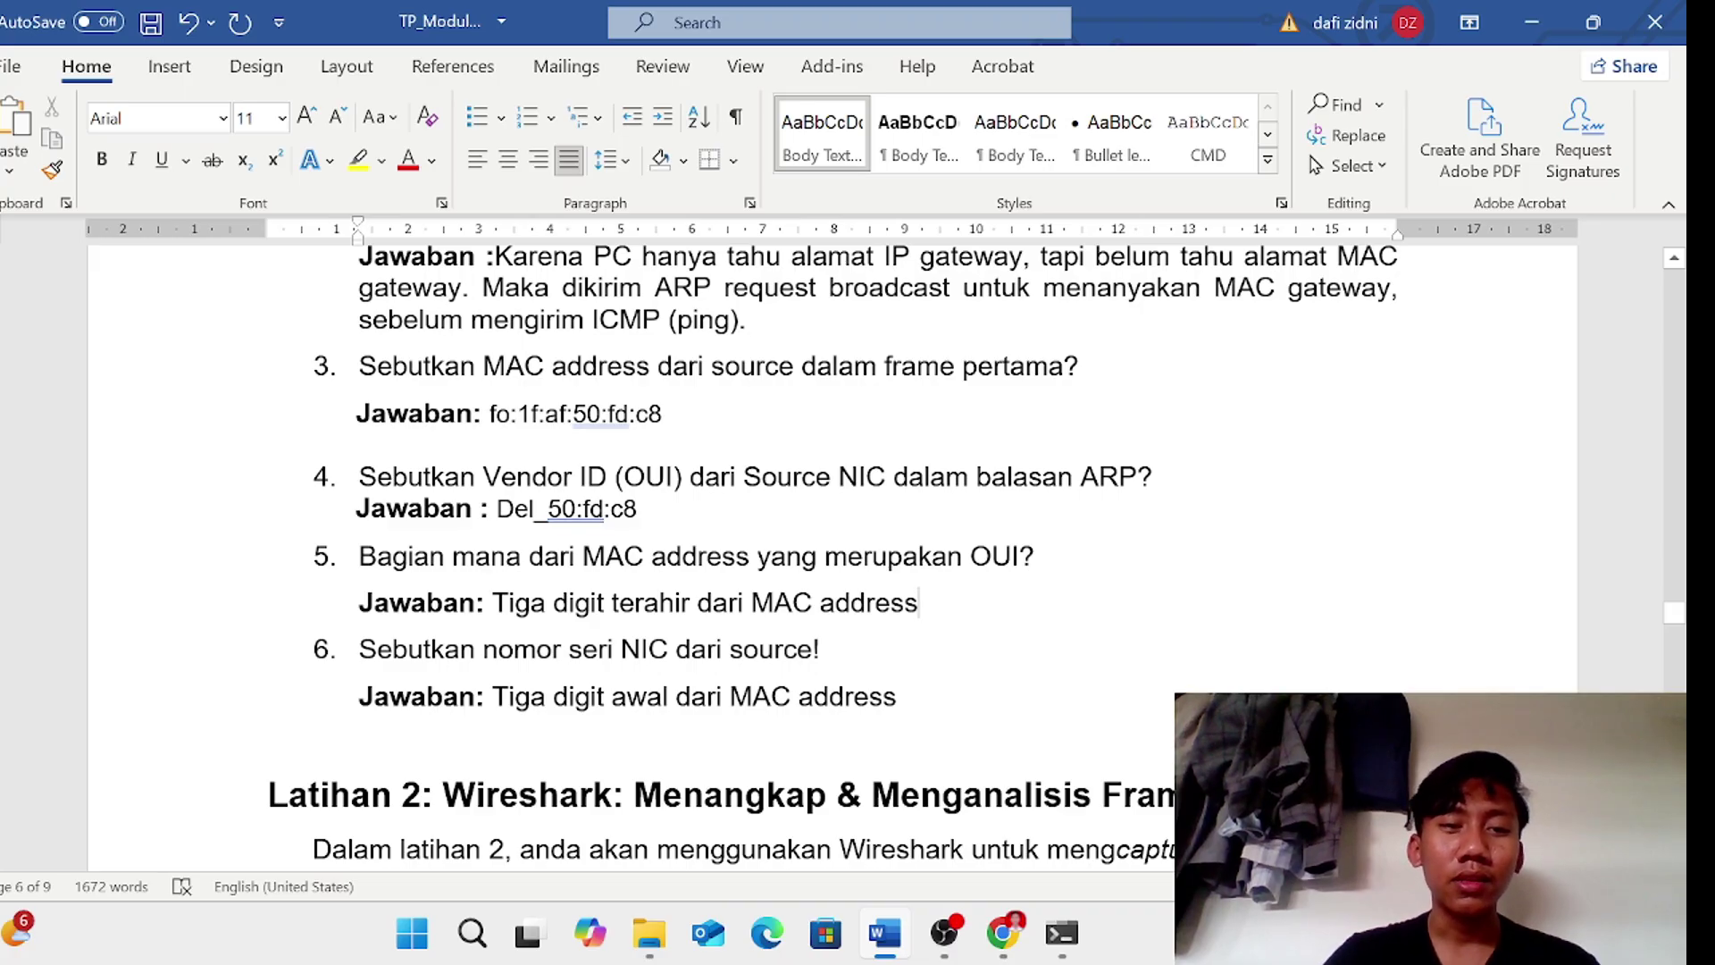
drag(572, 414, 672, 429)
key(ctrl+c)
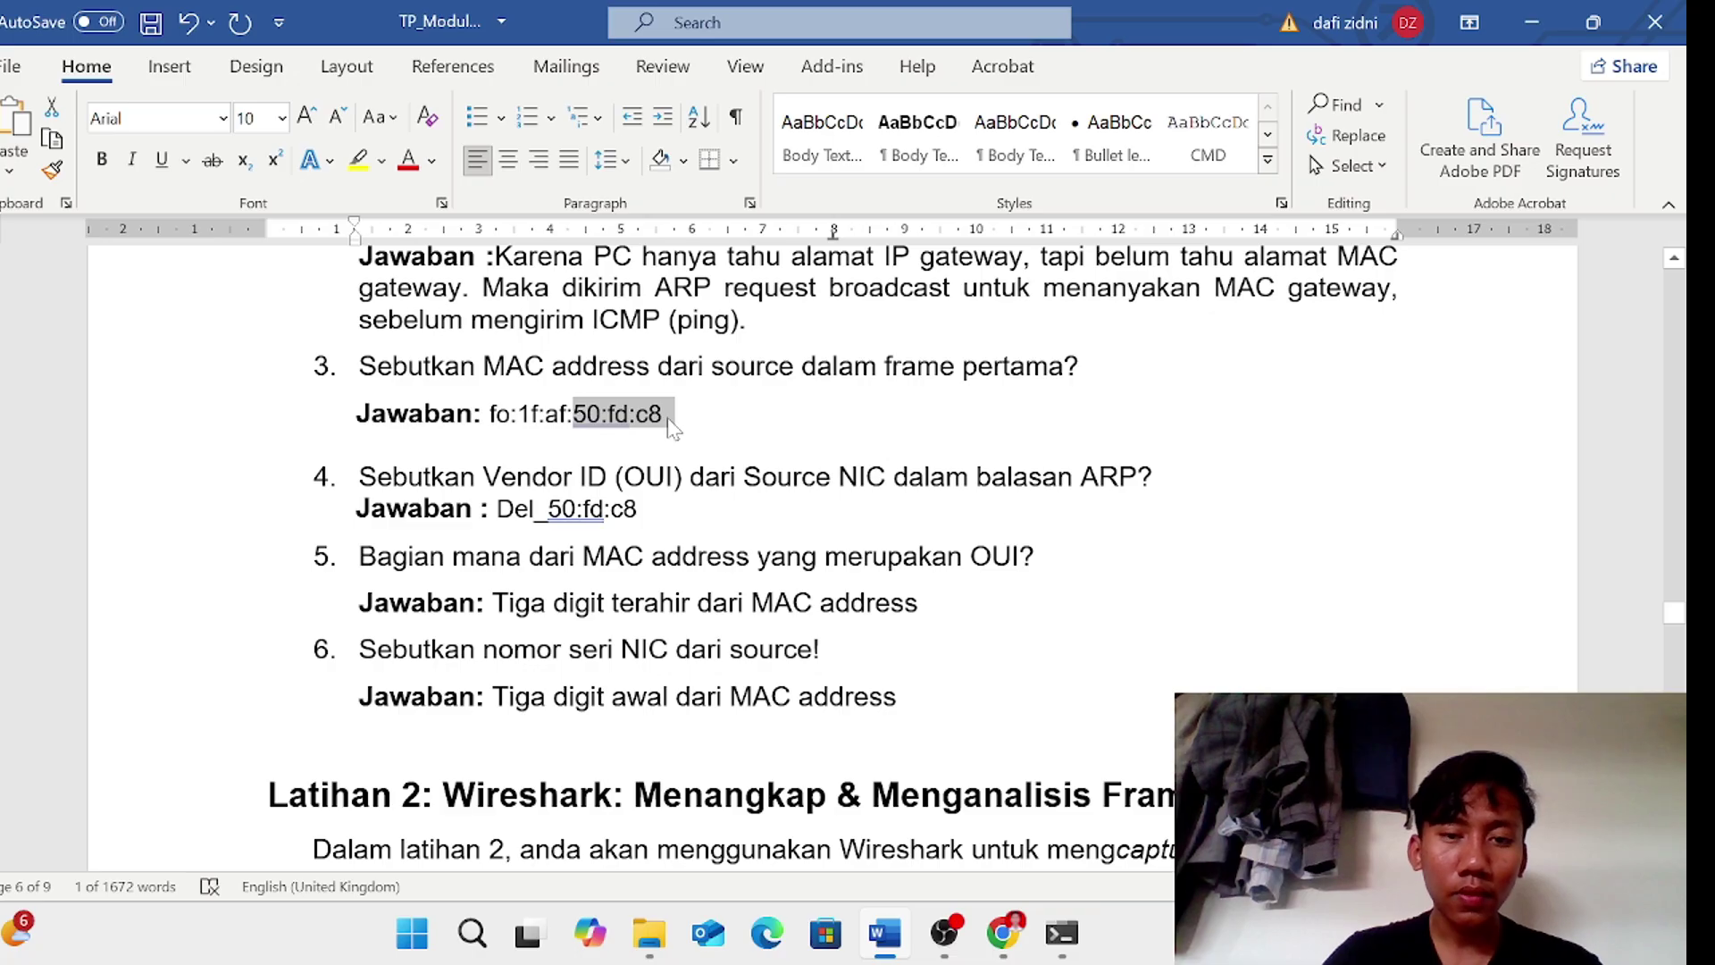
click(926, 603)
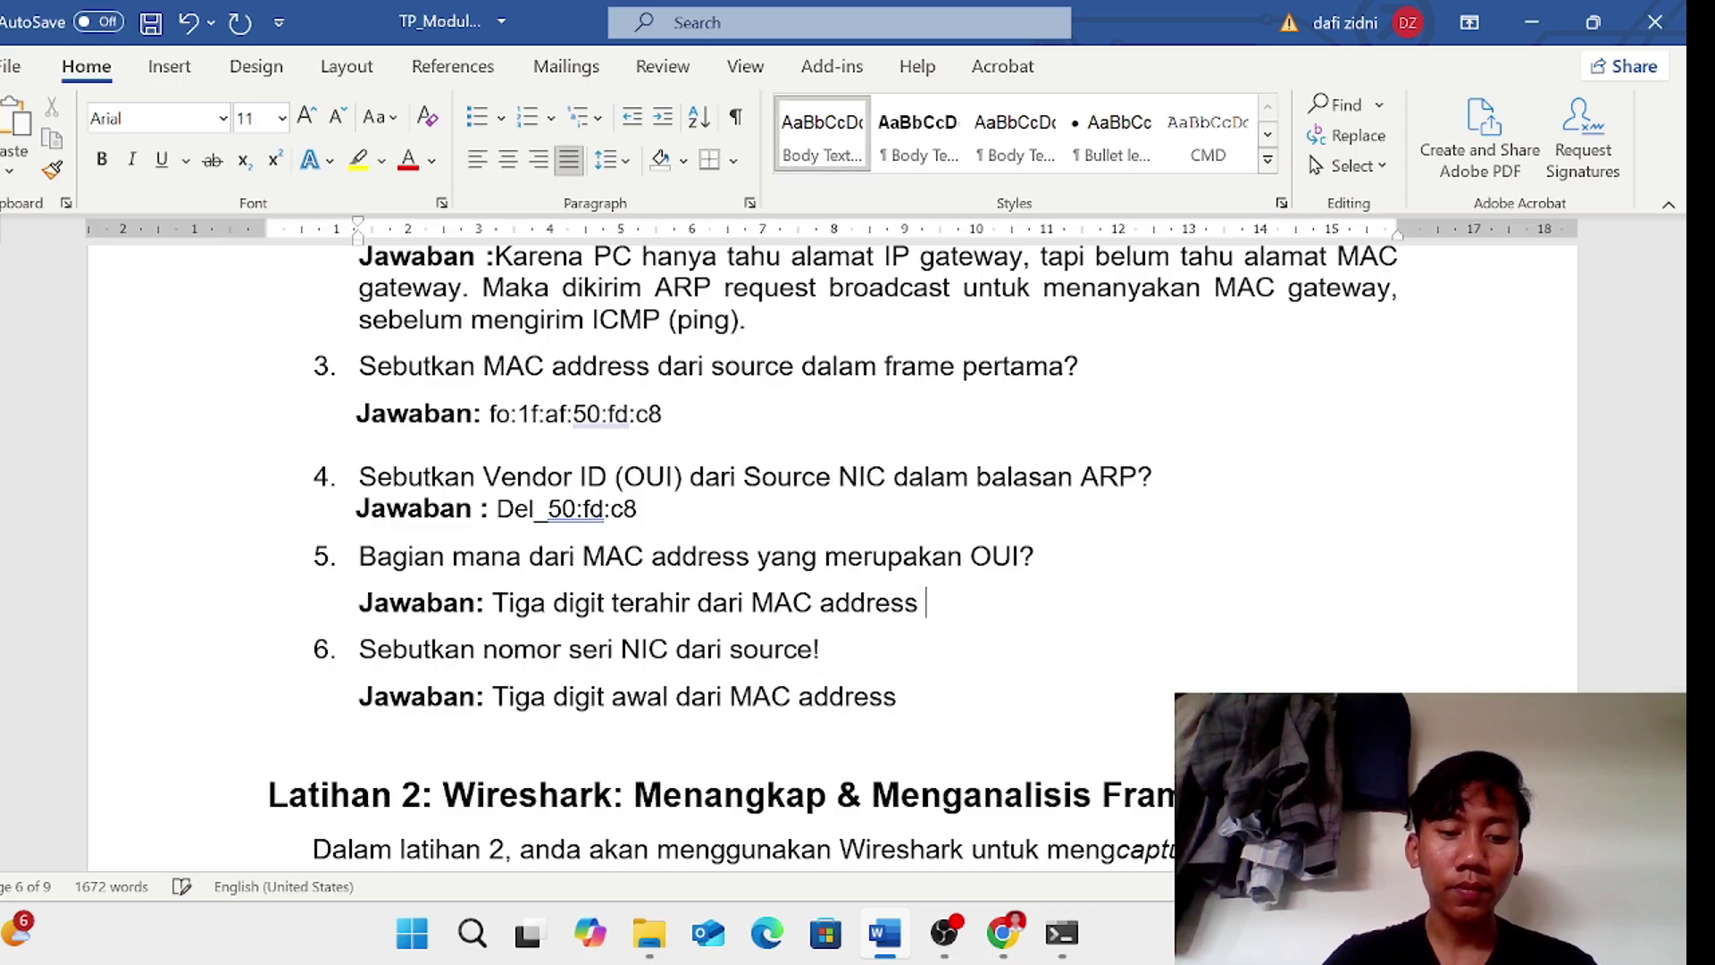
drag(926, 603, 492, 607)
key(BackSpace)
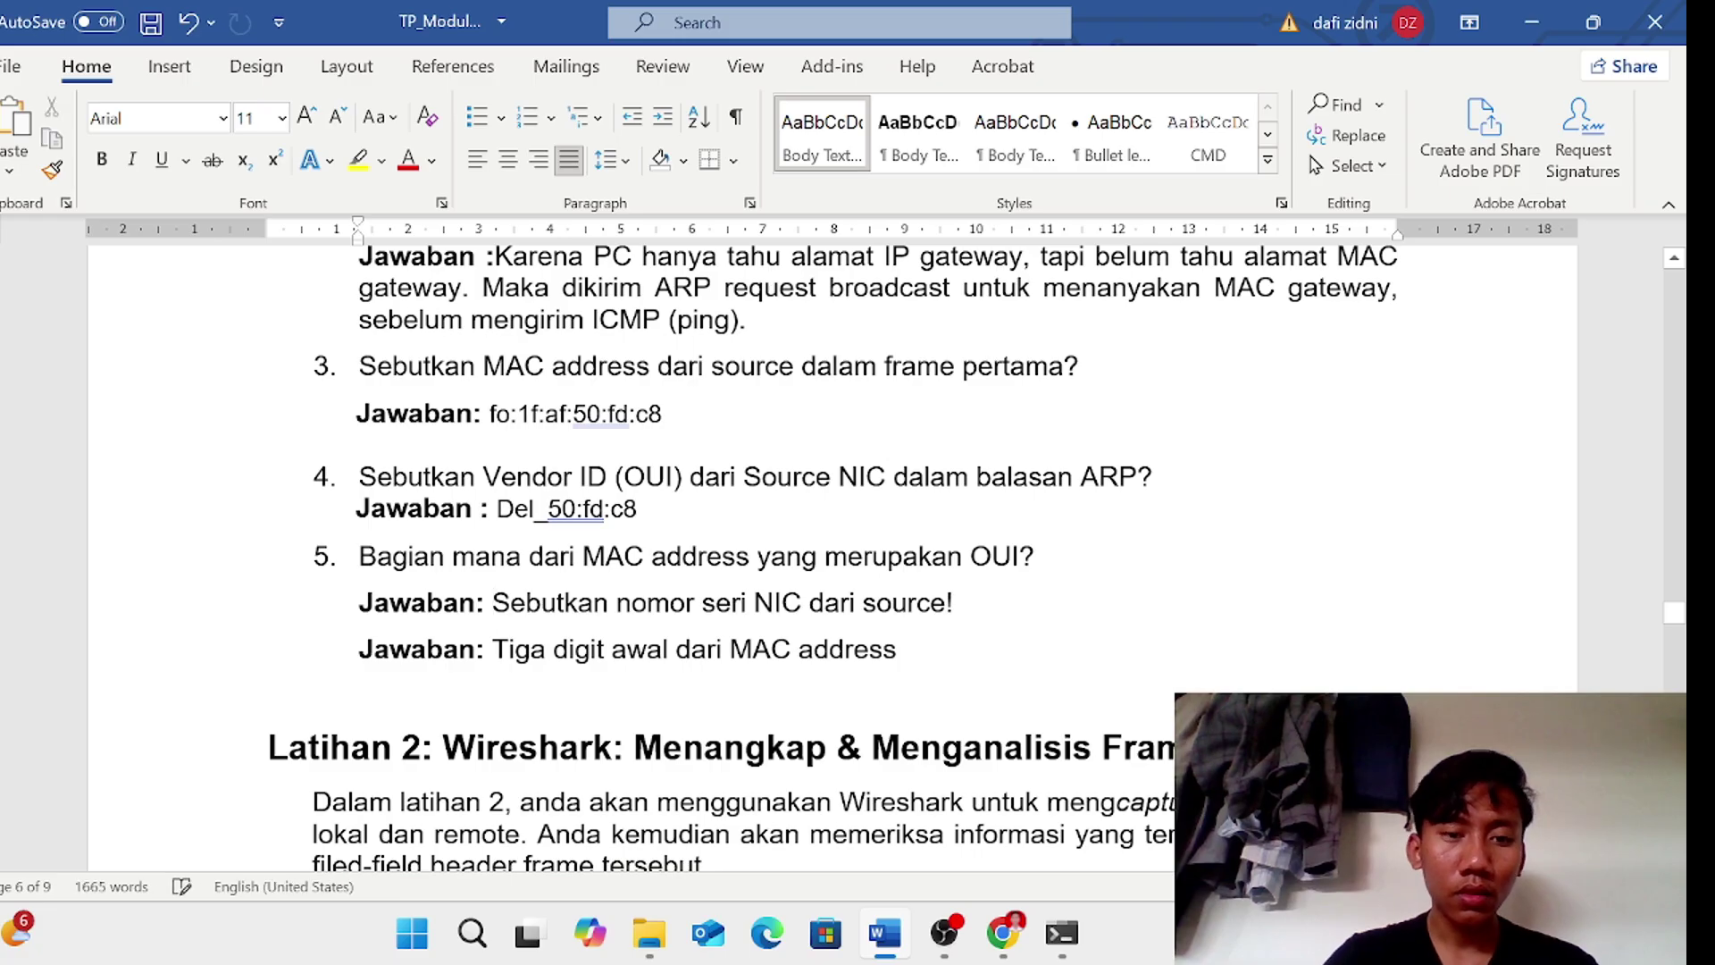
key(Return)
click(547, 604)
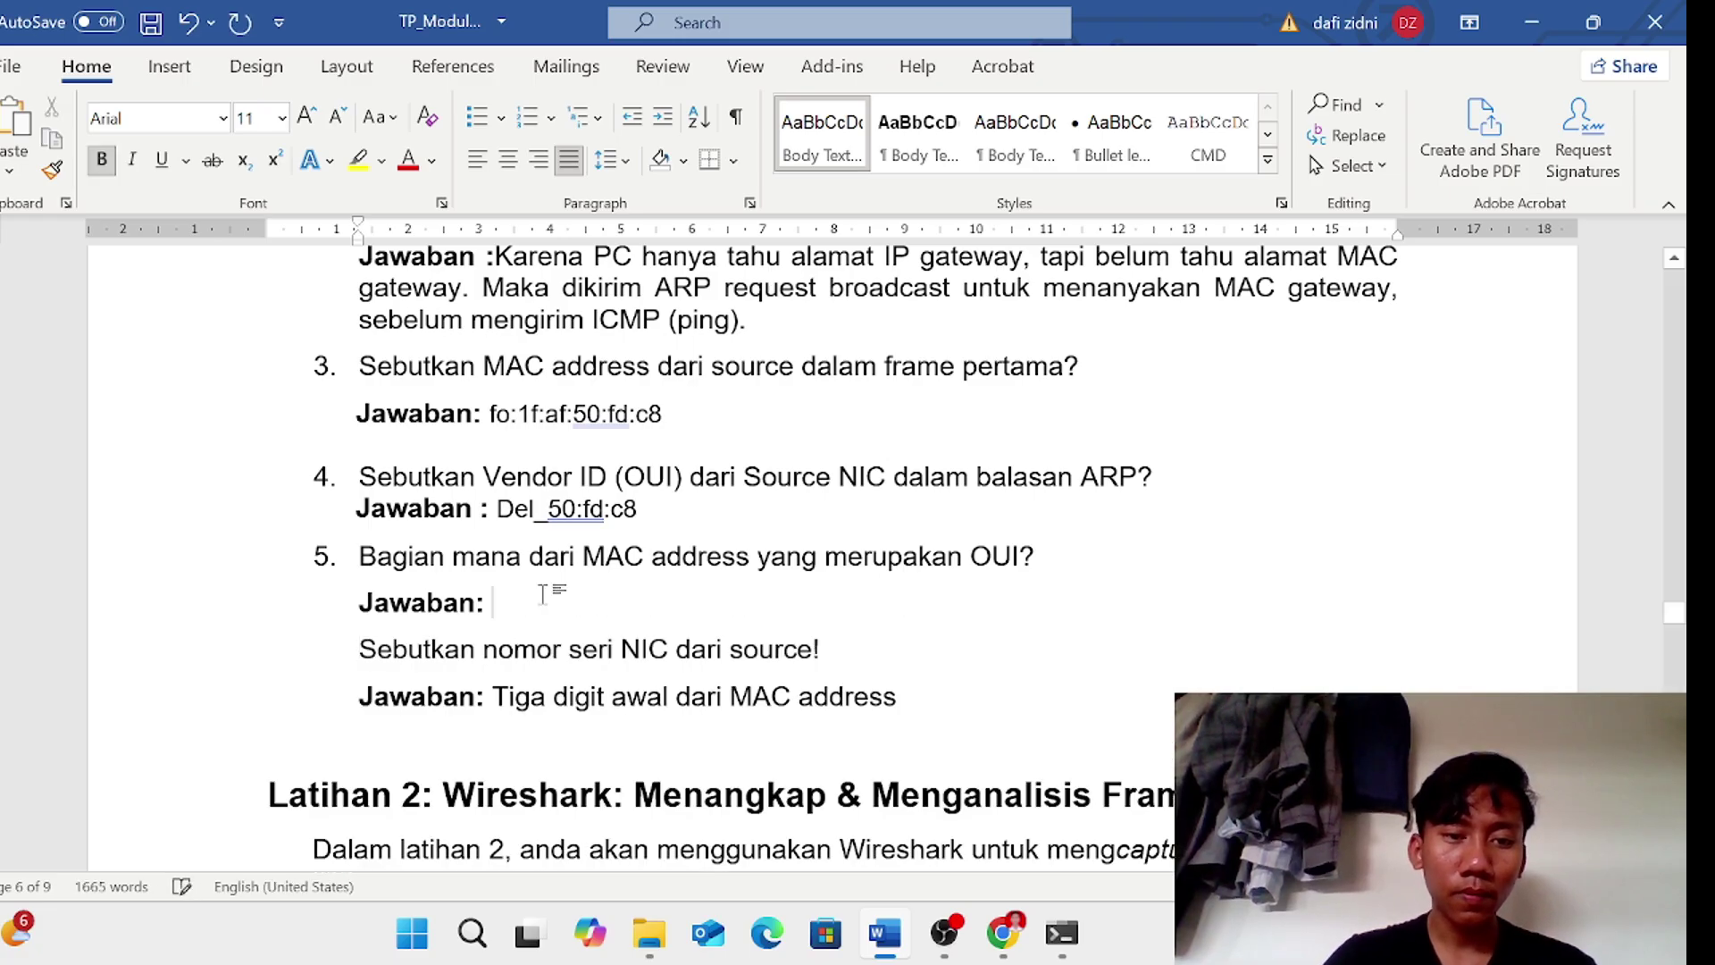
key(ctrl+v)
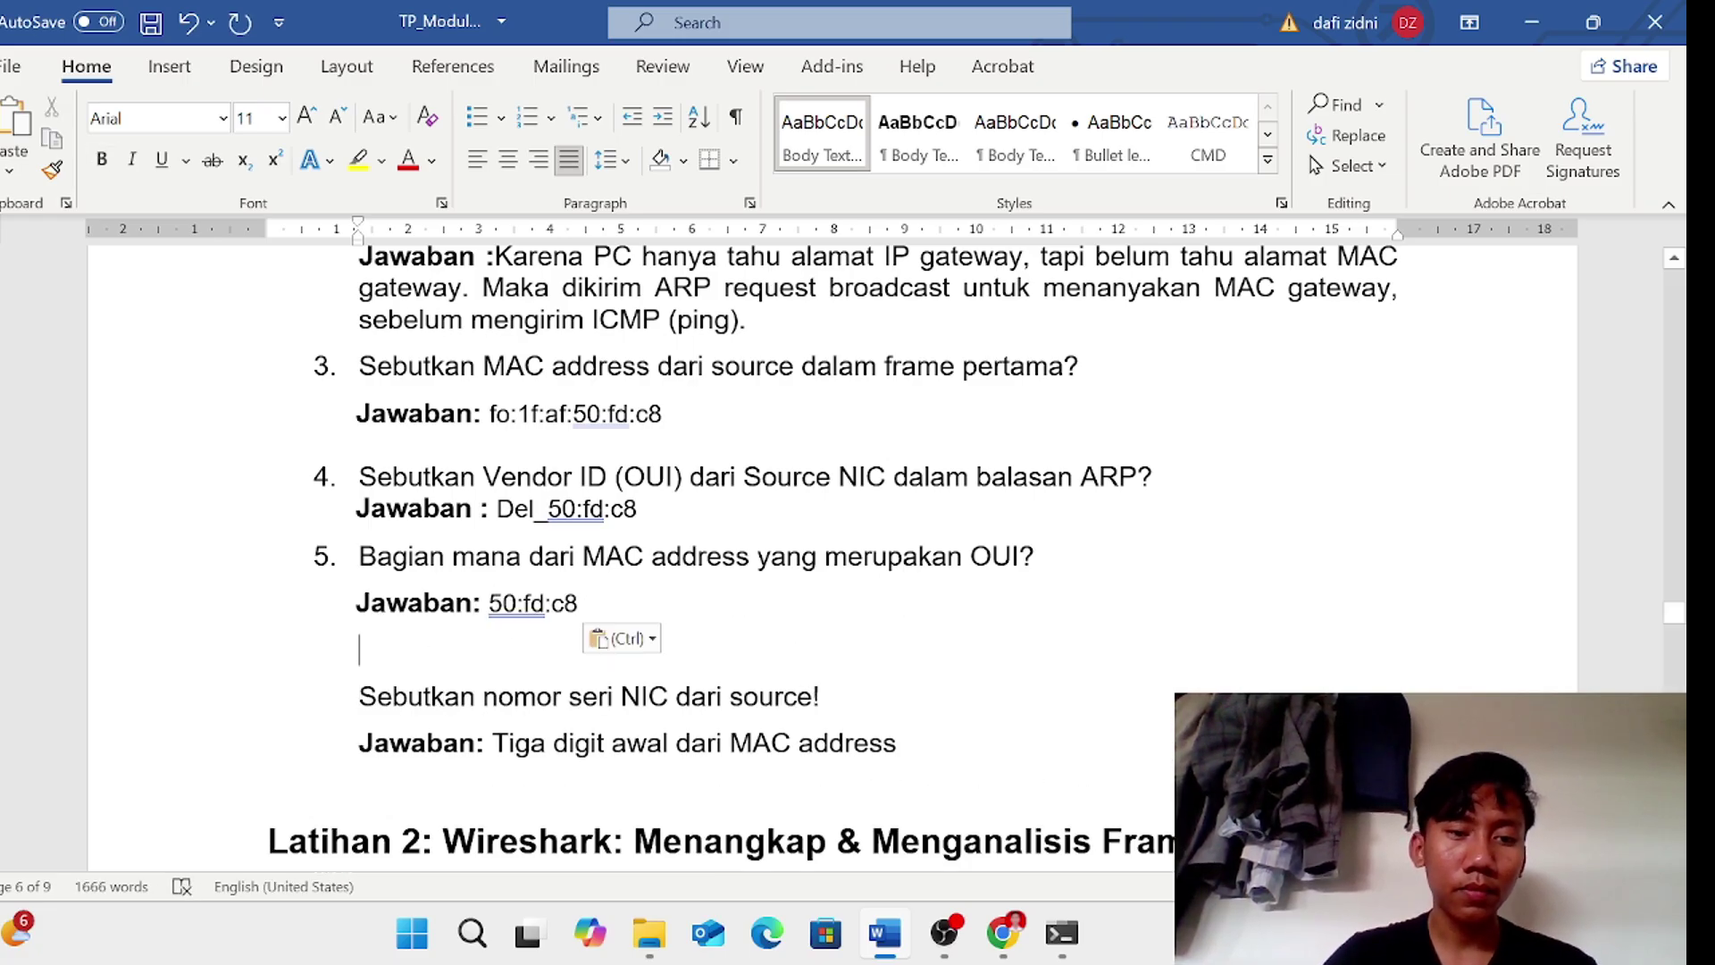
- Restore the number 6 on "Sebutkan nomor seri NIC dari source!" and remove the blank line above it
key(Down)
key(BackSpace)
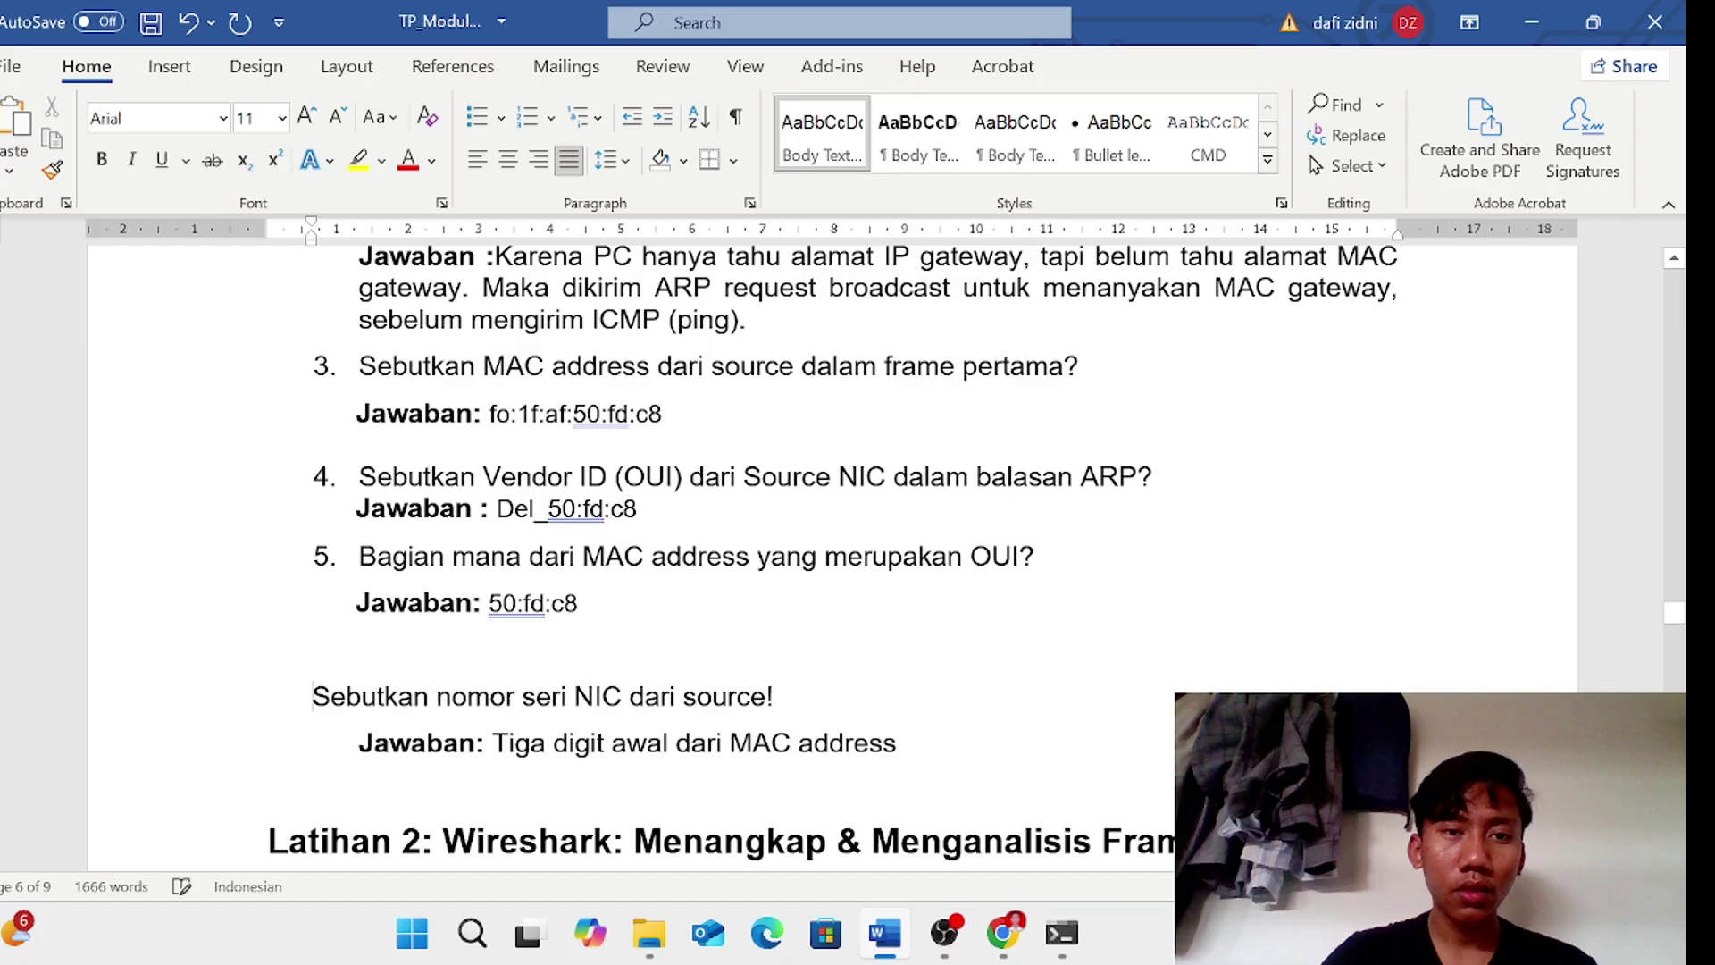
click(528, 117)
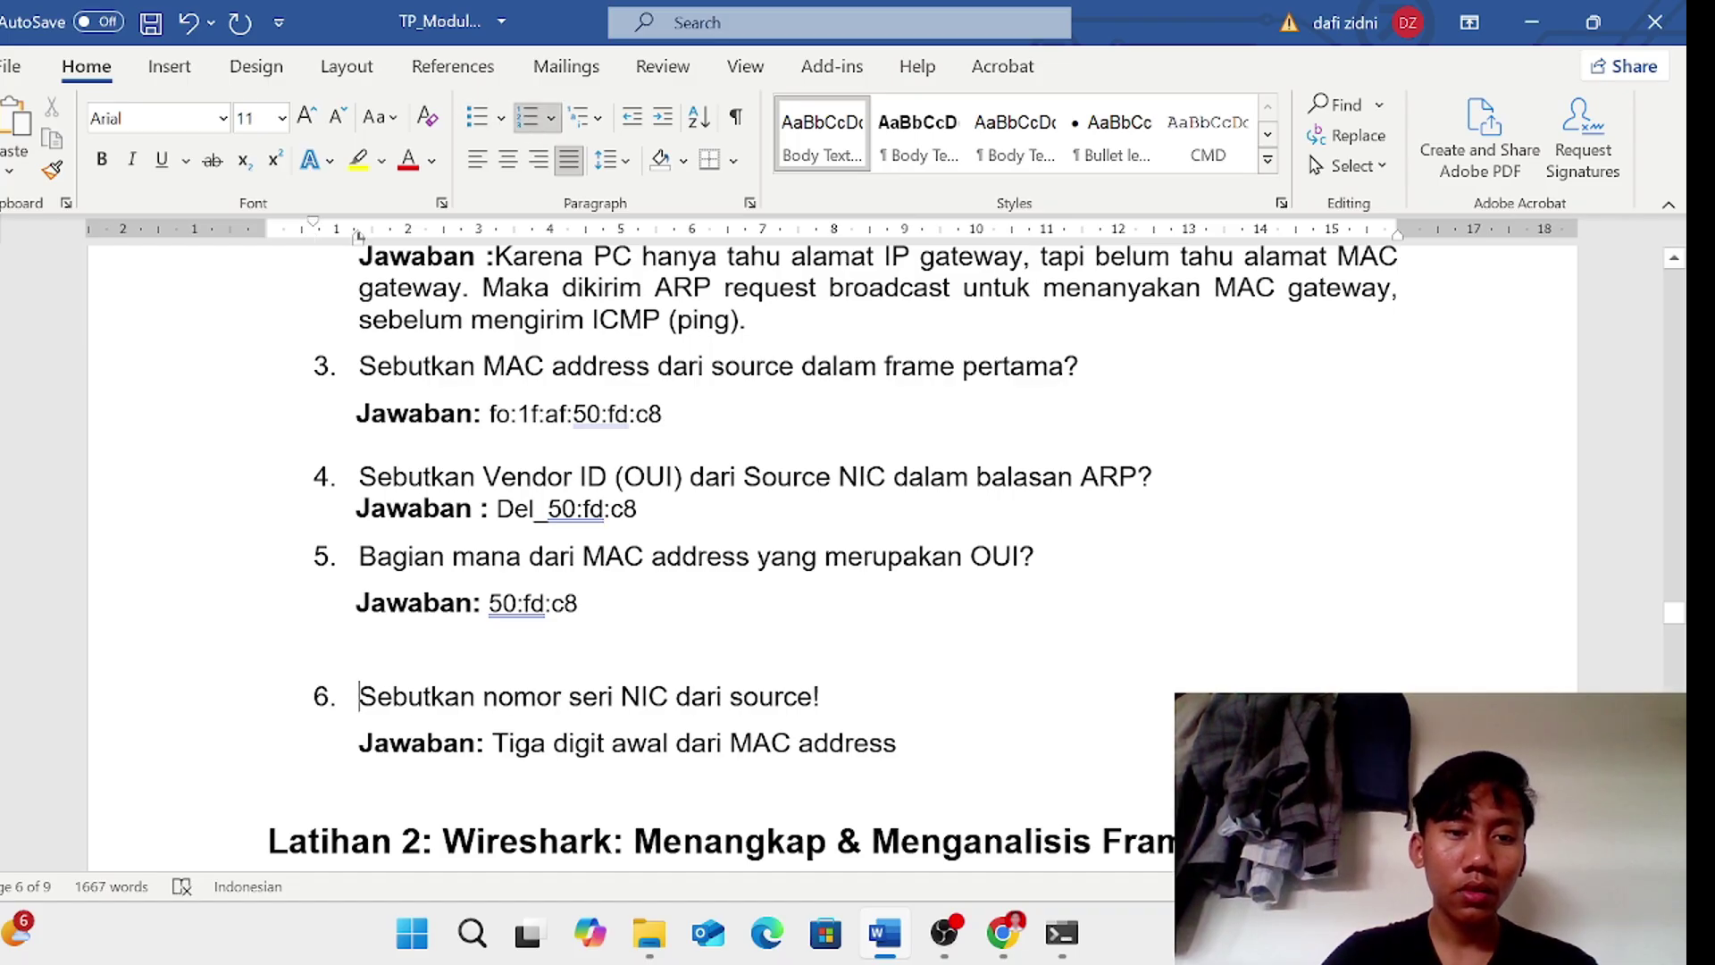
key(Up)
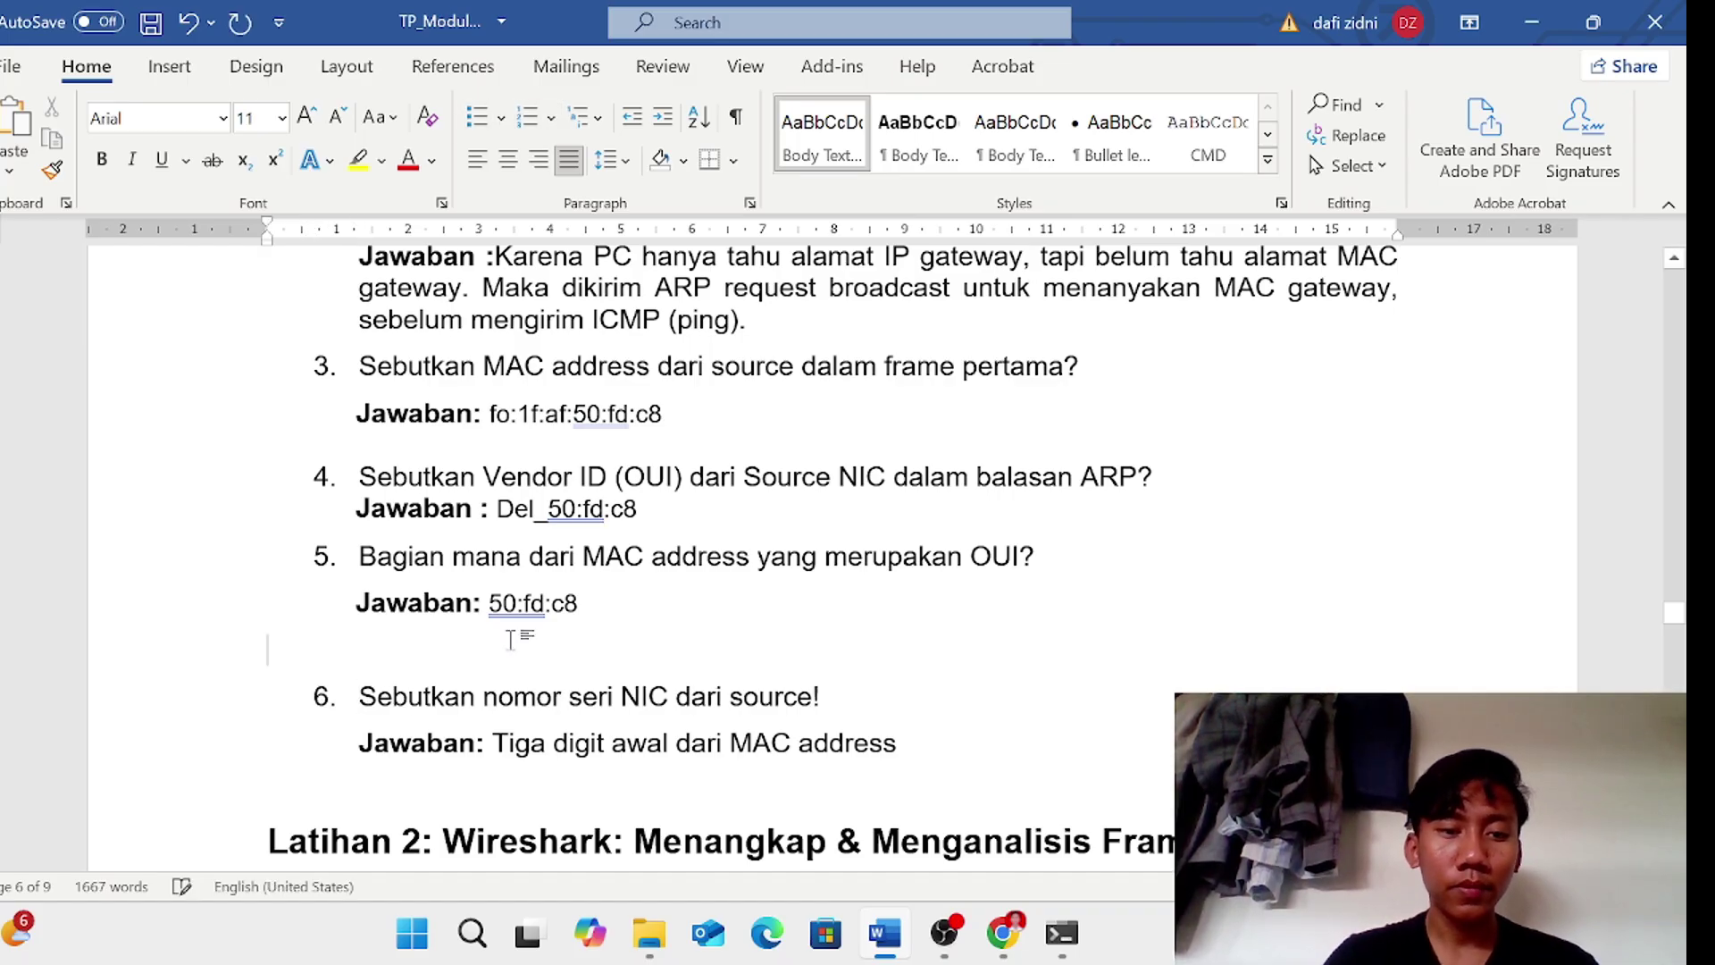
key(BackSpace)
scroll(831, 554, down, 3)
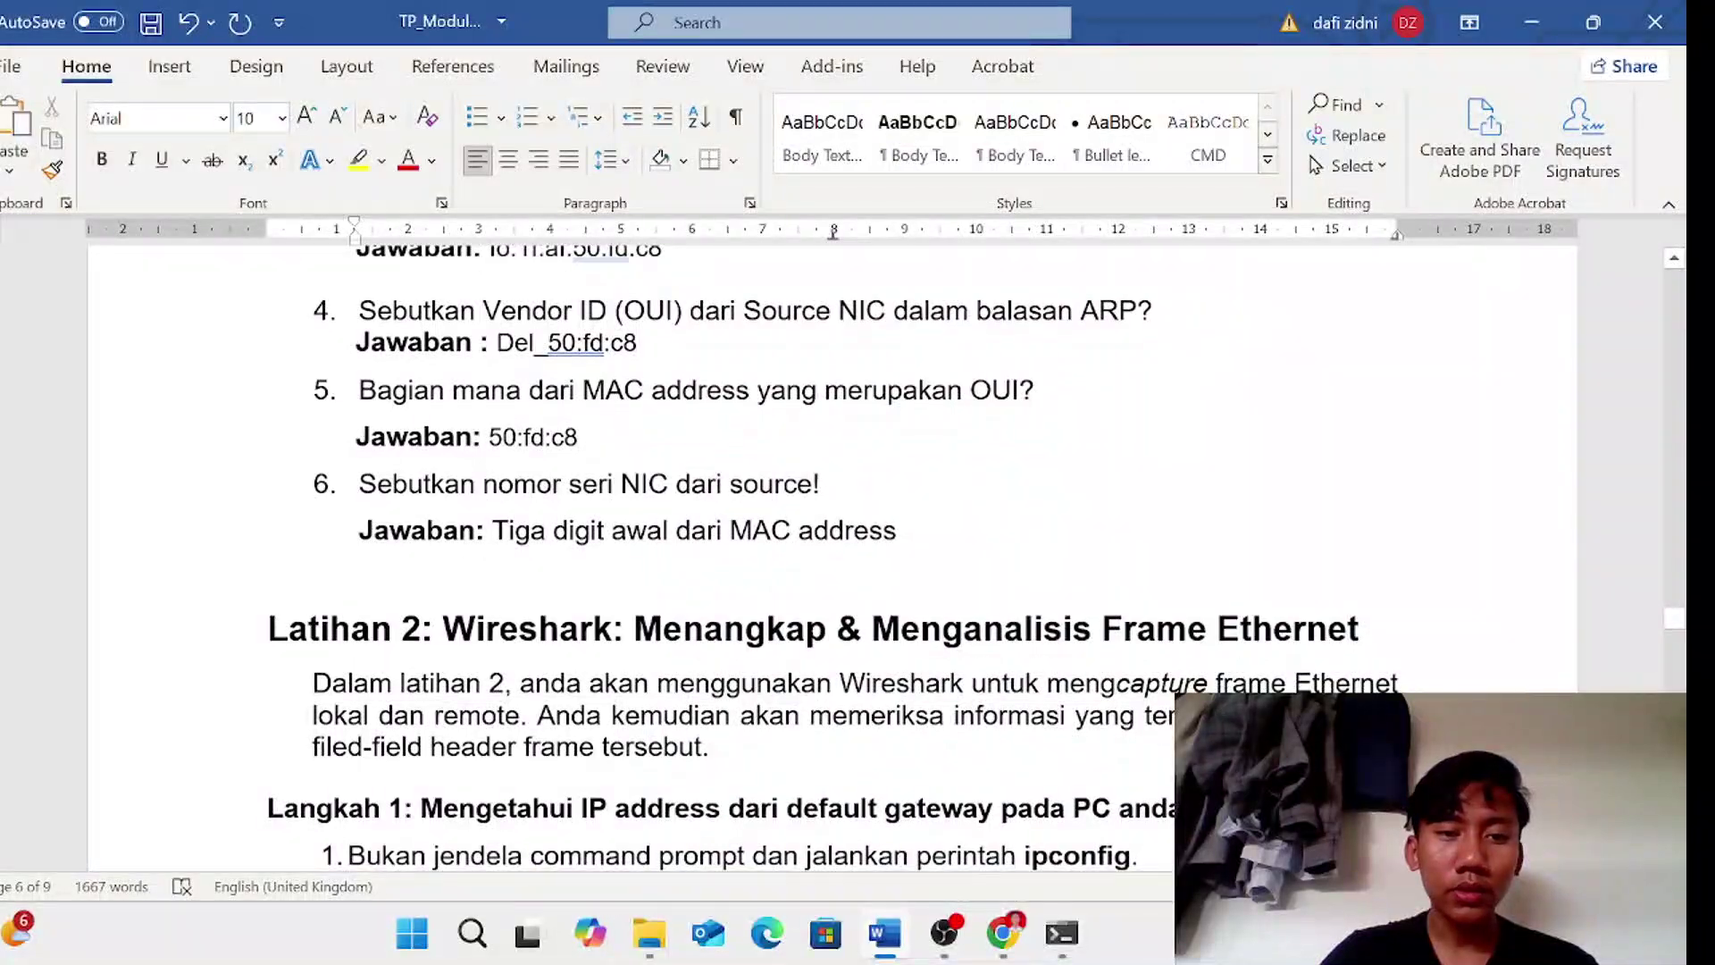
scroll(831, 553, up, 2)
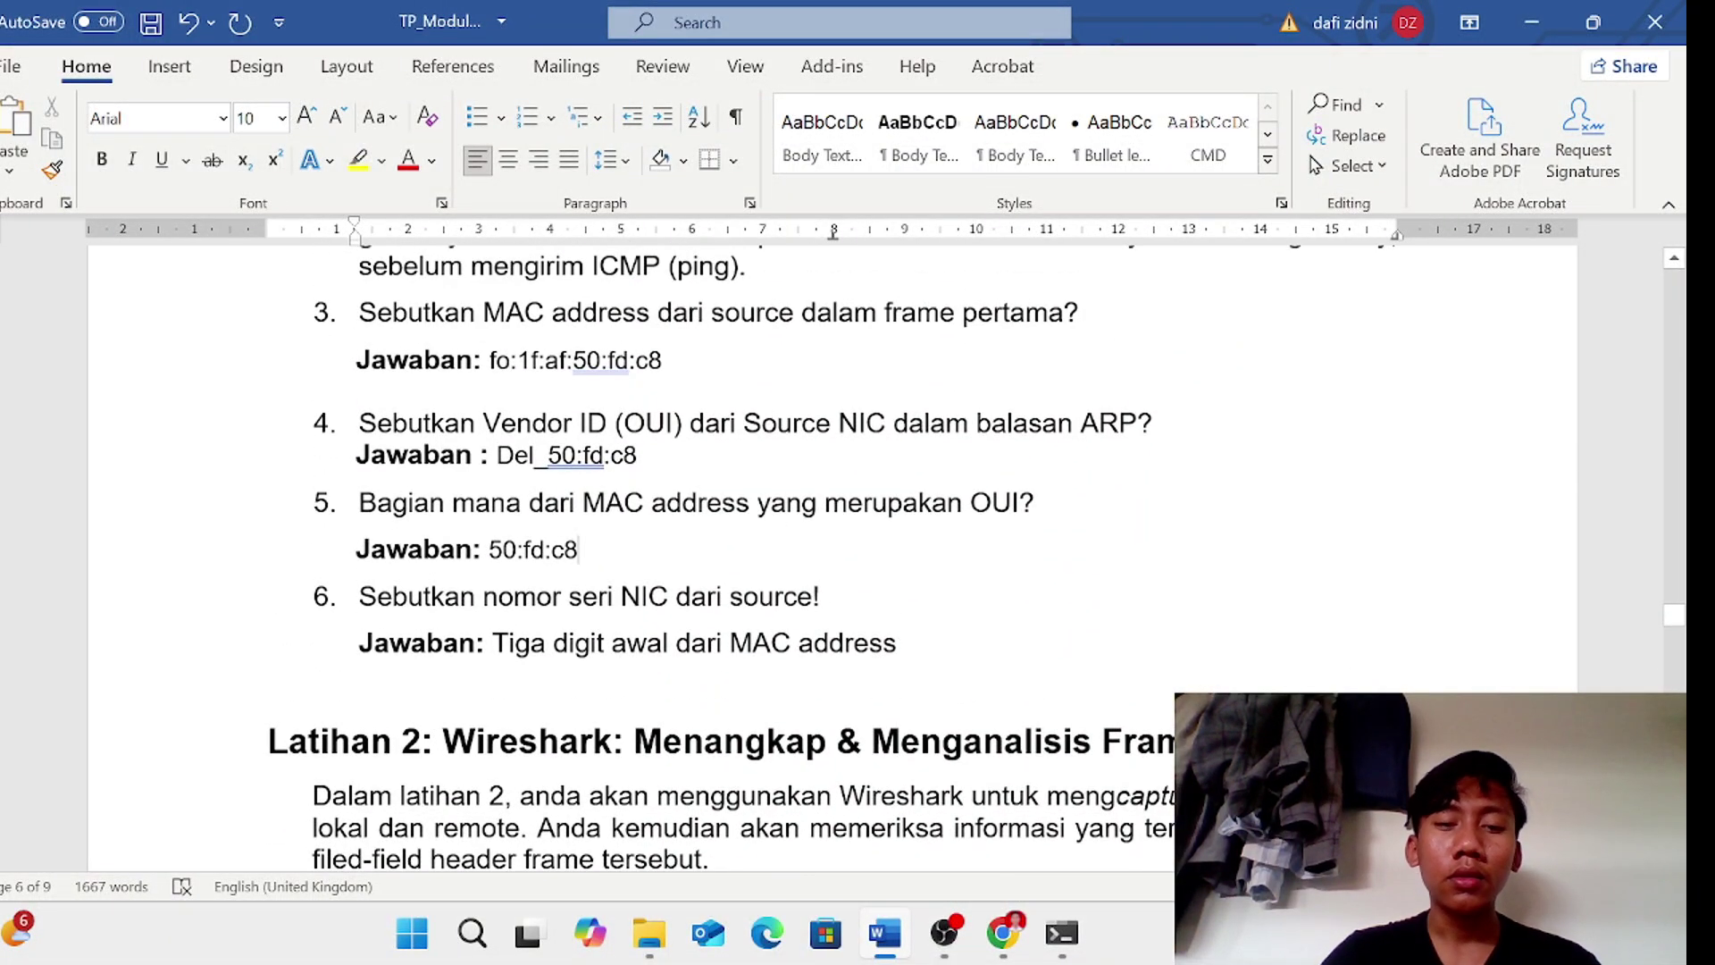
- Replace question 6's answer with fo:1f:af:, copied from the start of question 3's MAC address
drag(903, 644, 493, 643)
key(BackSpace)
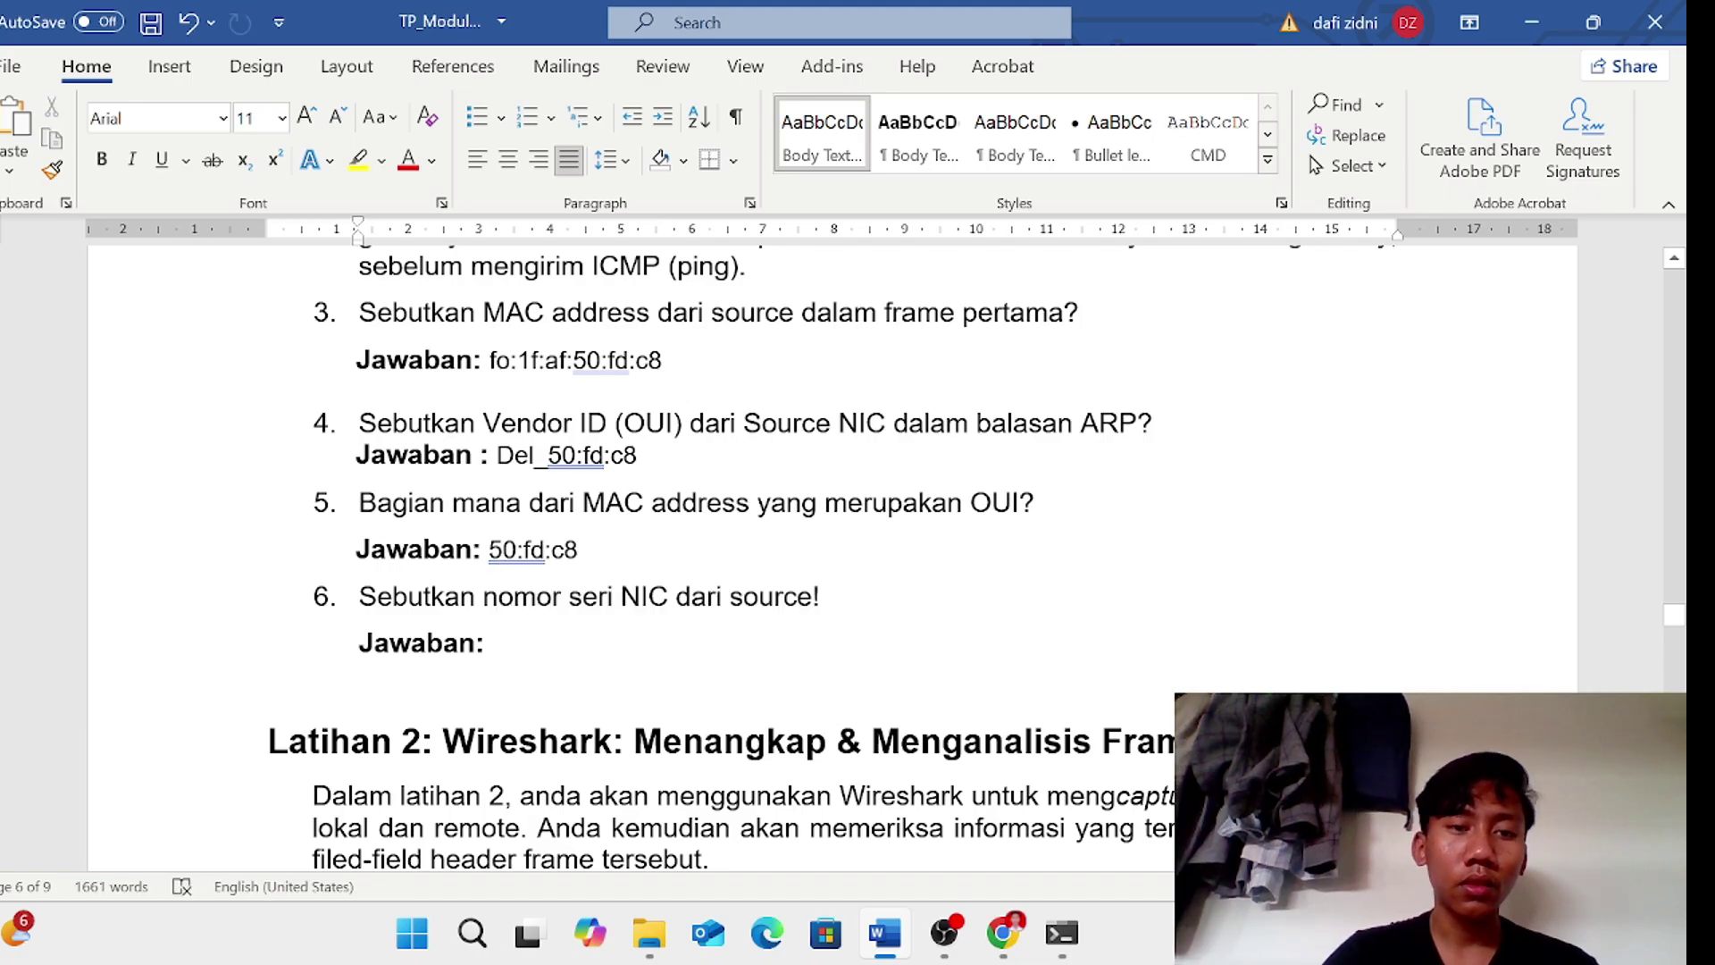
drag(490, 359, 572, 375)
key(ctrl+c)
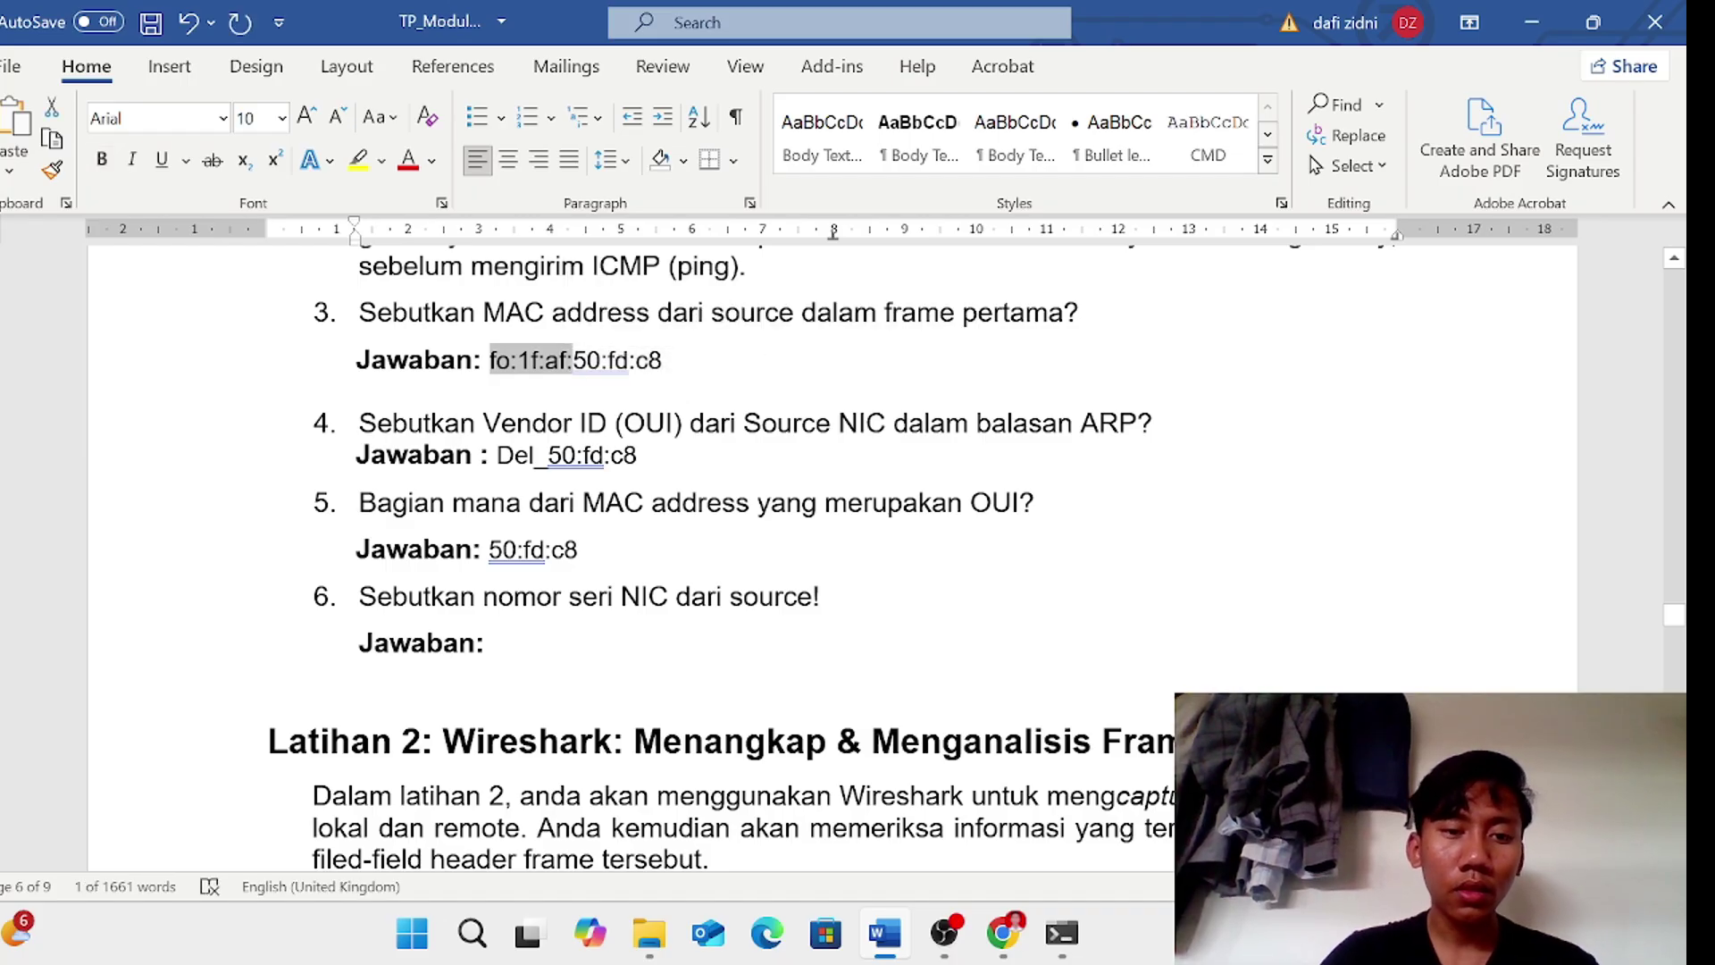
click(554, 643)
key(ctrl+v)
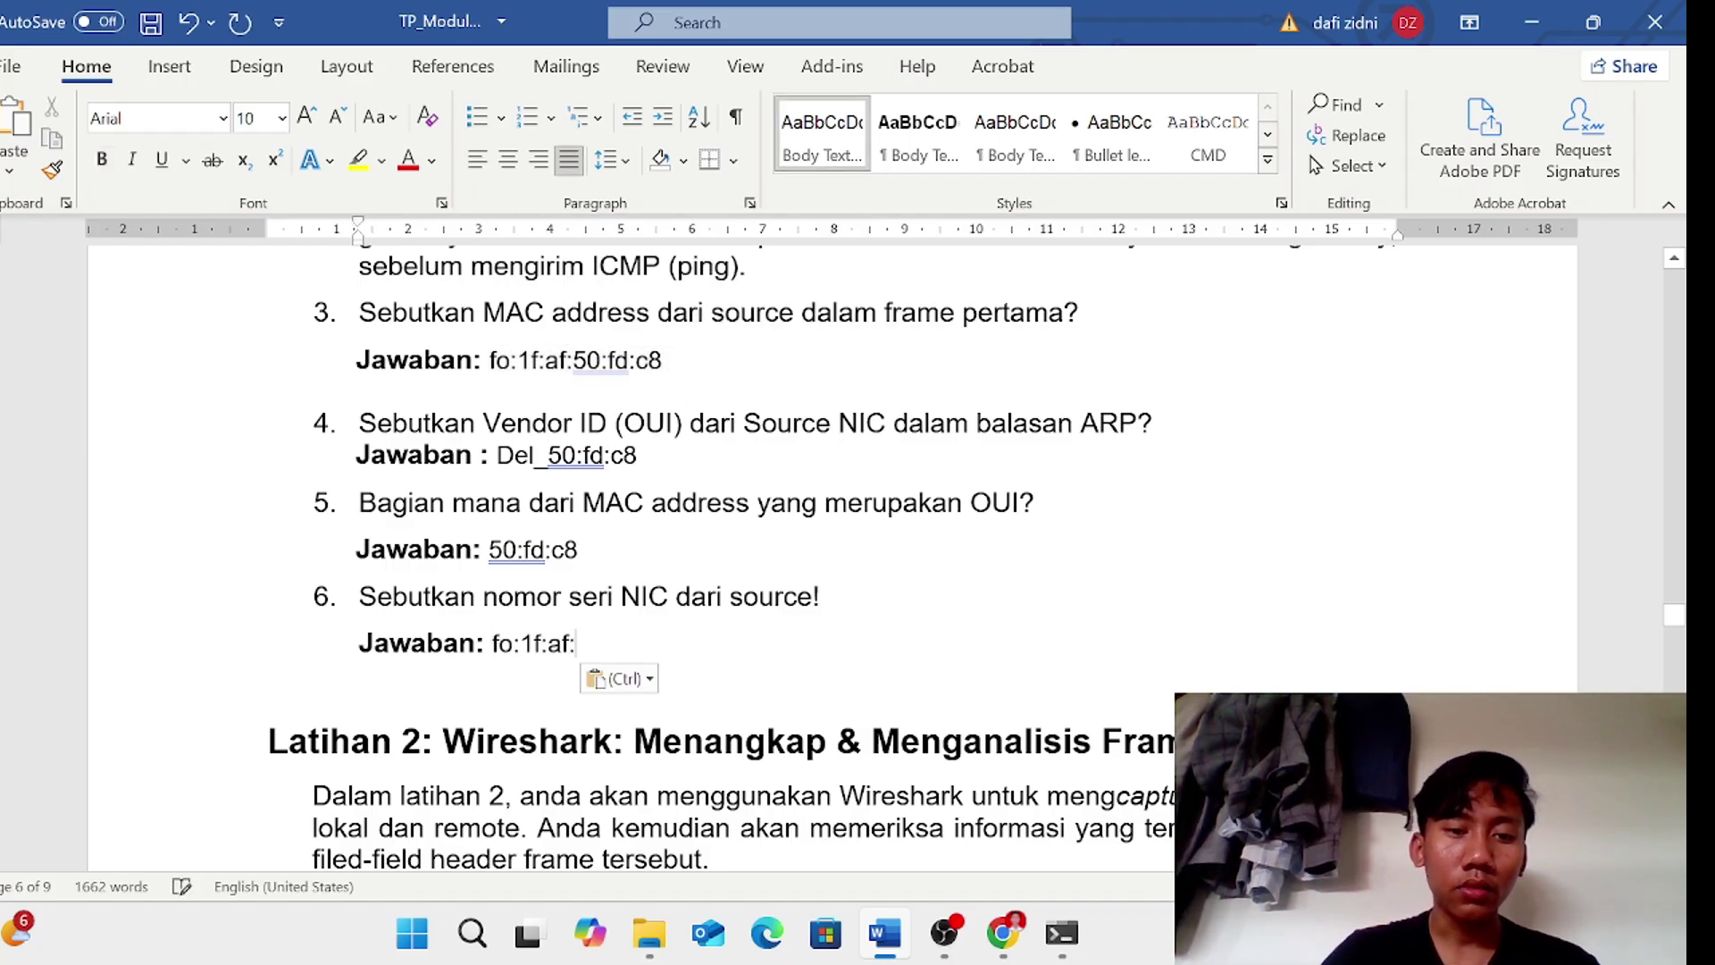
- Switch to the Command Prompt and enter ipconfig /all at the prompt without running it
scroll(830, 554, down, 5)
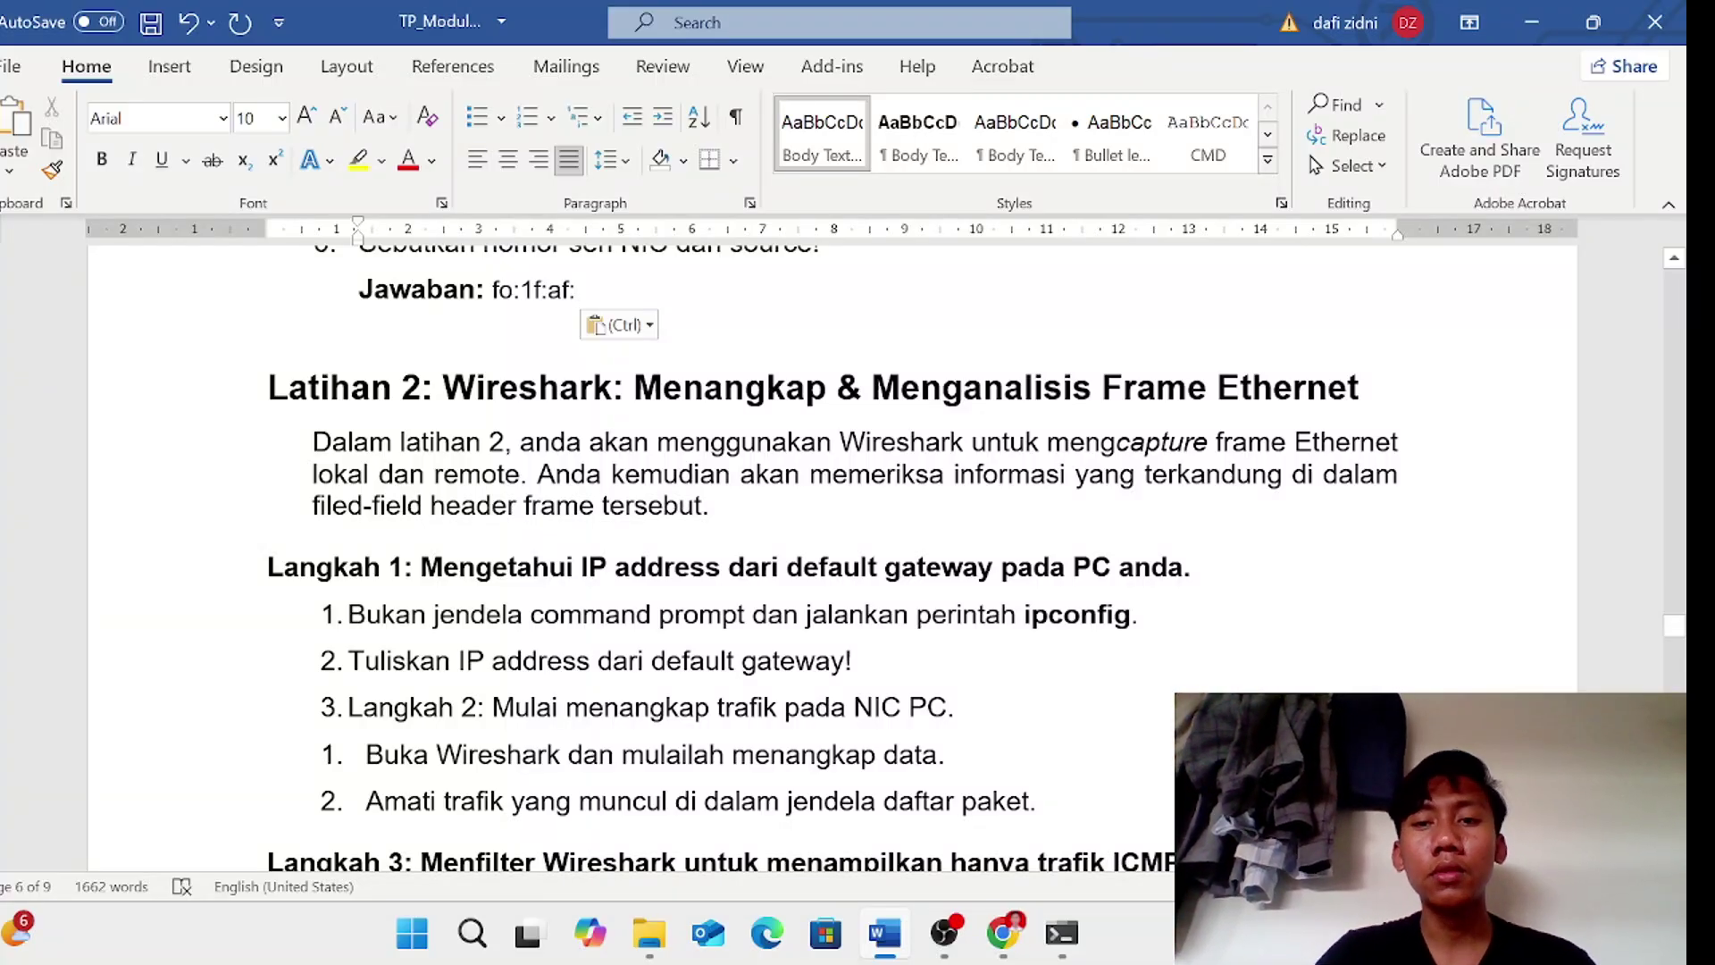
scroll(977, 557, down, 2)
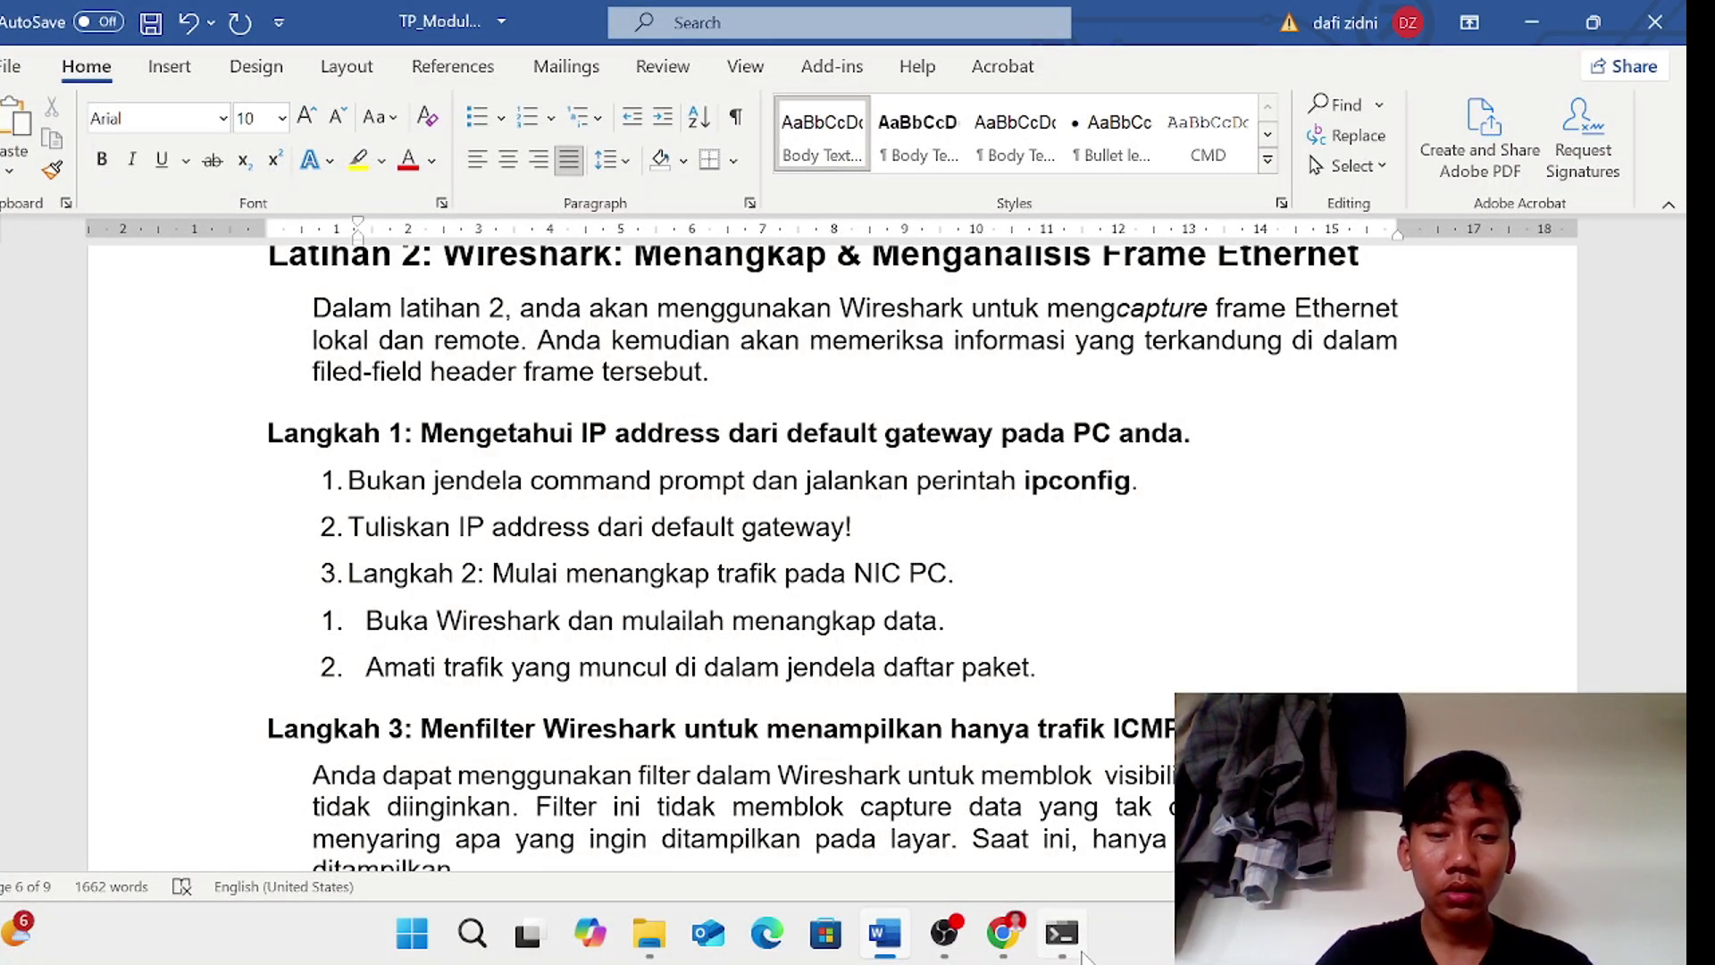
click(1061, 933)
scroll(734, 832, down, 6)
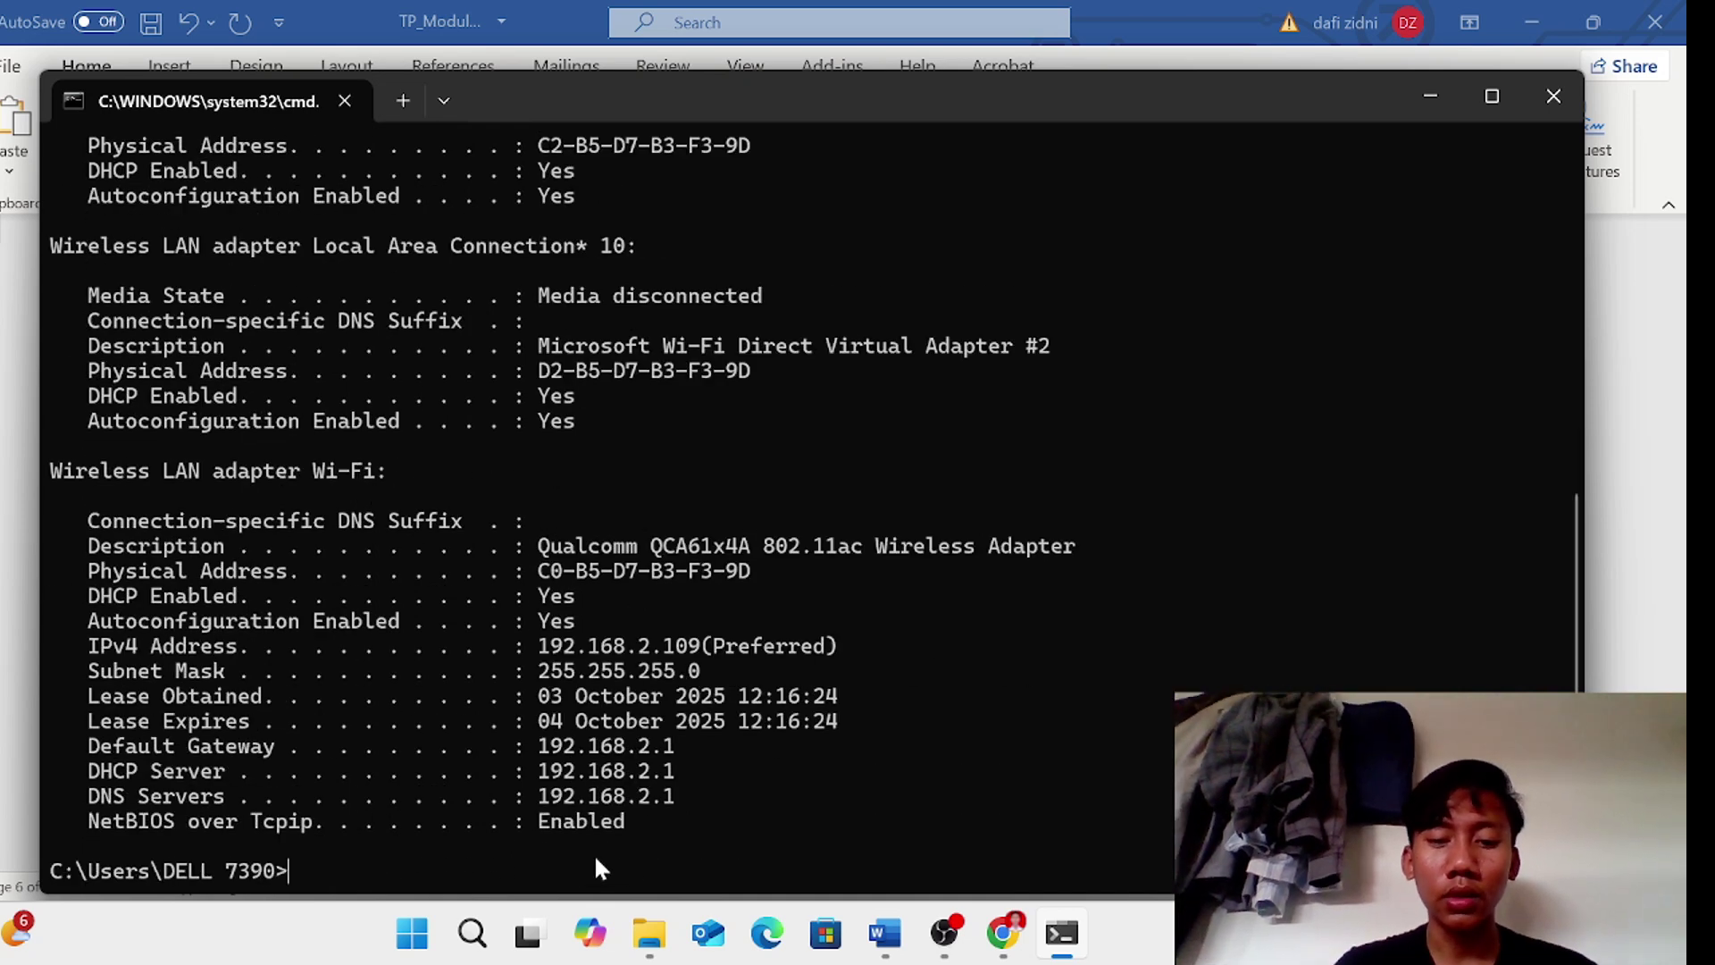
text(ip)
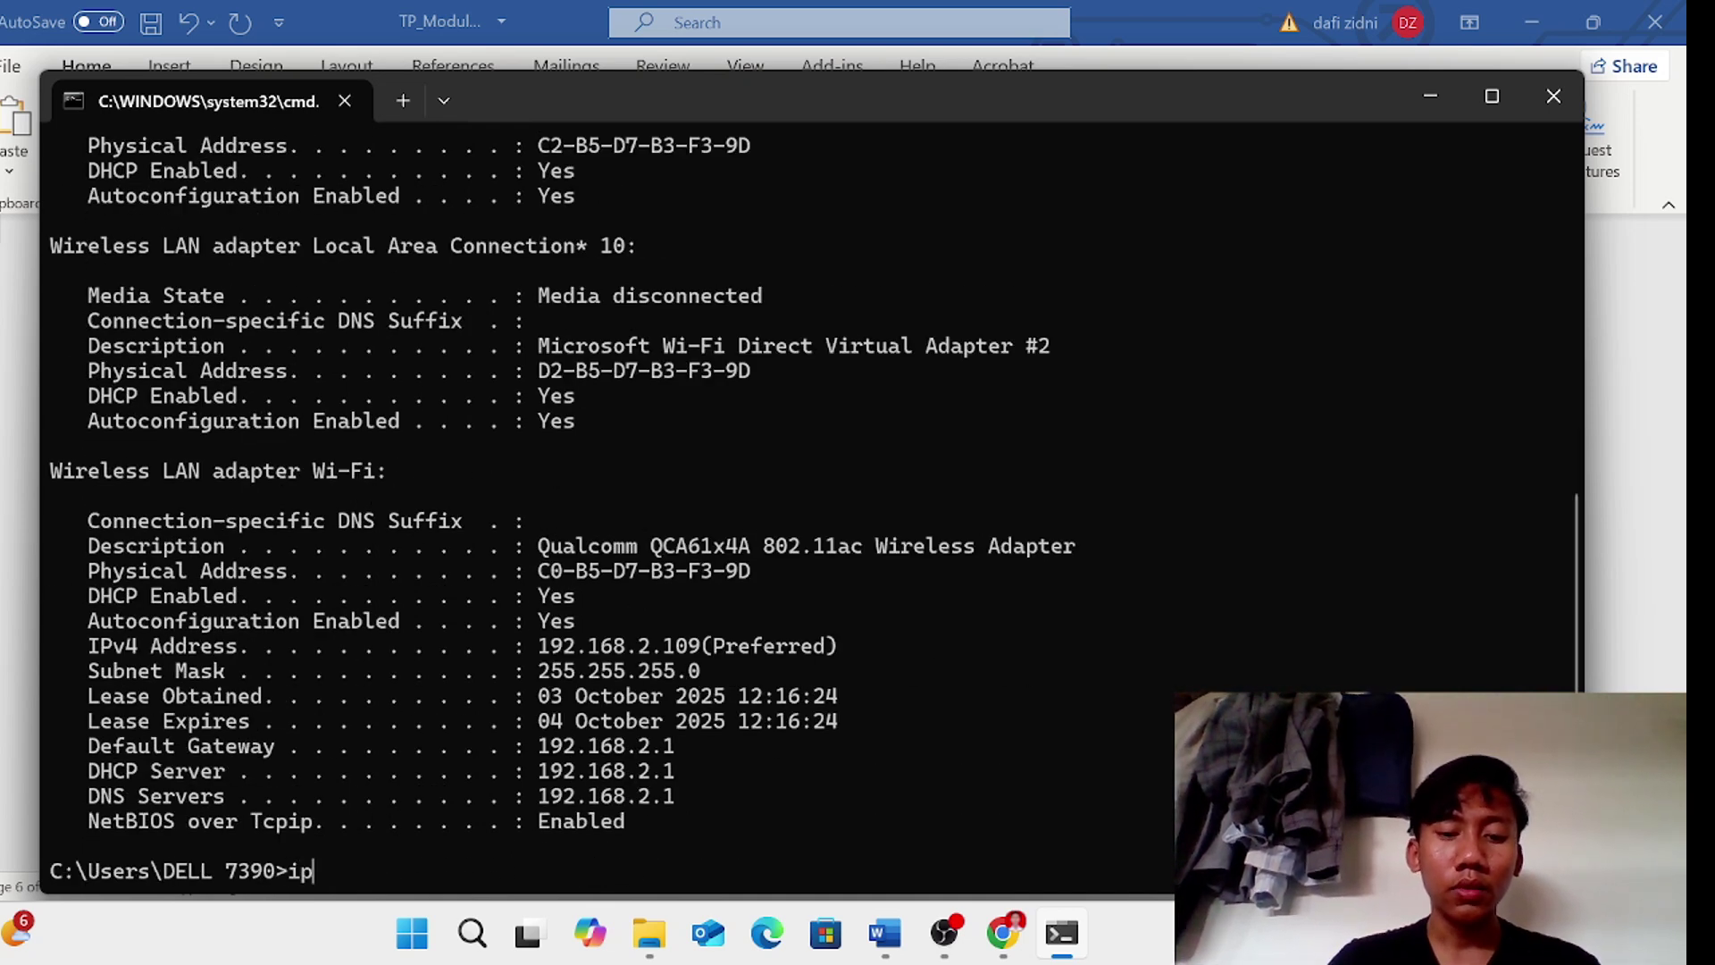
text(config /aal)
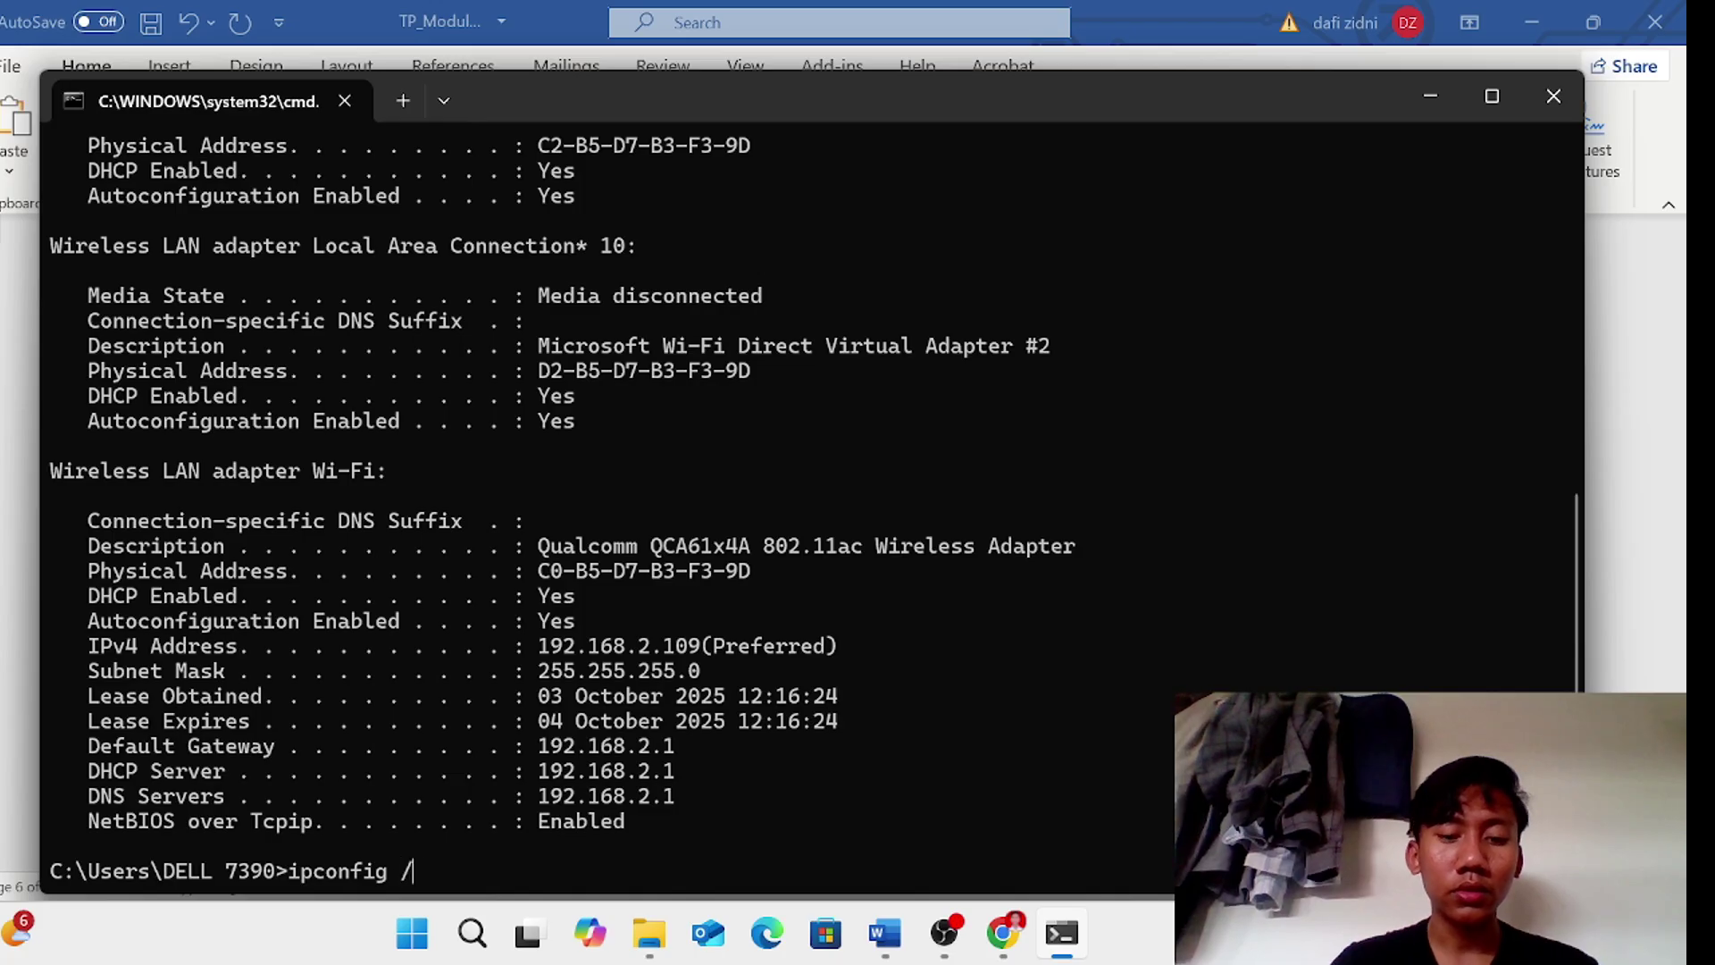
key(BackSpace)
key(BackSpace)
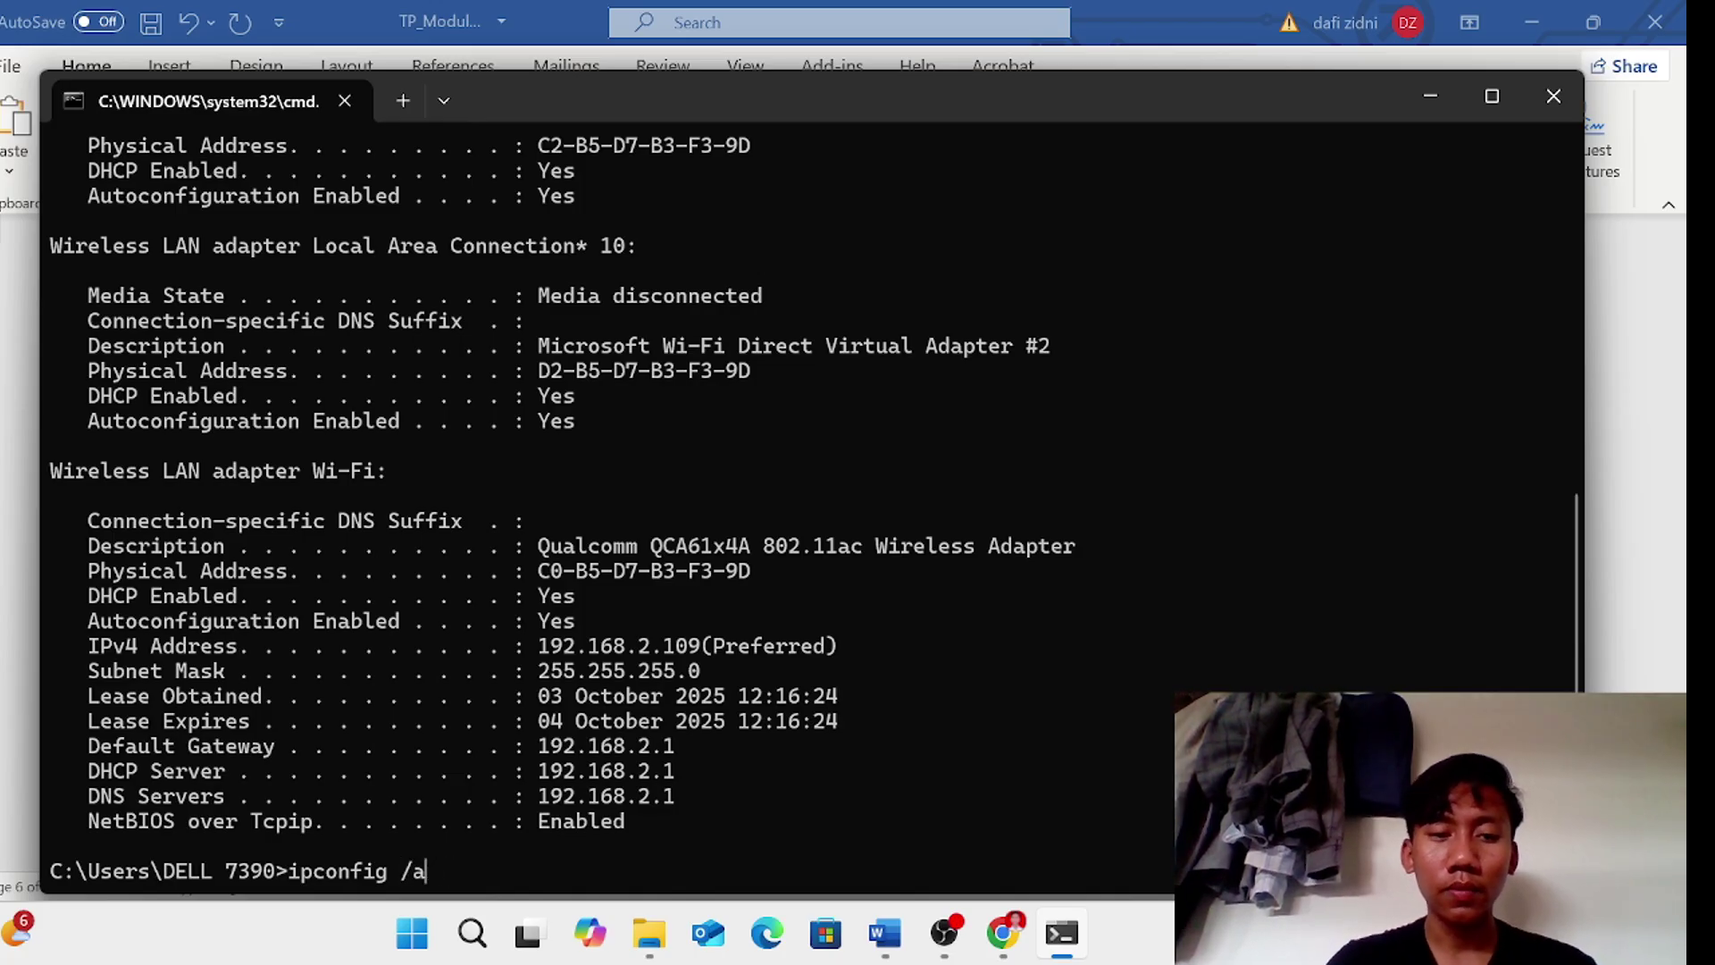
text(ll)
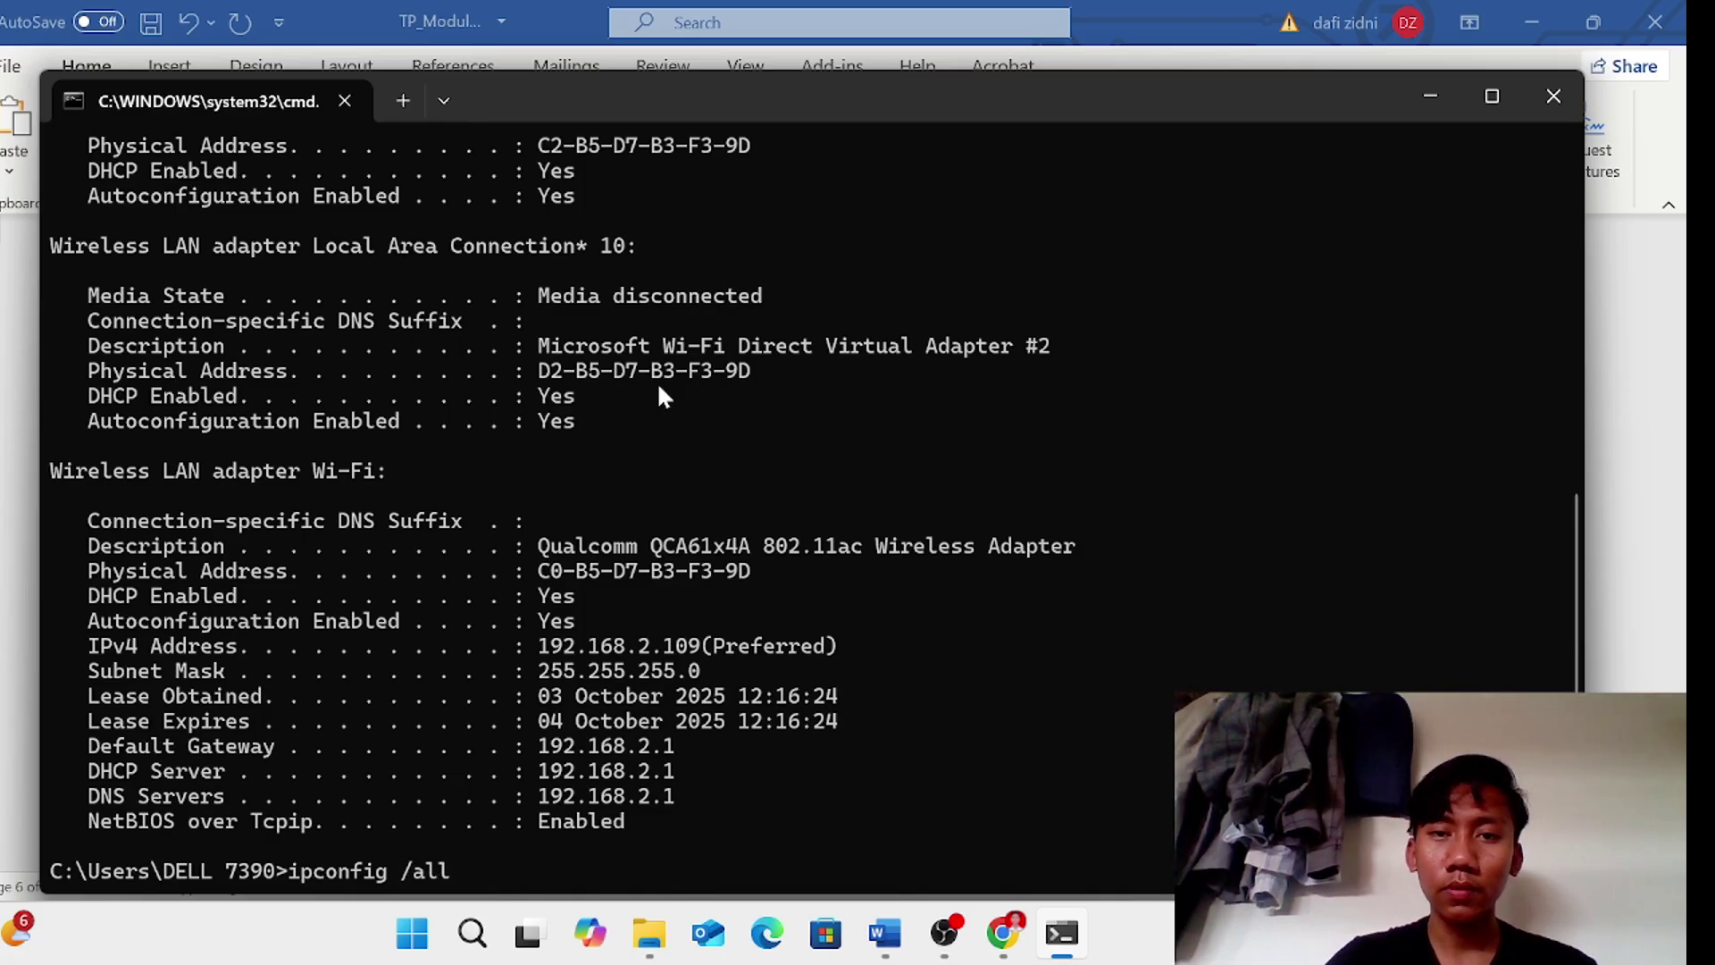
- Shorten the pending command to ipconfig and run it
mouse_move(873, 96)
mouse_down()
mouse_move(786, 577)
mouse_move(764, 844)
mouse_move(1099, 22)
mouse_move(1065, 43)
mouse_move(1021, 357)
mouse_move(973, 162)
mouse_move(897, 123)
mouse_move(898, 105)
mouse_up()
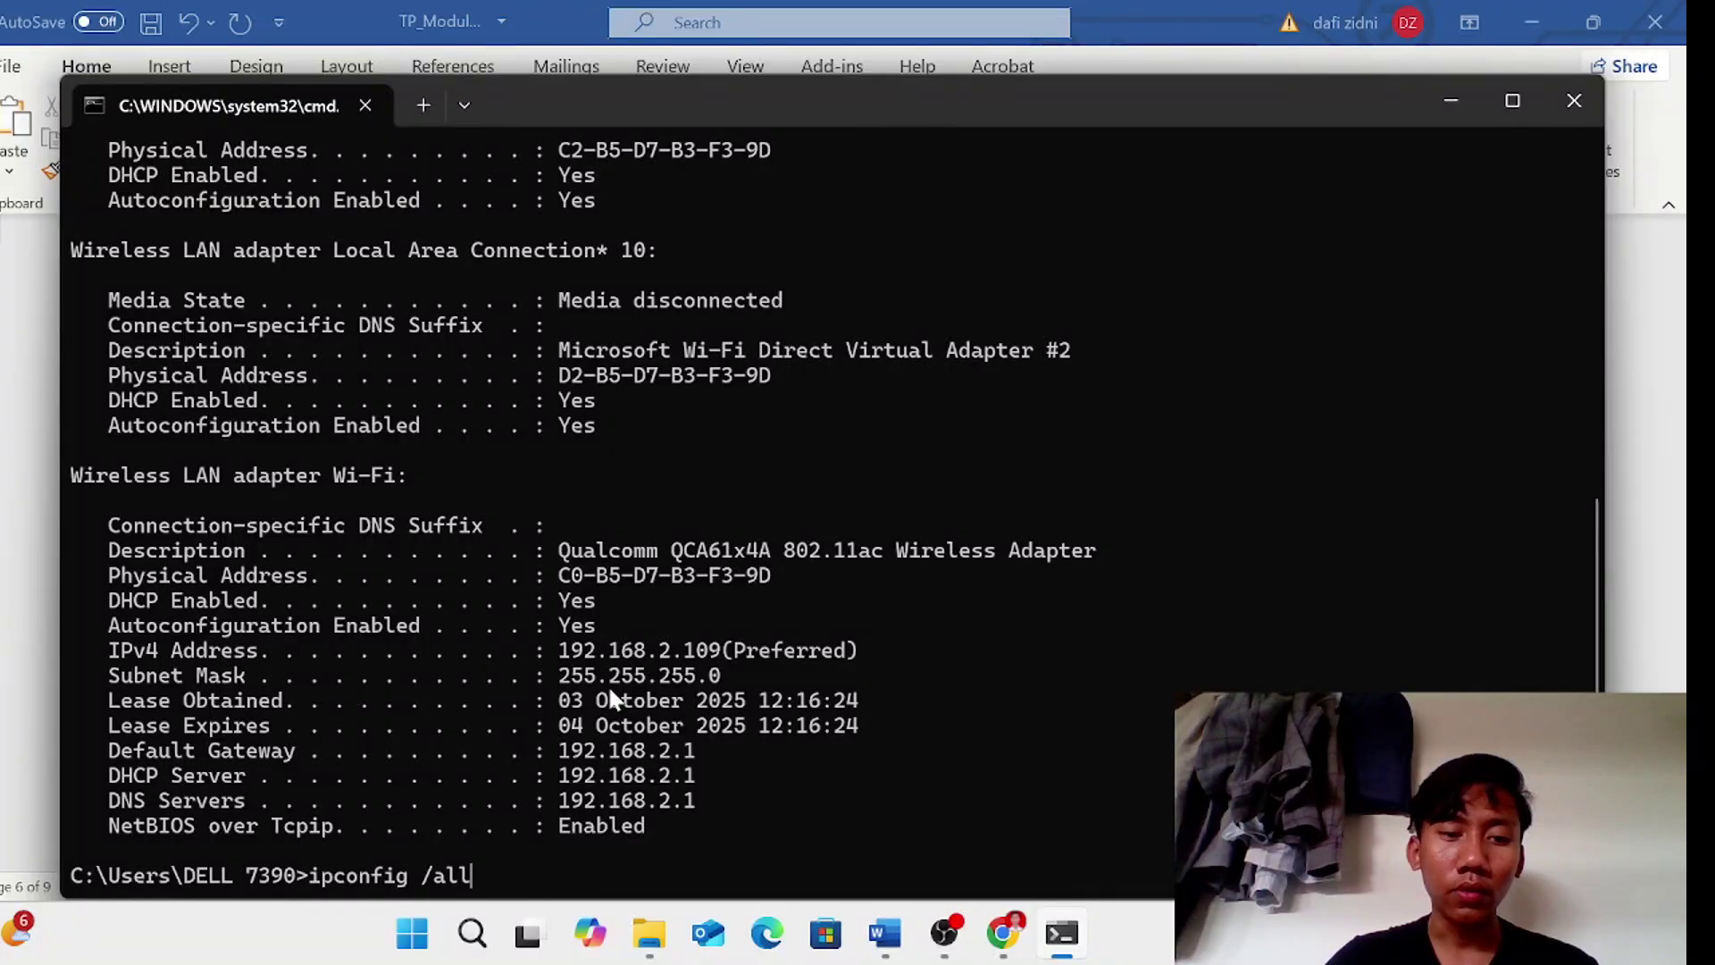
key(BackSpace)
key(BackSpace)
key(BackSpace)
key(BackSpace)
key(BackSpace)
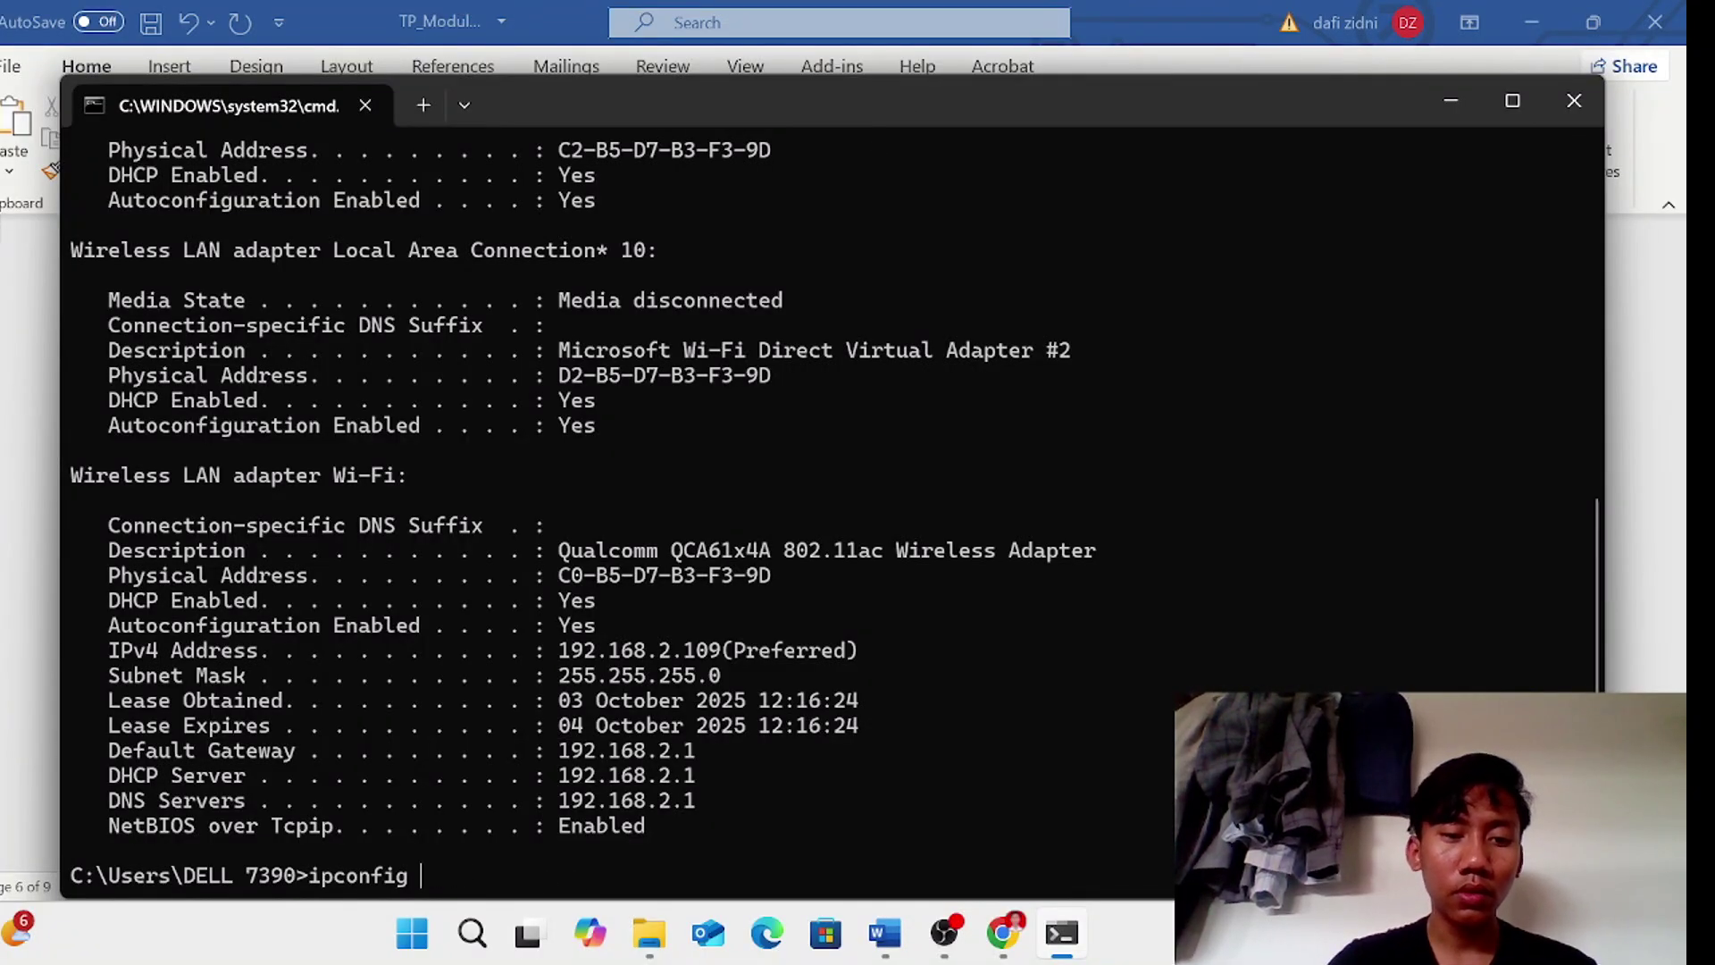
key(Return)
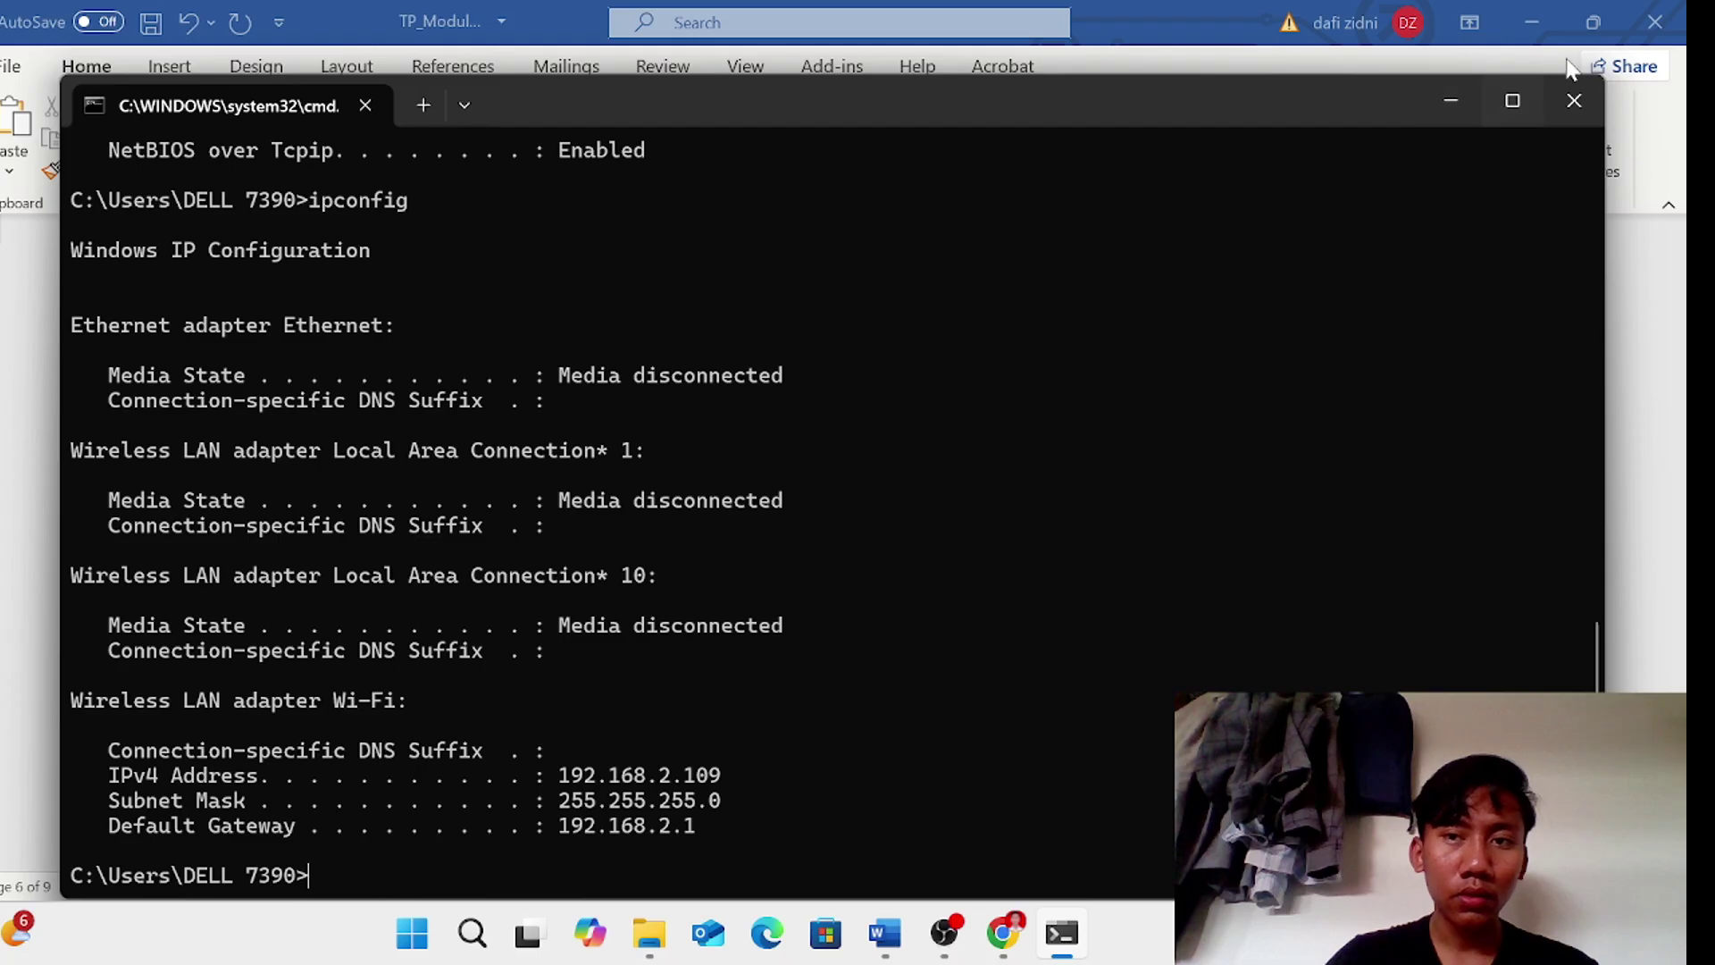
- Write the Wi-Fi adapter's default gateway, 192.168.2.1, after "Tuliskan IP address dari default gateway!" in Langkah 1 of the Word report
click(1453, 102)
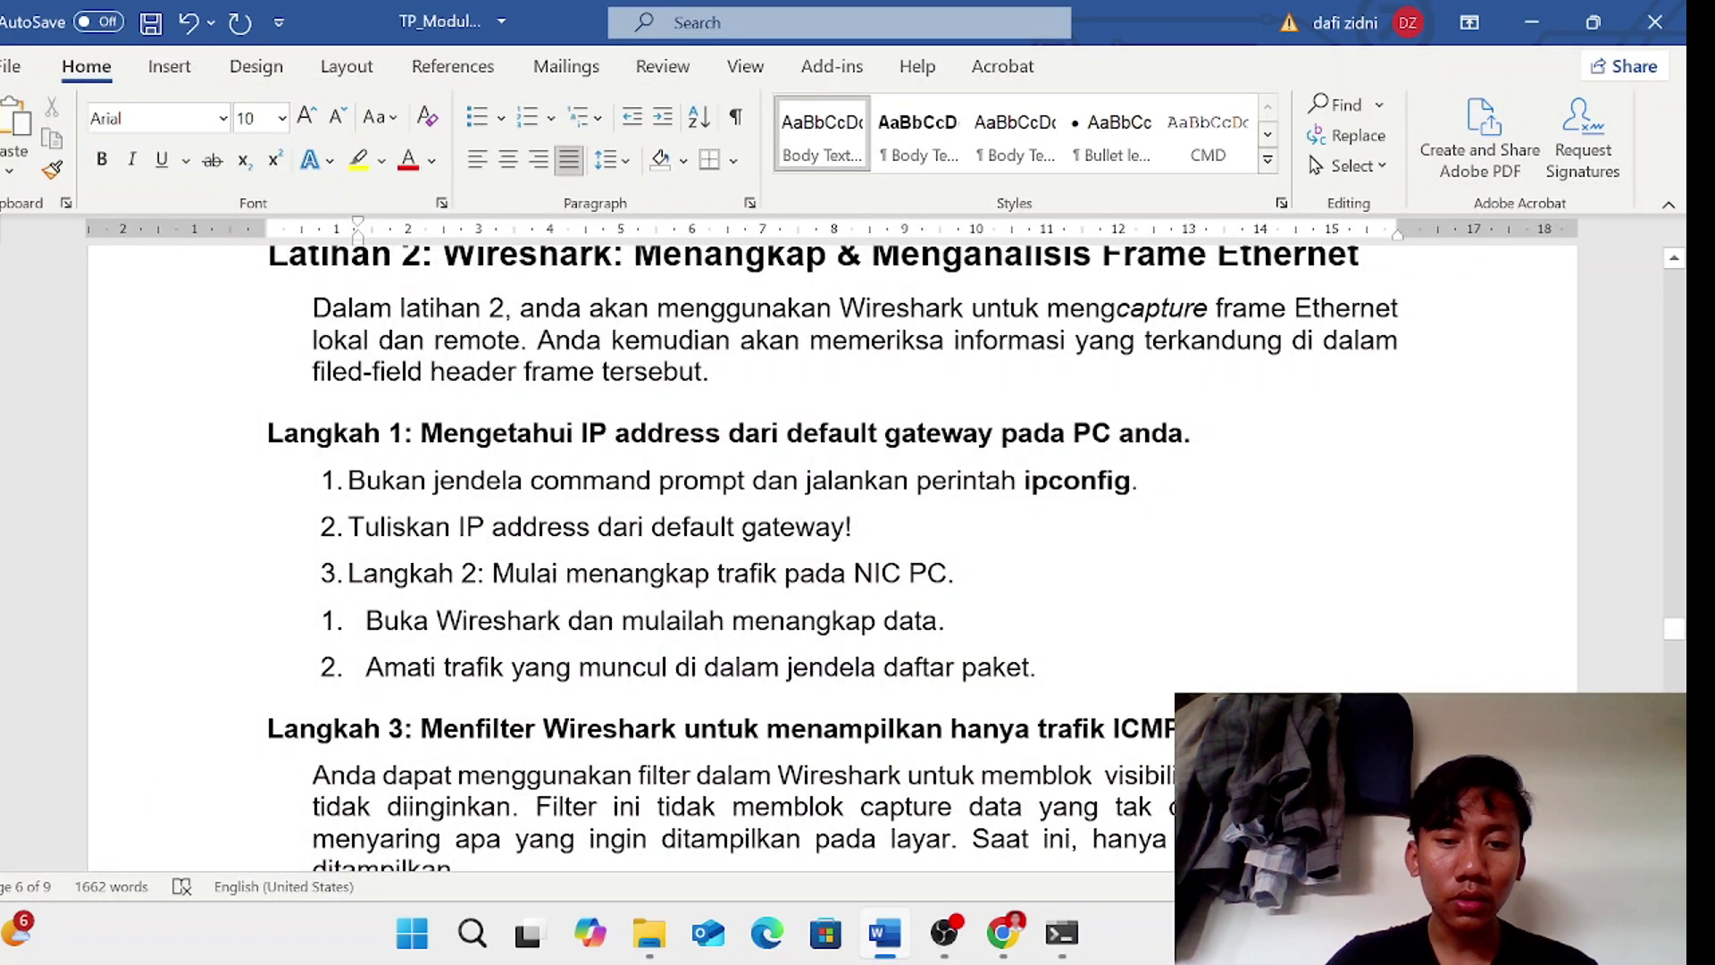
click(1061, 934)
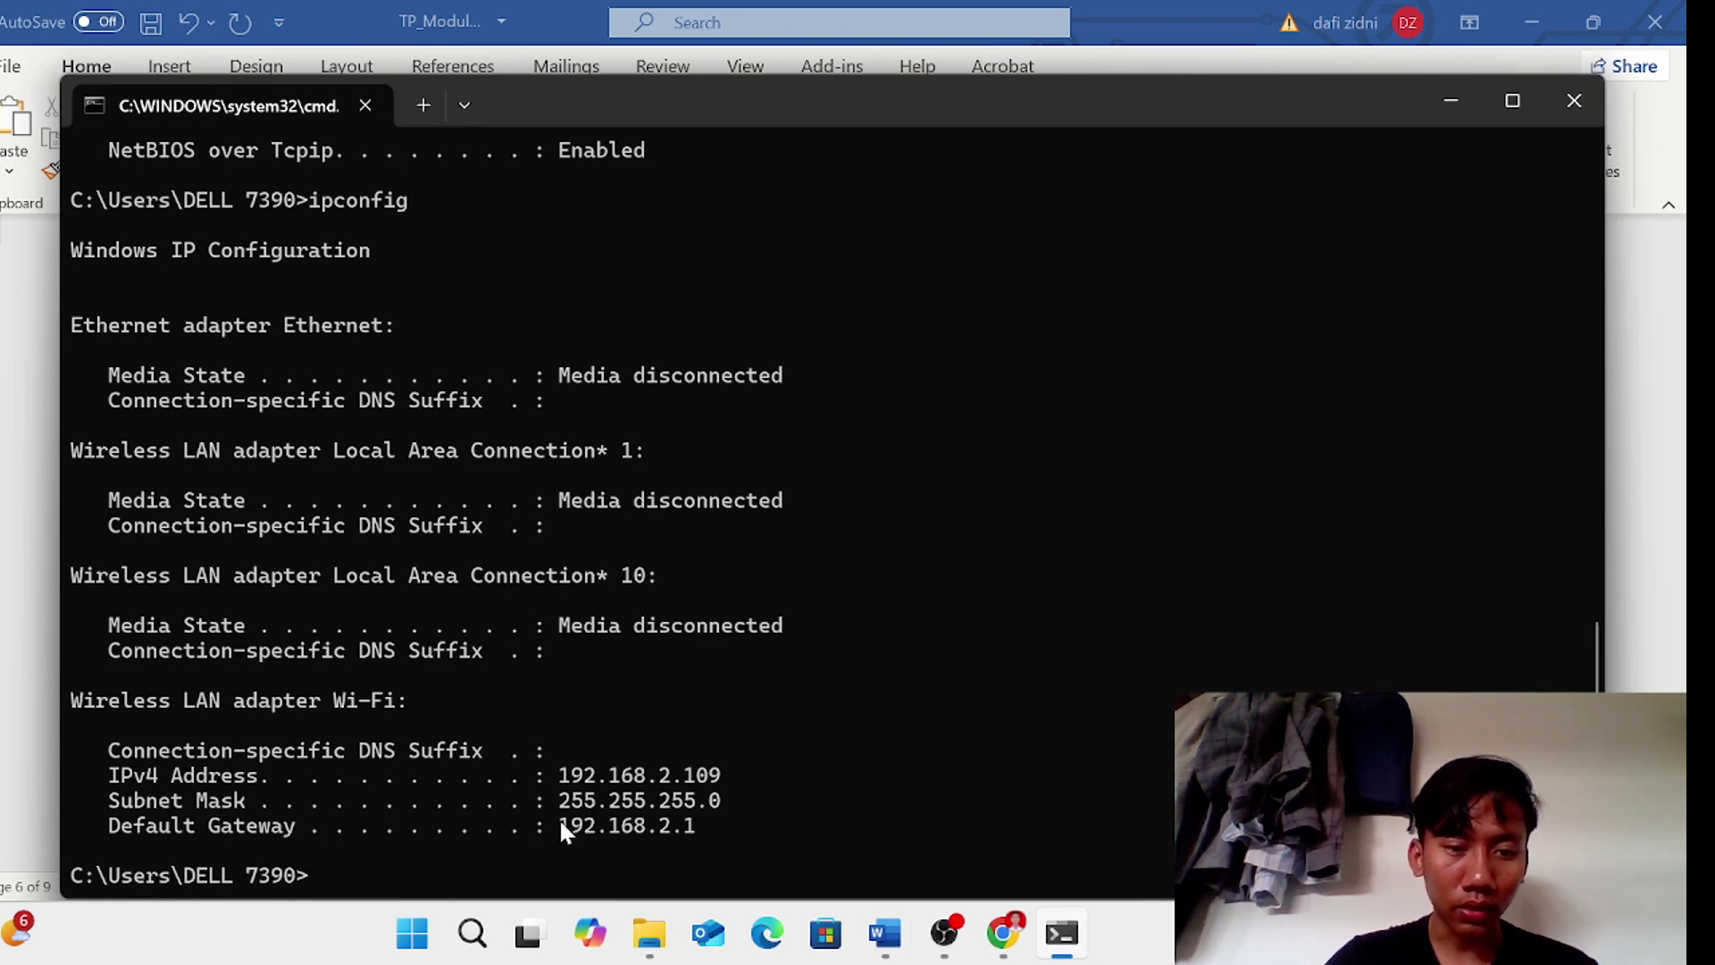
drag(559, 818, 712, 822)
key(ctrl+c)
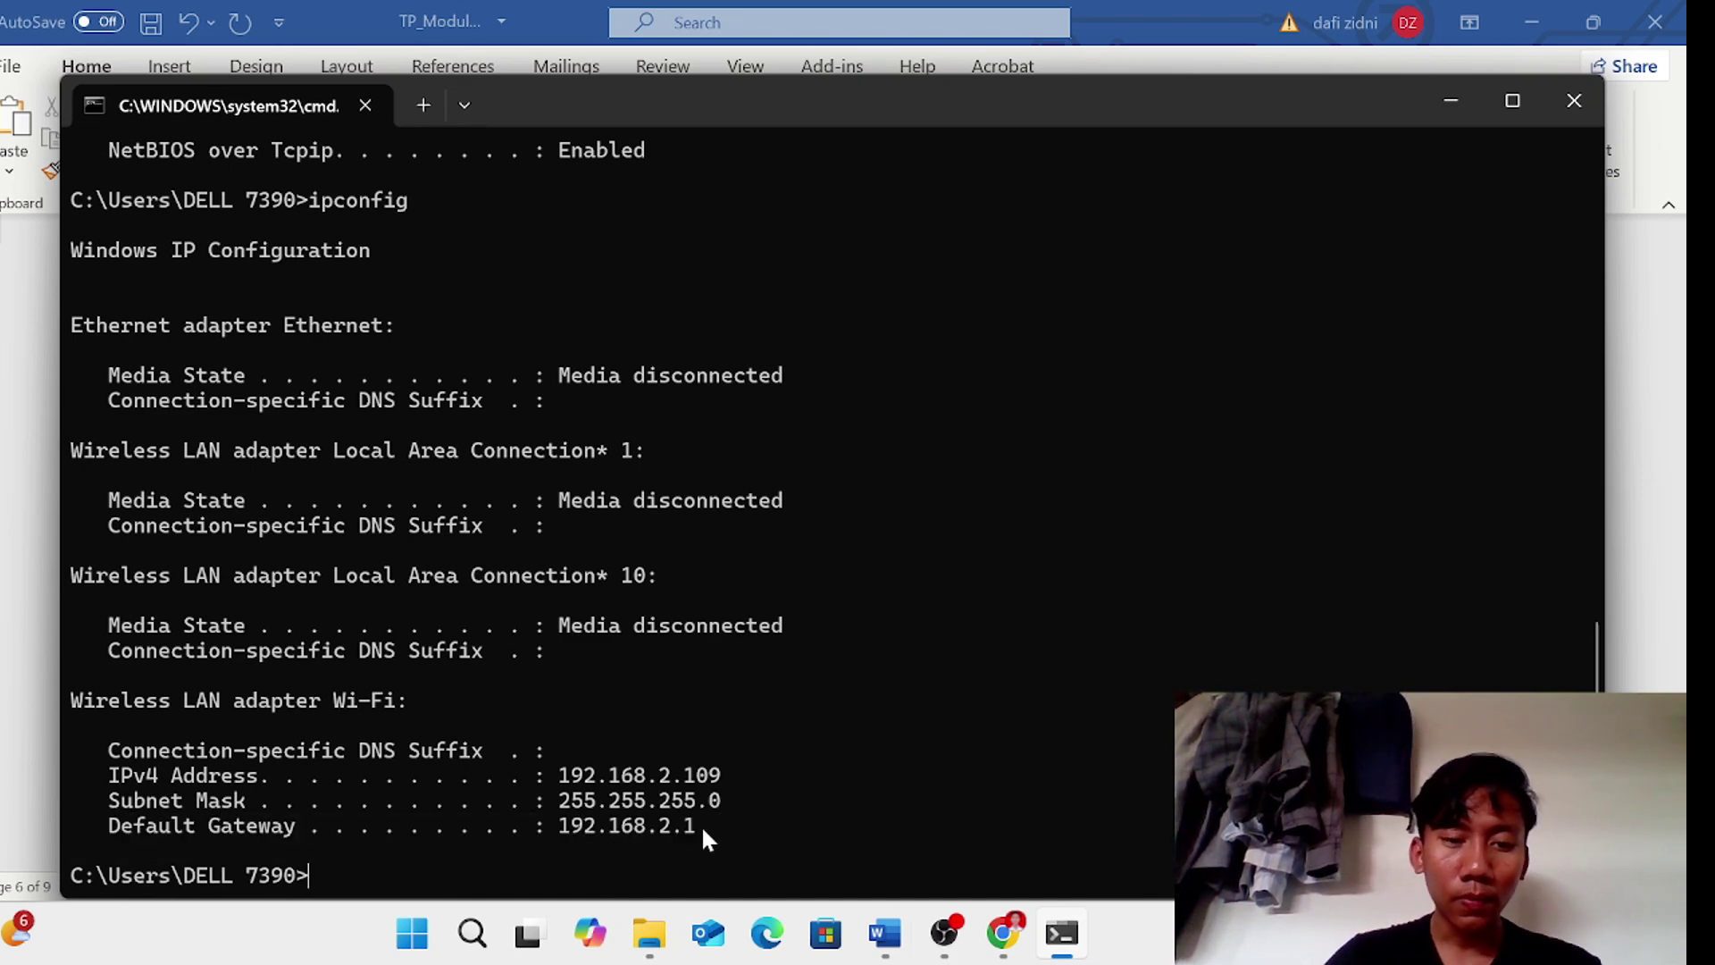
click(1454, 112)
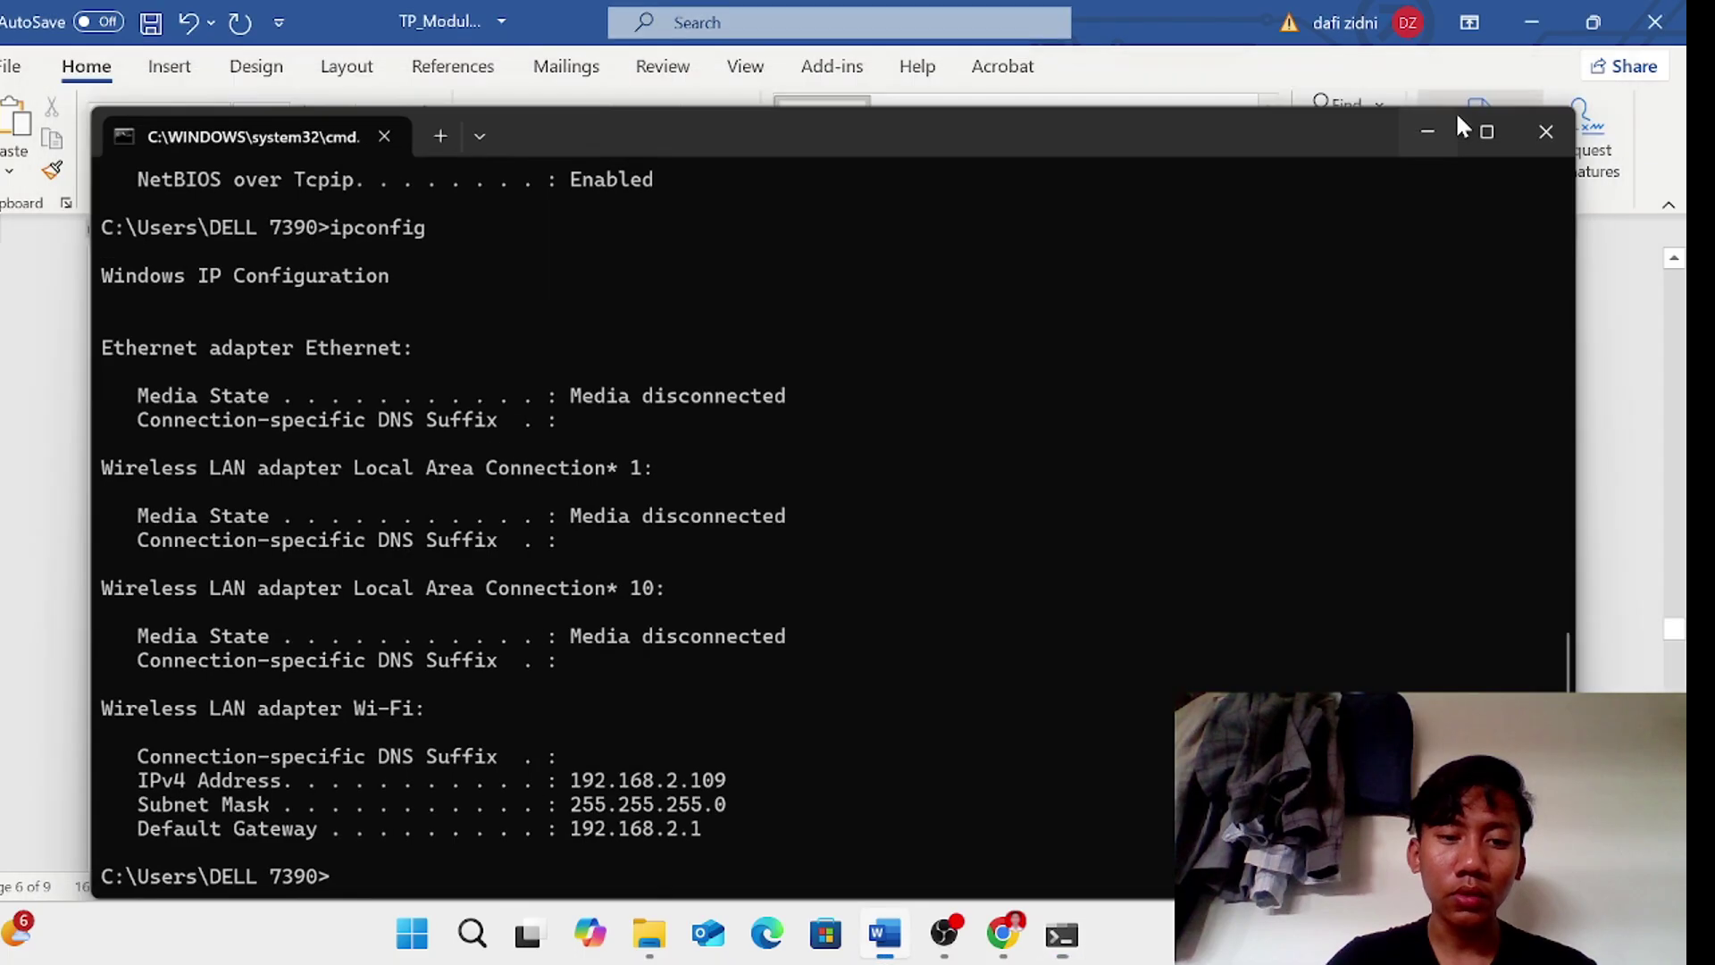
click(858, 527)
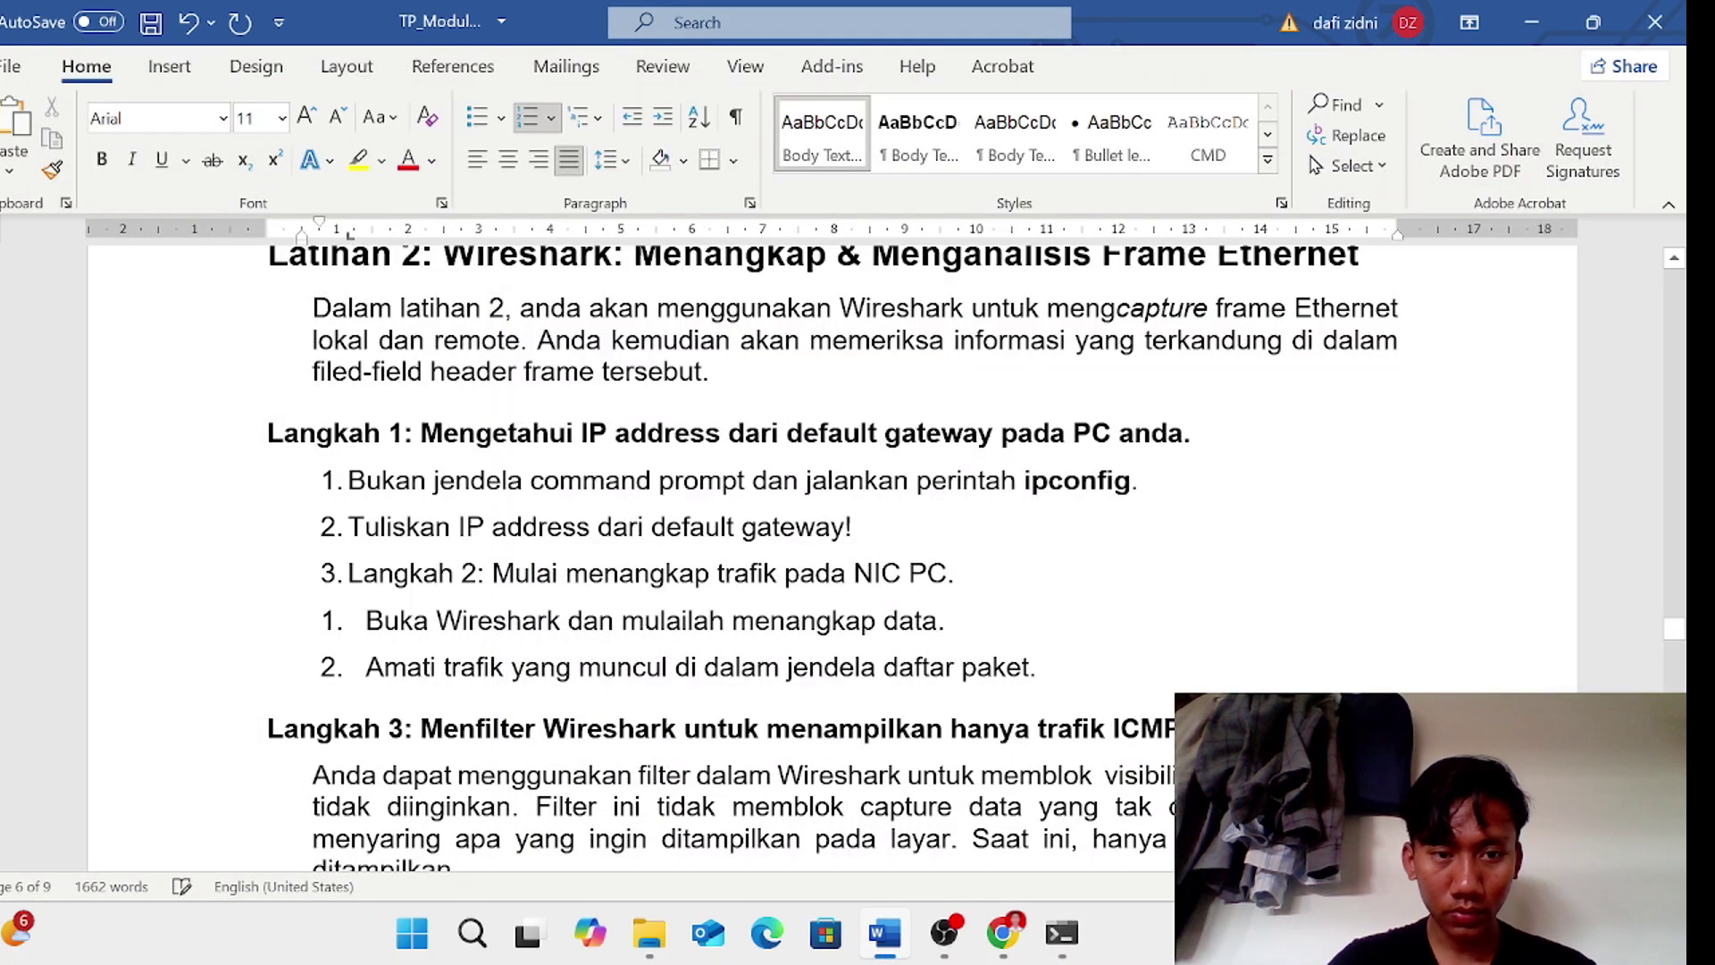
text(192)
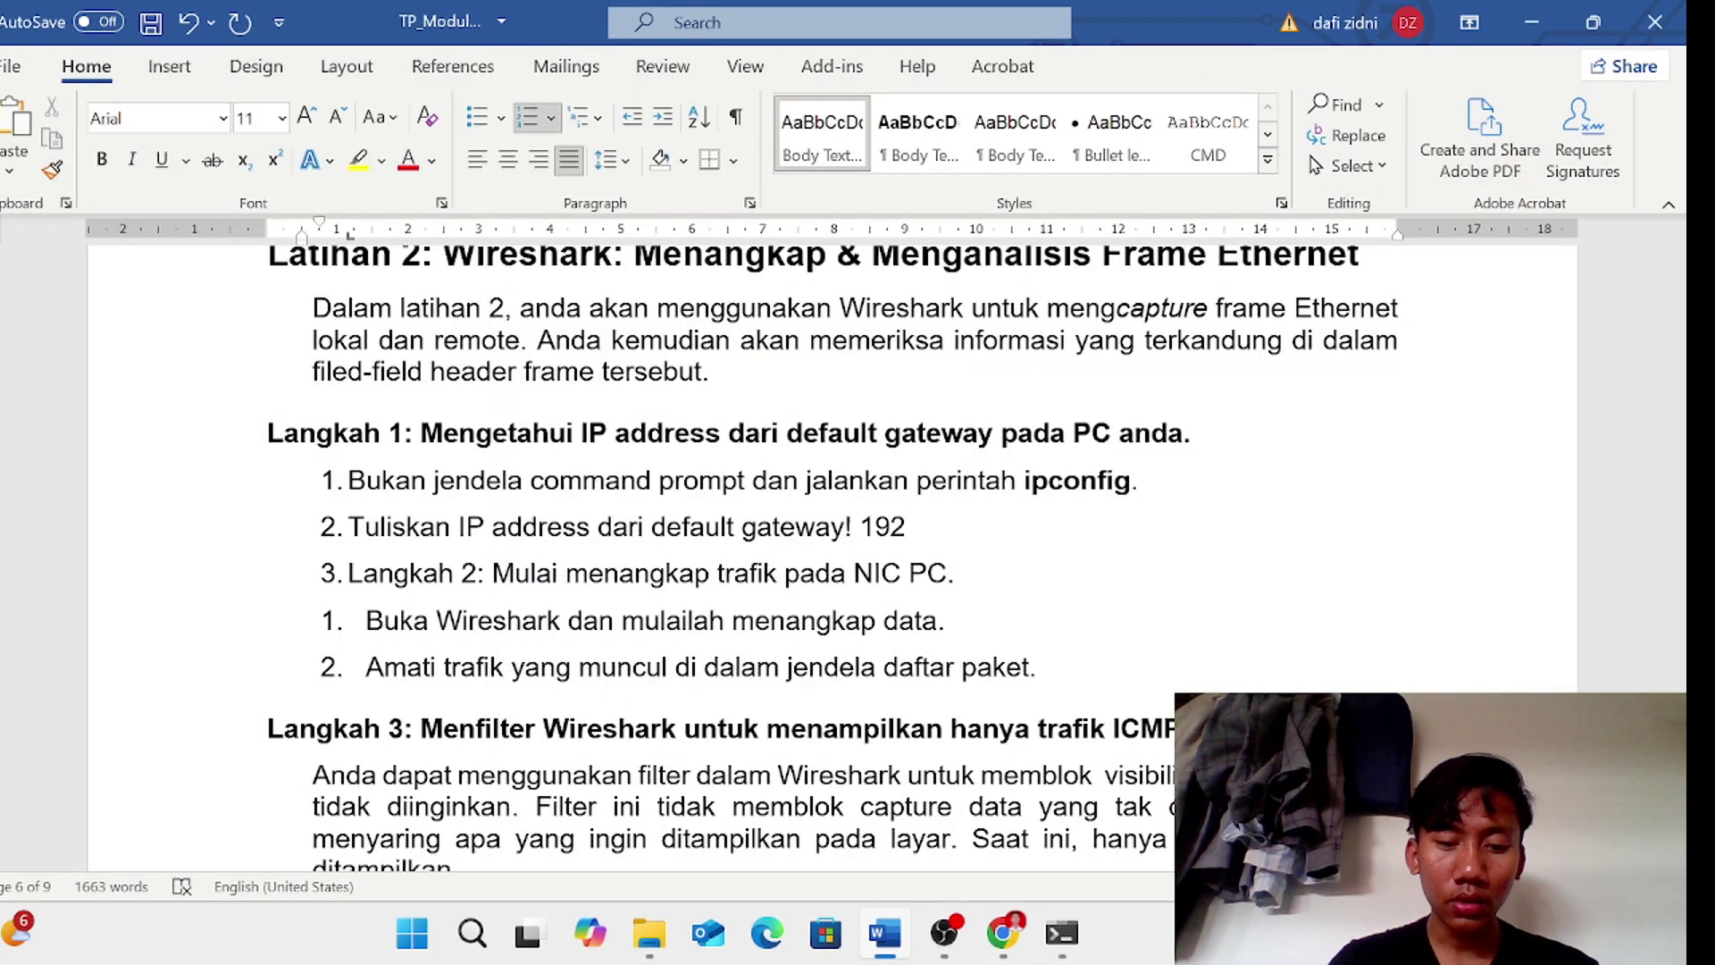
text(.168)
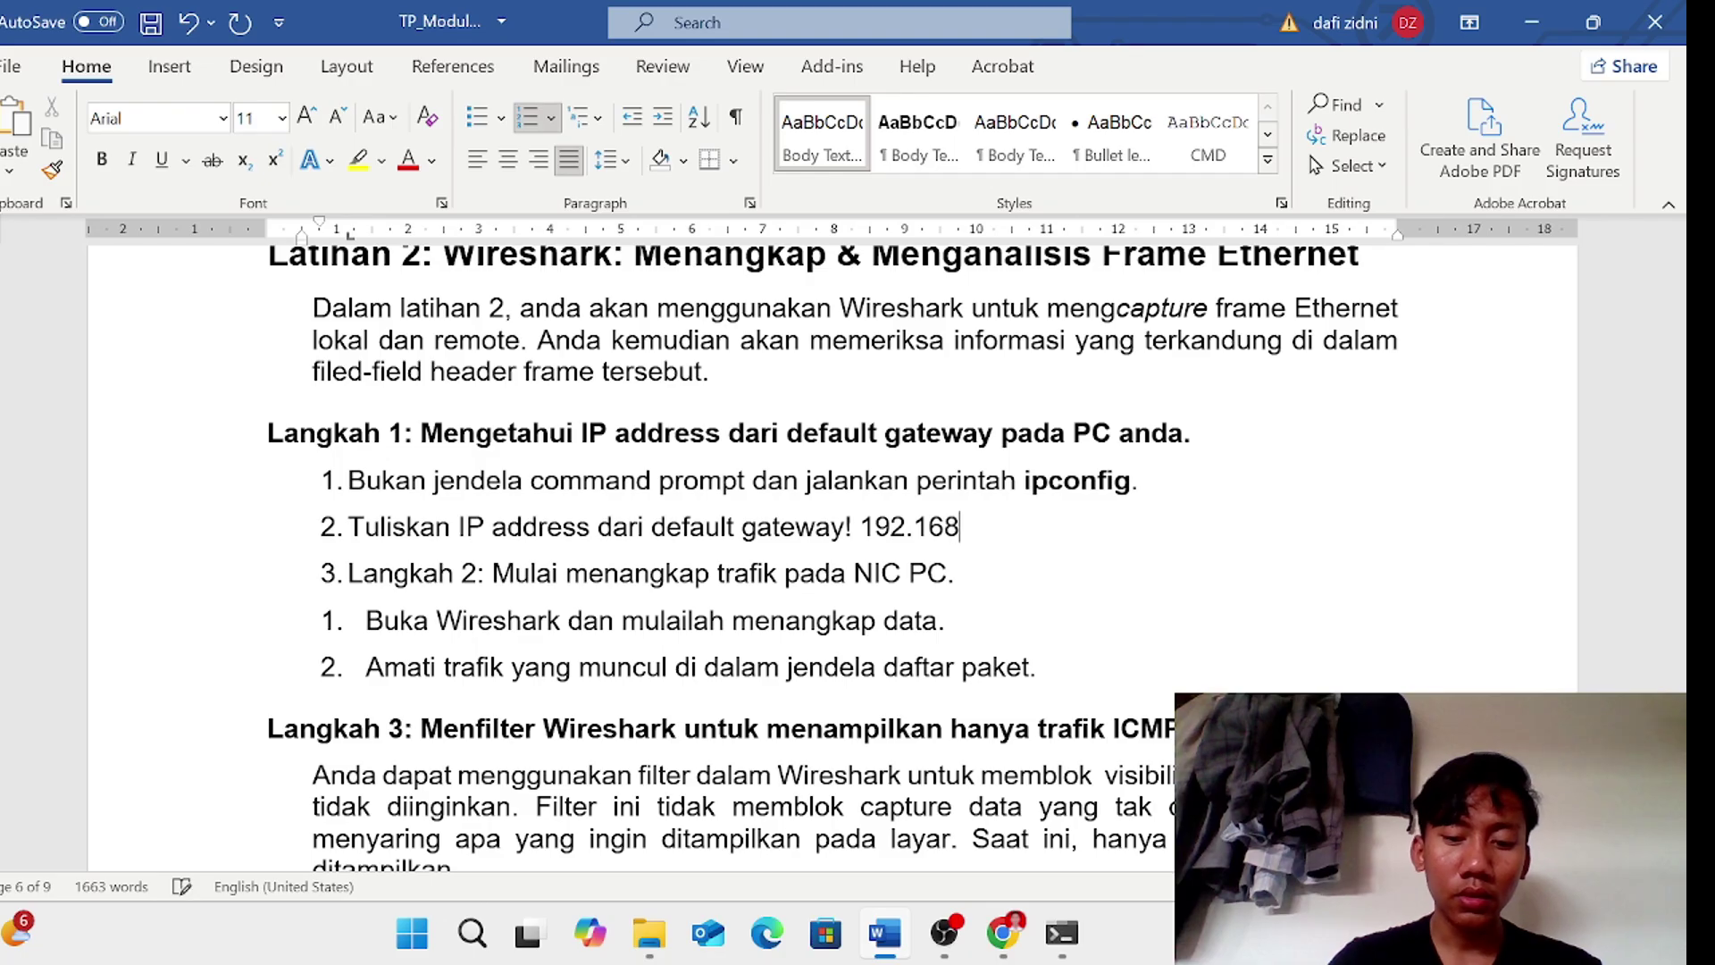
text(.2.1)
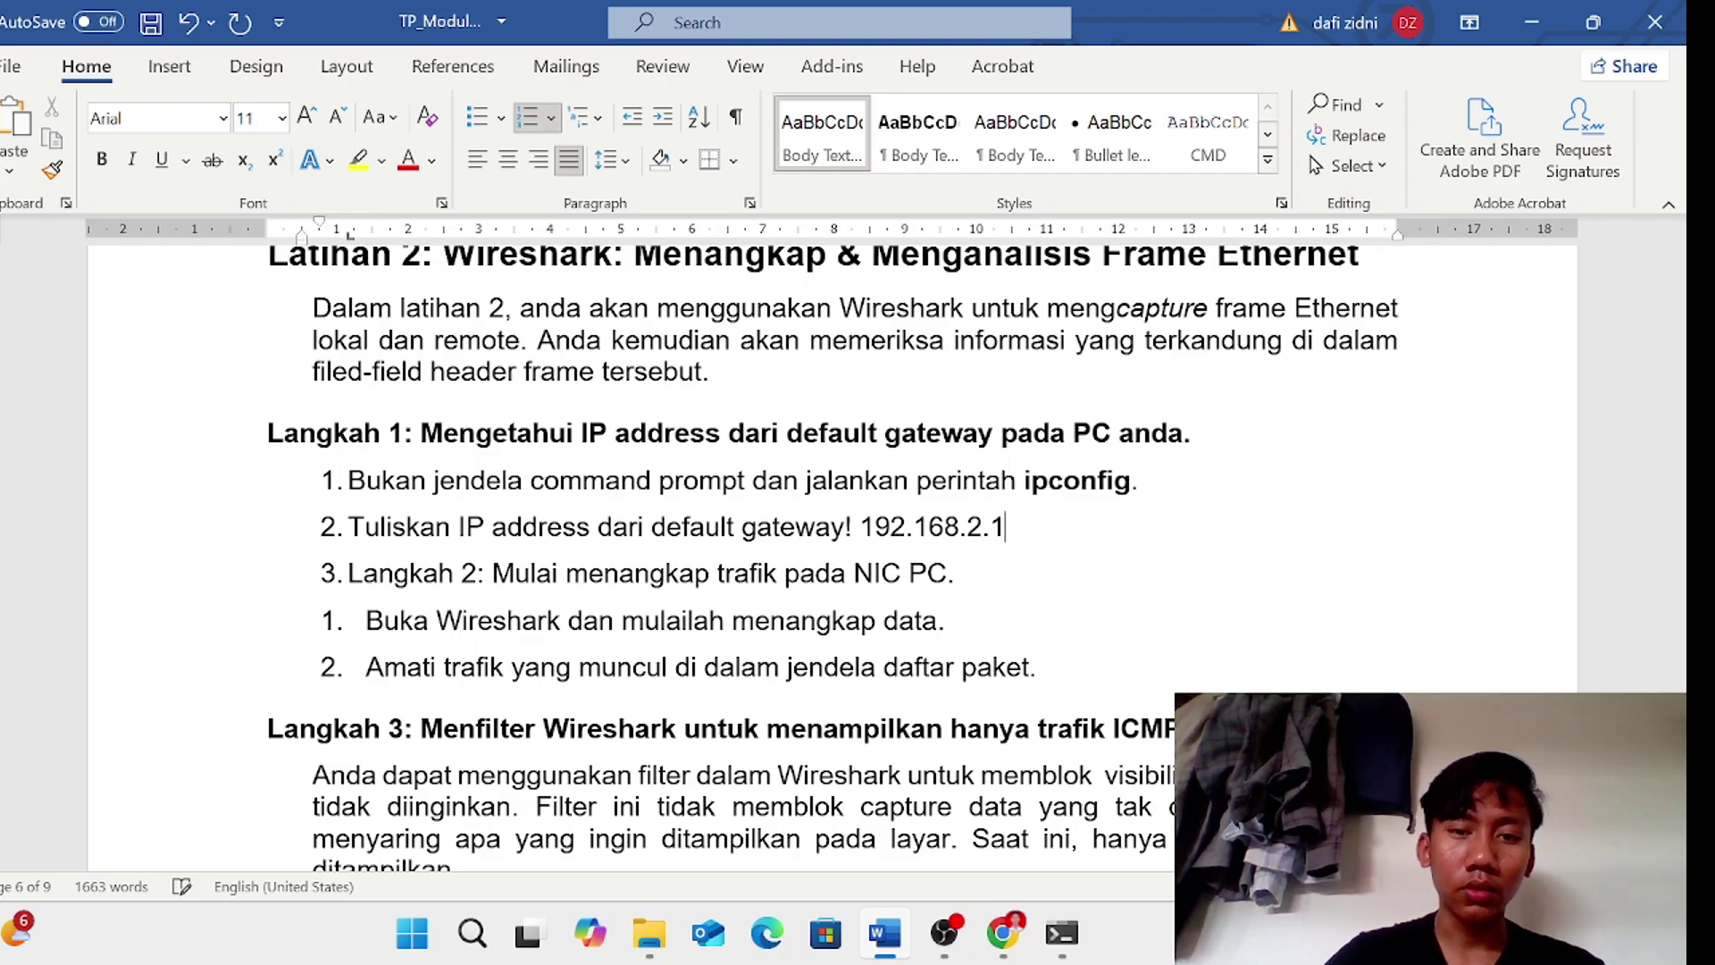
- Minimize the Word report and close the Google Chrome search window to reach the desktop
scroll(830, 554, down, 1)
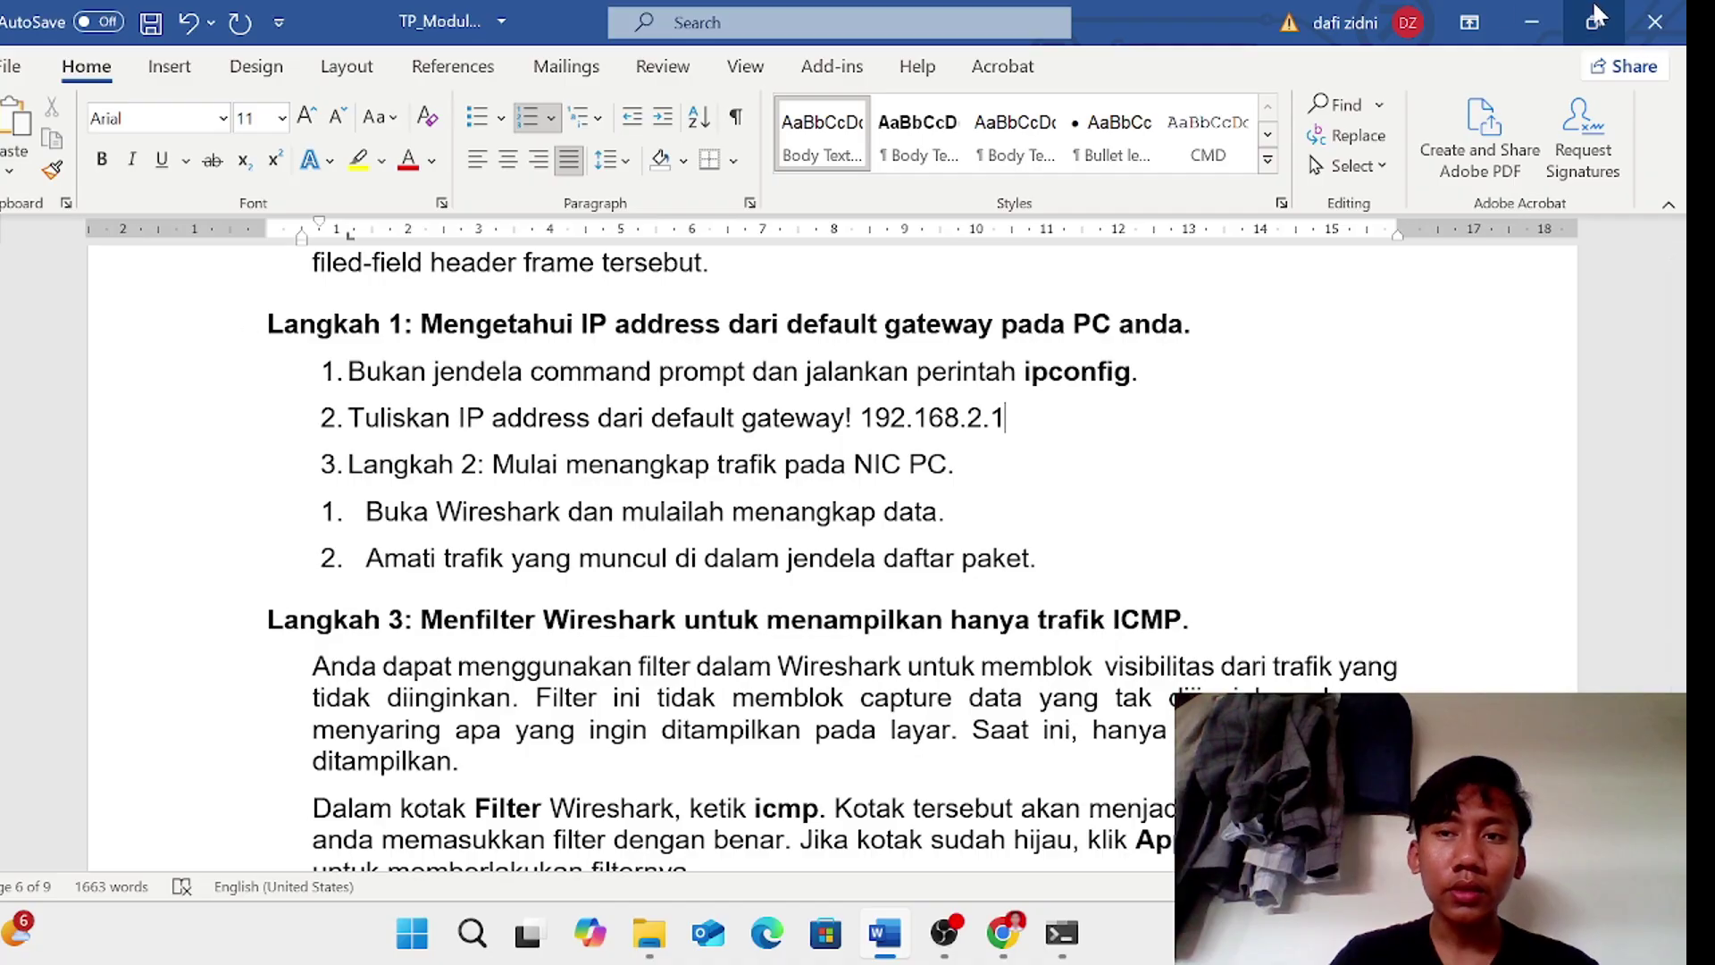
click(1531, 22)
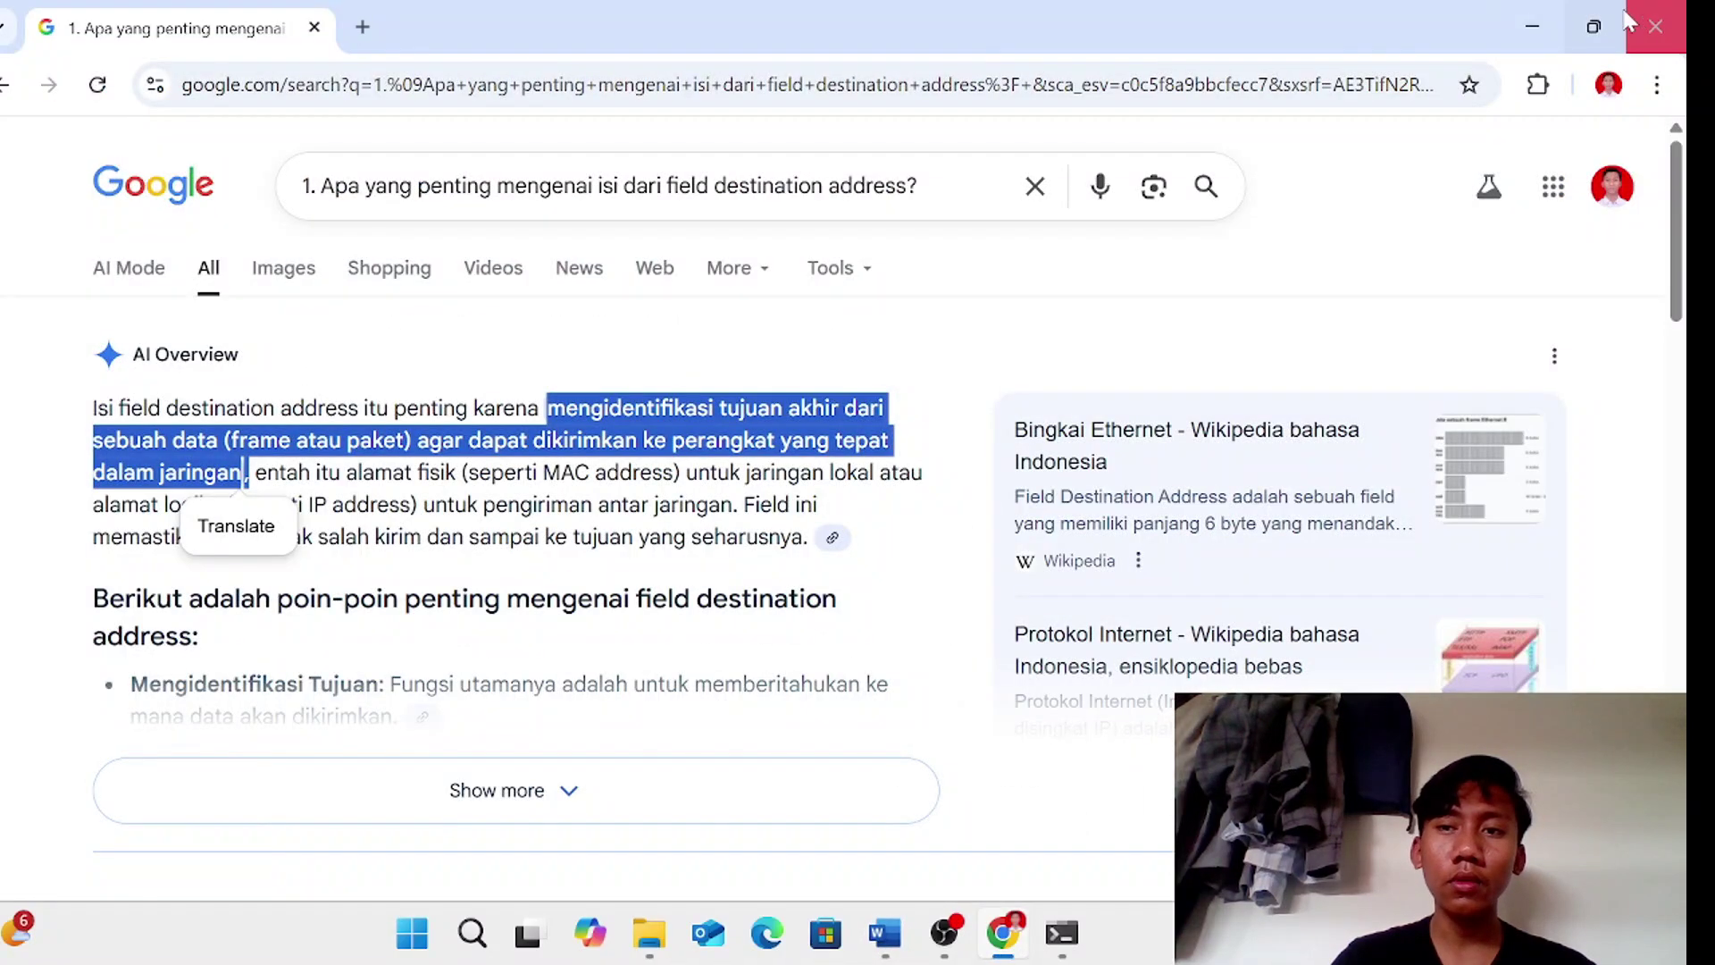
click(1655, 26)
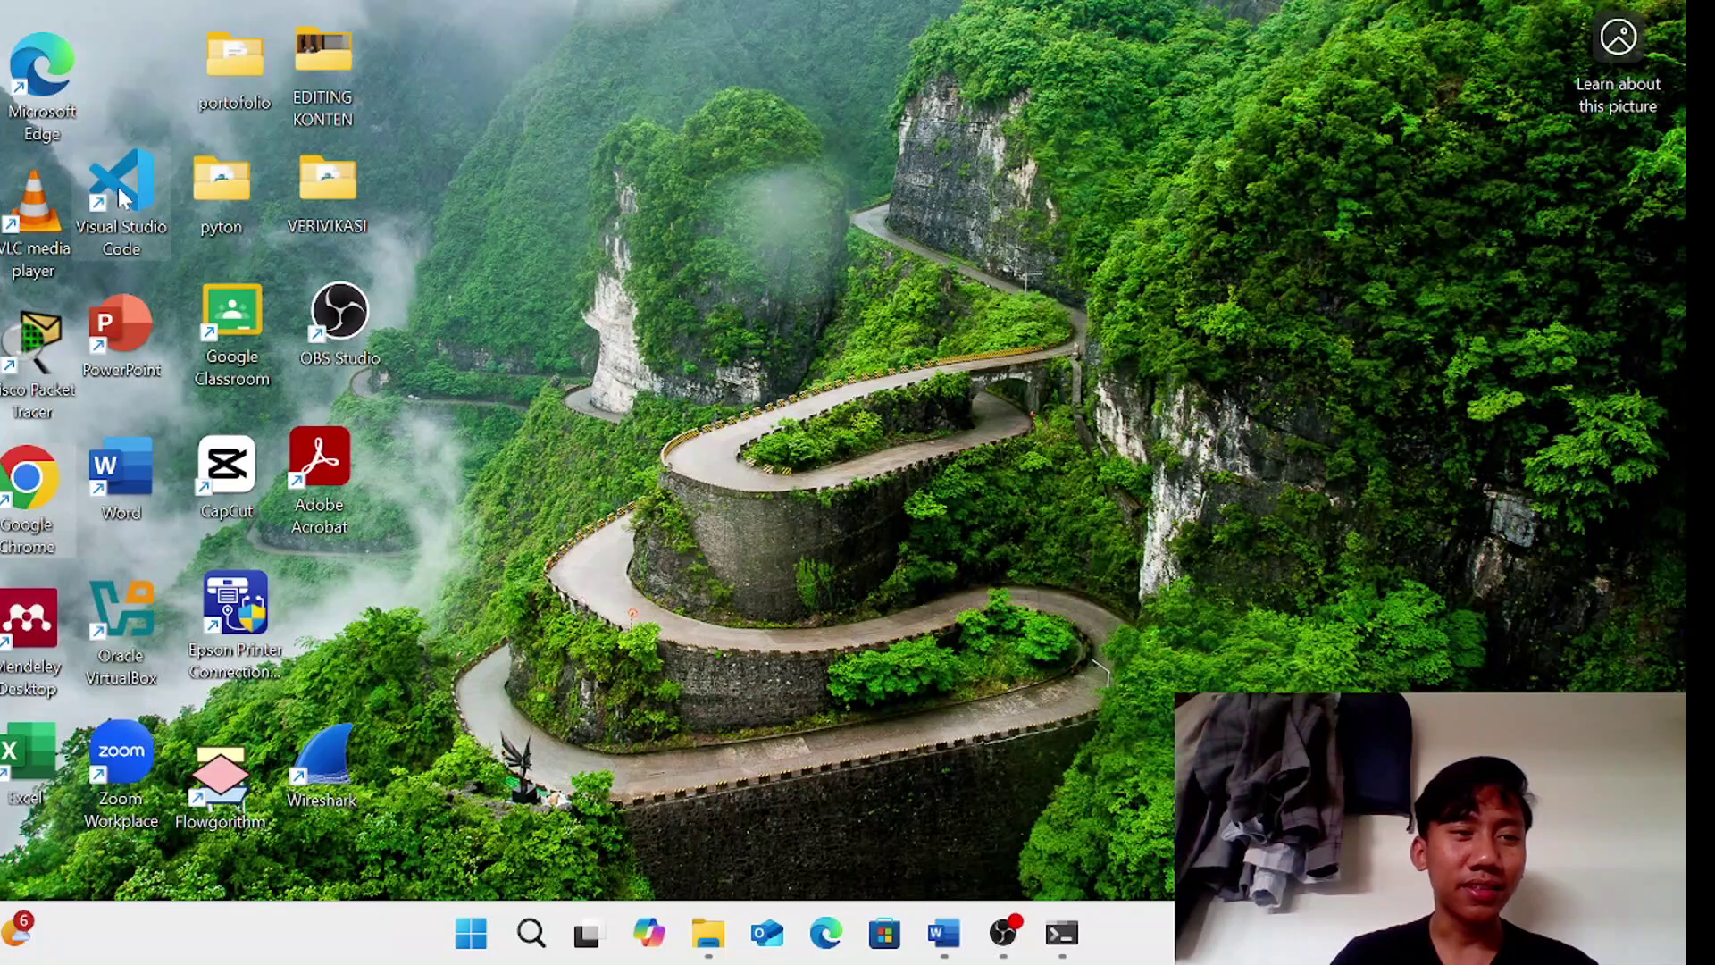
- Open Wireshark, start capturing on the Wi-Fi interface, and apply the icmp display filter to the packet list
double_click(322, 759)
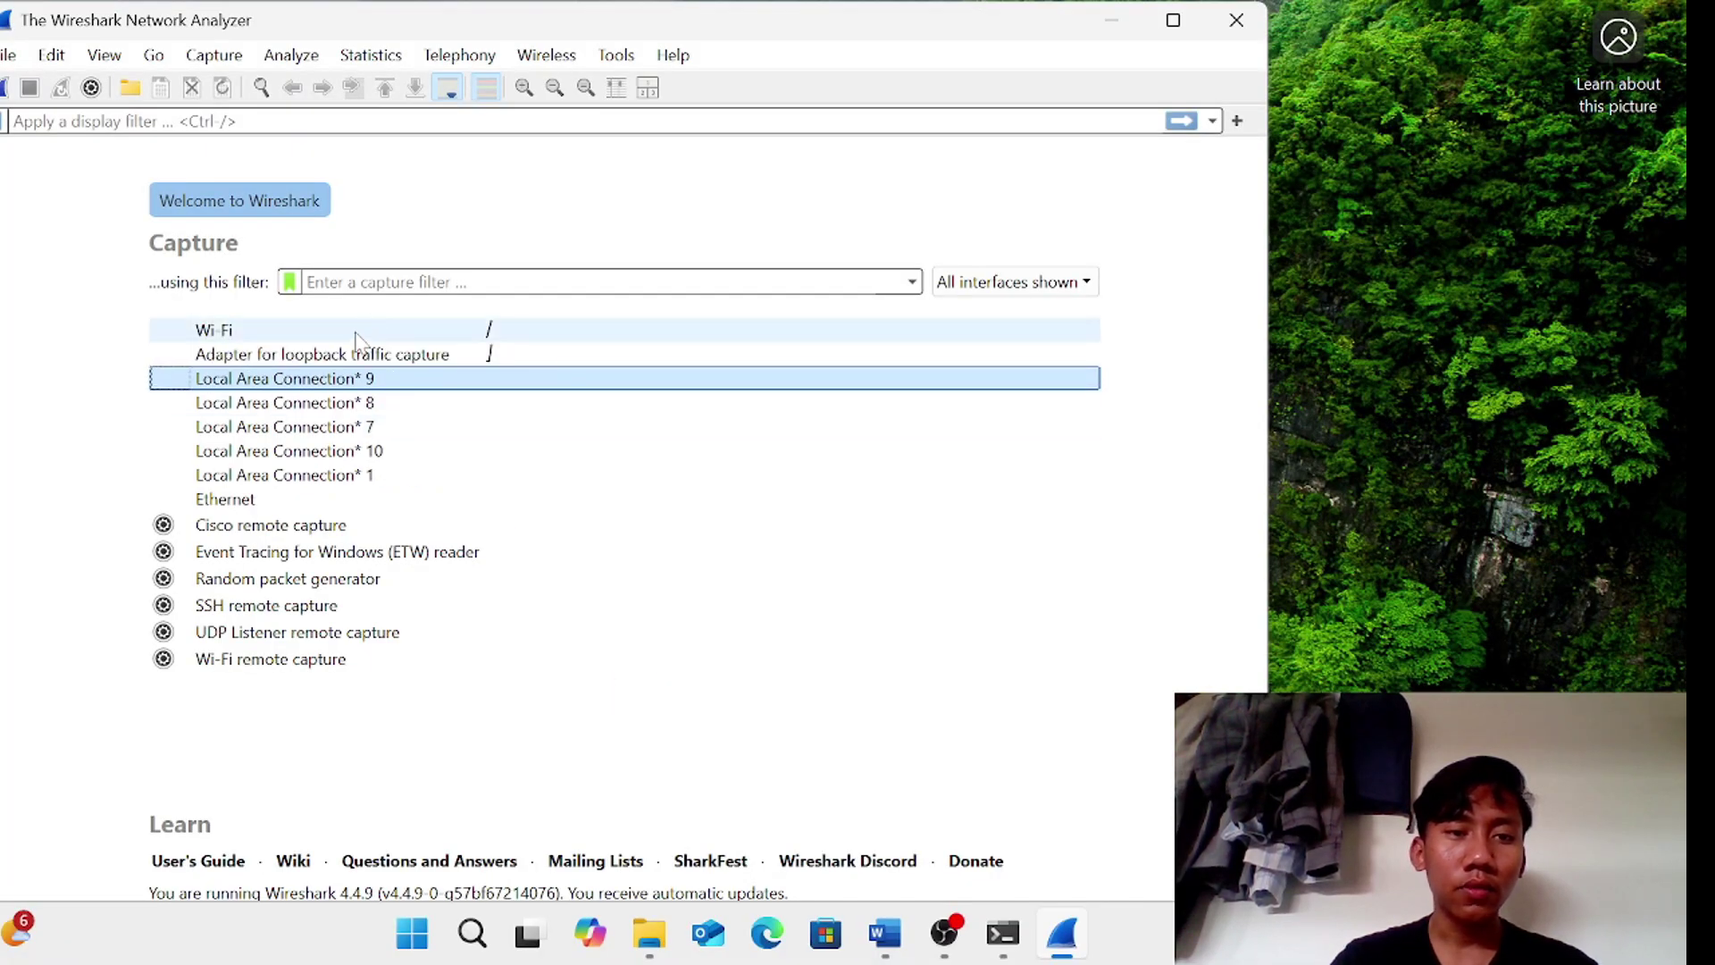
double_click(356, 335)
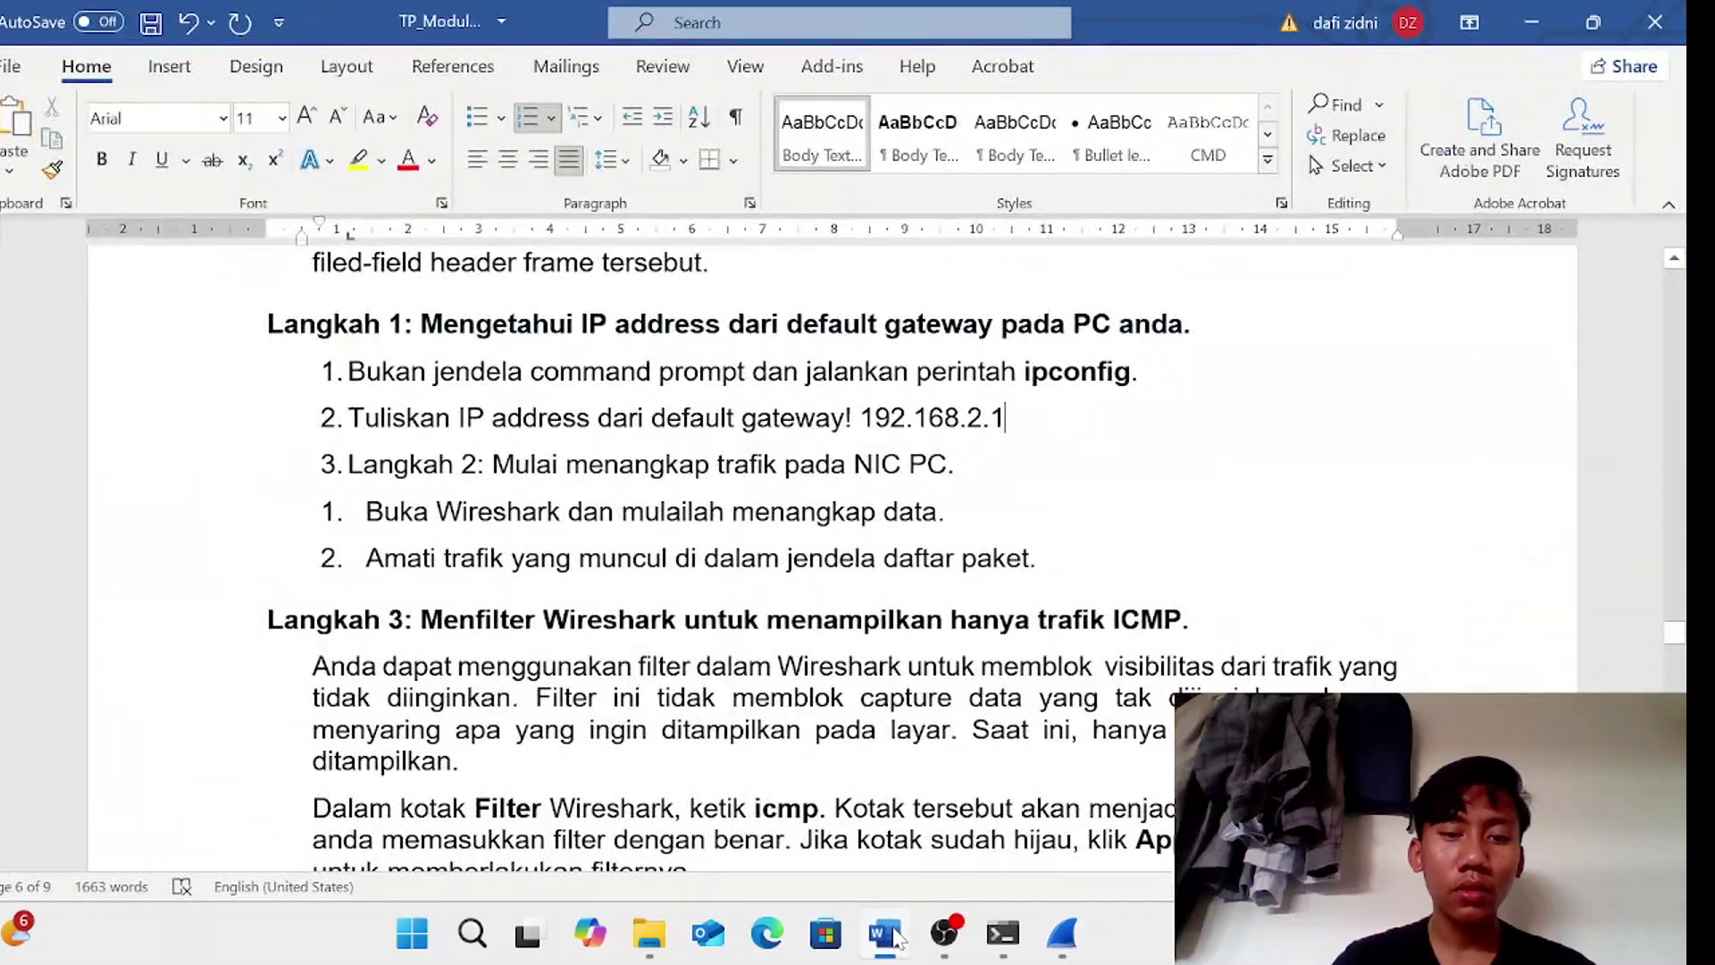
click(1063, 936)
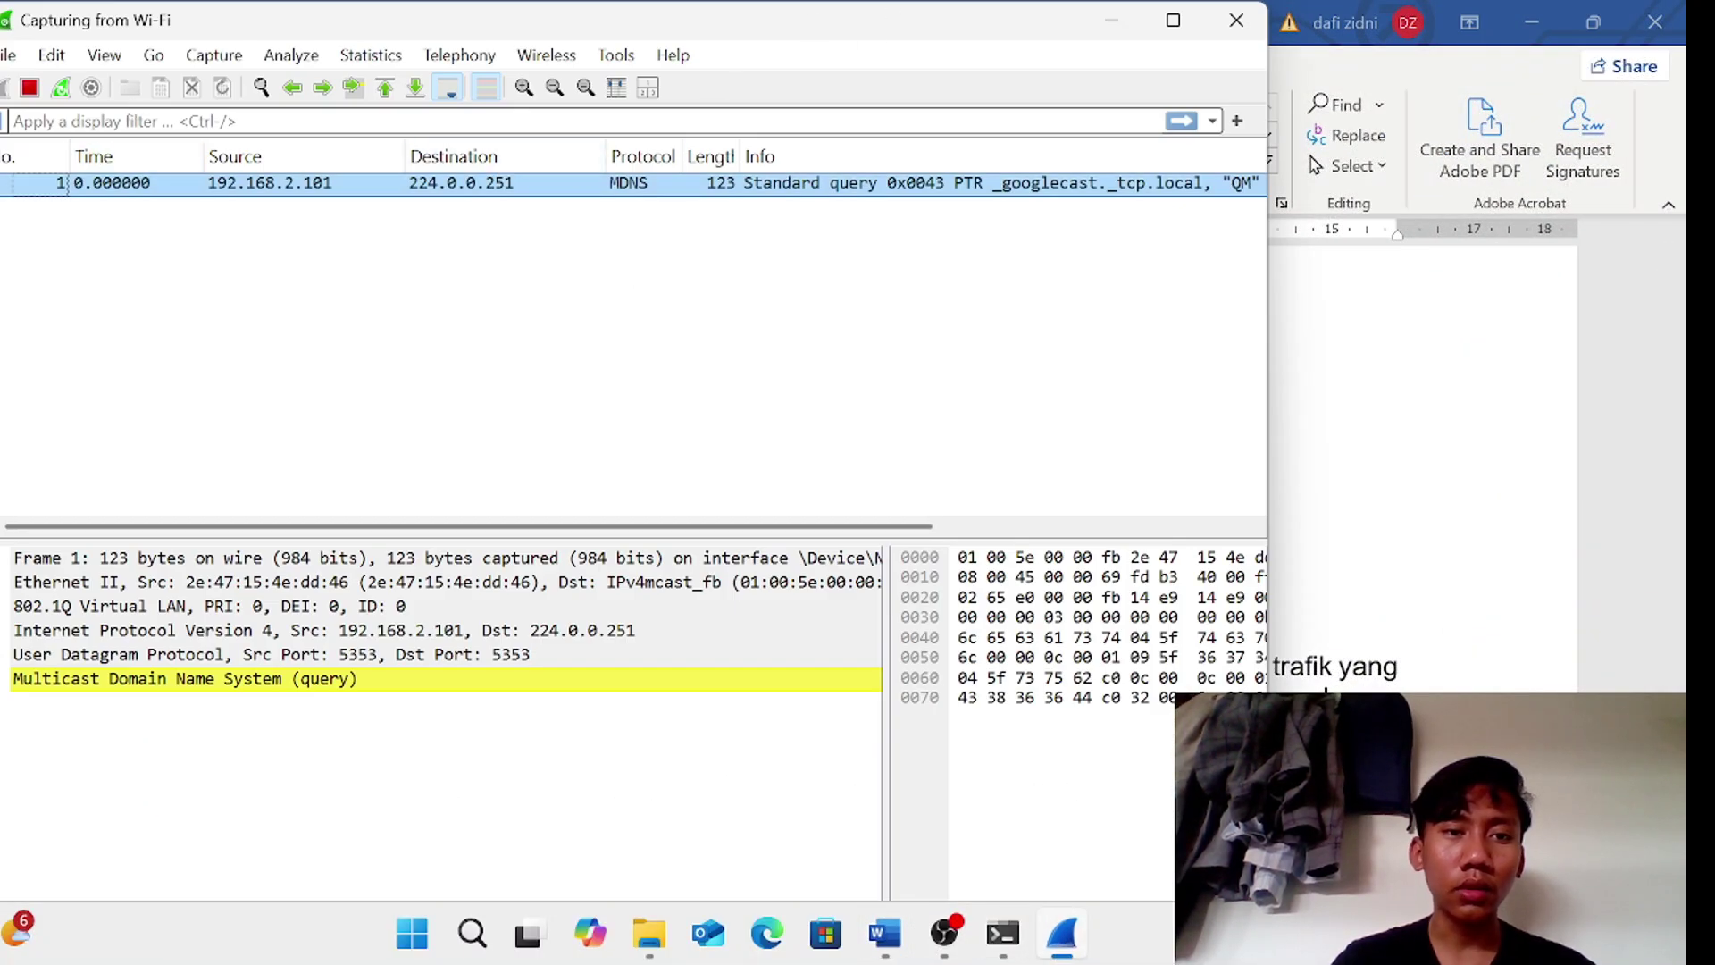
text(icmp)
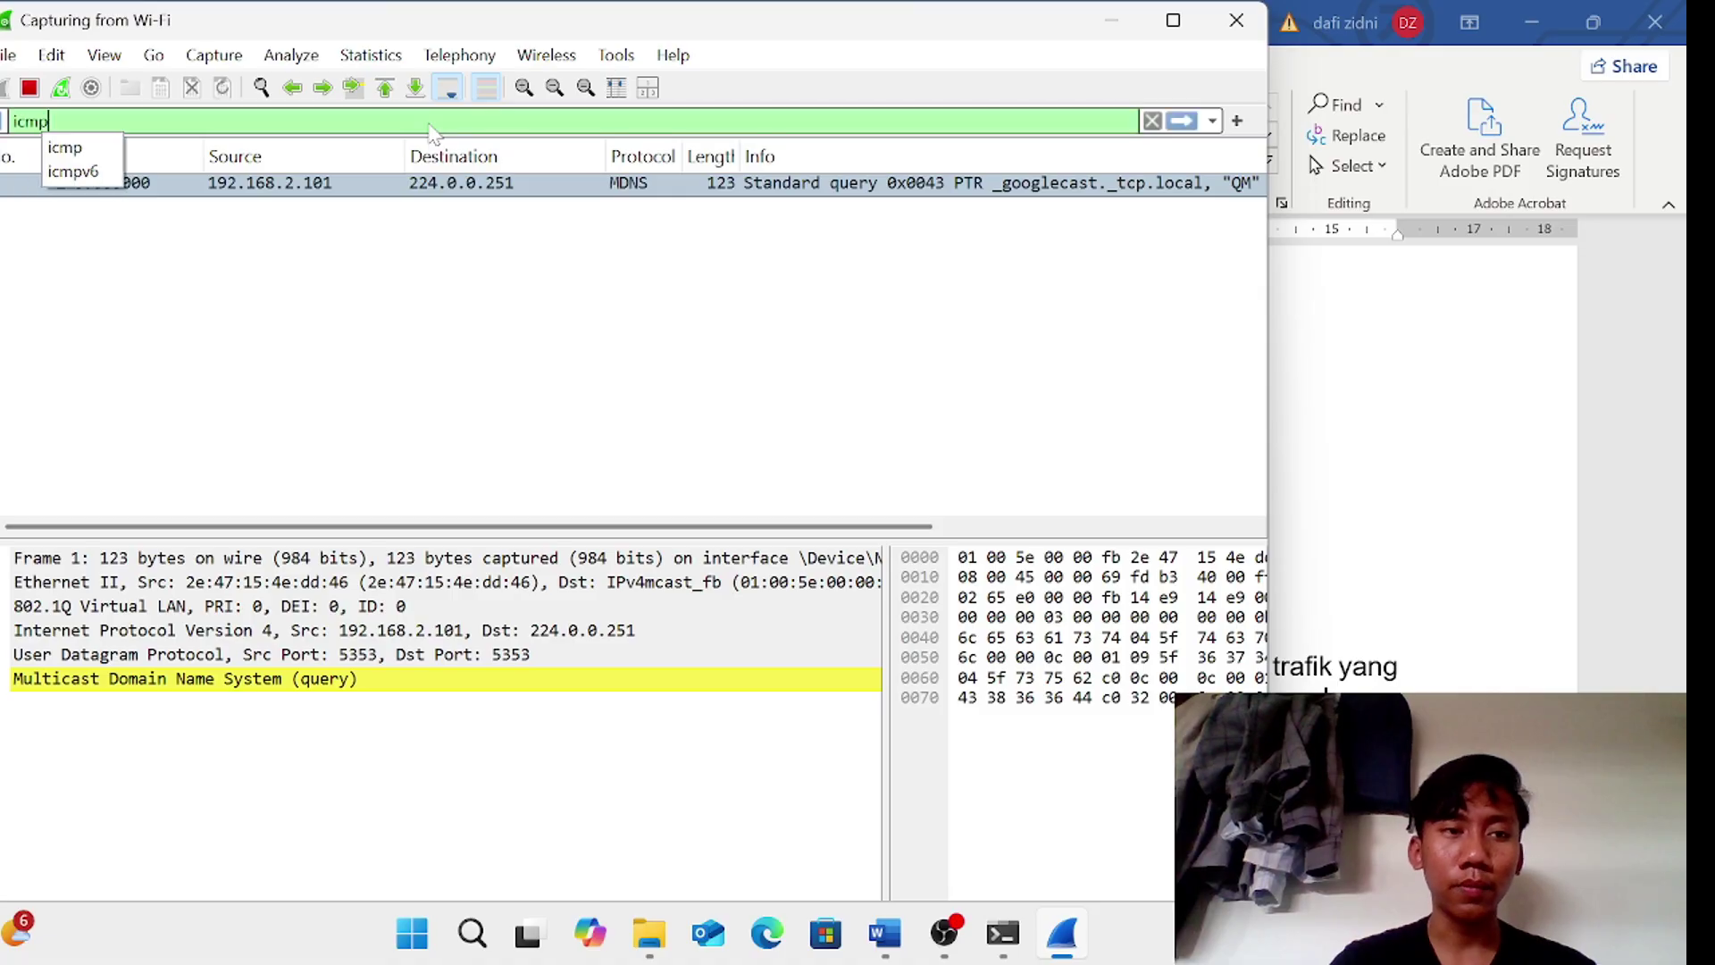
key(Return)
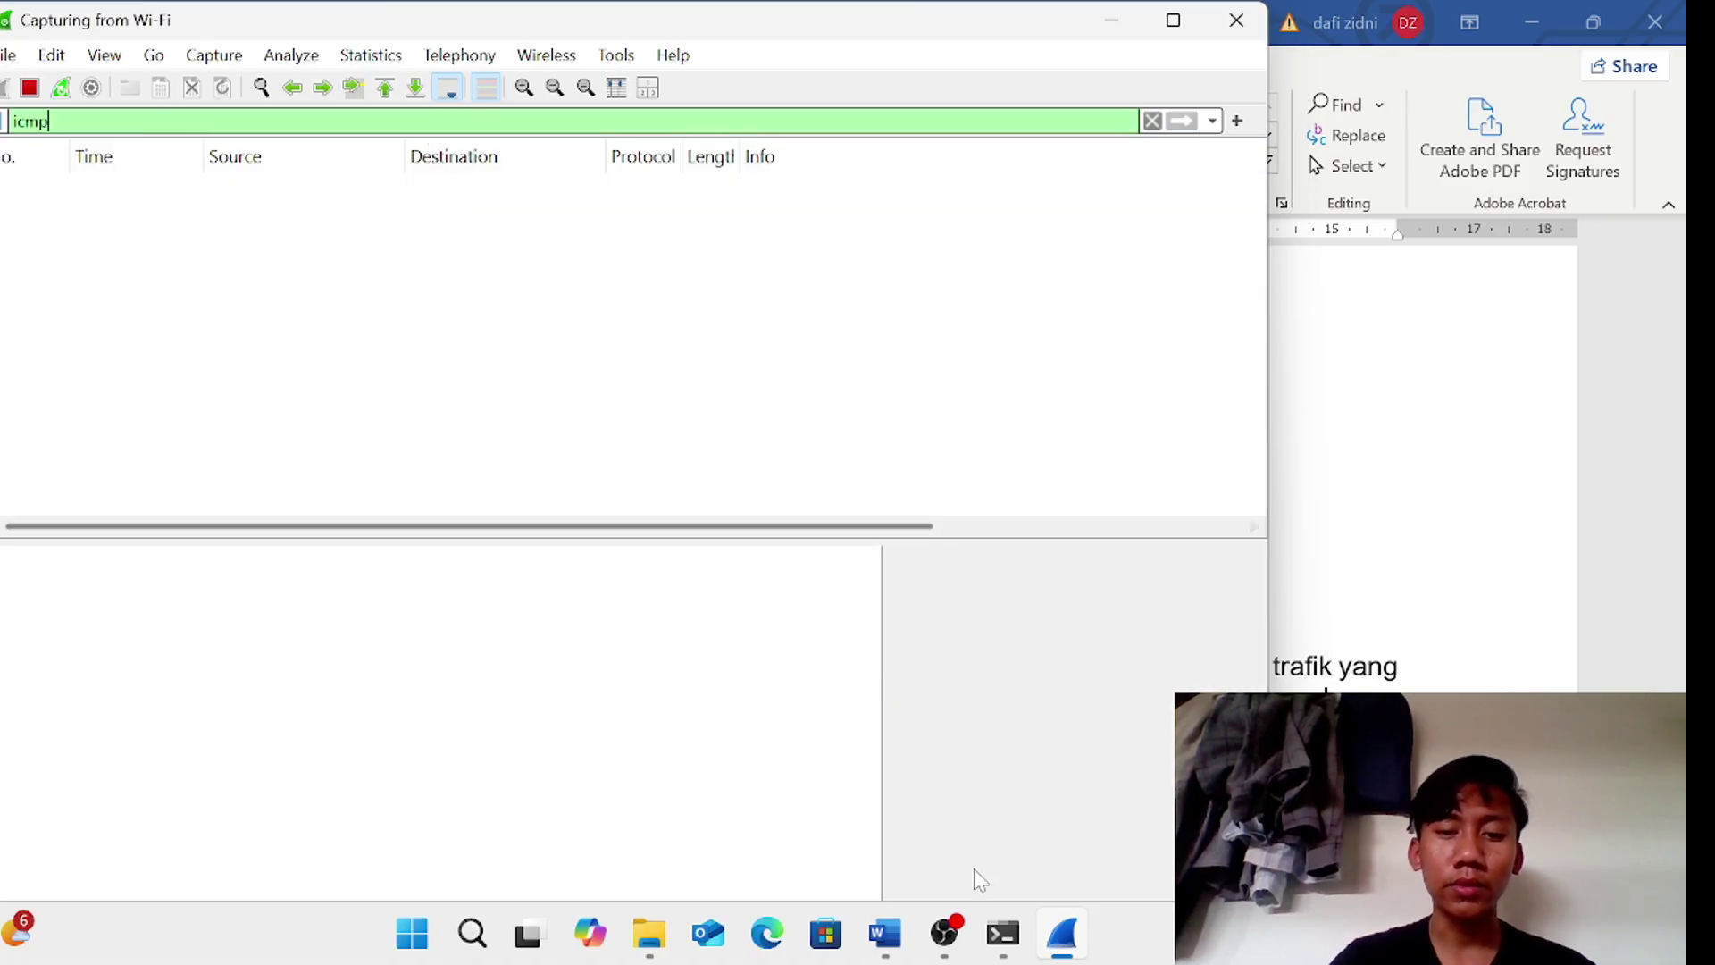
- Switch to the Command Prompt, ping the default gateway 192.168.2.1, and minimize the window
click(1003, 956)
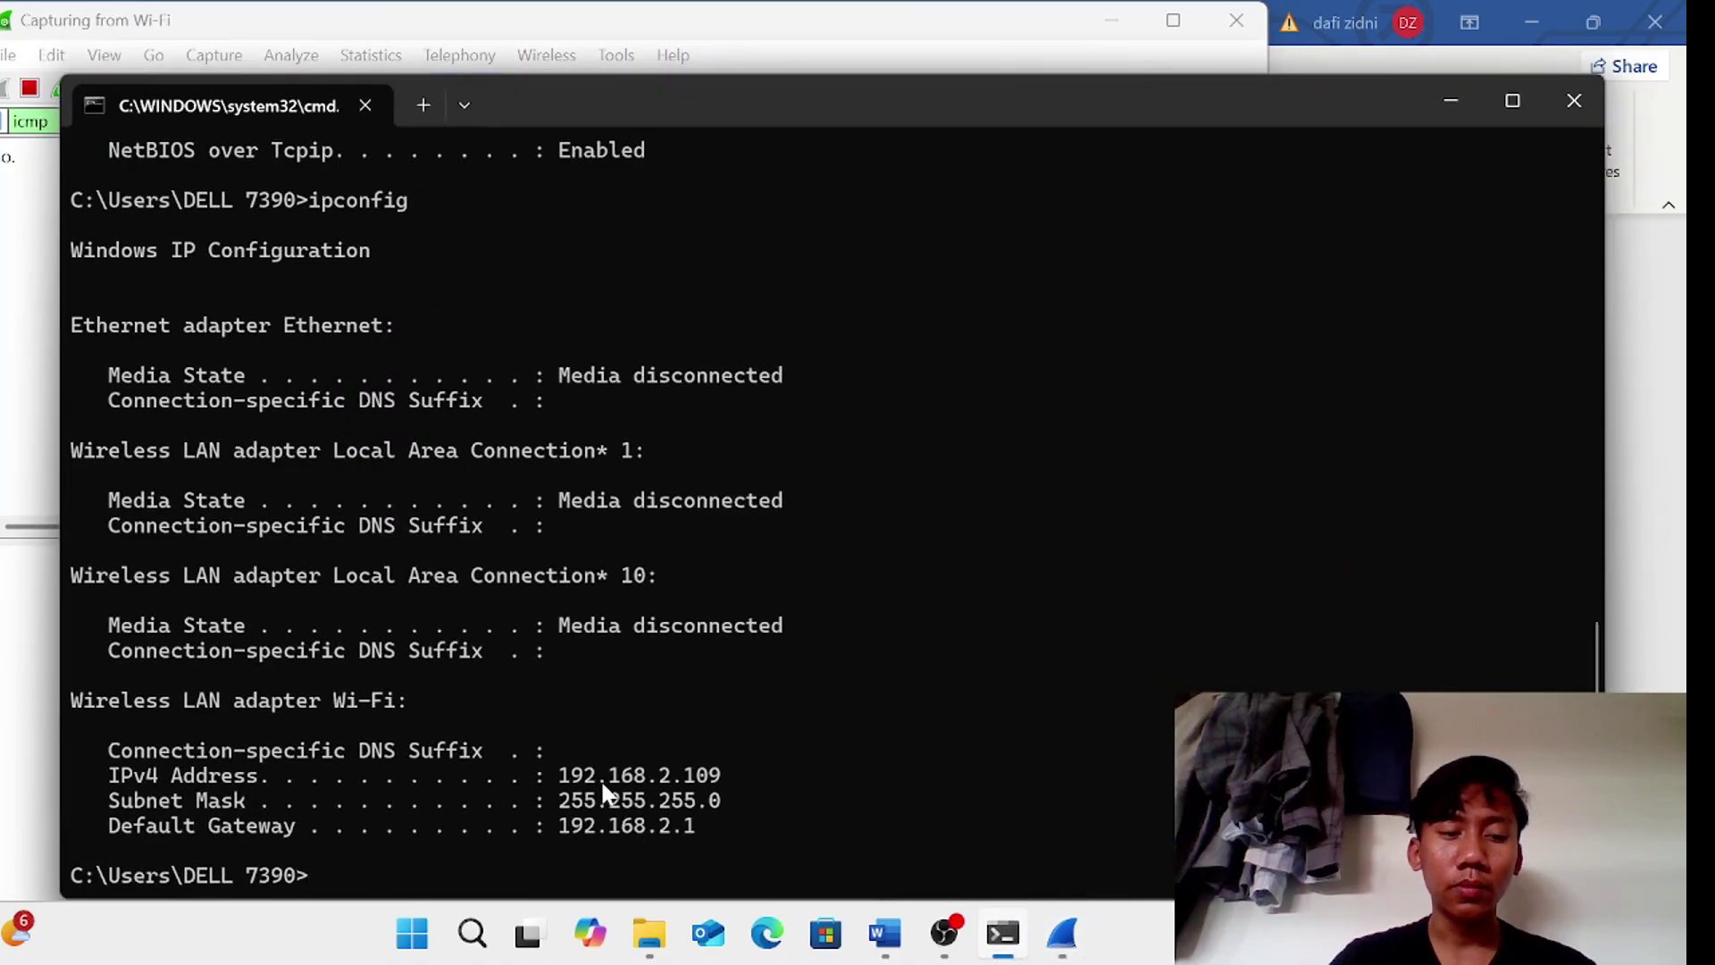
text(i)
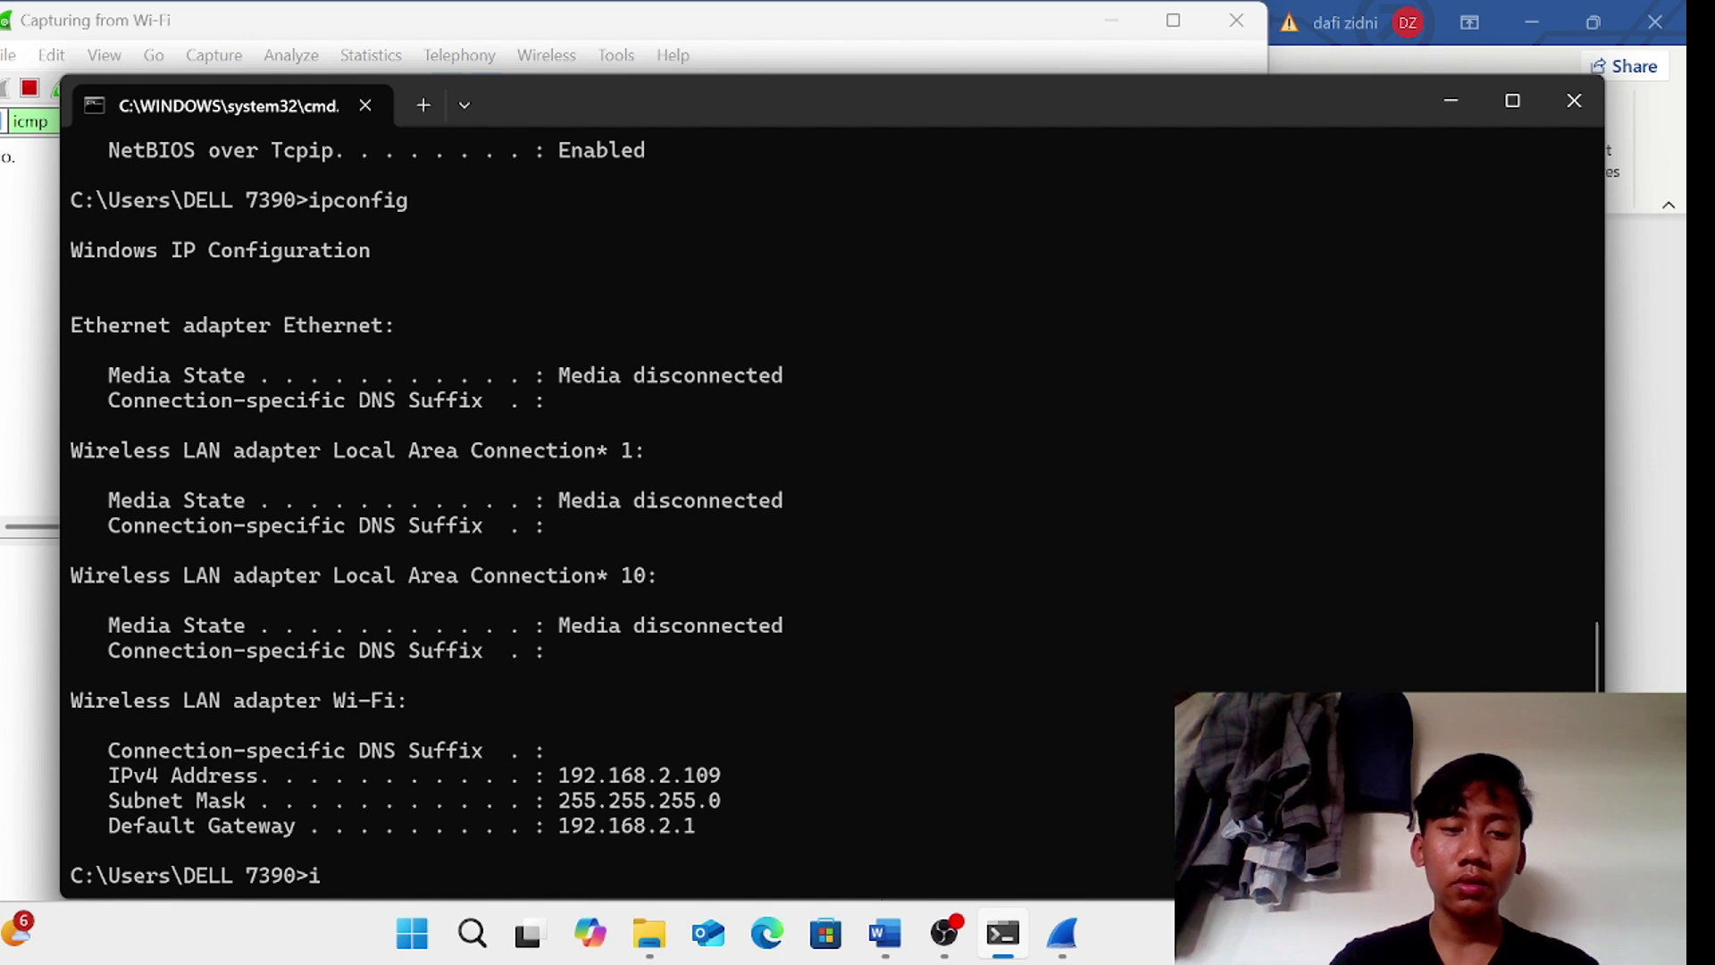
key(BackSpace)
text(ping)
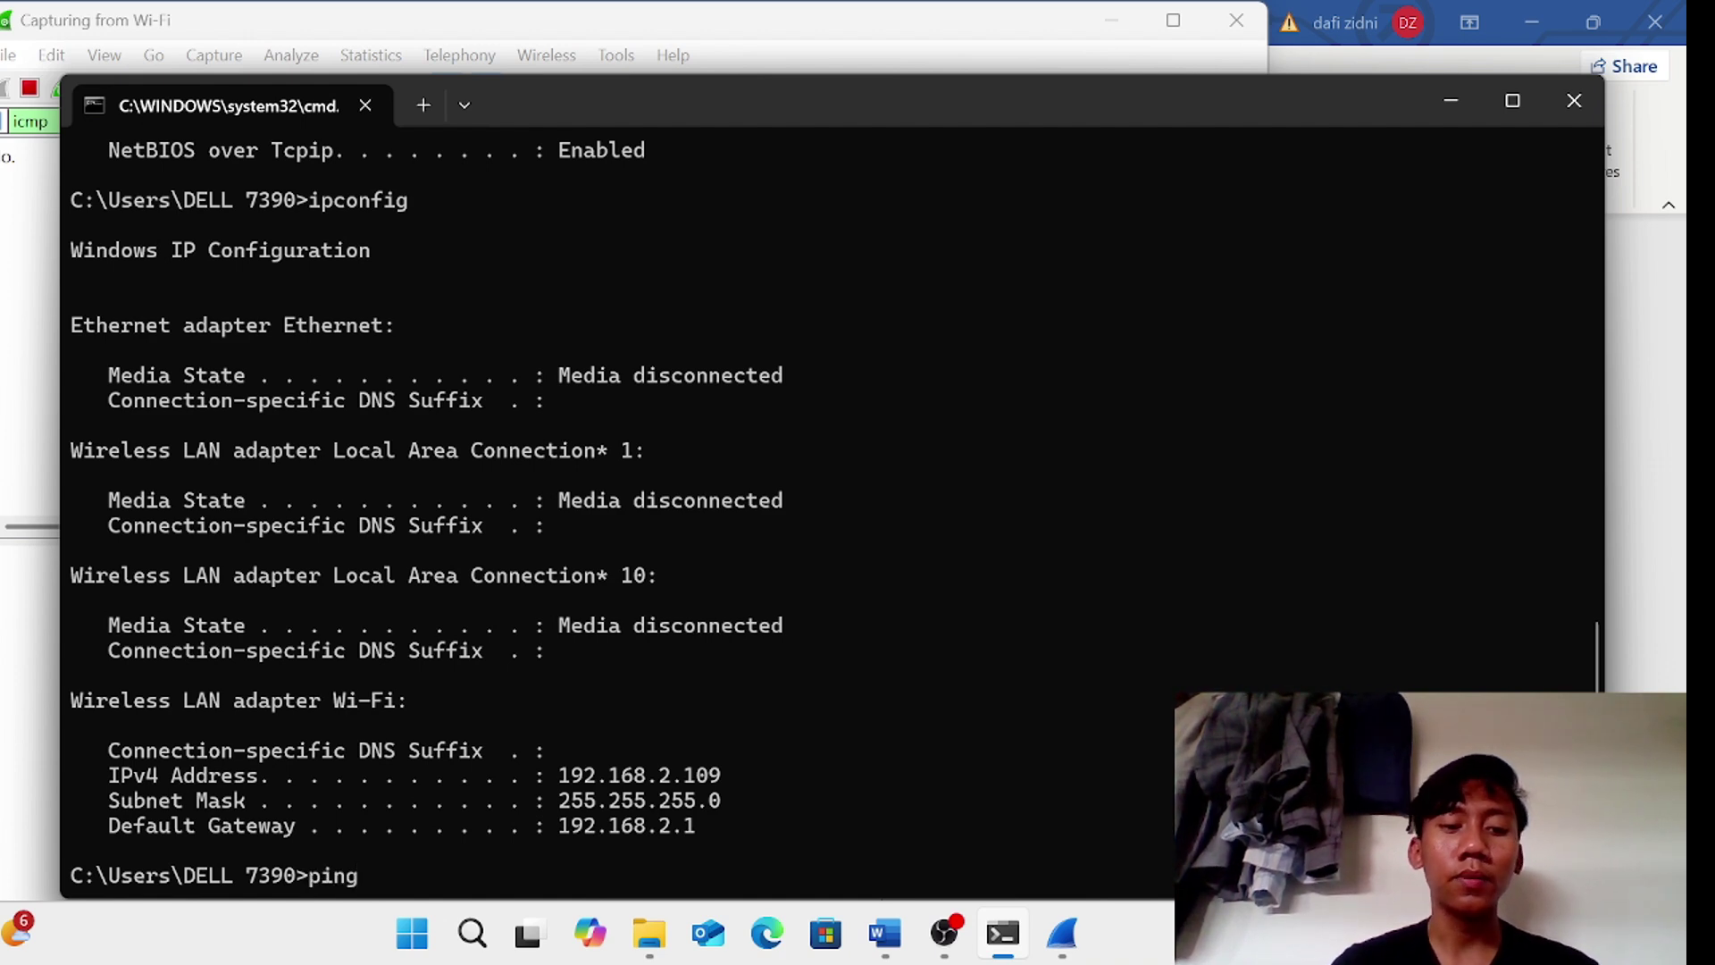
text( 10)
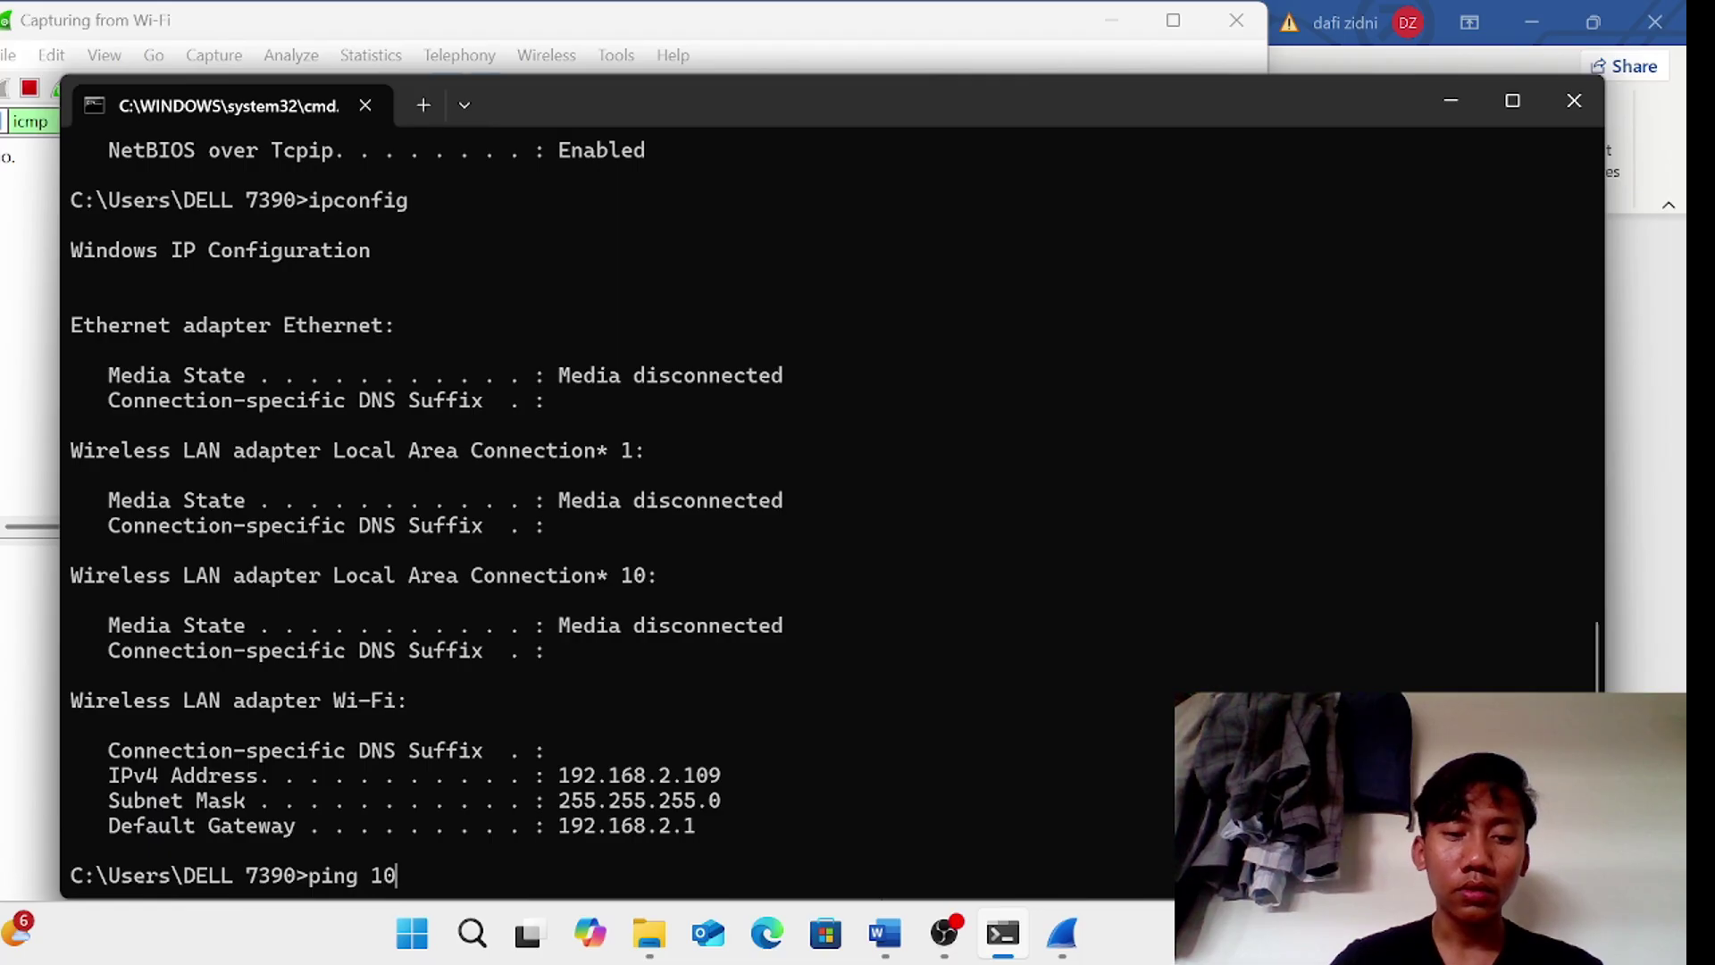
key(BackSpace)
text(92.)
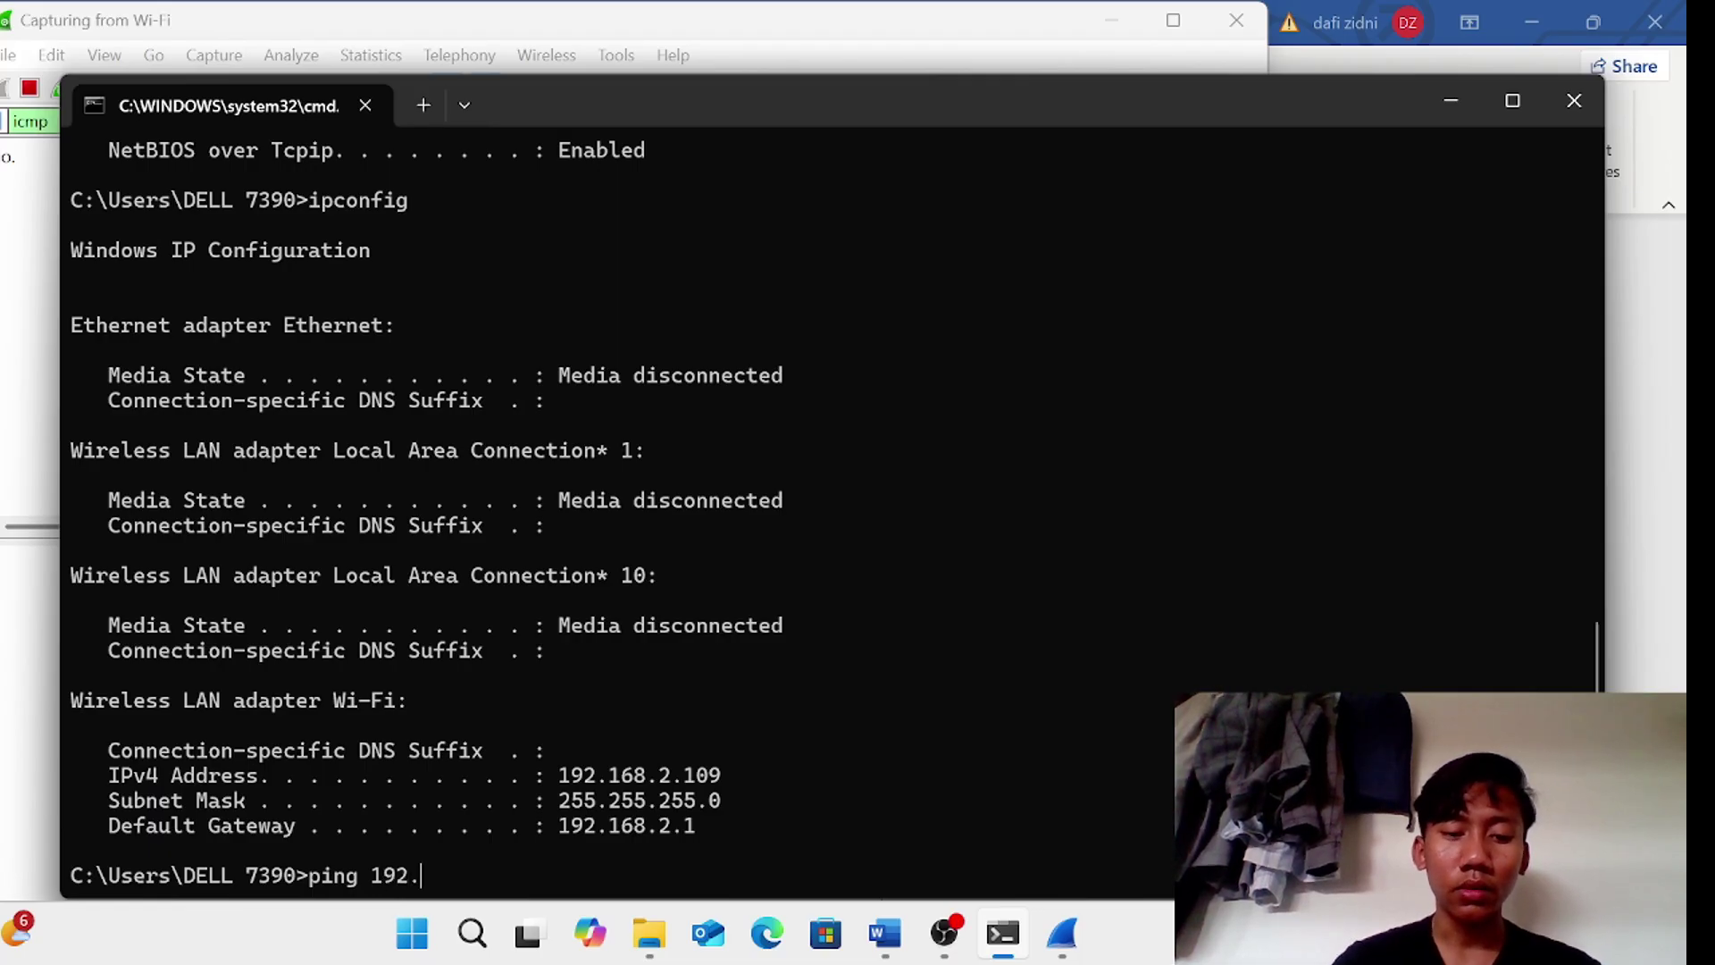
text(1)
text(68)
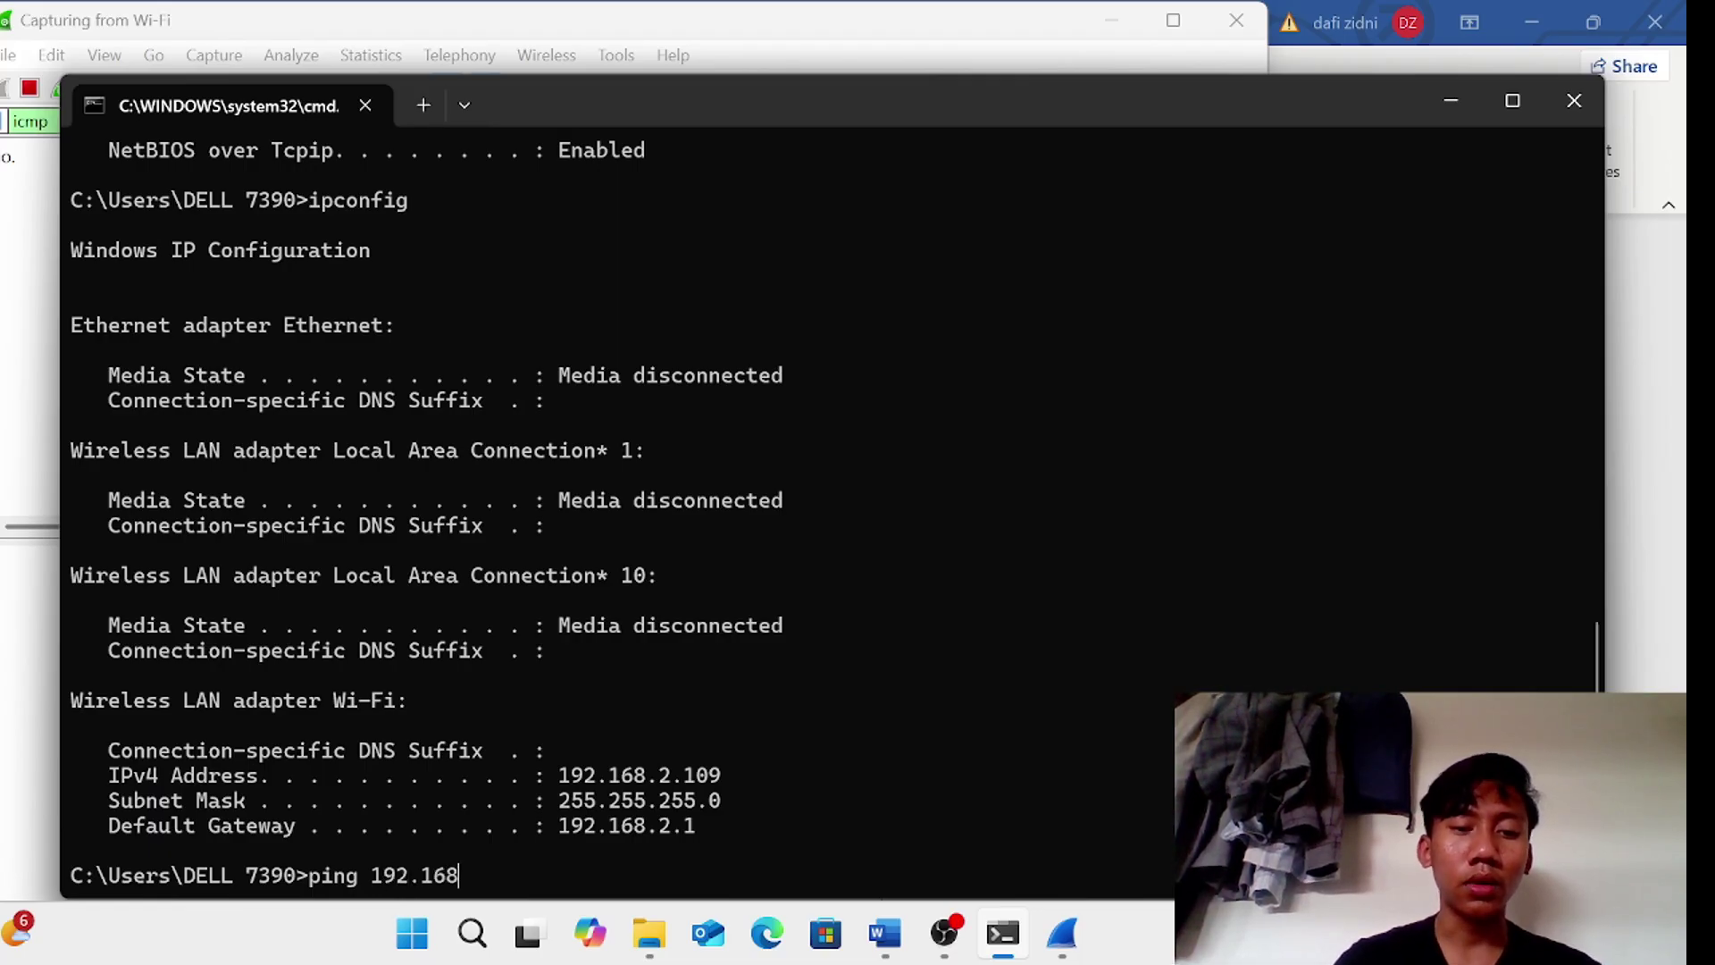
text(.2.1)
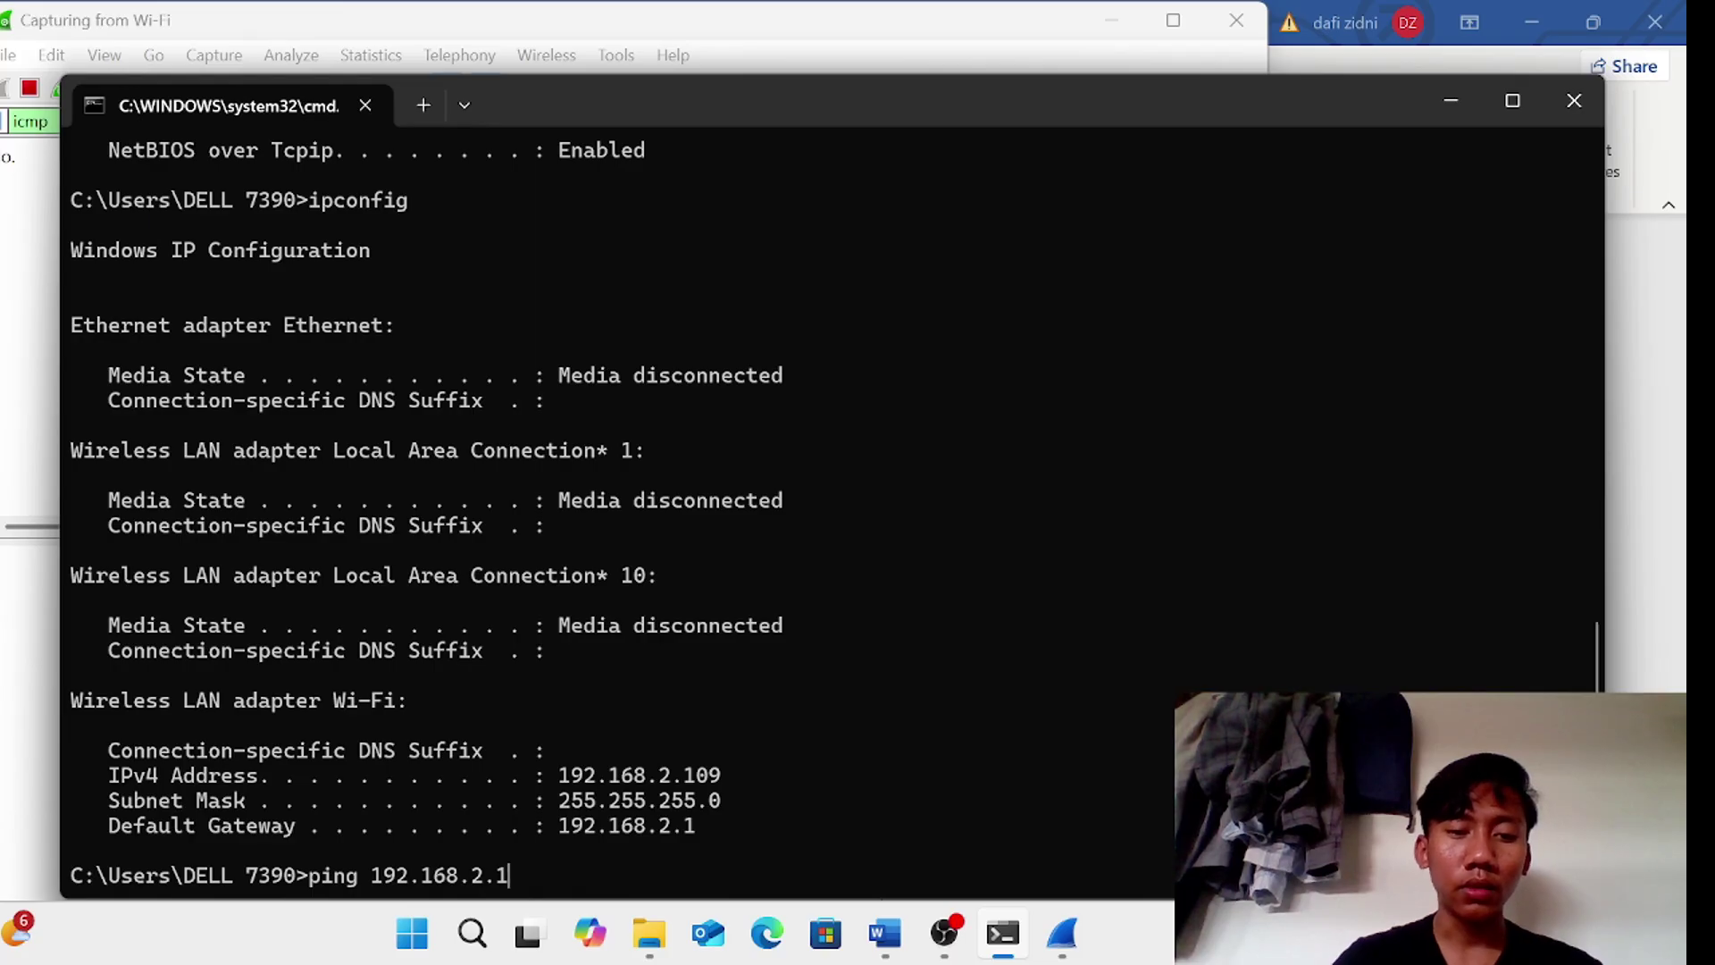
key(Return)
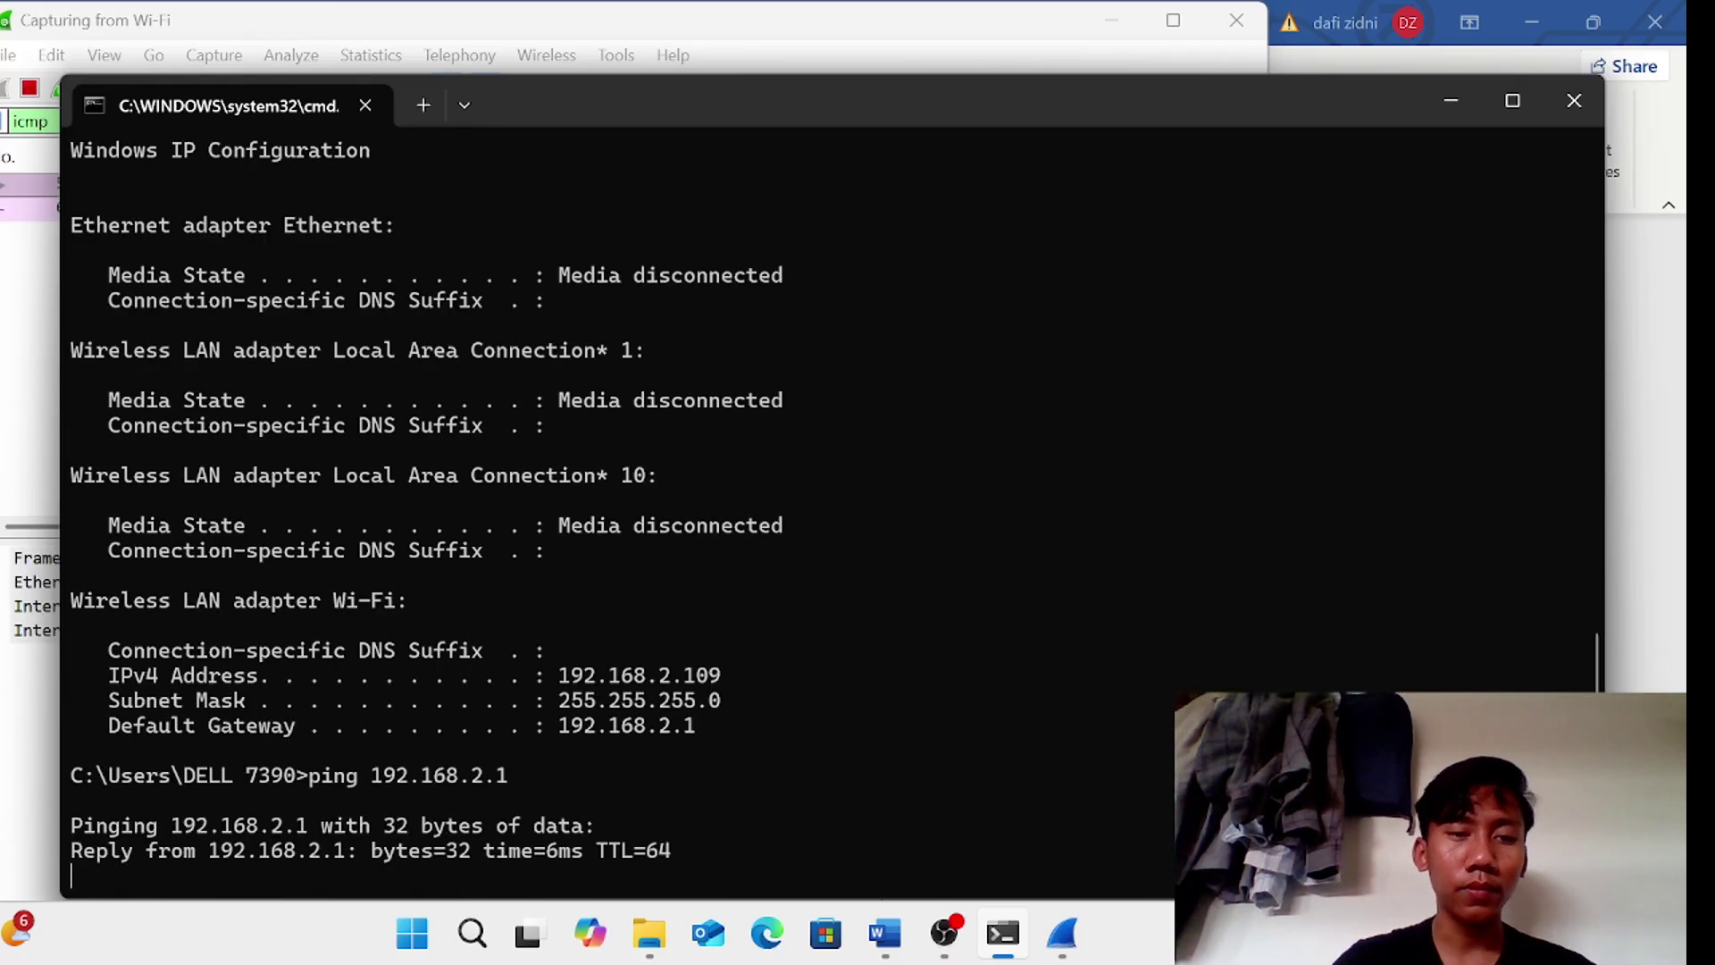
click(1456, 101)
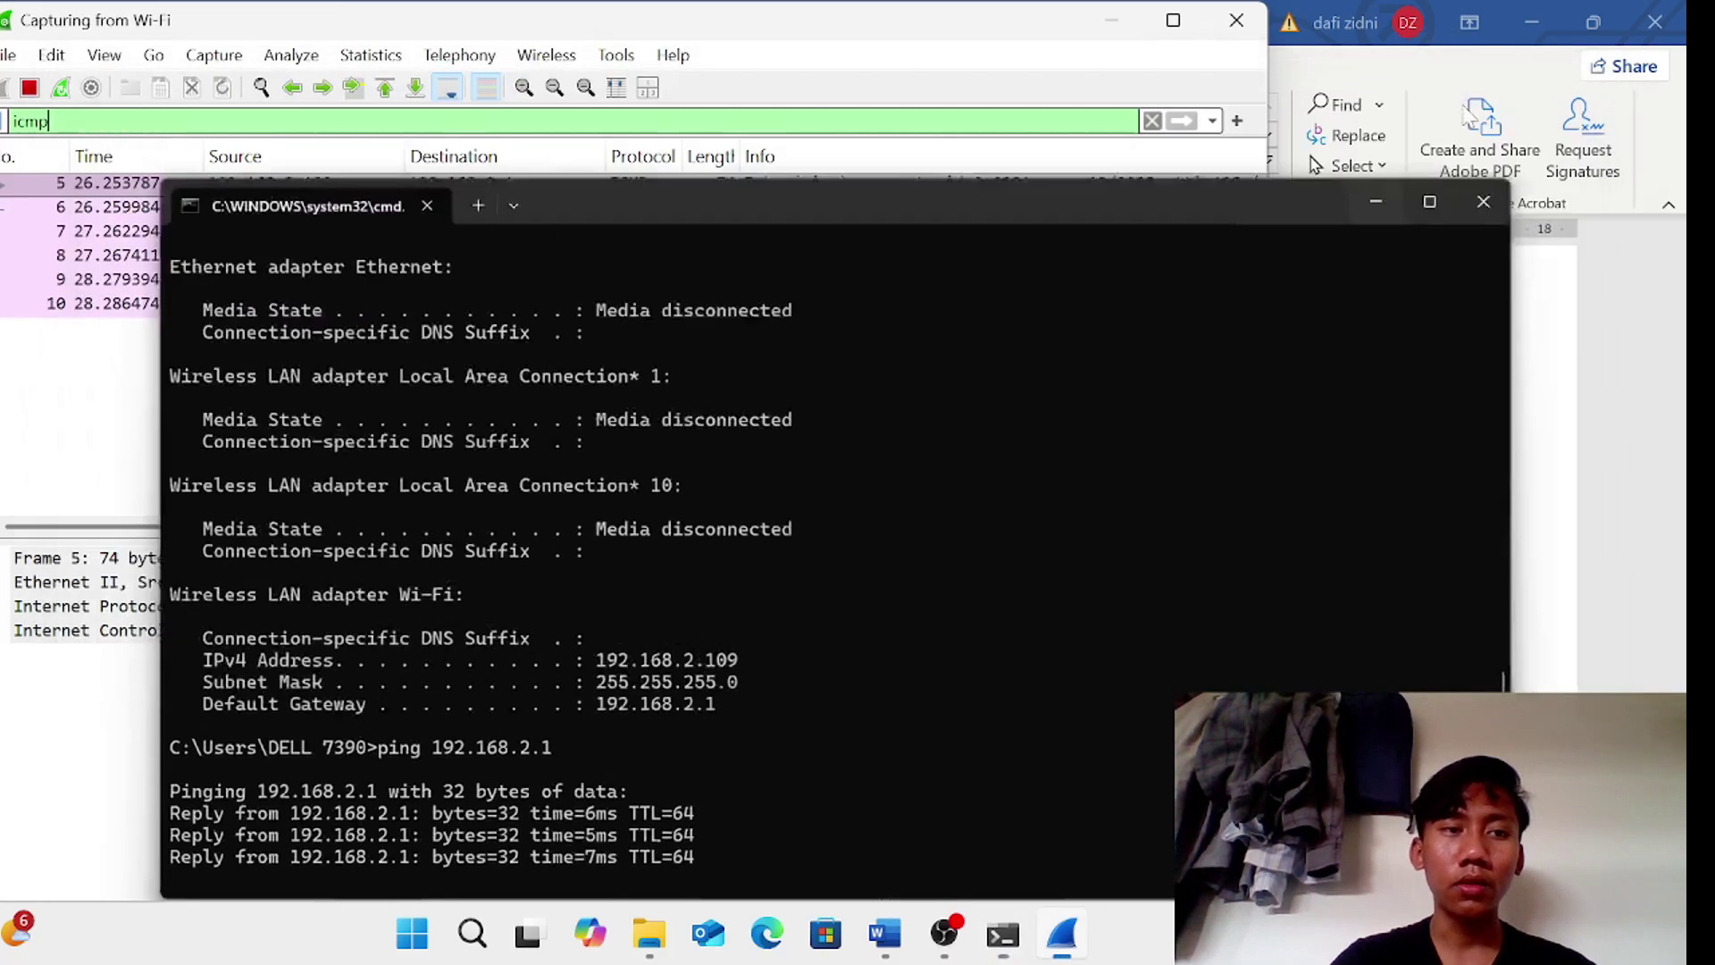
- Read the Word report from Langkah 3 through the next Pertanyaan questions and check the captured ICMP packets in Wireshark
click(1118, 19)
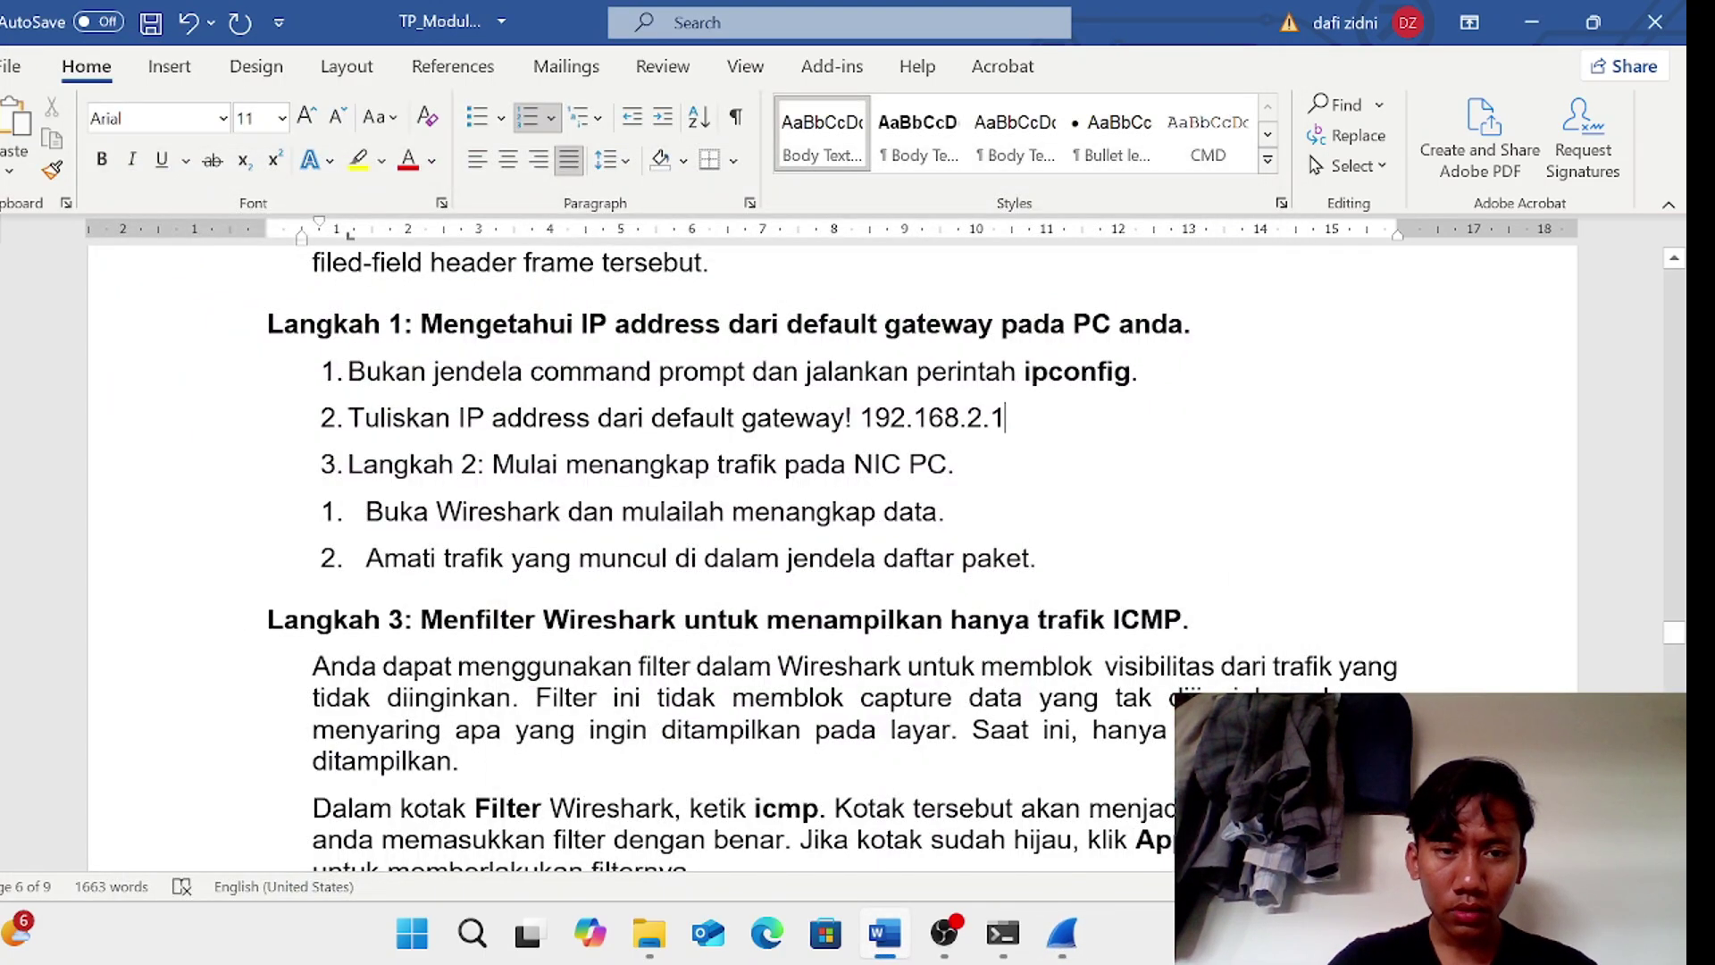
scroll(831, 554, down, 2)
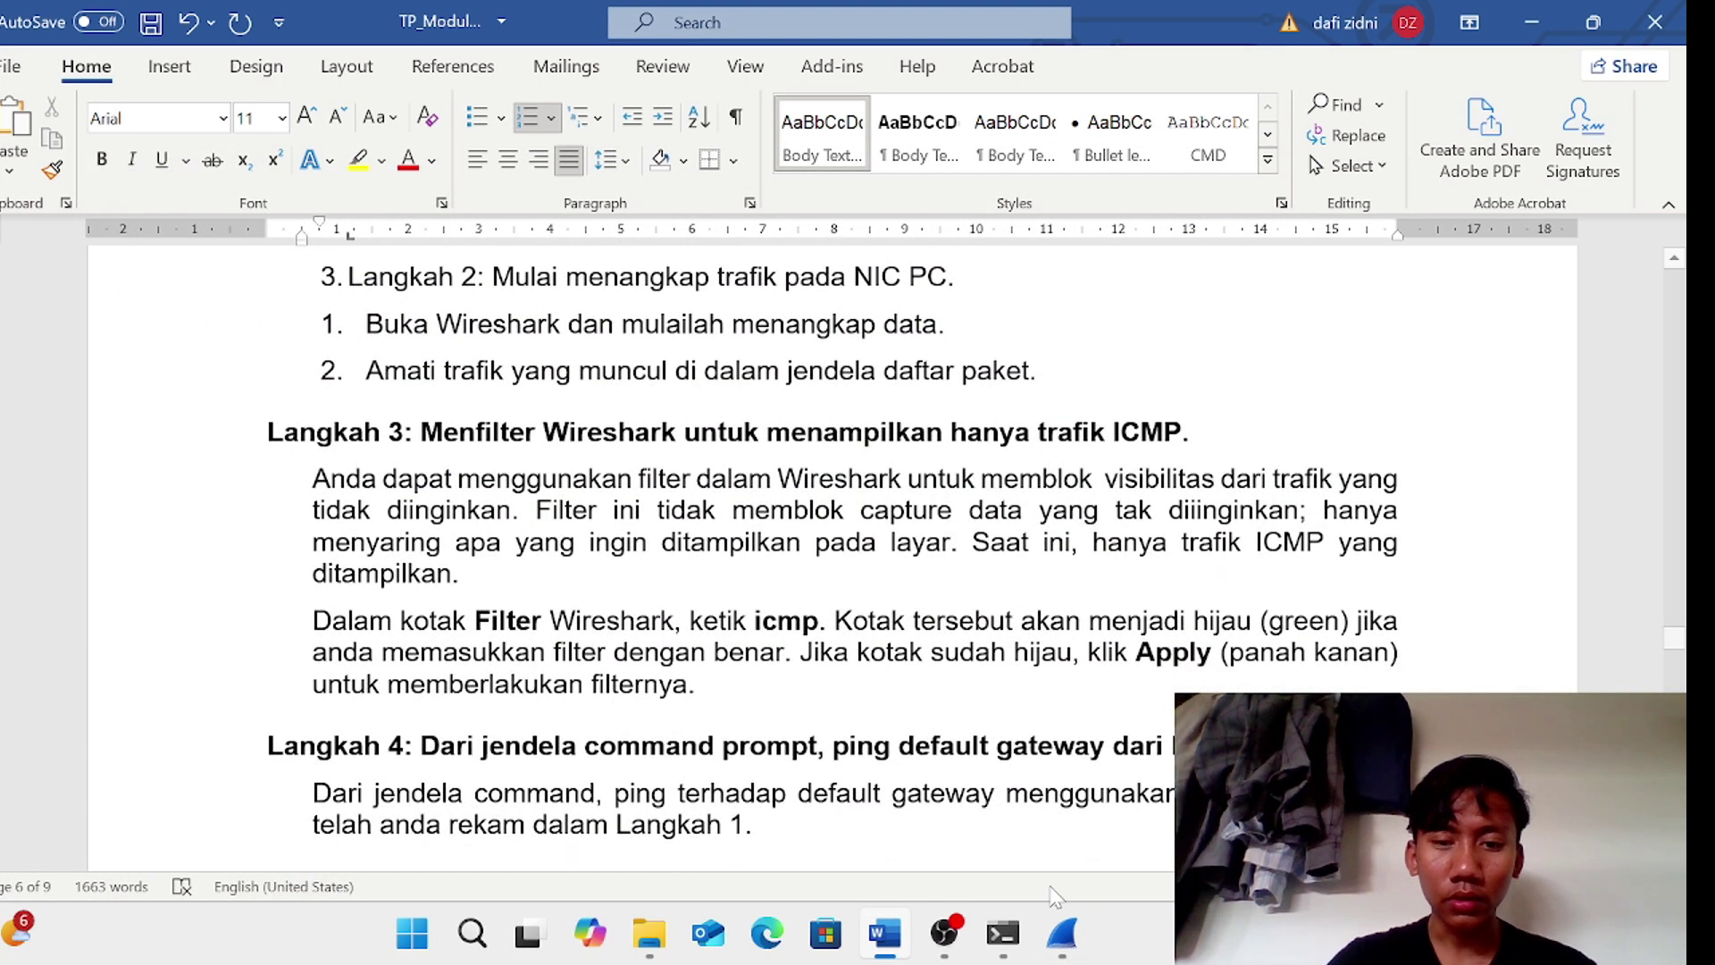
click(1062, 933)
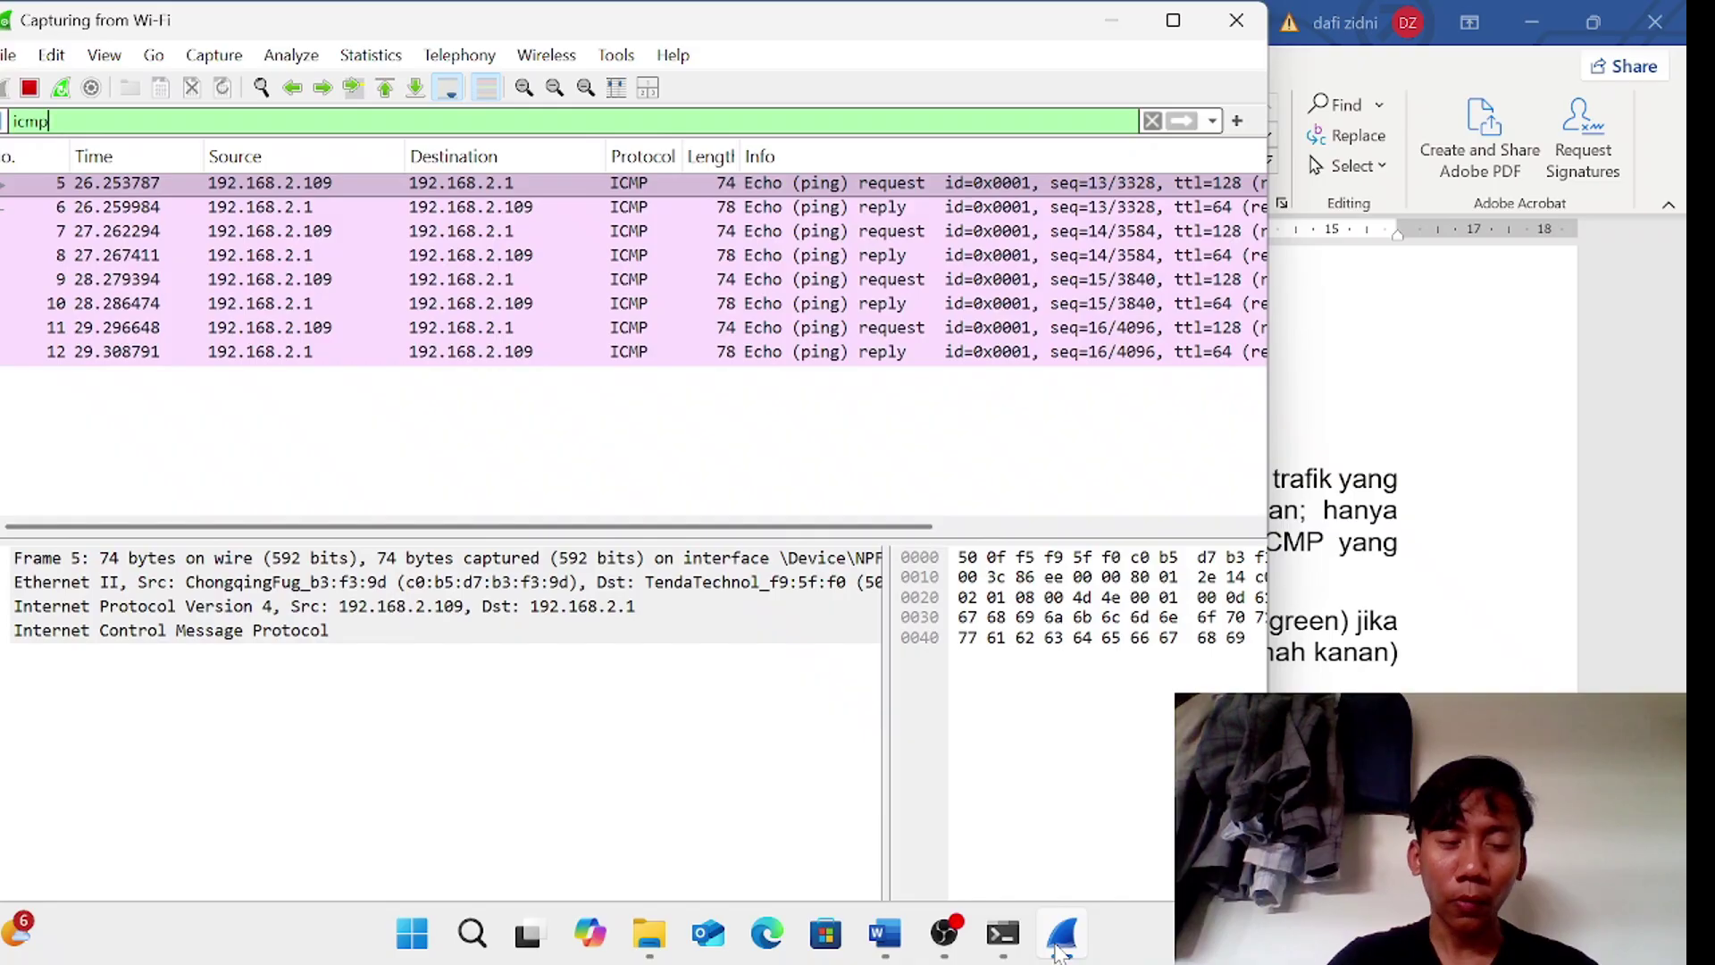
click(1060, 945)
scroll(830, 536, down, 10)
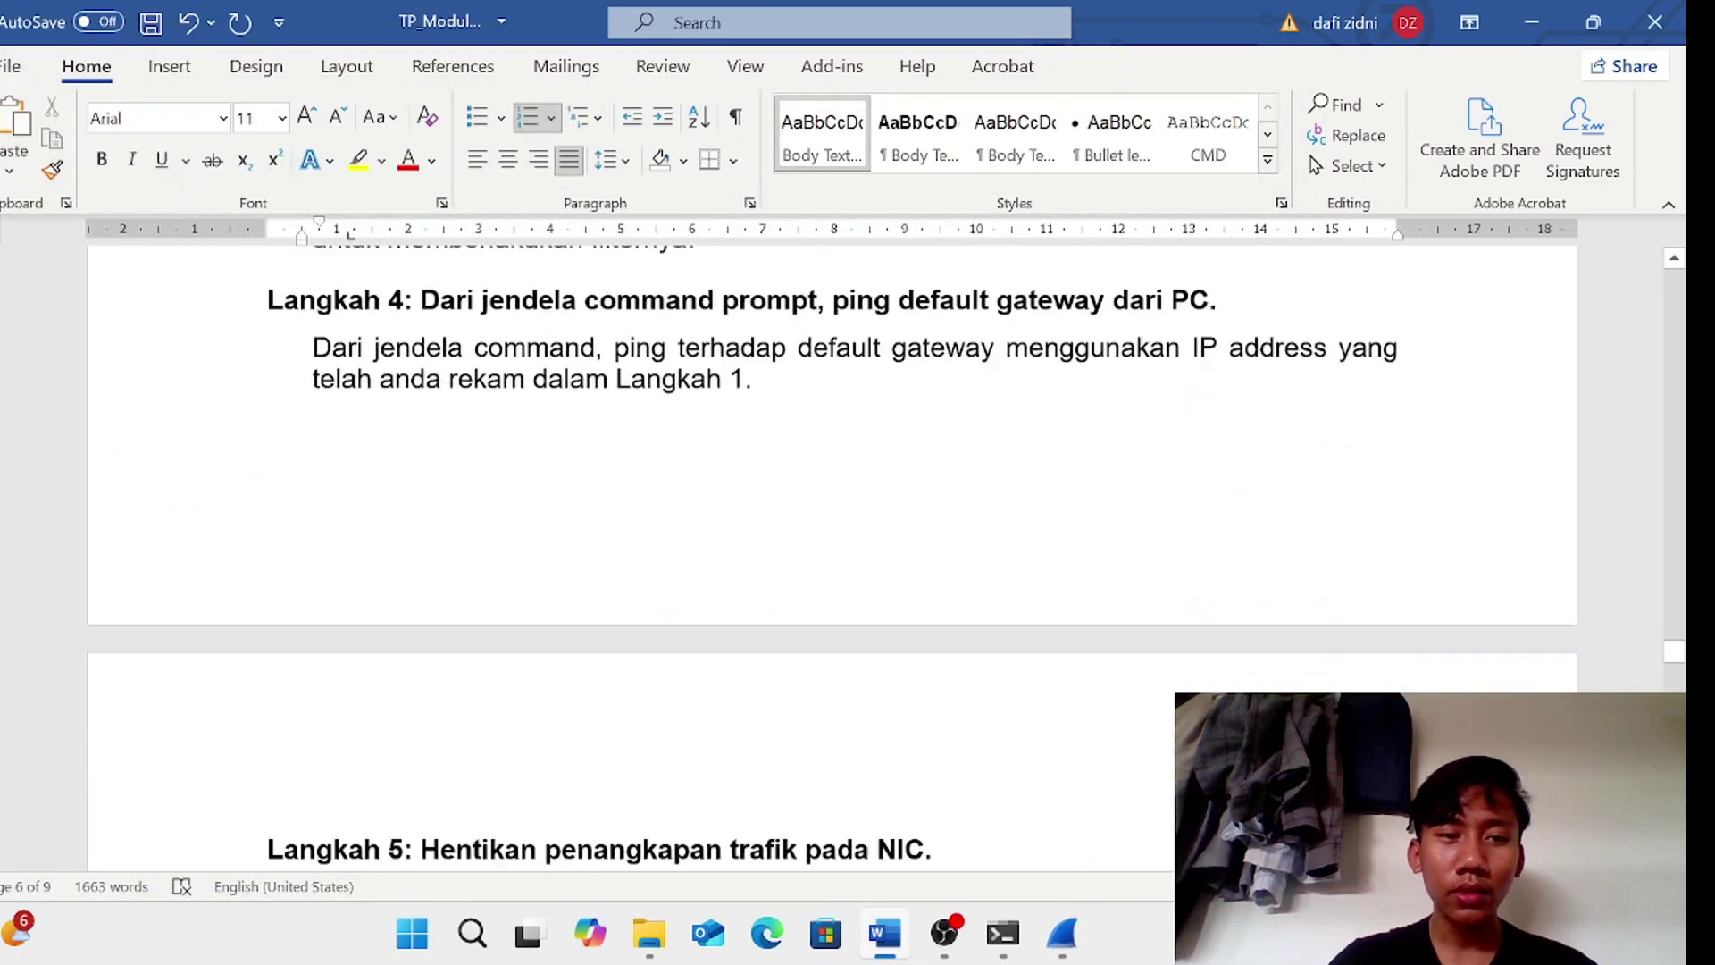
scroll(831, 536, down, 6)
scroll(831, 536, up, 3)
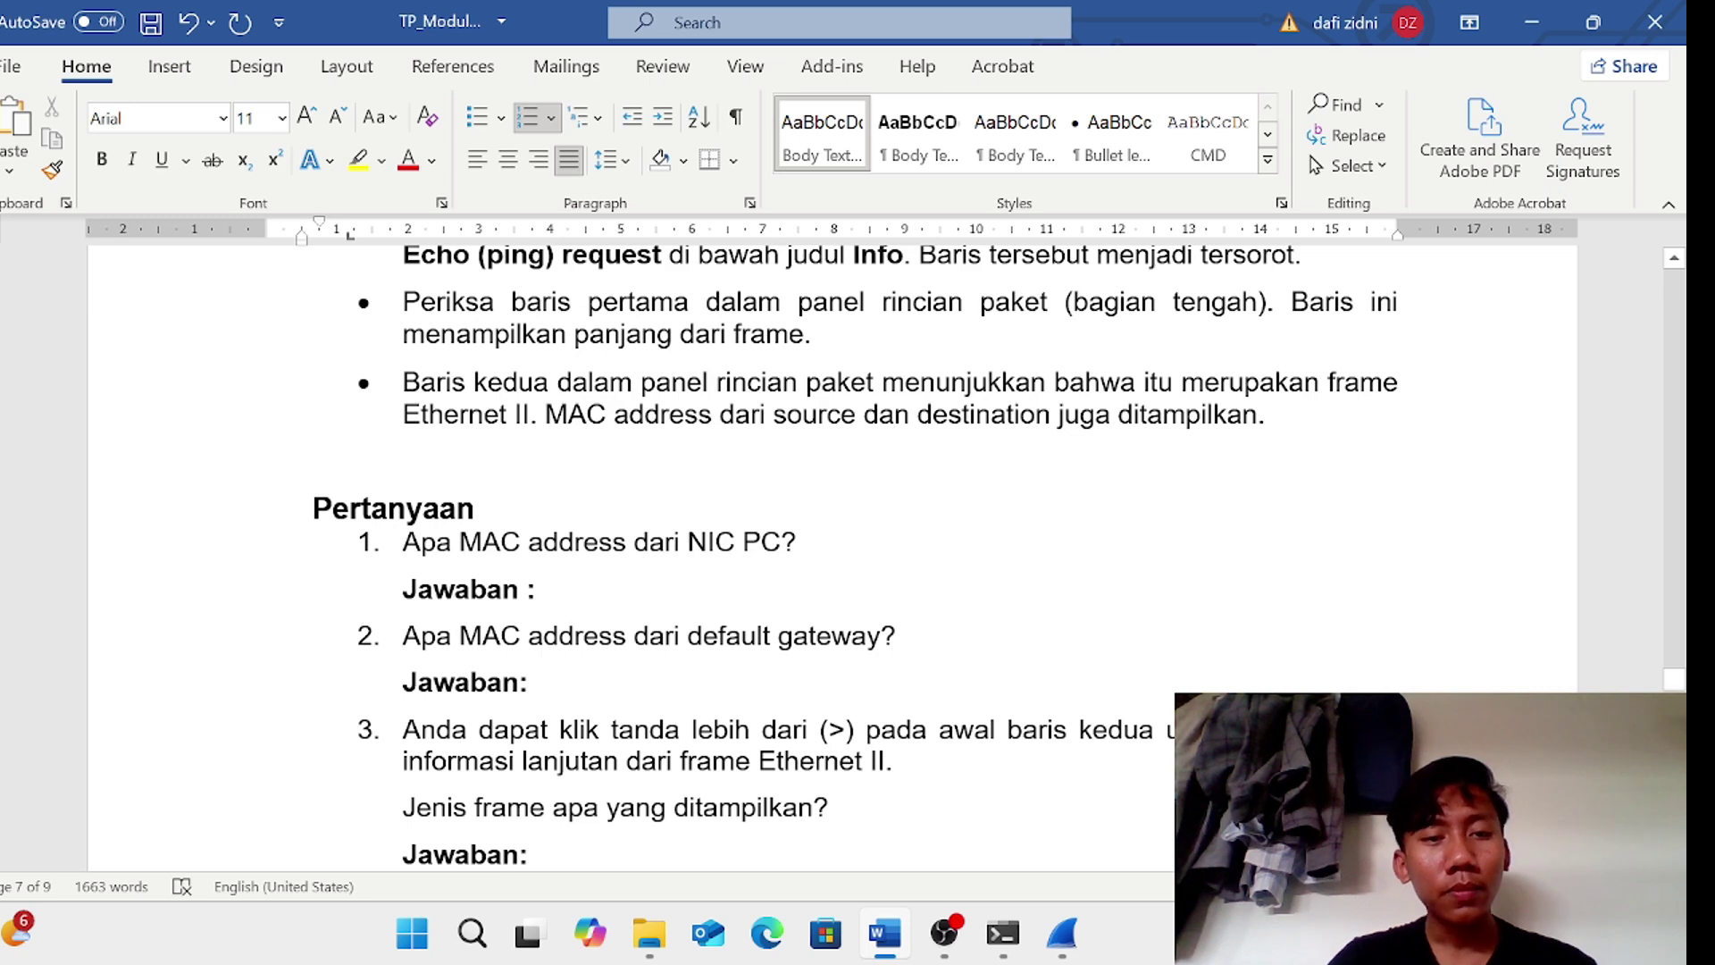
scroll(830, 536, up, 2)
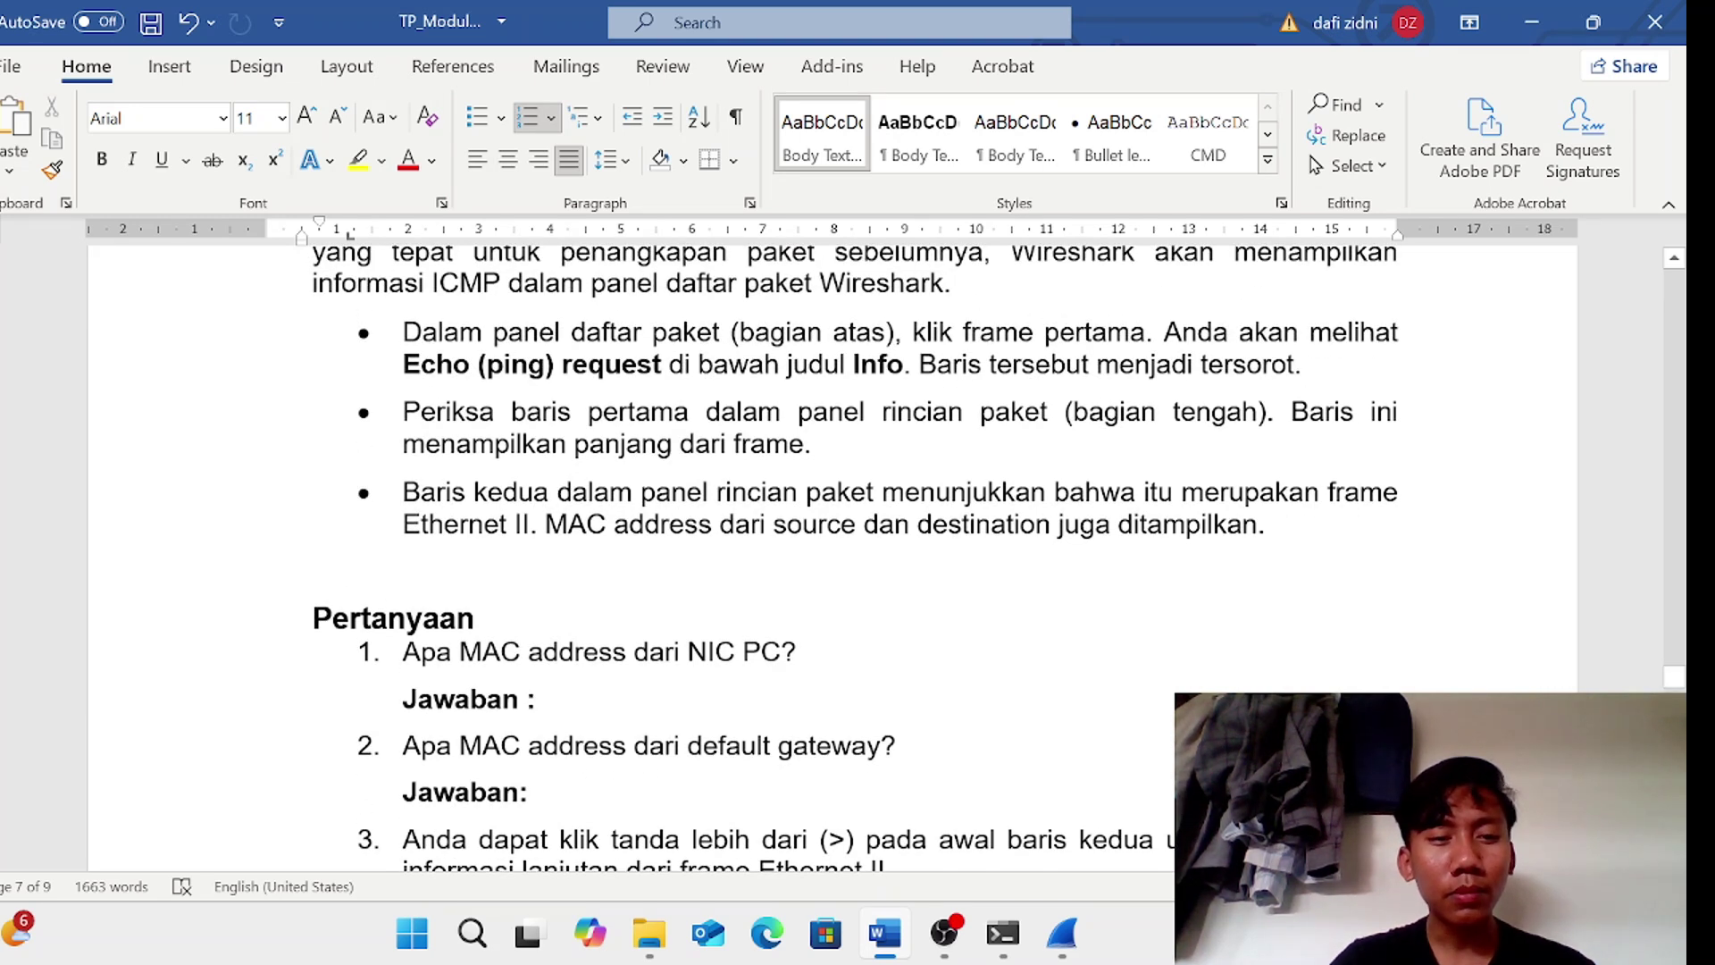
scroll(830, 536, down, 2)
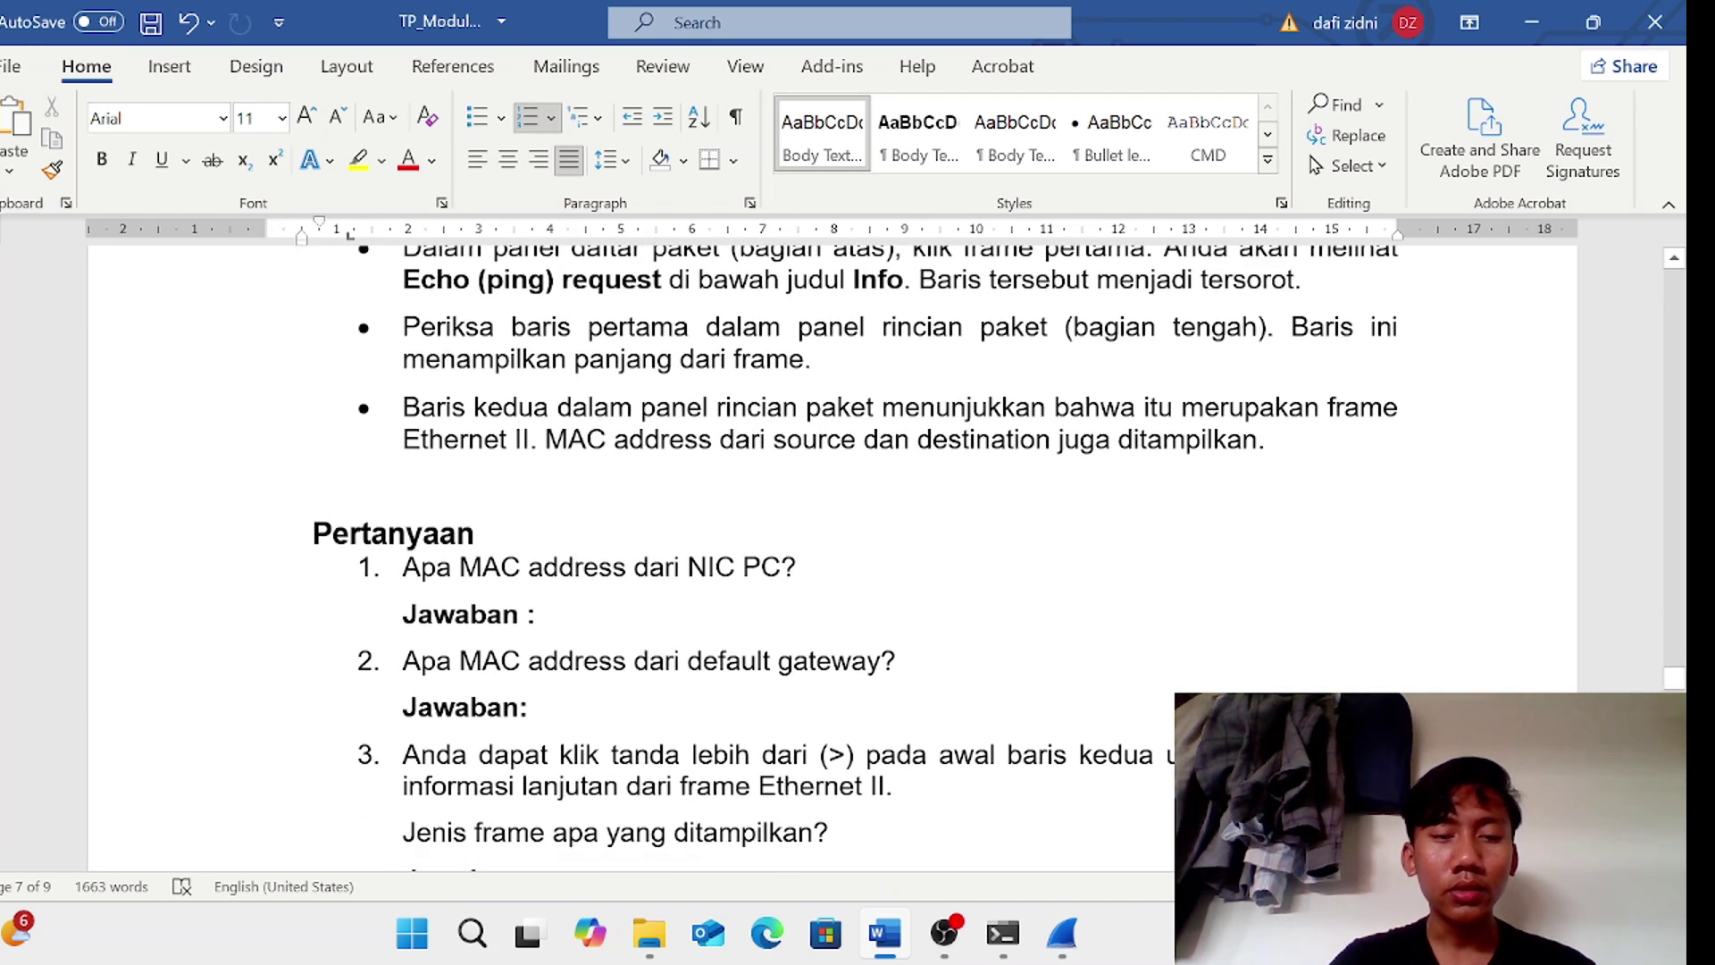
- In Wireshark, expand Ethernet II of the first echo request and copy the value of its Destination MAC address
click(1062, 933)
click(100, 585)
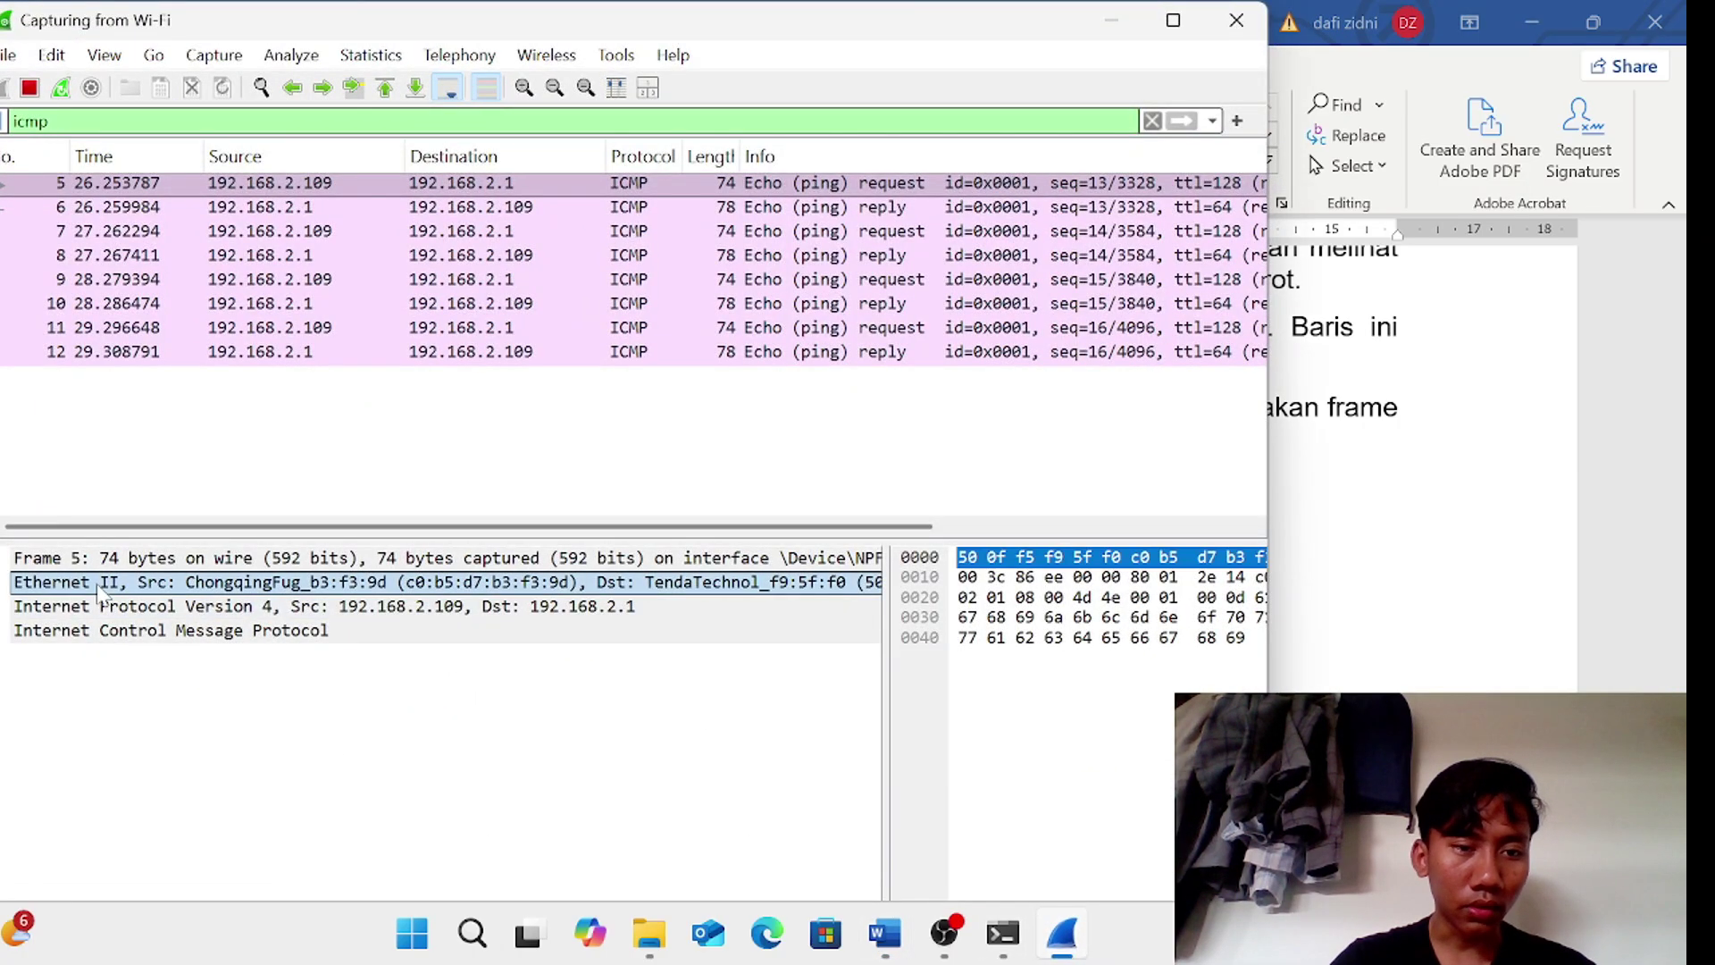
click(6, 582)
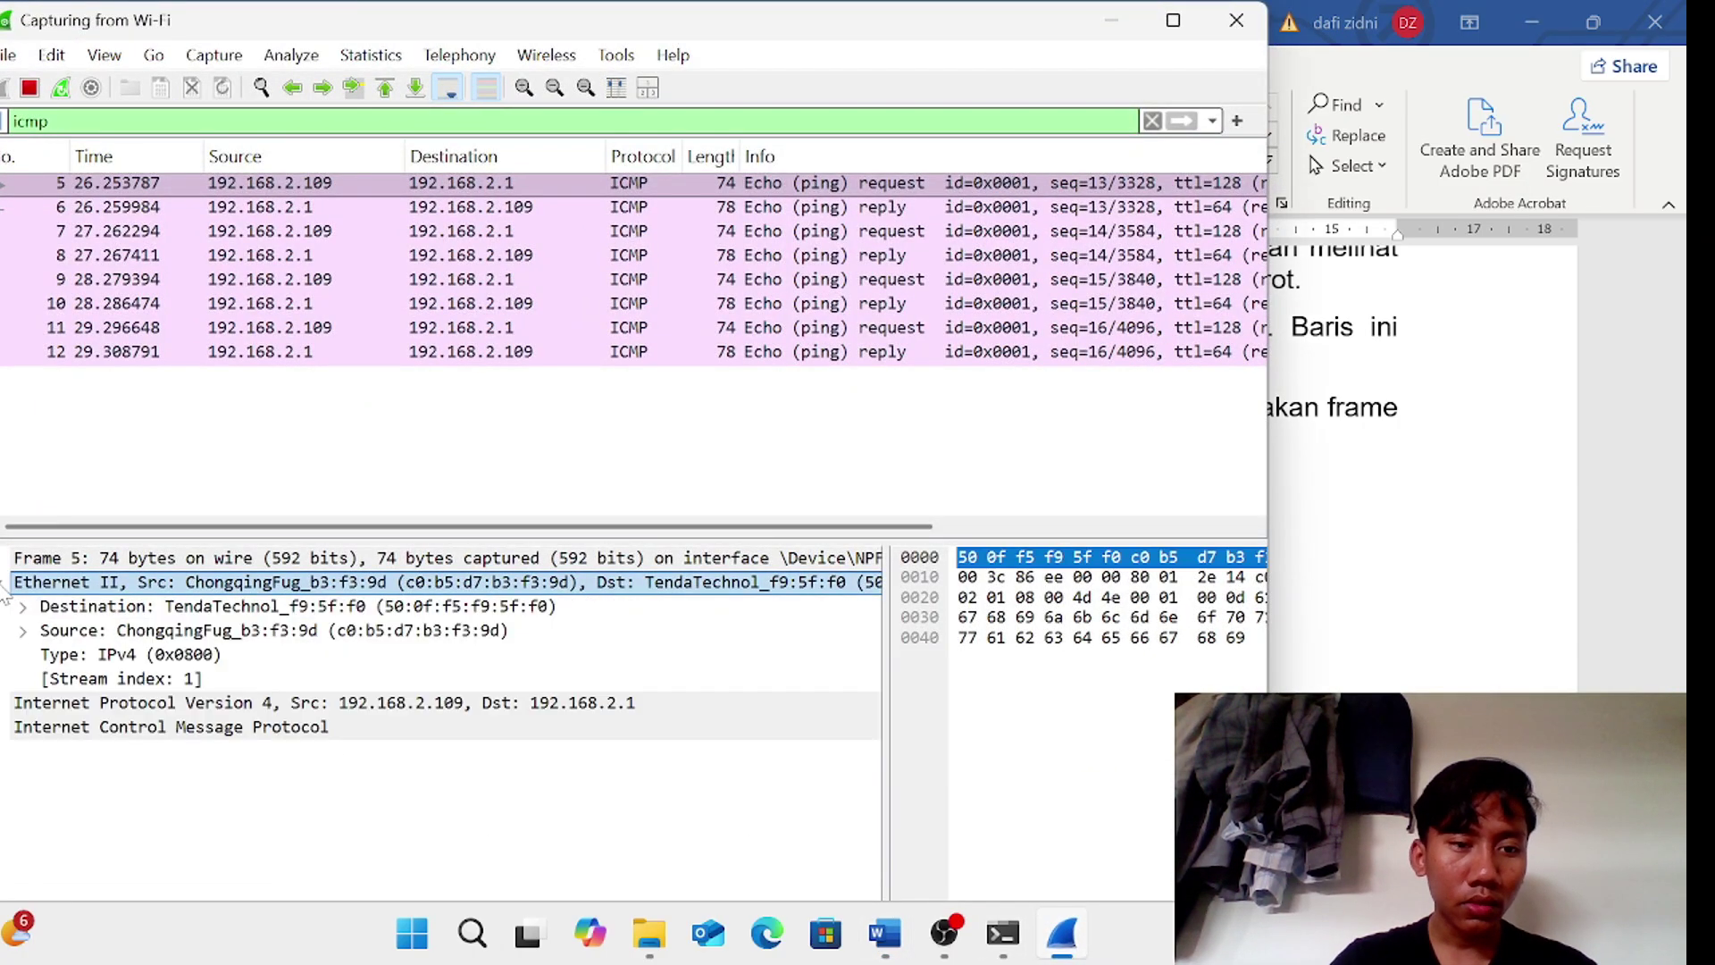
click(202, 611)
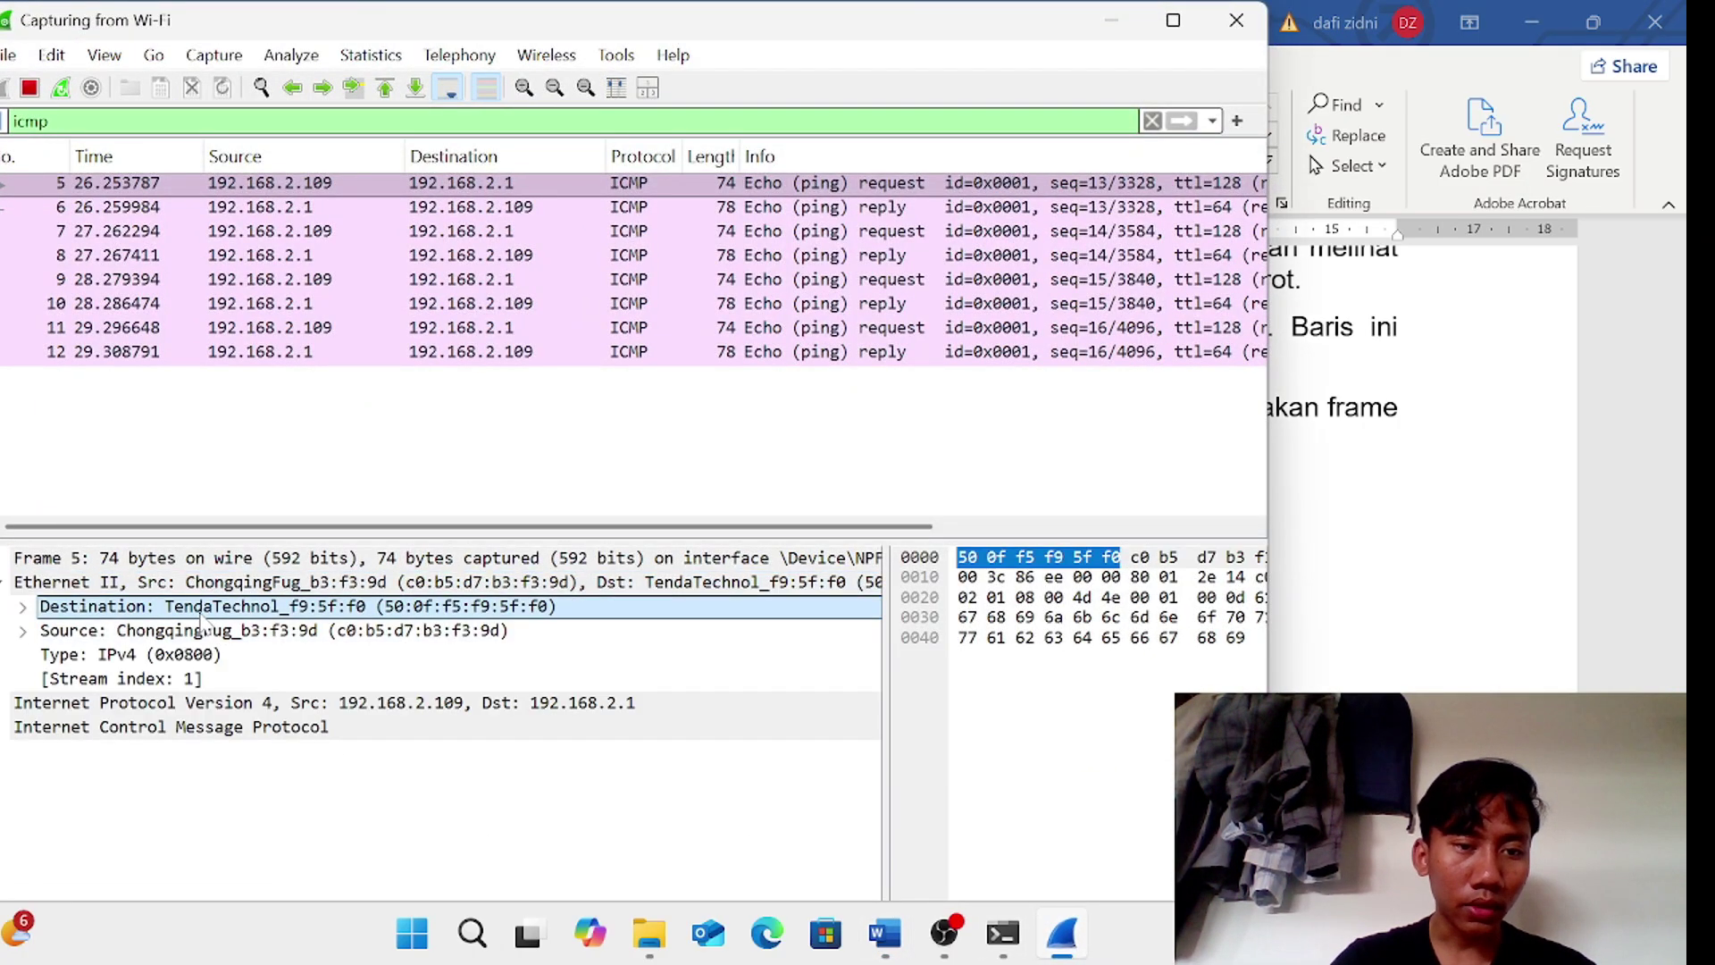
right_click(471, 616)
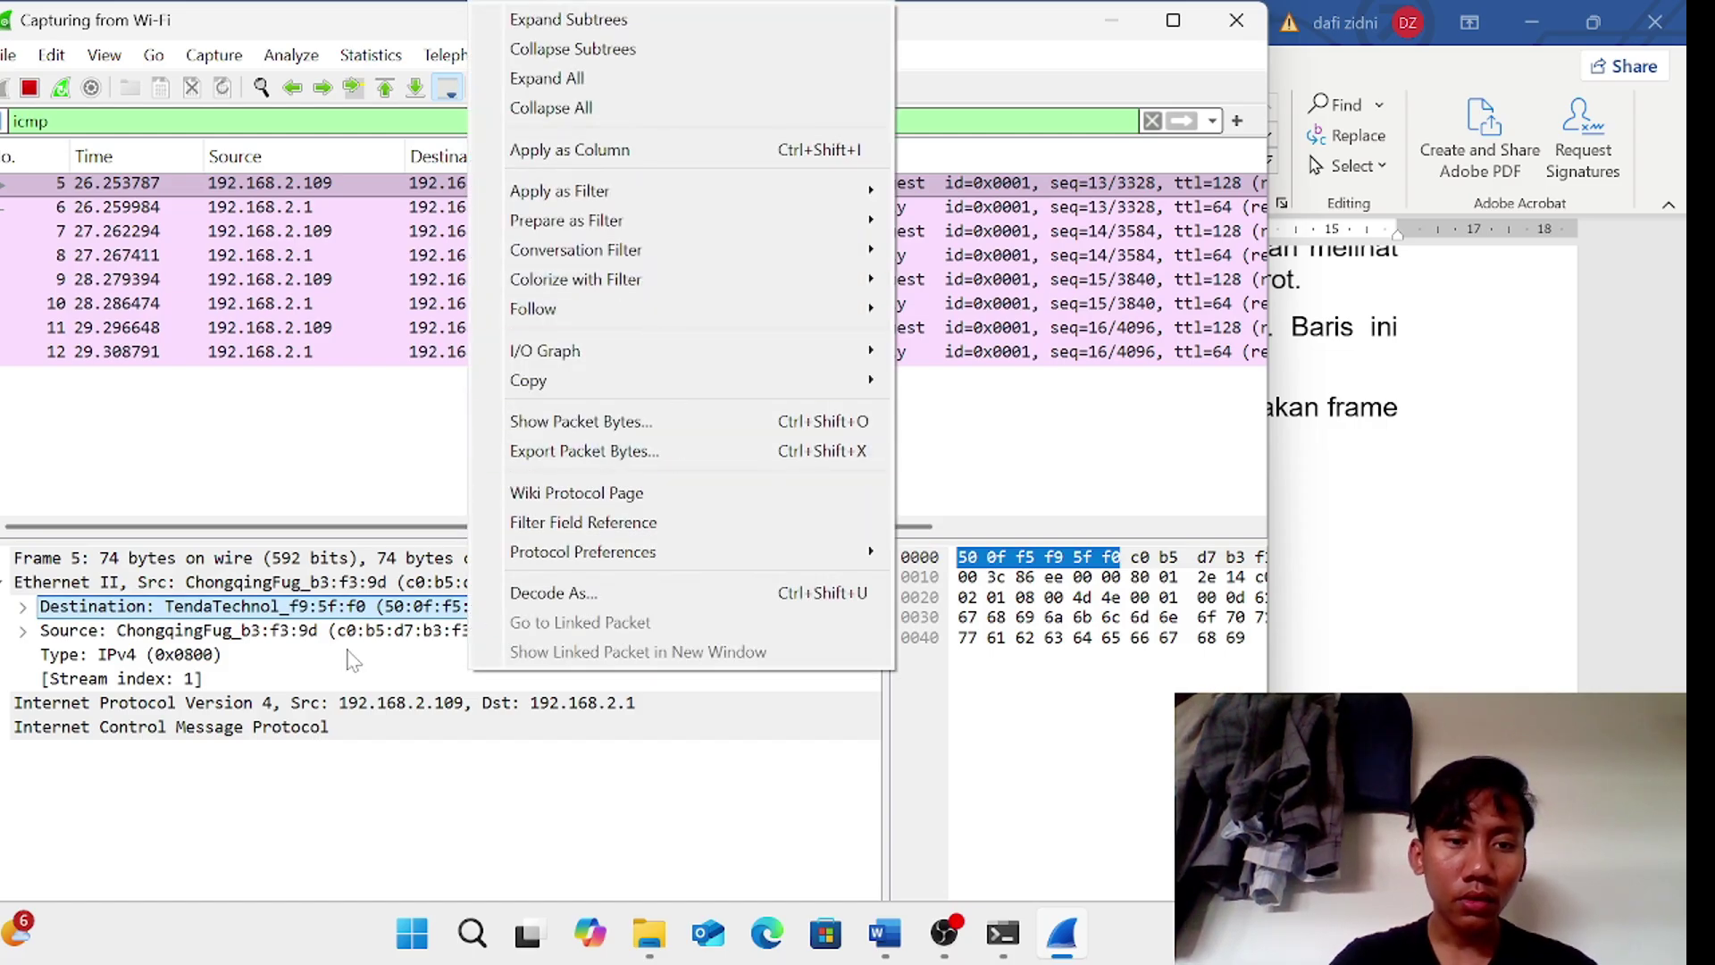
click(385, 618)
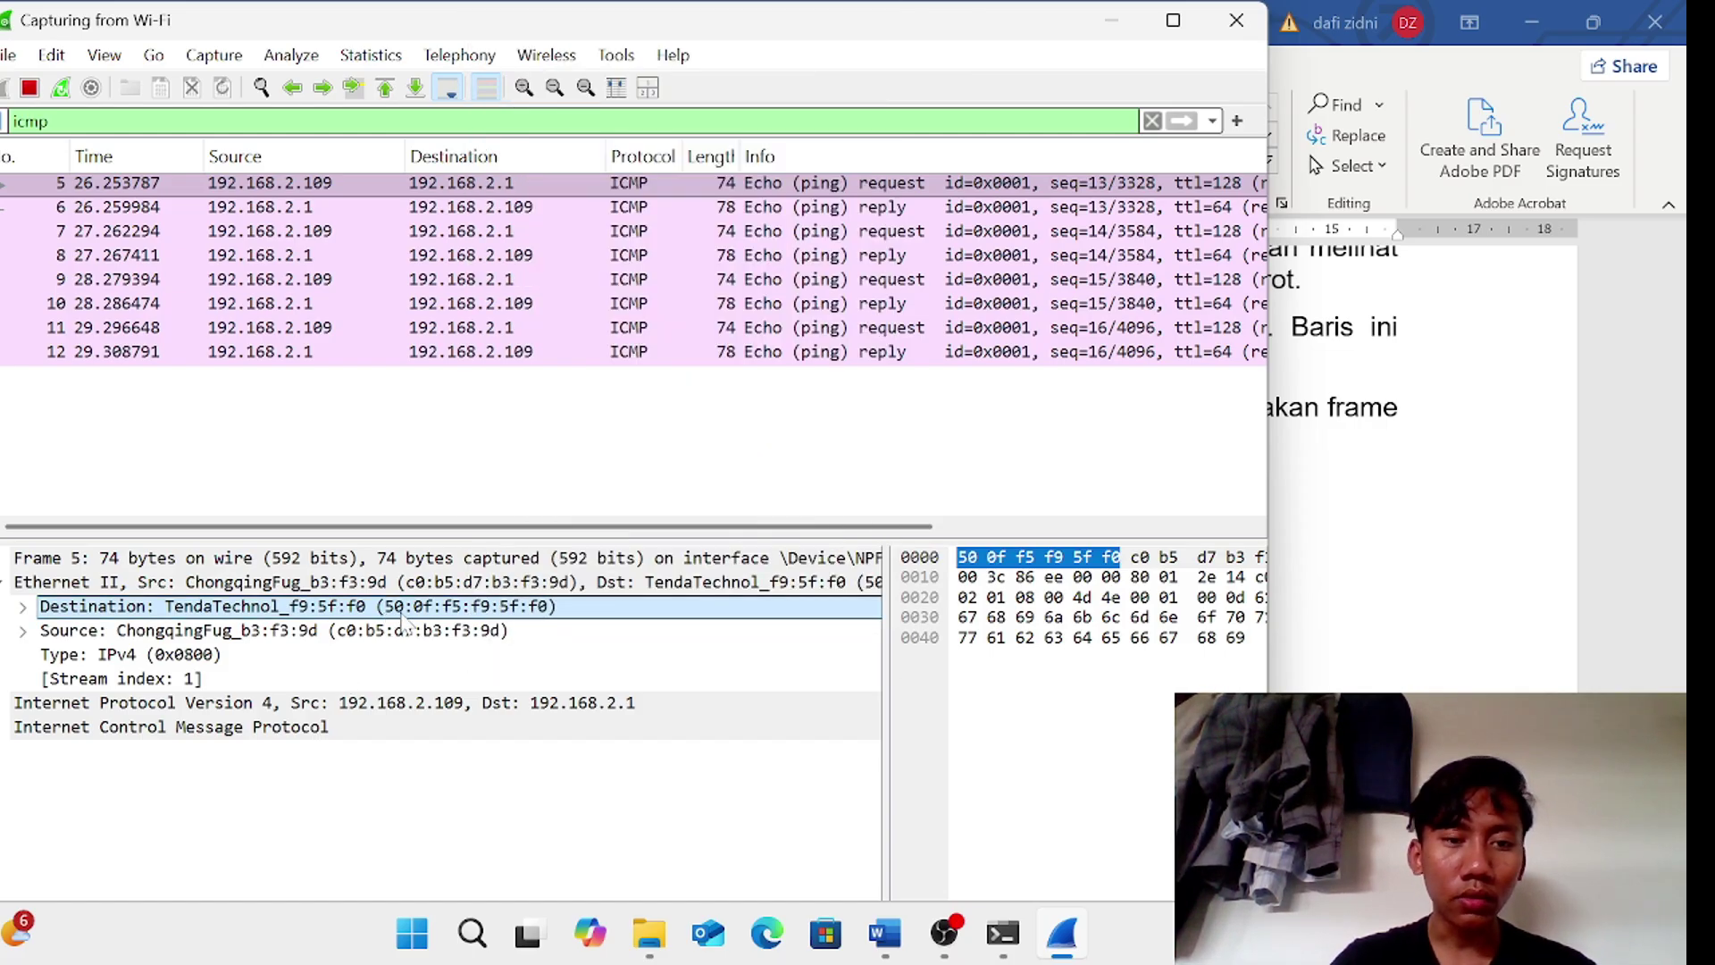
right_click(403, 616)
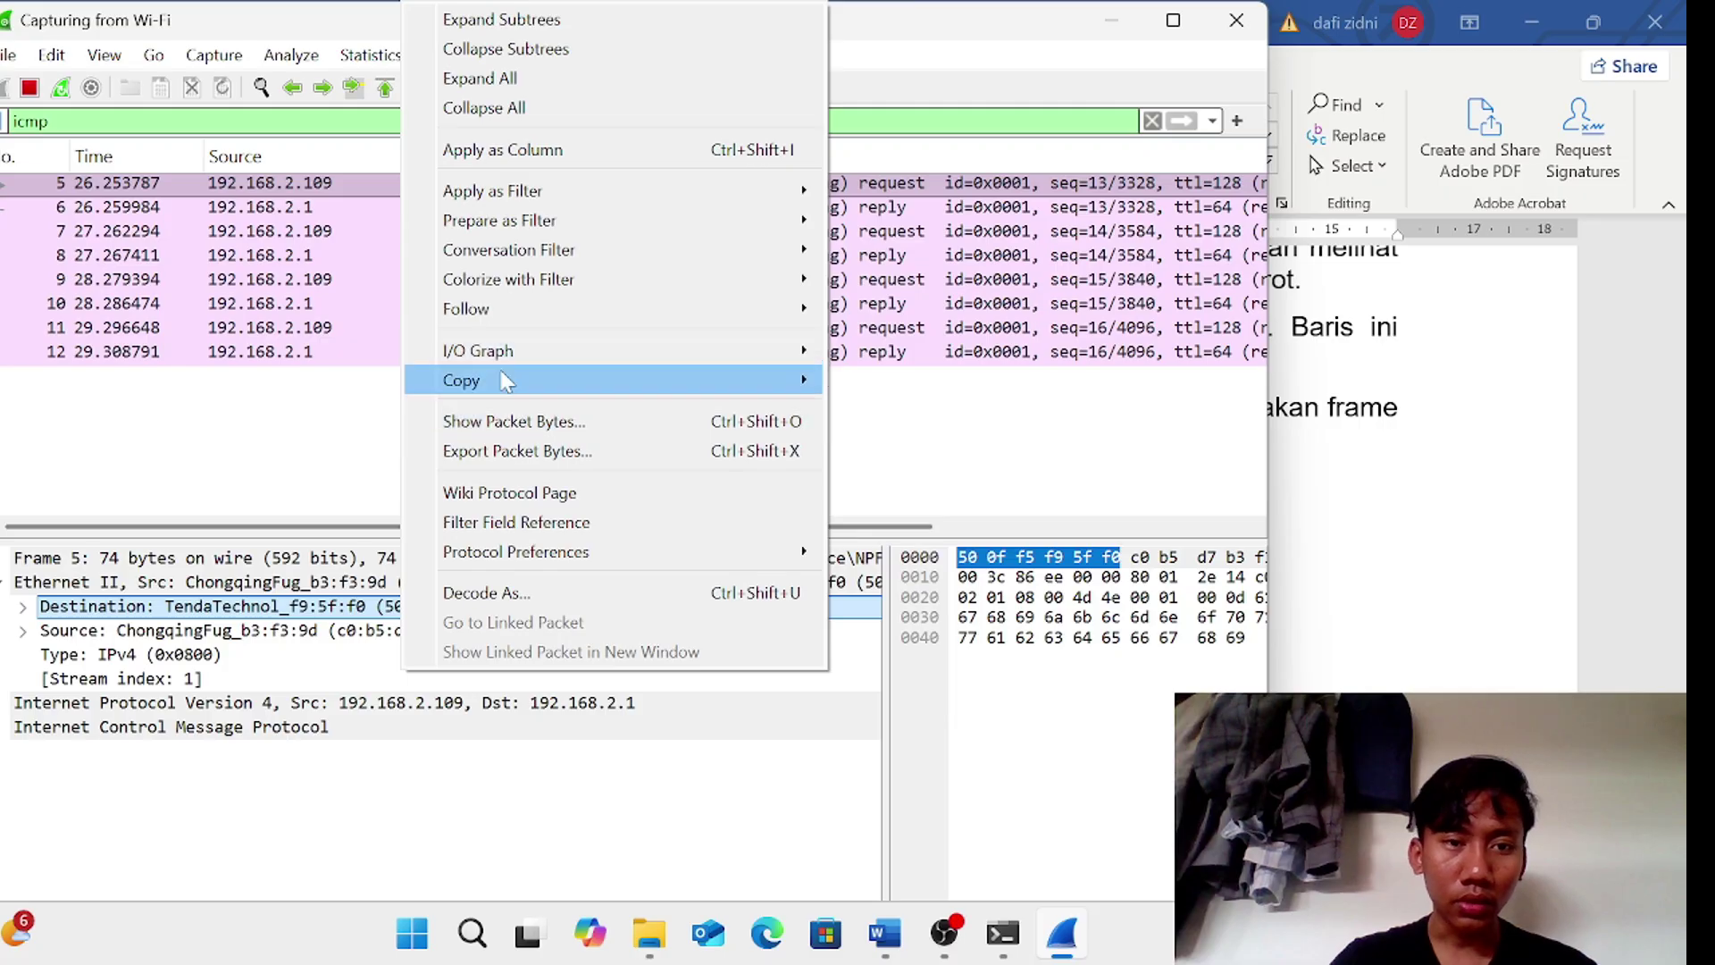
mouse_move(506, 380)
click(944, 500)
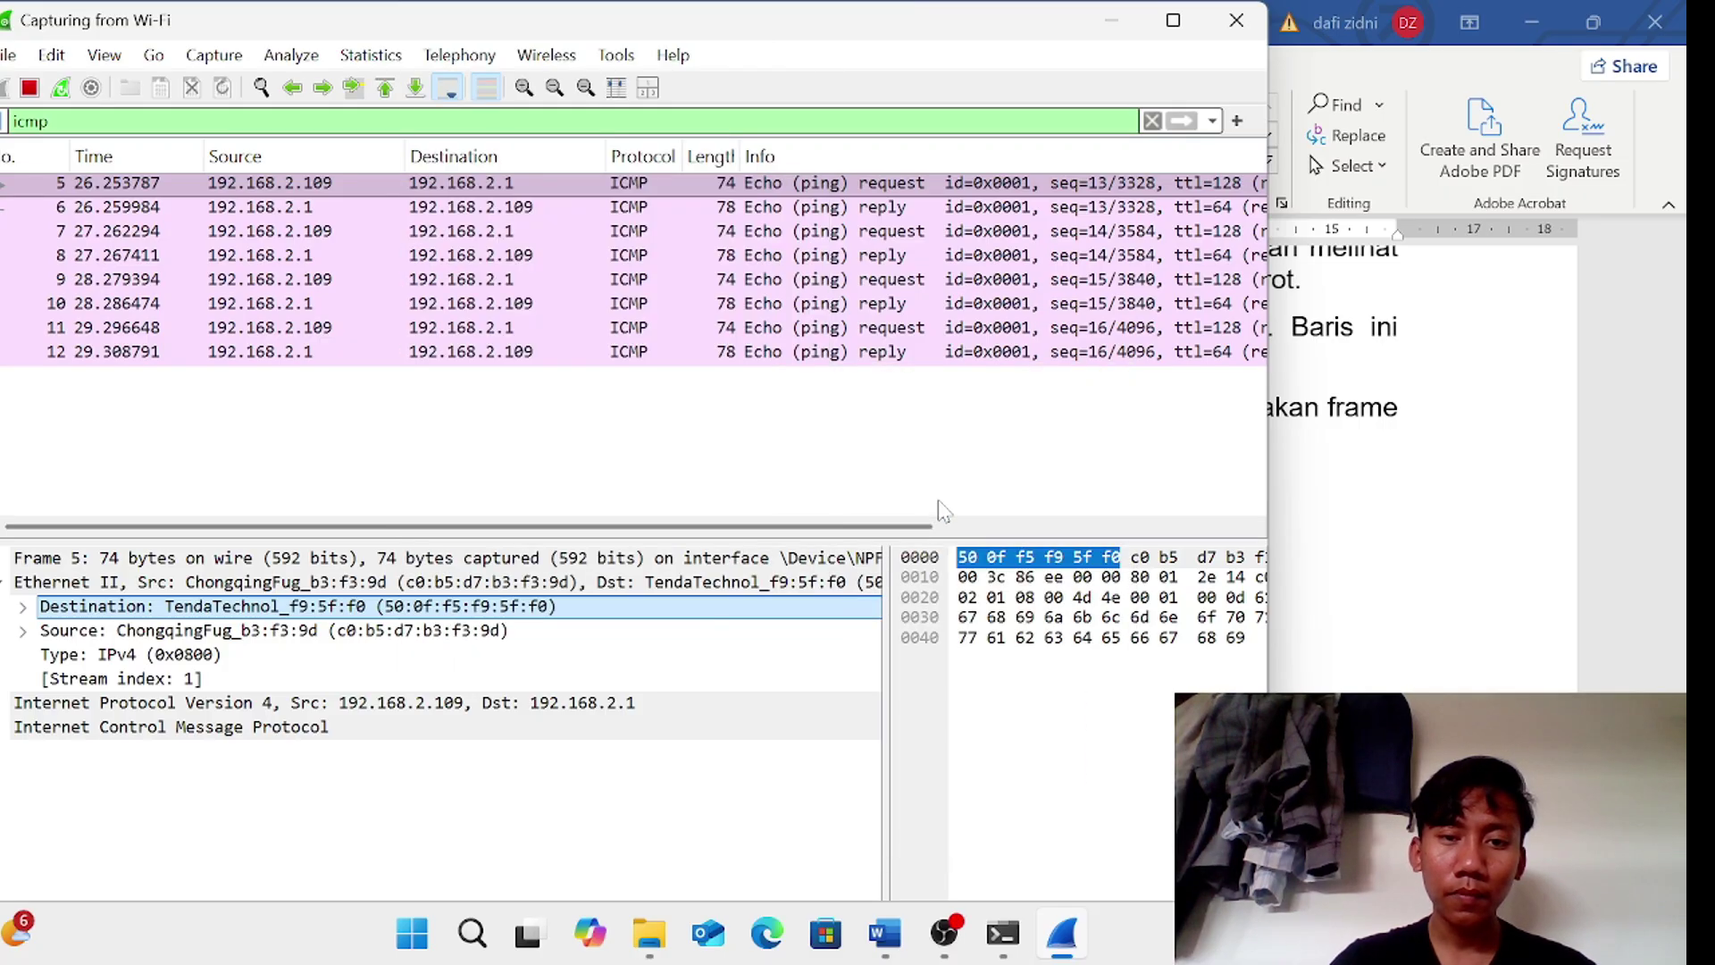
- In the Word report, answer "Apa MAC address dari NIC PC?" with 50:0f:f5:f9:5f:f0 and remove the bold from the answer
click(1113, 20)
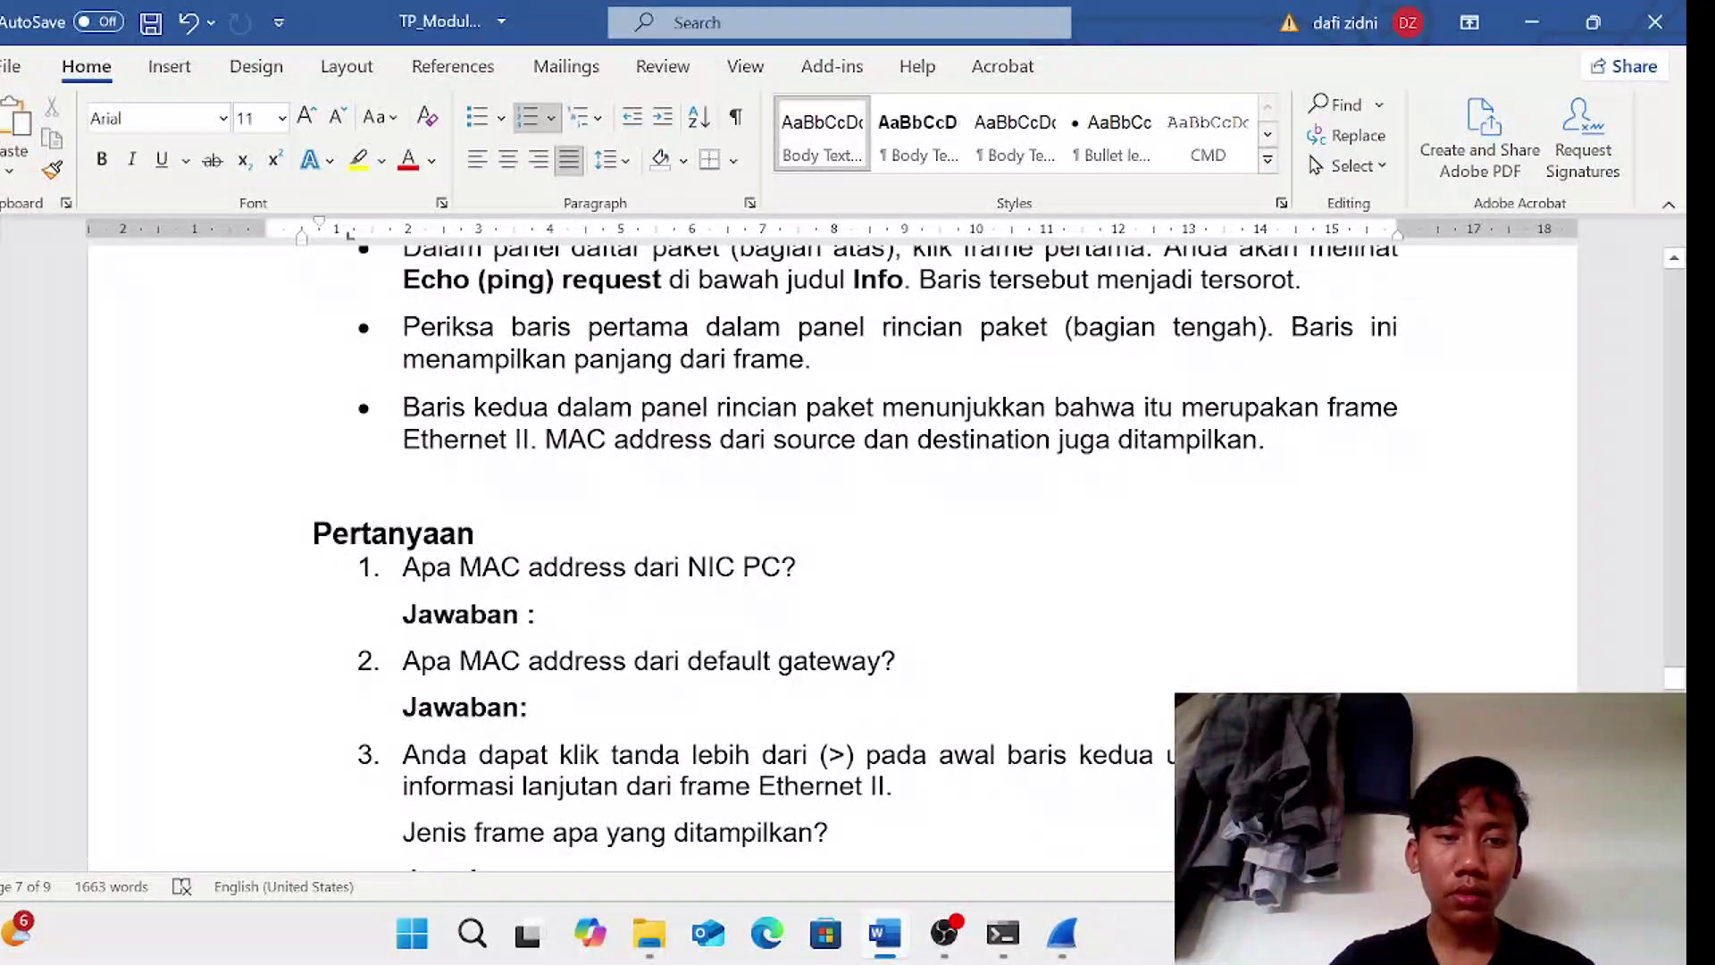
click(688, 607)
text(50:0f:f5:f9:5f:f0)
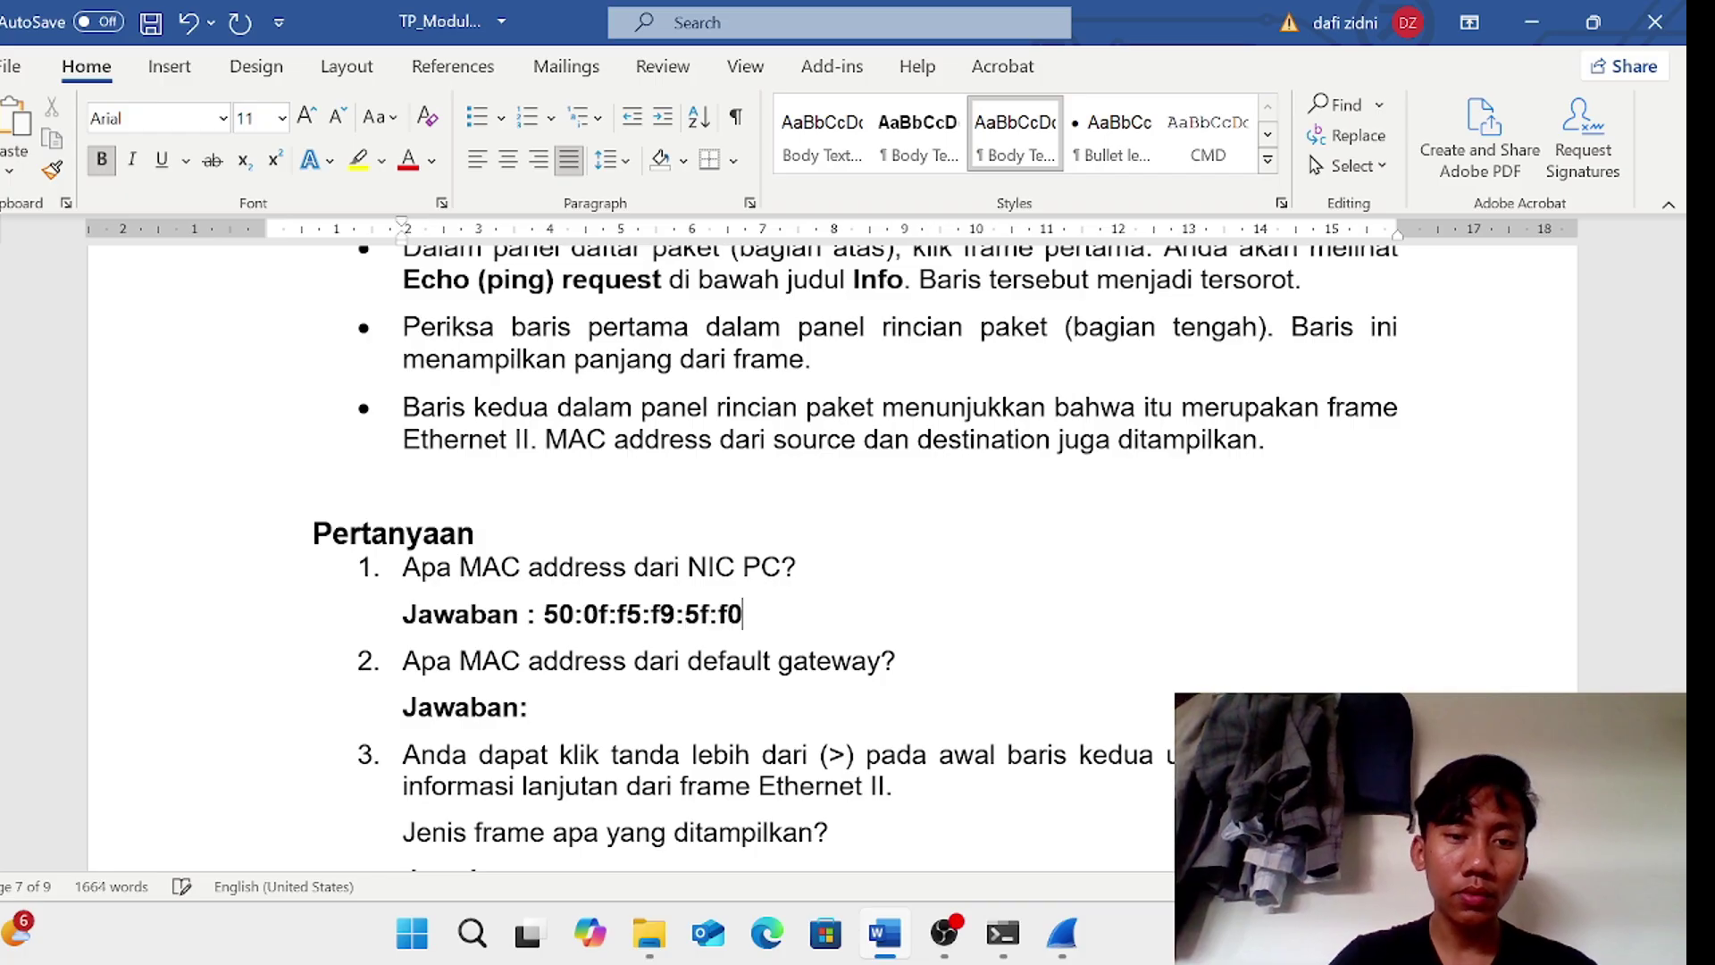
drag(742, 616, 534, 632)
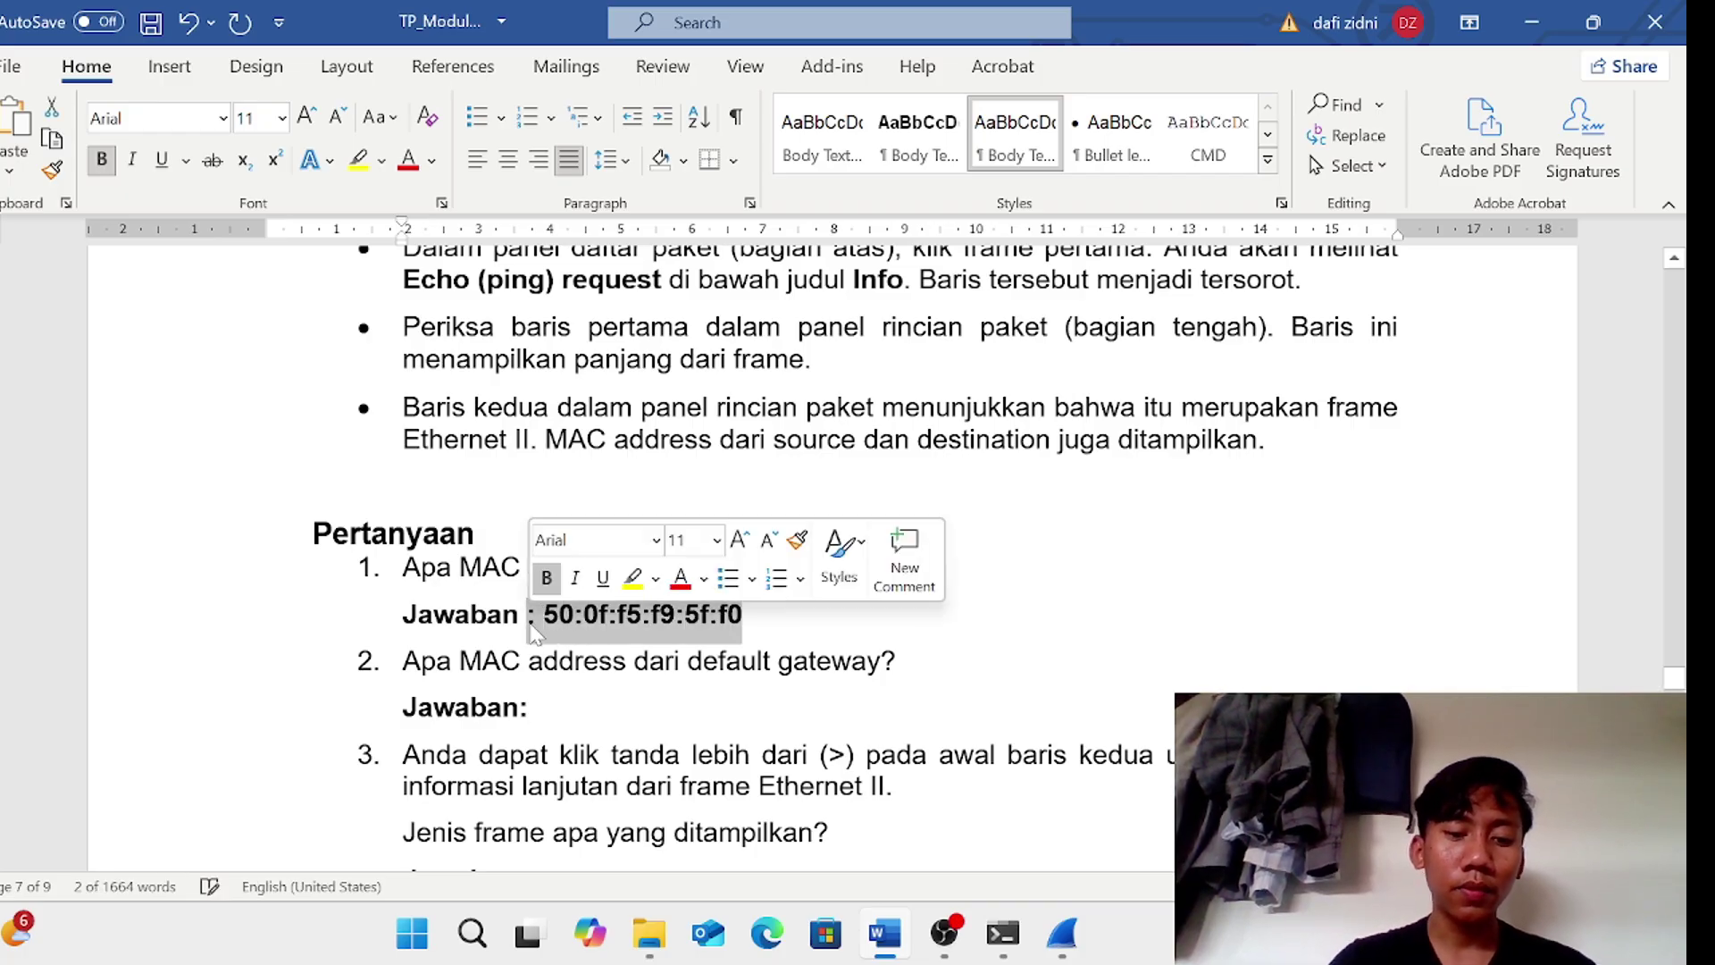
key(ctrl+b)
- Place the cursor in the answer to question 2 and, in Wireshark, copy the Source MAC address value of the first echo request
click(591, 712)
scroll(591, 712, down, 1)
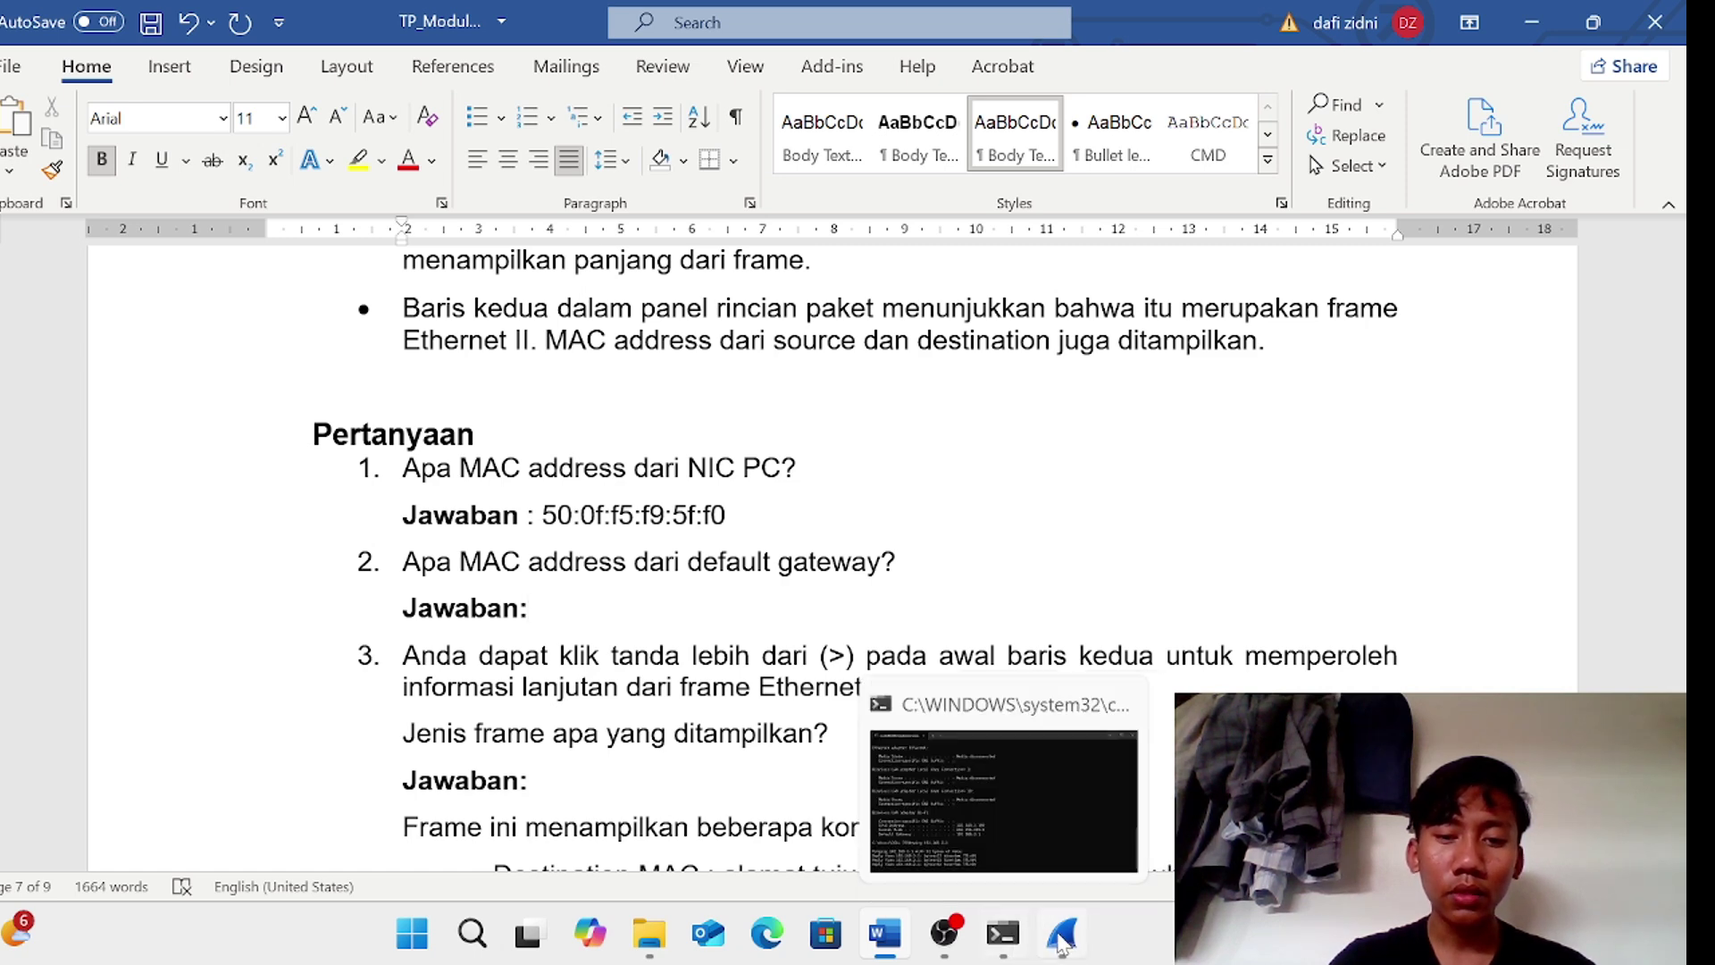
click(1060, 934)
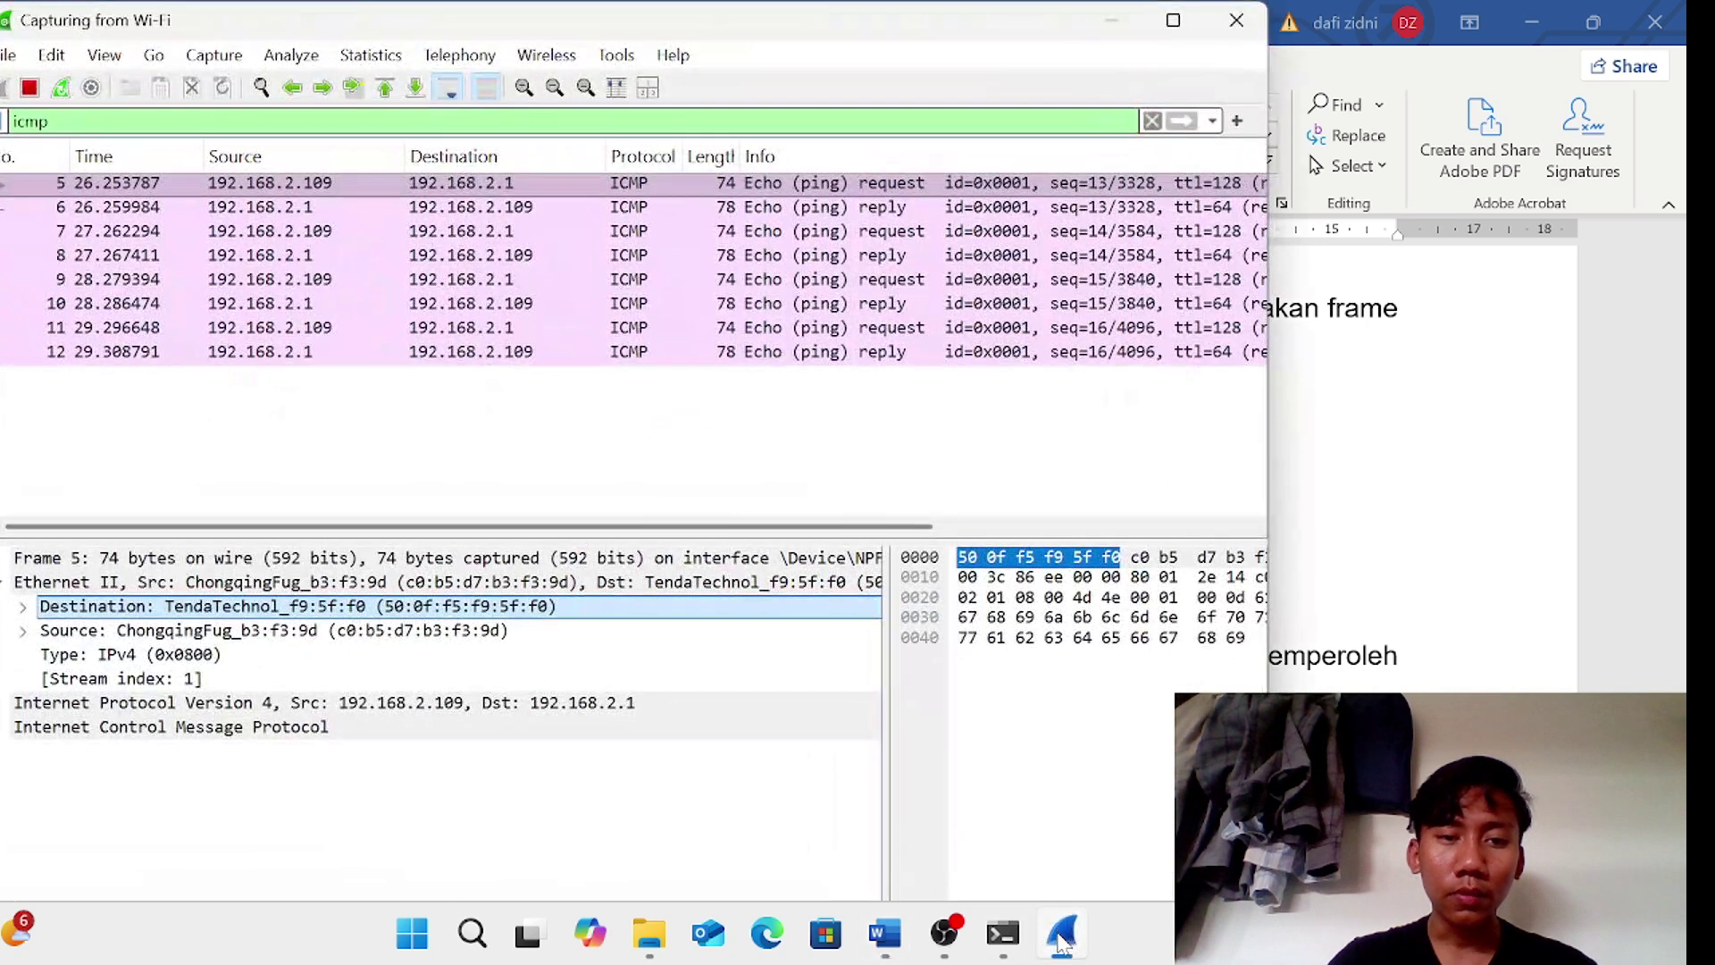
click(463, 631)
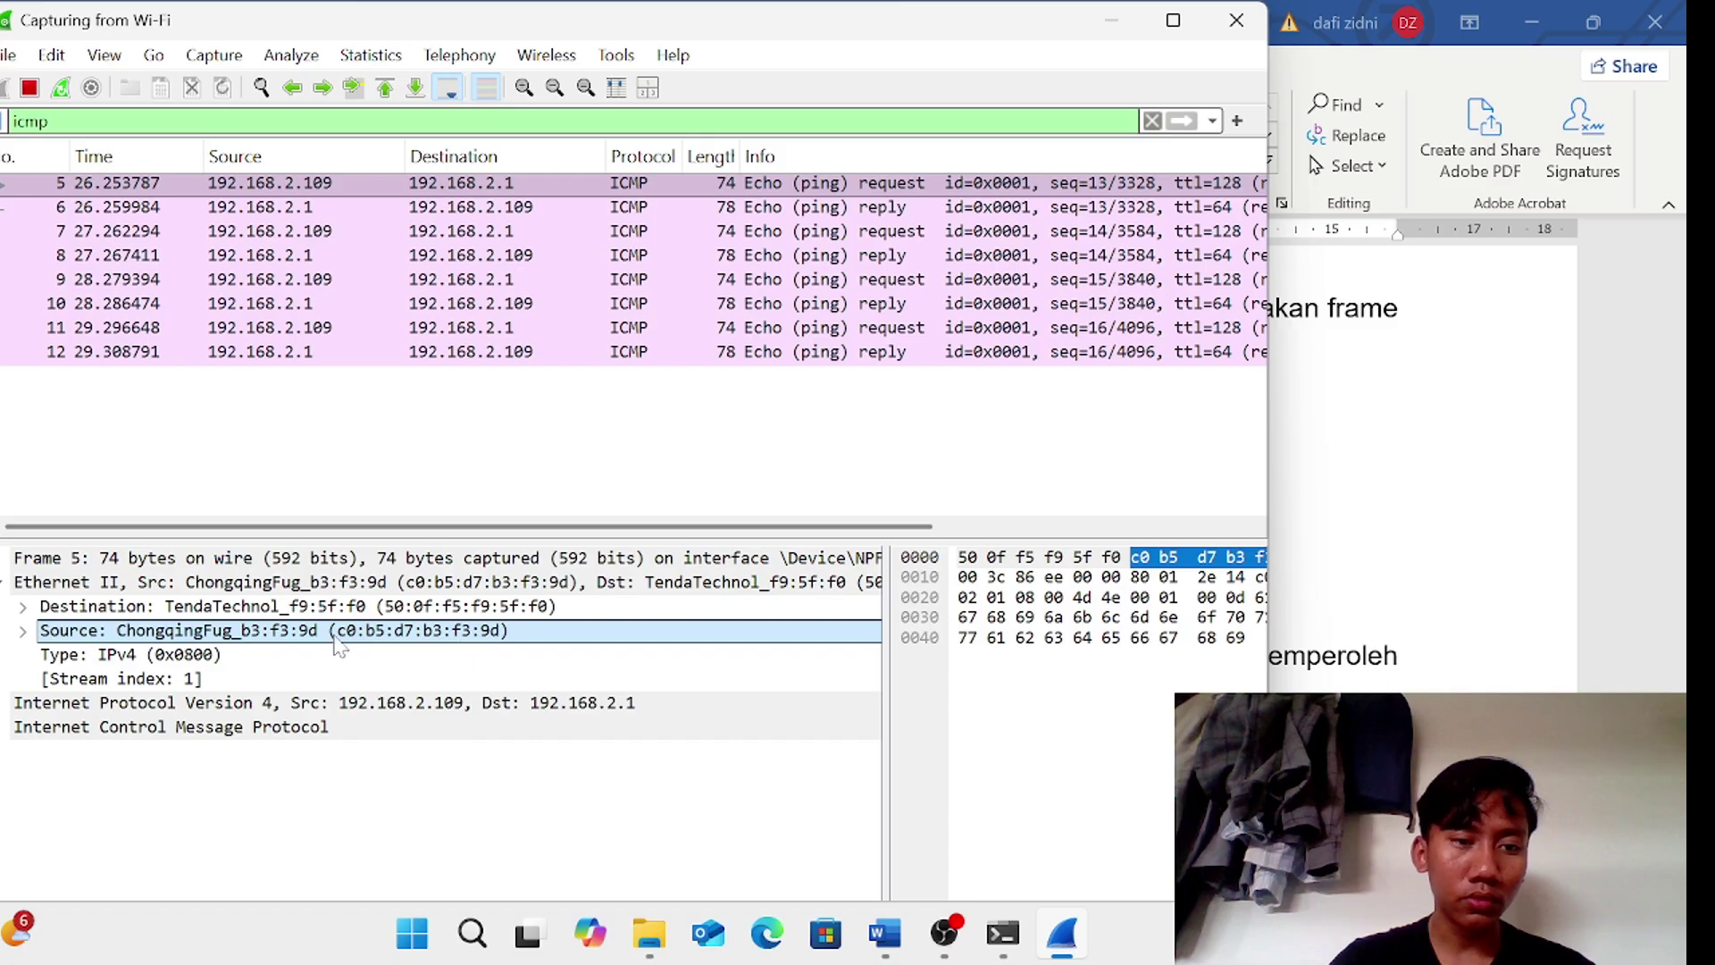
right_click(399, 636)
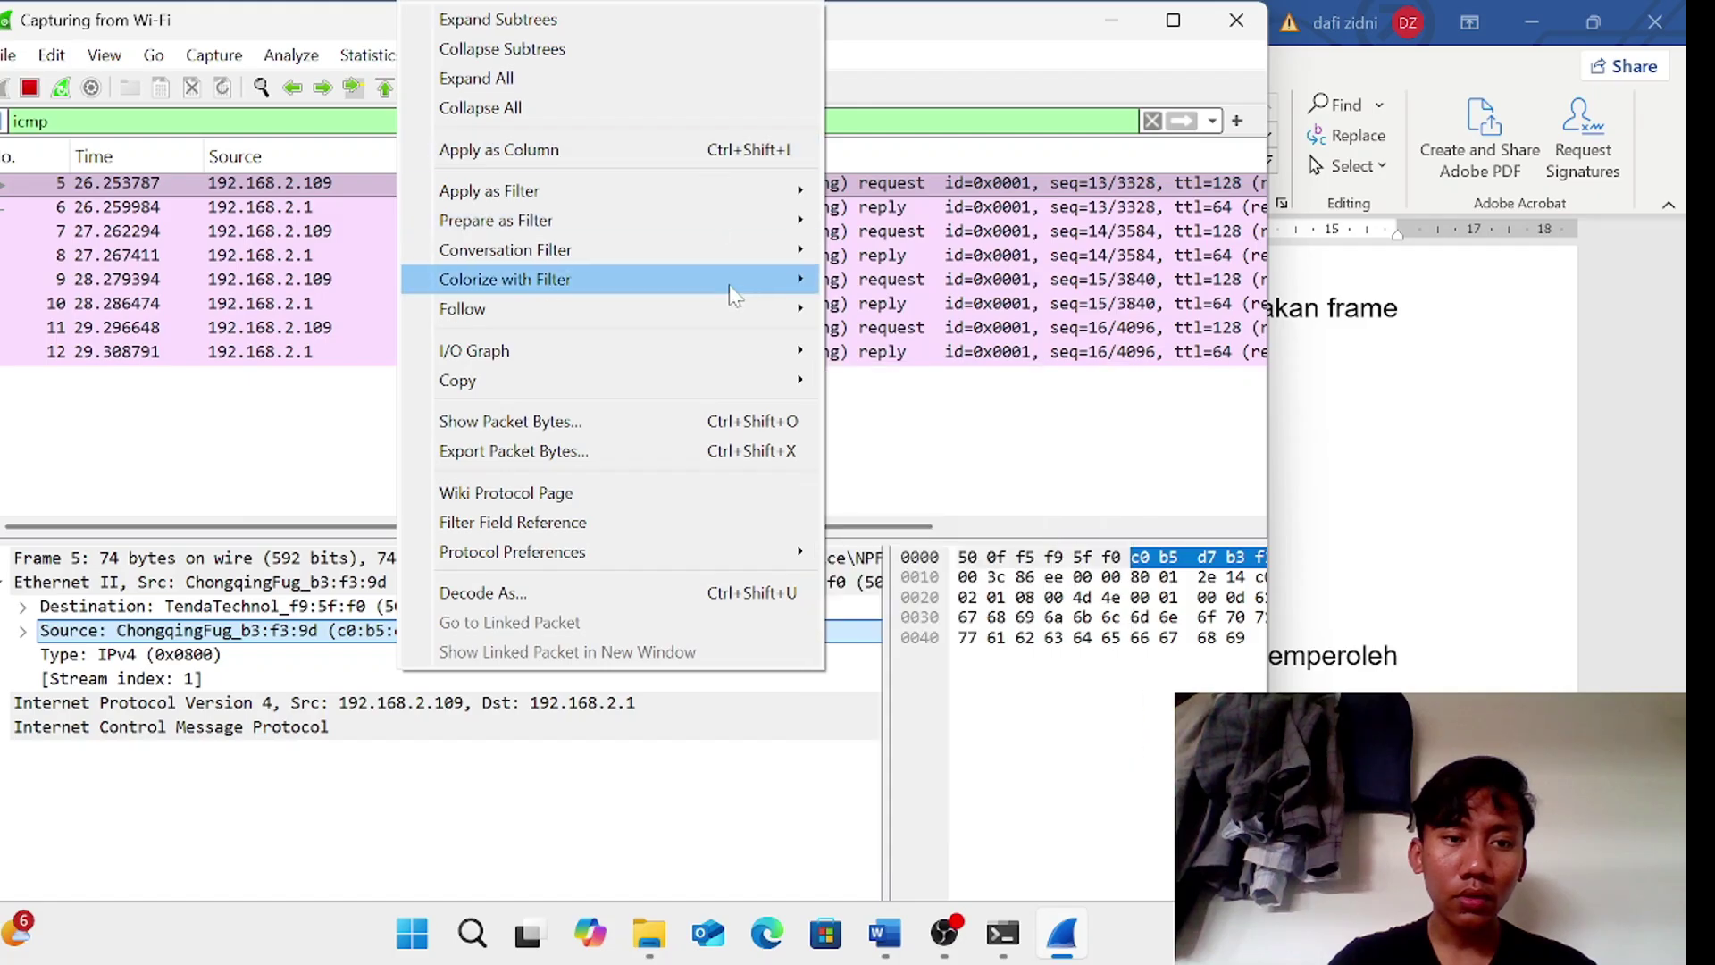
mouse_move(740, 379)
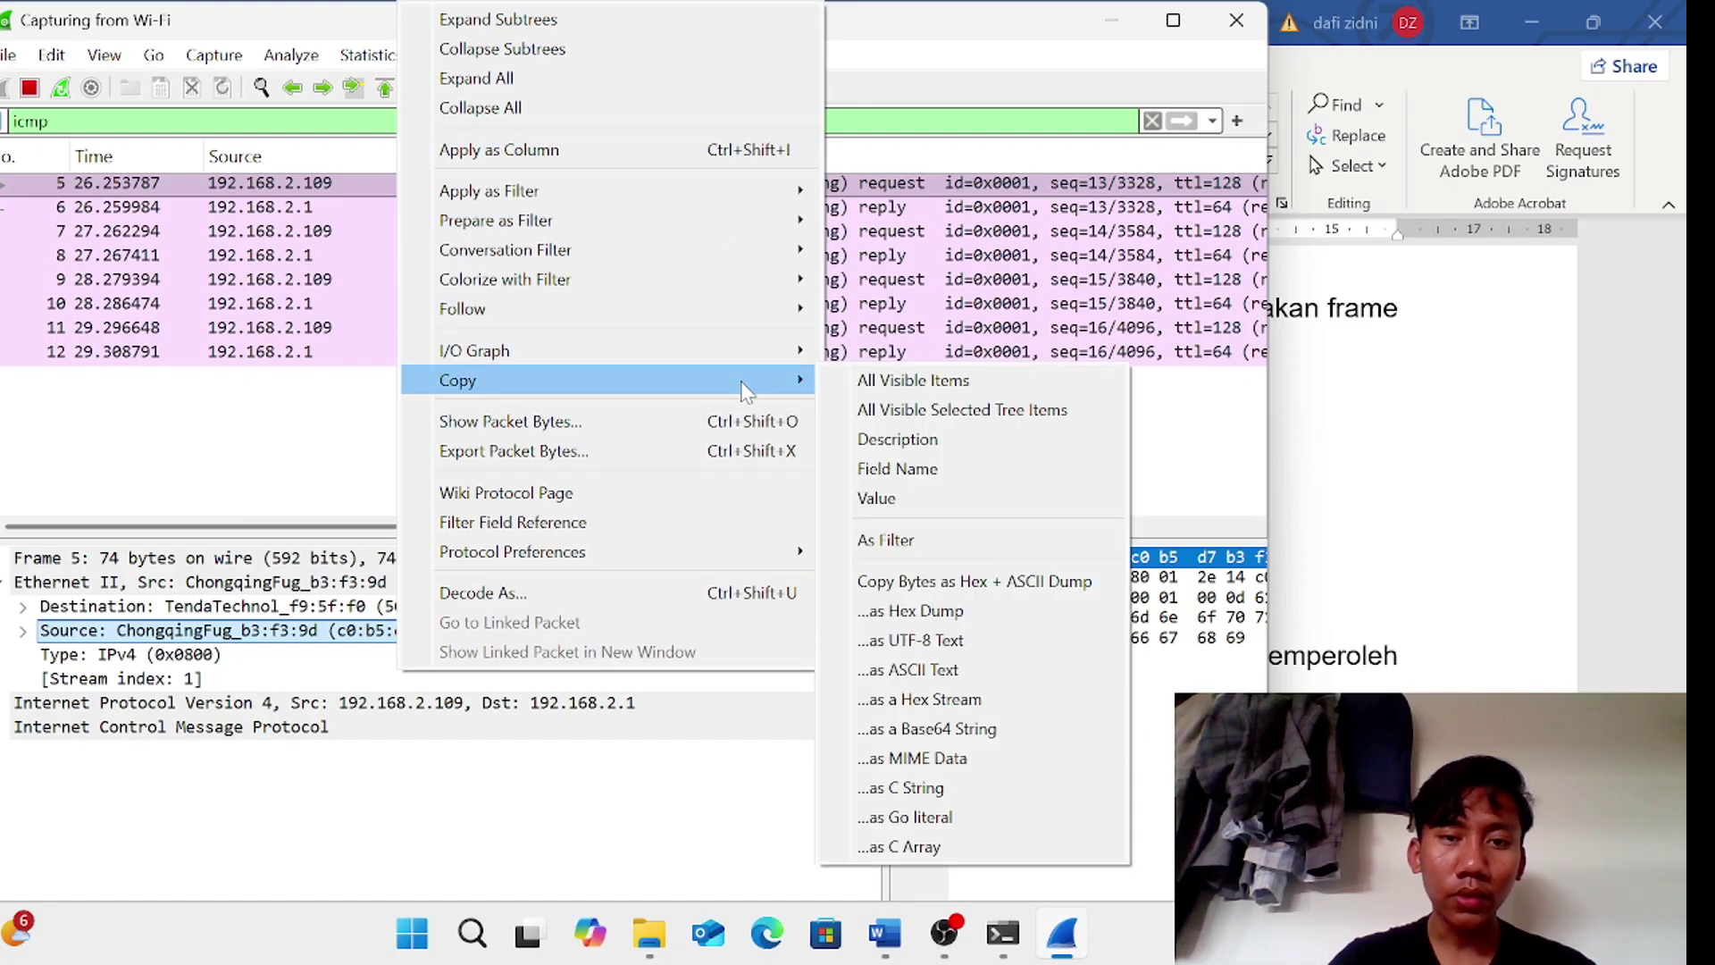
click(924, 500)
- In the Word report, answer "Apa MAC address dari default gateway?" with c0:b5:d7:b3:f3:9d and remove the bold from the answer
click(1120, 25)
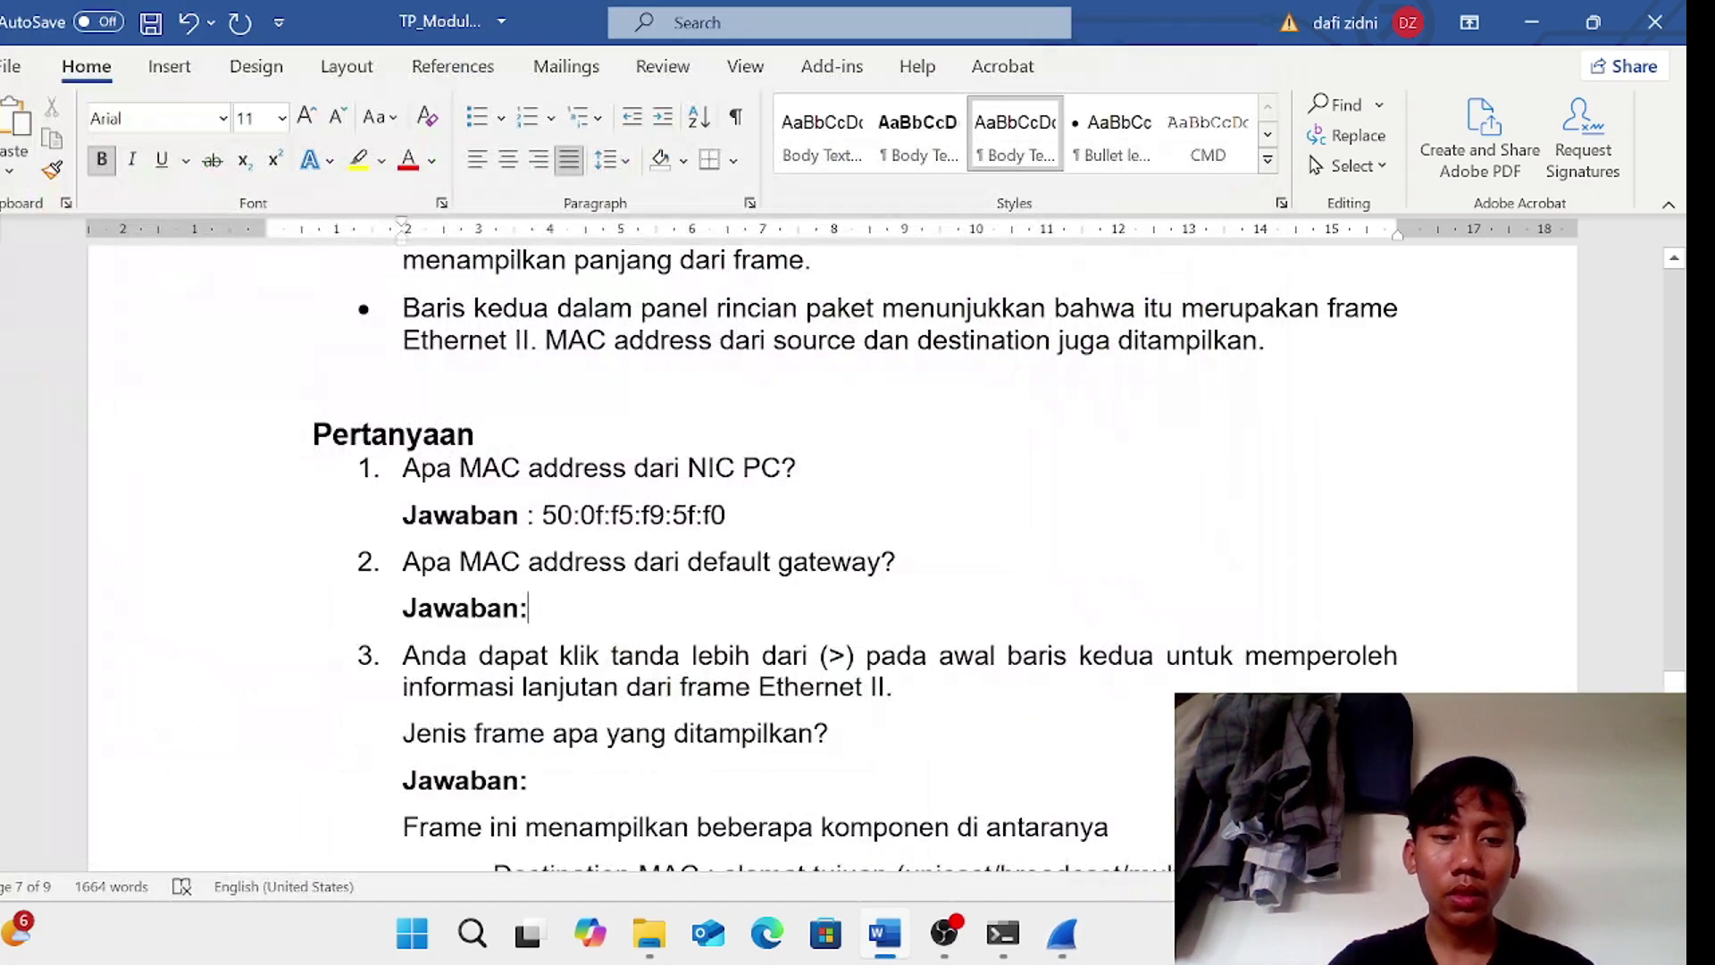
text(c0:b5:d7:b3:f3:9d)
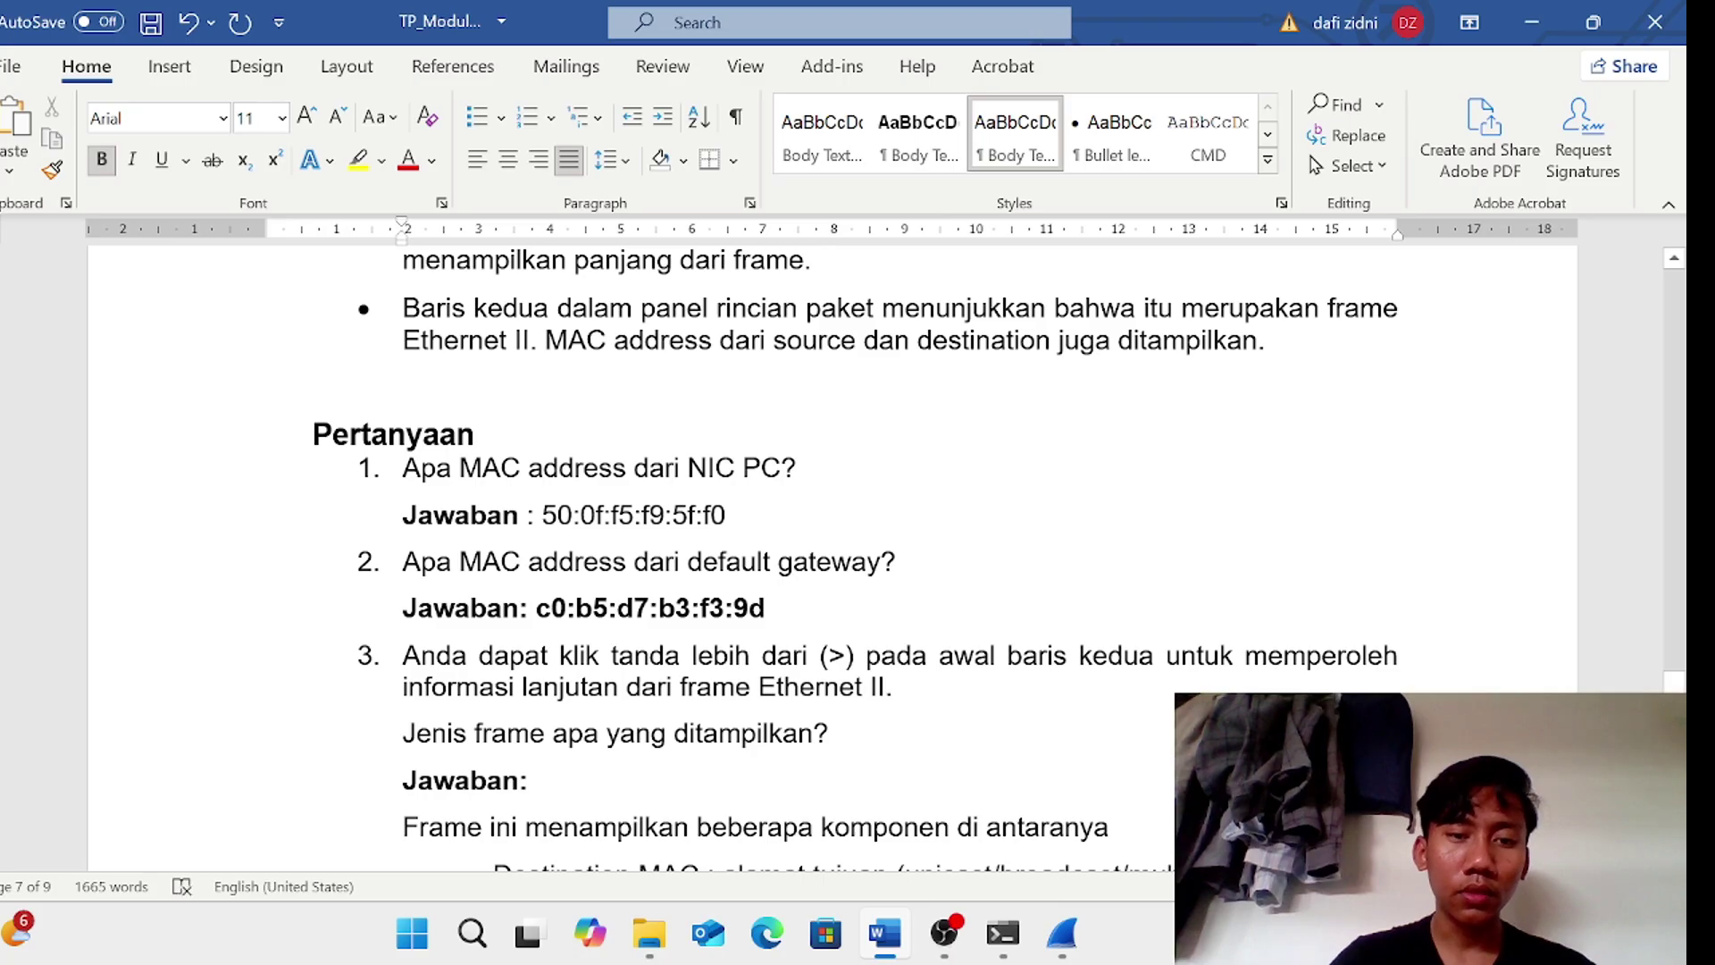
drag(766, 612, 534, 625)
key(ctrl+b)
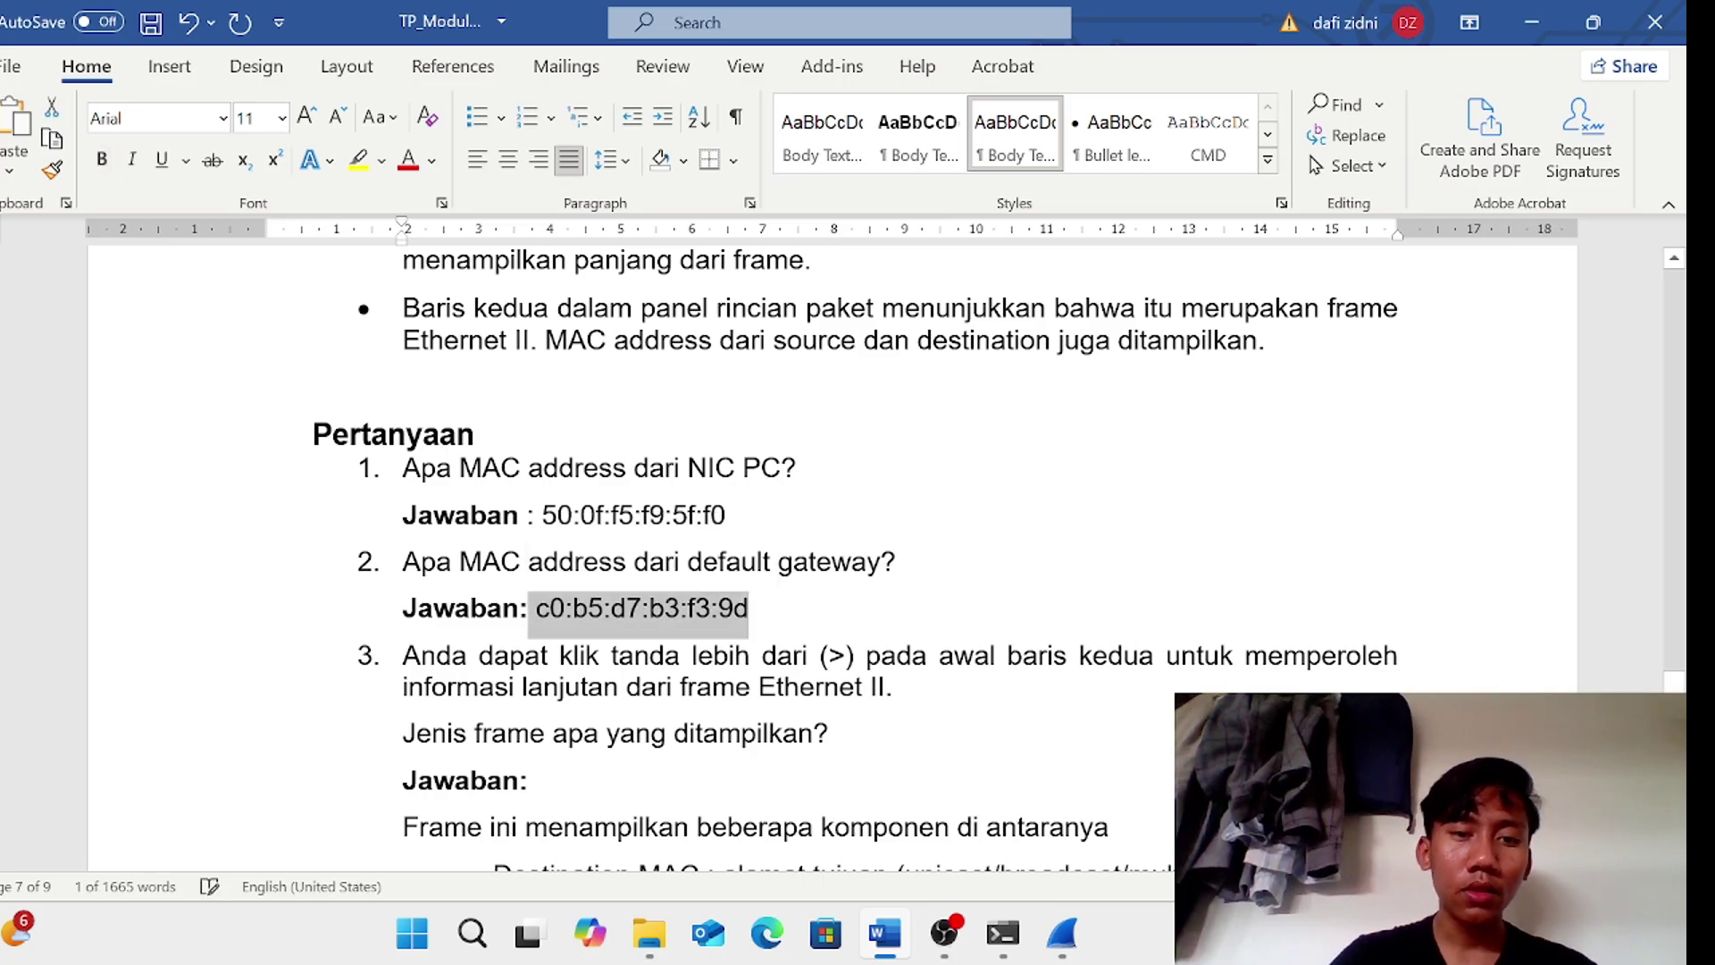
click(850, 608)
- Read question 3 of the Word report and expand the Destination and Source fields under Ethernet II in Wireshark to examine the frame
scroll(850, 607, down, 3)
scroll(850, 607, down, 3)
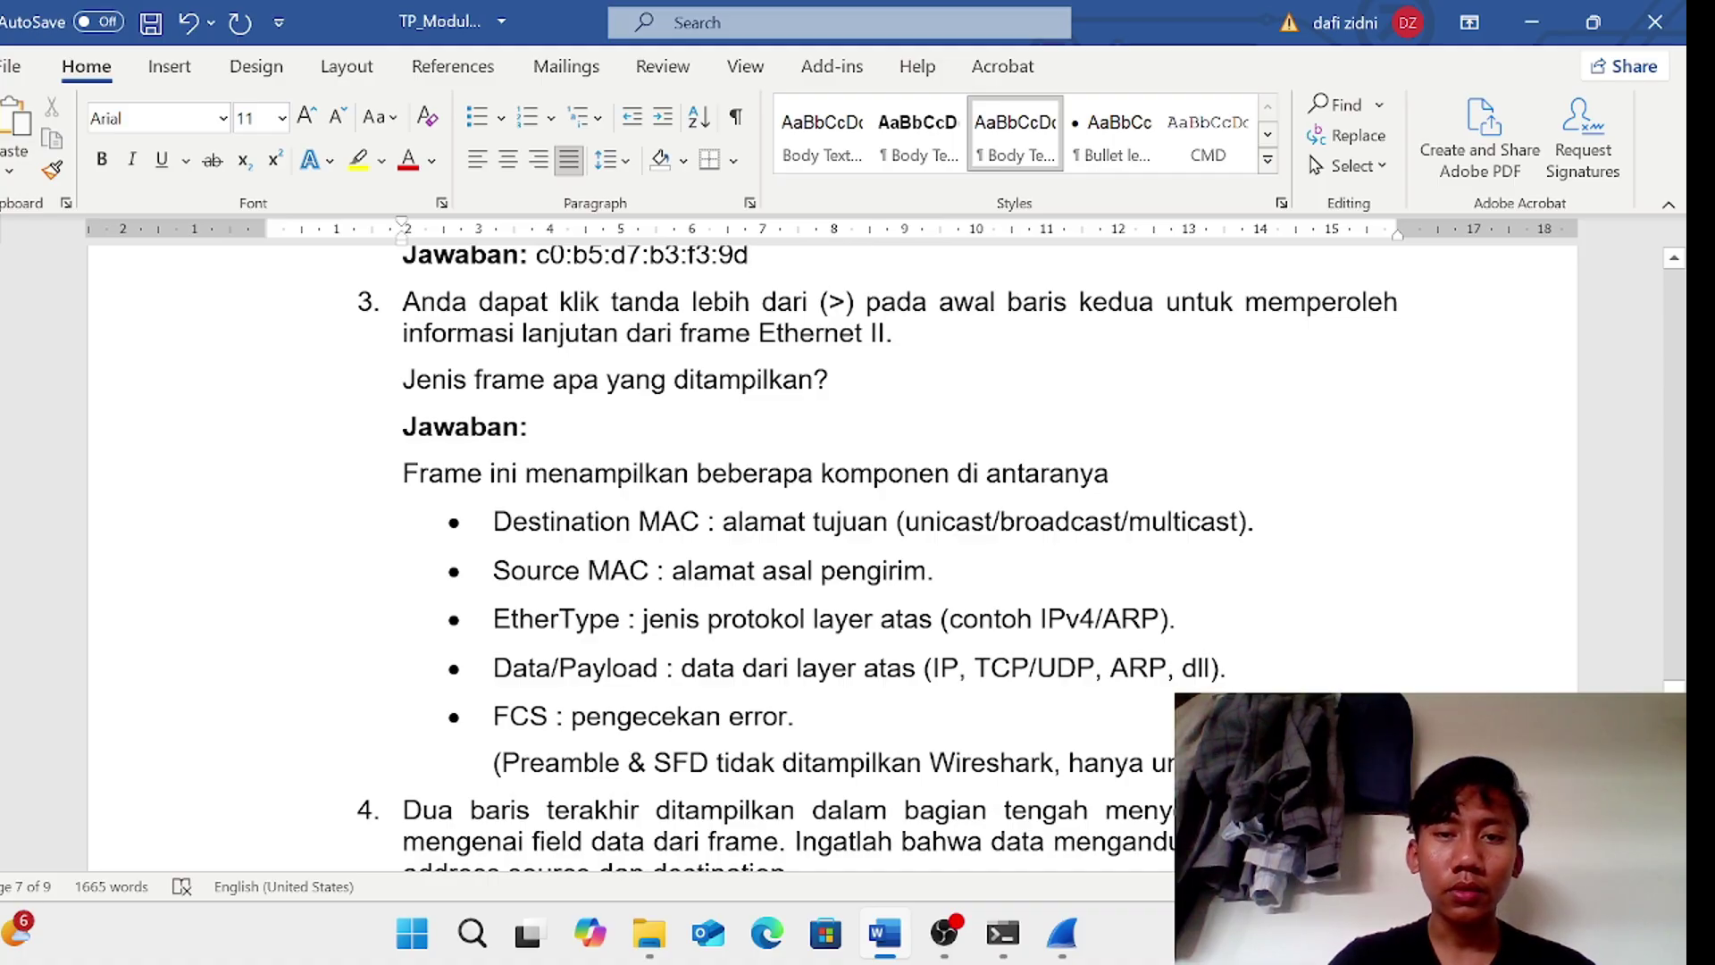
scroll(831, 554, down, 2)
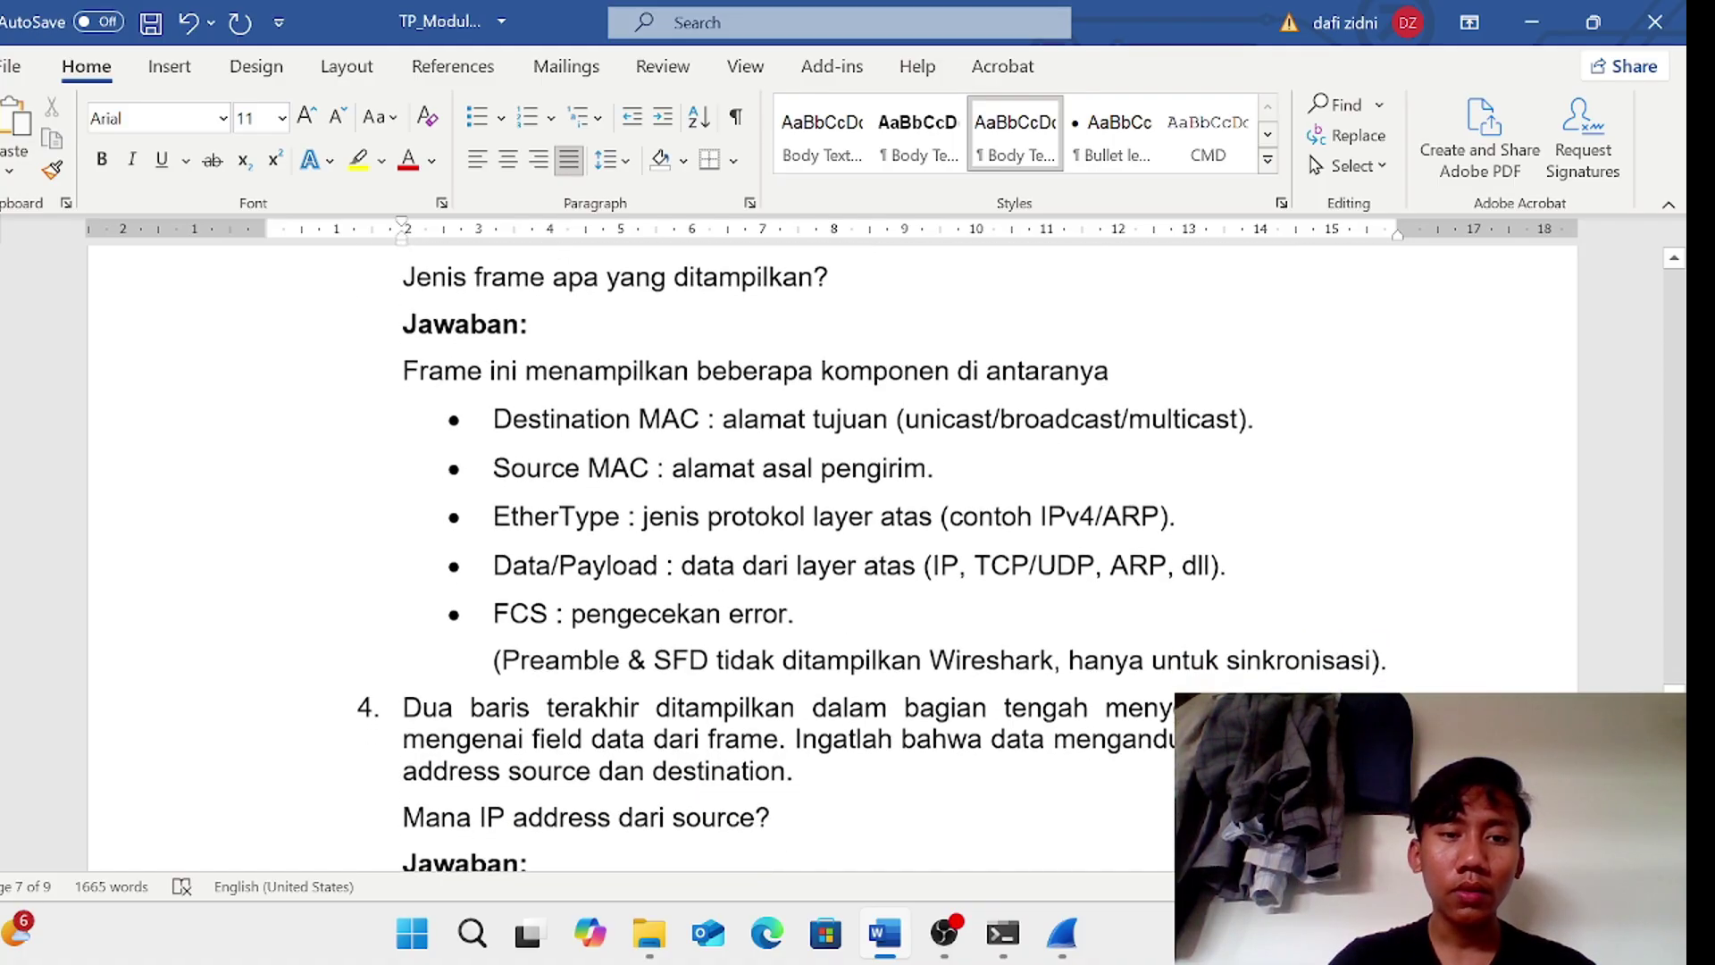
click(1055, 945)
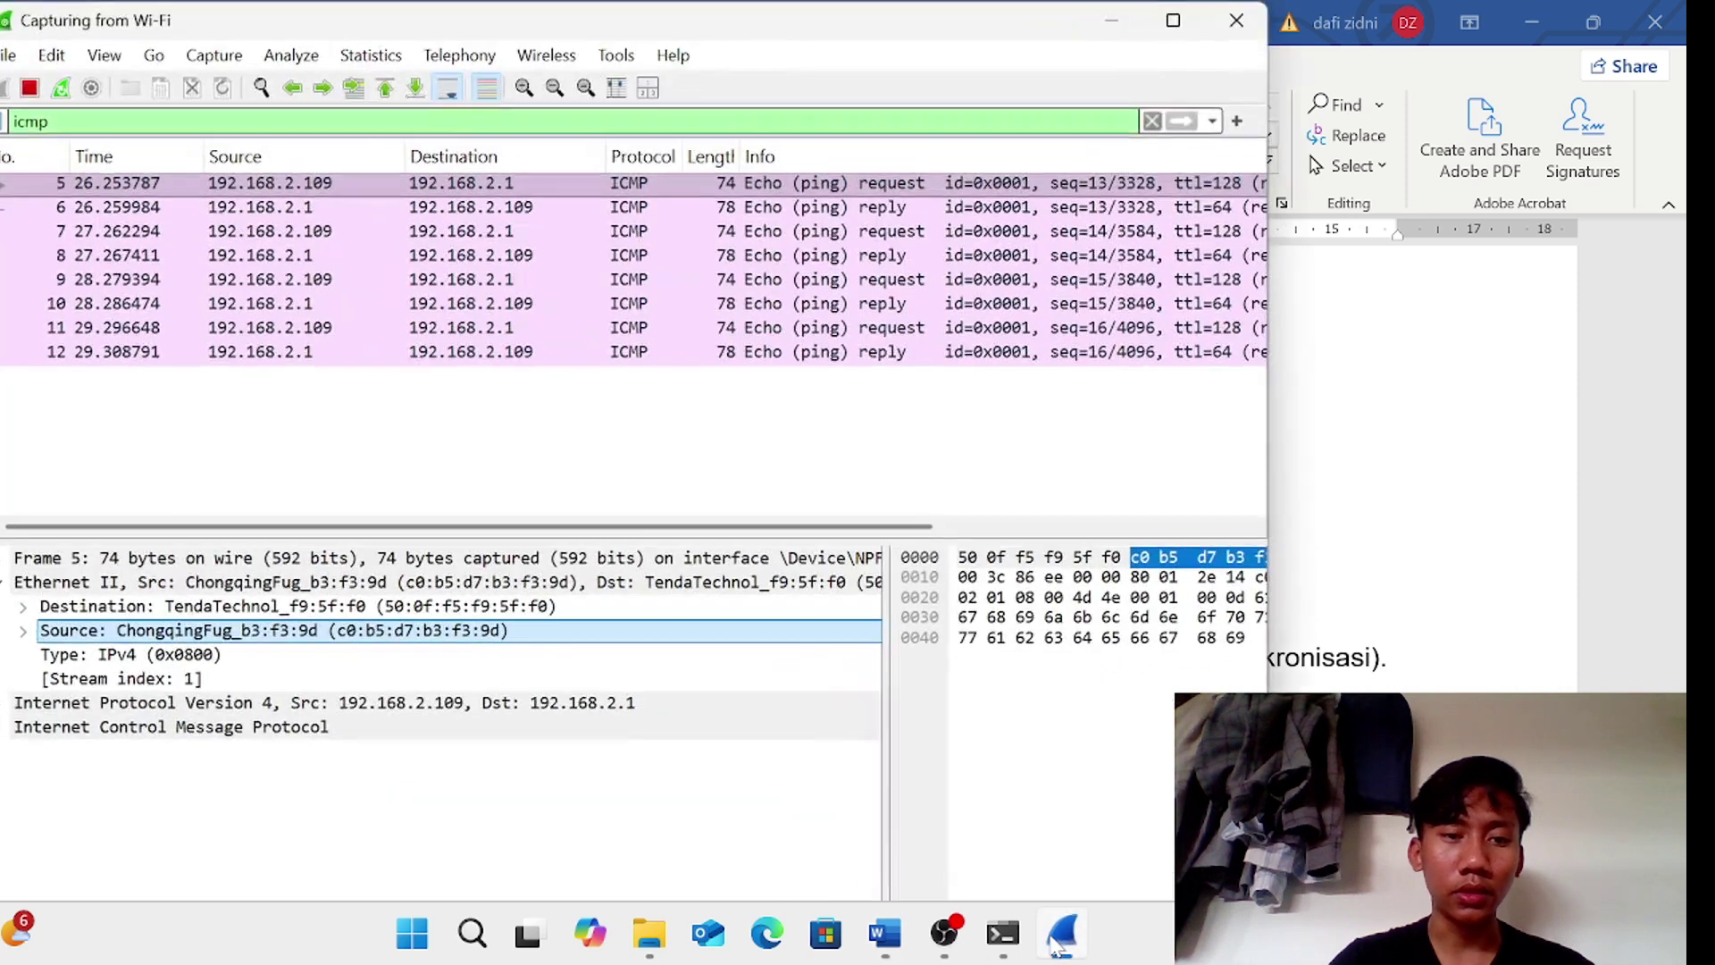
click(6, 582)
click(5, 582)
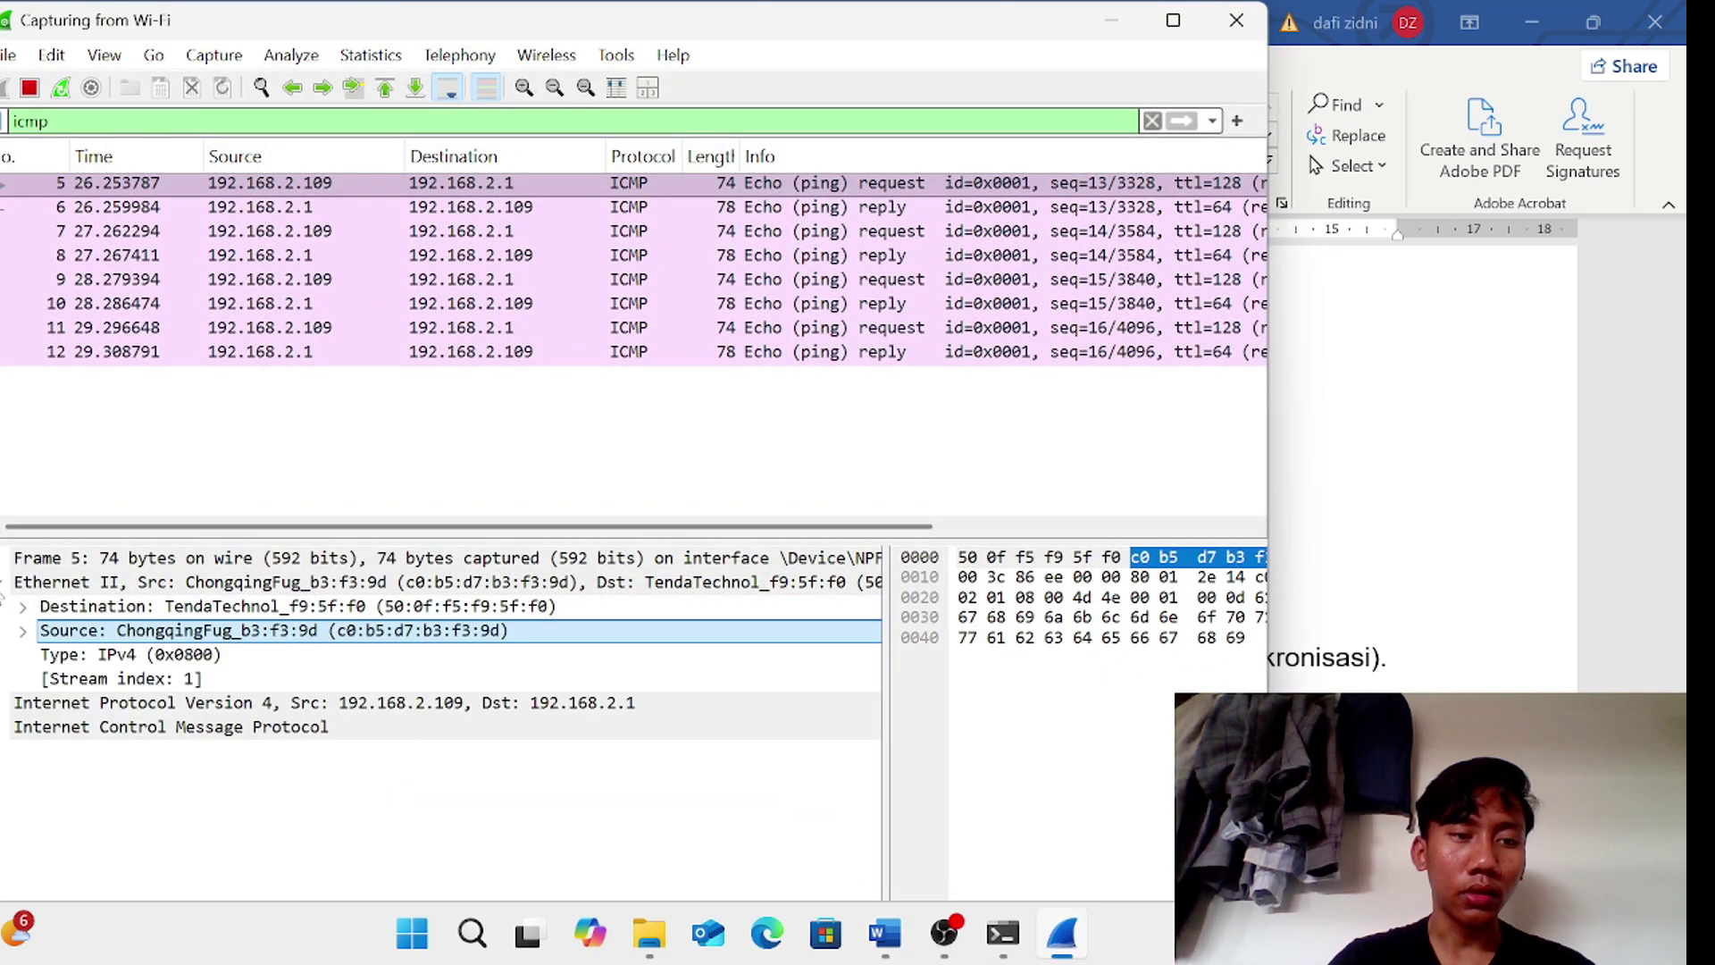
click(23, 607)
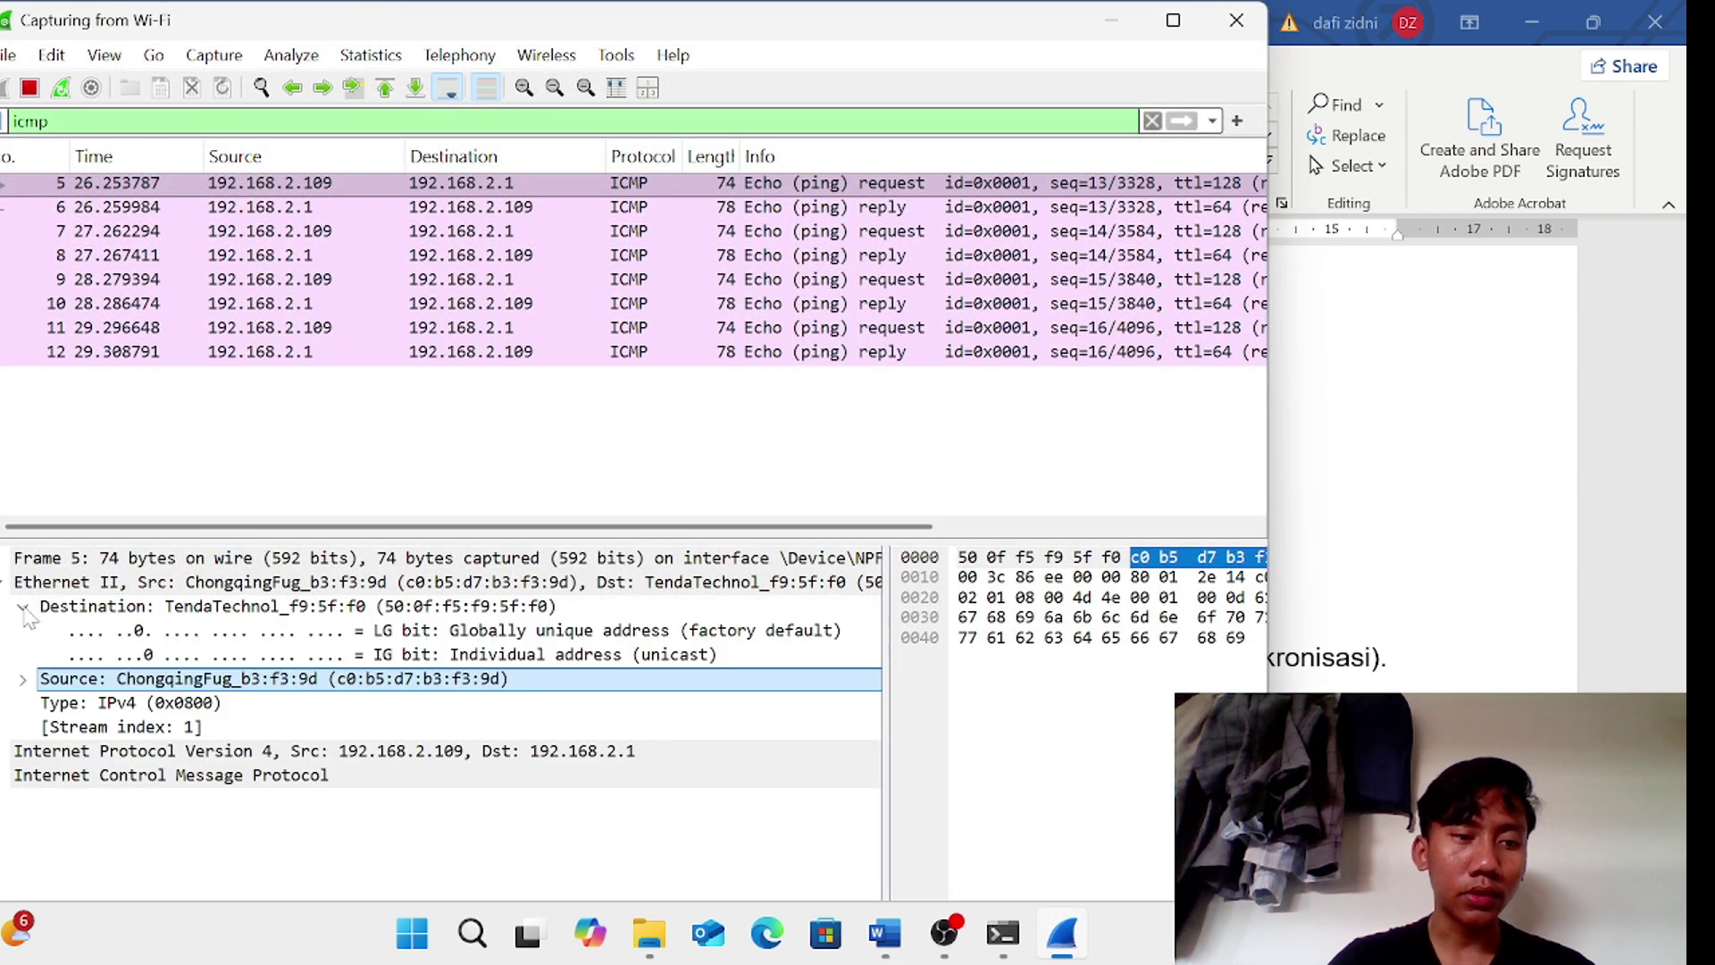
click(22, 679)
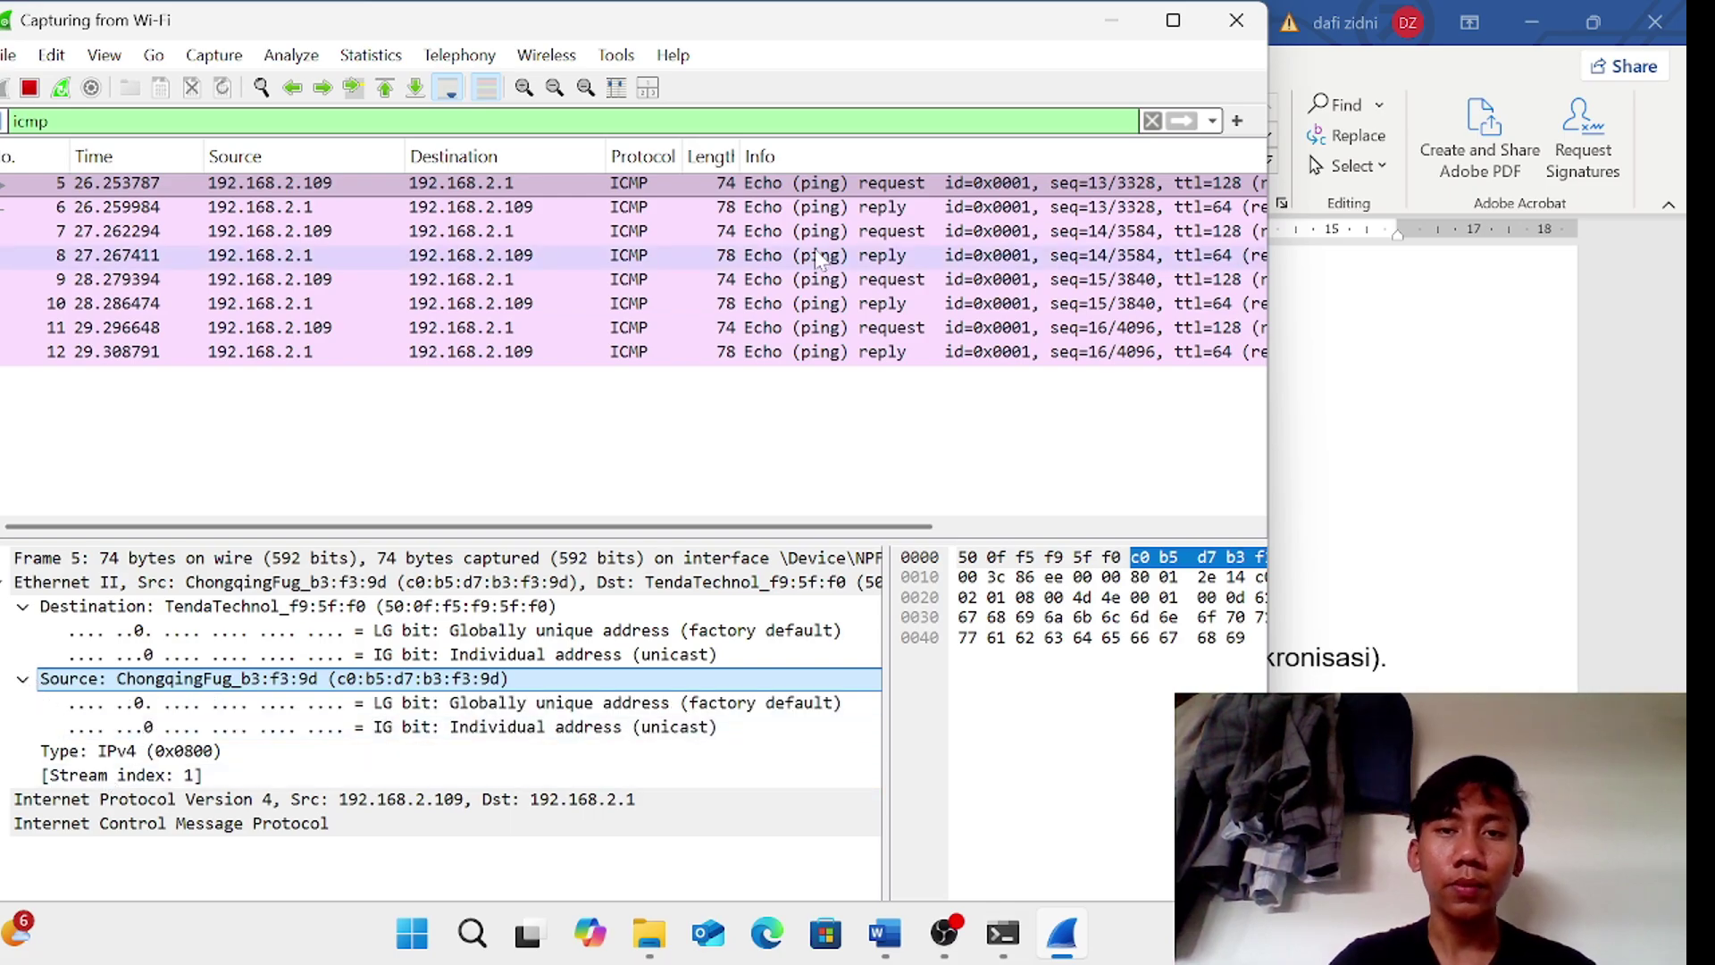
click(1130, 33)
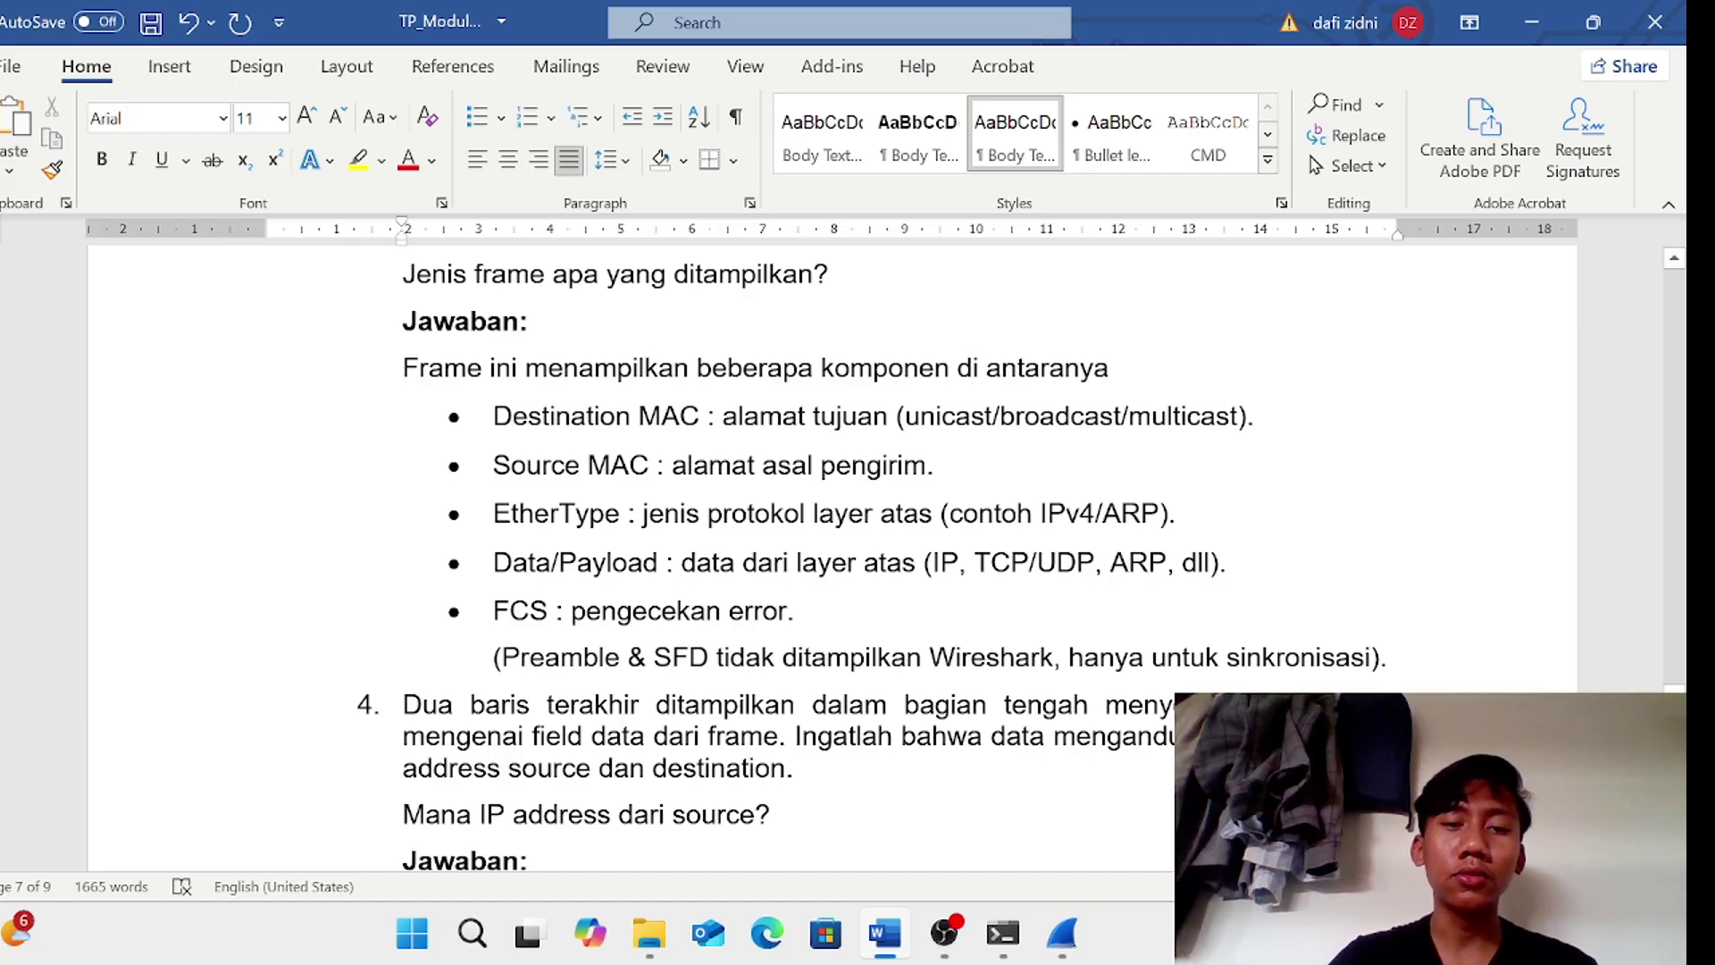
- Read question 4 about the source and destination IP addresses and check the copy options for the first echo request in Wireshark
scroll(830, 535, down, 1)
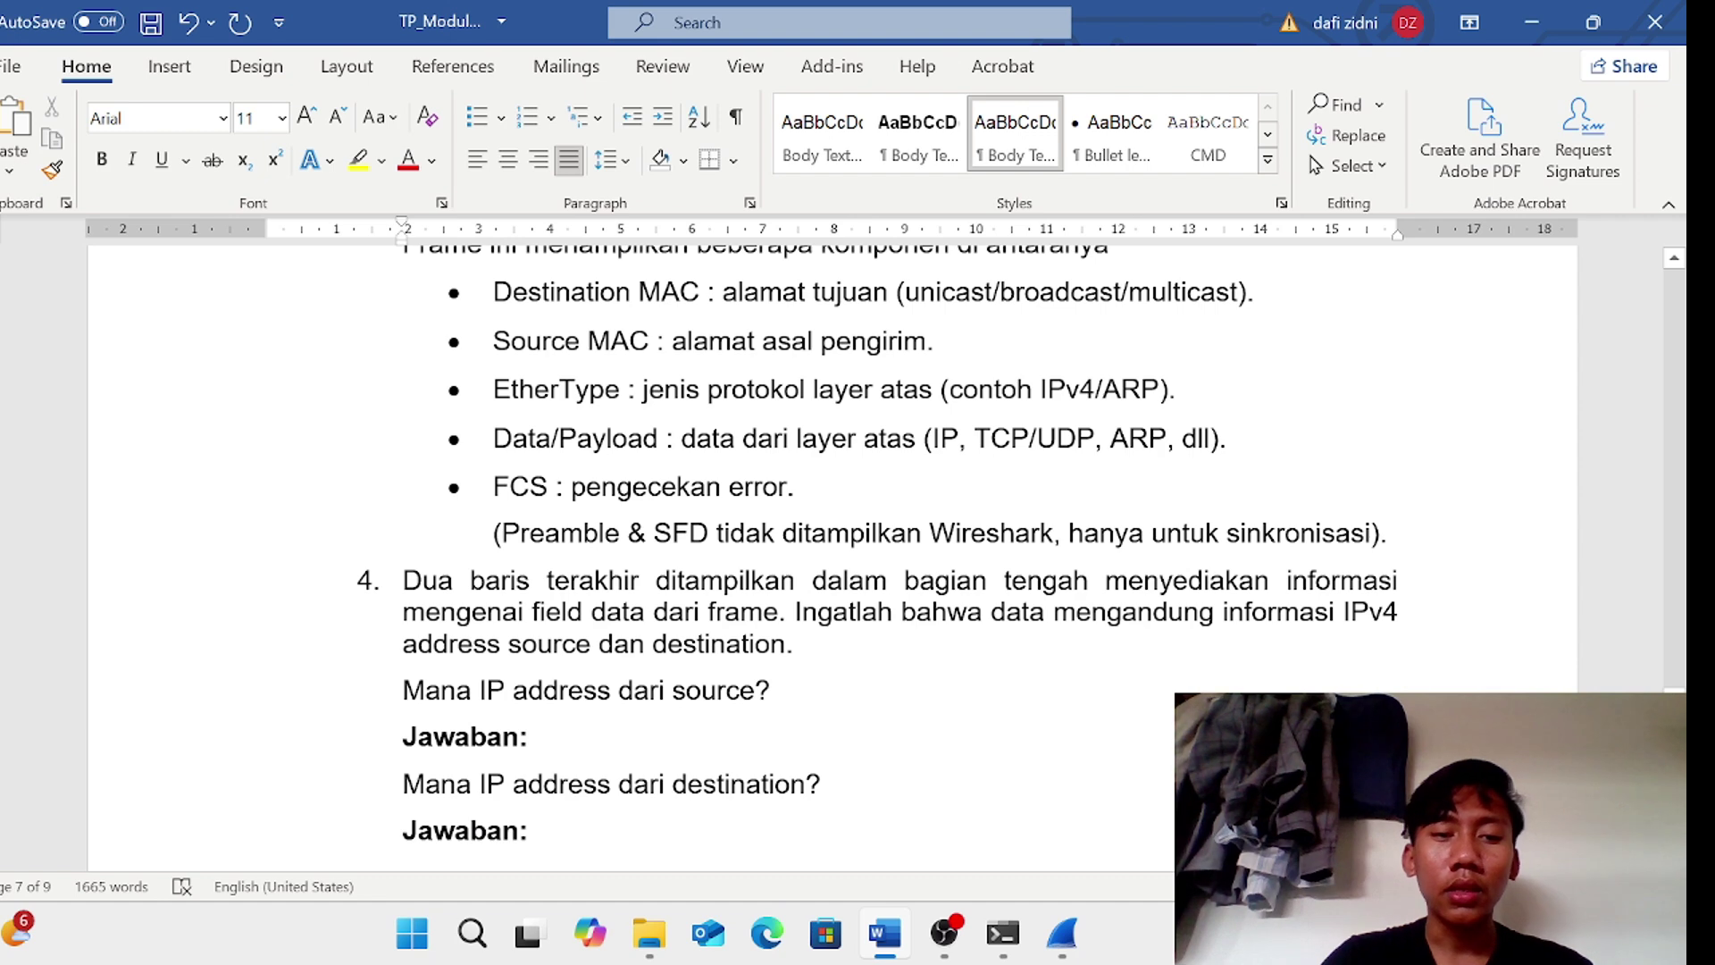
scroll(831, 536, down, 2)
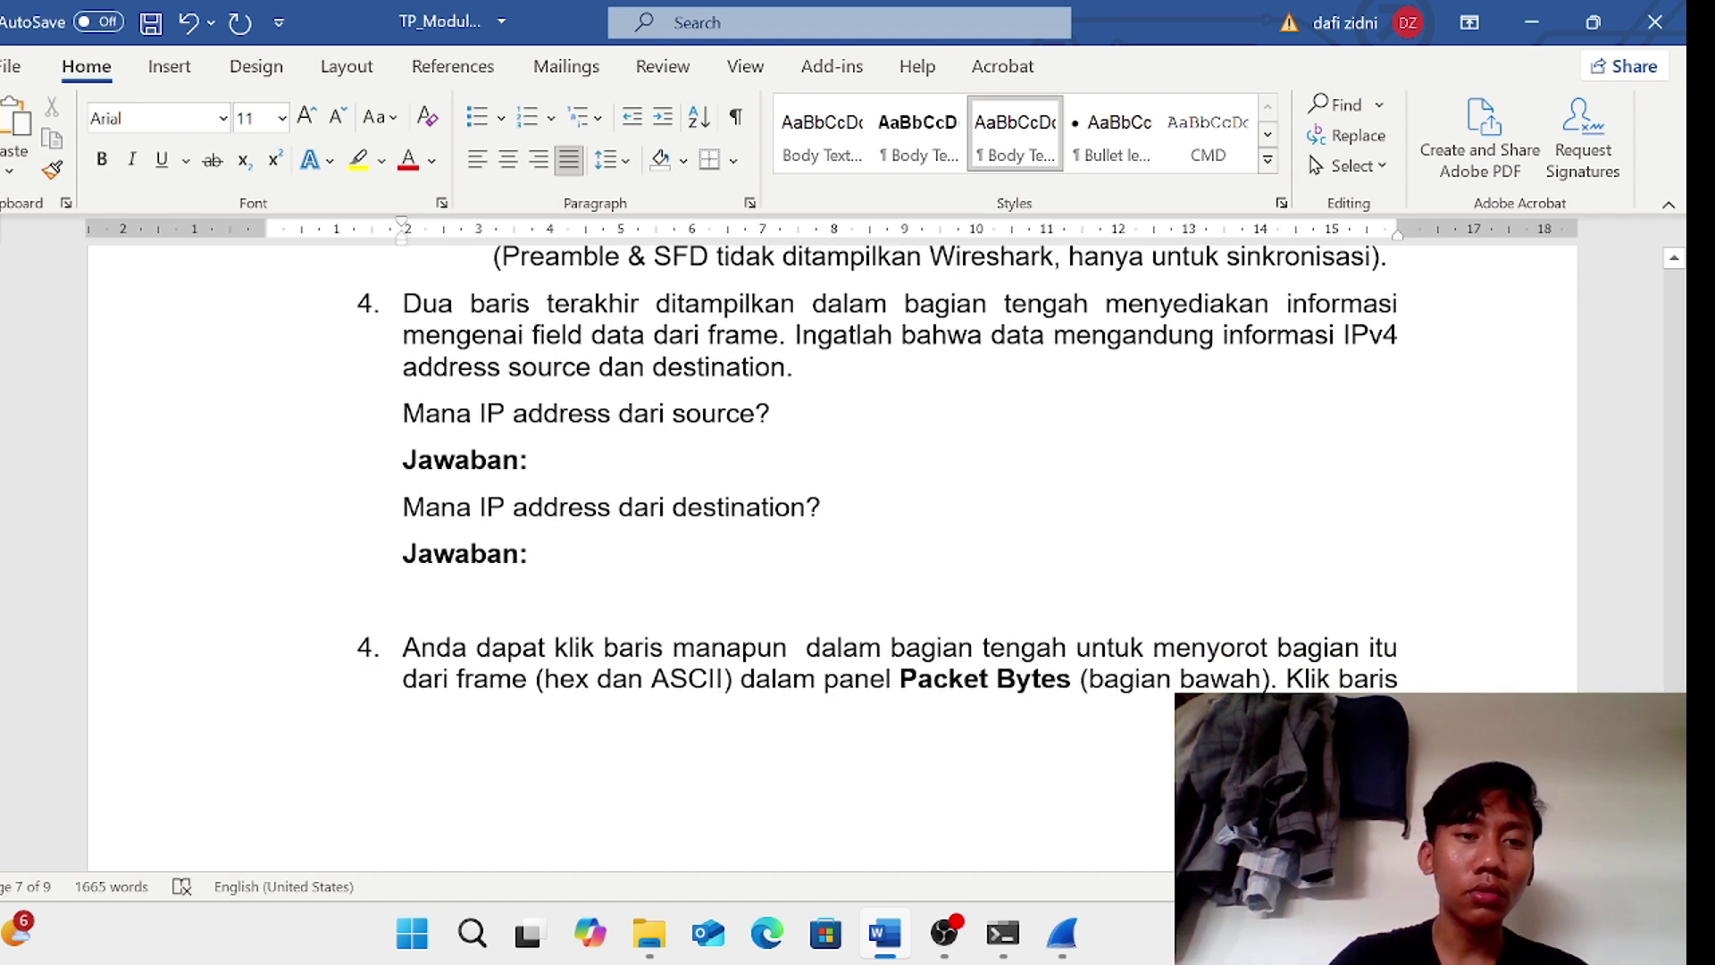
scroll(831, 536, up, 1)
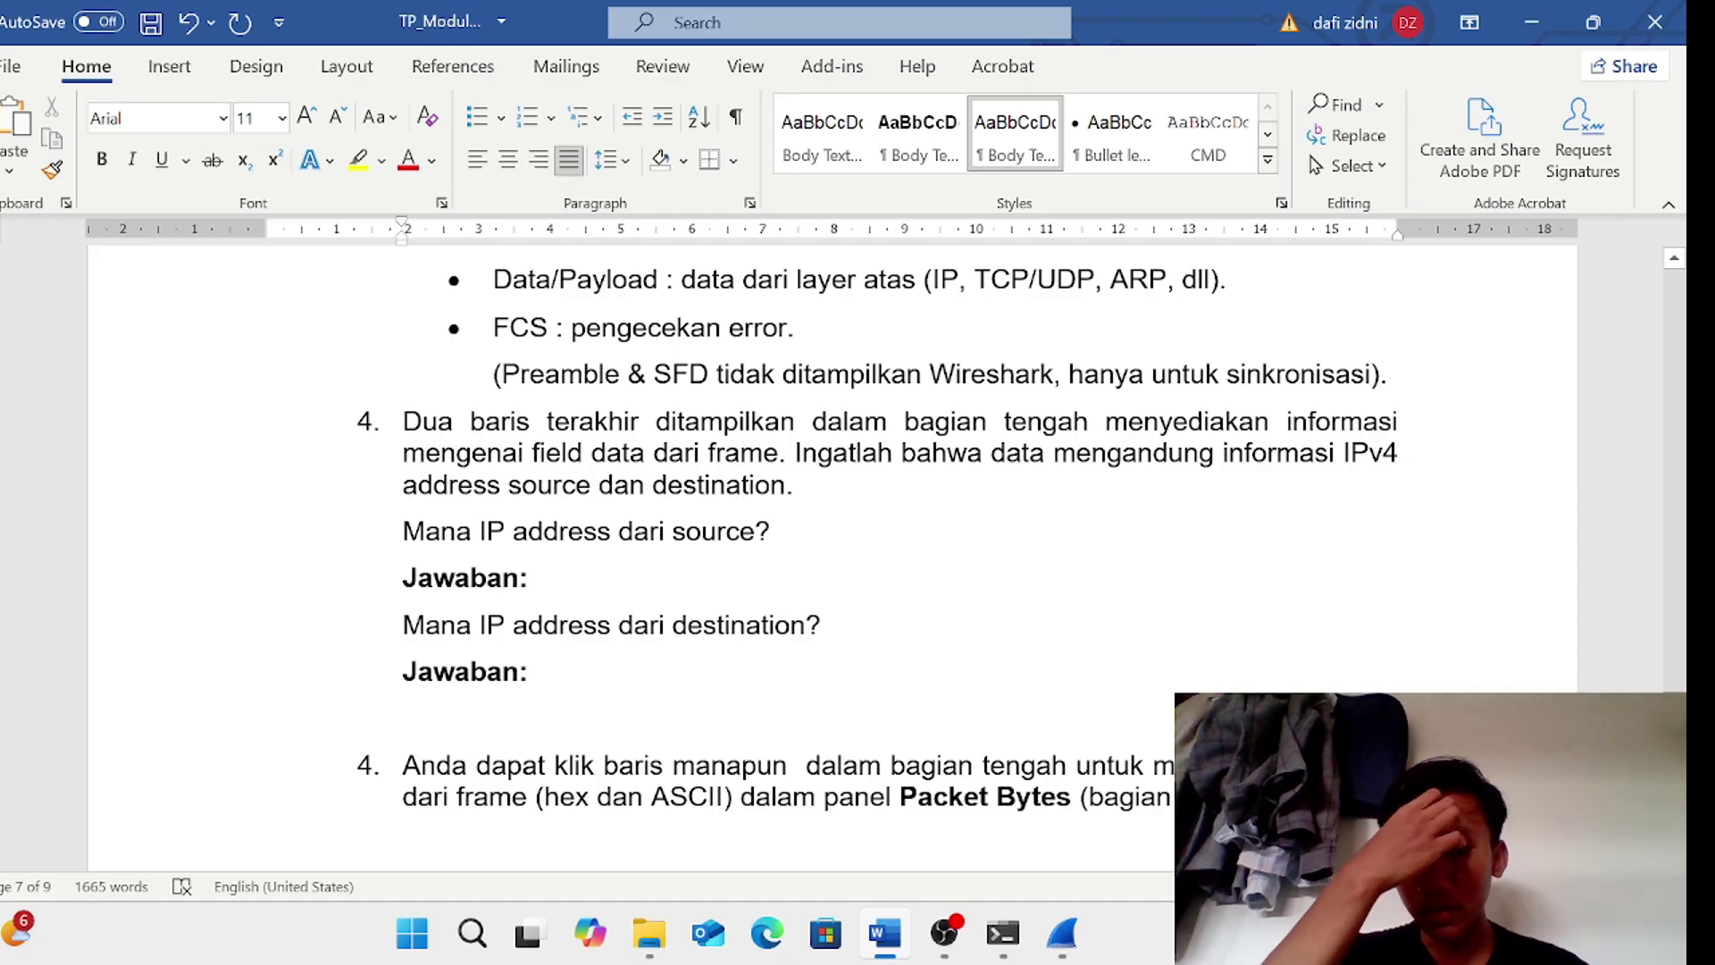
click(1069, 945)
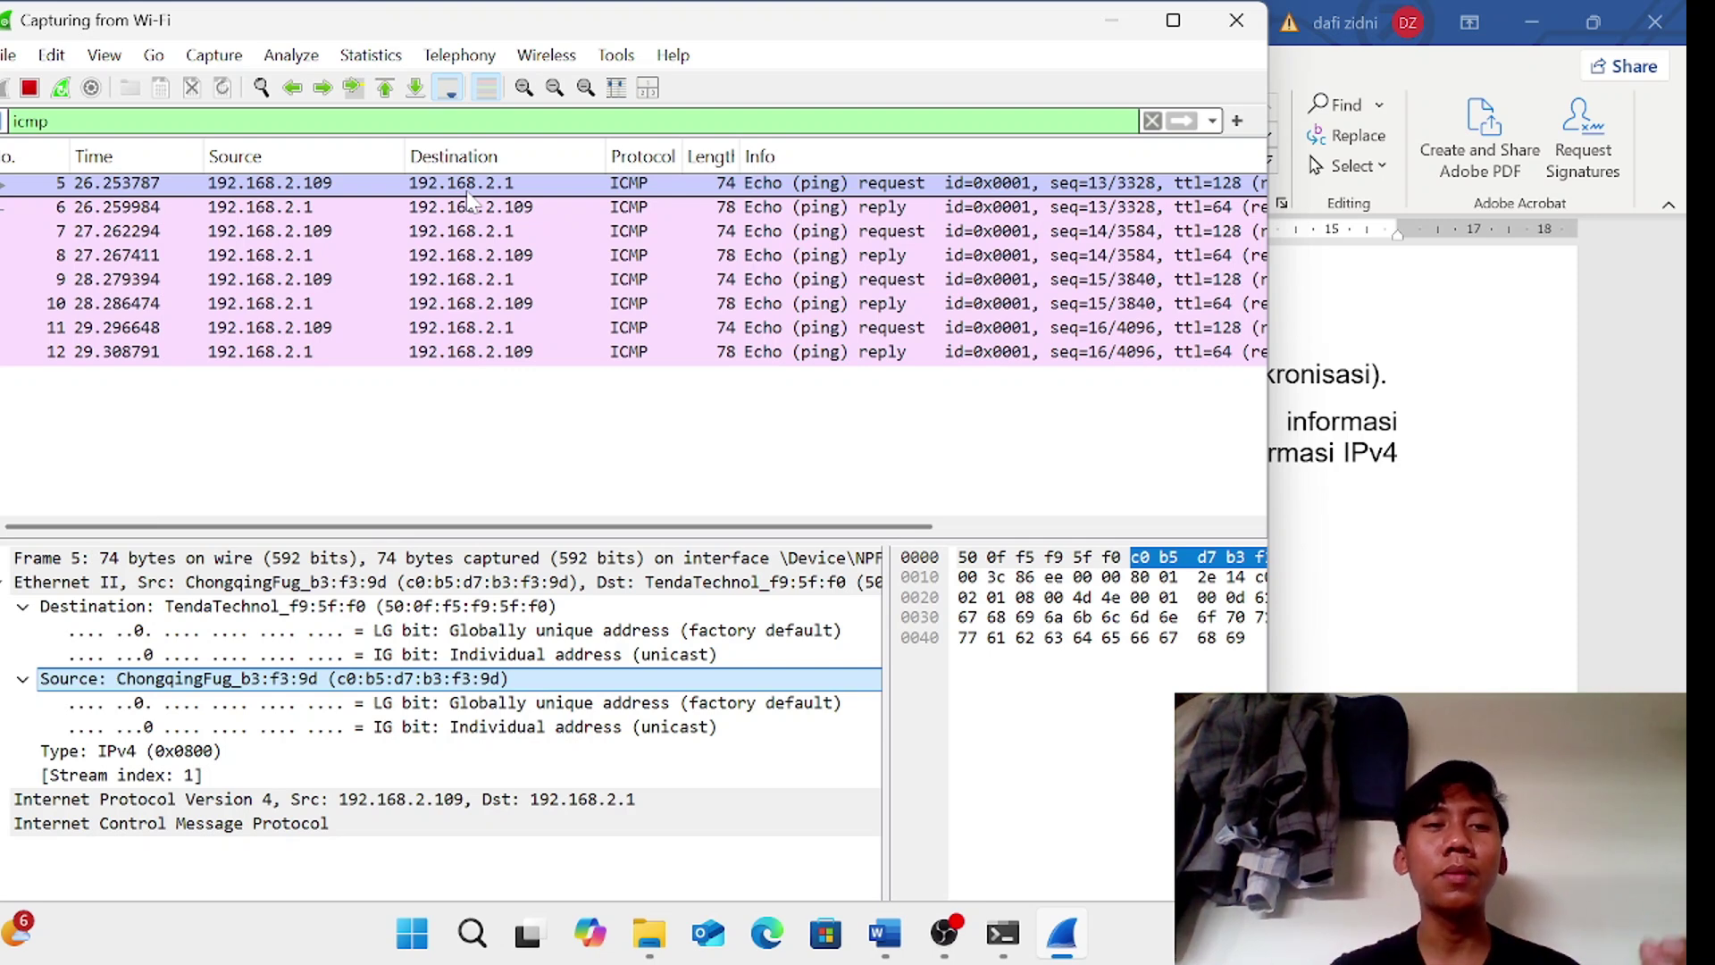
right_click(304, 191)
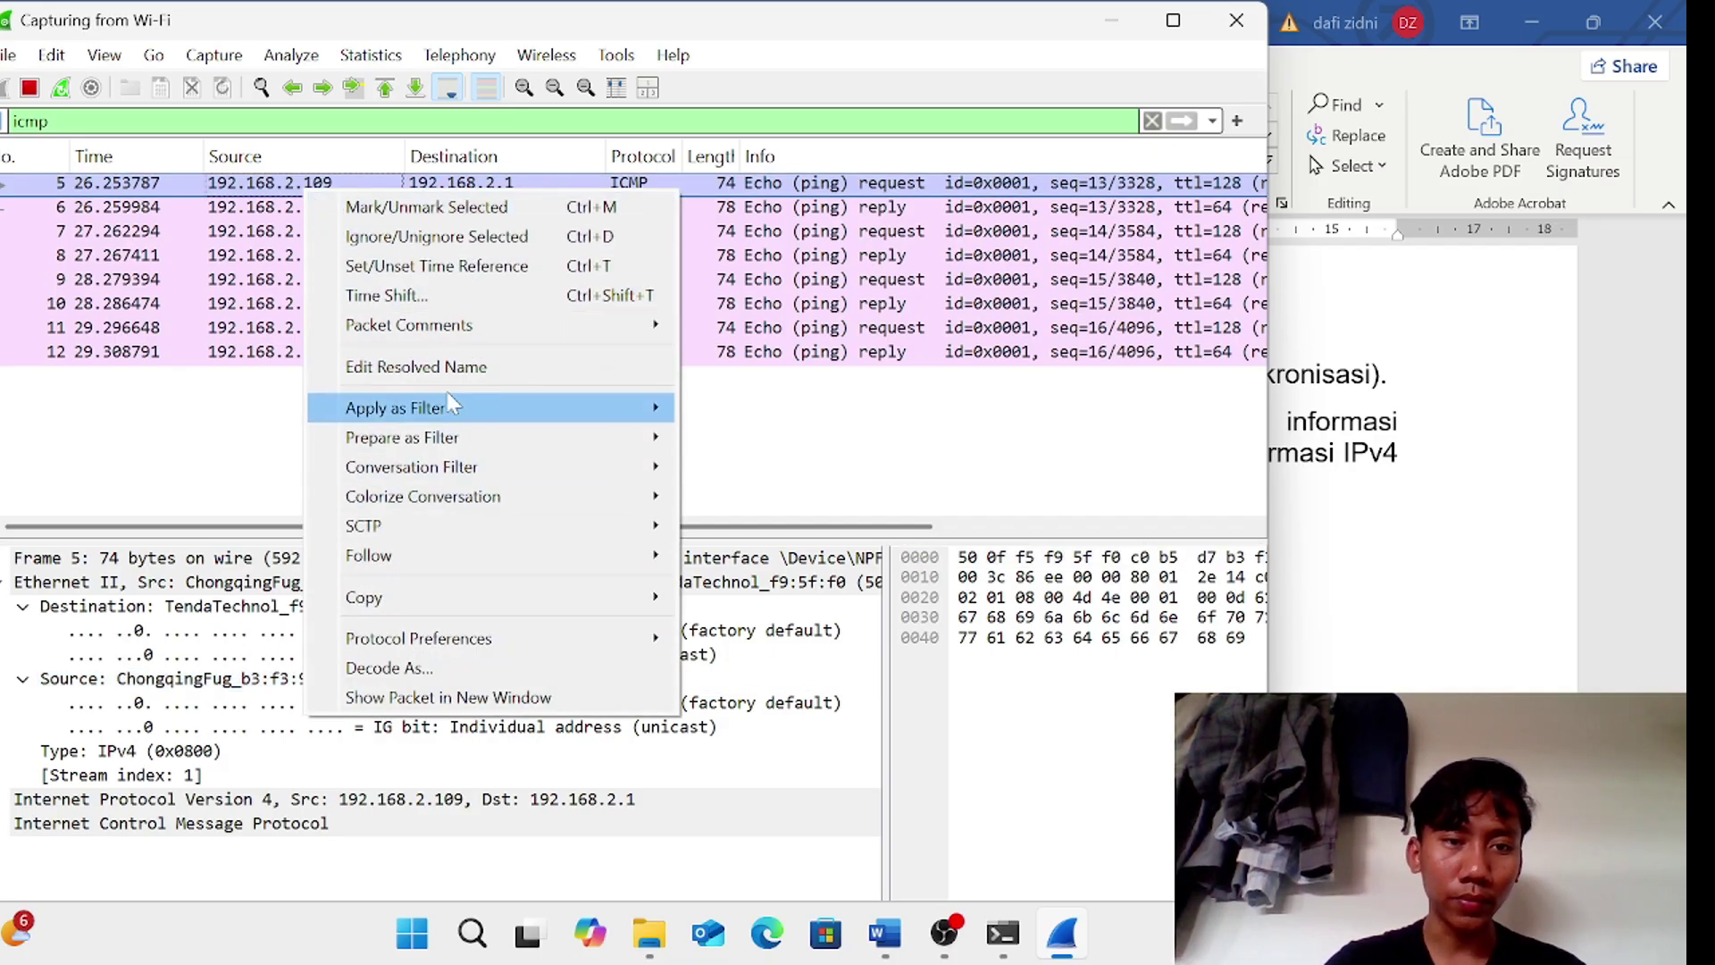
mouse_move(598, 604)
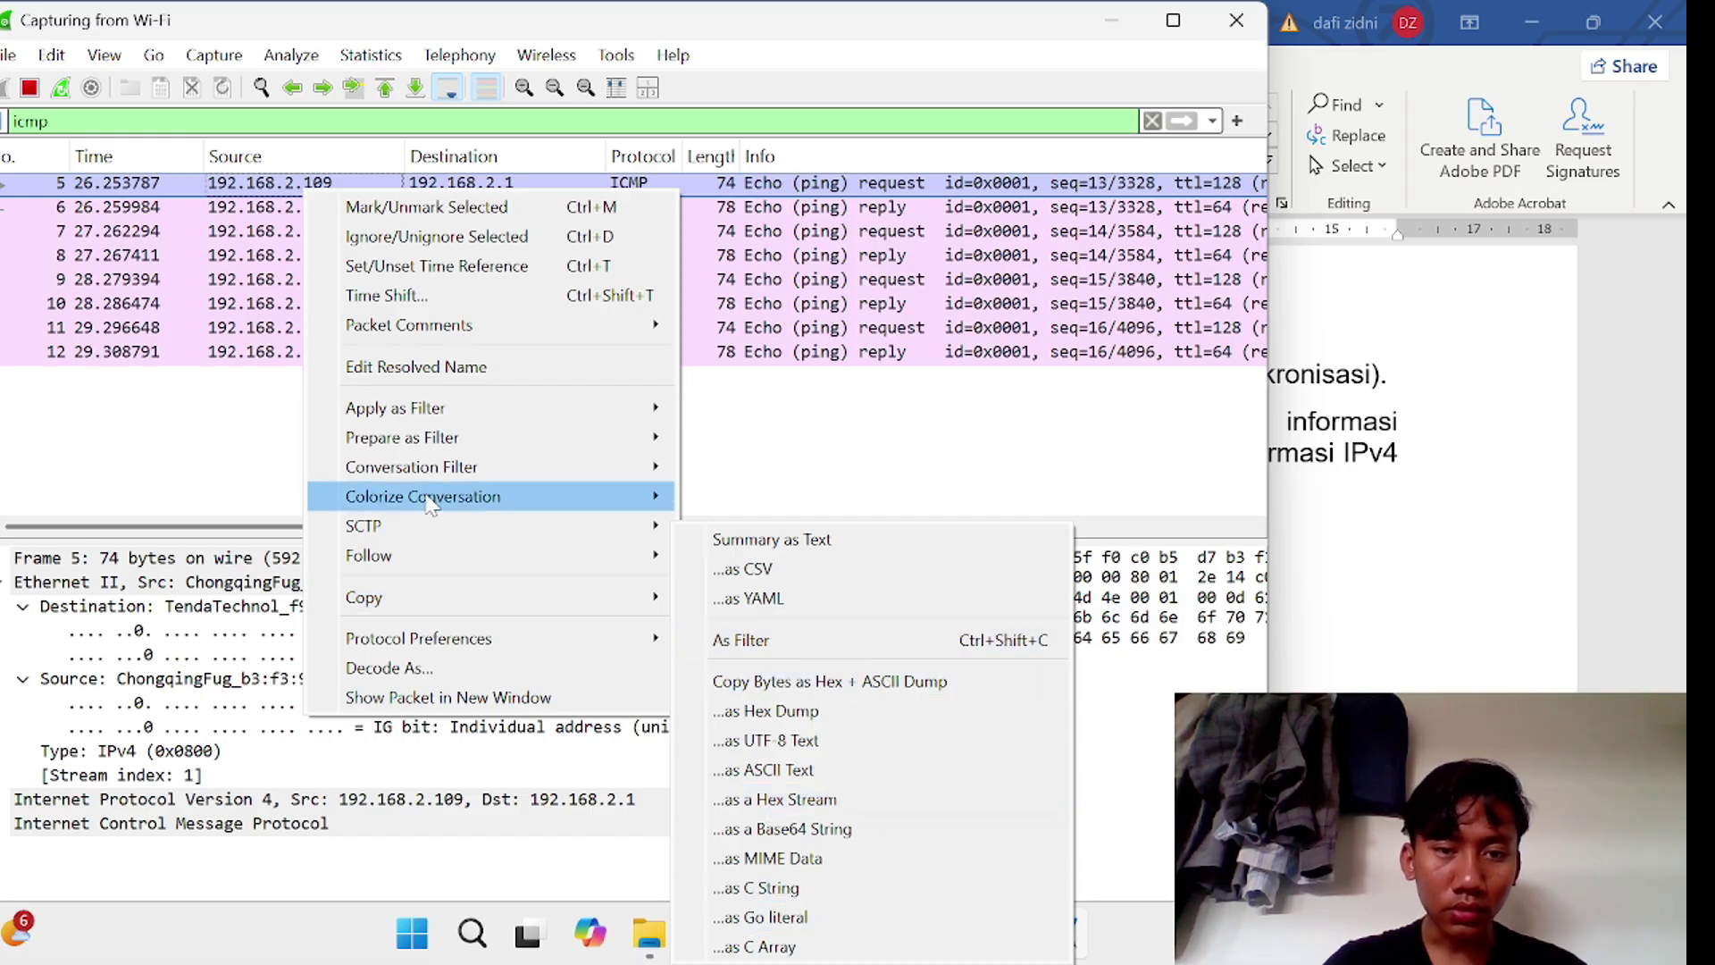
click(243, 456)
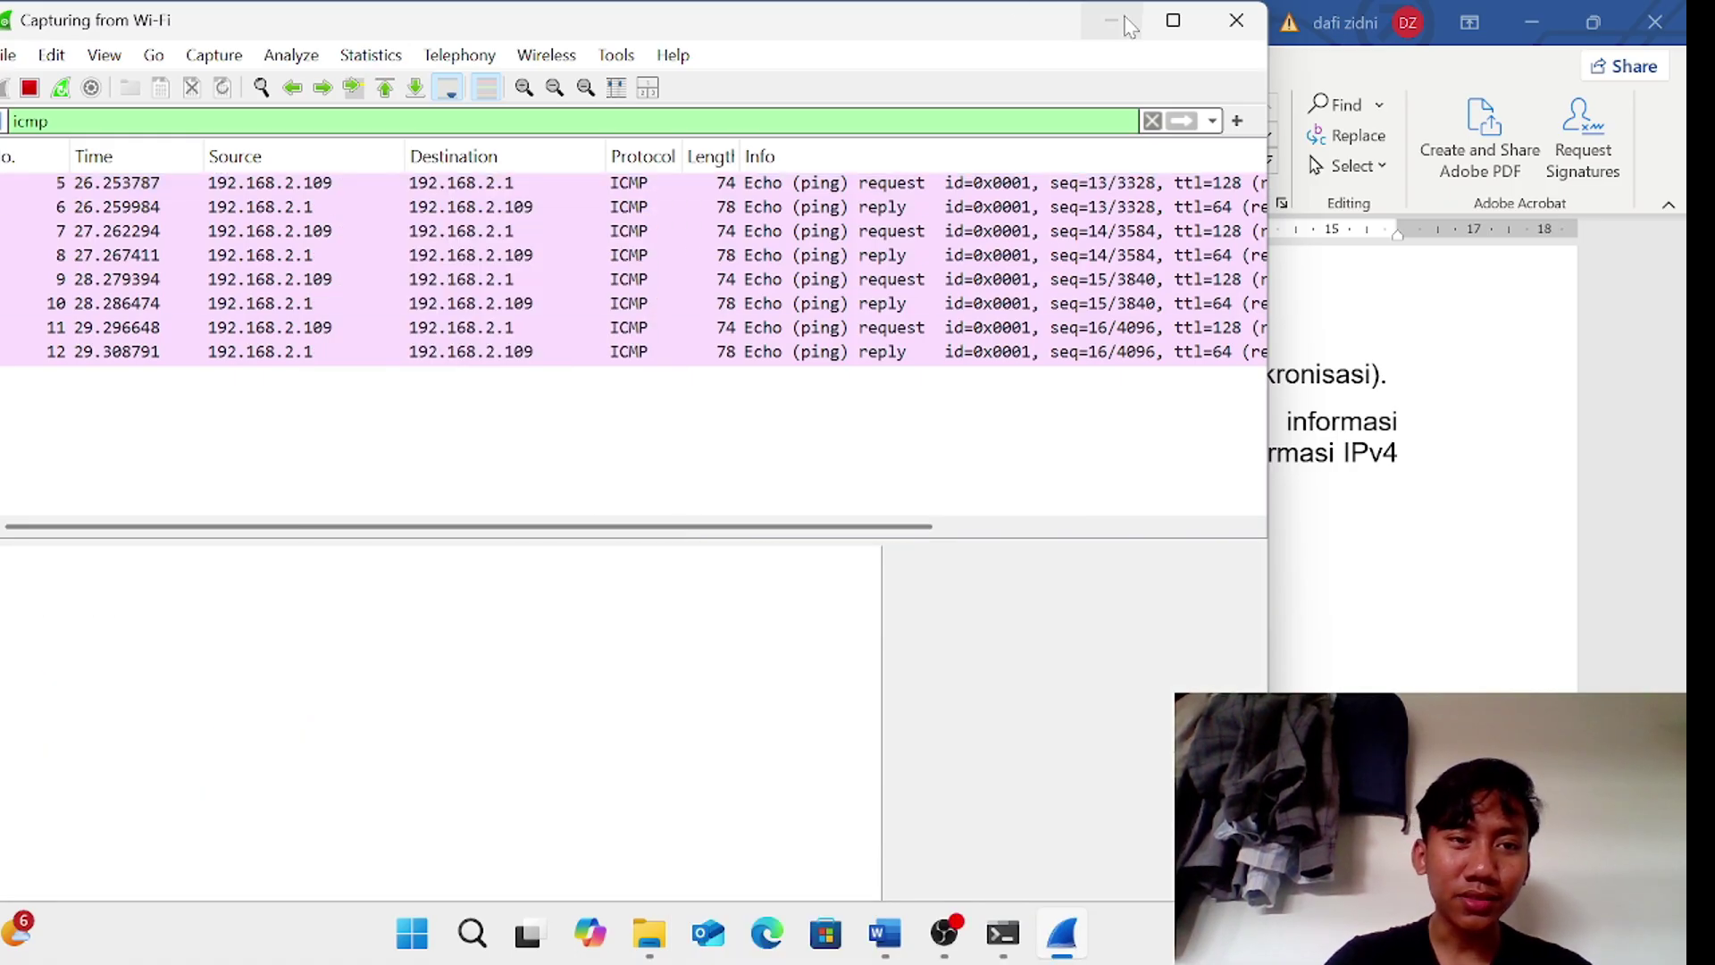
- Examine the first echo request in its own packet window, close it, and return to the Word report
key(Down)
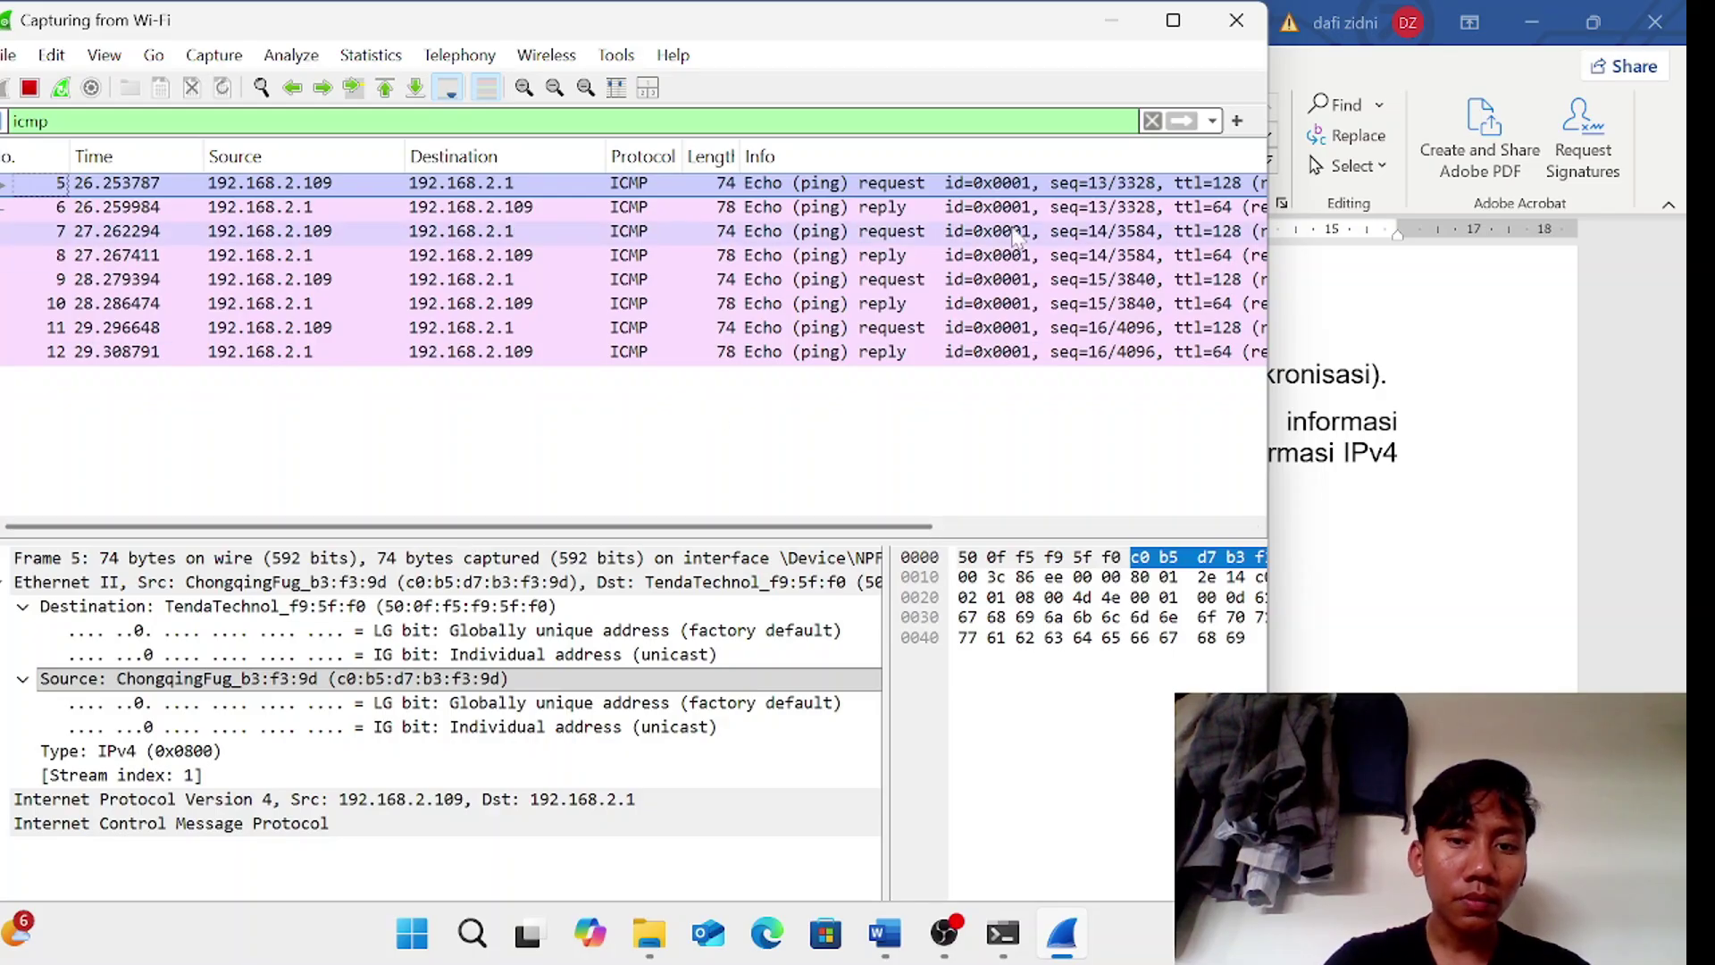
double_click(318, 185)
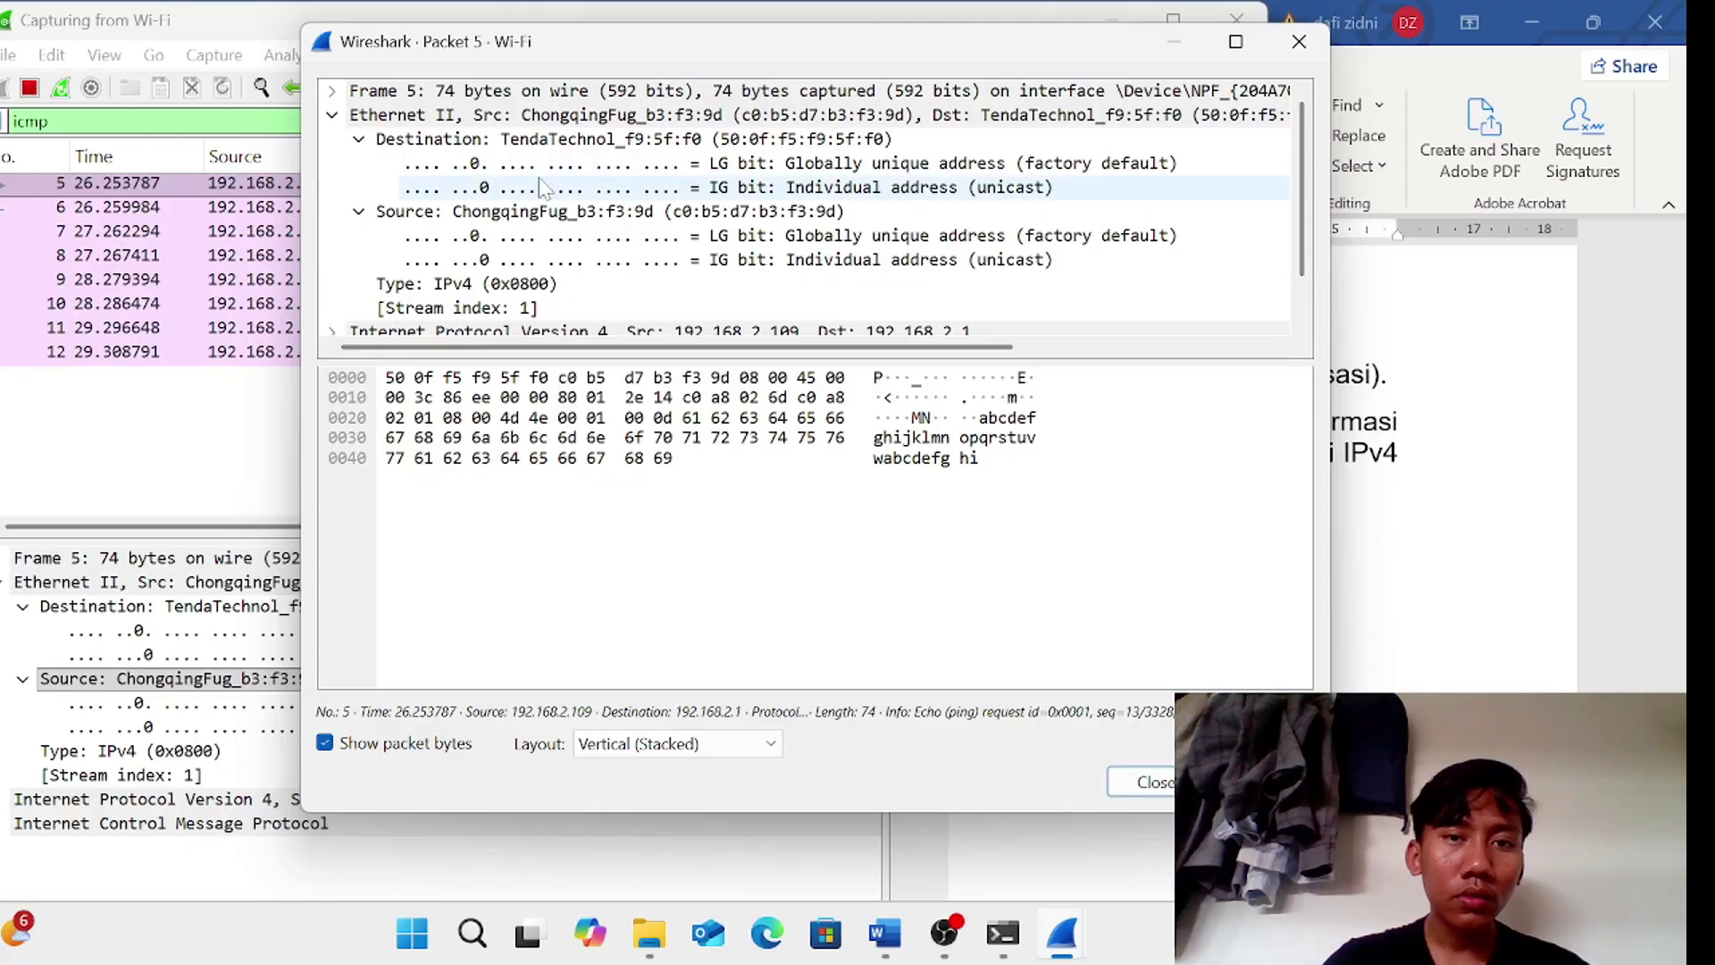
click(1298, 53)
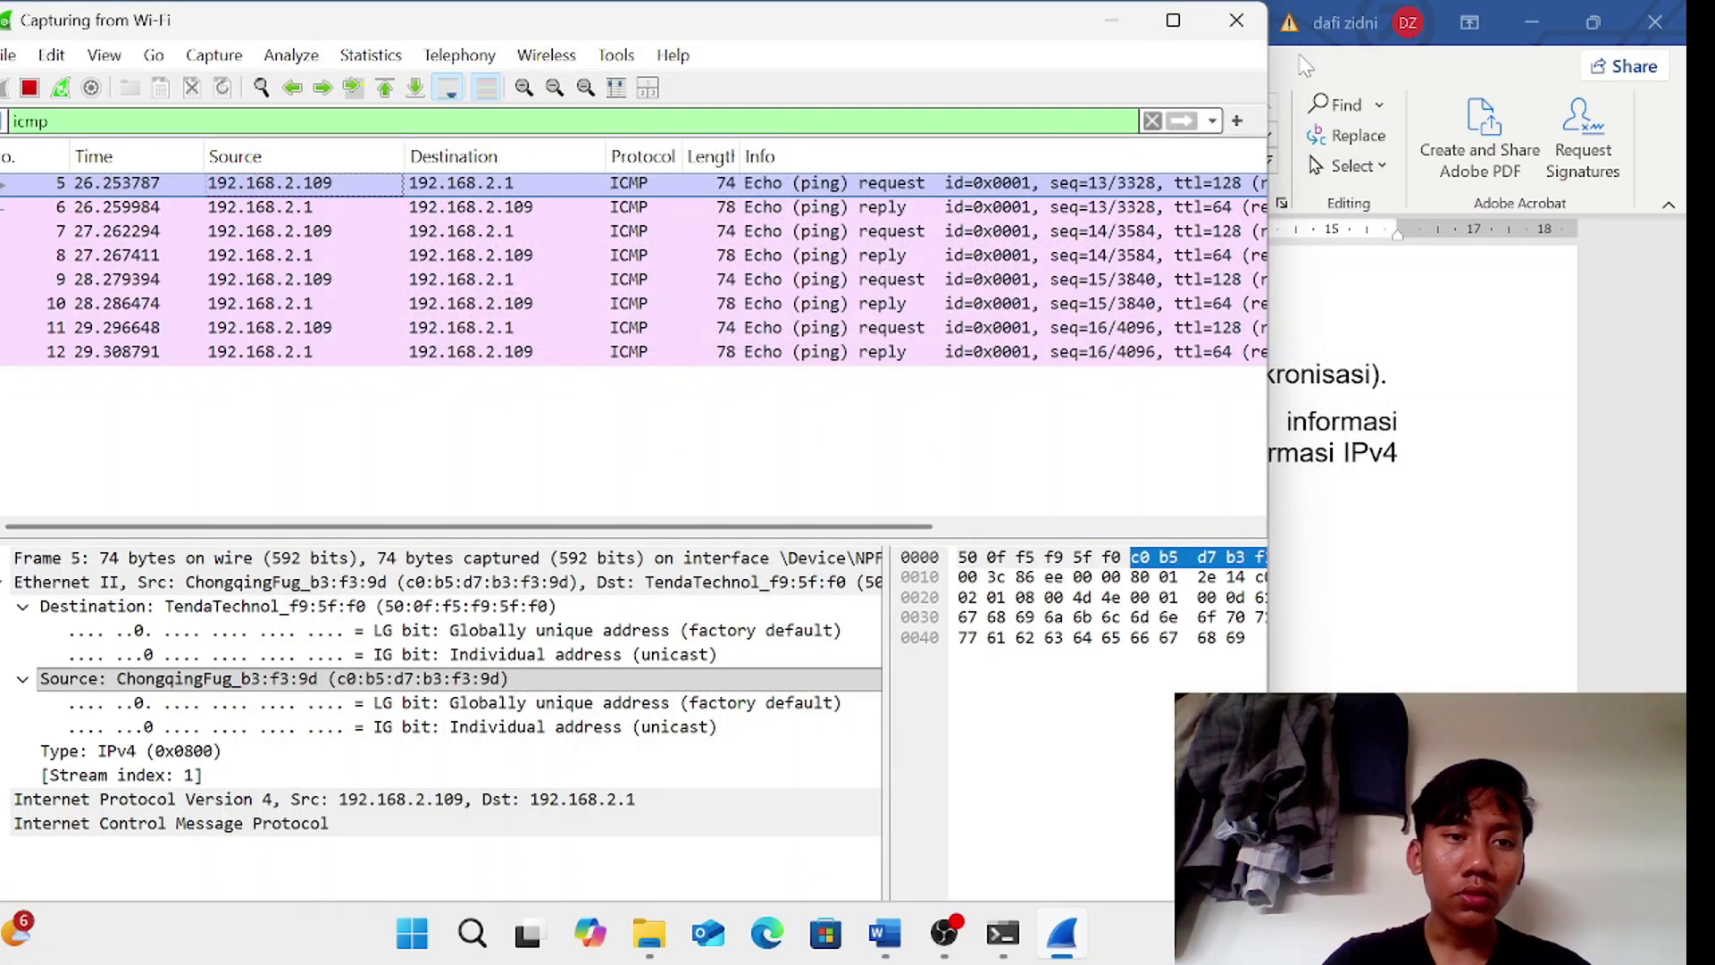
click(1122, 14)
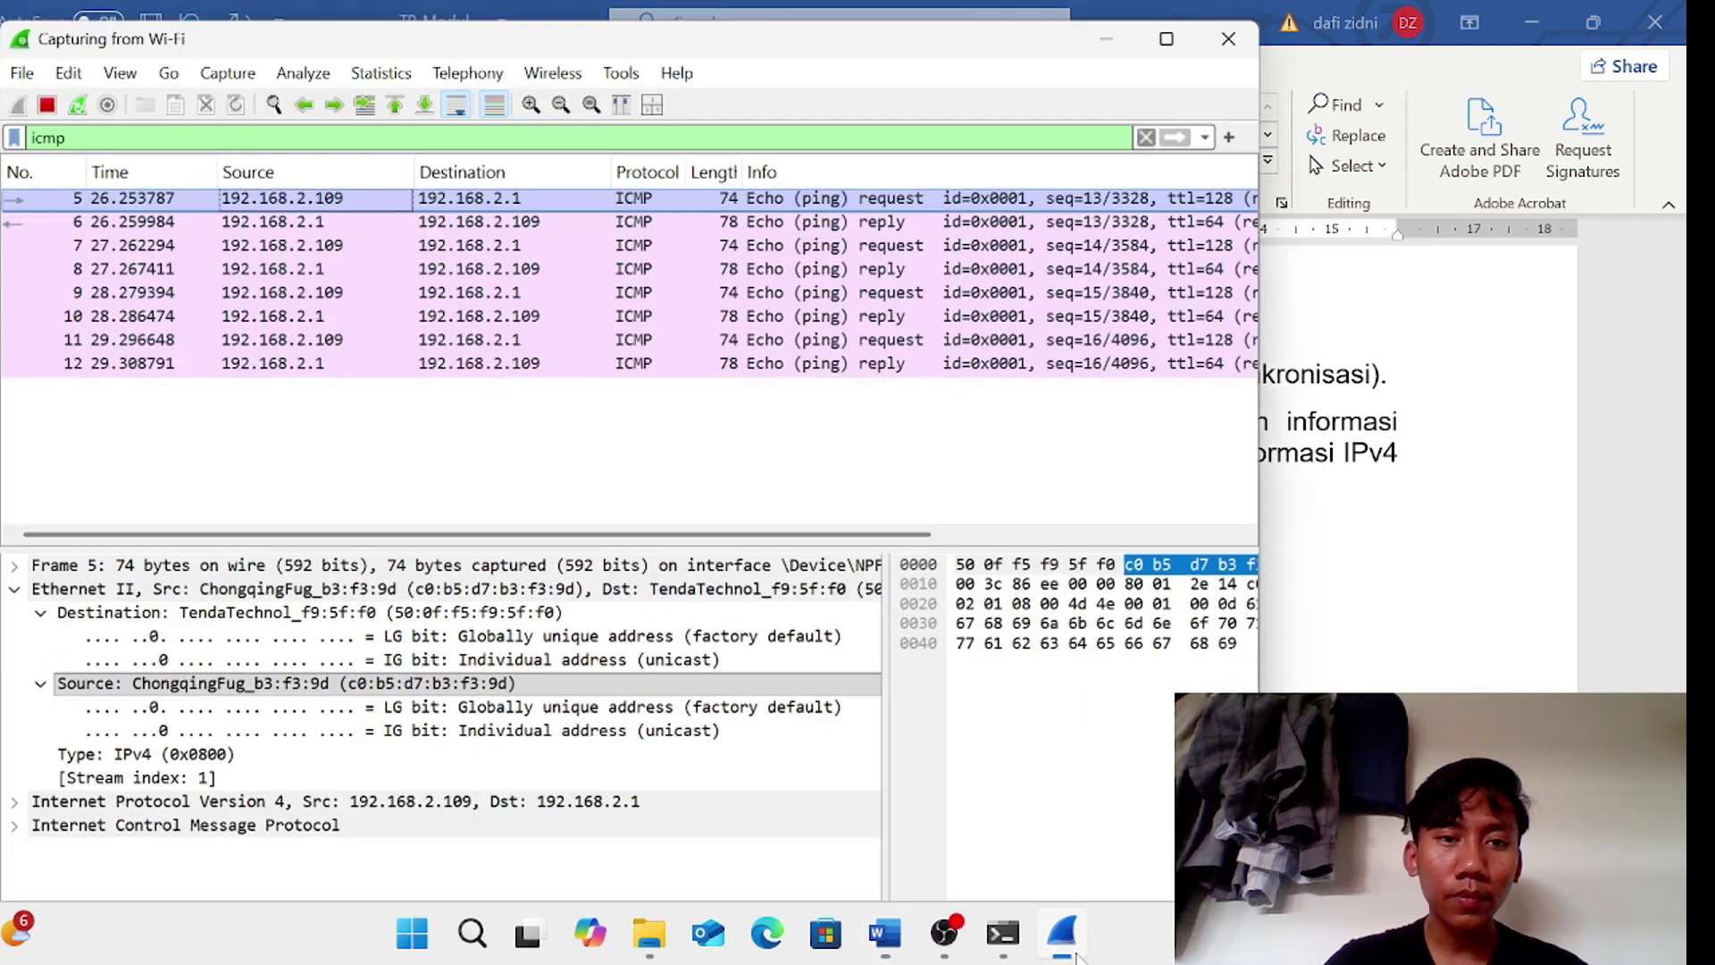
click(1076, 954)
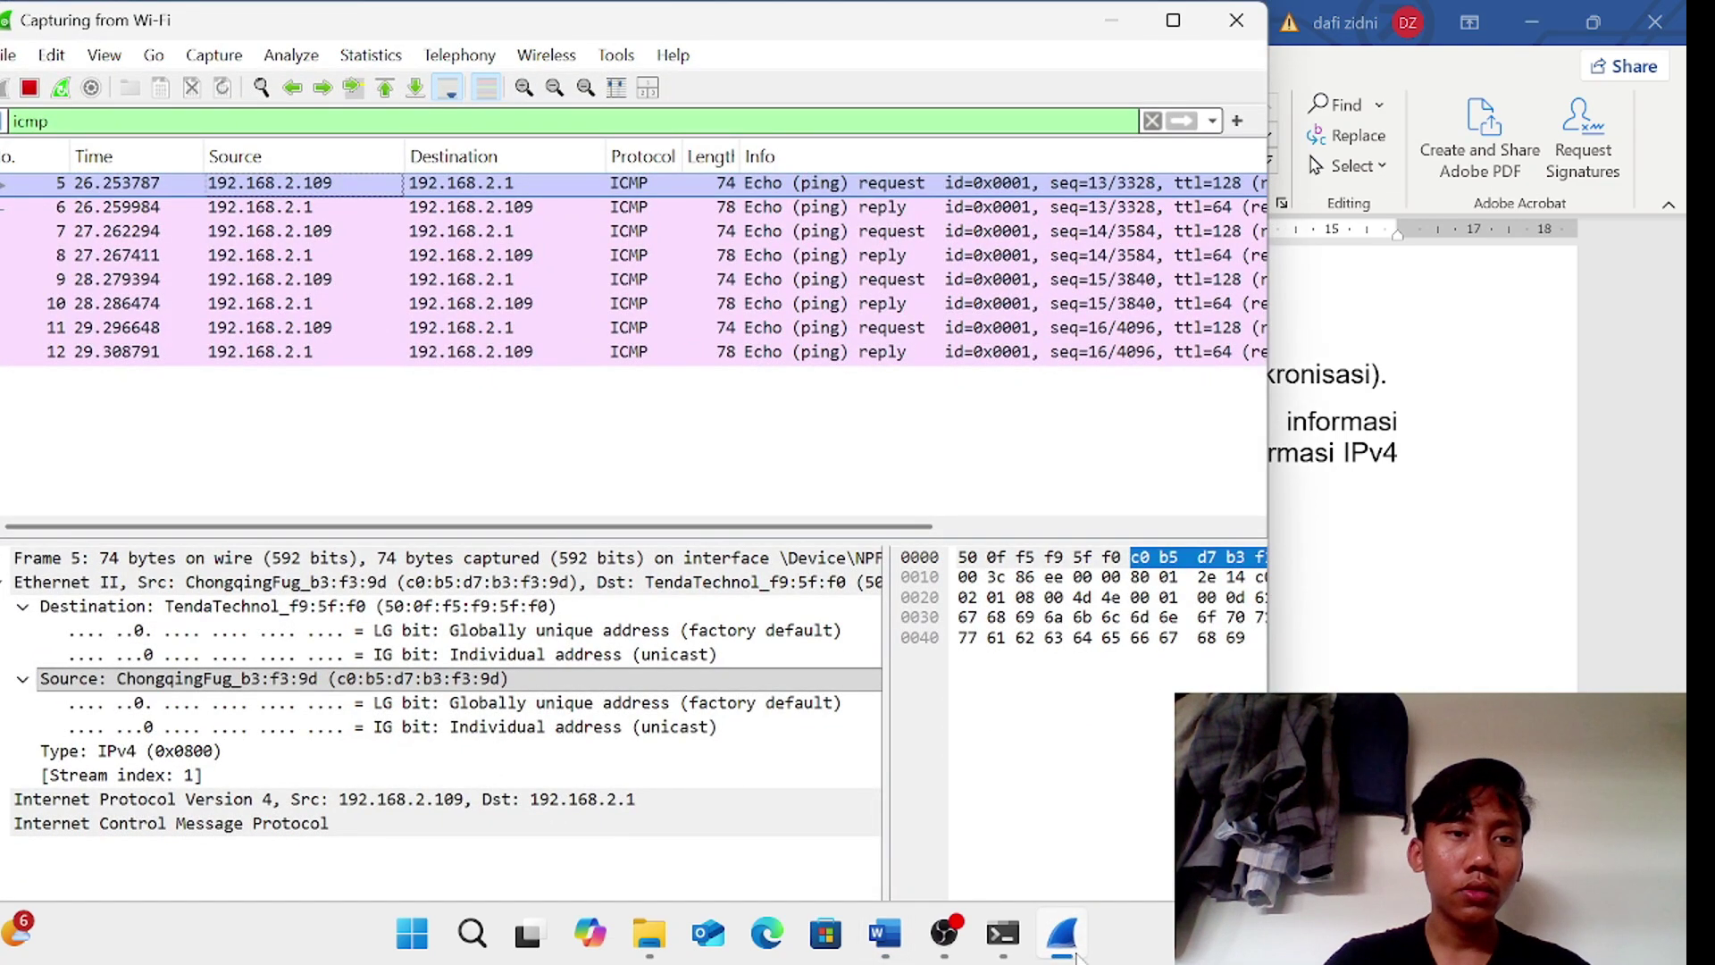
click(1063, 934)
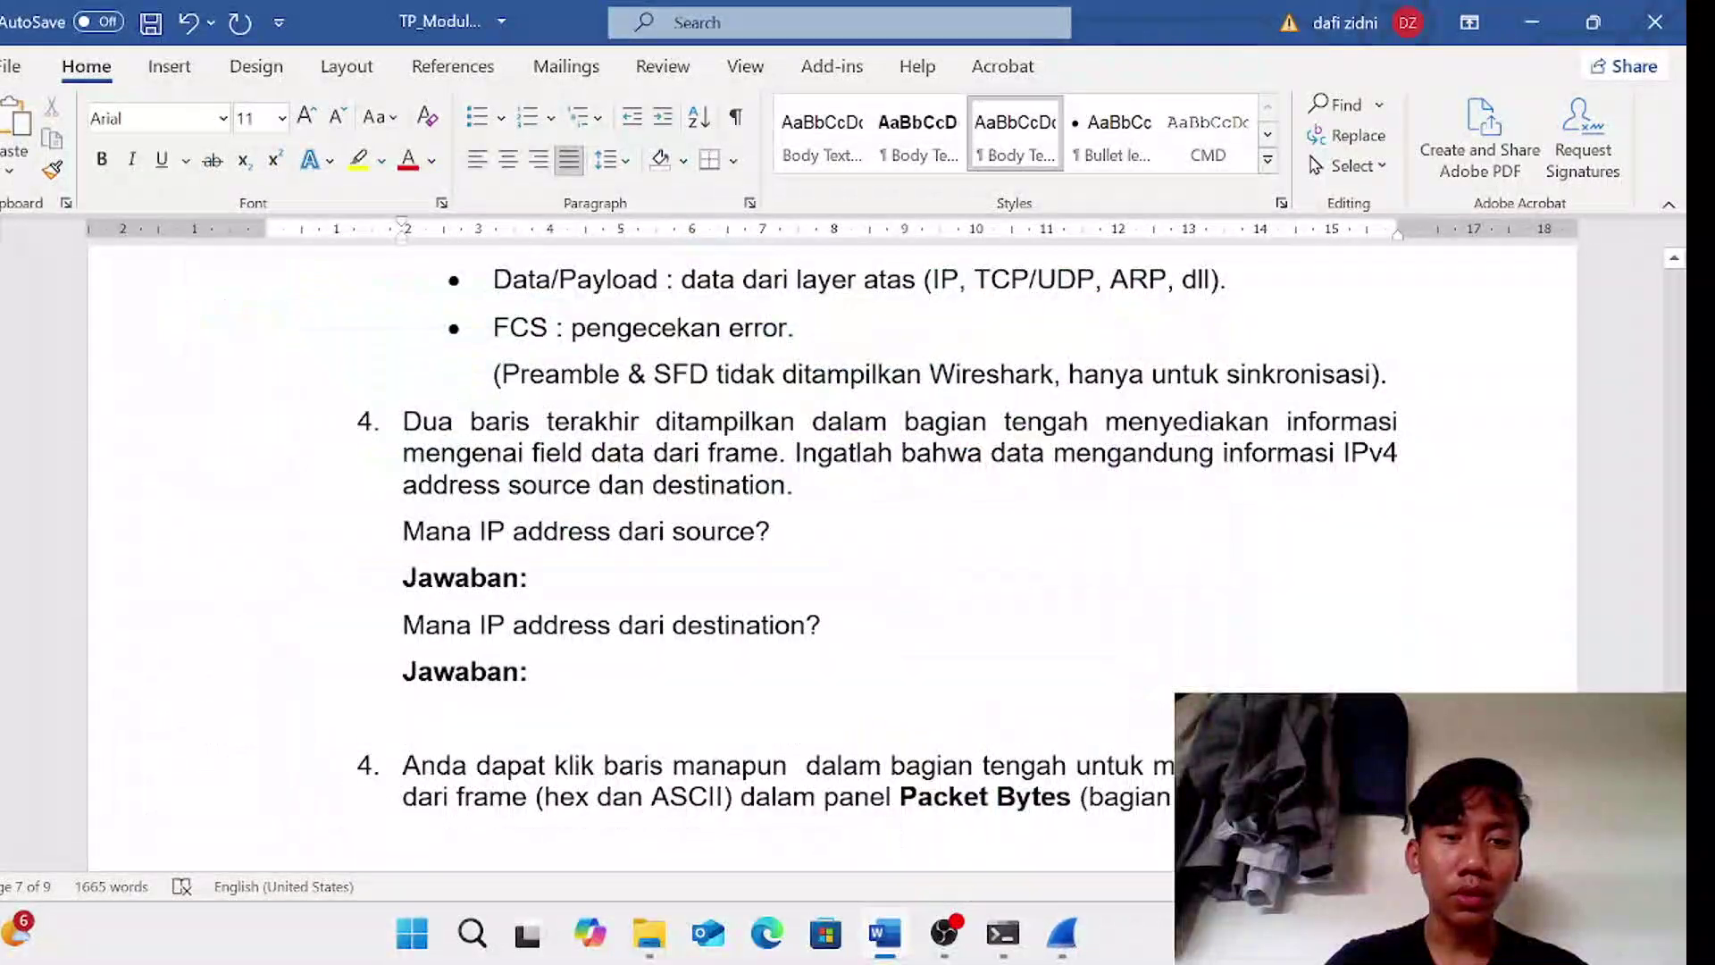
- Answer "Mana IP address dari source?" with 192.168.2.109 and remove the bold from the answer
text(1)
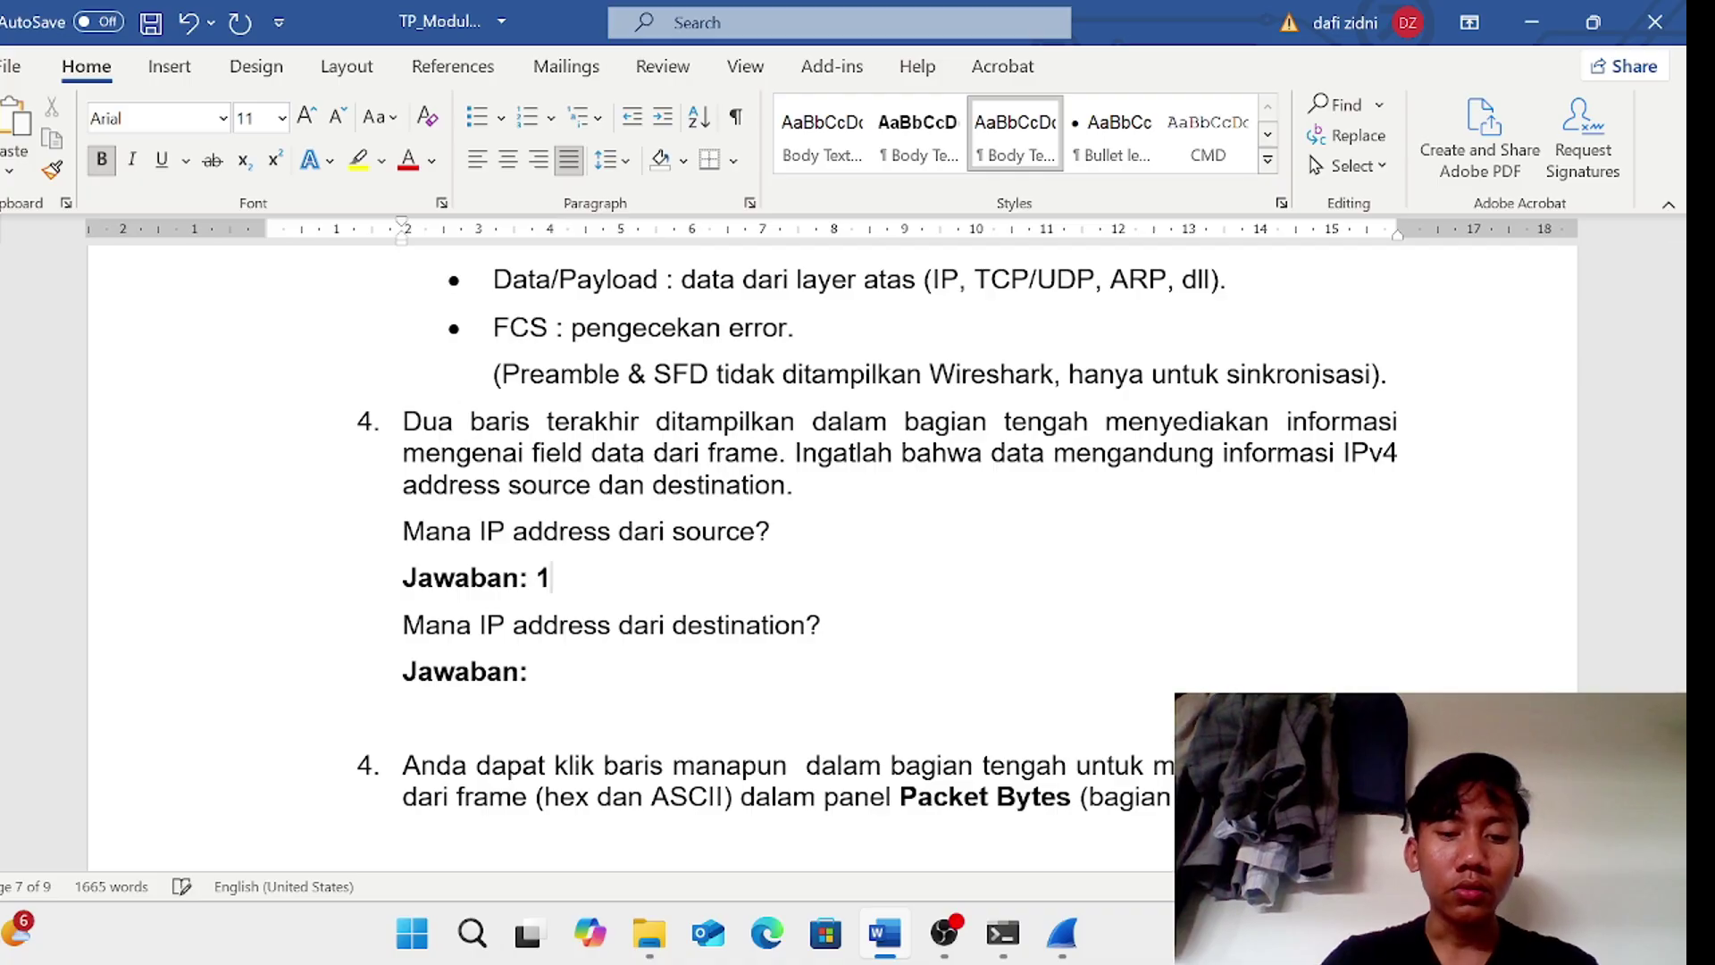
text(92.168)
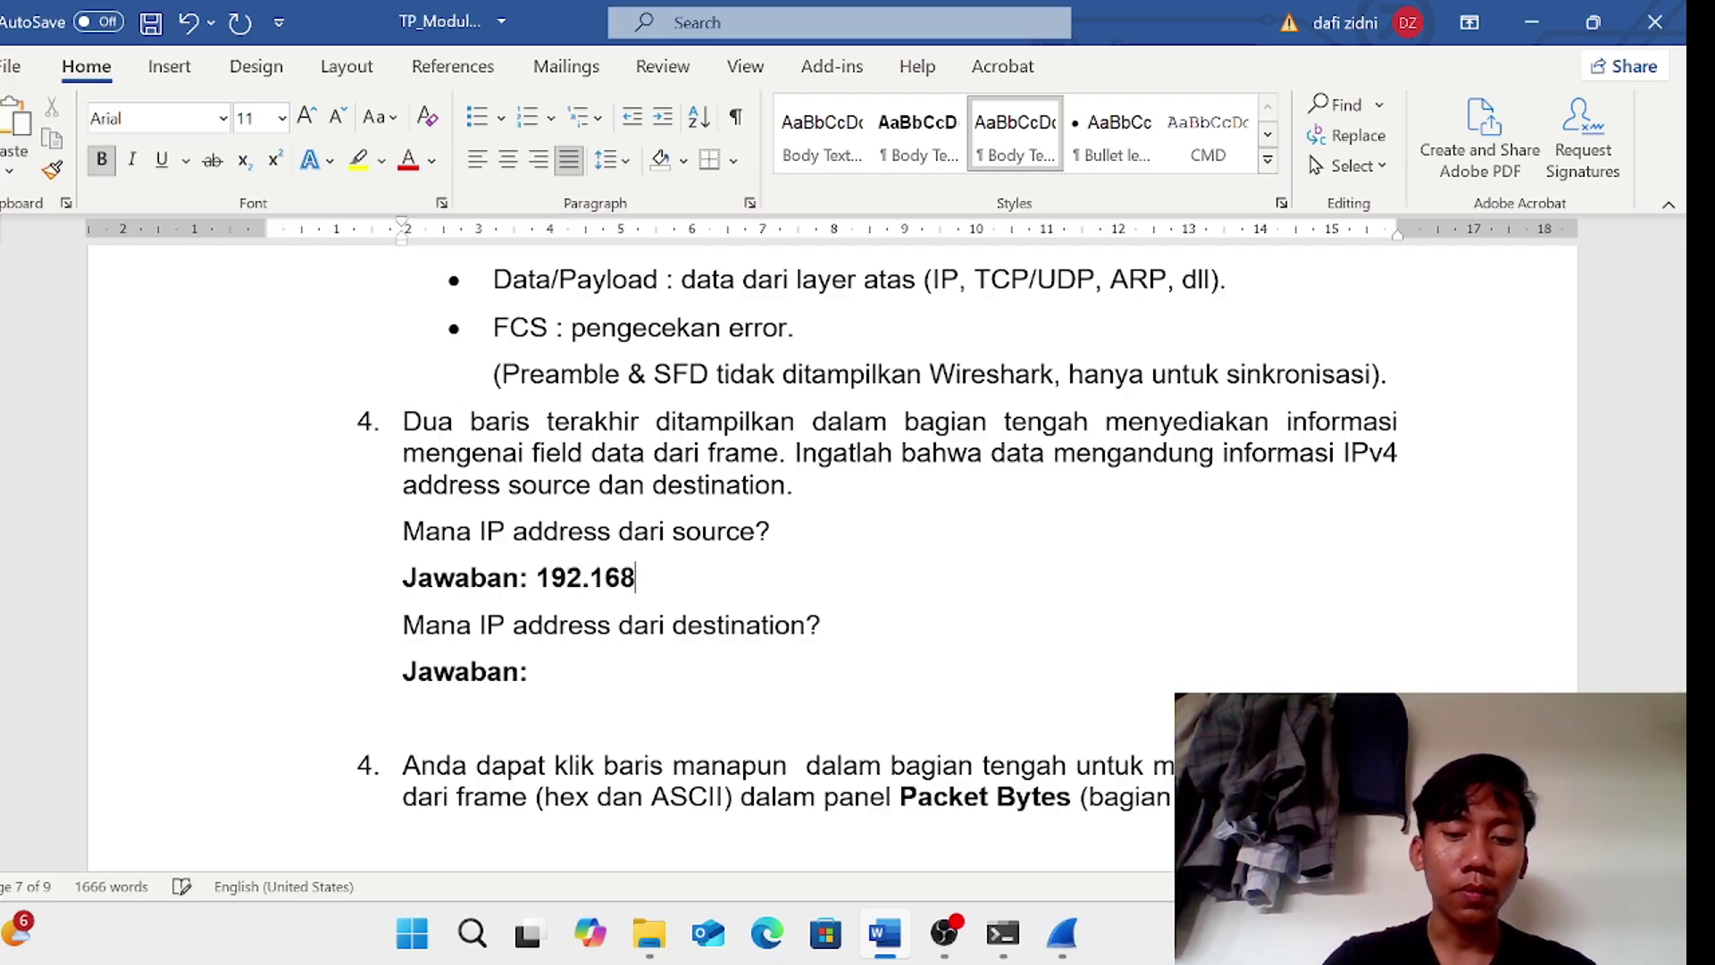
text(.2.)
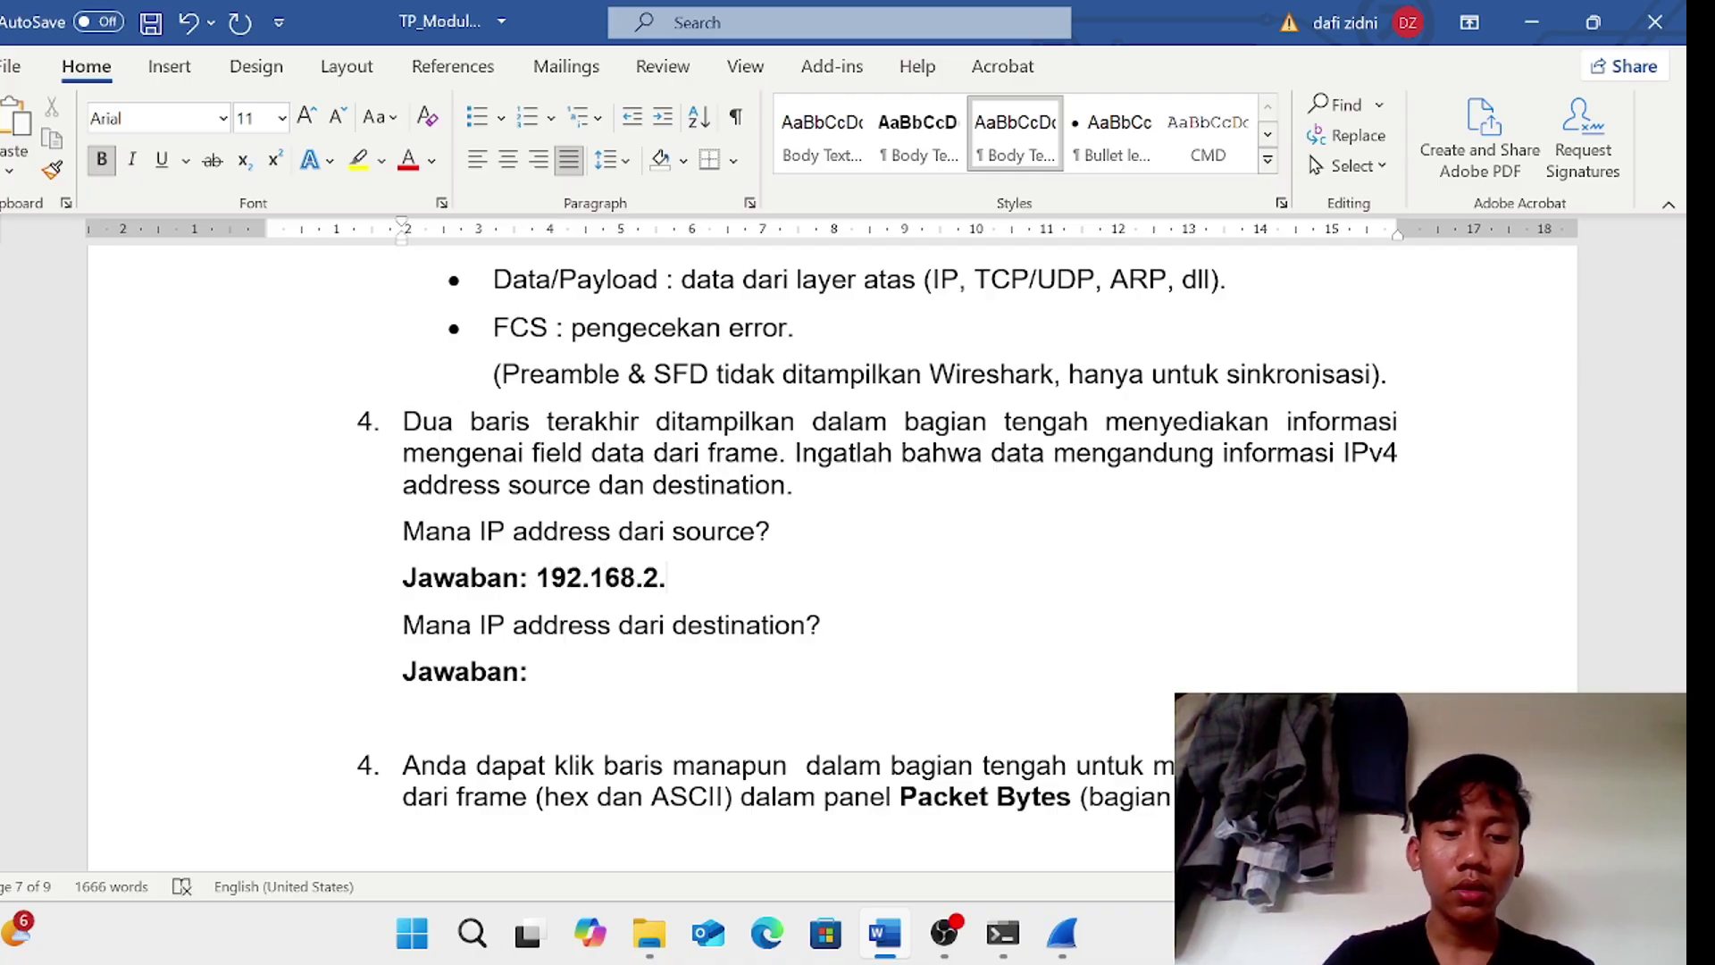
text(109)
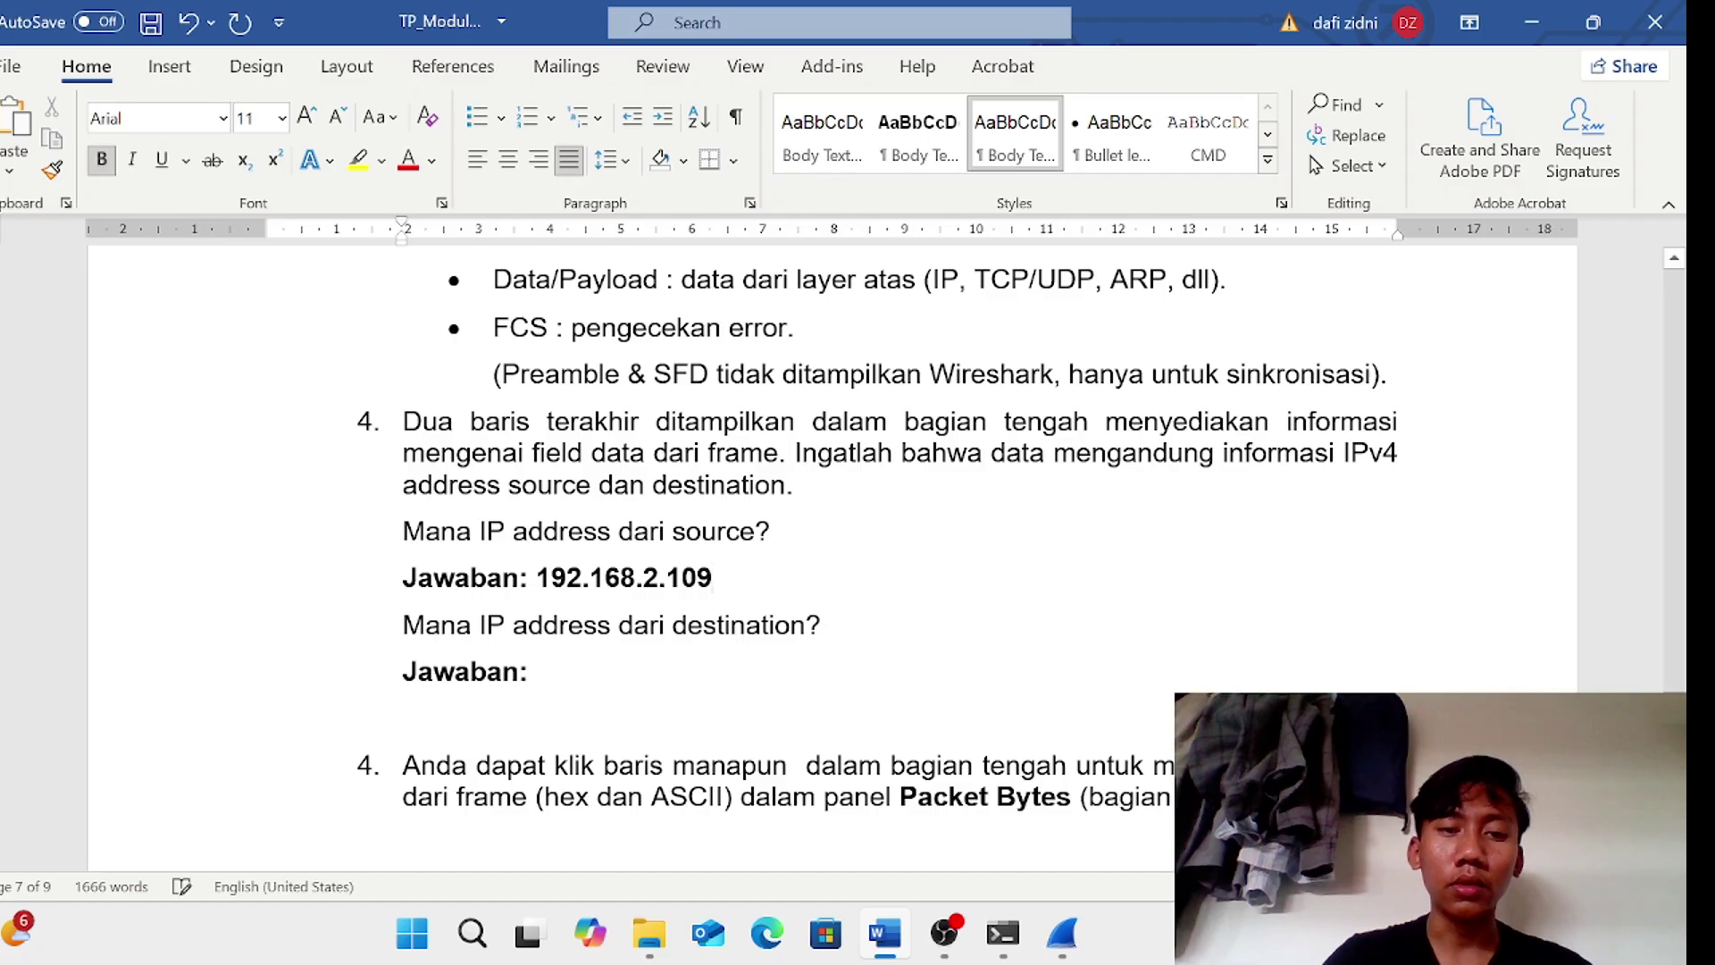
drag(713, 581, 538, 589)
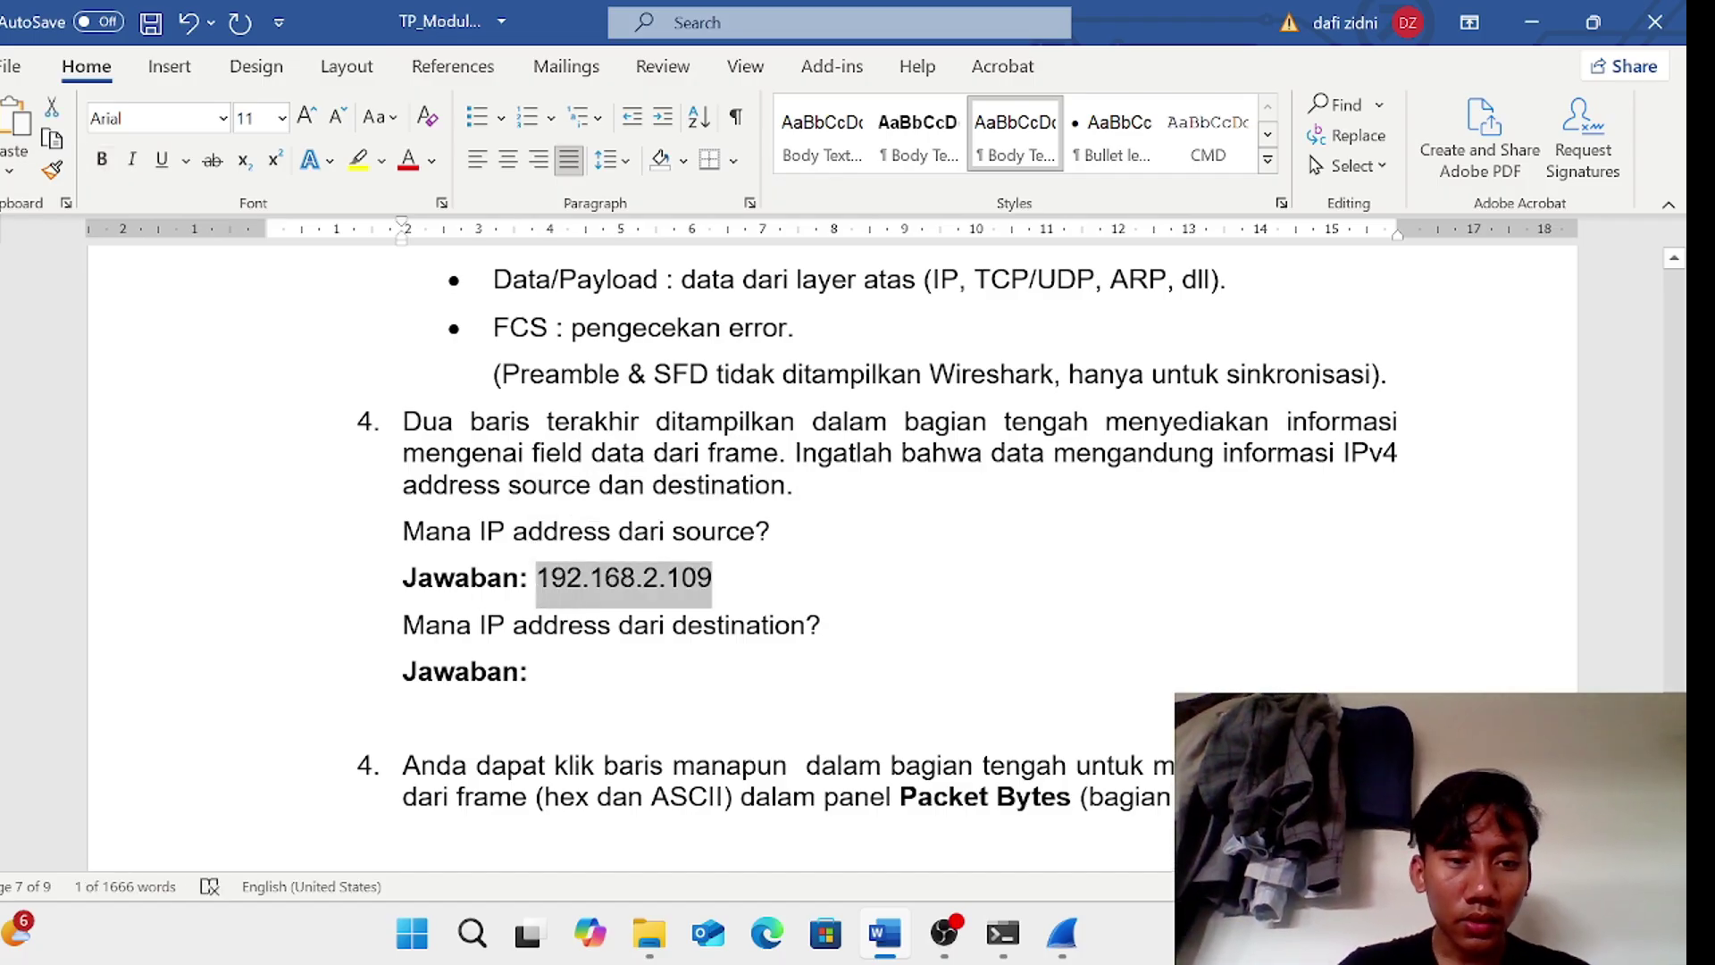
- Check the first echo request in Wireshark and answer "Mana IP address dari destination?" in the Word report with 192.168.2.1, not bold
click(528, 670)
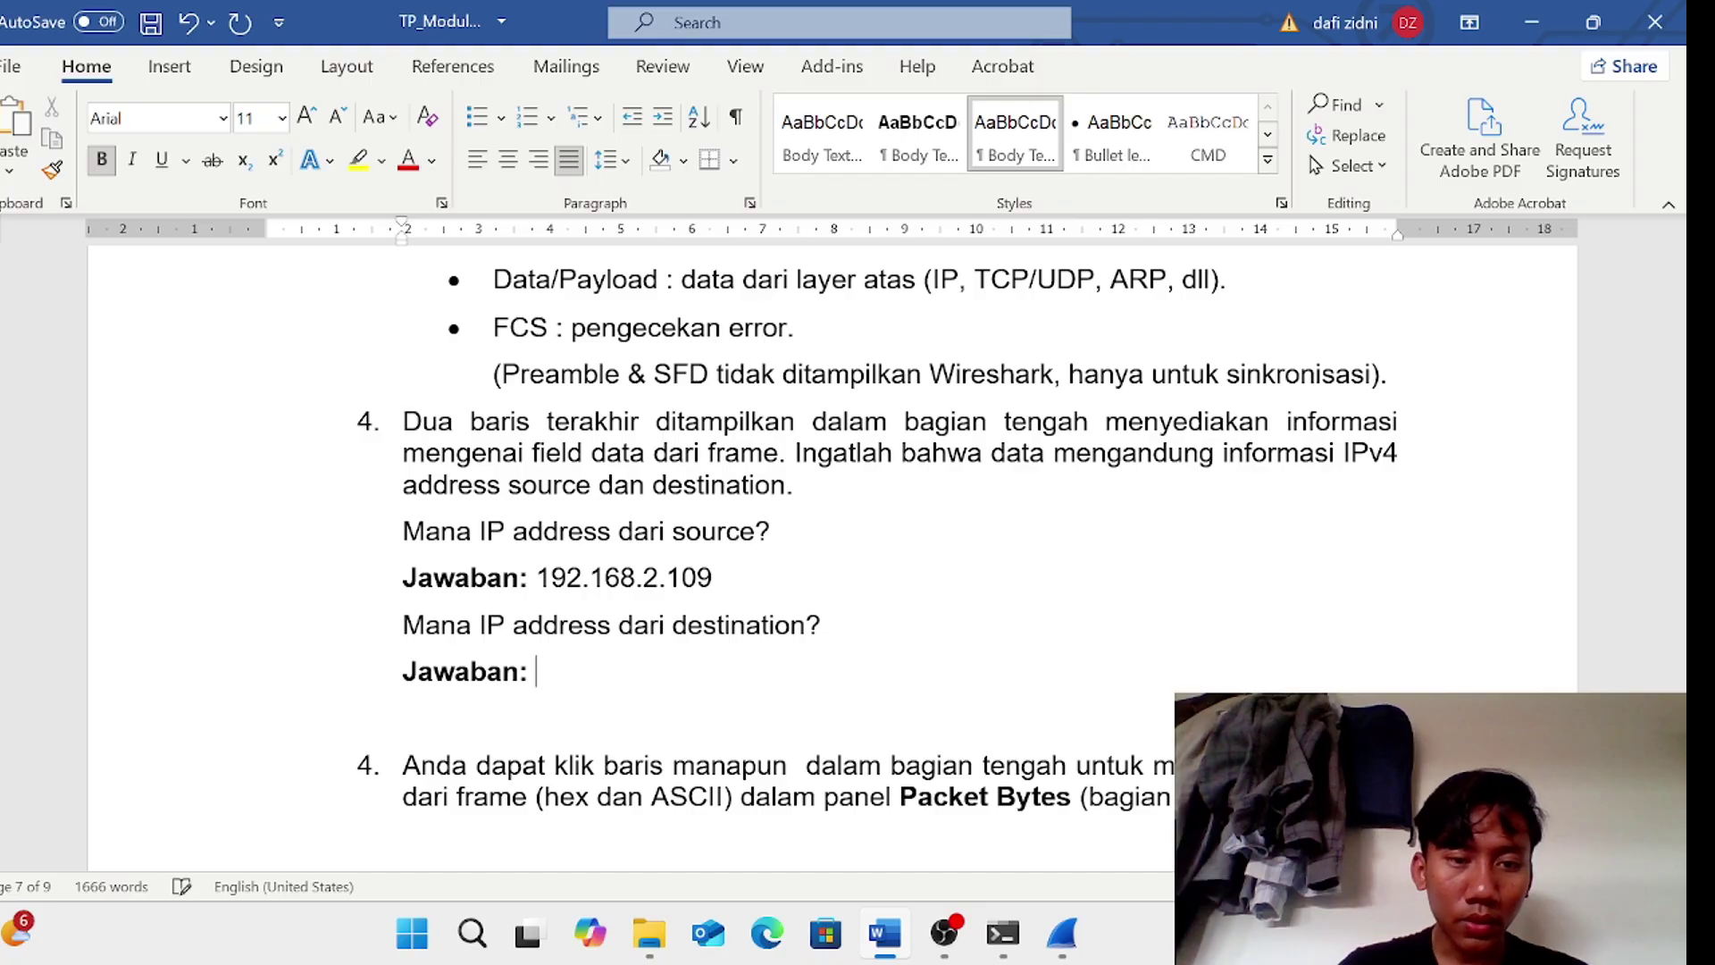
click(1068, 942)
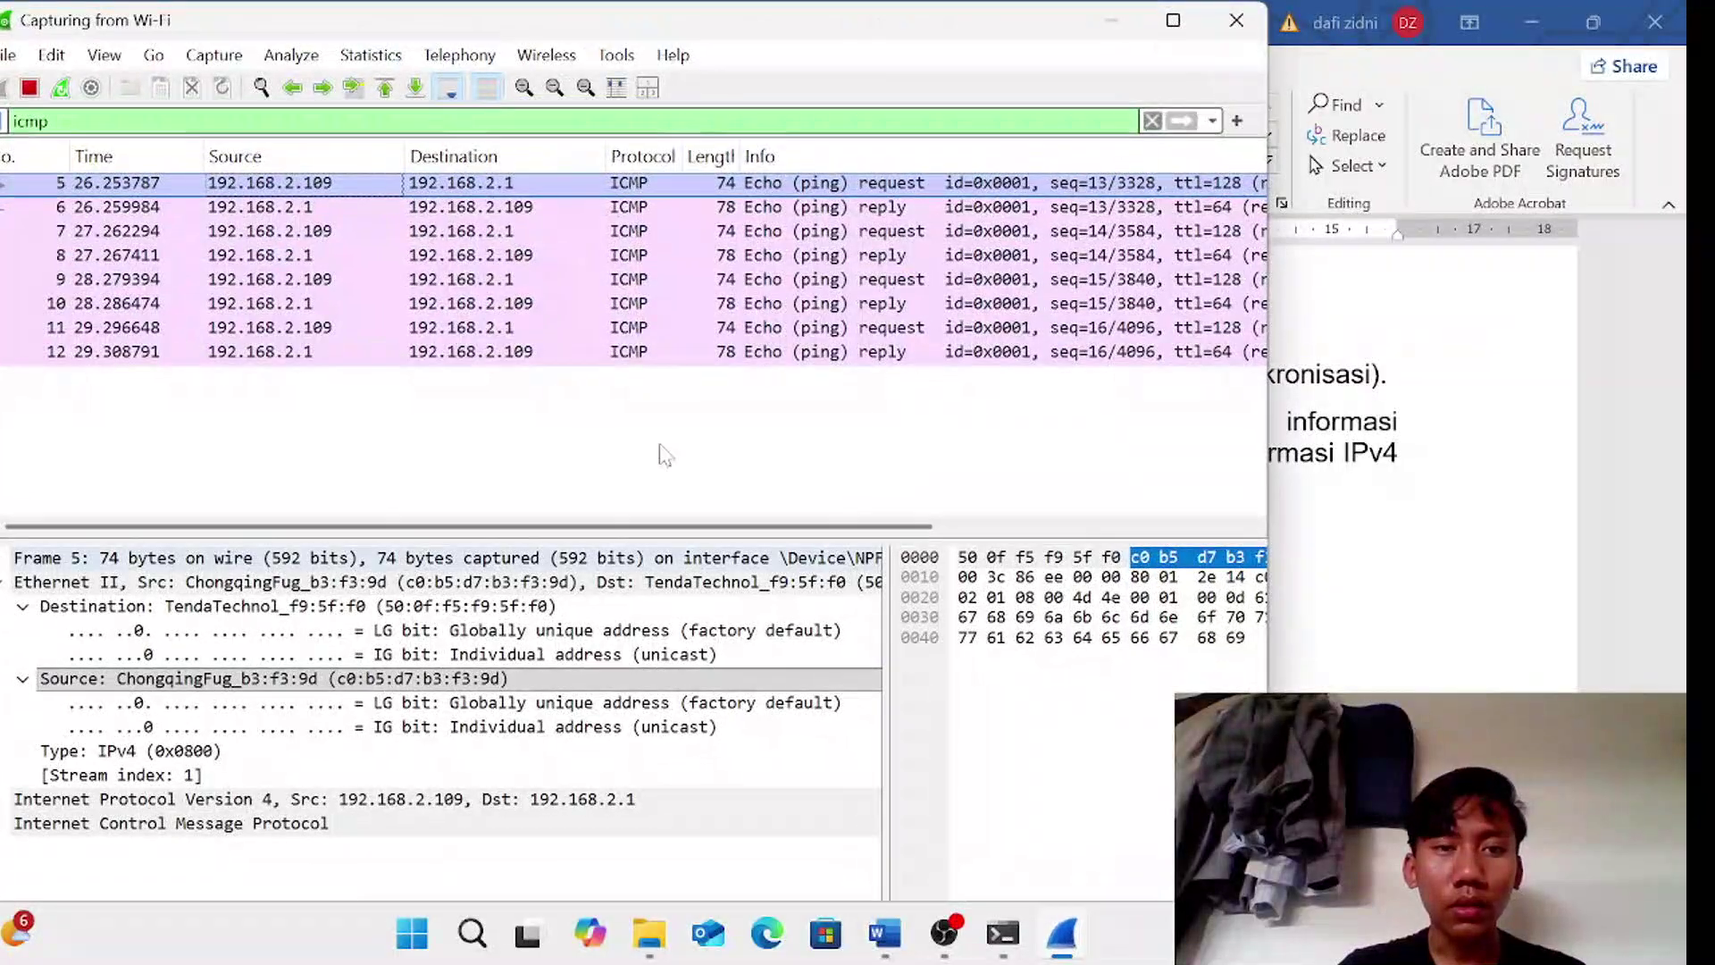
click(1114, 31)
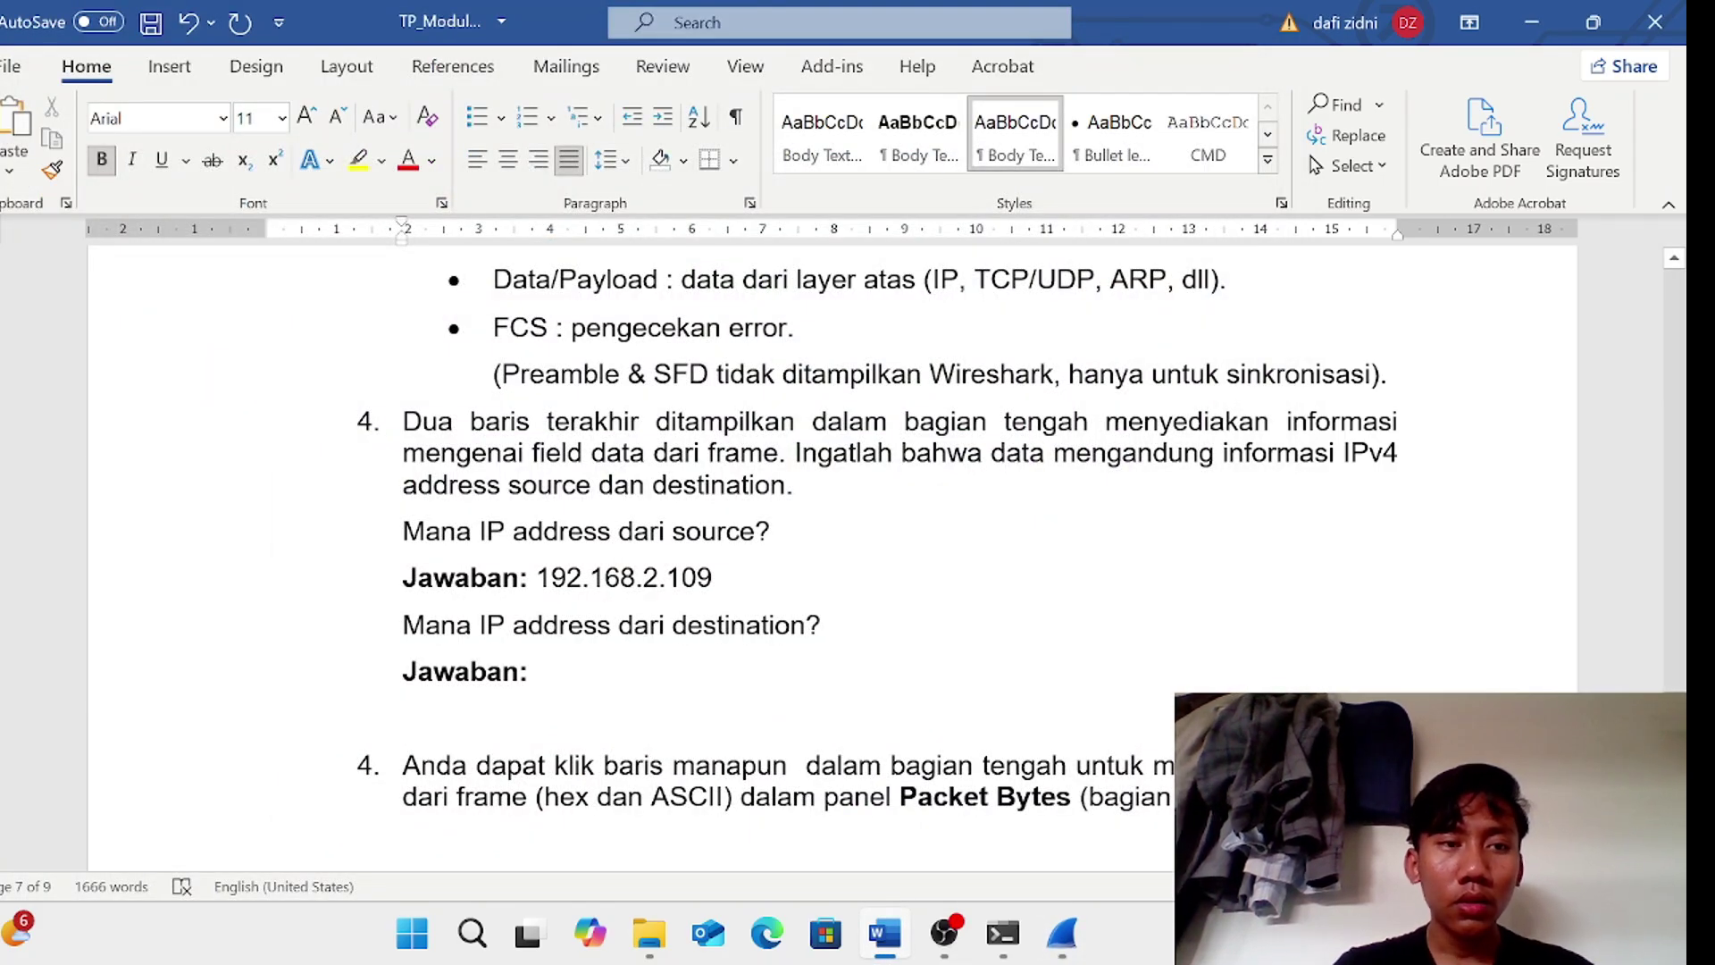
key(ctrl+b)
text(192.)
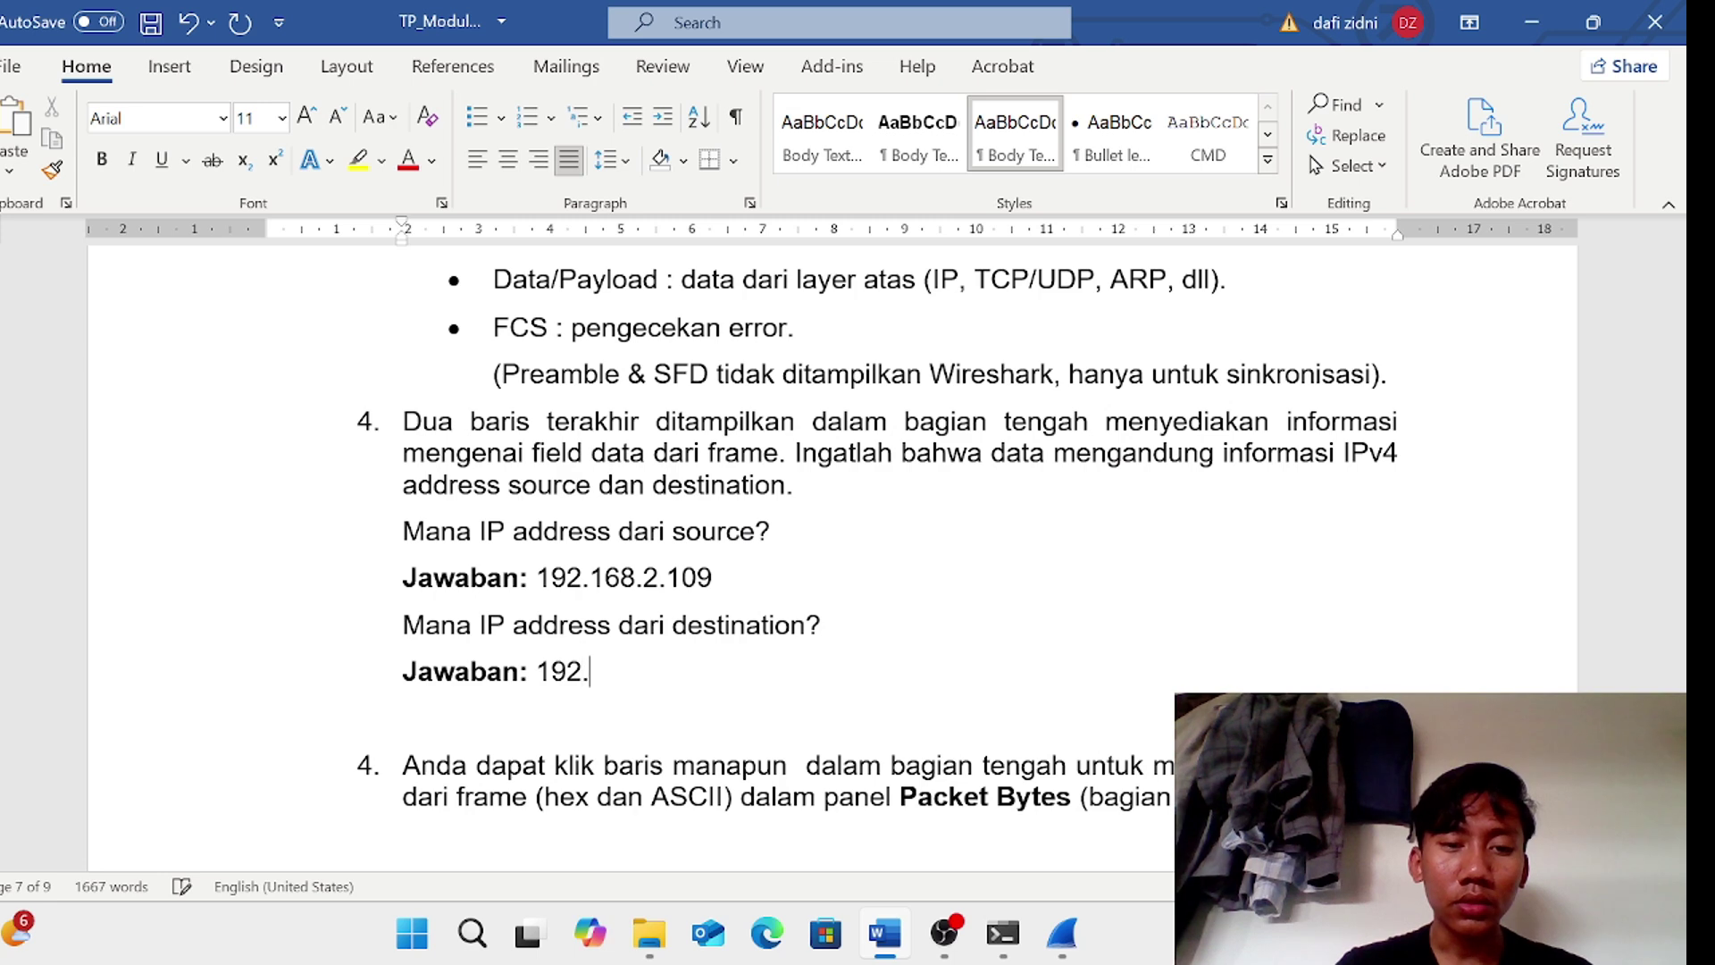
text(168.2)
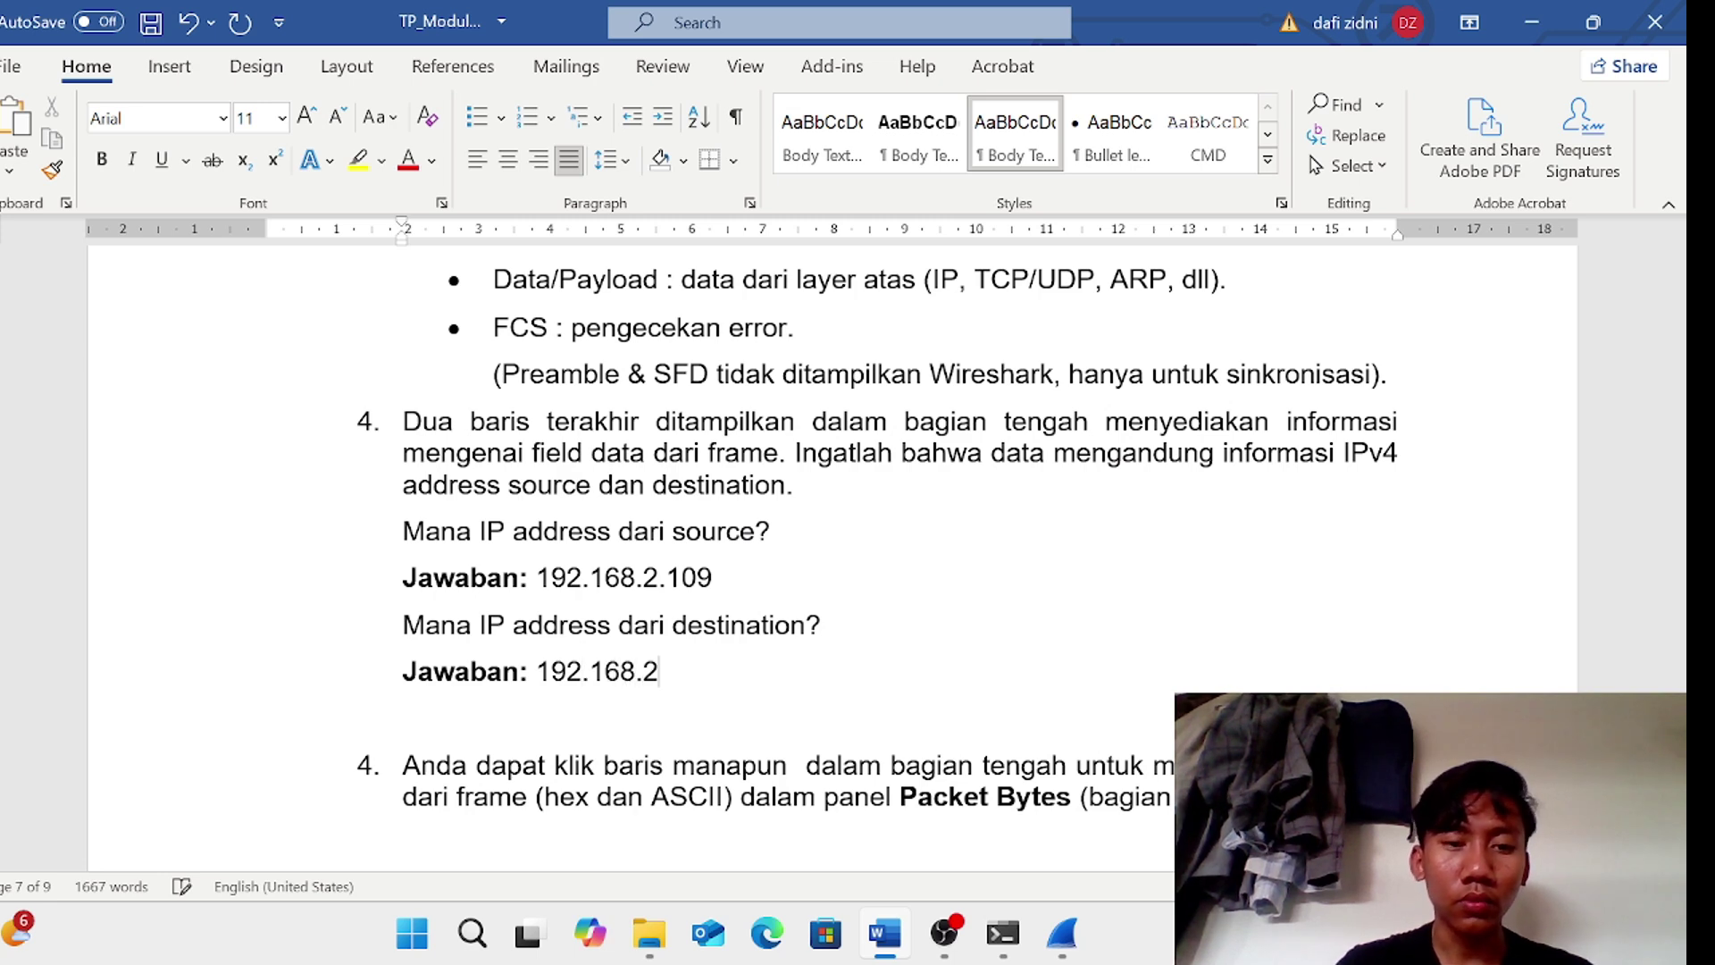
text(.1)
- Read the next question about which bytes Internet Control Message Protocol highlights in the Packet Bytes panel
scroll(831, 554, down, 5)
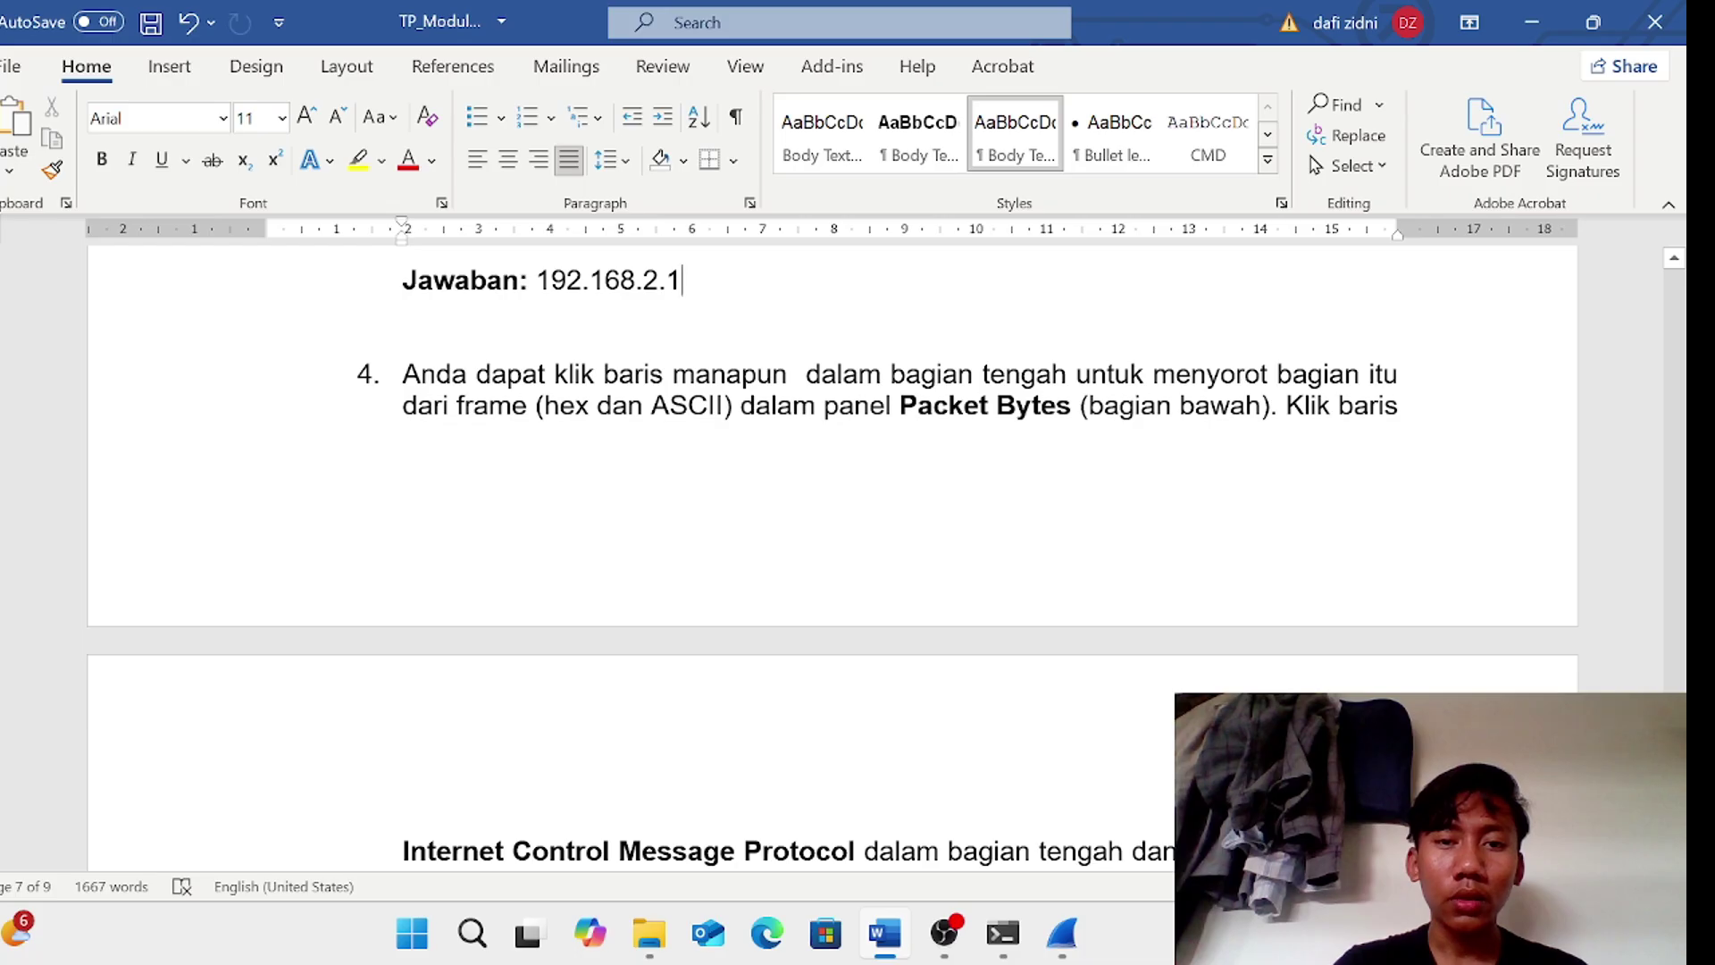
scroll(830, 553, down, 4)
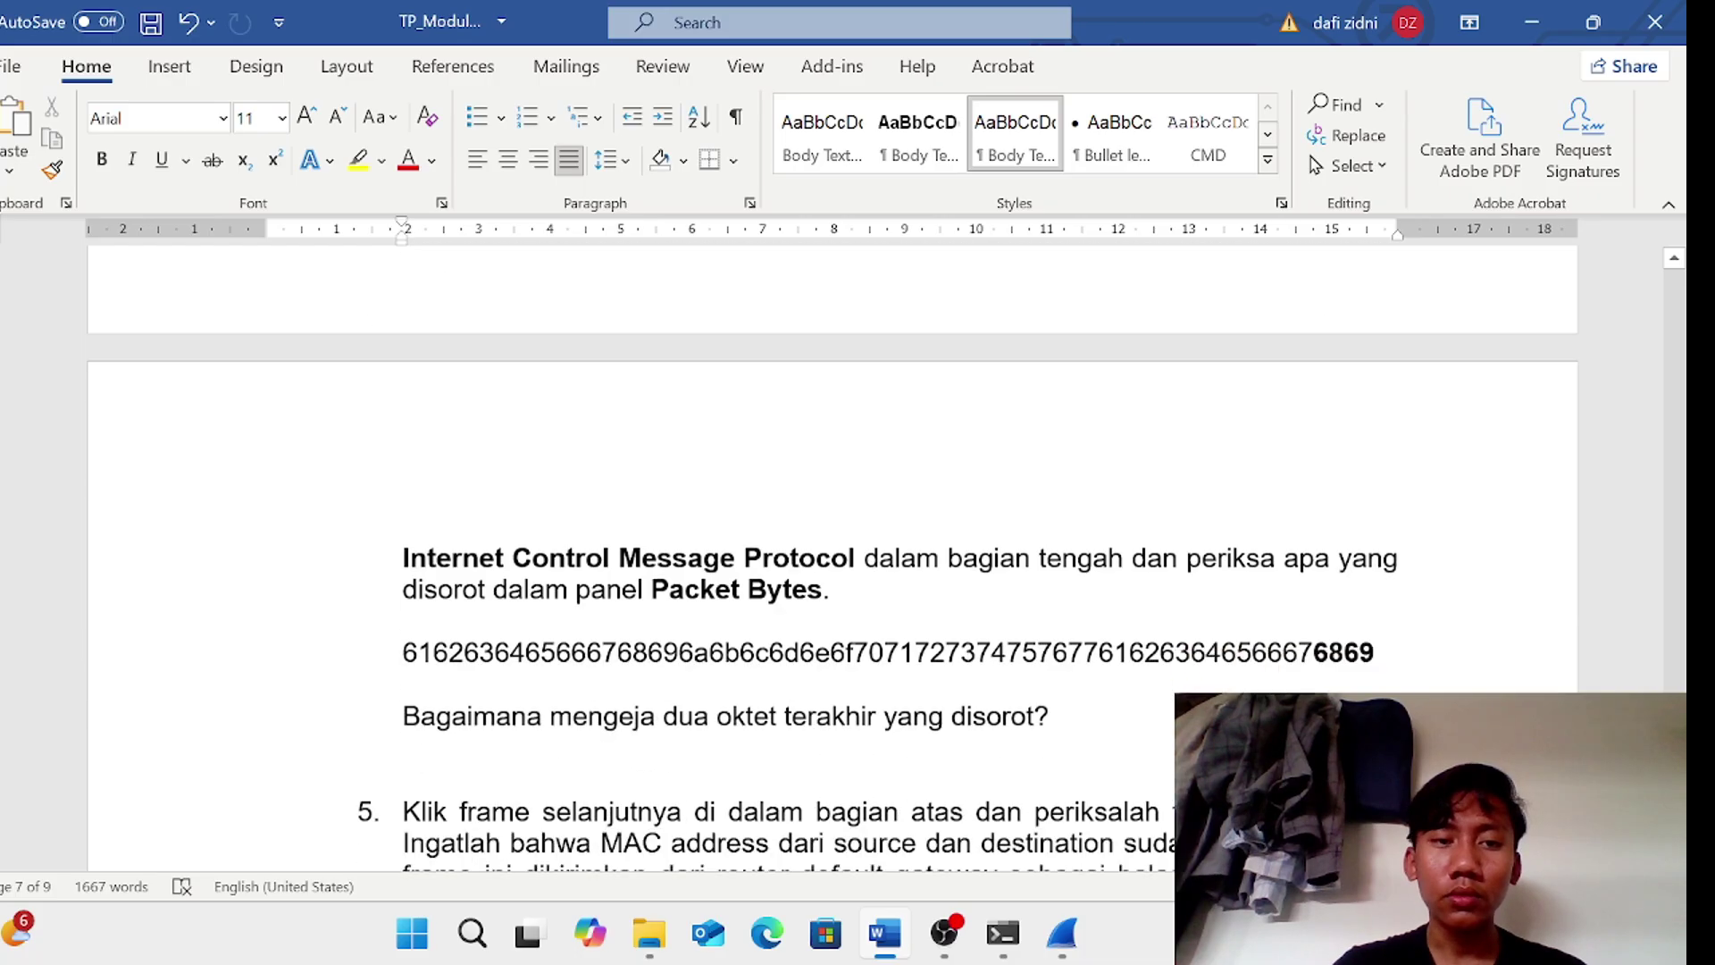
scroll(831, 554, up, 5)
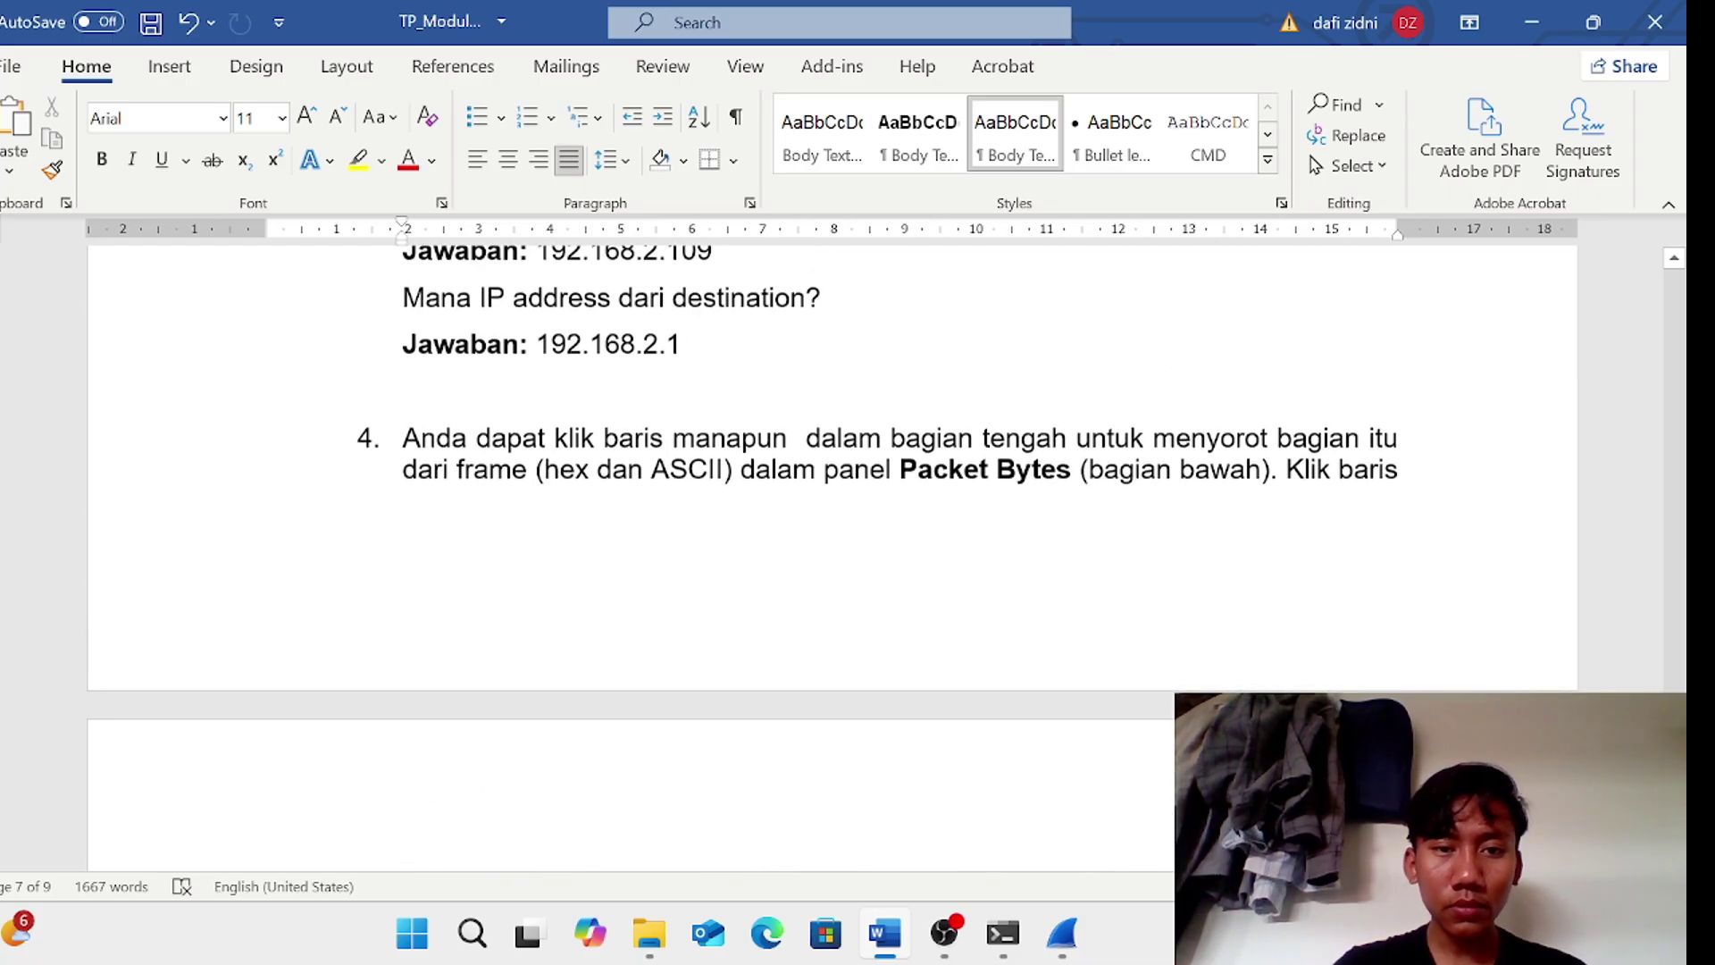
scroll(831, 554, down, 1)
scroll(833, 550, down, 3)
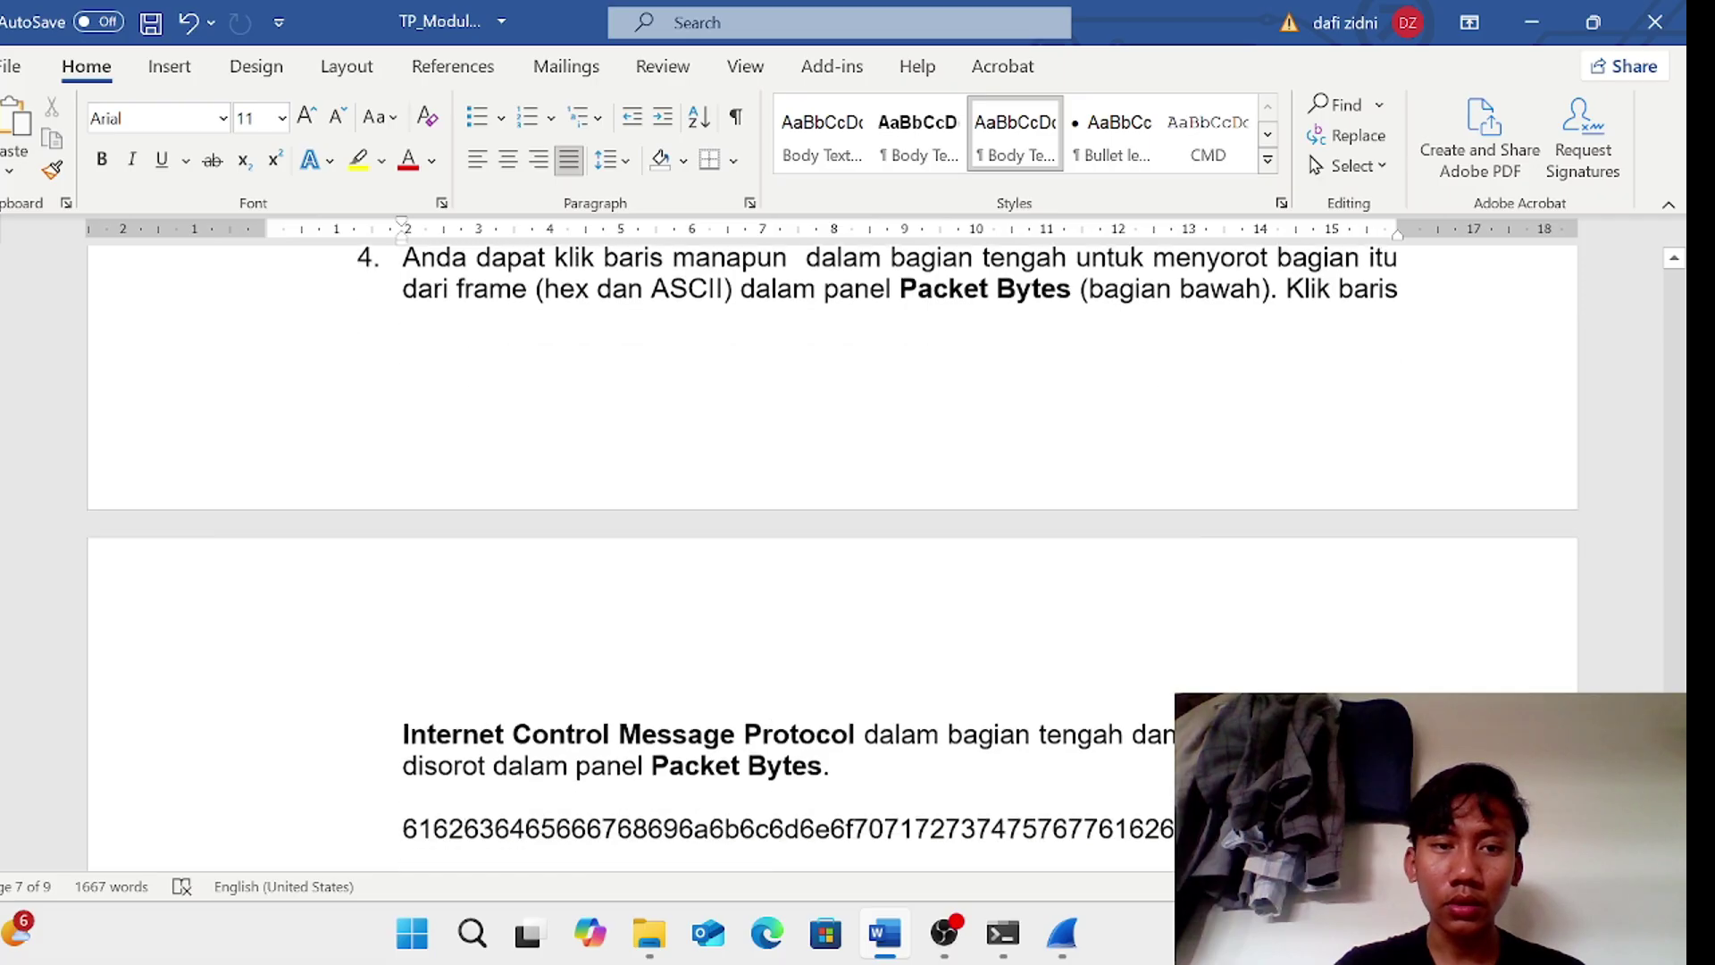
scroll(832, 550, up, 2)
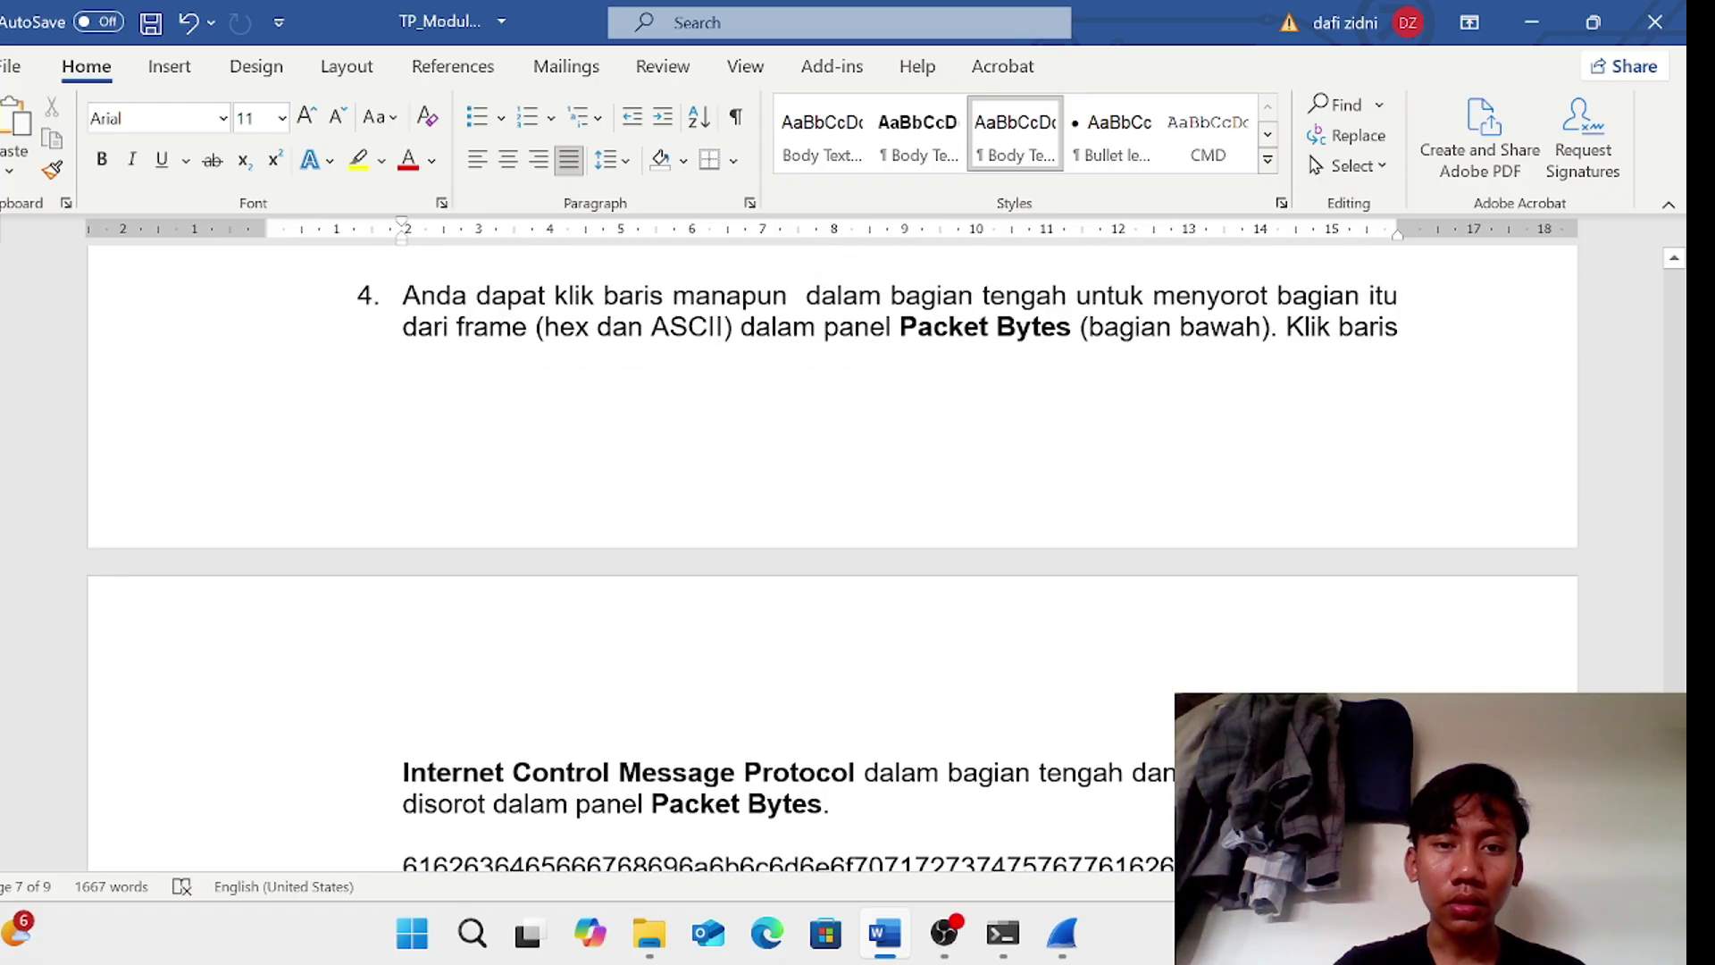
scroll(833, 550, down, 3)
- Examine the Ethernet II bytes of the first echo request in Wireshark, and reread the Packet Bytes question in the Word report
mouse_move(1002, 933)
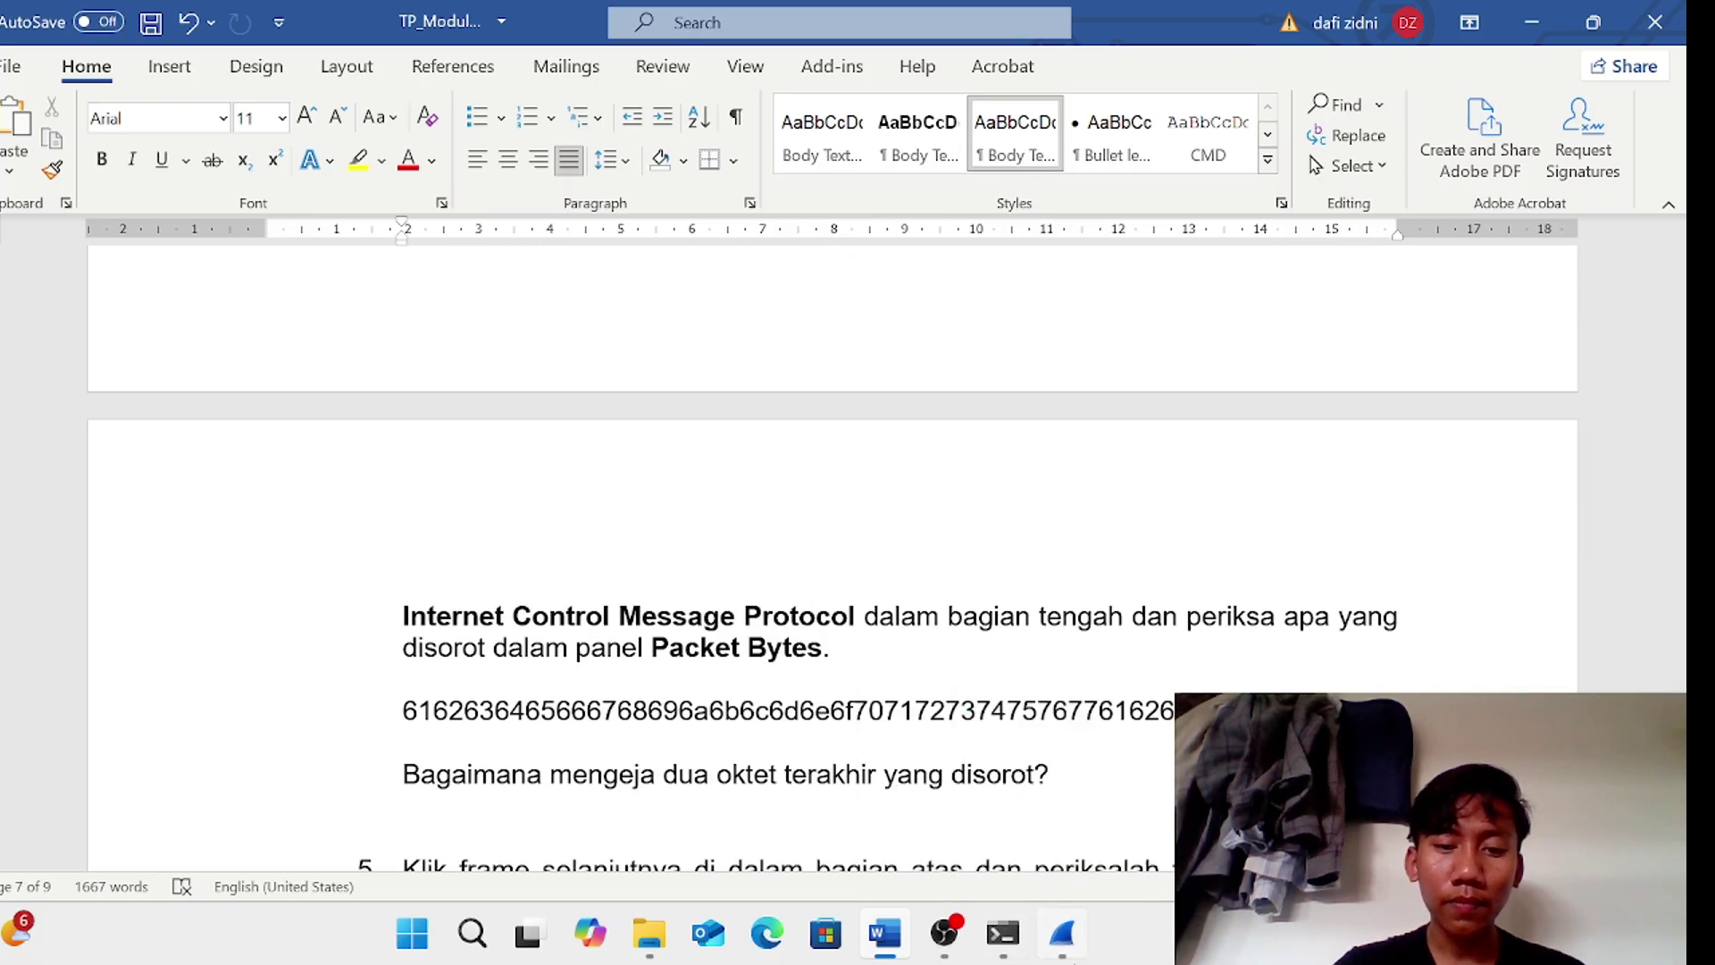
click(1062, 933)
click(460, 679)
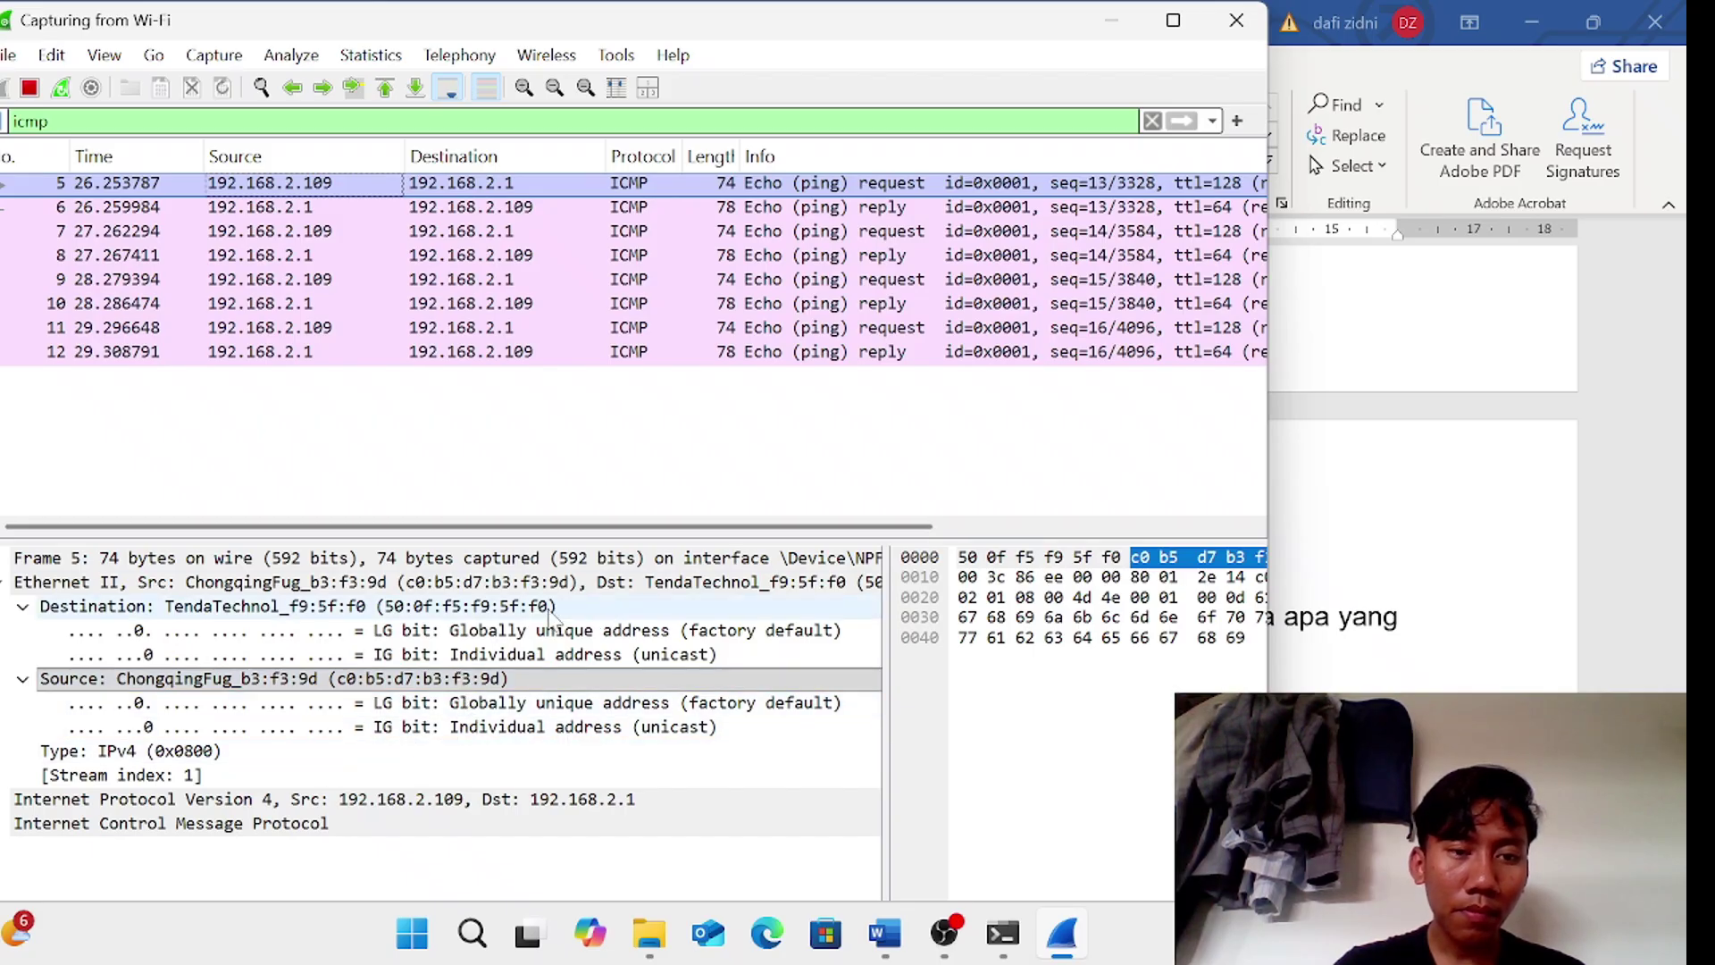
click(522, 585)
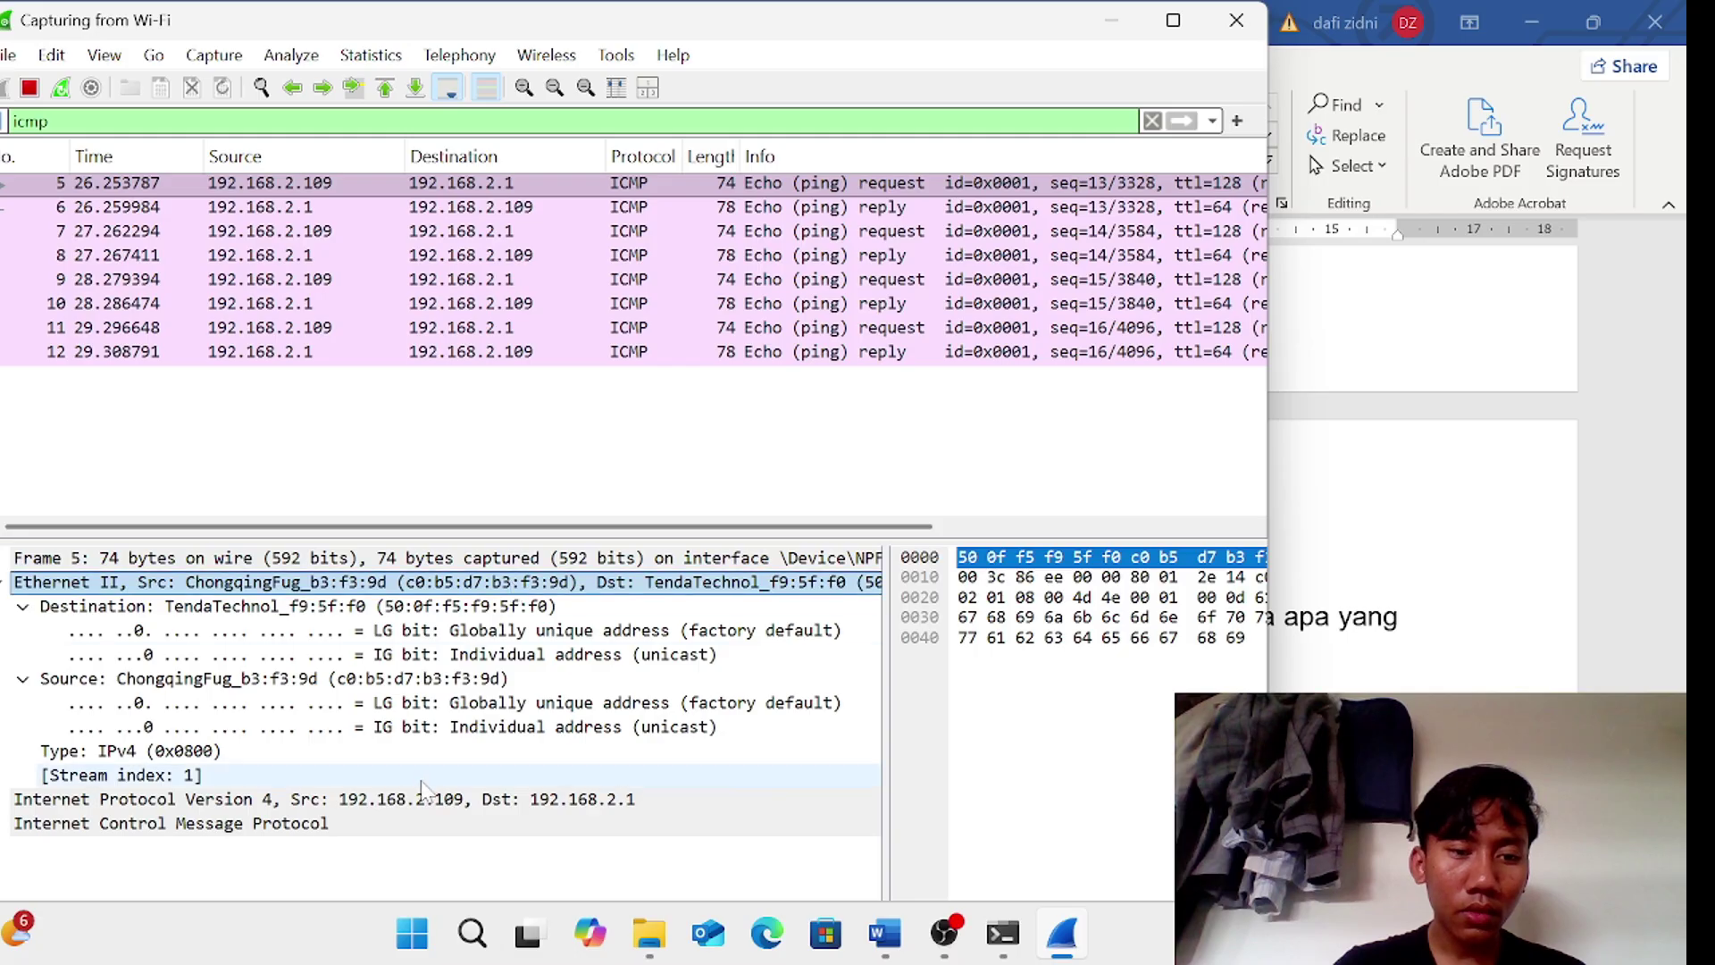
click(1104, 25)
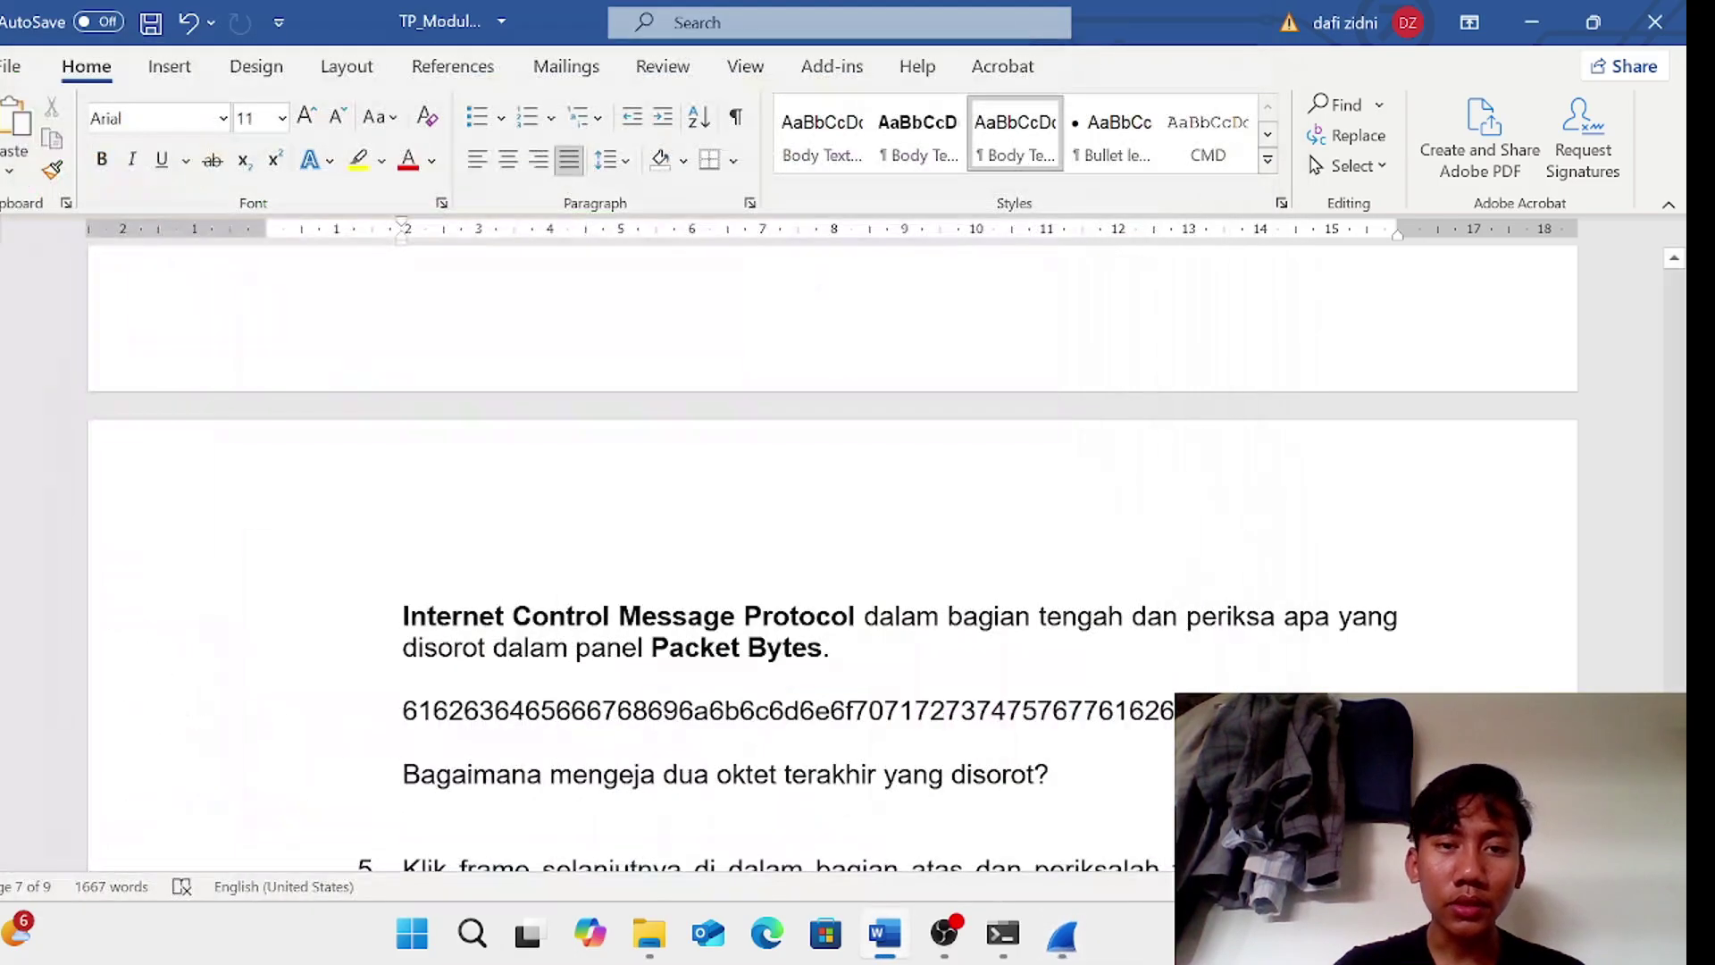
scroll(831, 553, up, 5)
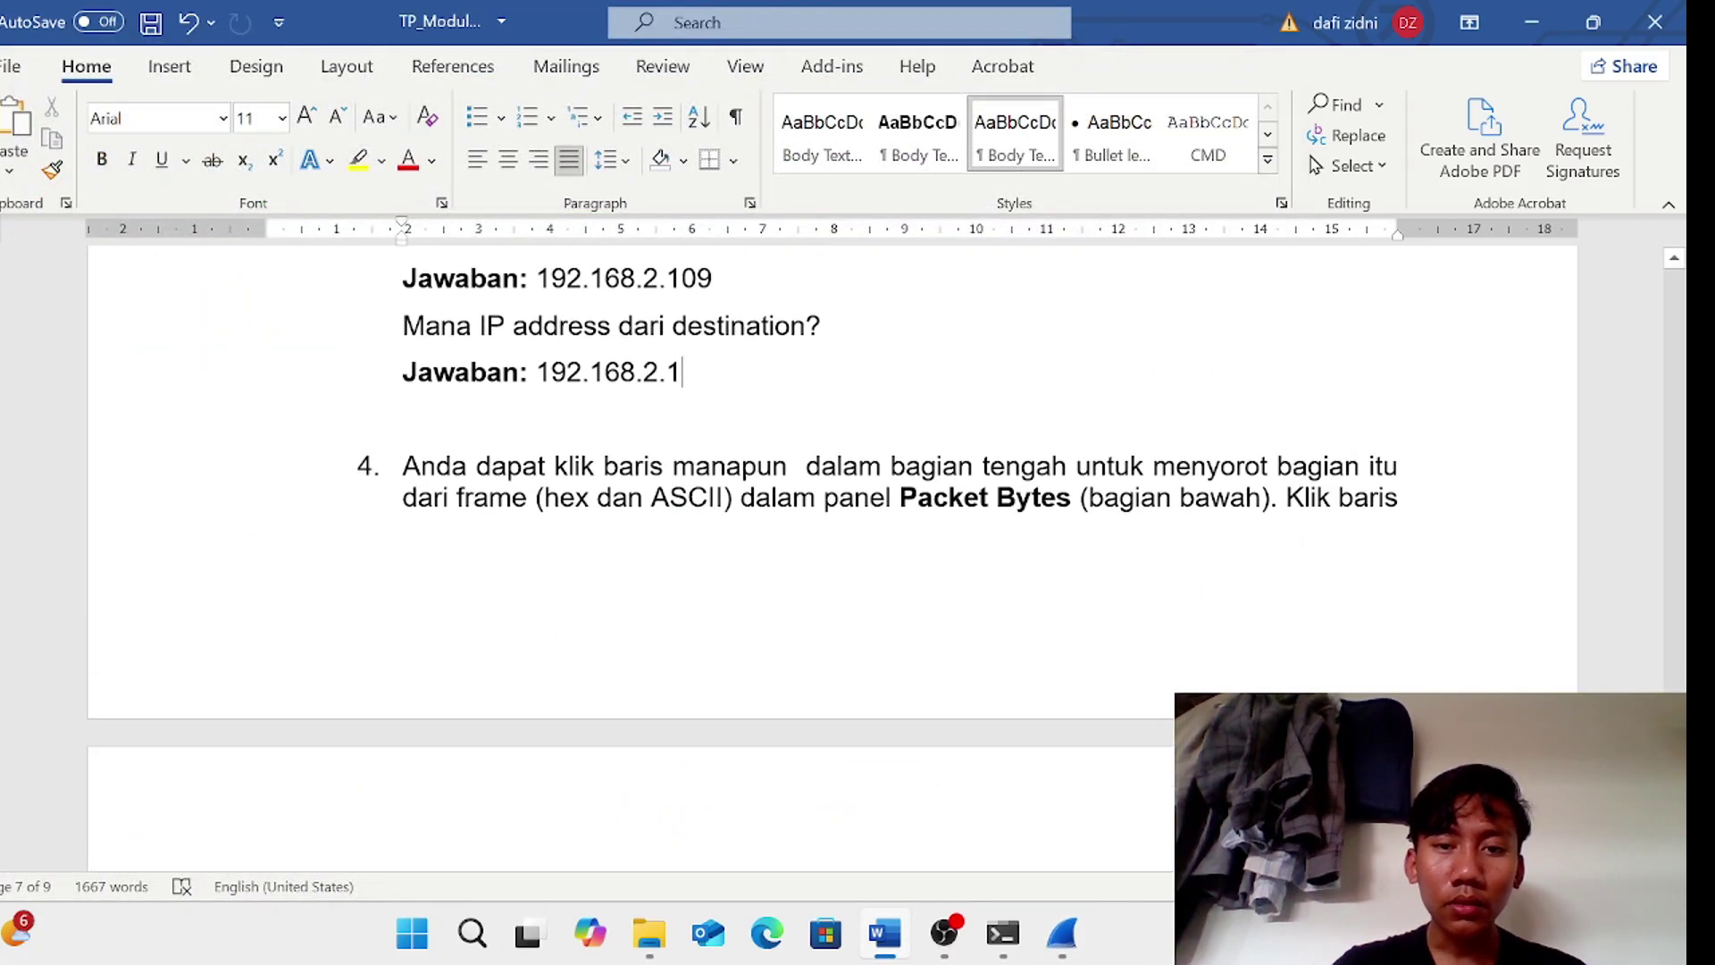
scroll(831, 554, down, 2)
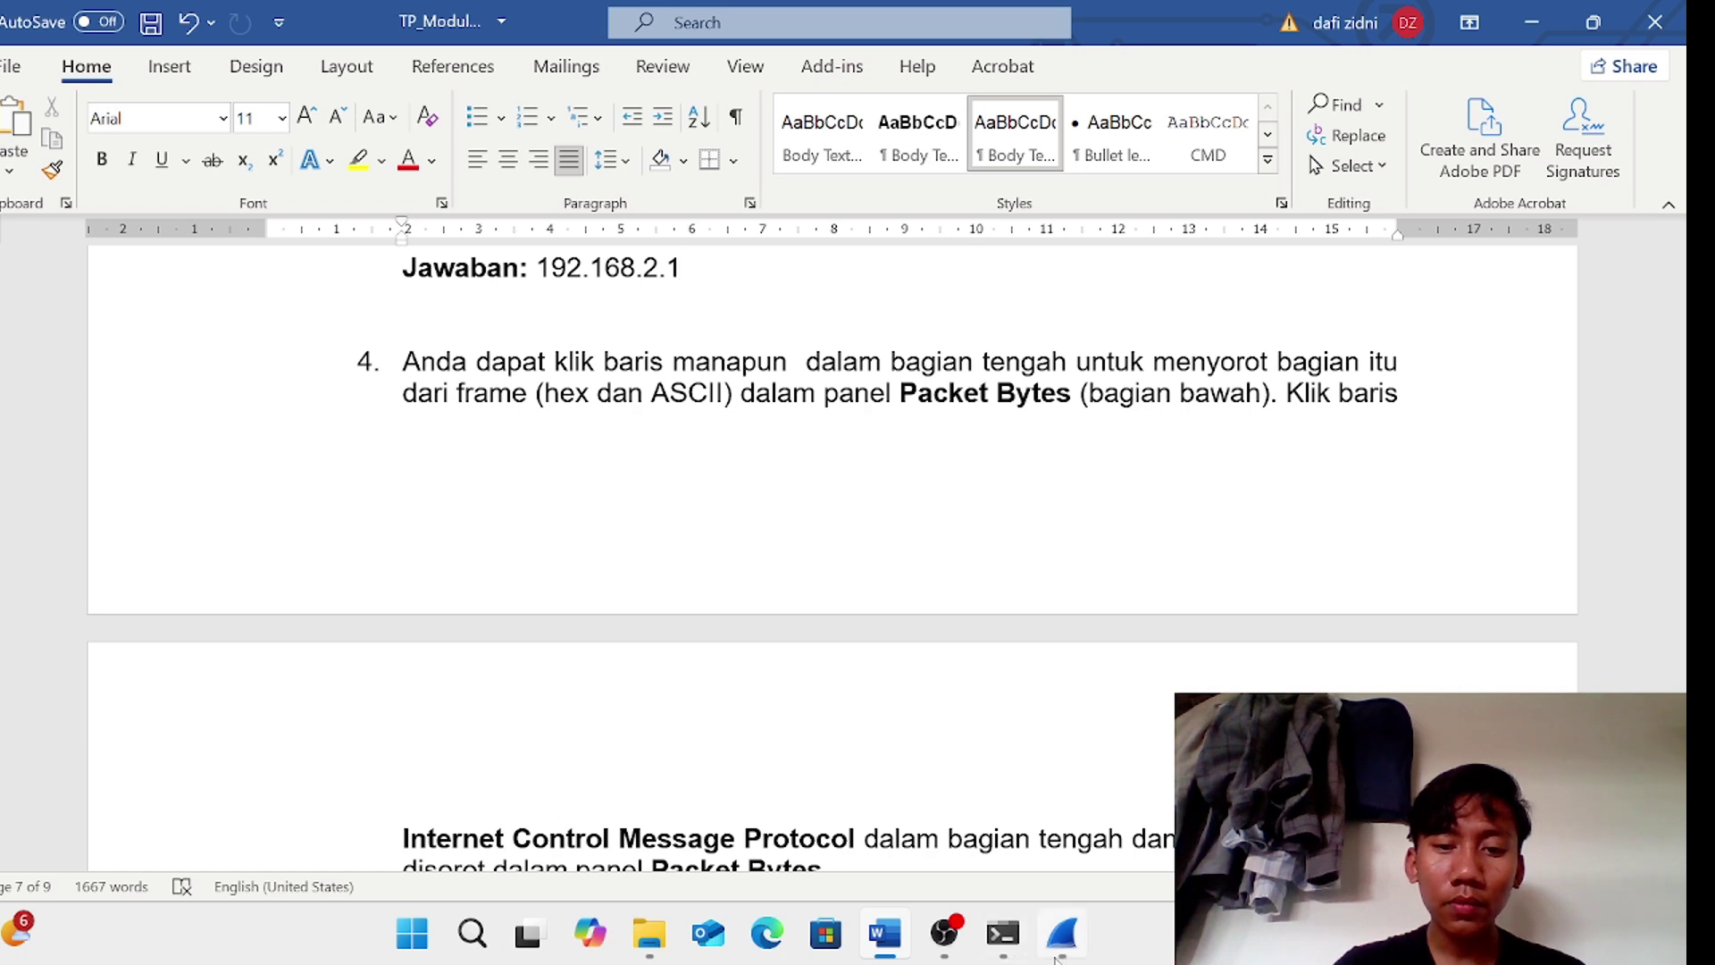
scroll(830, 554, down, 5)
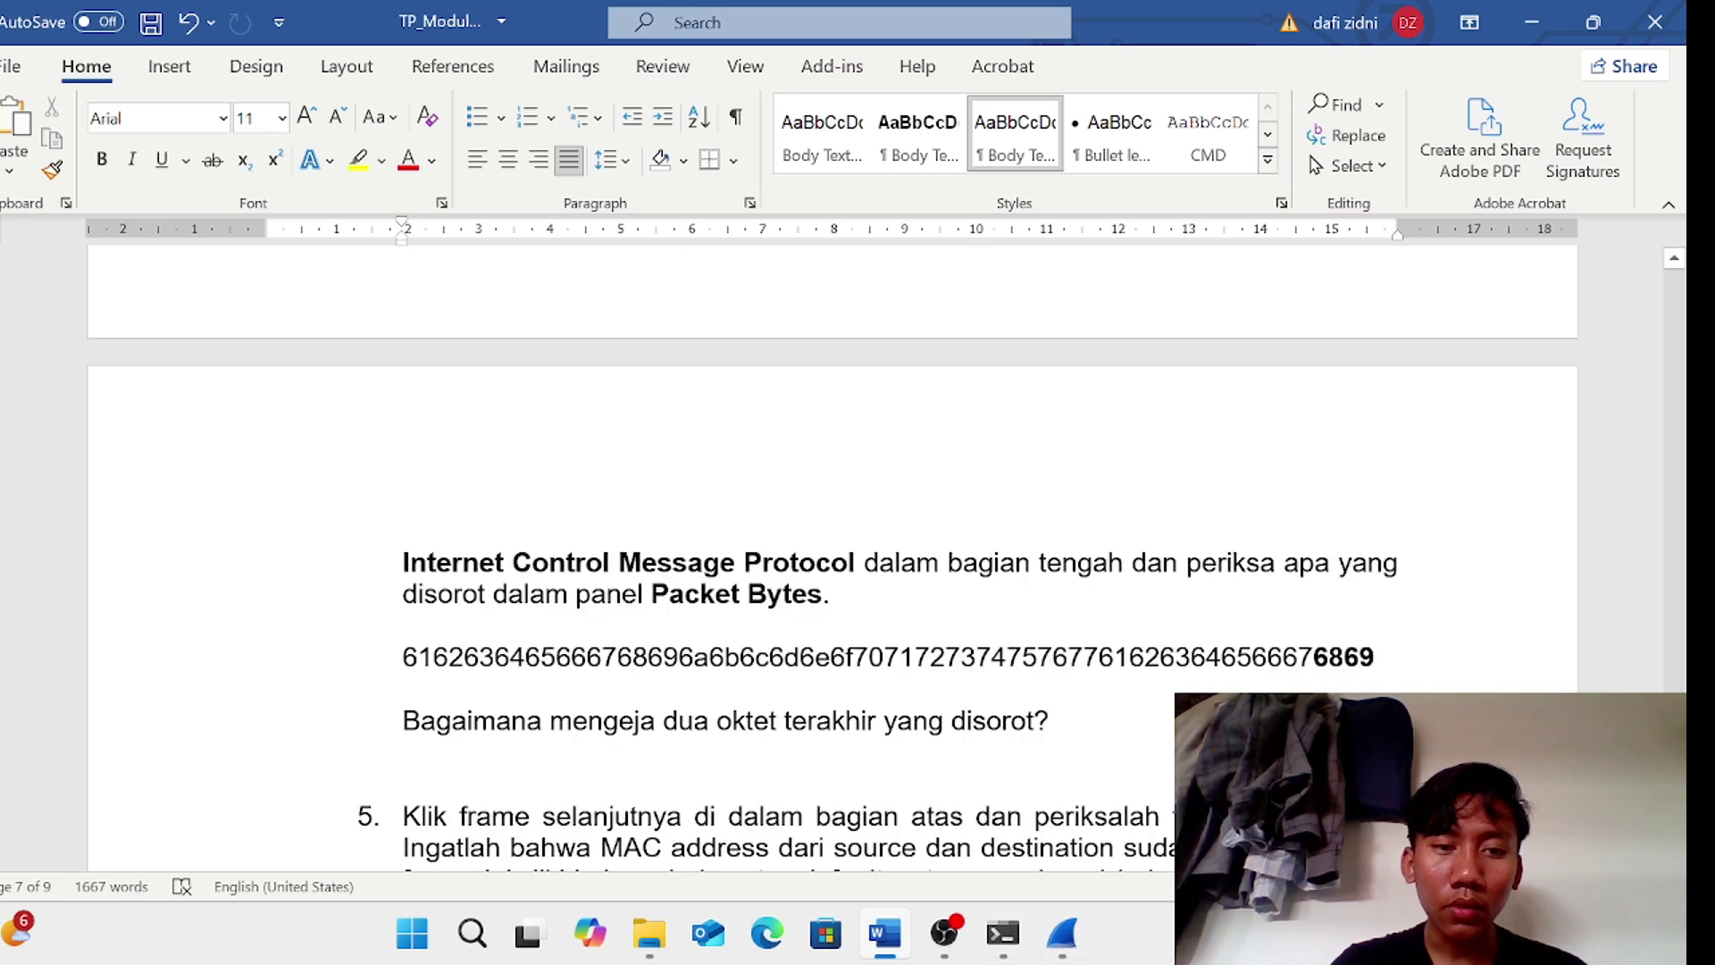
- In Wireshark, expand Internet Control Message Protocol for the first echo request, copy the value of its 32-byte Data field, and return to Word
click(1061, 933)
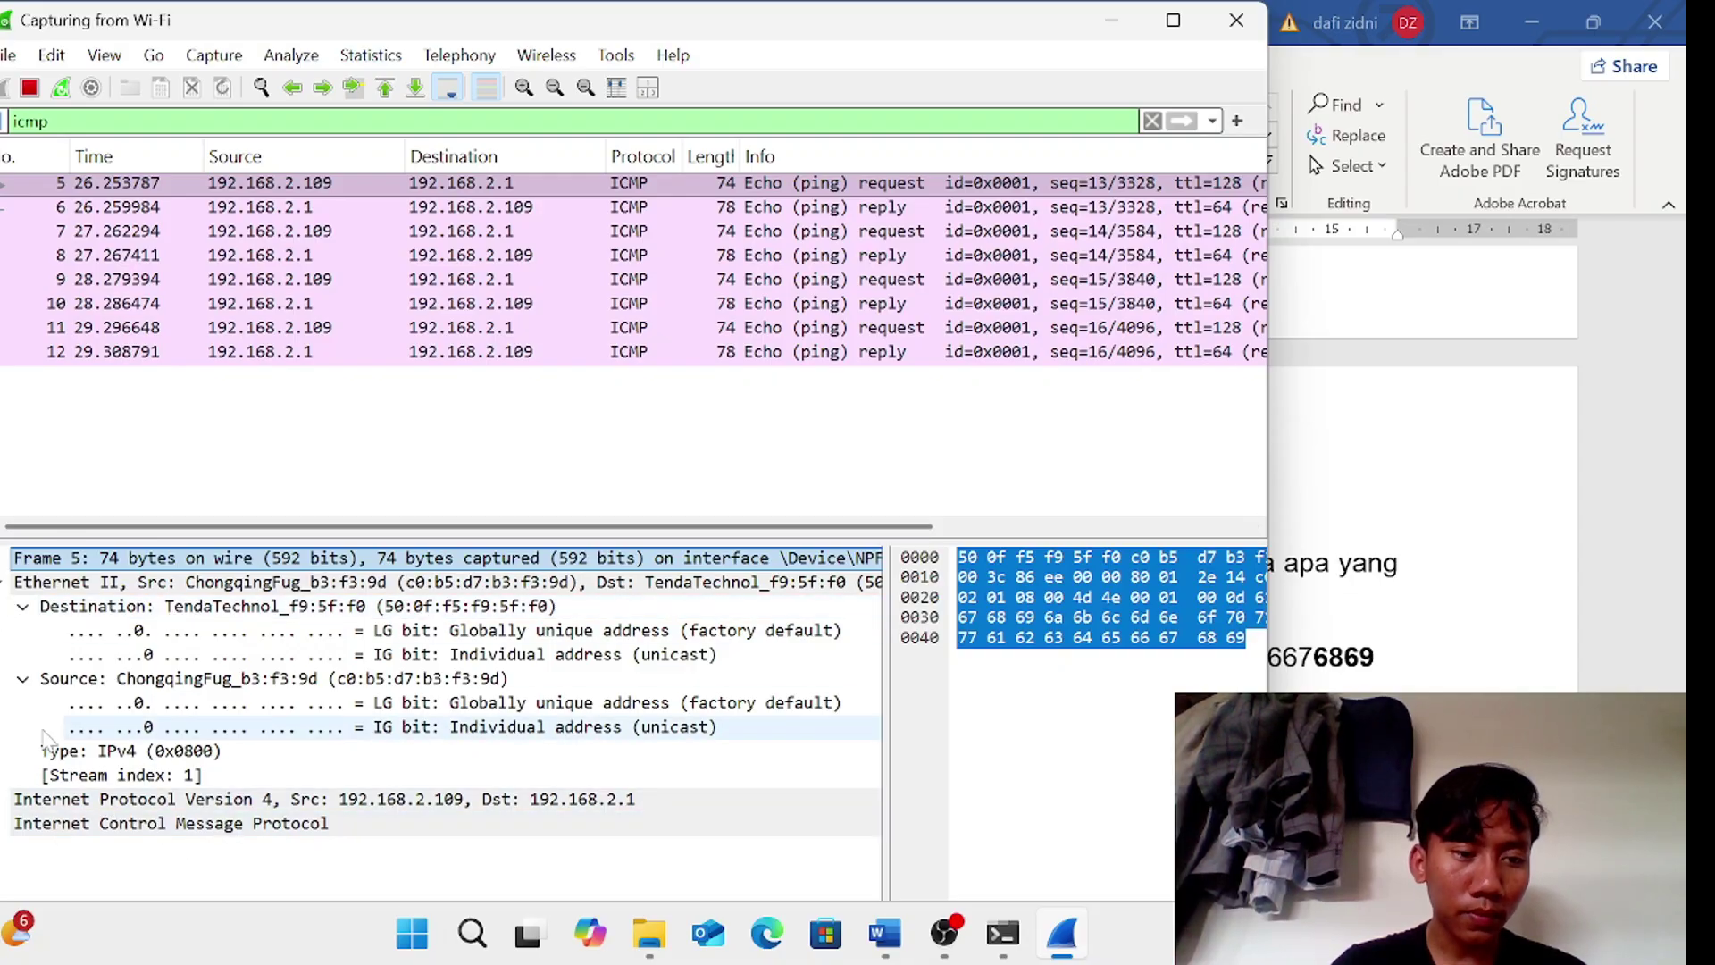
click(5, 582)
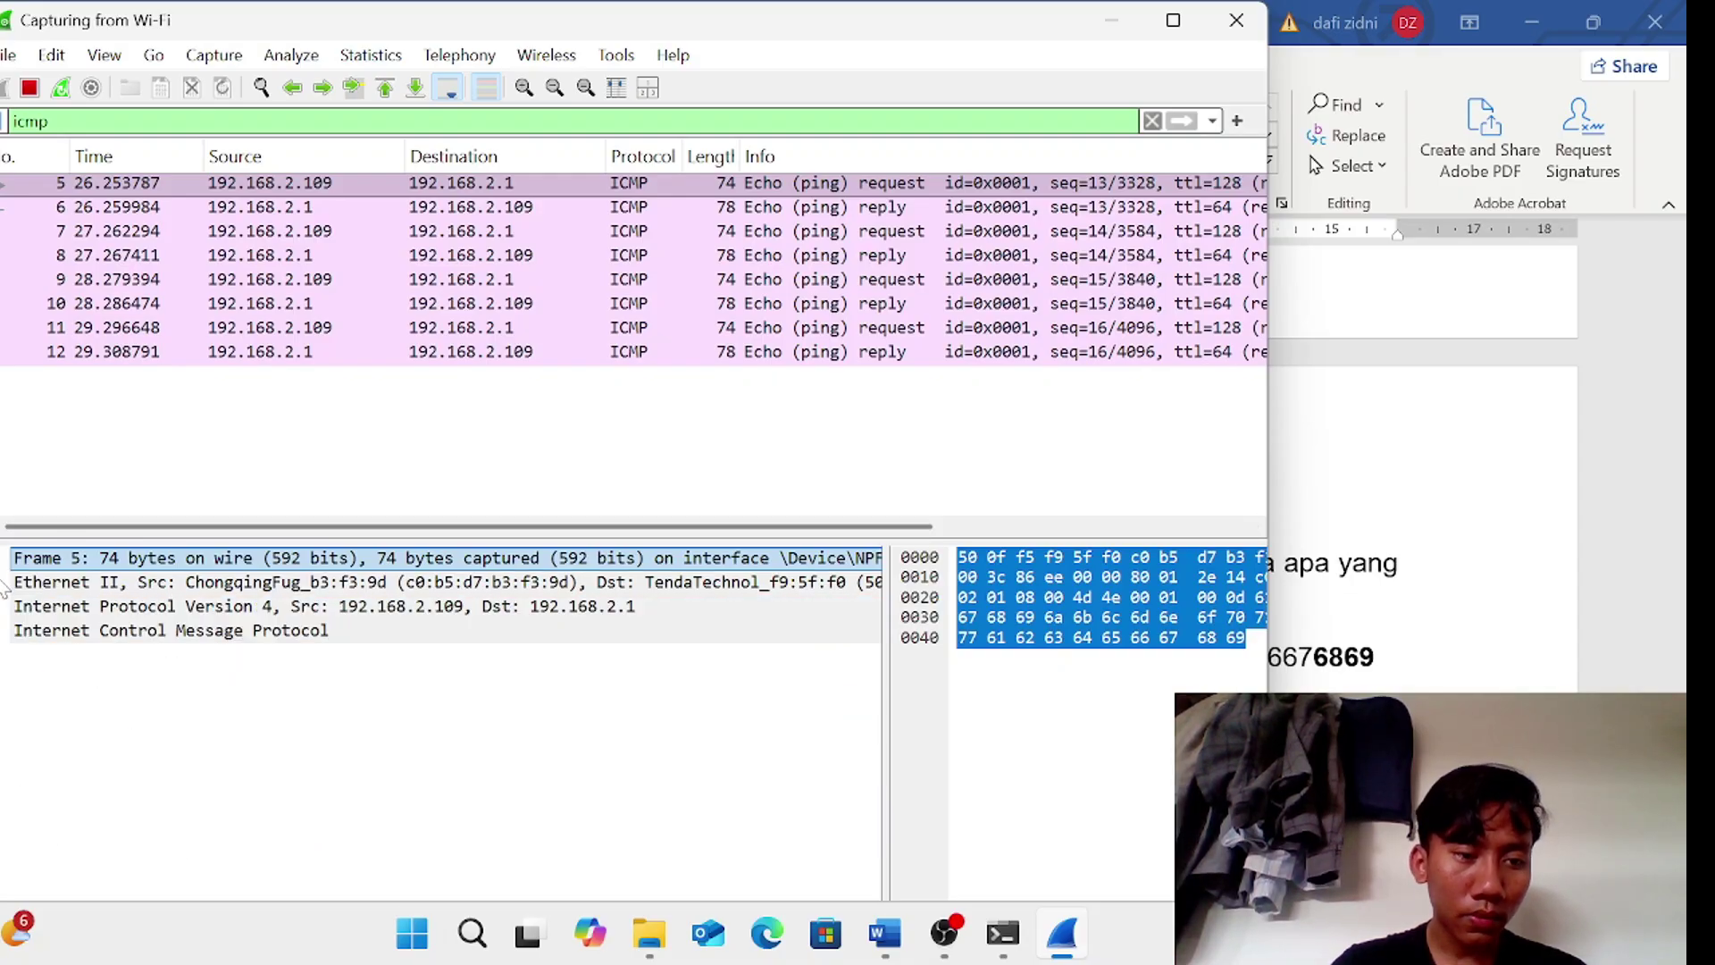
click(4, 631)
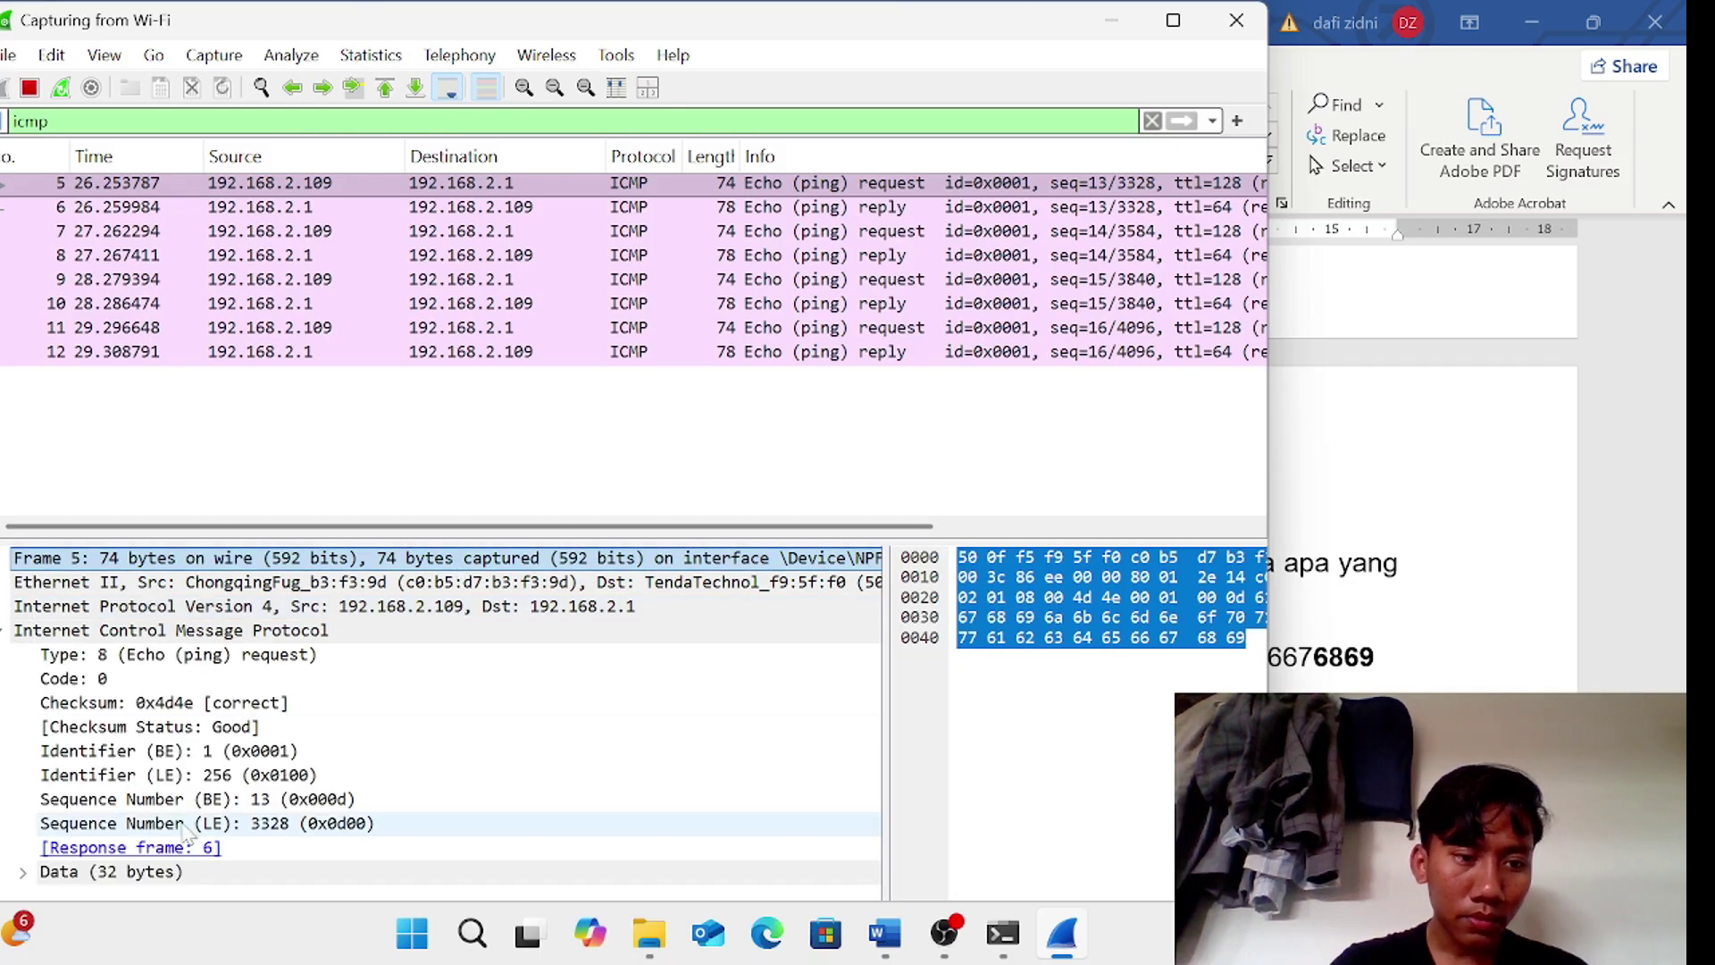
click(41, 876)
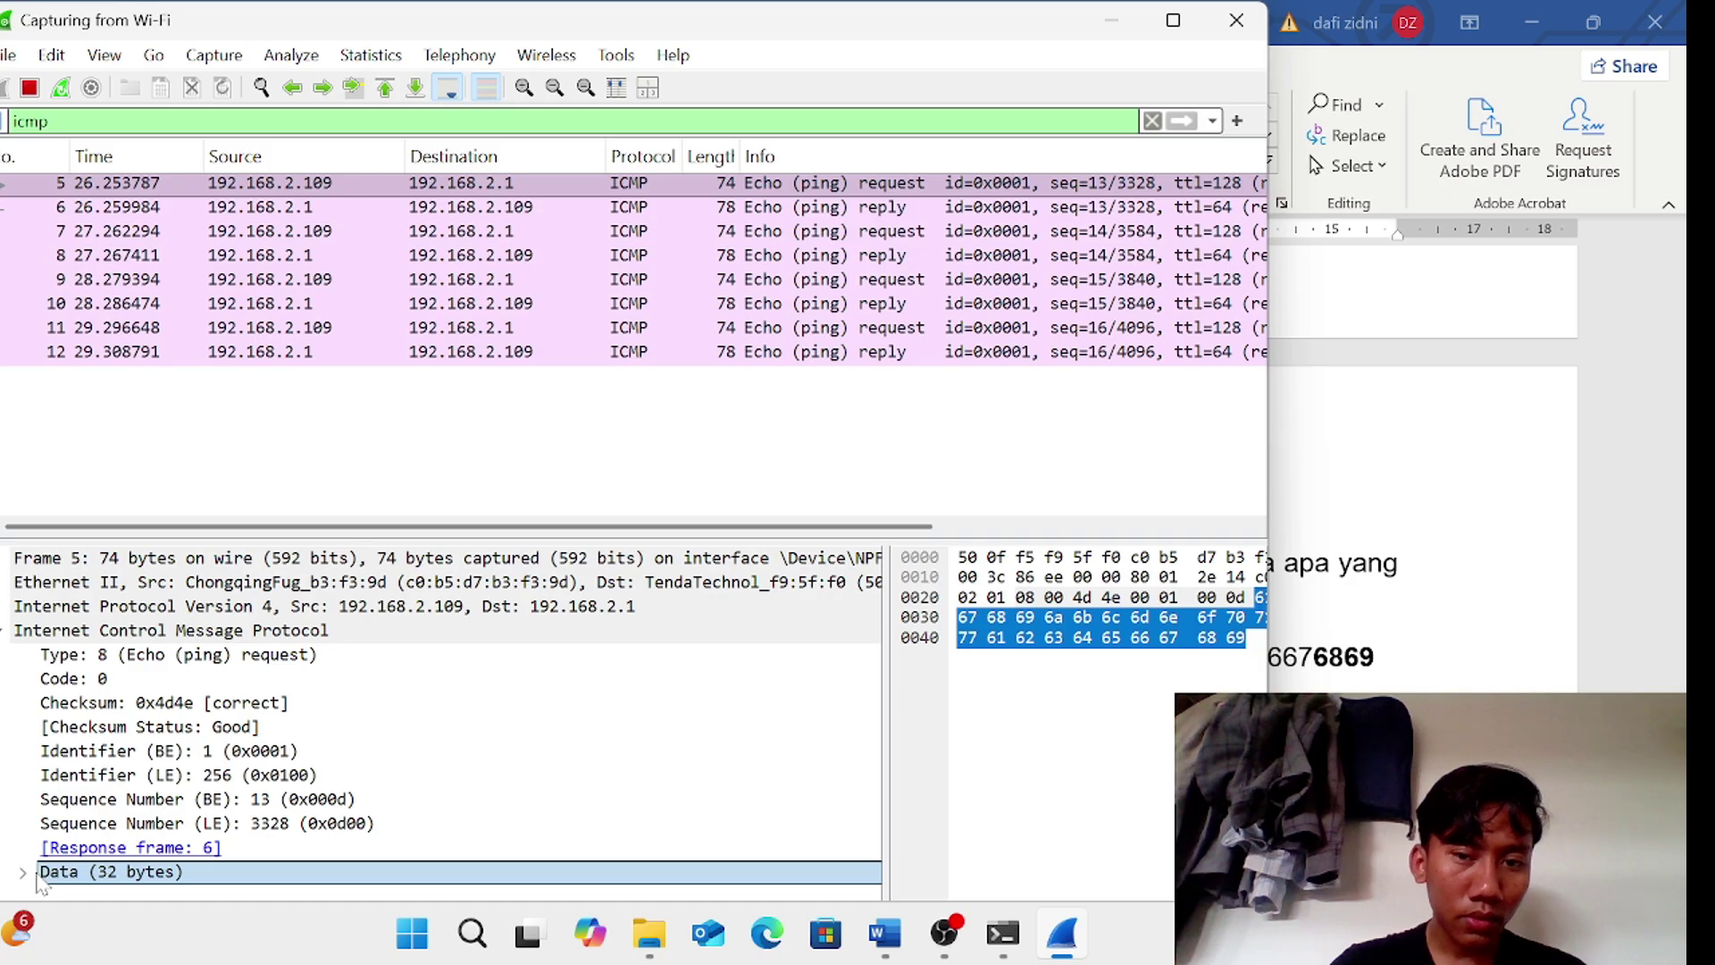
right_click(136, 875)
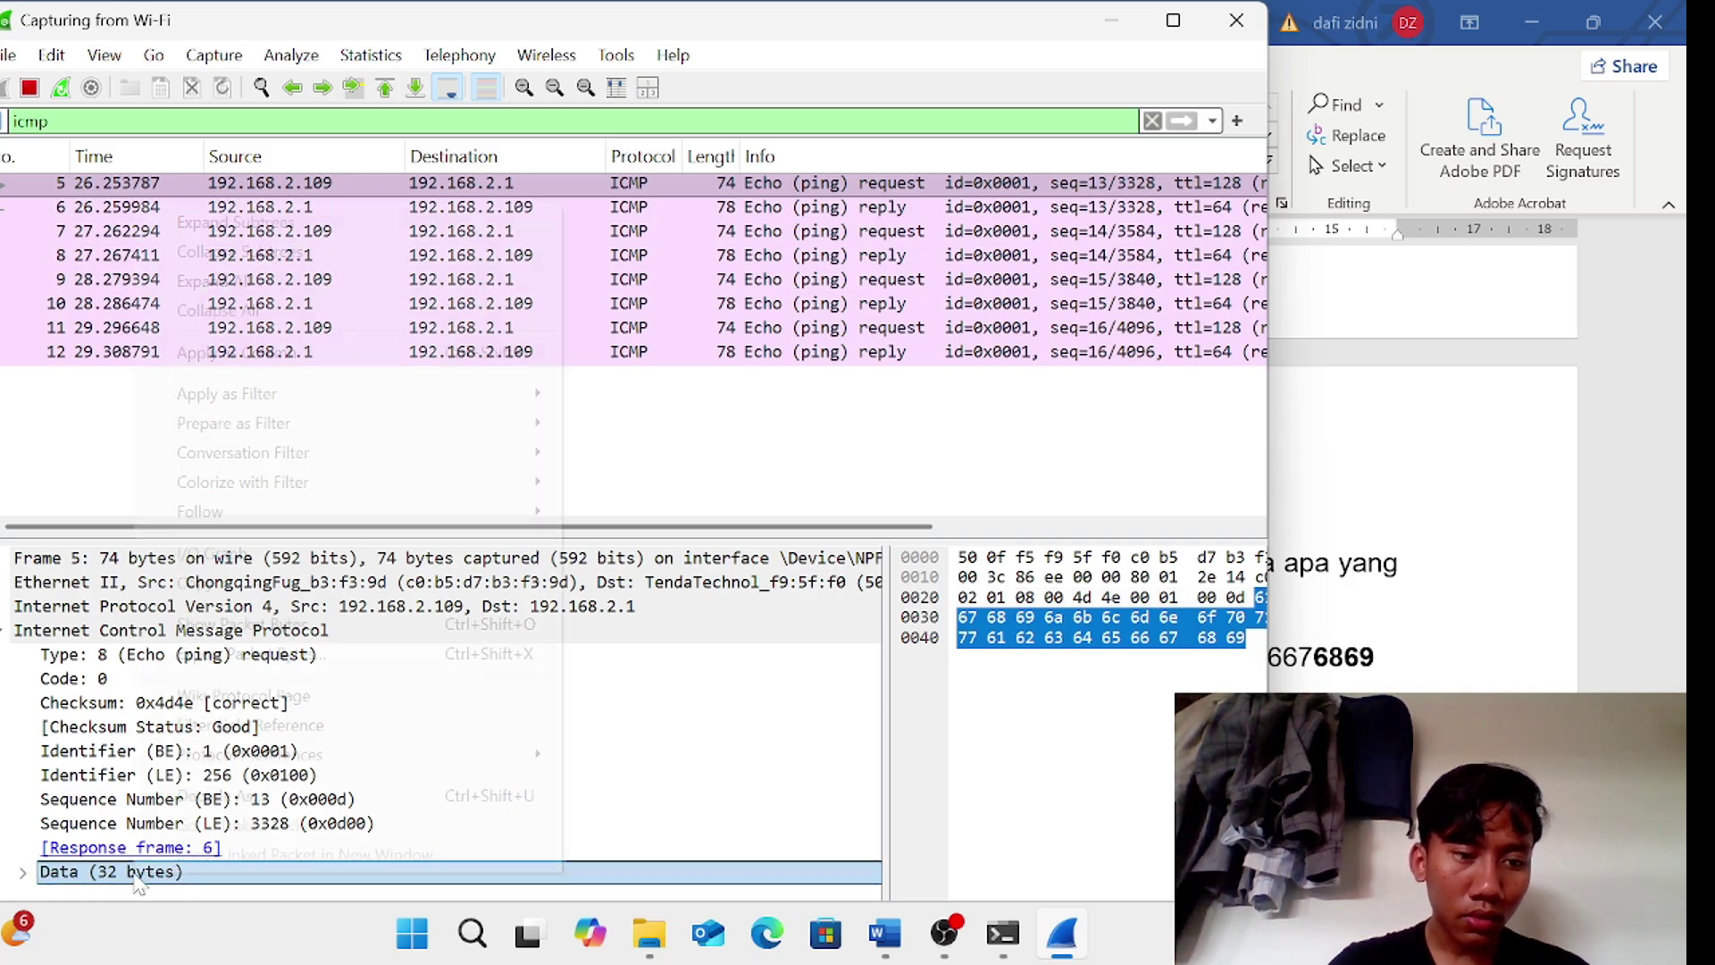
mouse_move(260, 593)
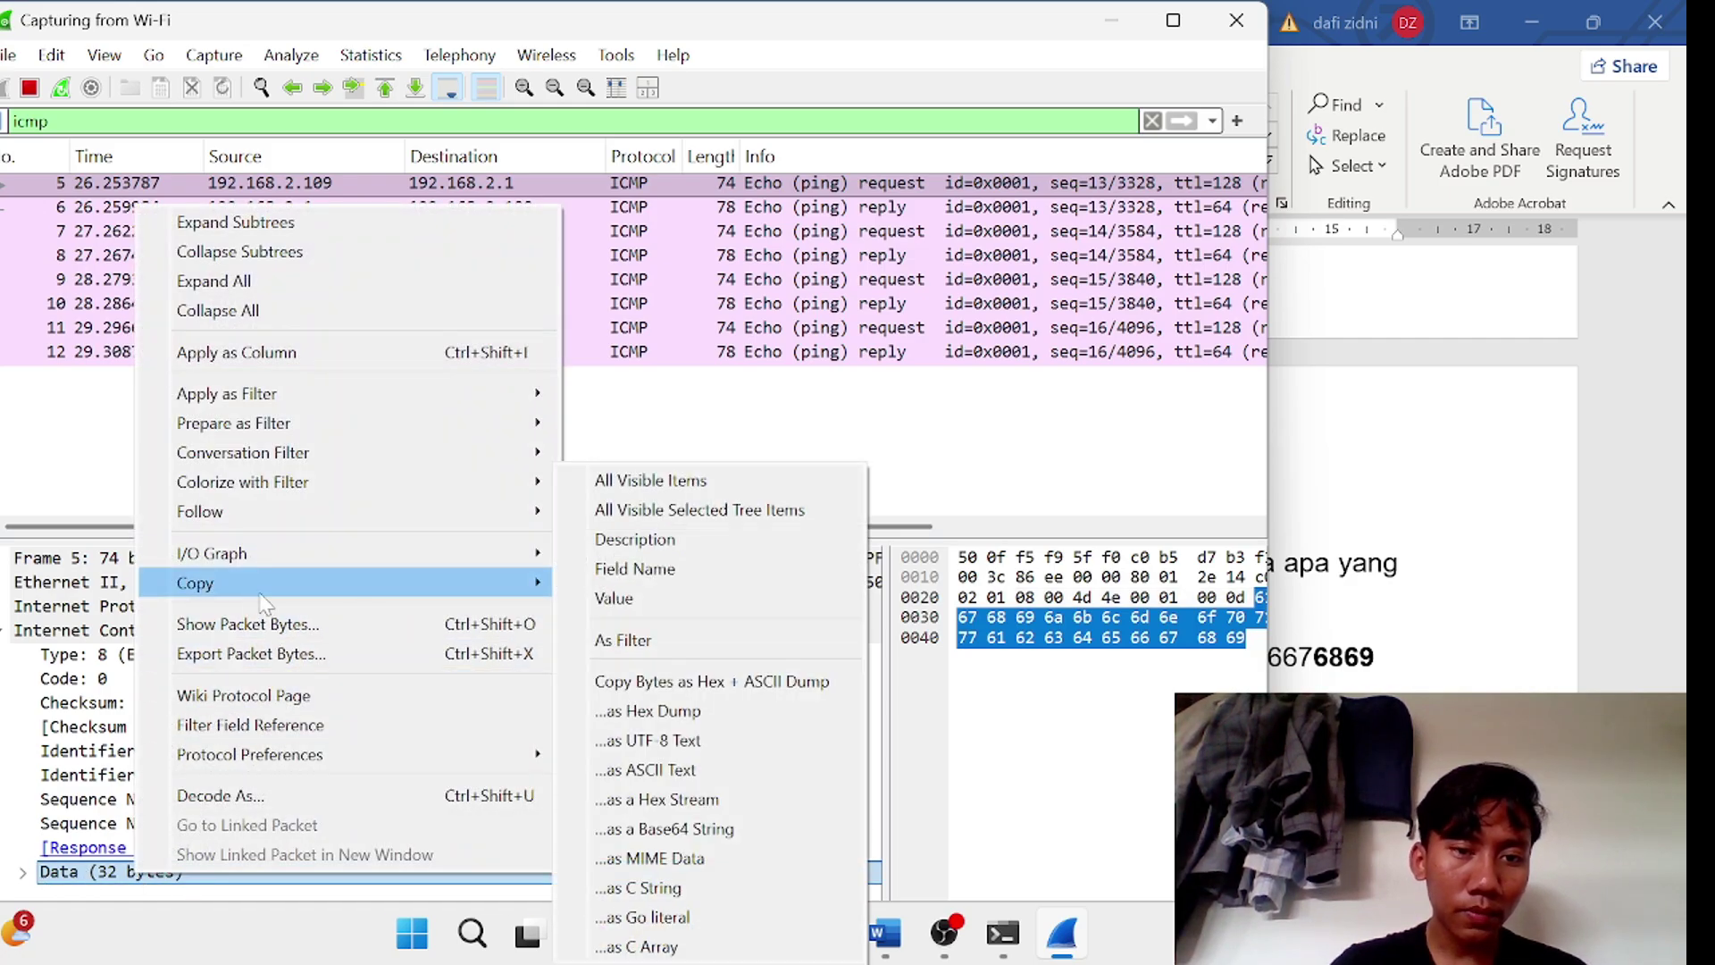
click(620, 598)
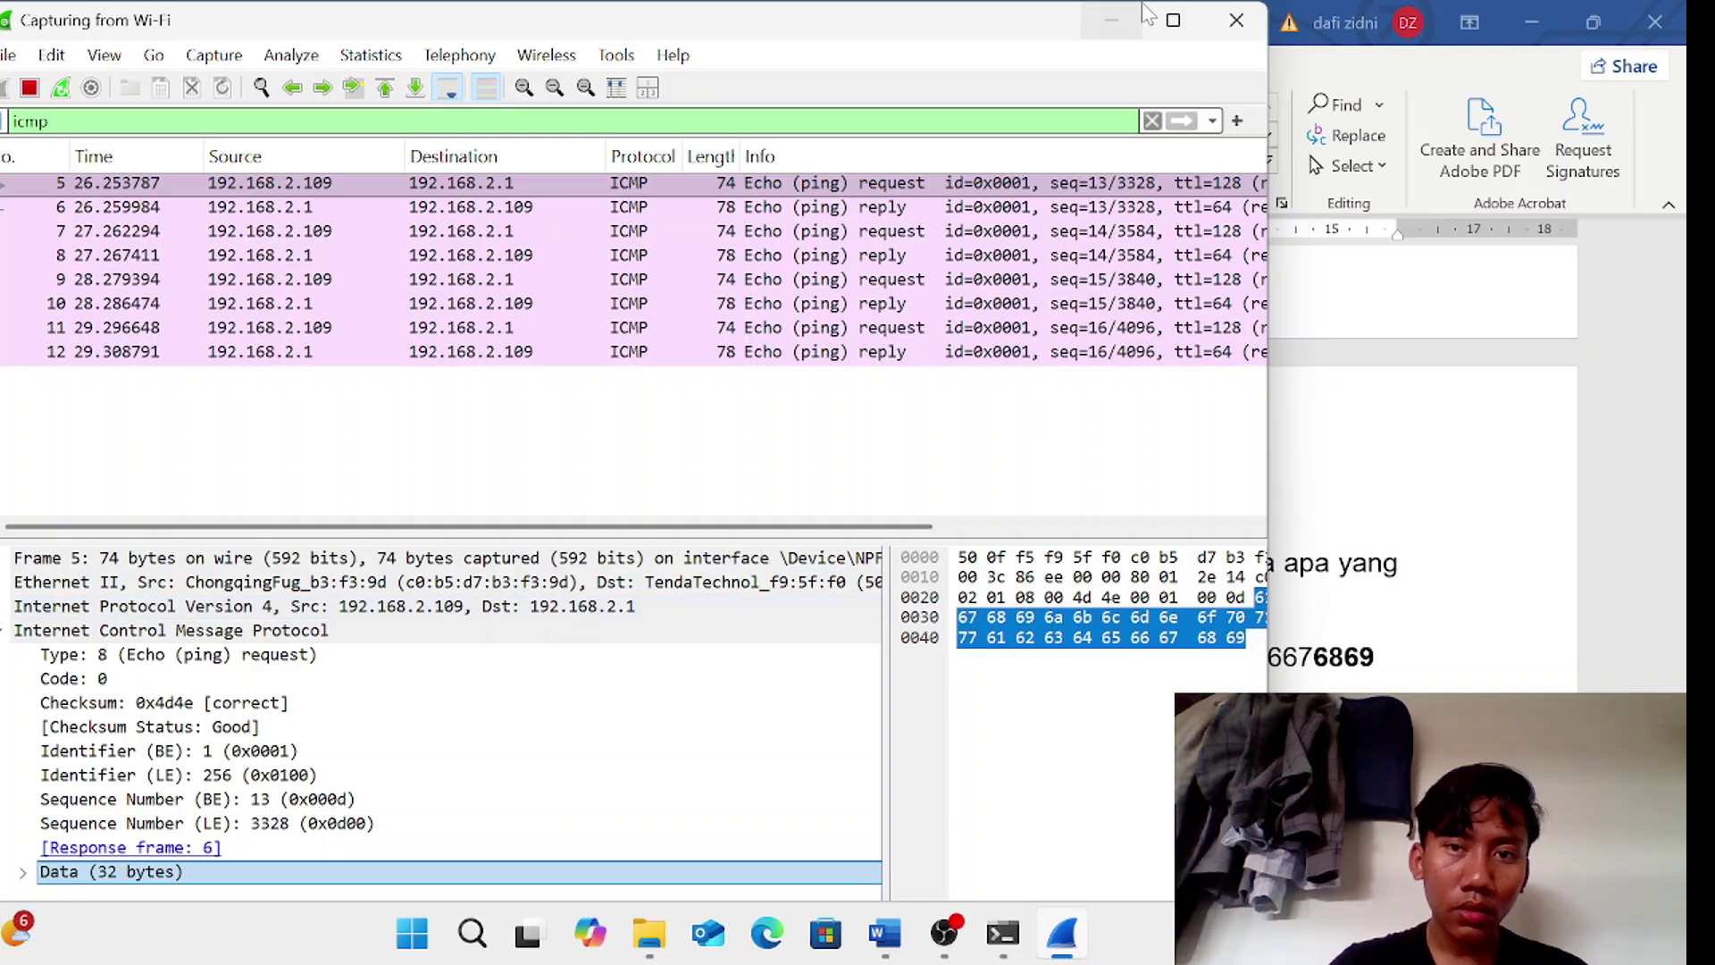
click(1118, 18)
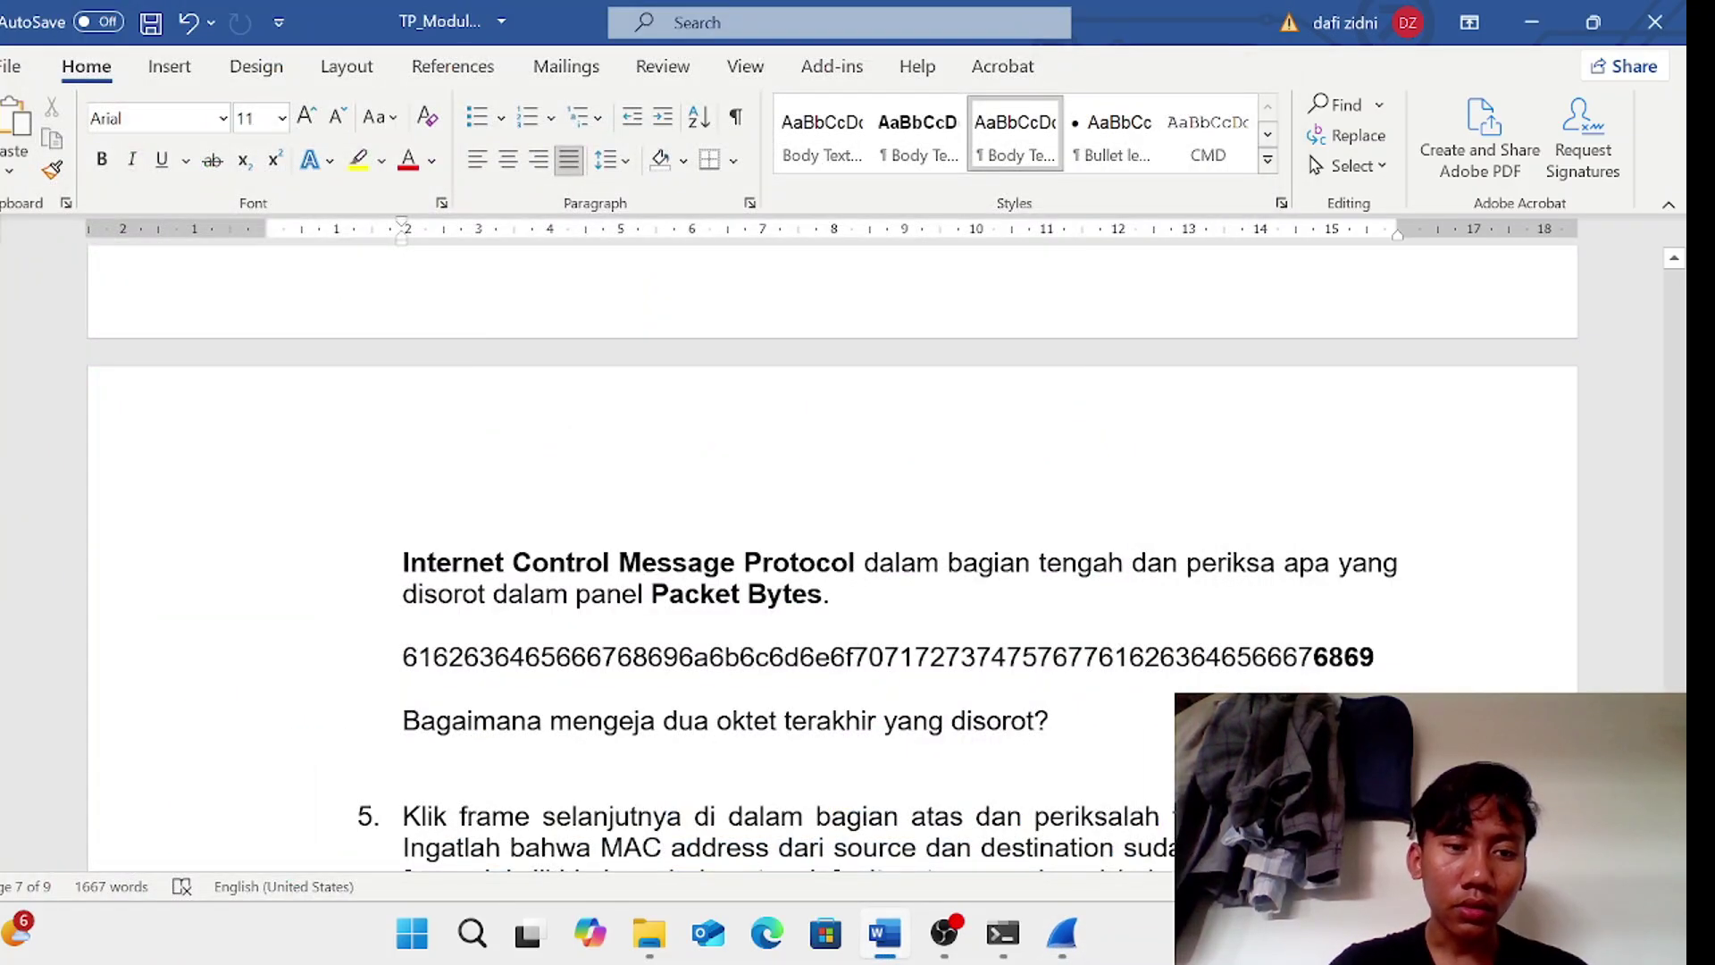
- Replace the hex string below the Packet Bytes instruction with the copied ICMP data value, on its own line
drag(404, 656, 1387, 670)
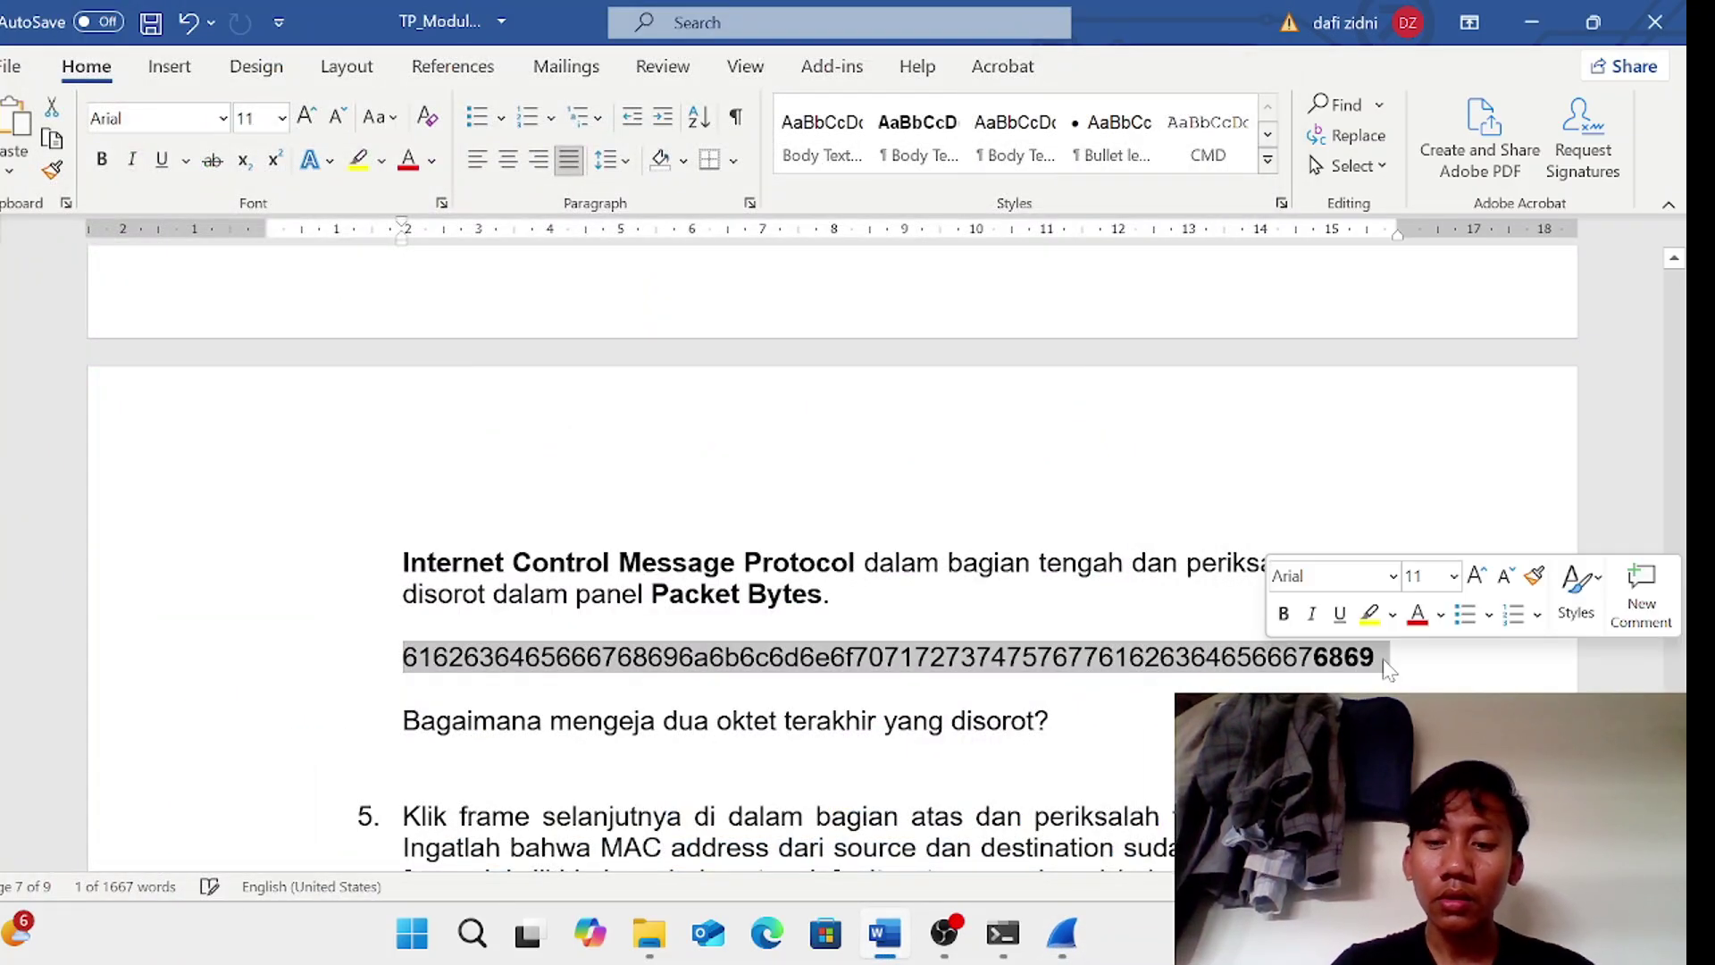
key(BackSpace)
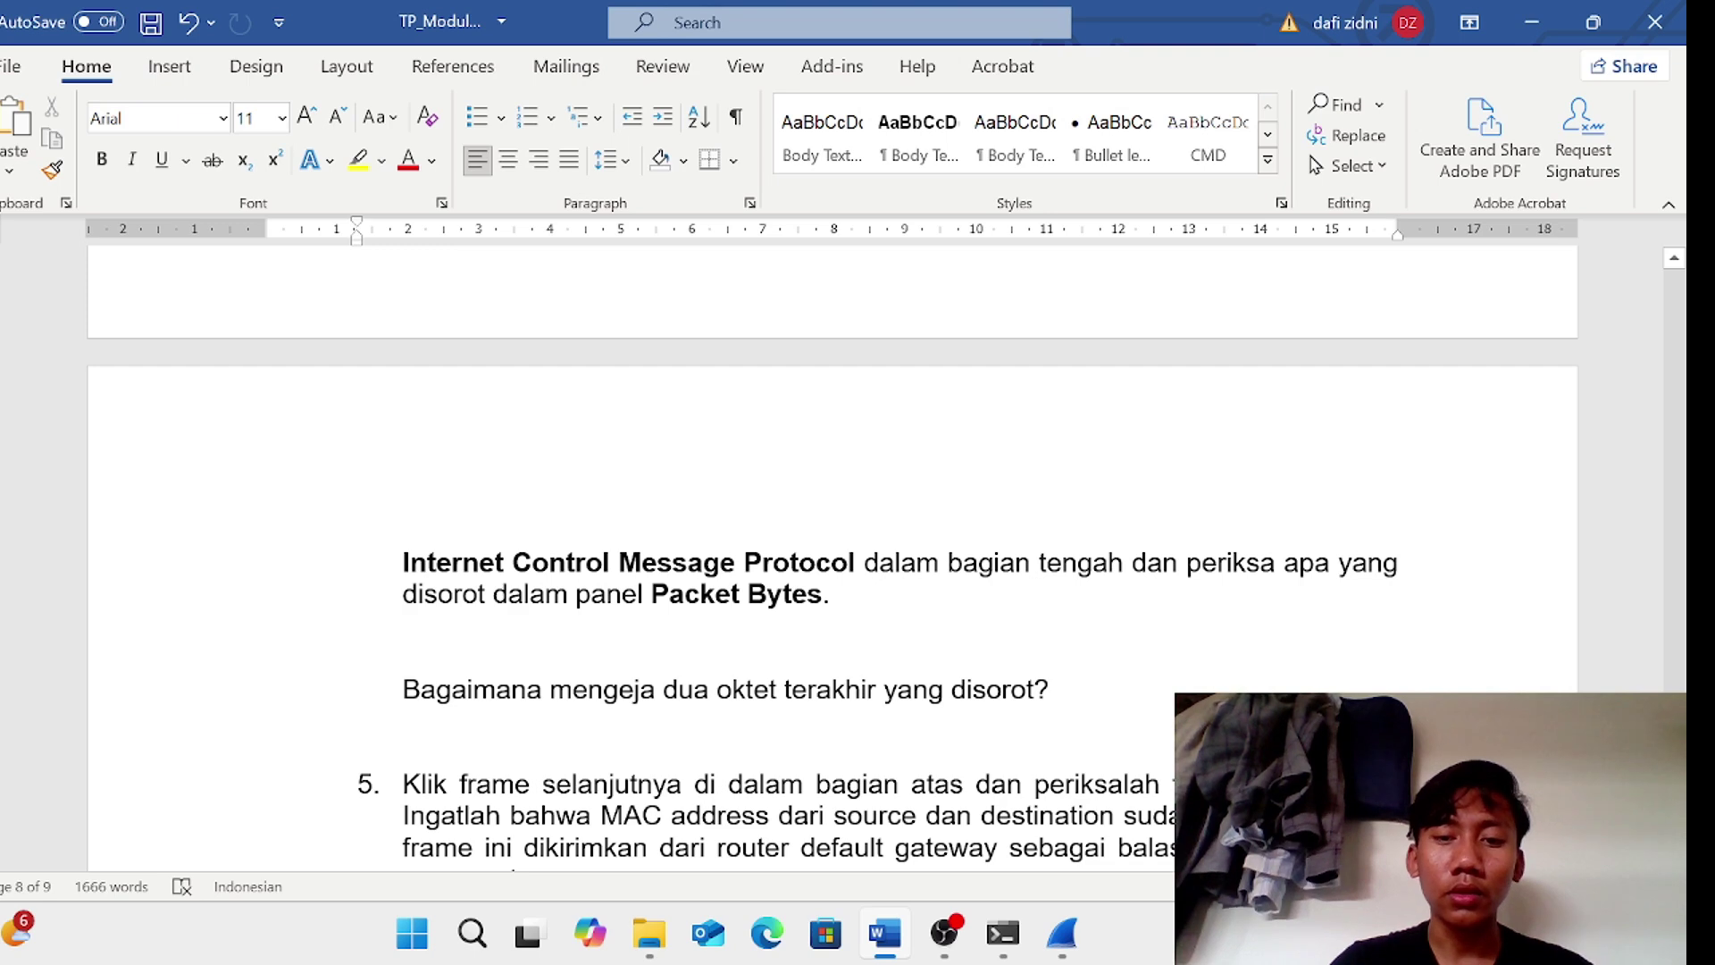
key(Return)
key(BackSpace)
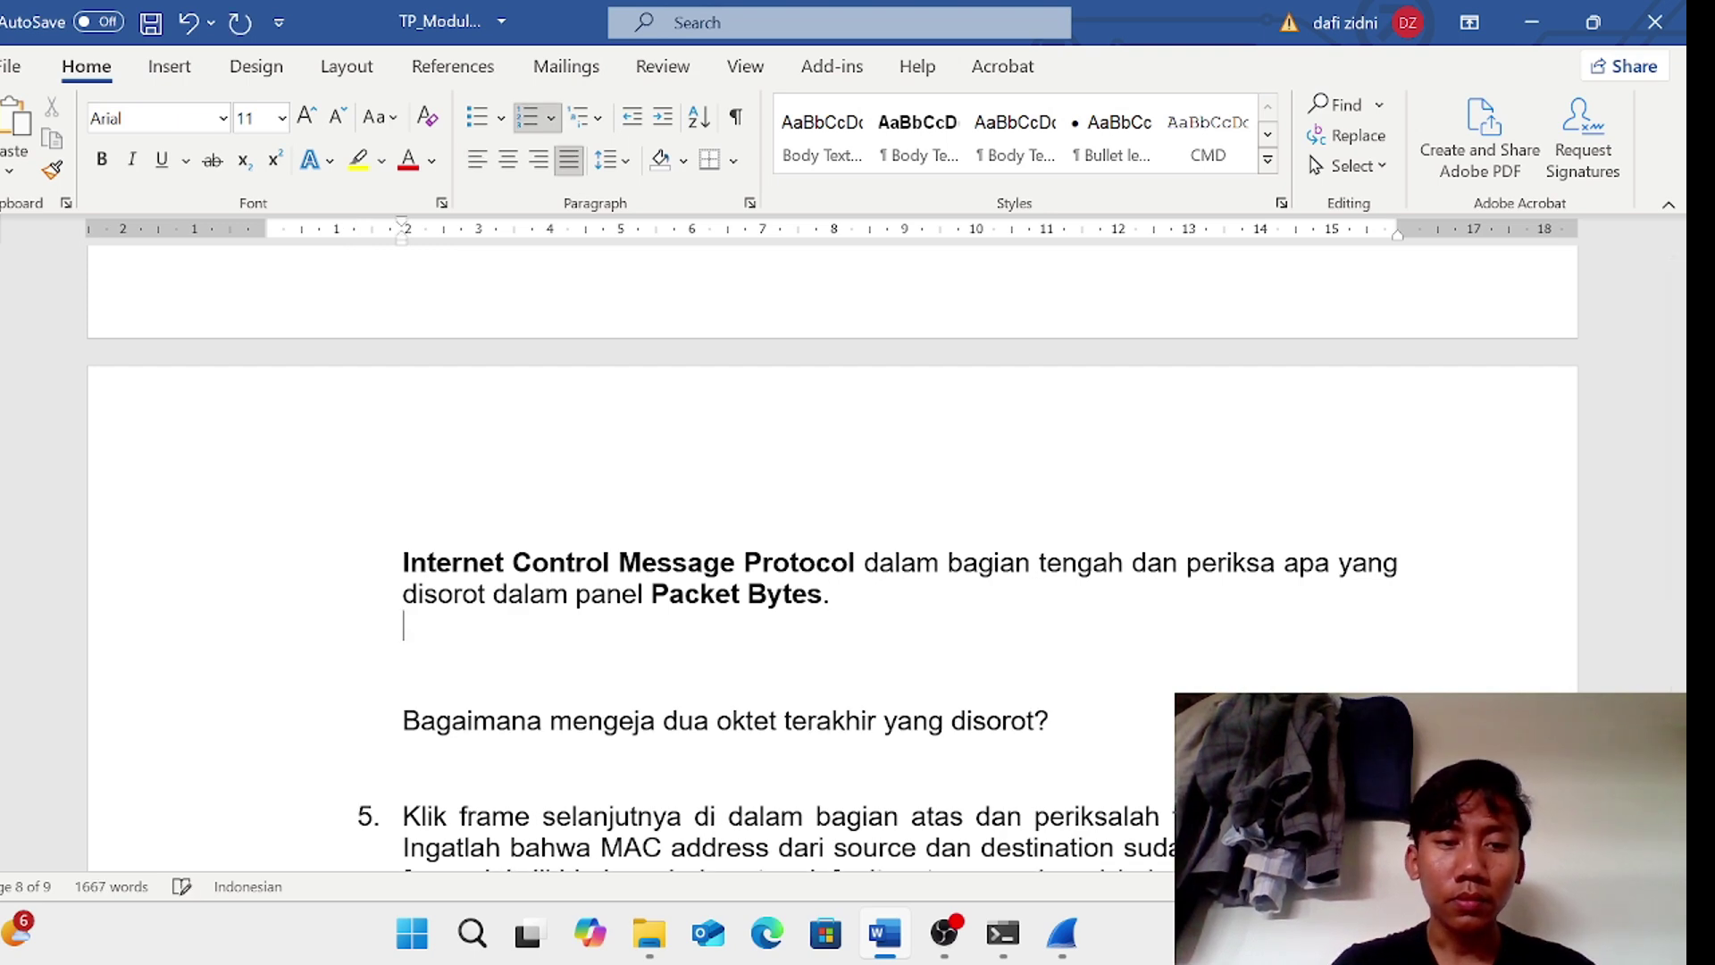
key(Return)
key(ctrl+v)
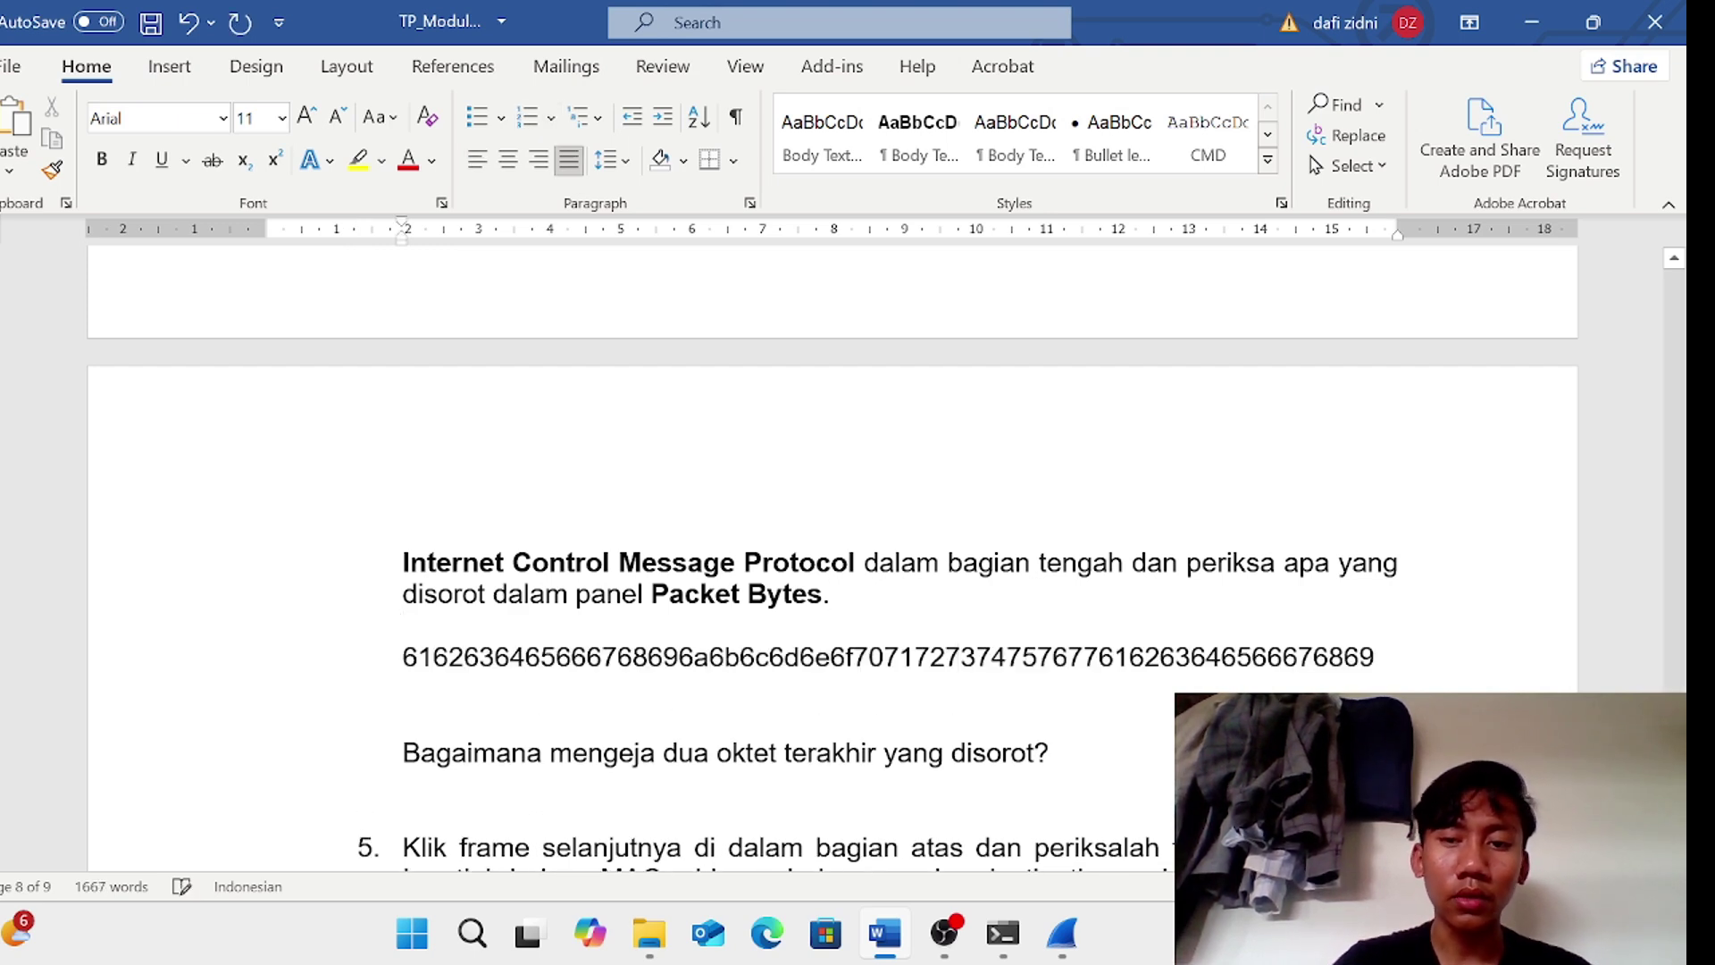
- Make the last two octets, 6869, bold in the pasted hex string
scroll(830, 554, down, 1)
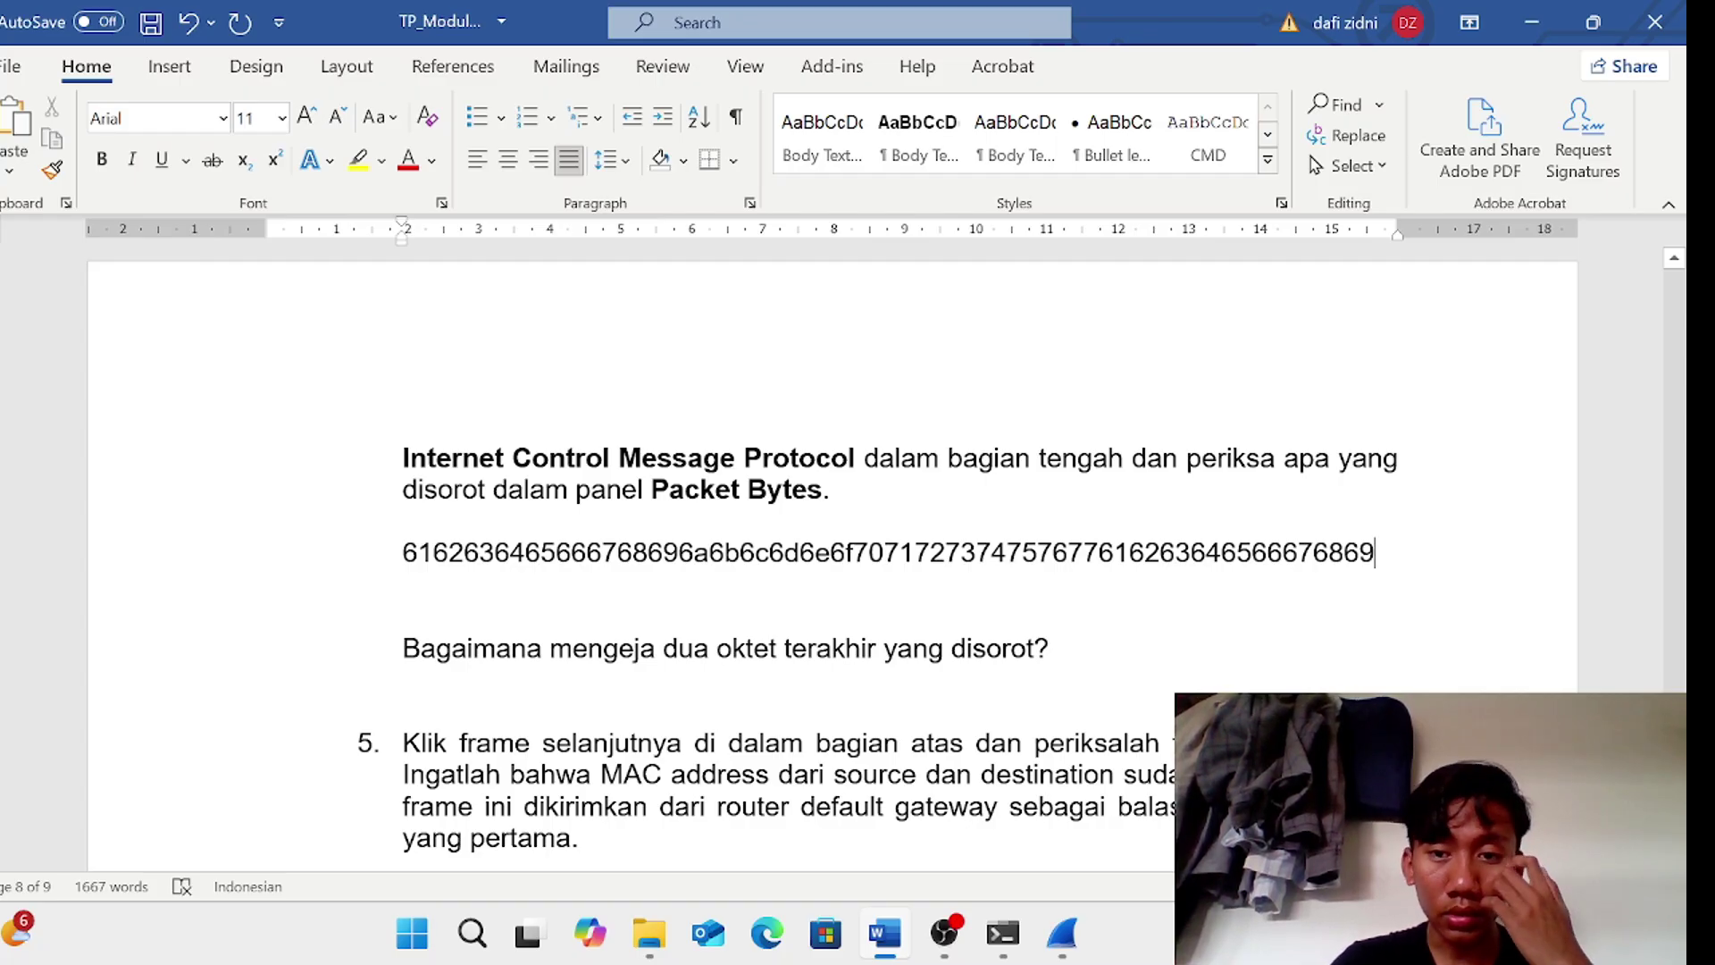
key(shift+Home)
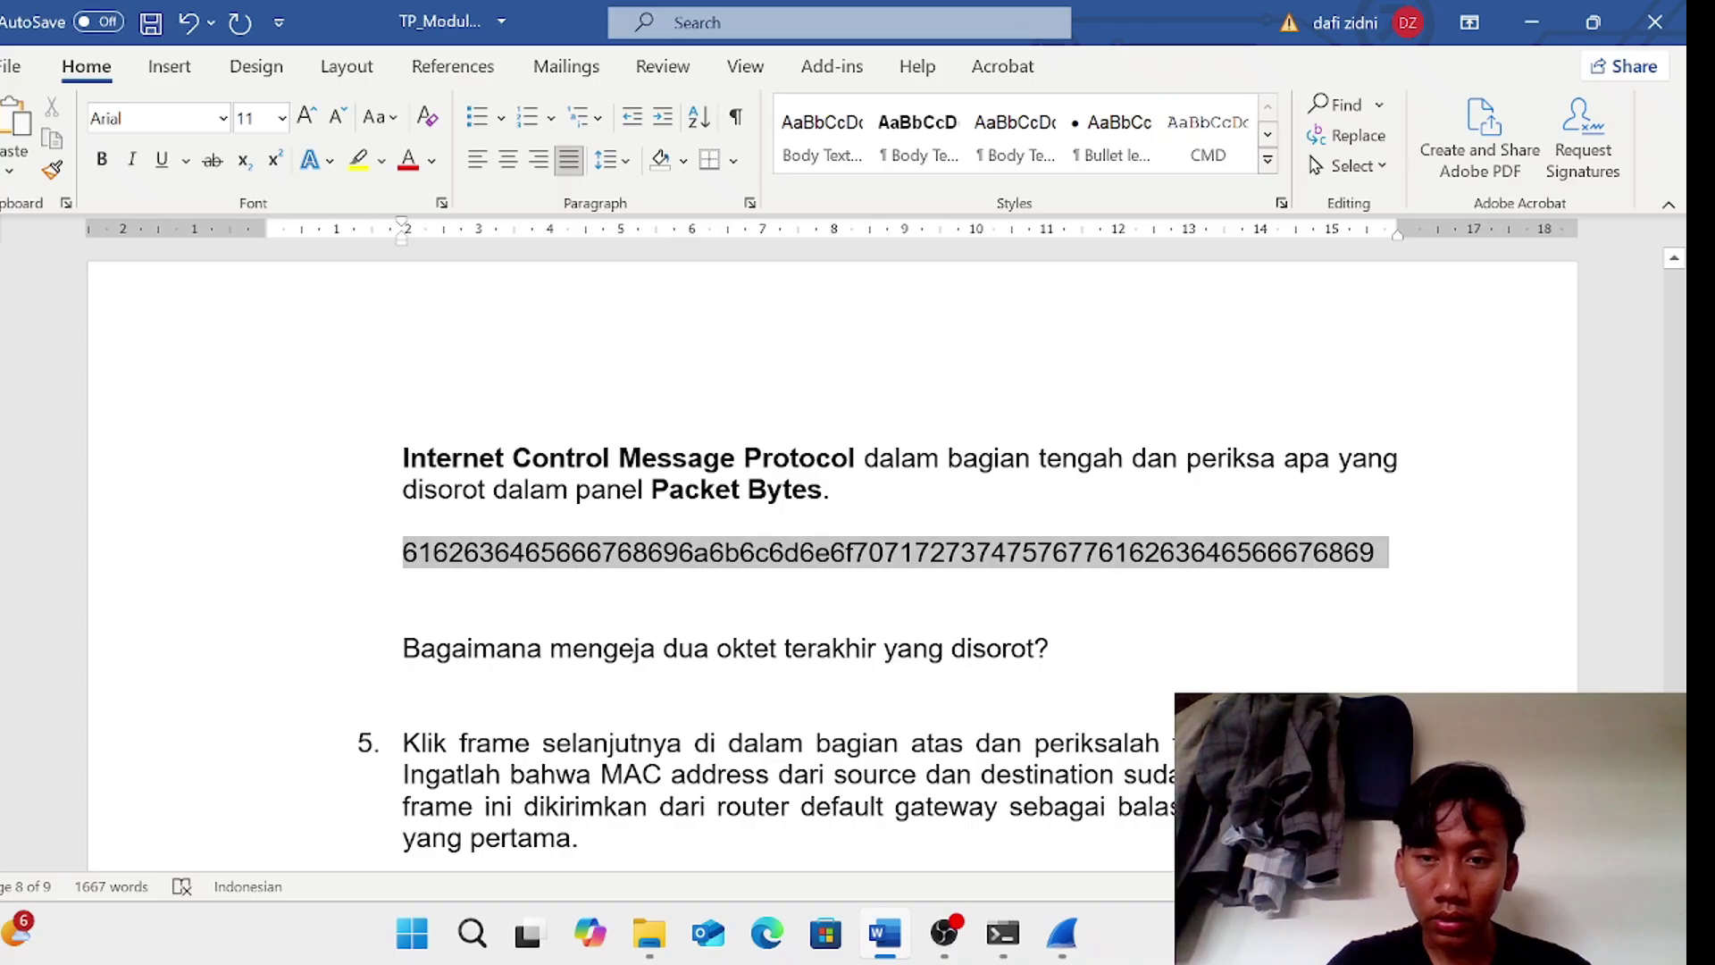
key(End)
drag(1375, 554, 1314, 556)
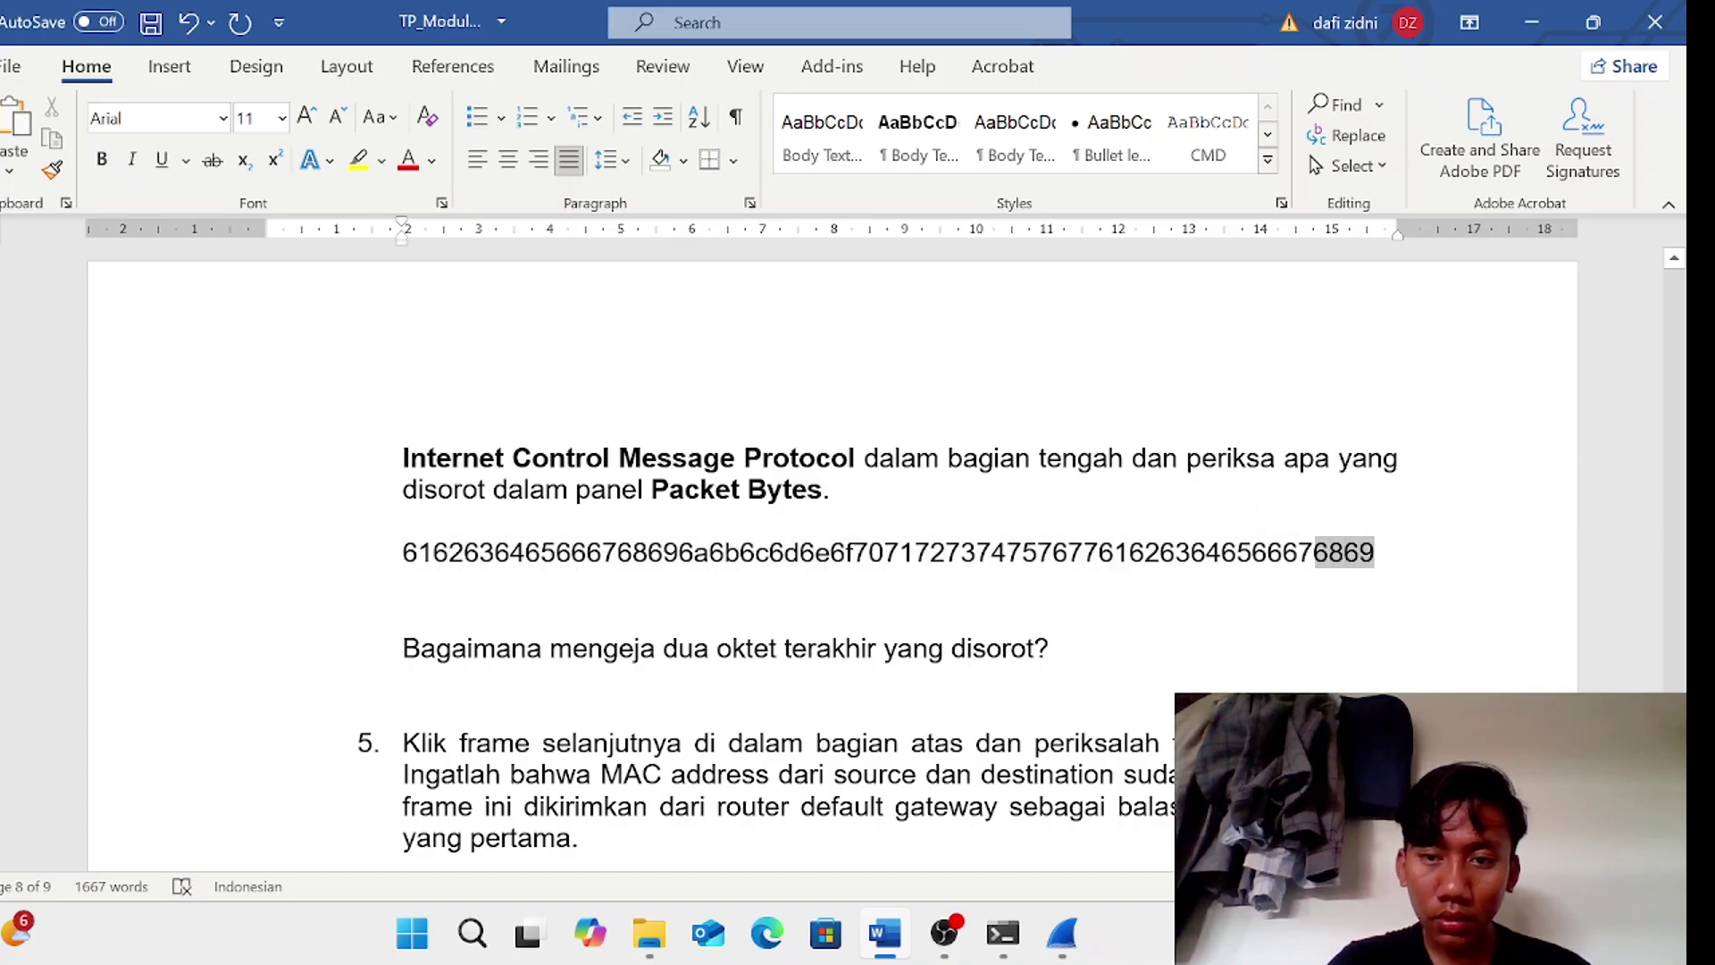
key(ctrl+b)
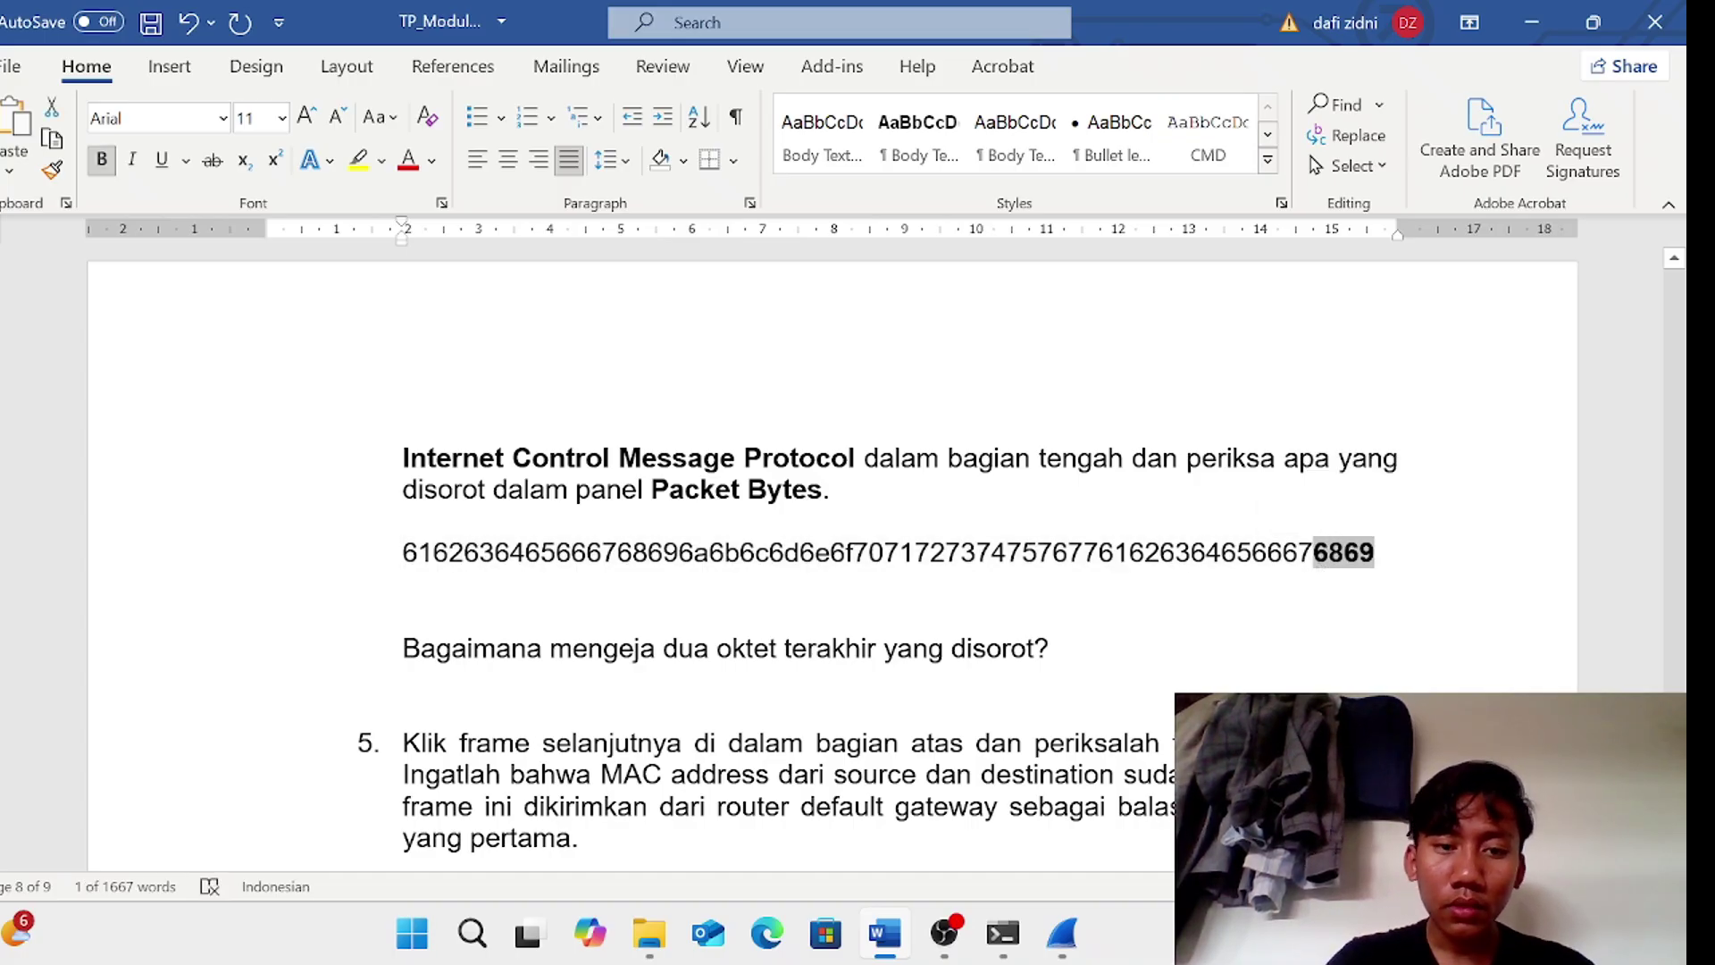
- Place the cursor after the last-two-octets question, and open RapidTables' ASCII Table page from the Chrome browsing history
click(1060, 648)
scroll(1061, 649, down, 1)
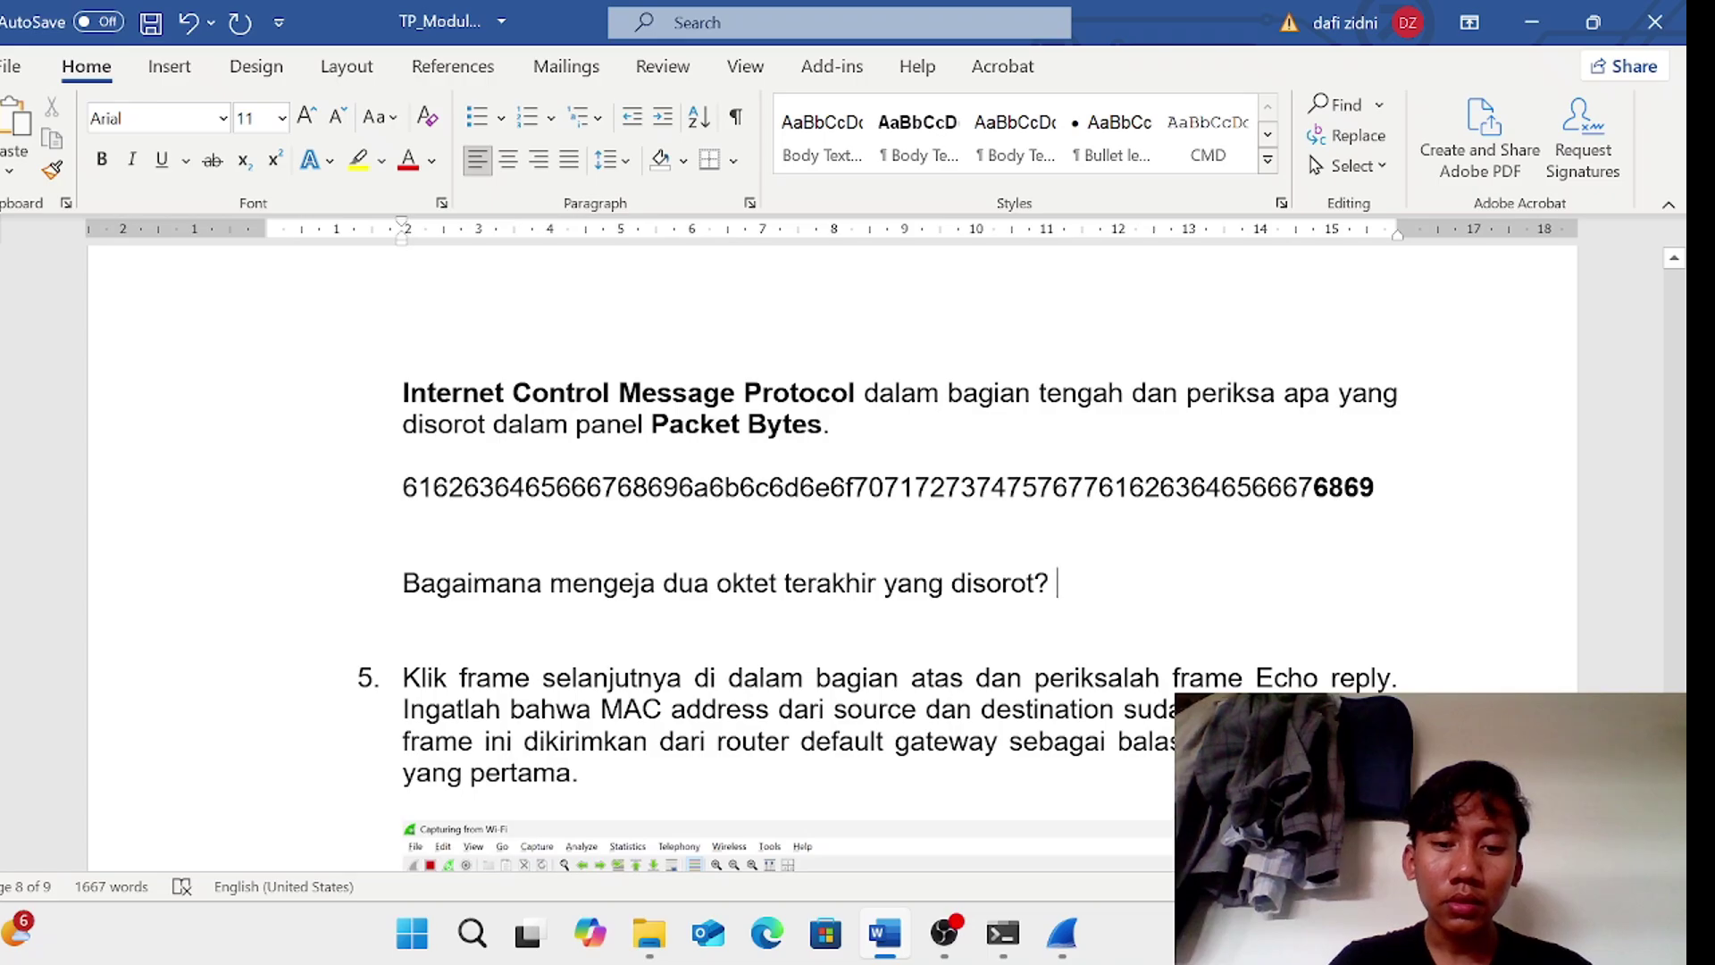
click(1511, 28)
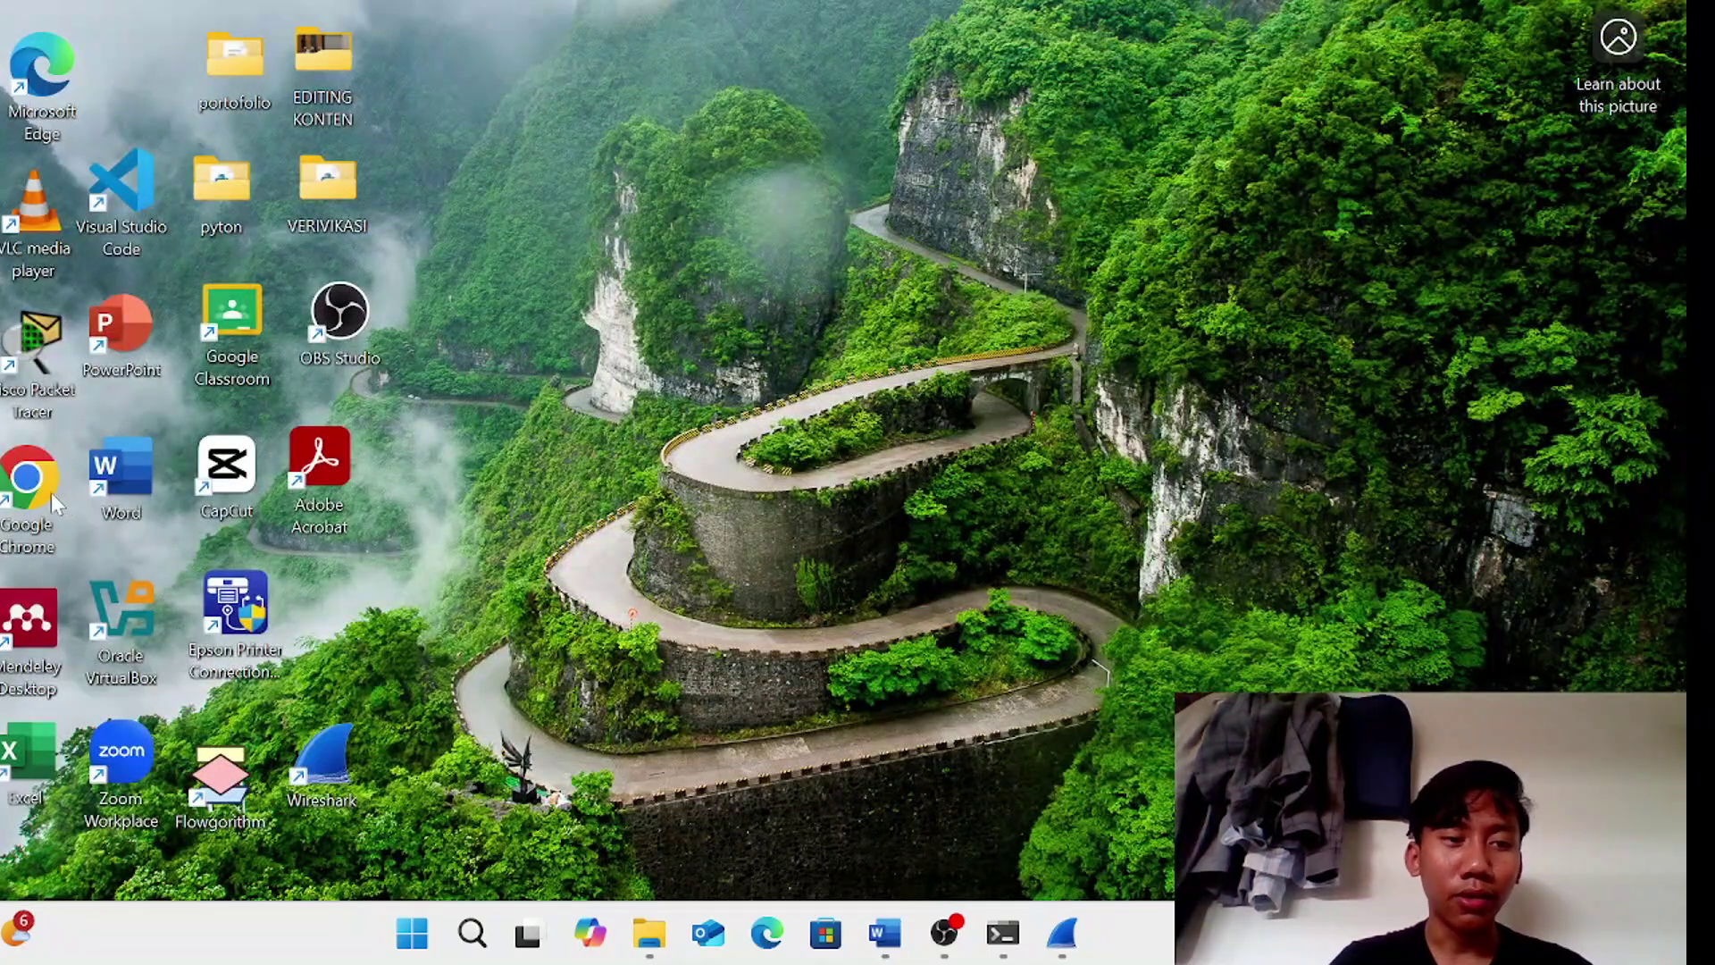
double_click(31, 483)
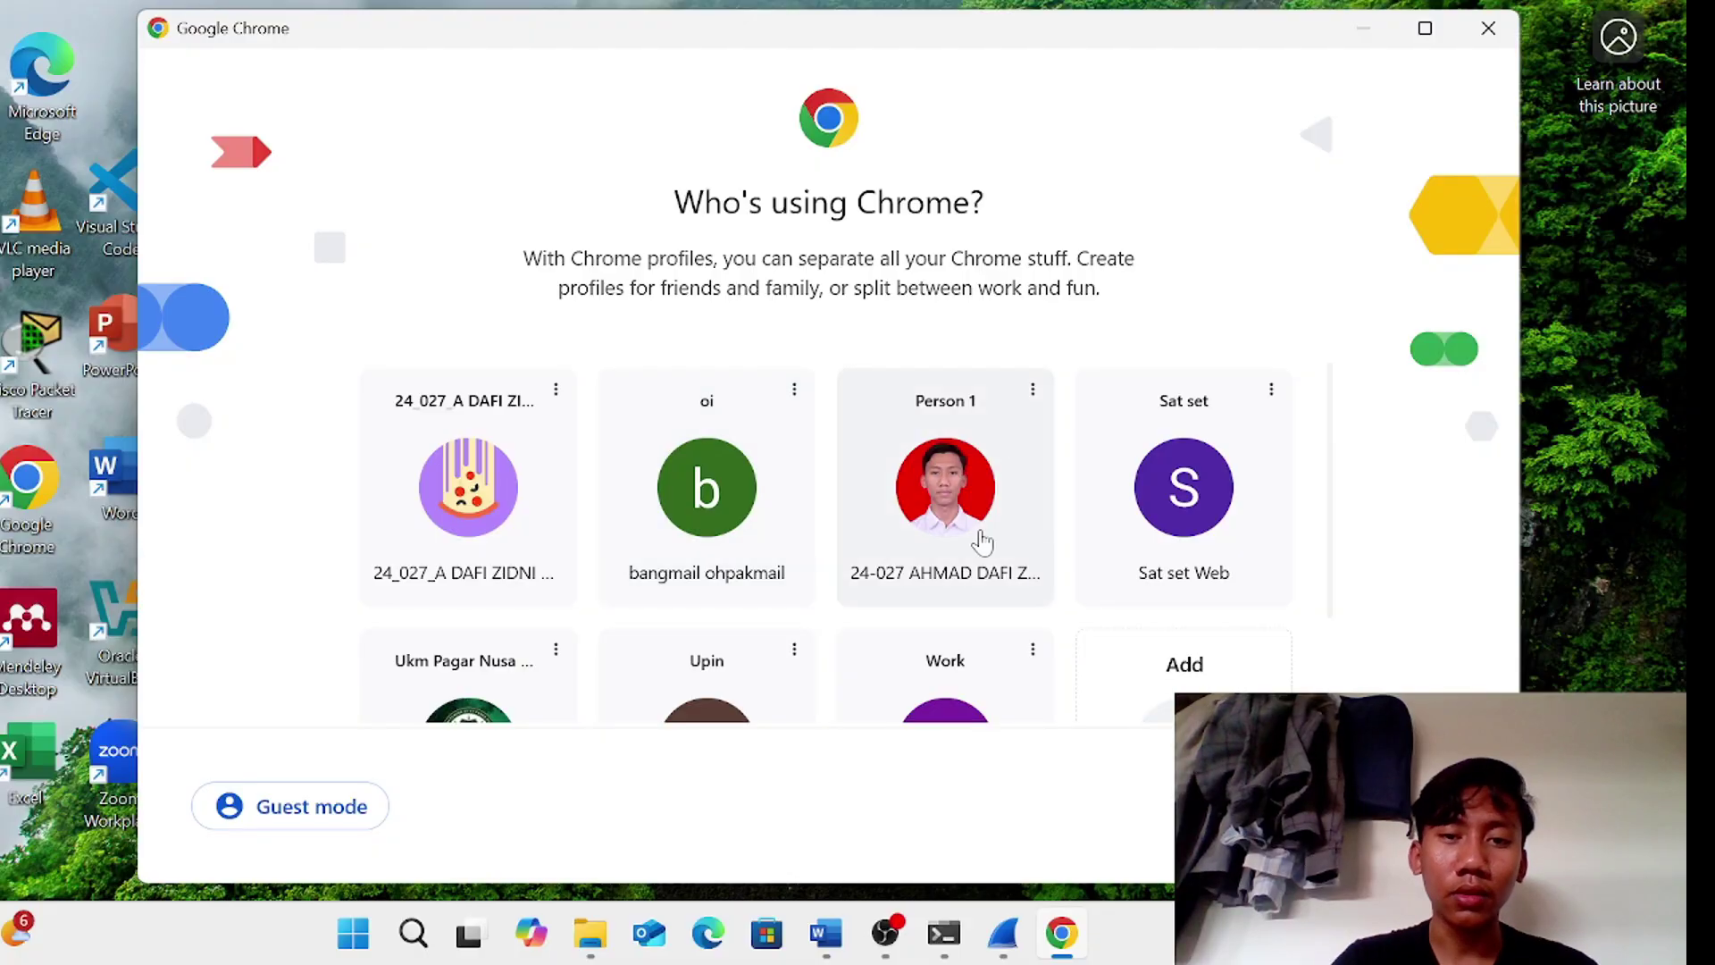
click(917, 540)
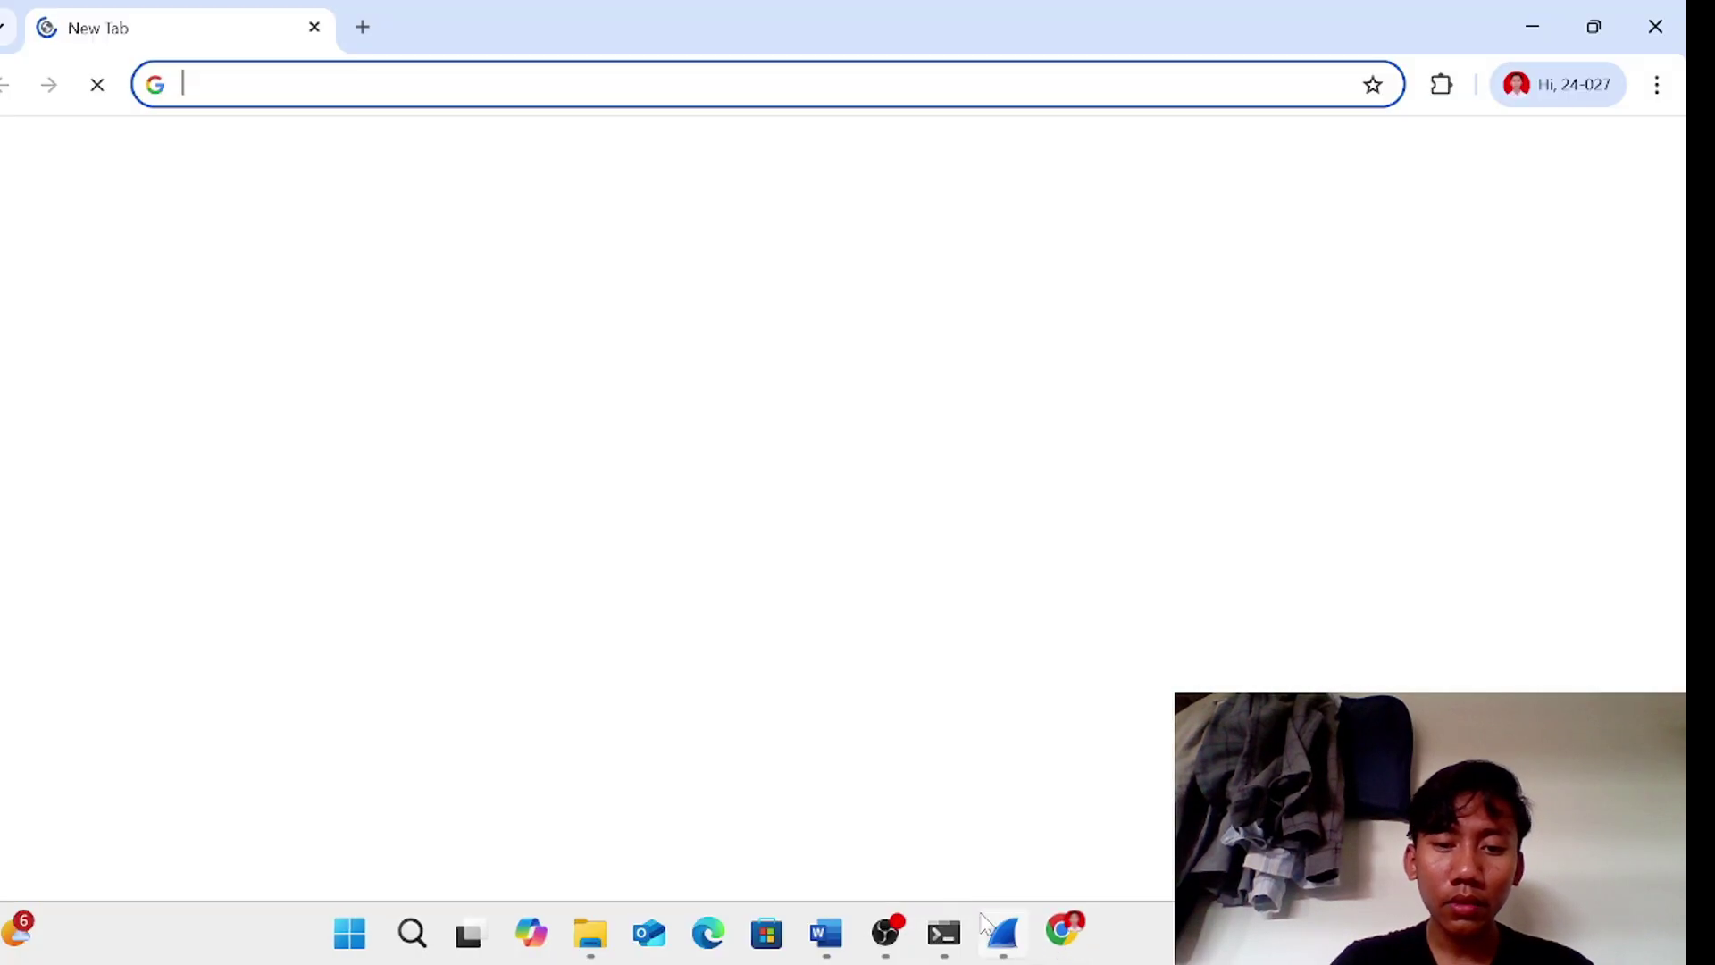
key(ctrl+h)
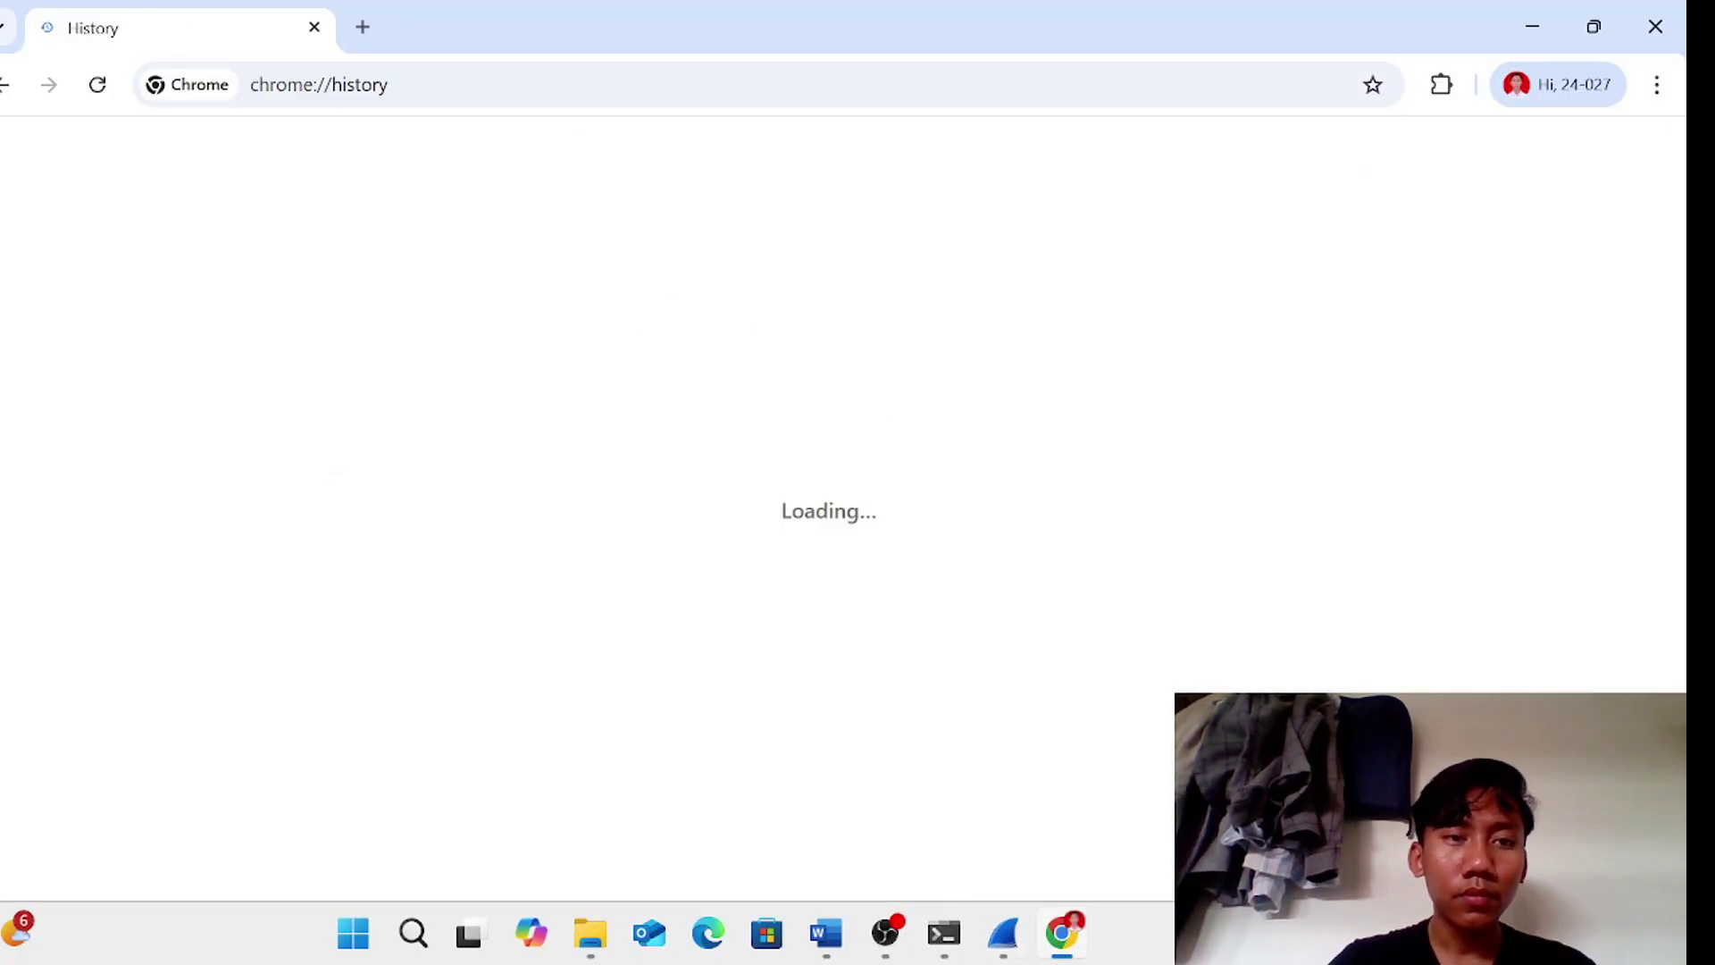
scroll(650, 534, down, 2)
scroll(649, 534, down, 1)
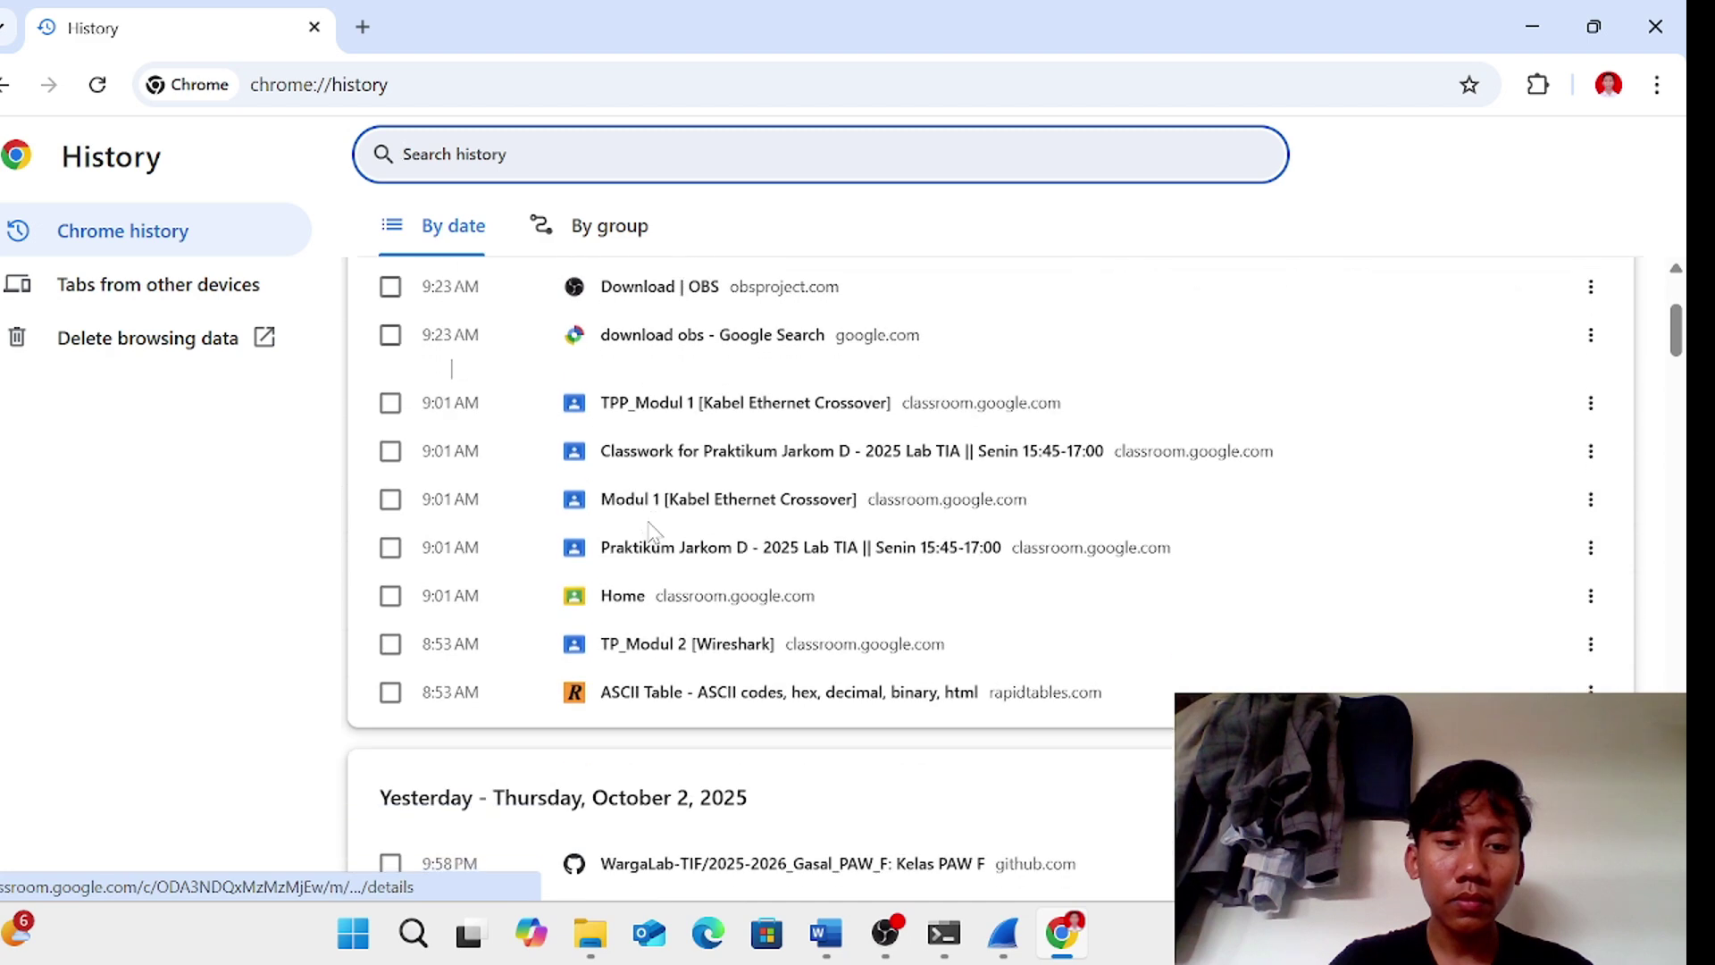
click(675, 701)
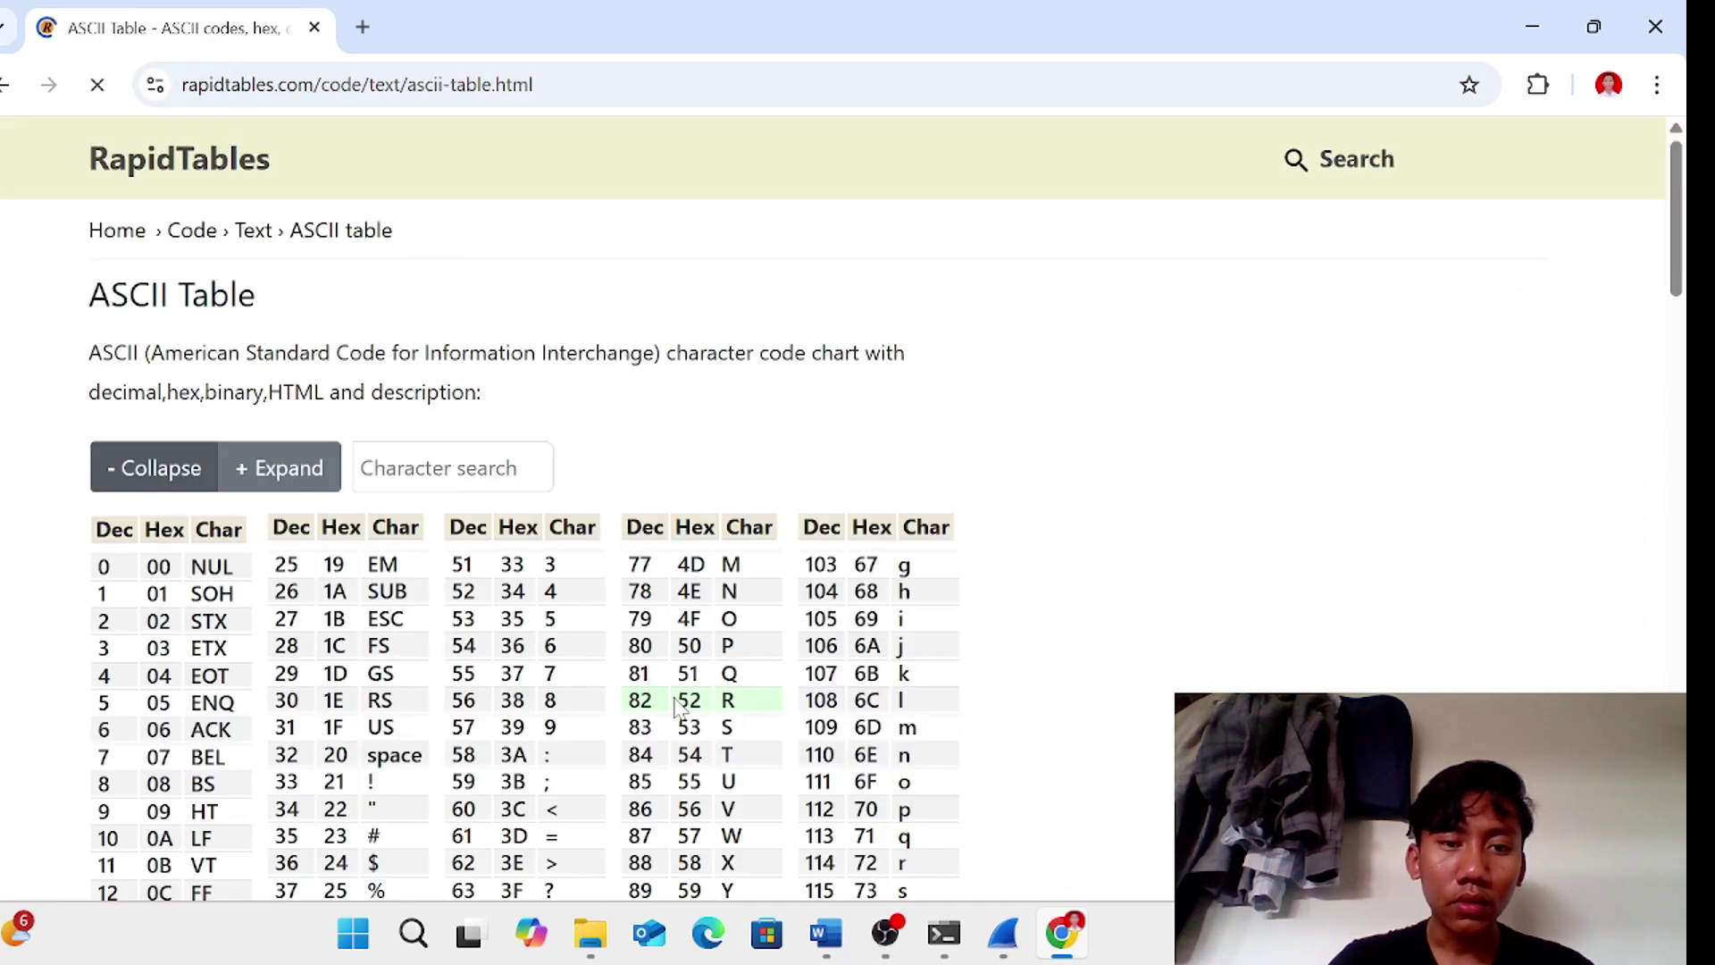
- Look up hex codes 68 and 69 in the ASCII table, checking them against the bold octets in the Word report
scroll(962, 907, down, 2)
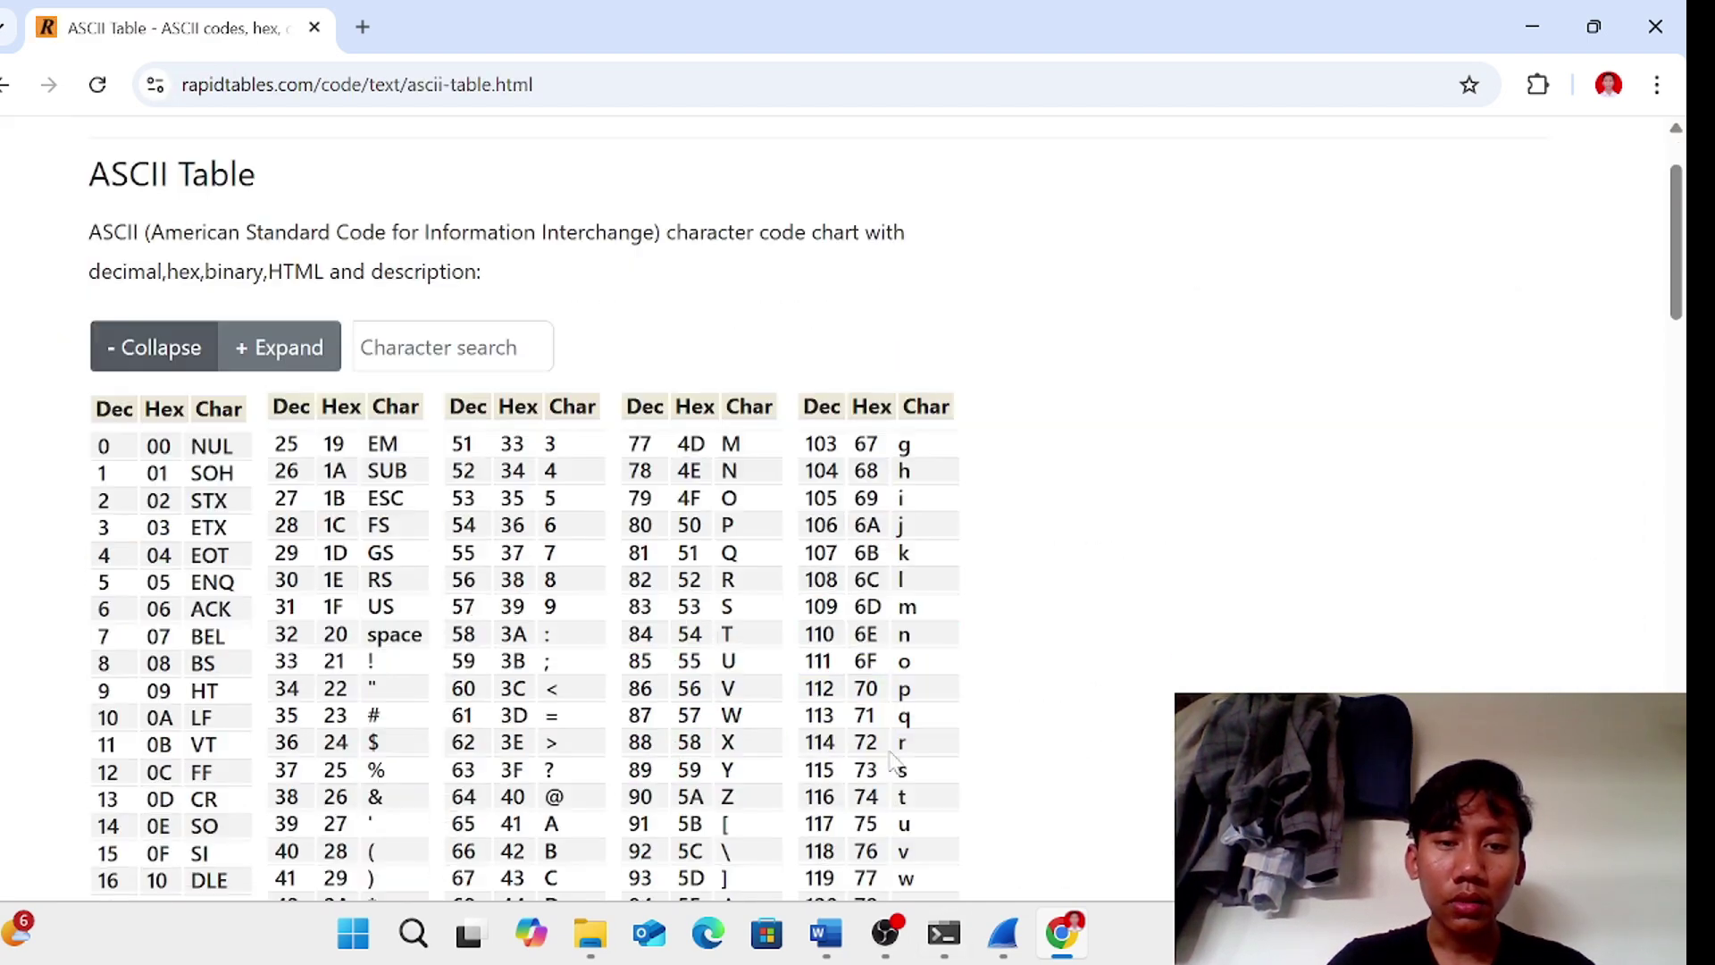
mouse_move(1013, 933)
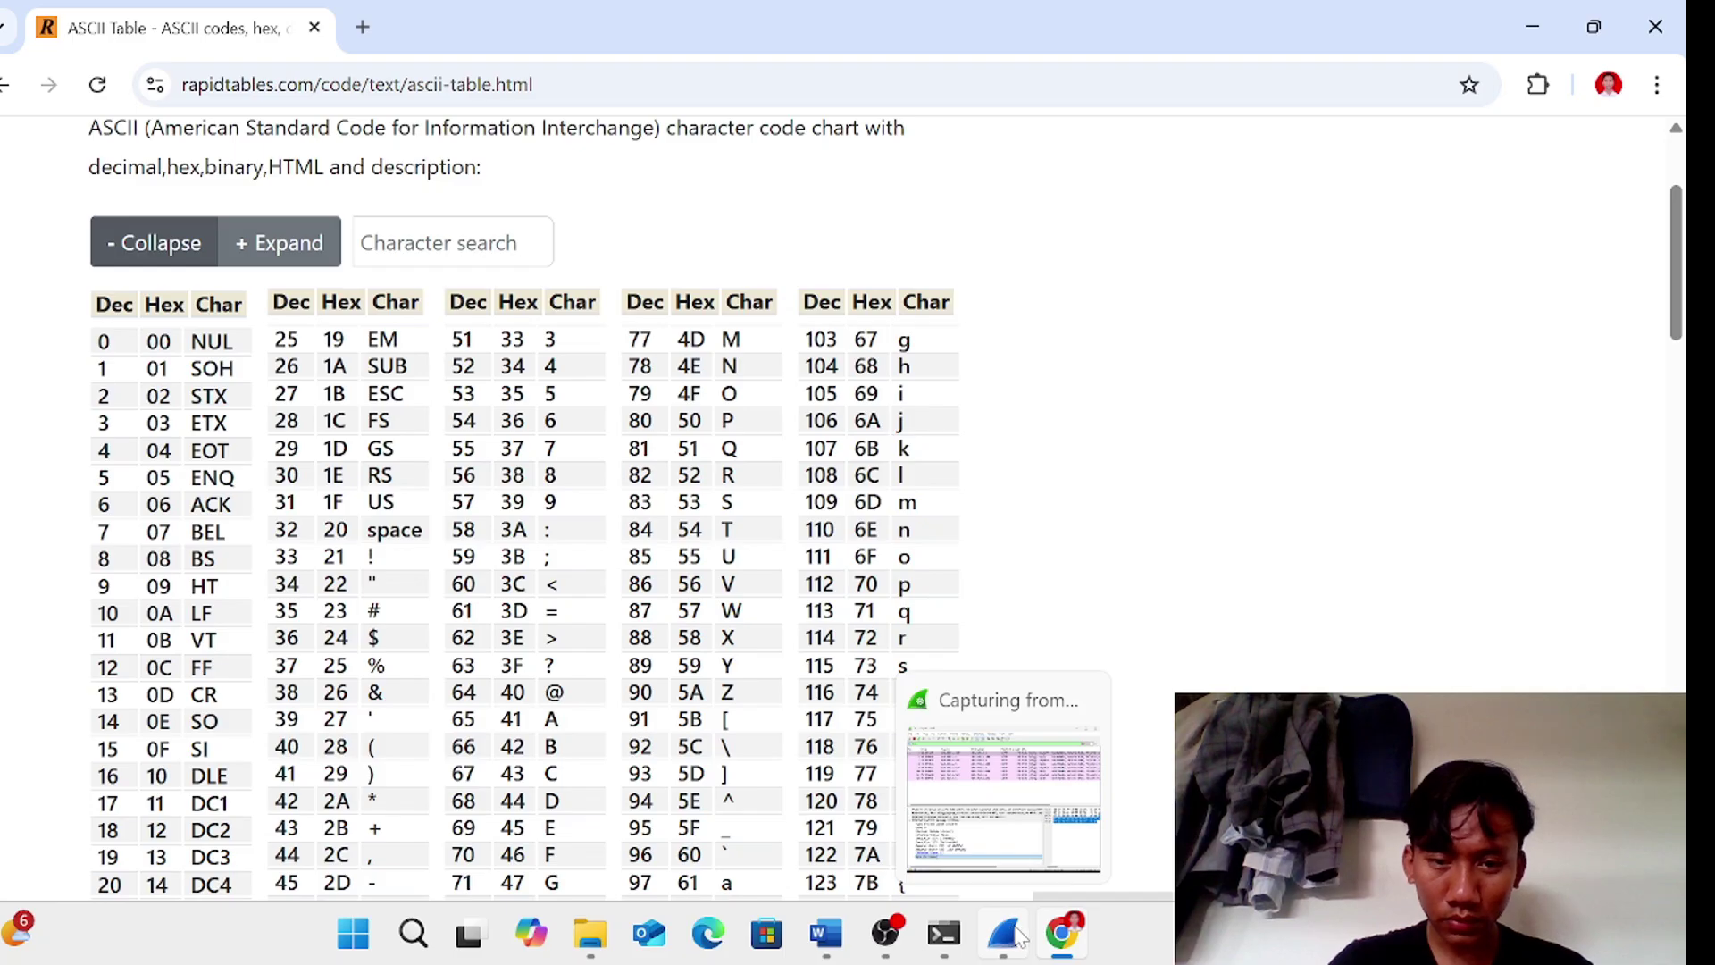
click(821, 938)
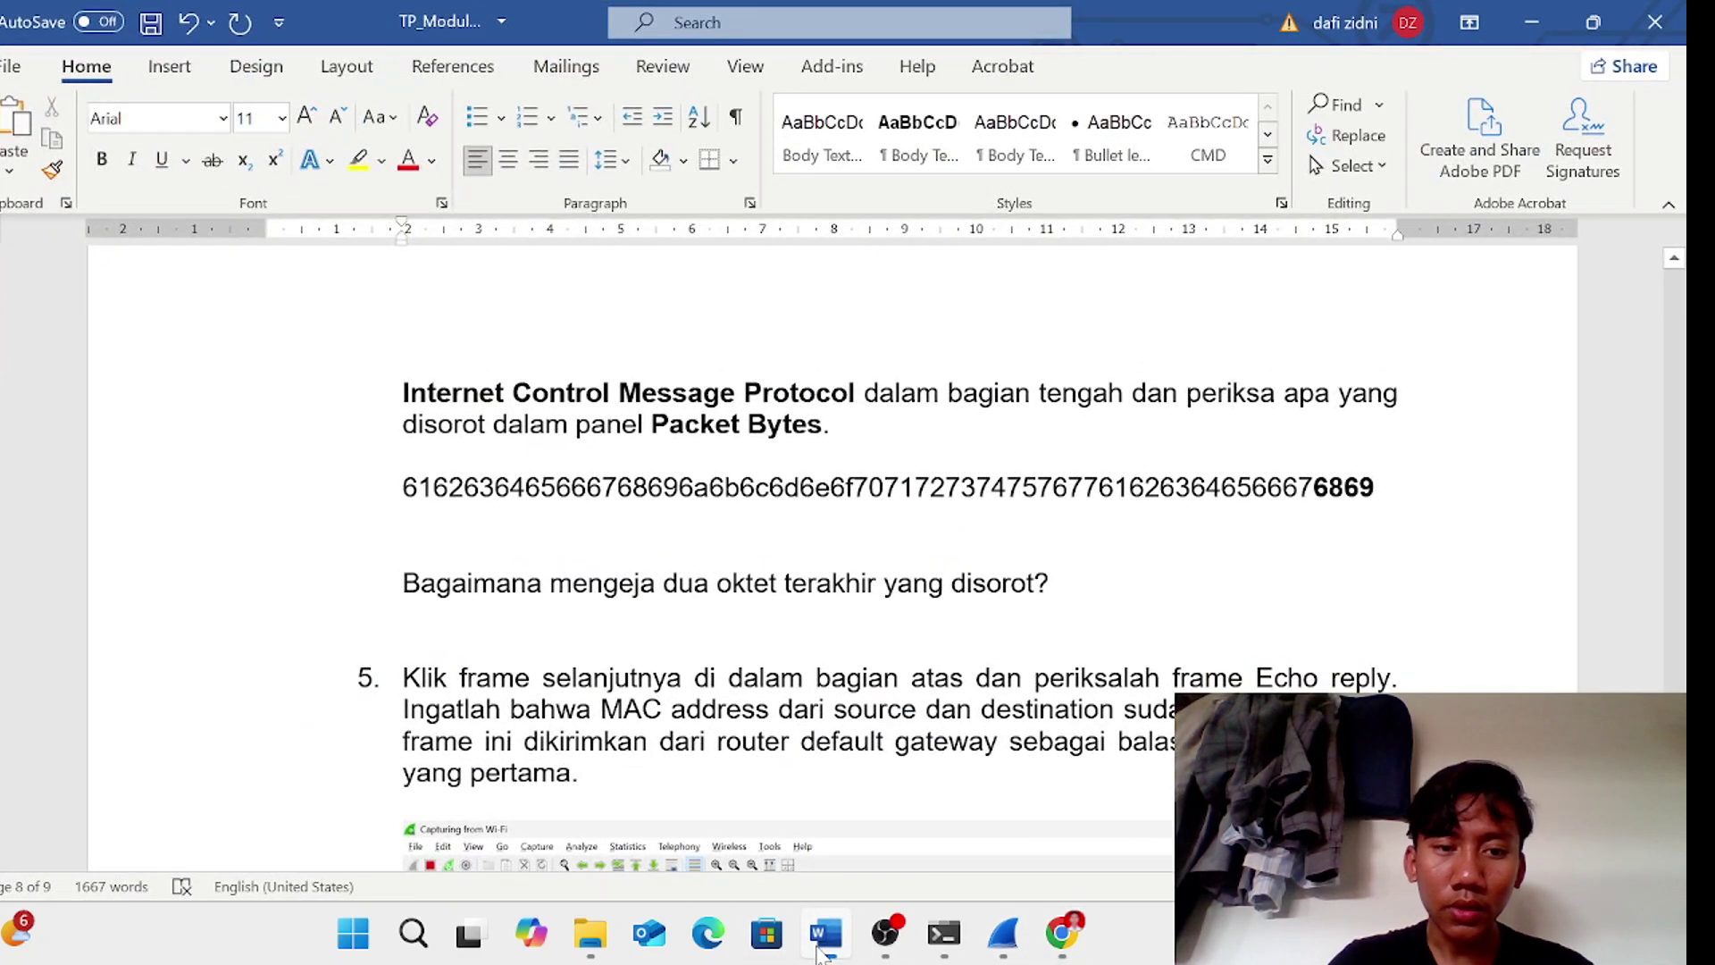
click(823, 945)
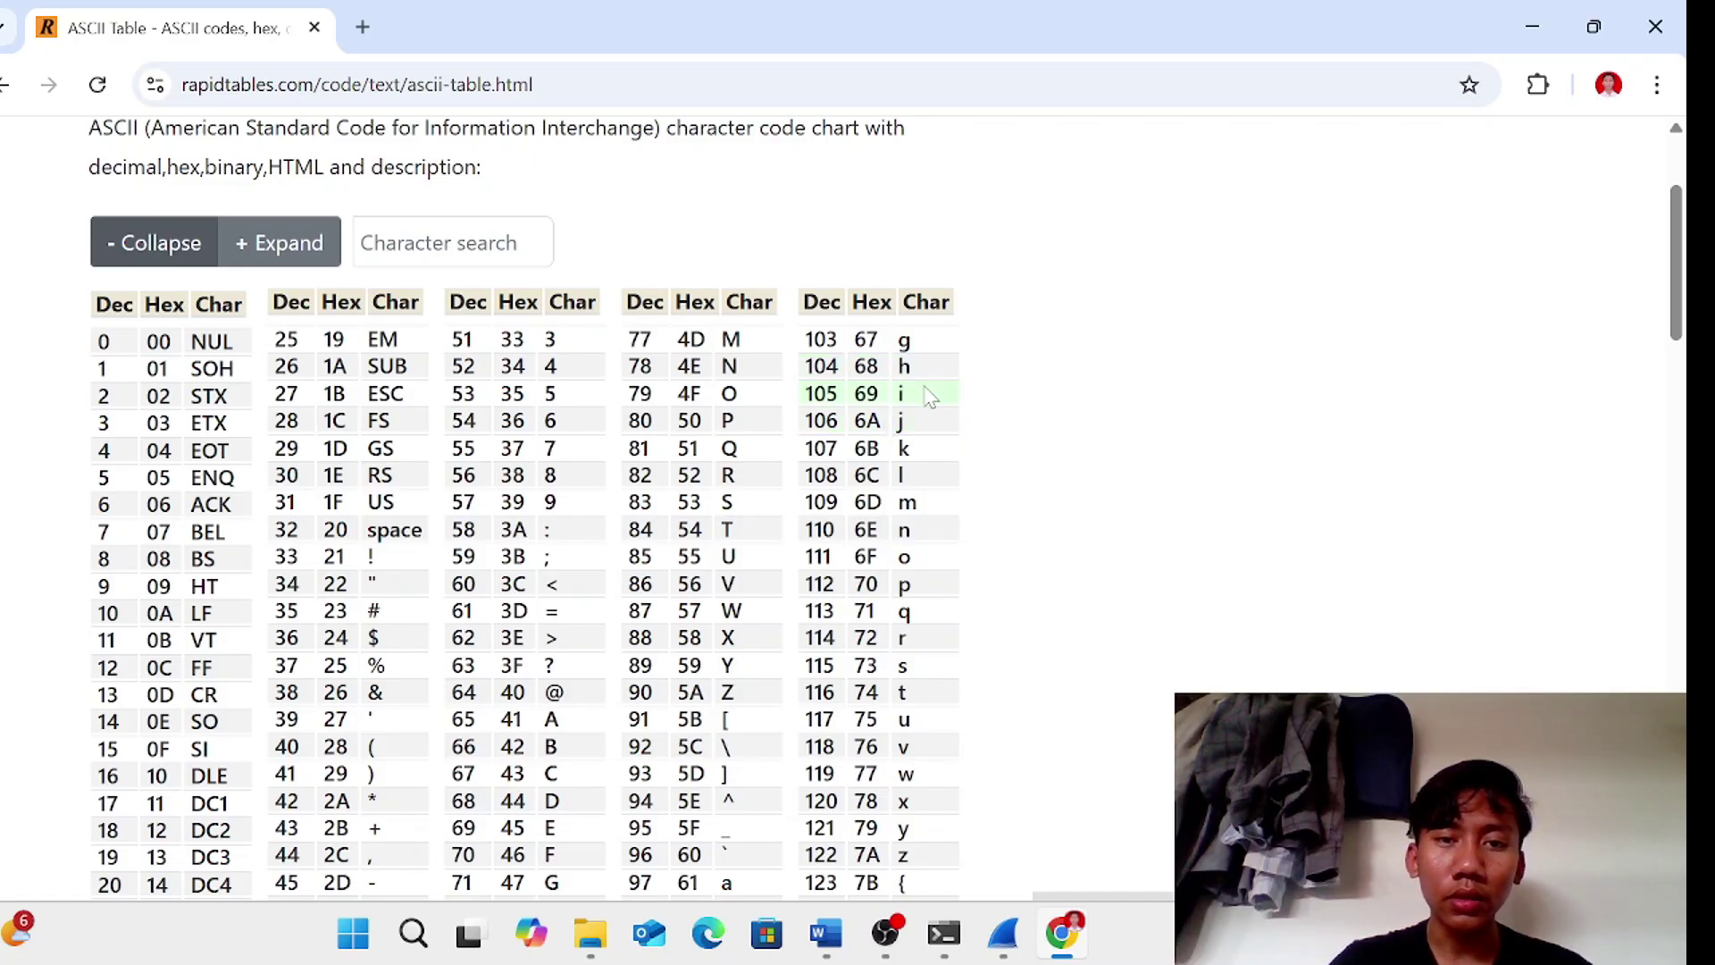
scroll(494, 684, down, 1)
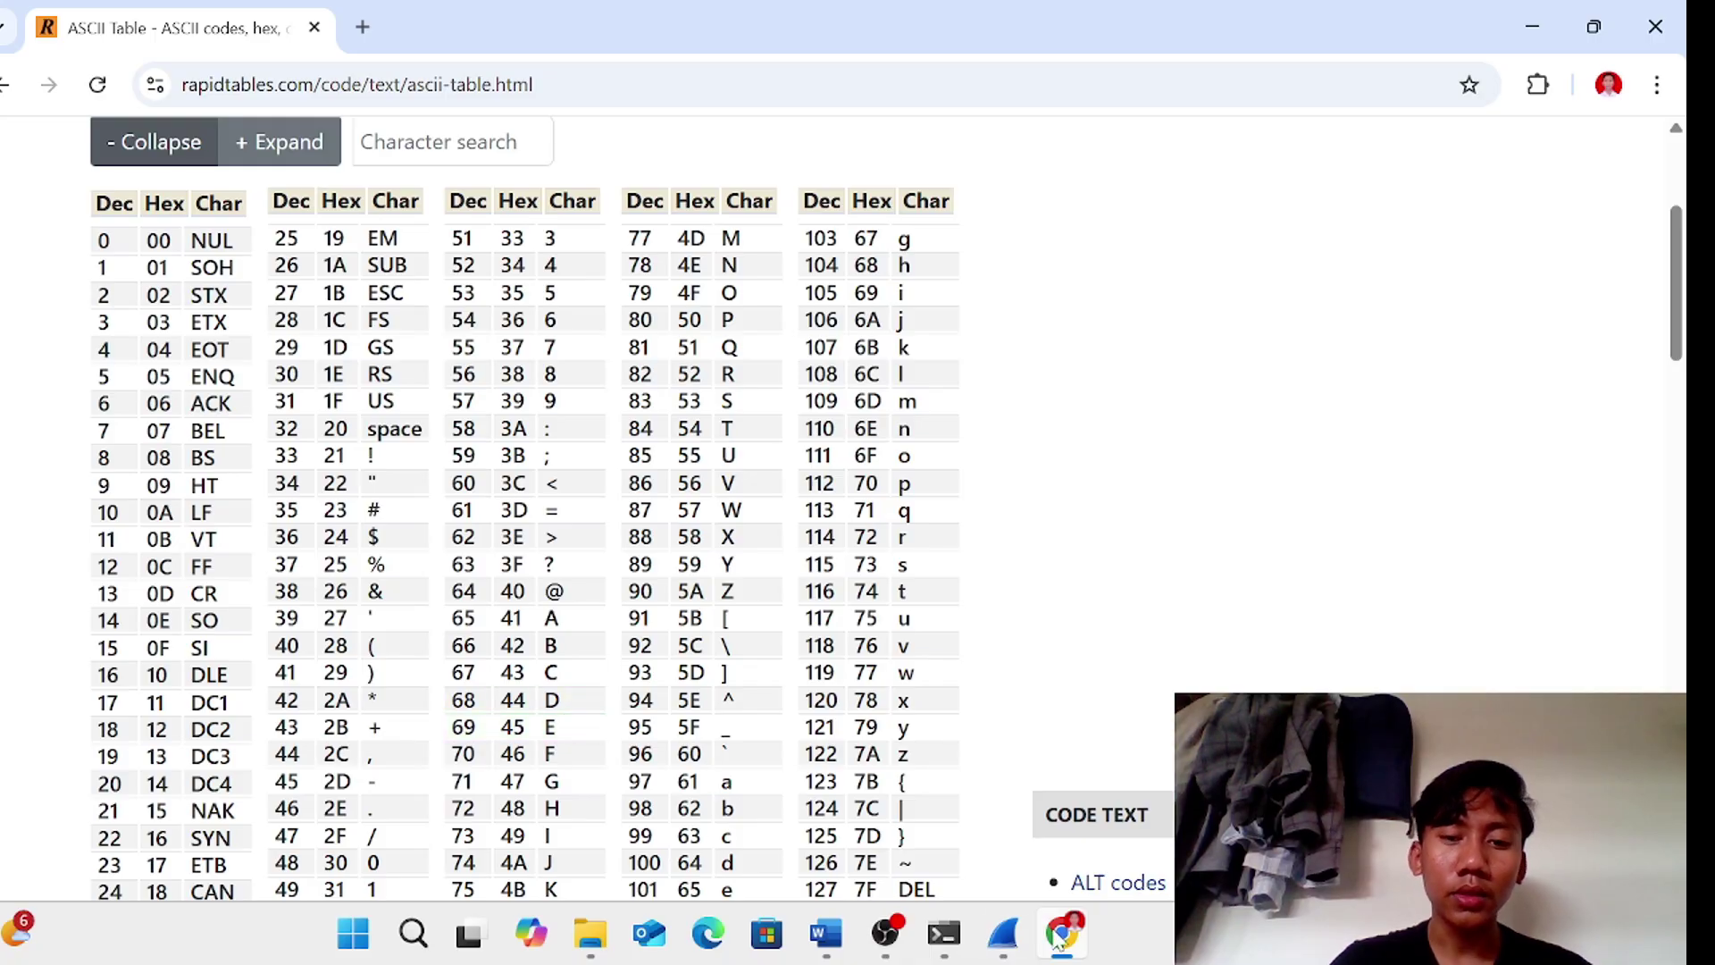
click(1004, 936)
click(1005, 936)
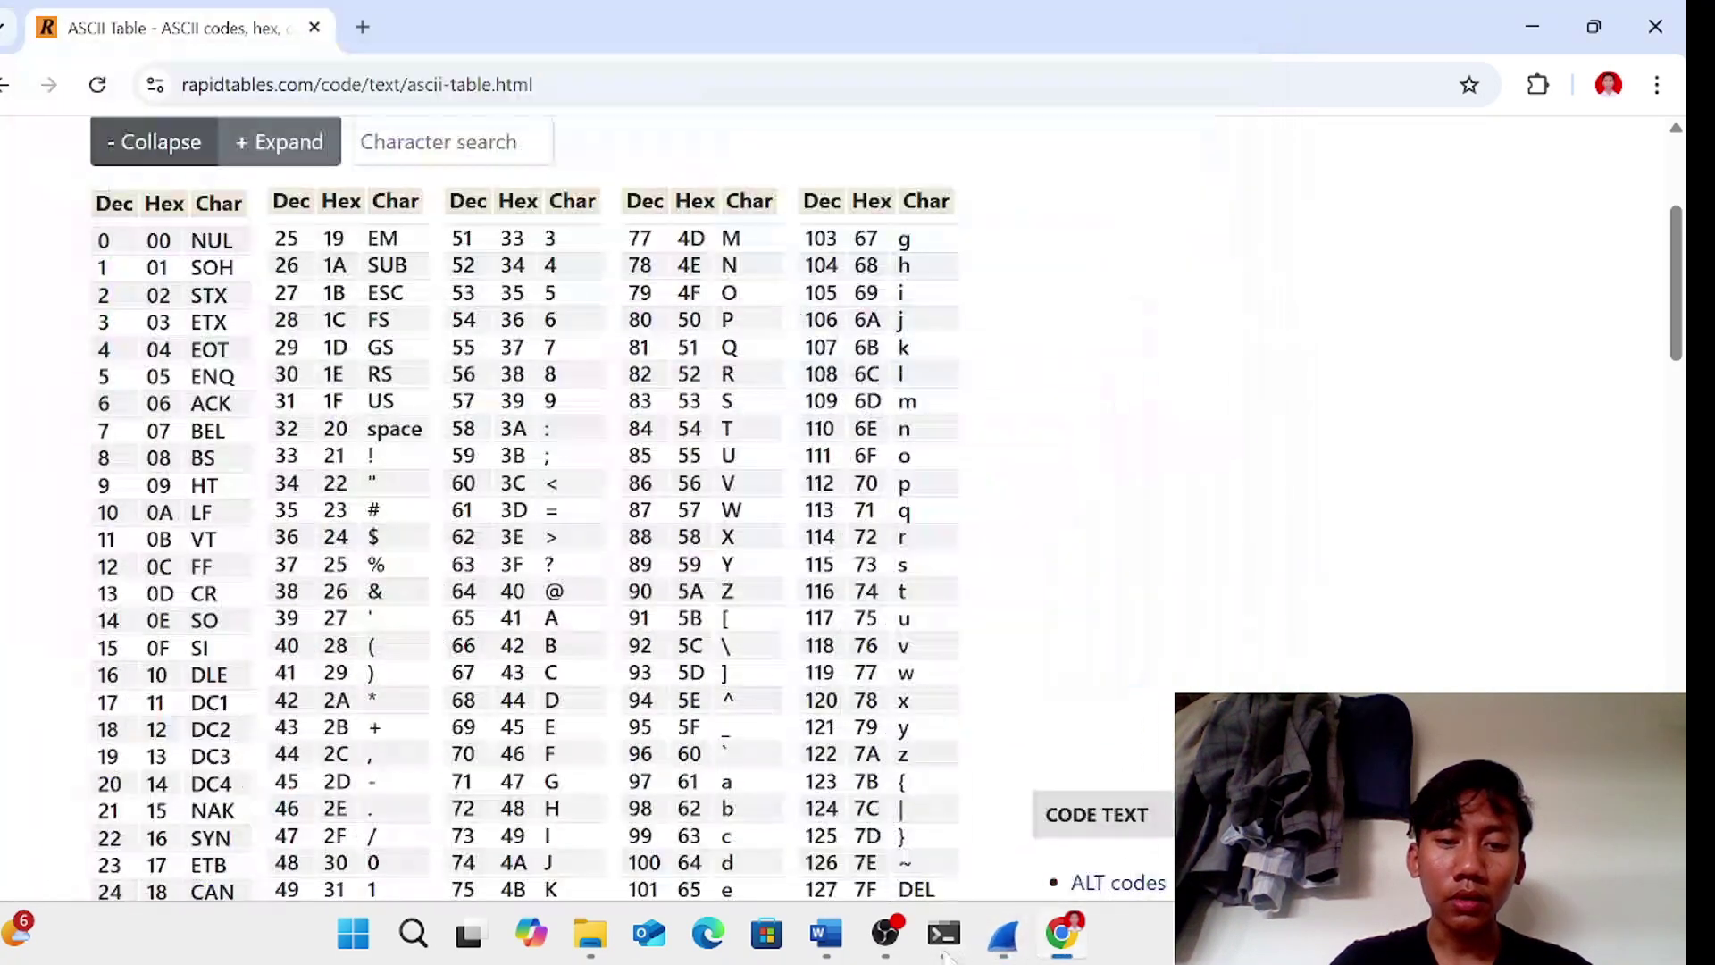
- In Word, enter "HI. DE" as the answer to the question on spelling the last two highlighted octets
click(823, 936)
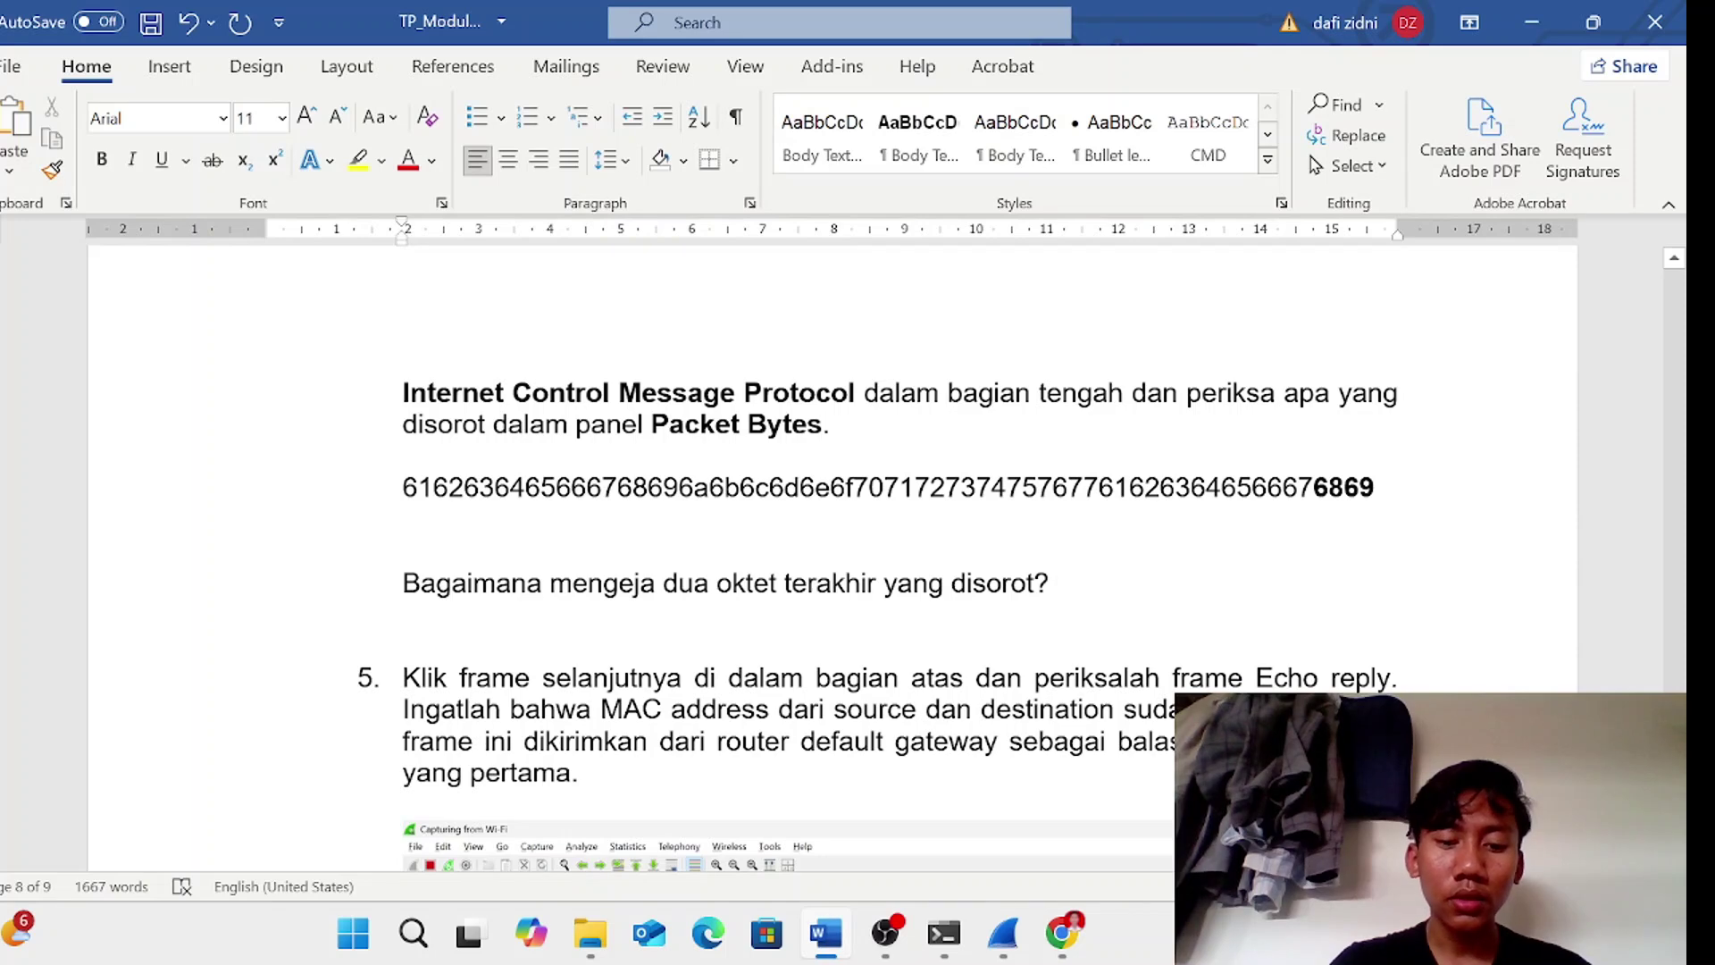
text(HI)
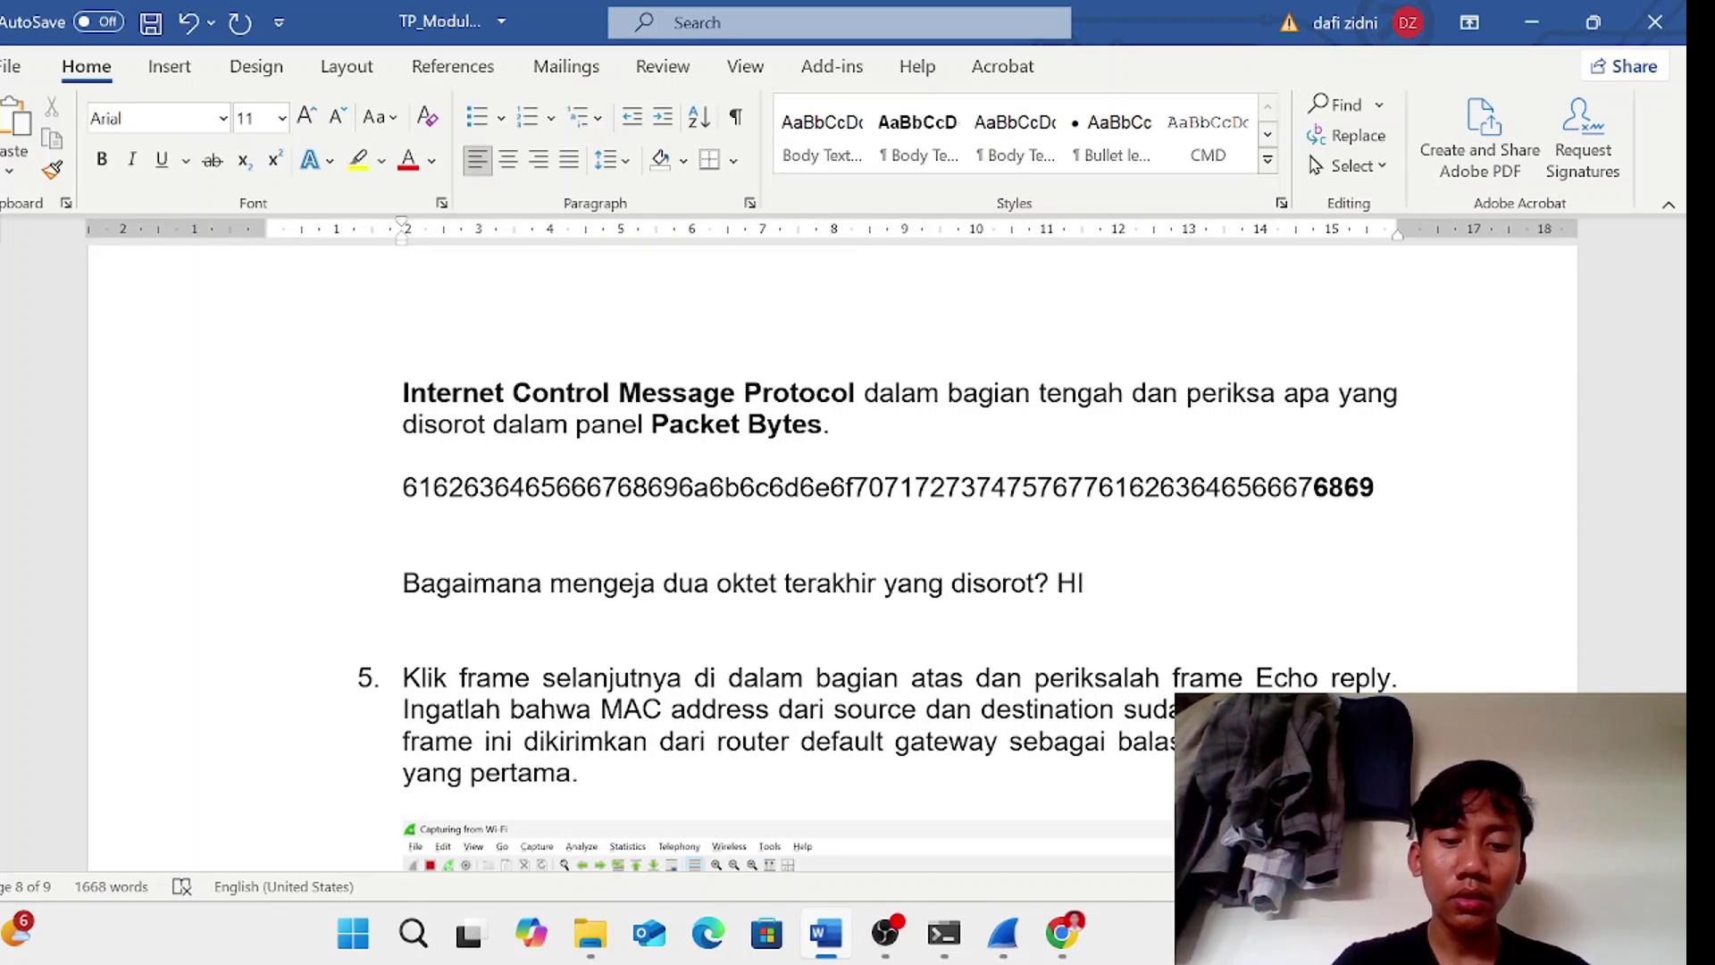
text(. D)
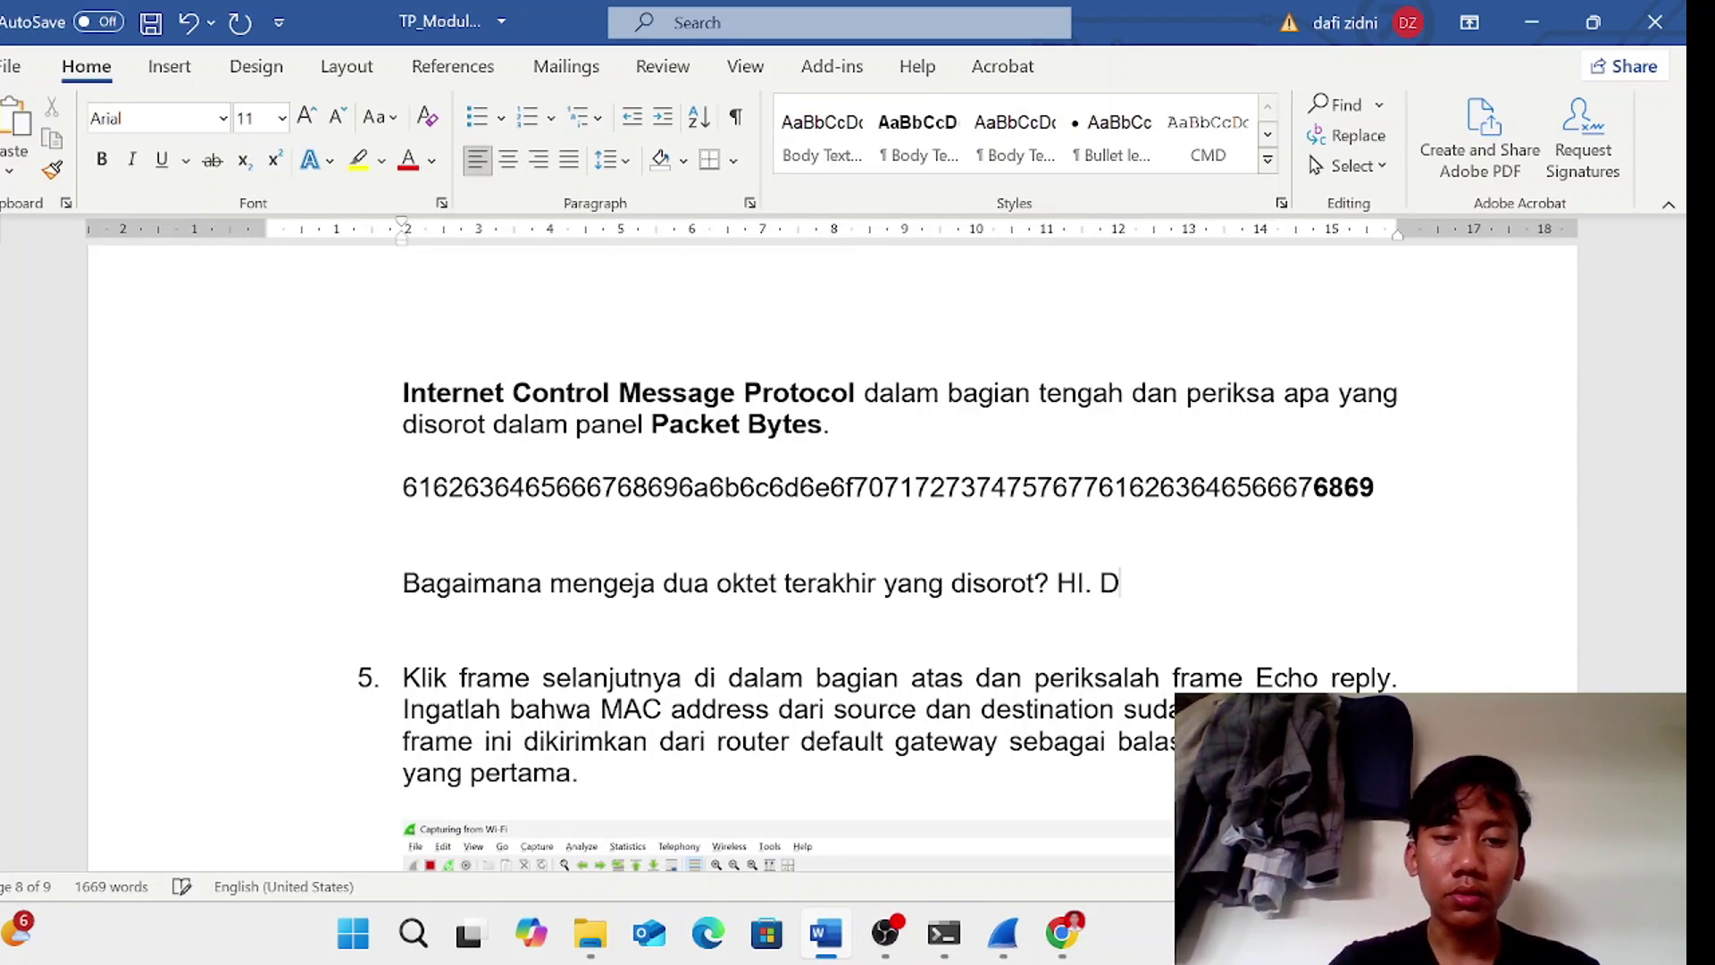
text(E)
scroll(1161, 585, down, 3)
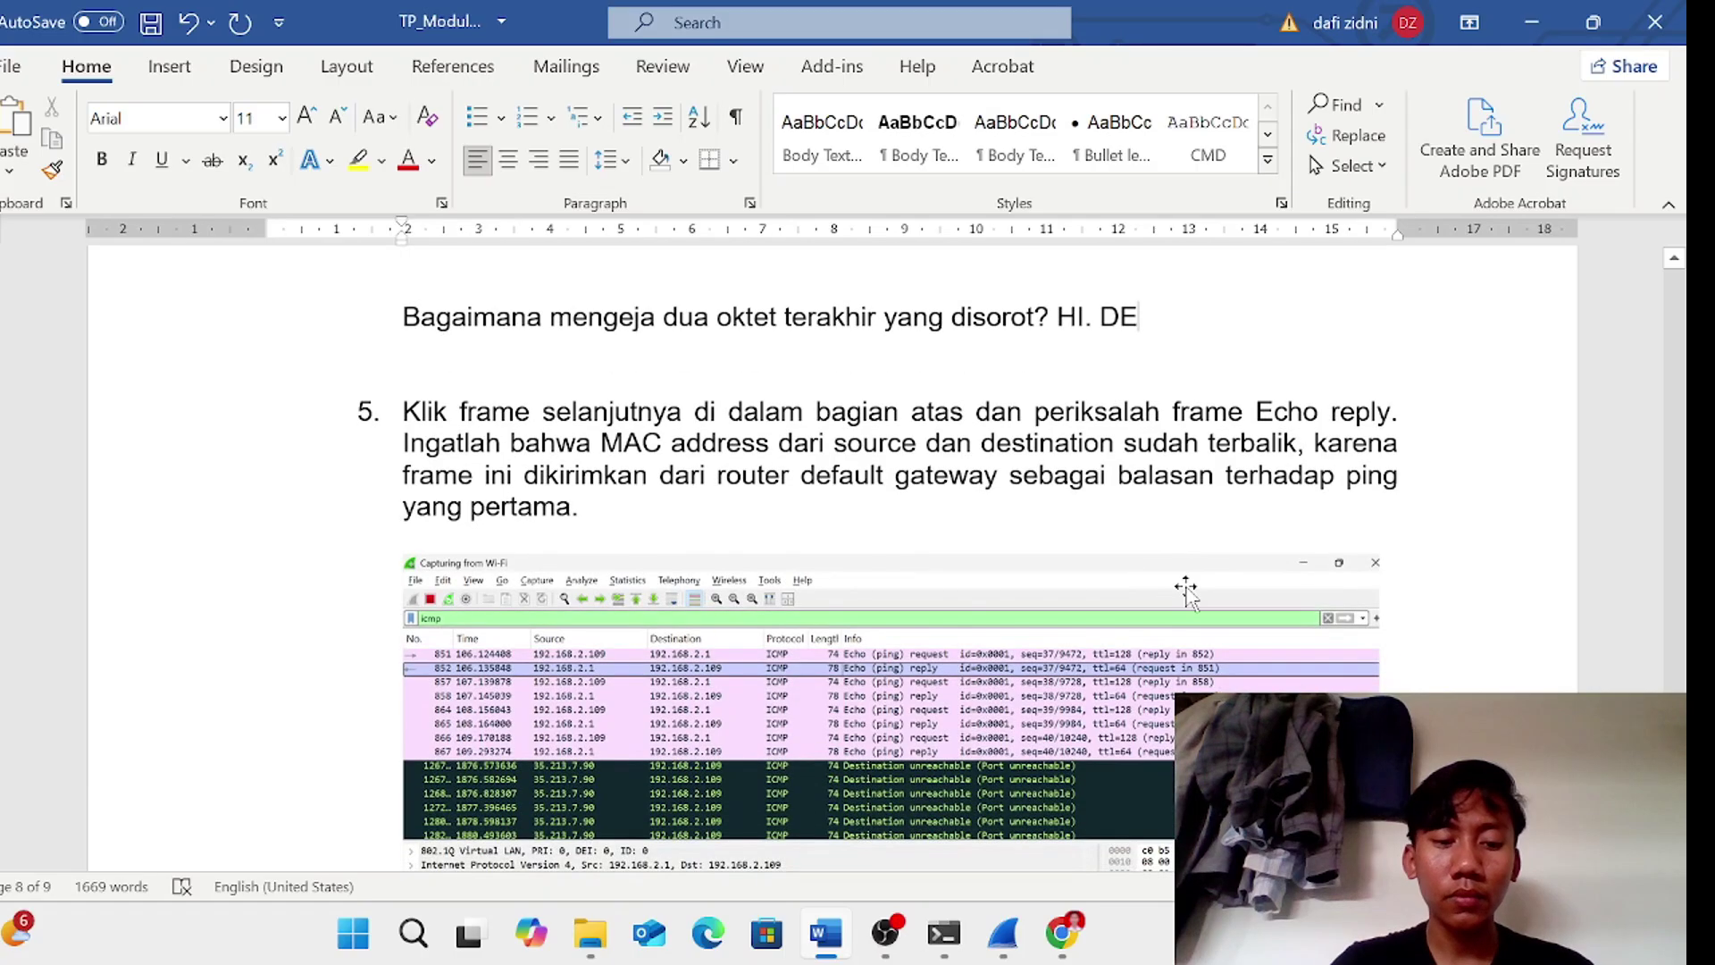
- Recheck the letters in the ASCII table, and change "HI" to lowercase "hi" in the Word answer
key(alt+Tab)
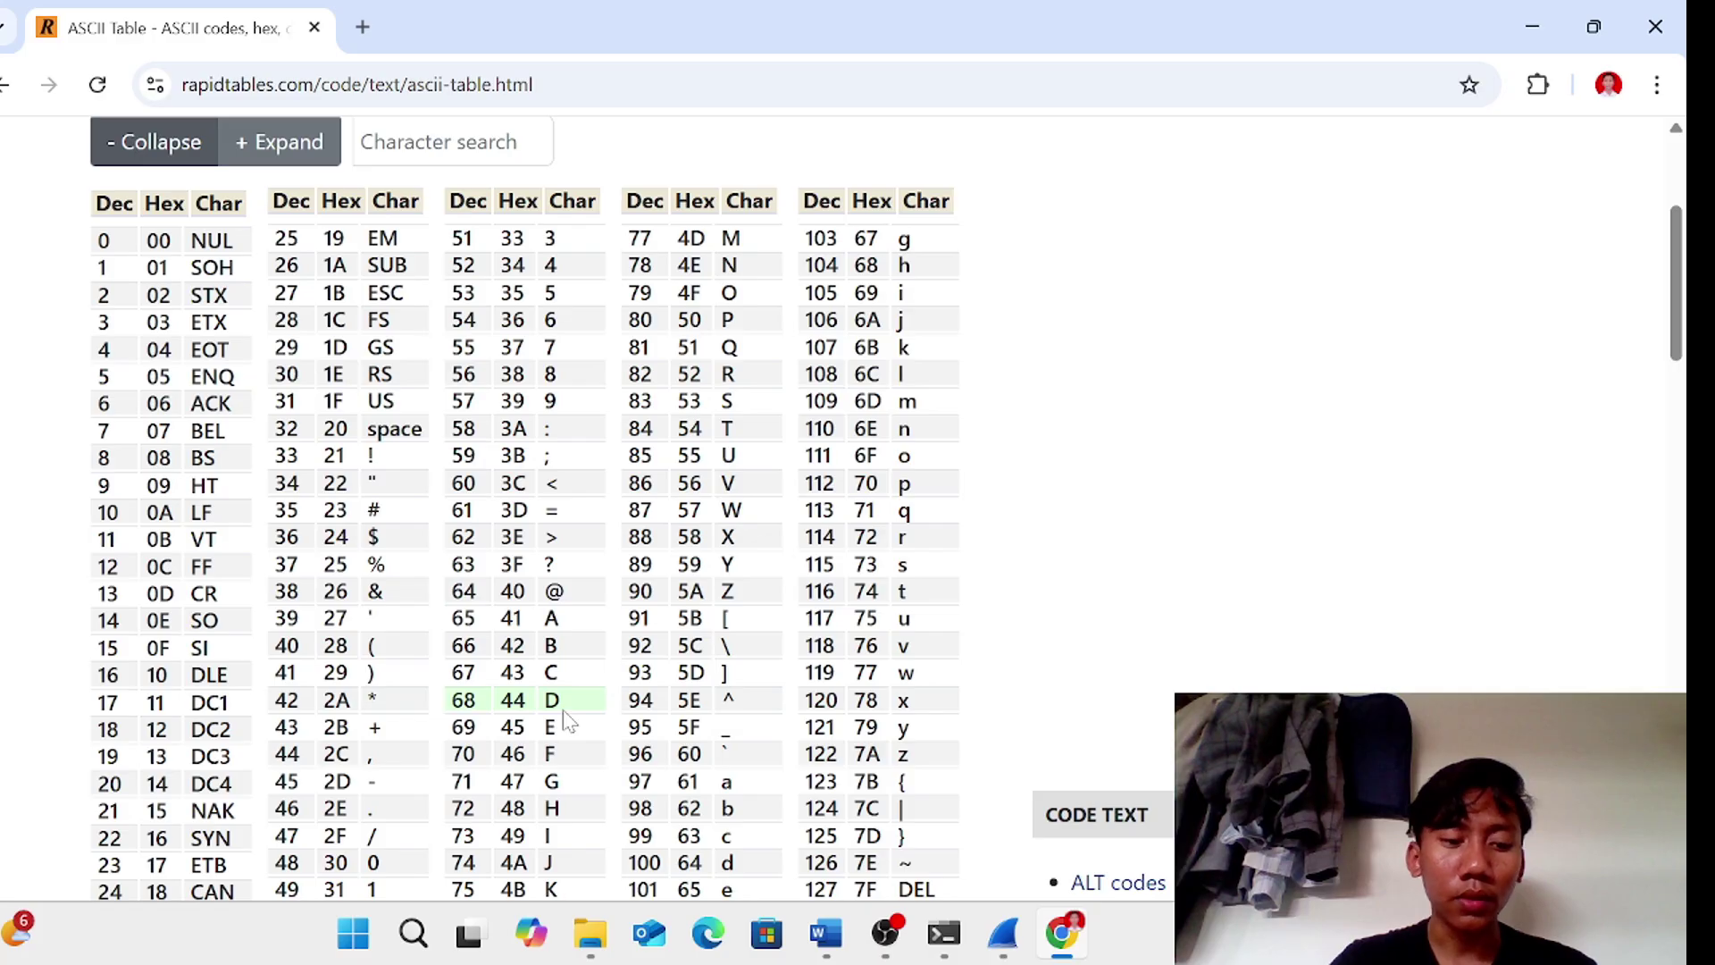
key(alt+Tab)
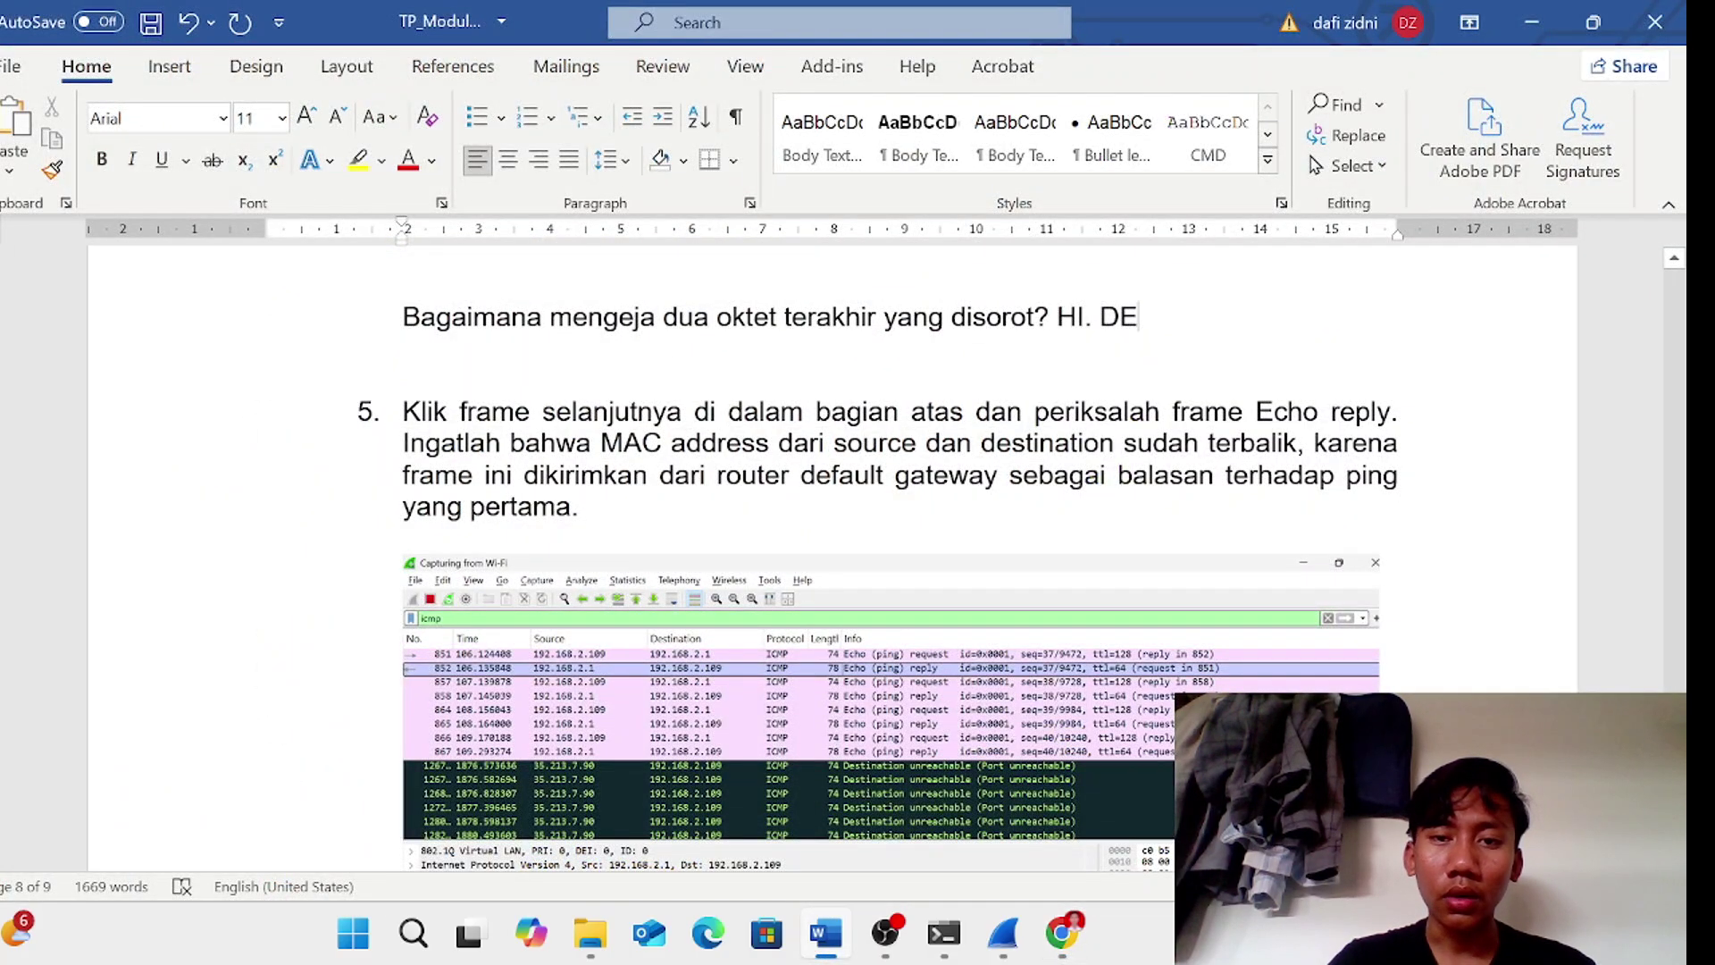
key(BackSpace)
key(BackSpace)
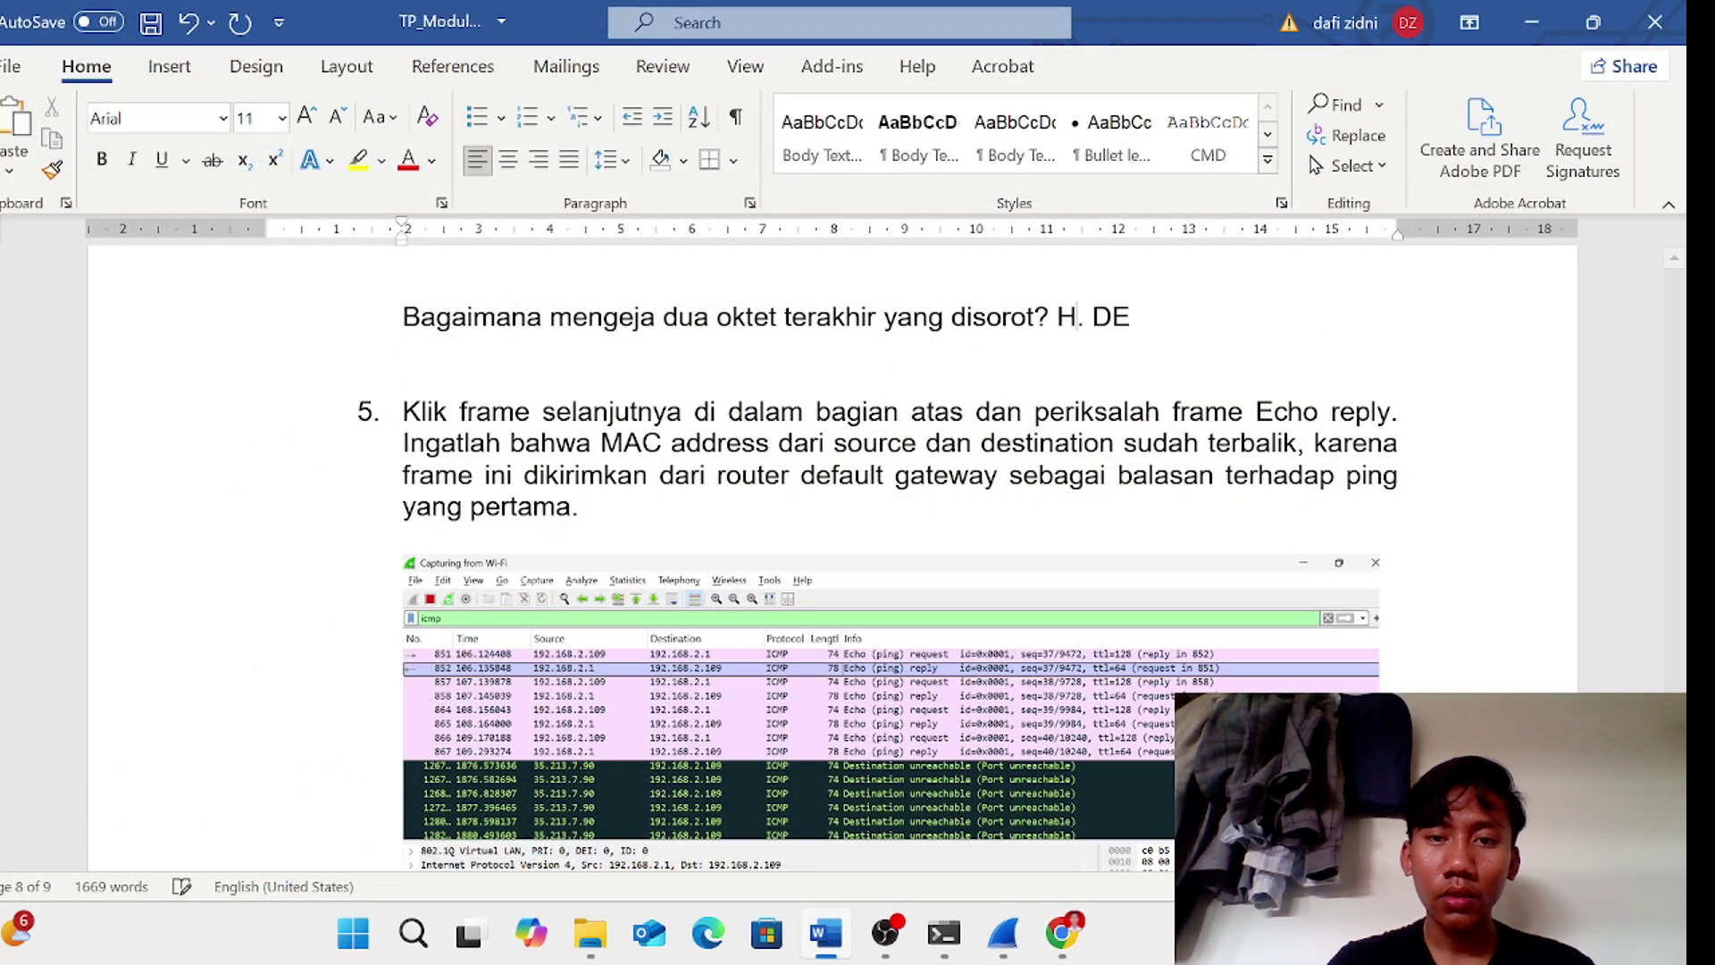
text(h)
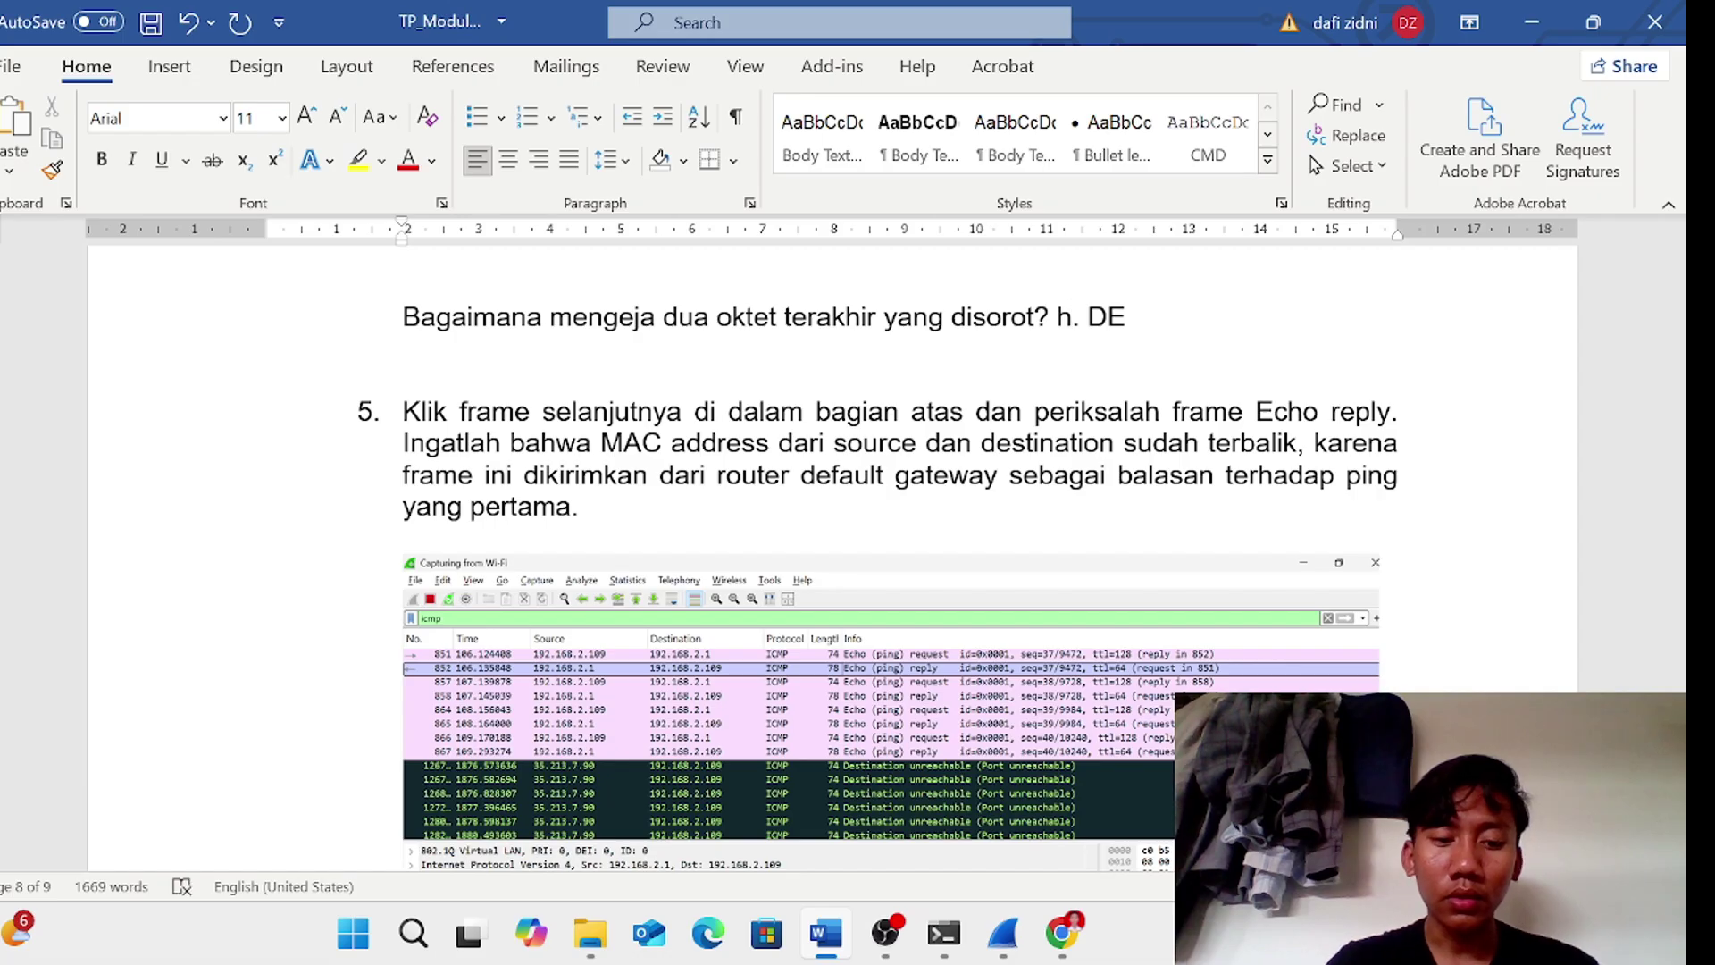
text(i)
- In Wireshark, copy the Destination entry with its bit lines from frame 5's Ethernet II details, and paste it below question 6 in Word
scroll(1116, 487, down, 2)
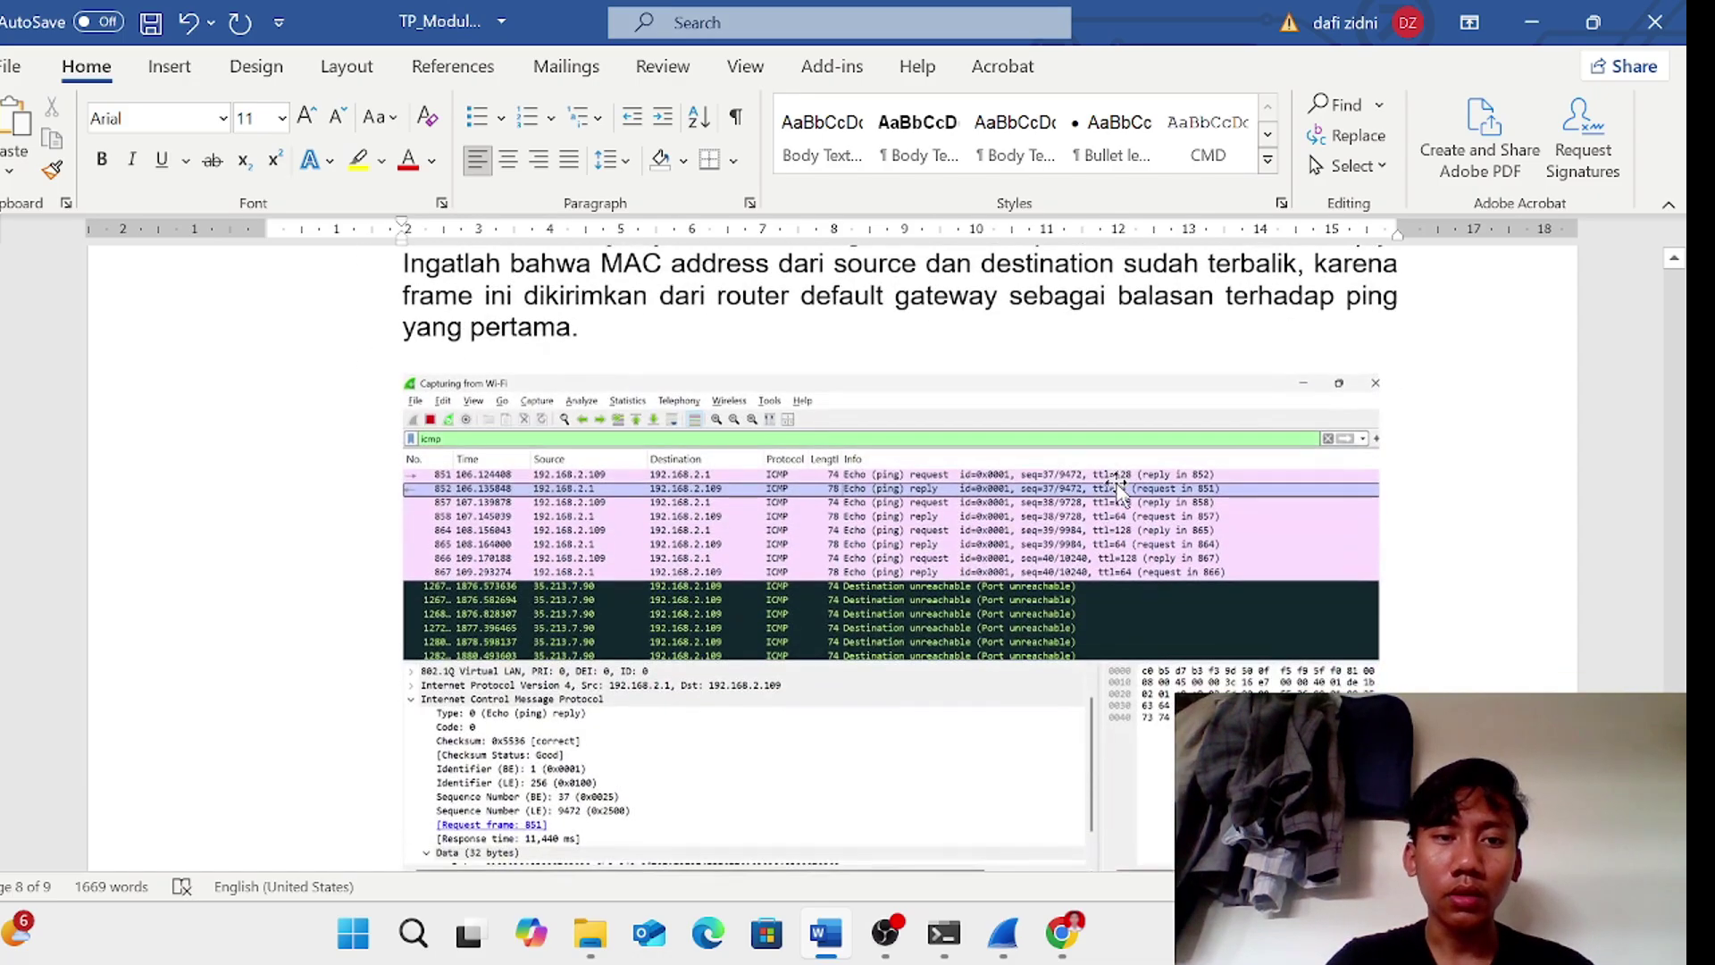
scroll(1116, 487, up, 1)
scroll(1116, 487, down, 5)
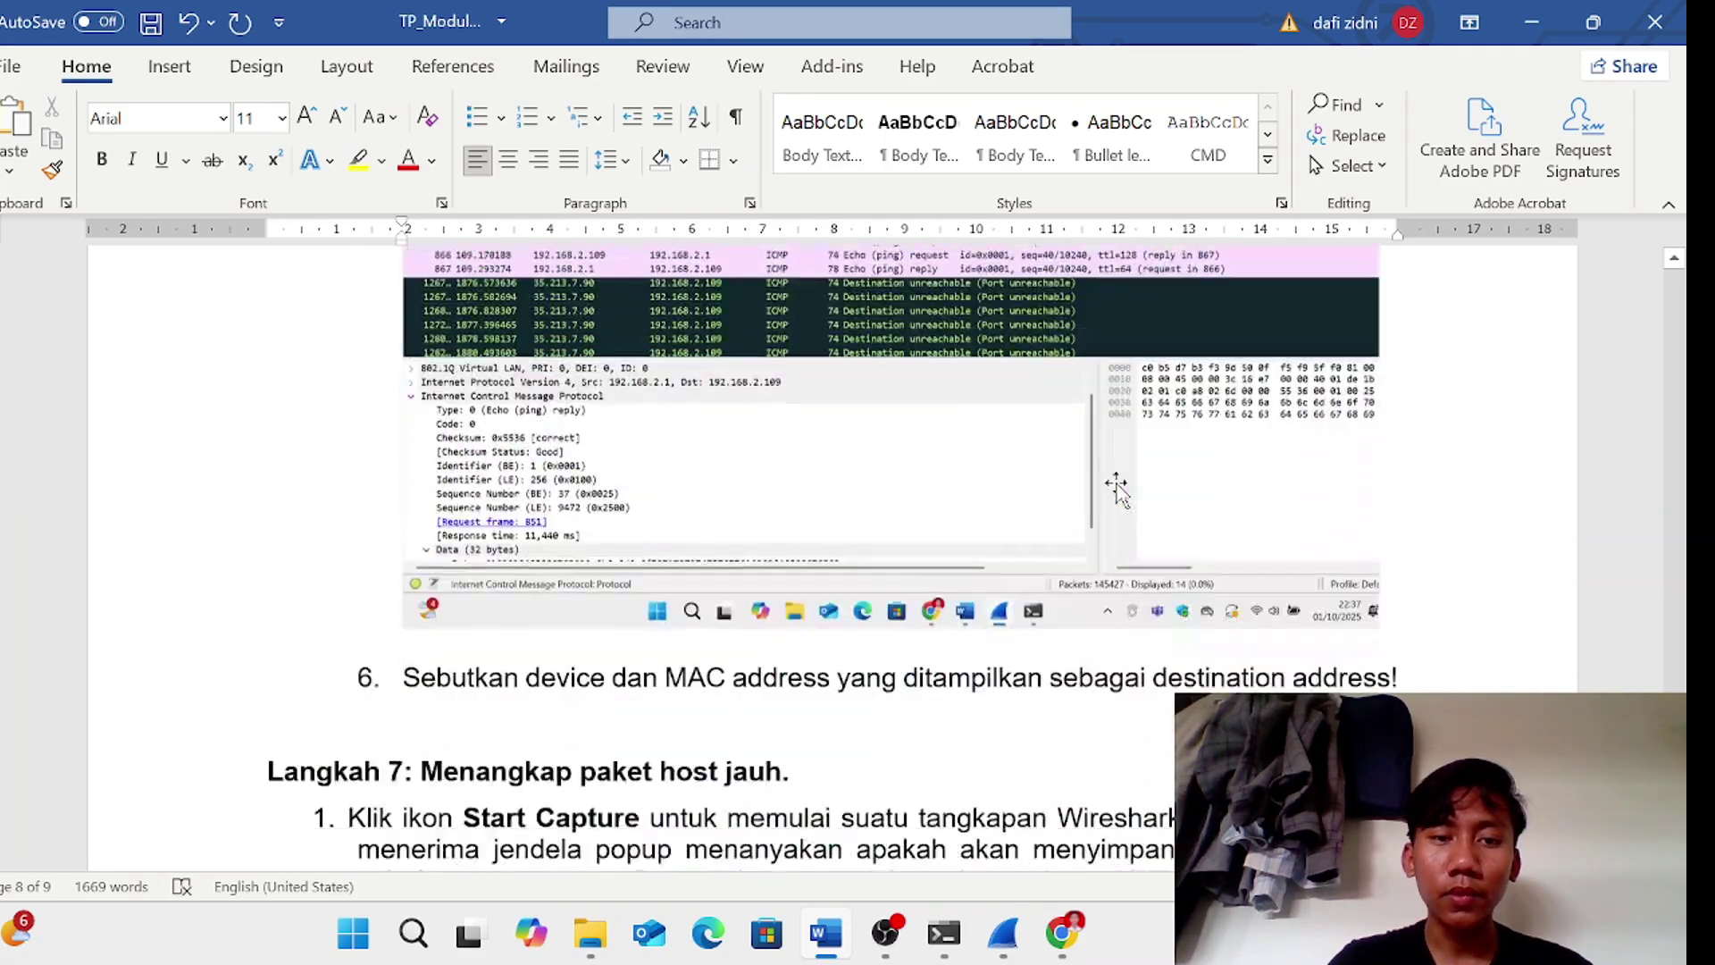
scroll(875, 522, up, 1)
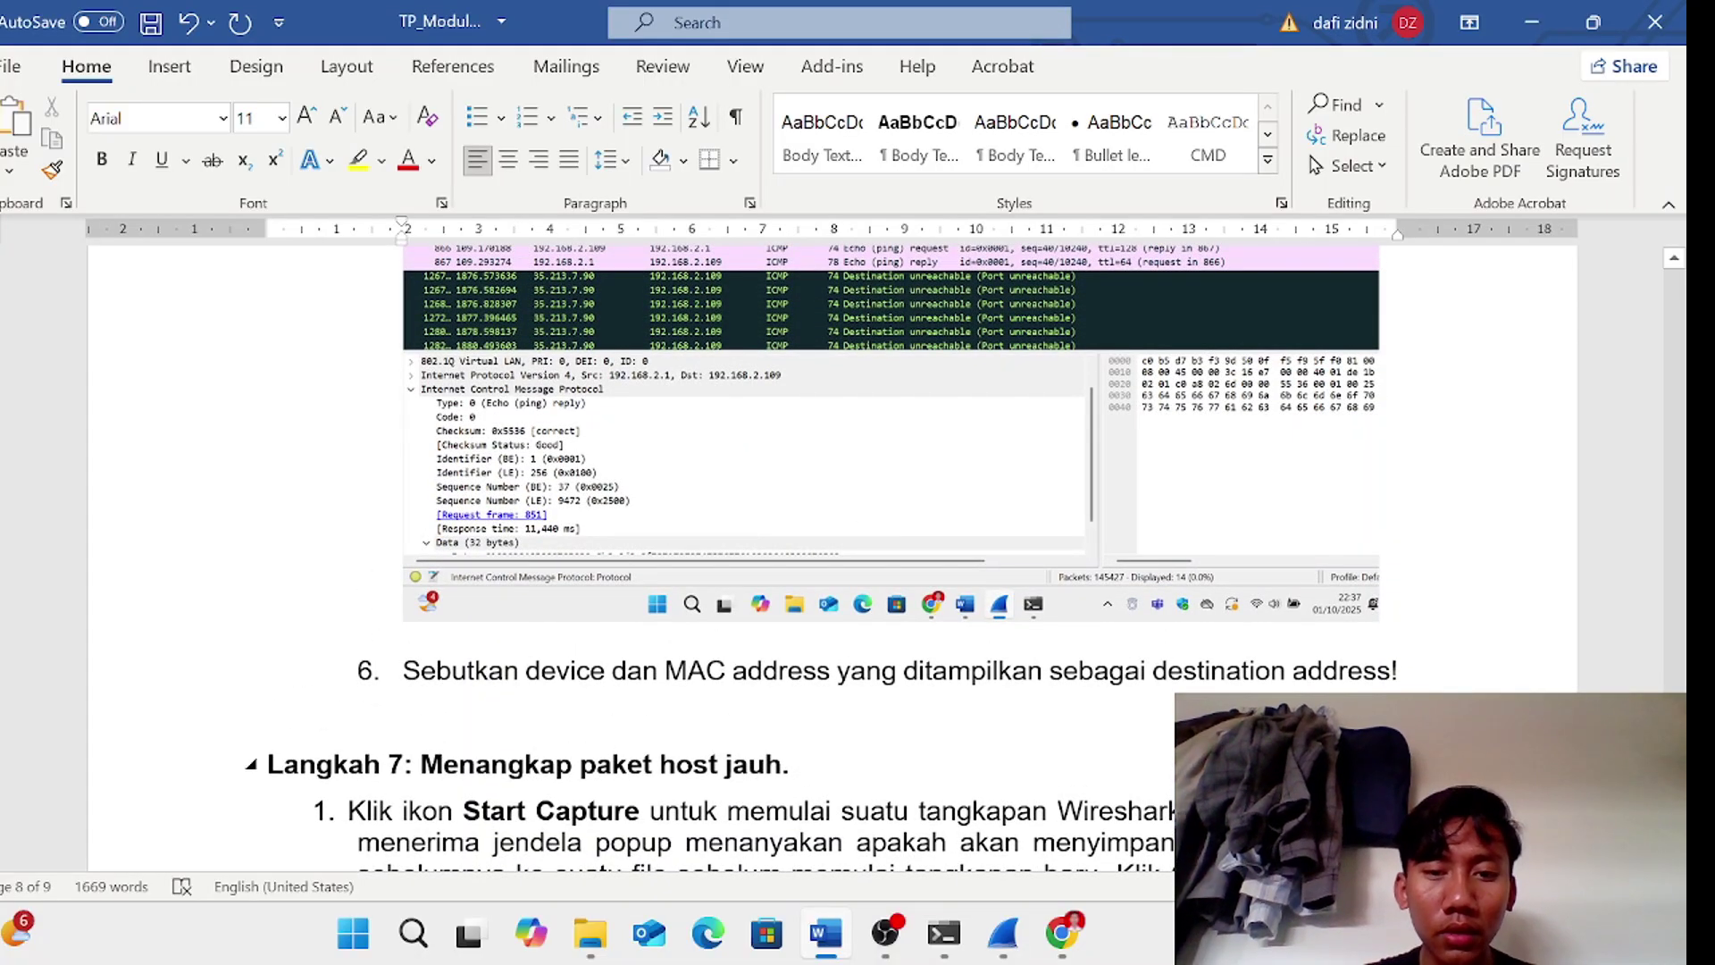
click(1005, 933)
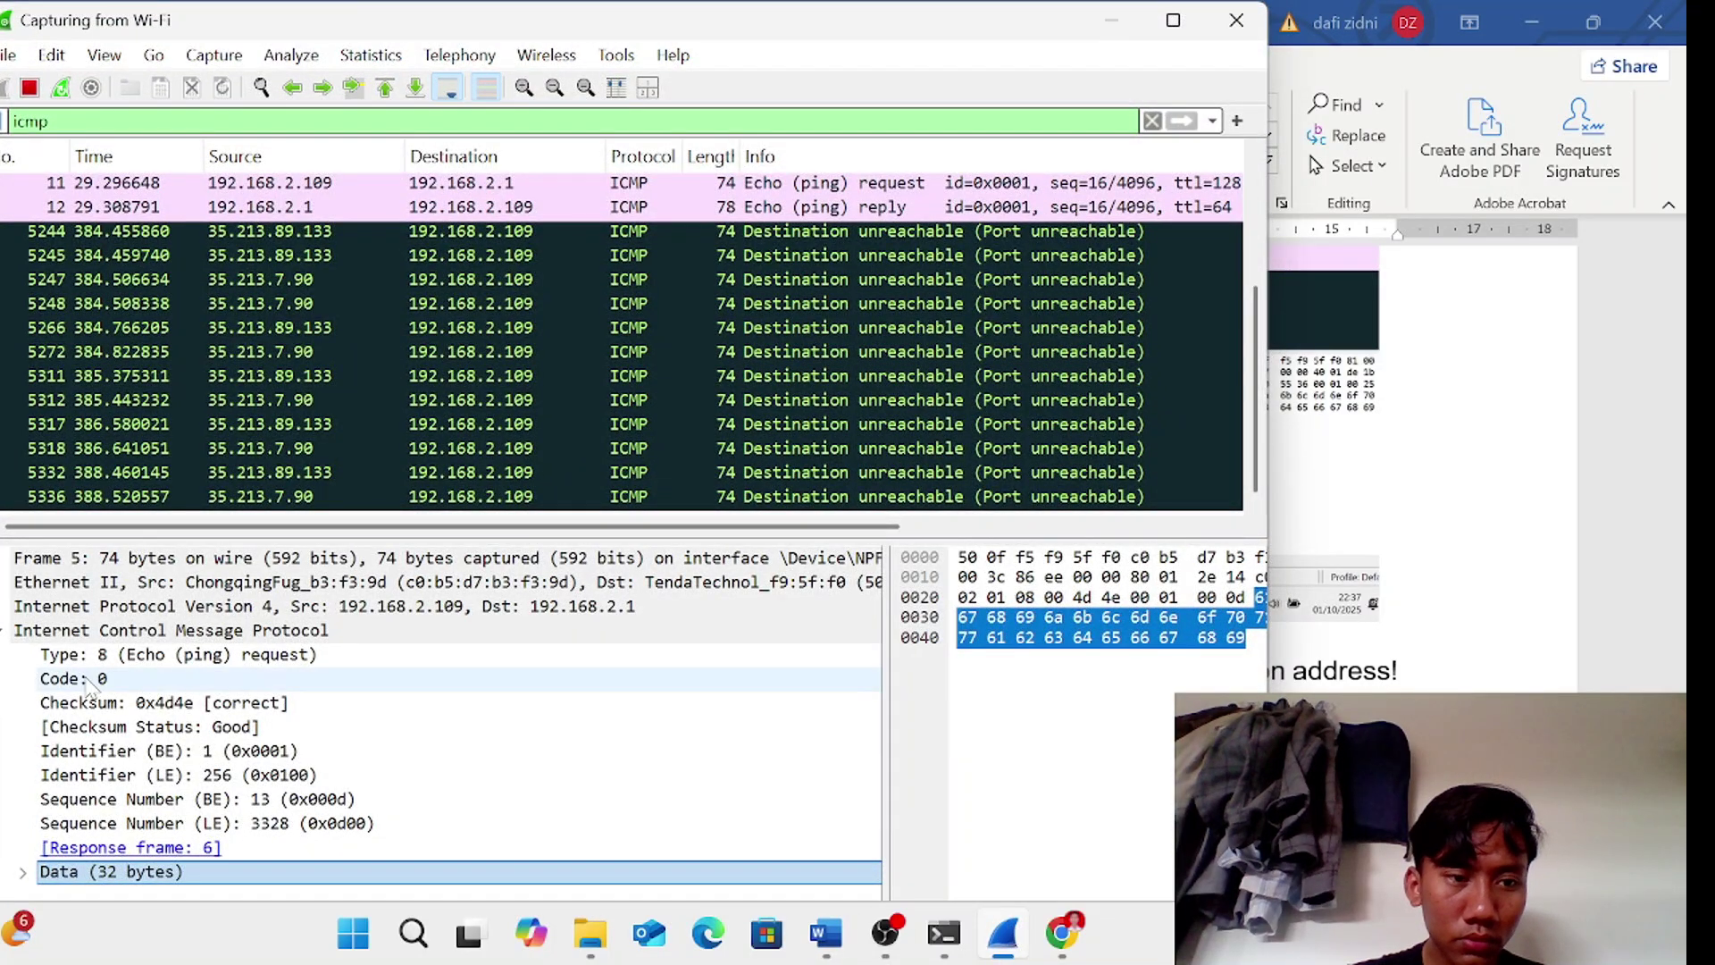
click(4, 632)
click(3, 608)
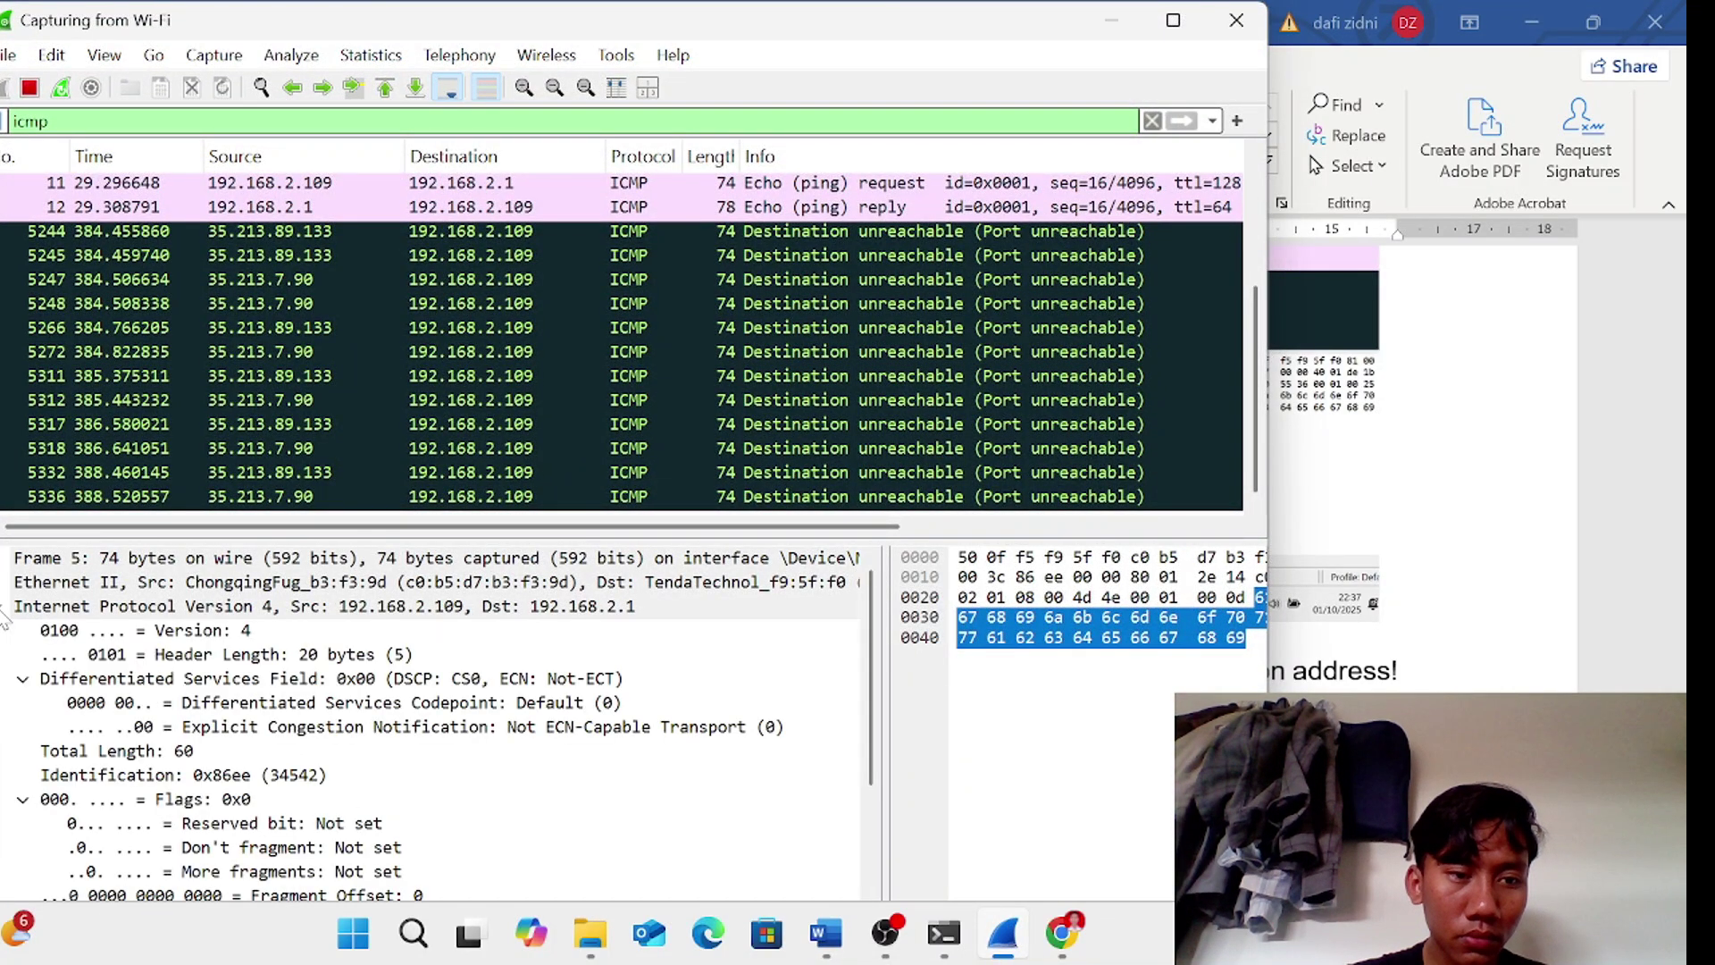
click(3, 607)
click(5, 582)
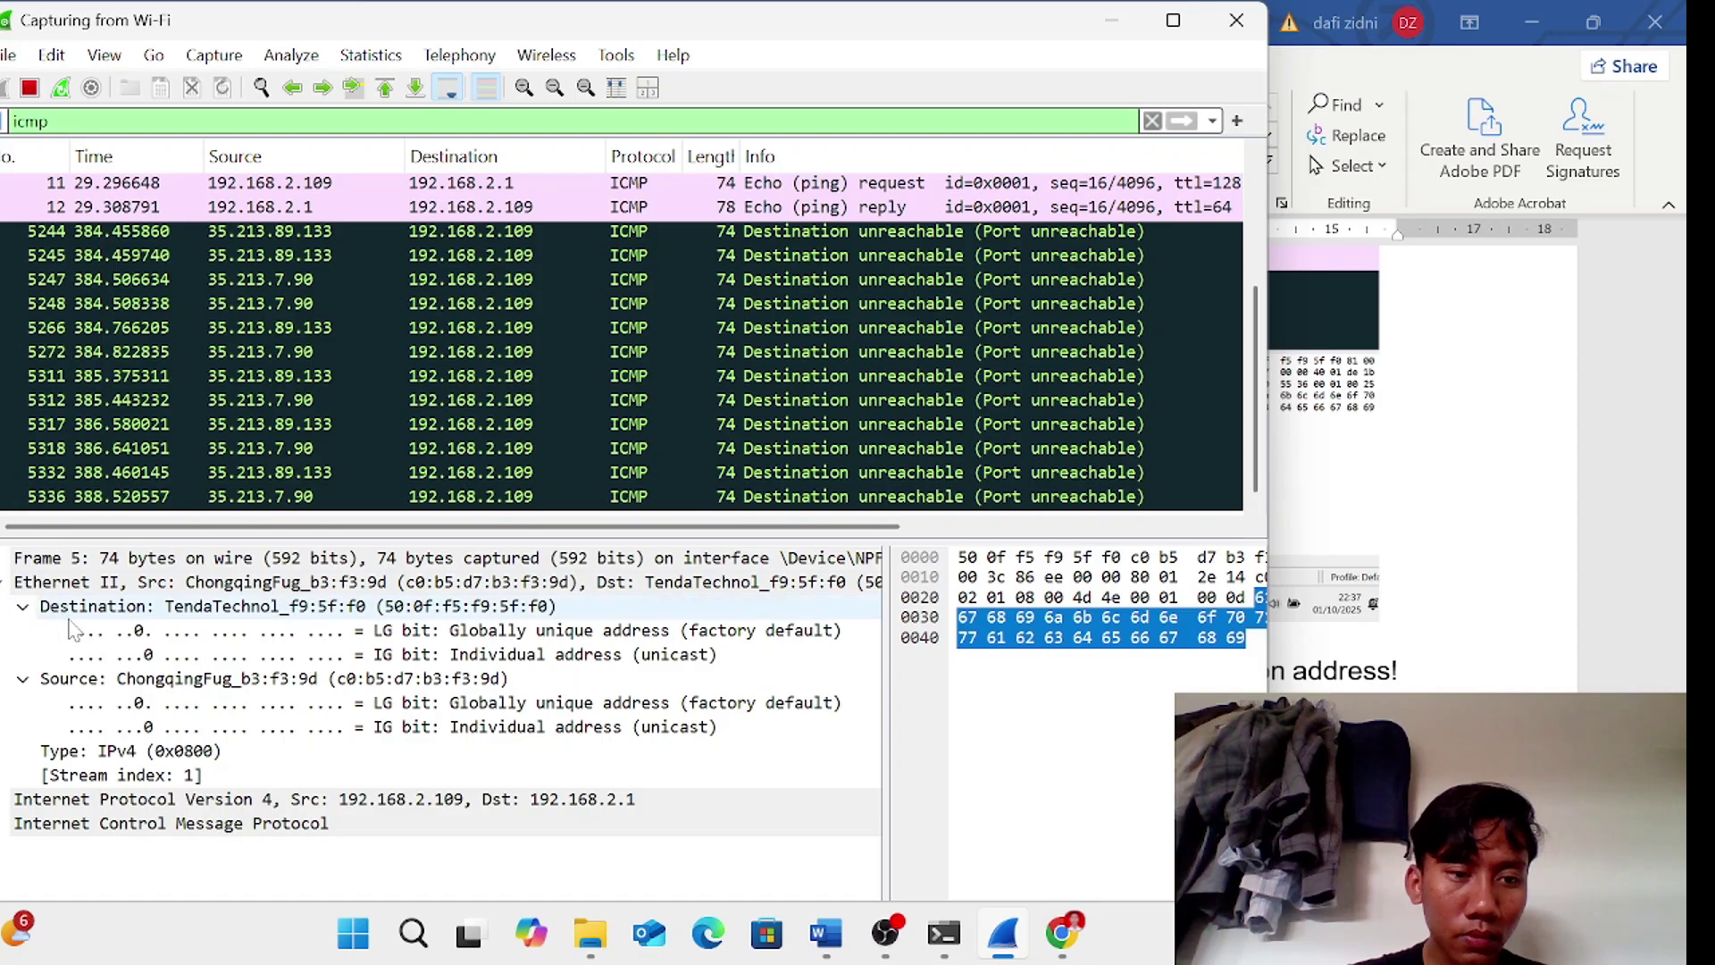
drag(80, 612, 1304, 690)
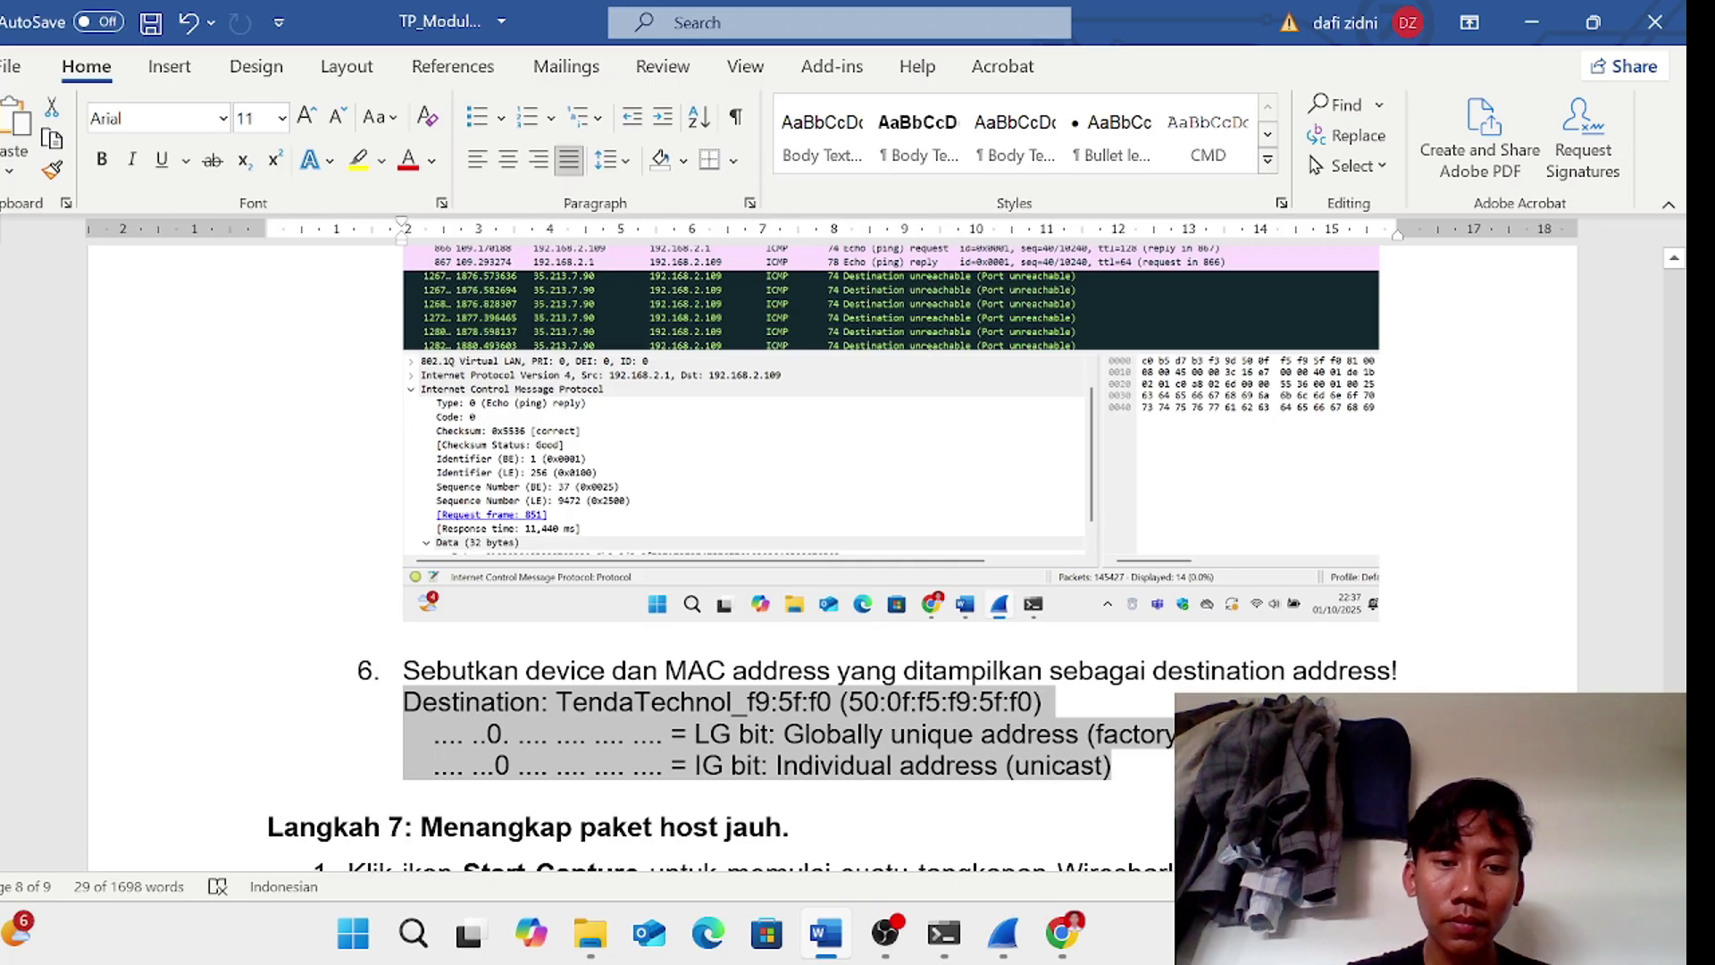
key(Right)
- Review the Langkah 7 instructions and add an unnumbered blank line below item 4
scroll(857, 554, down, 4)
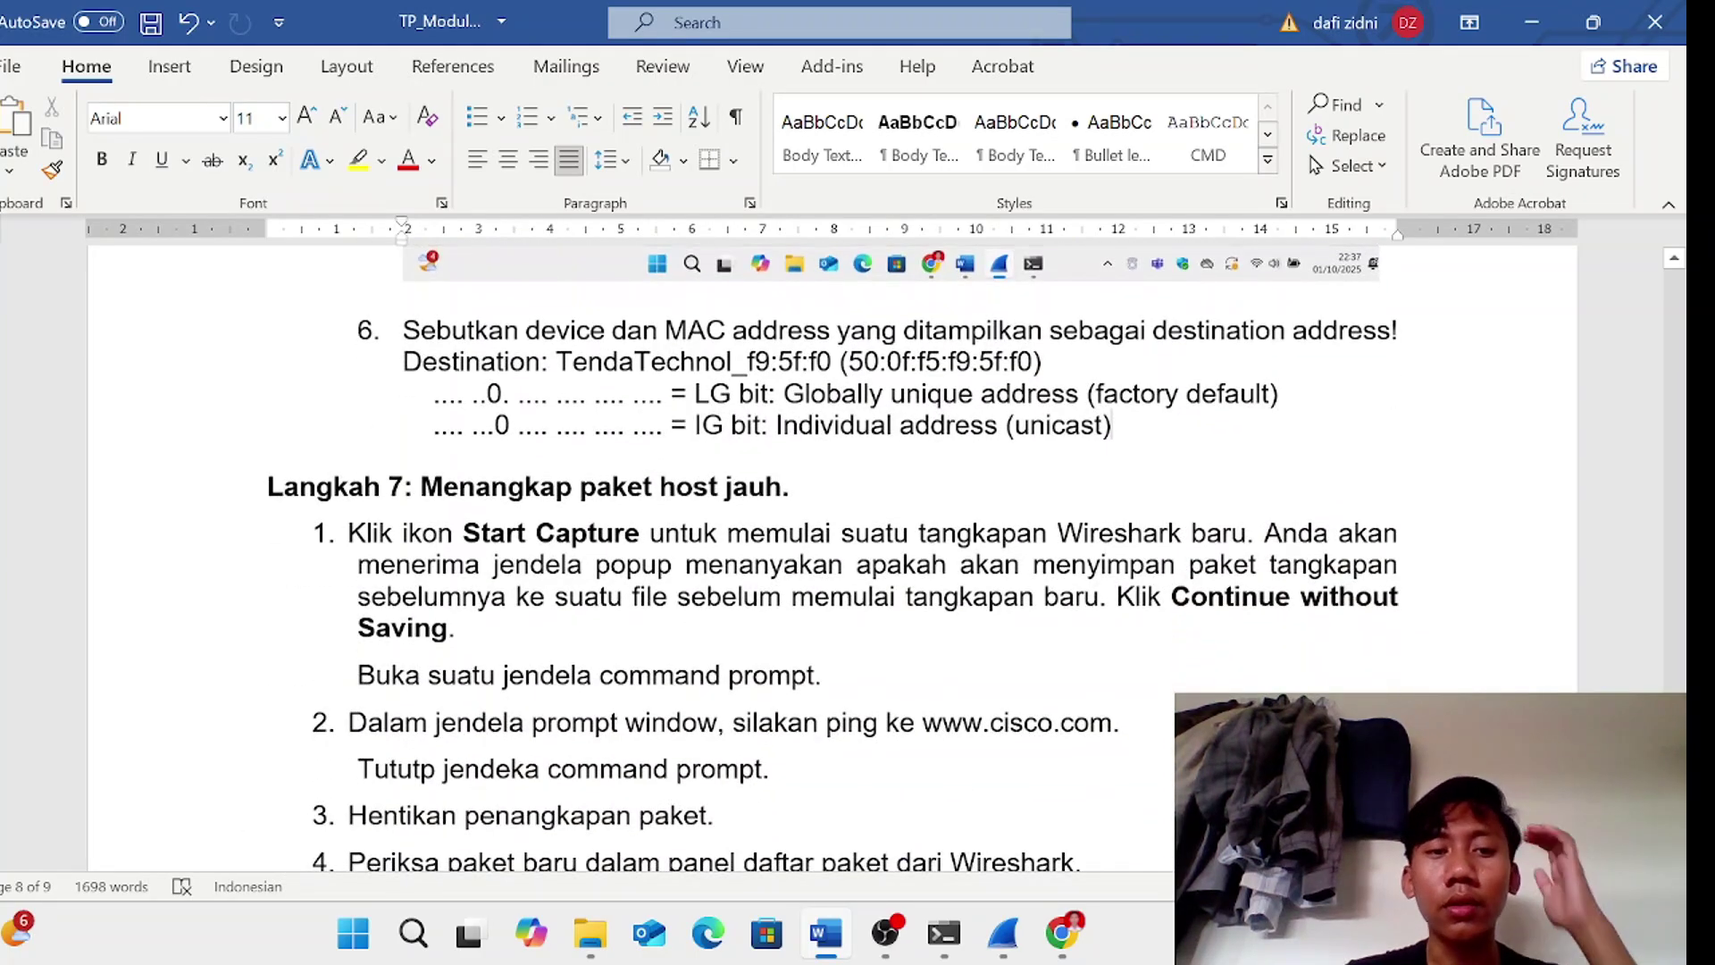
scroll(830, 553, down, 1)
scroll(831, 554, down, 4)
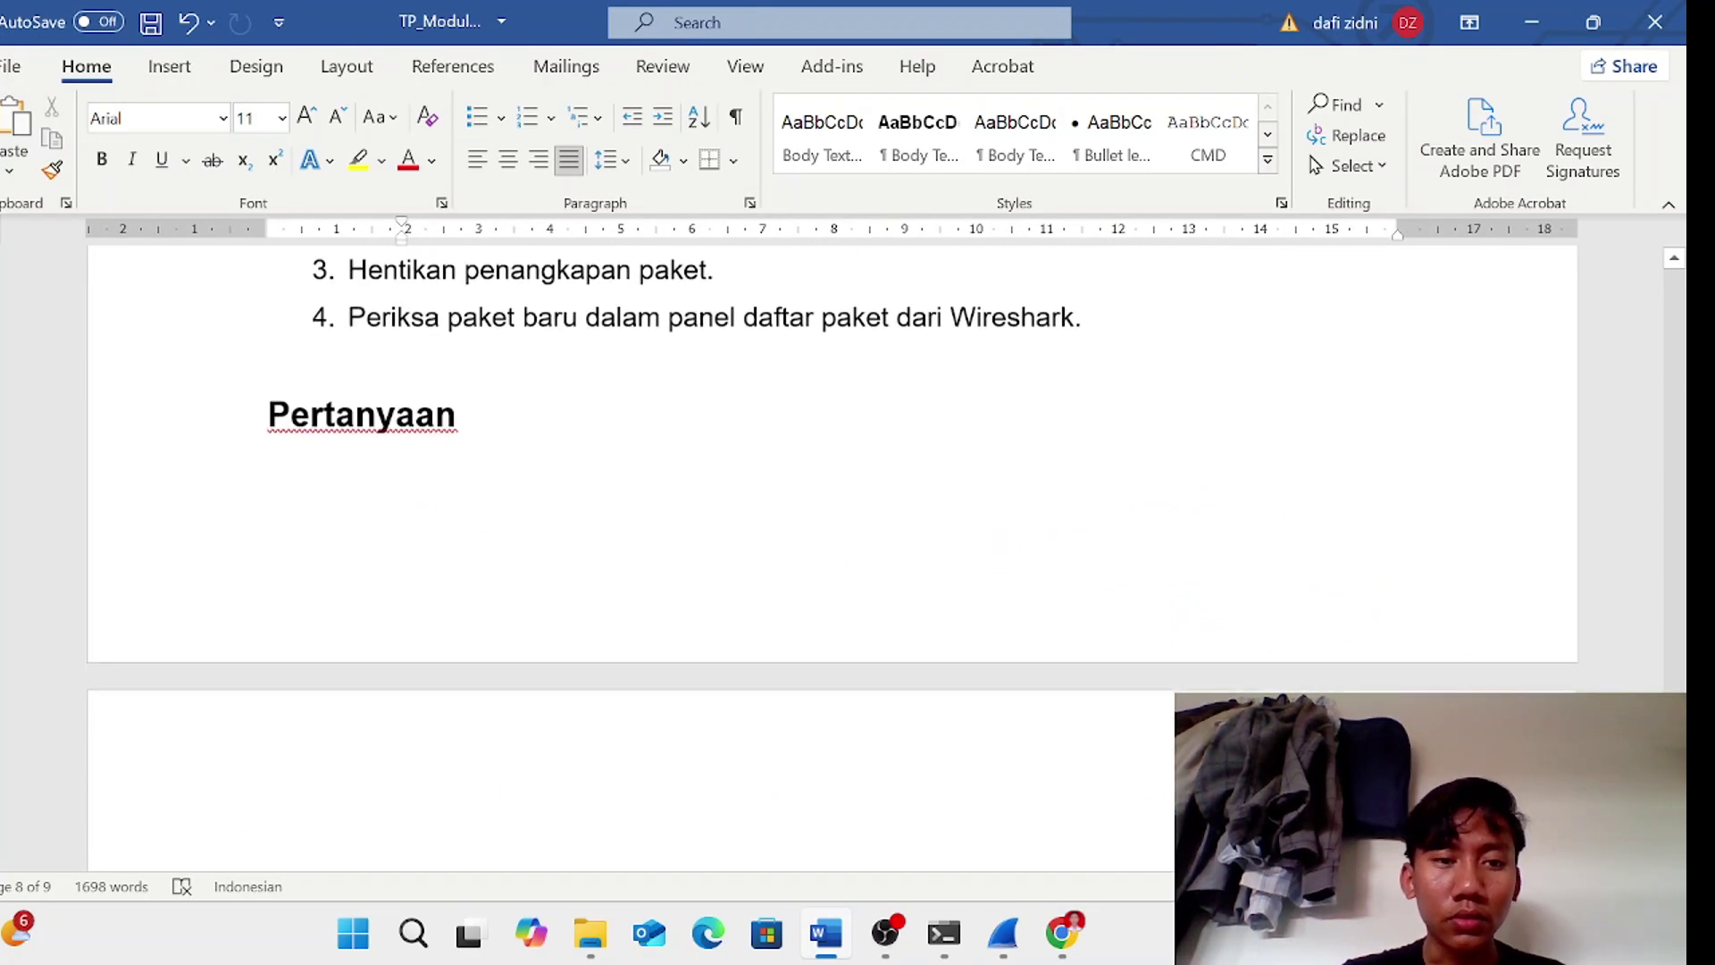
scroll(830, 553, up, 6)
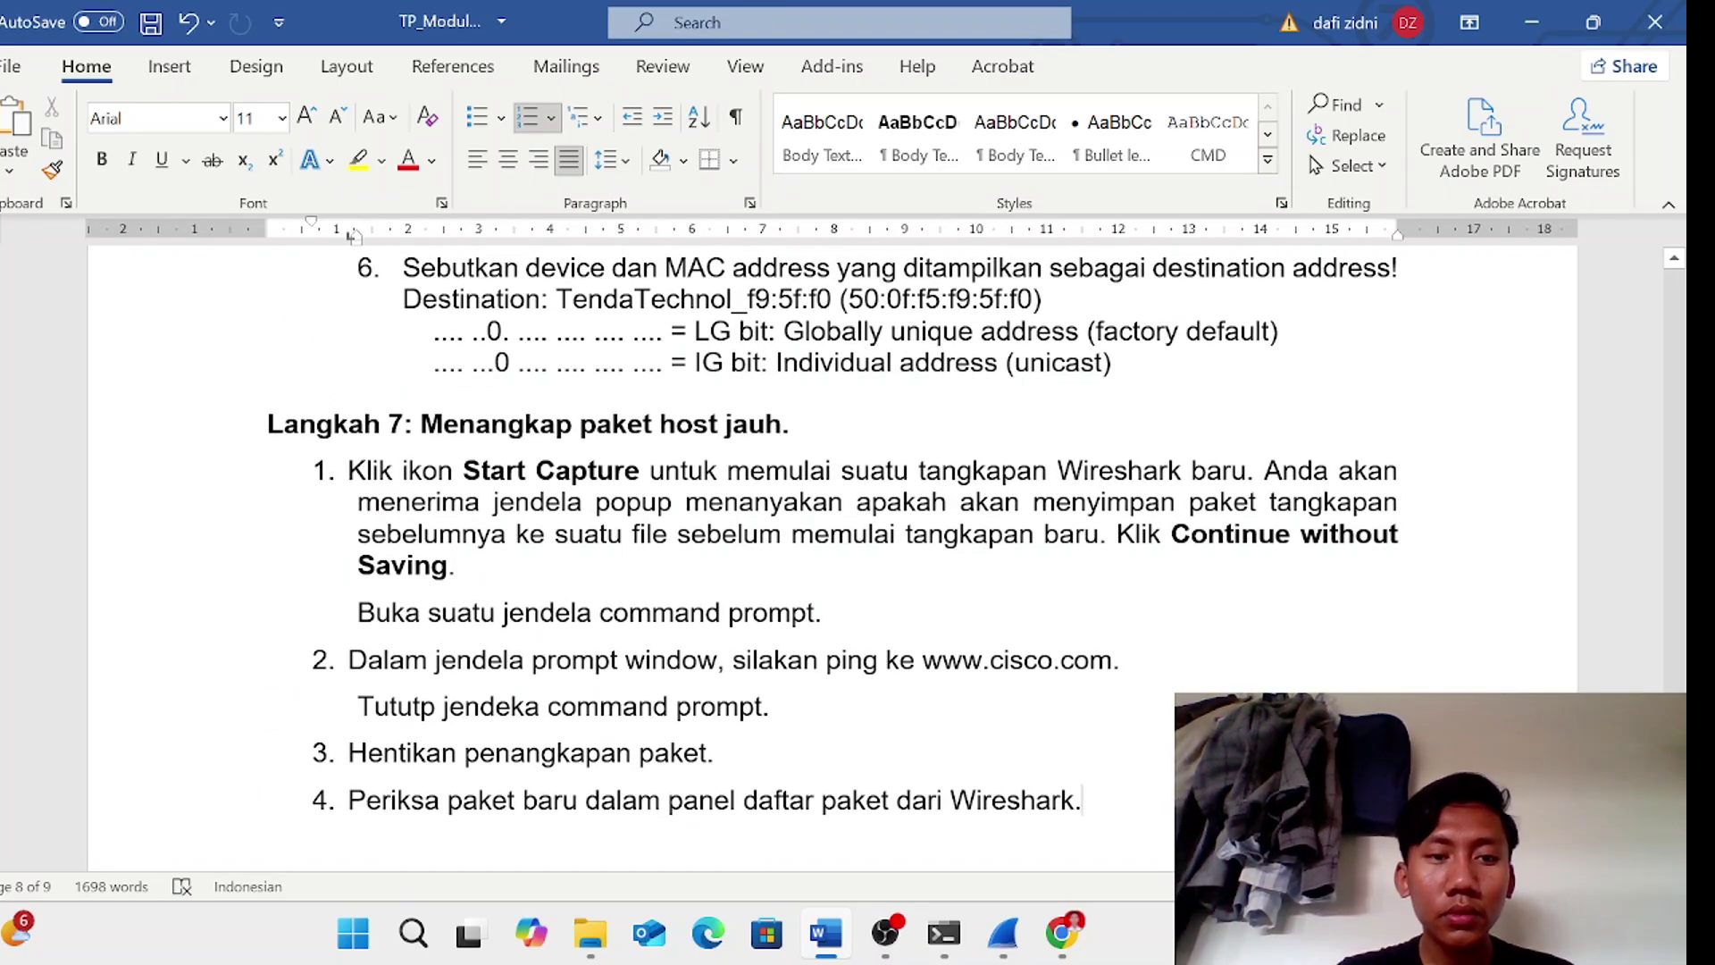
key(Return)
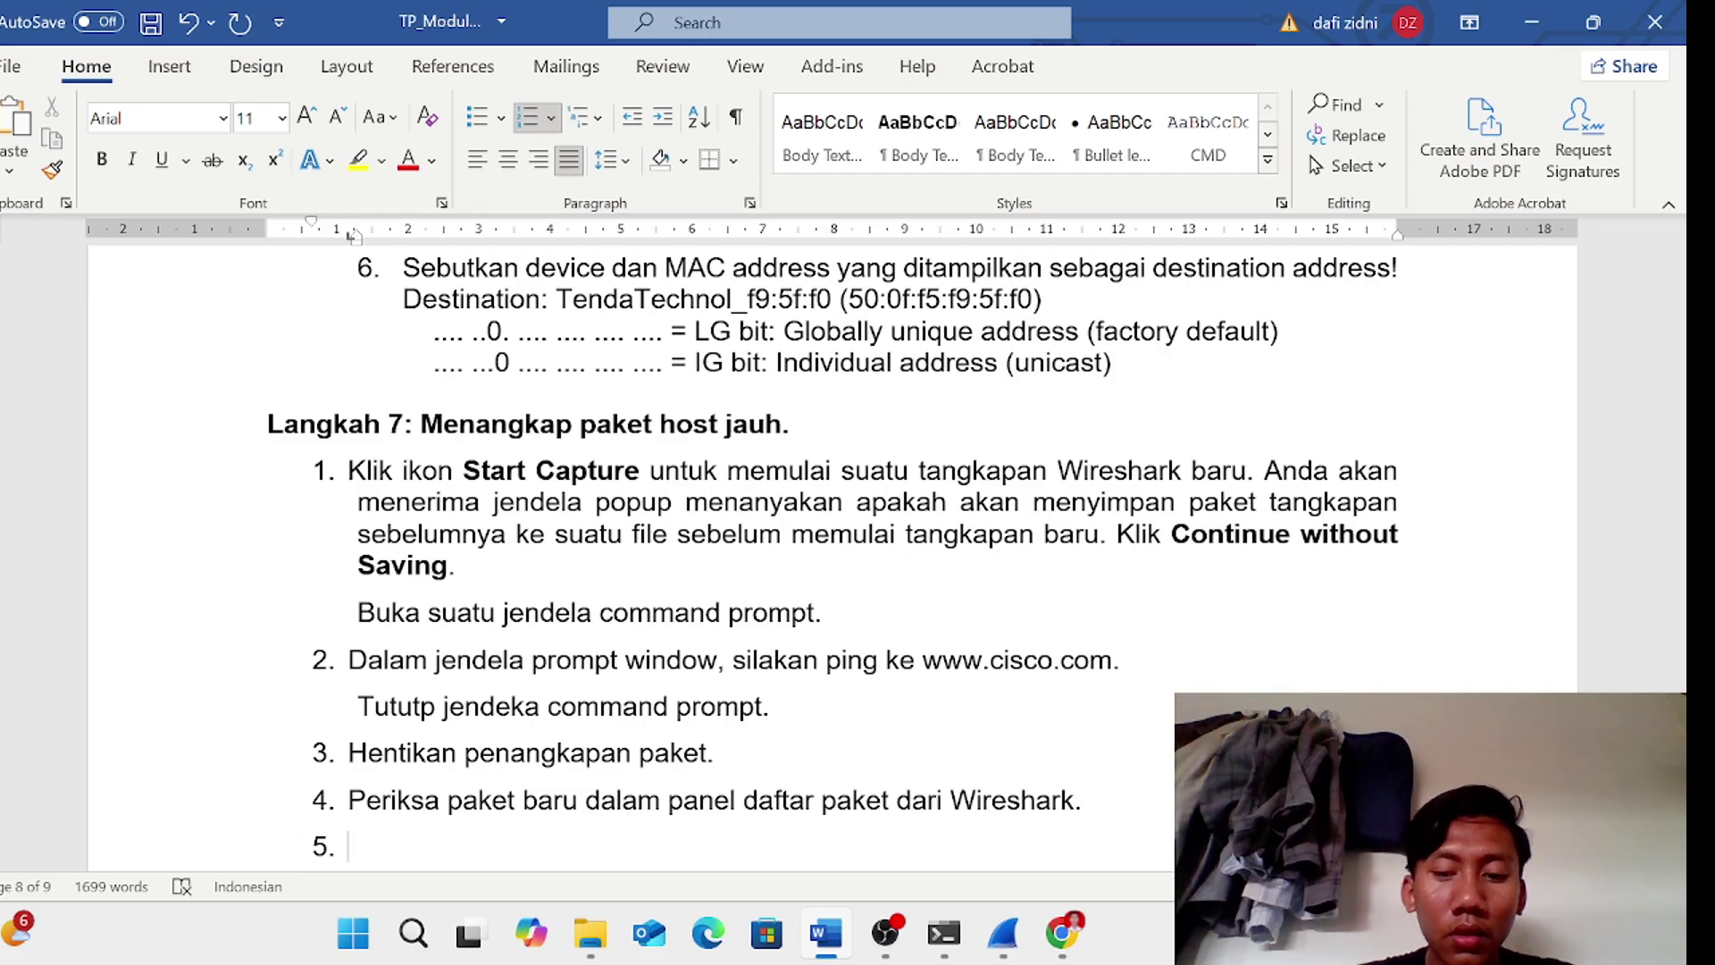
key(BackSpace)
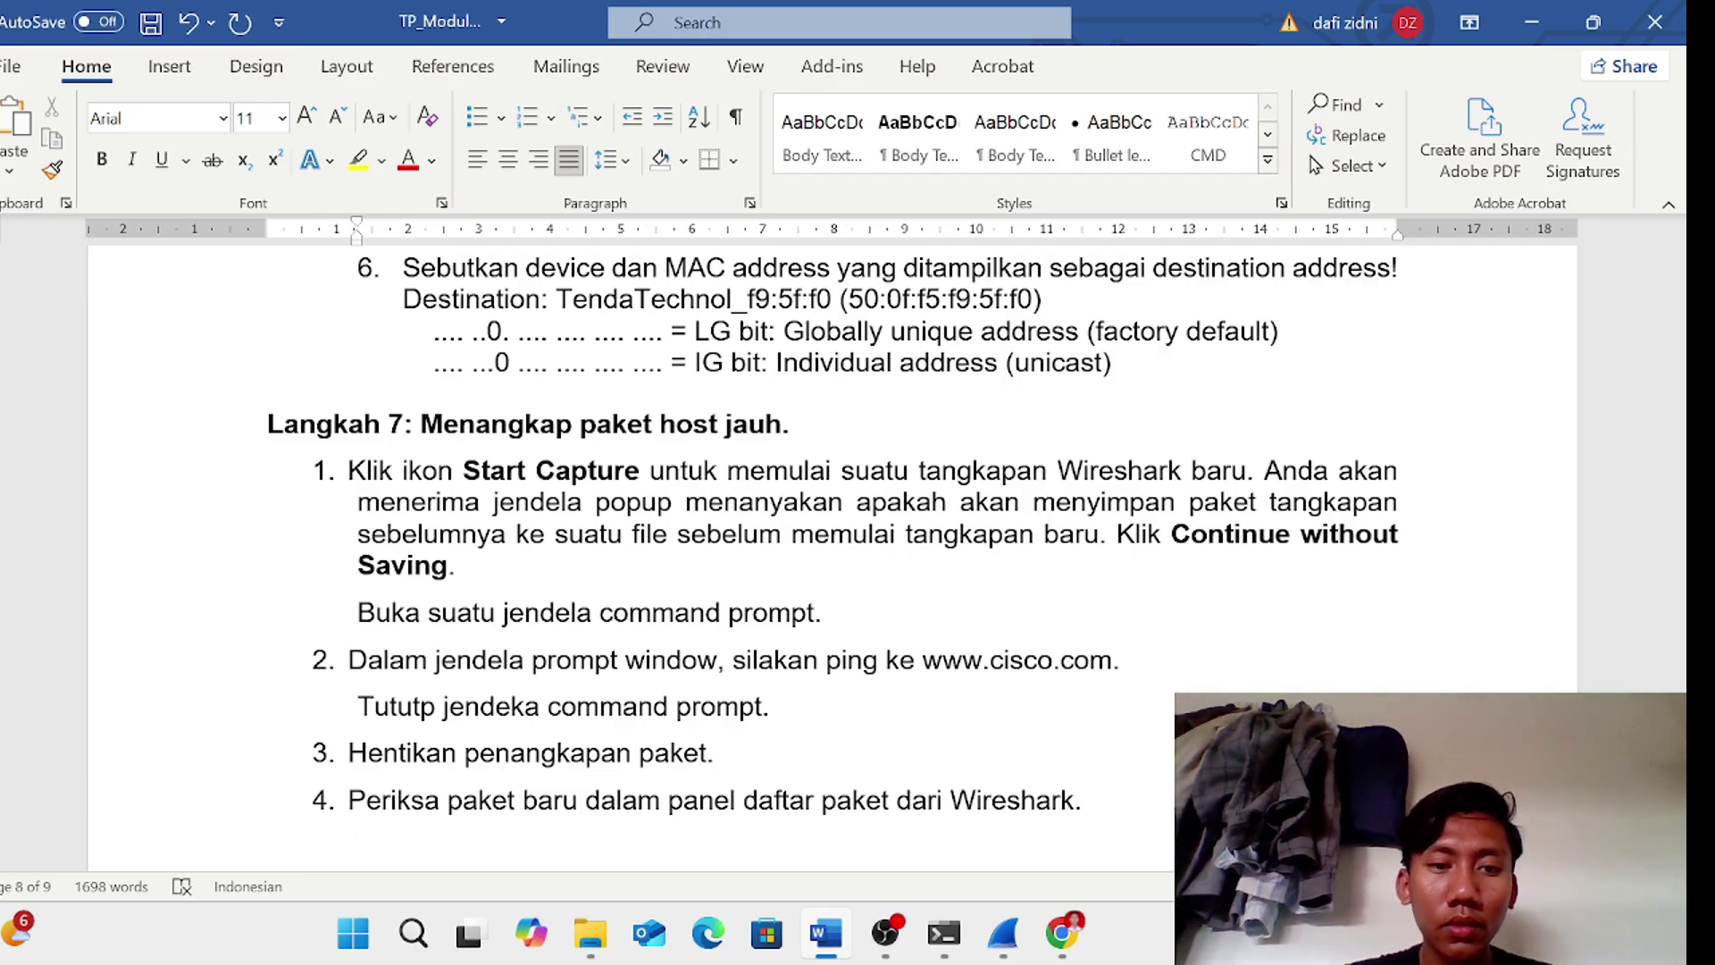
scroll(833, 554, down, 1)
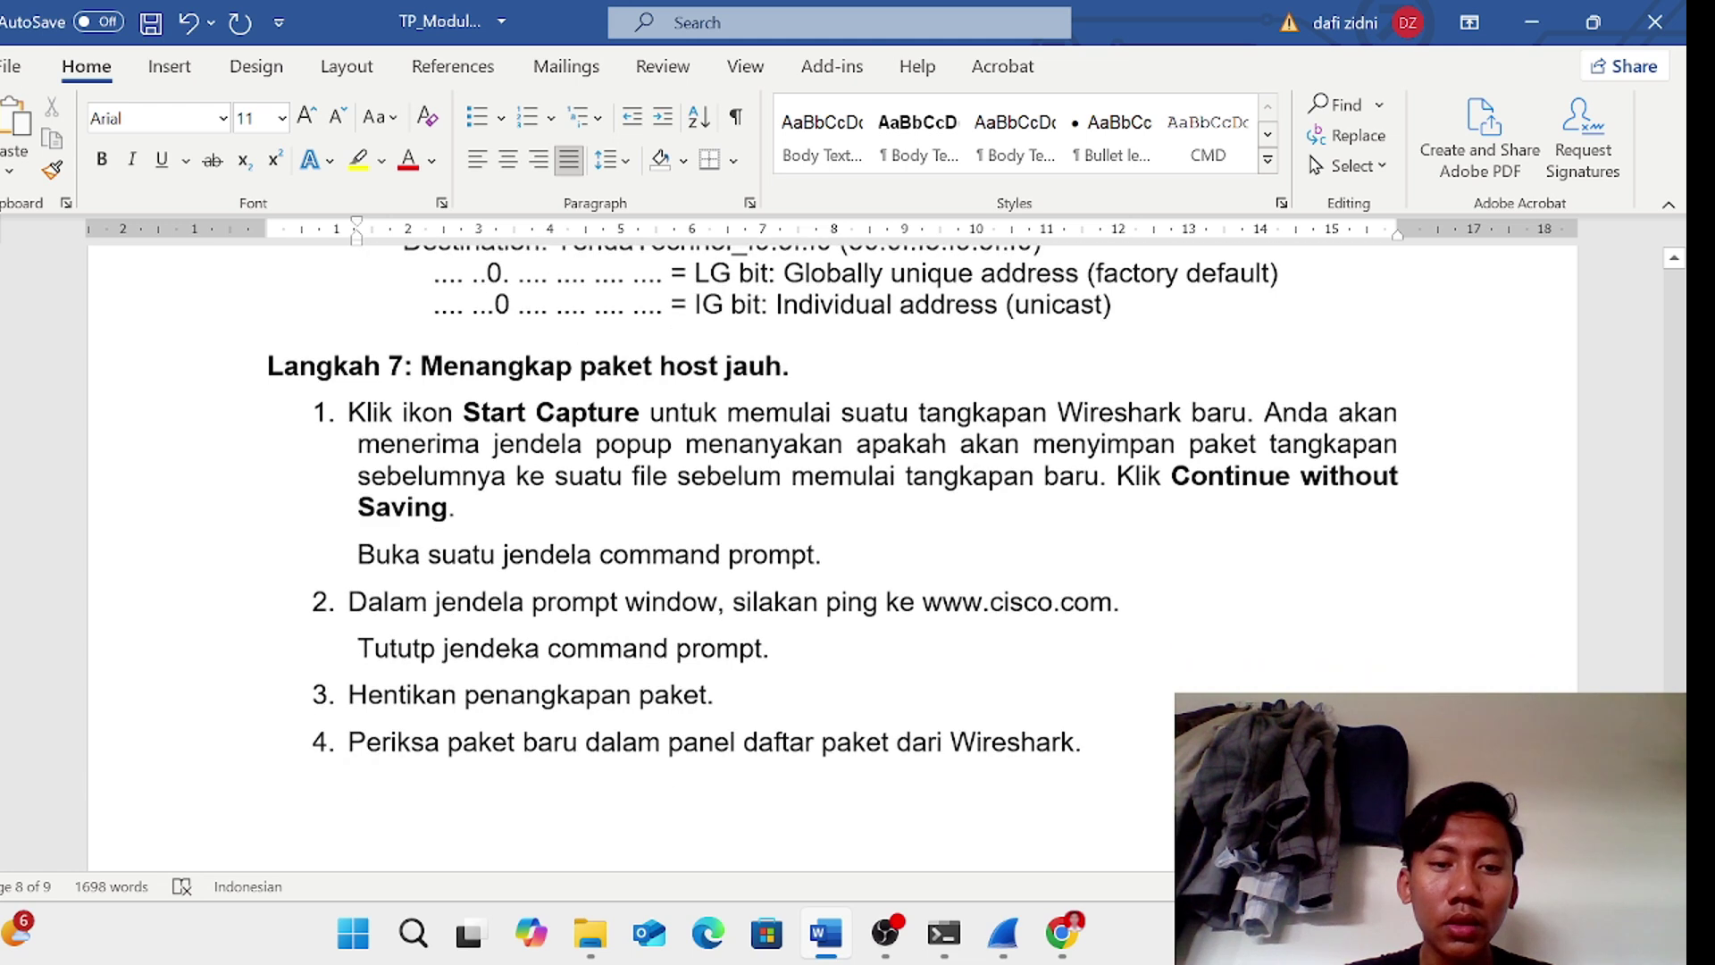
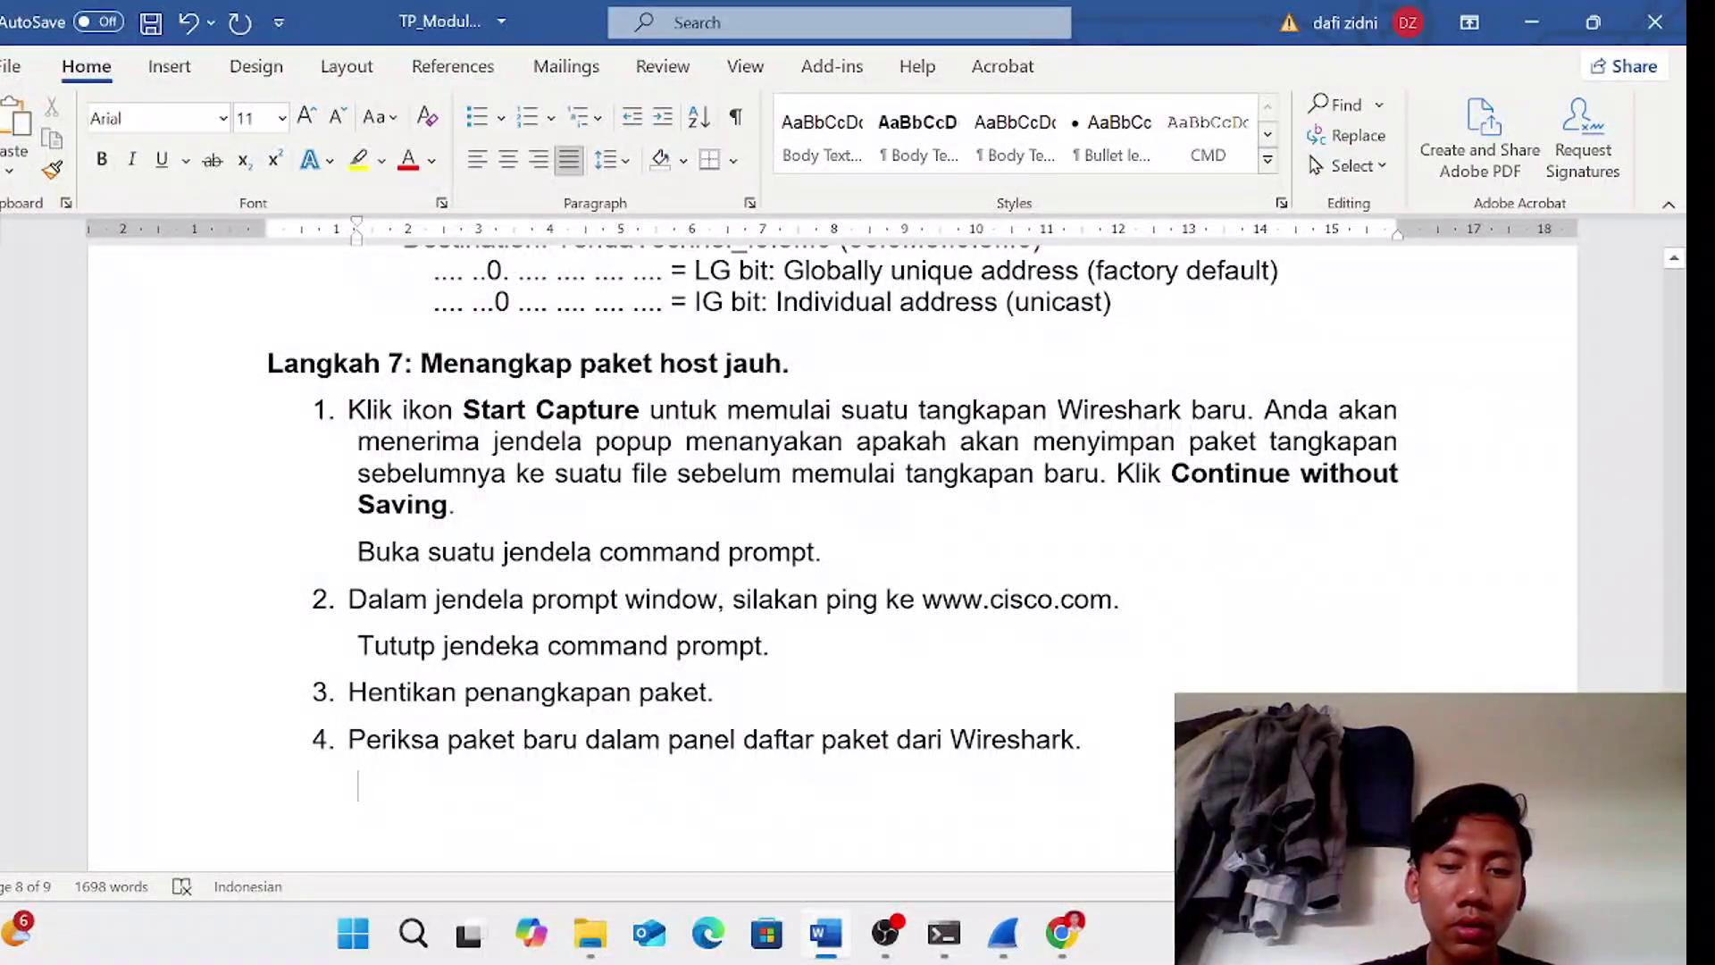
- In Wireshark, stop the running Wi-Fi capture and start a new one without saving the captured packets
click(1003, 936)
click(1003, 940)
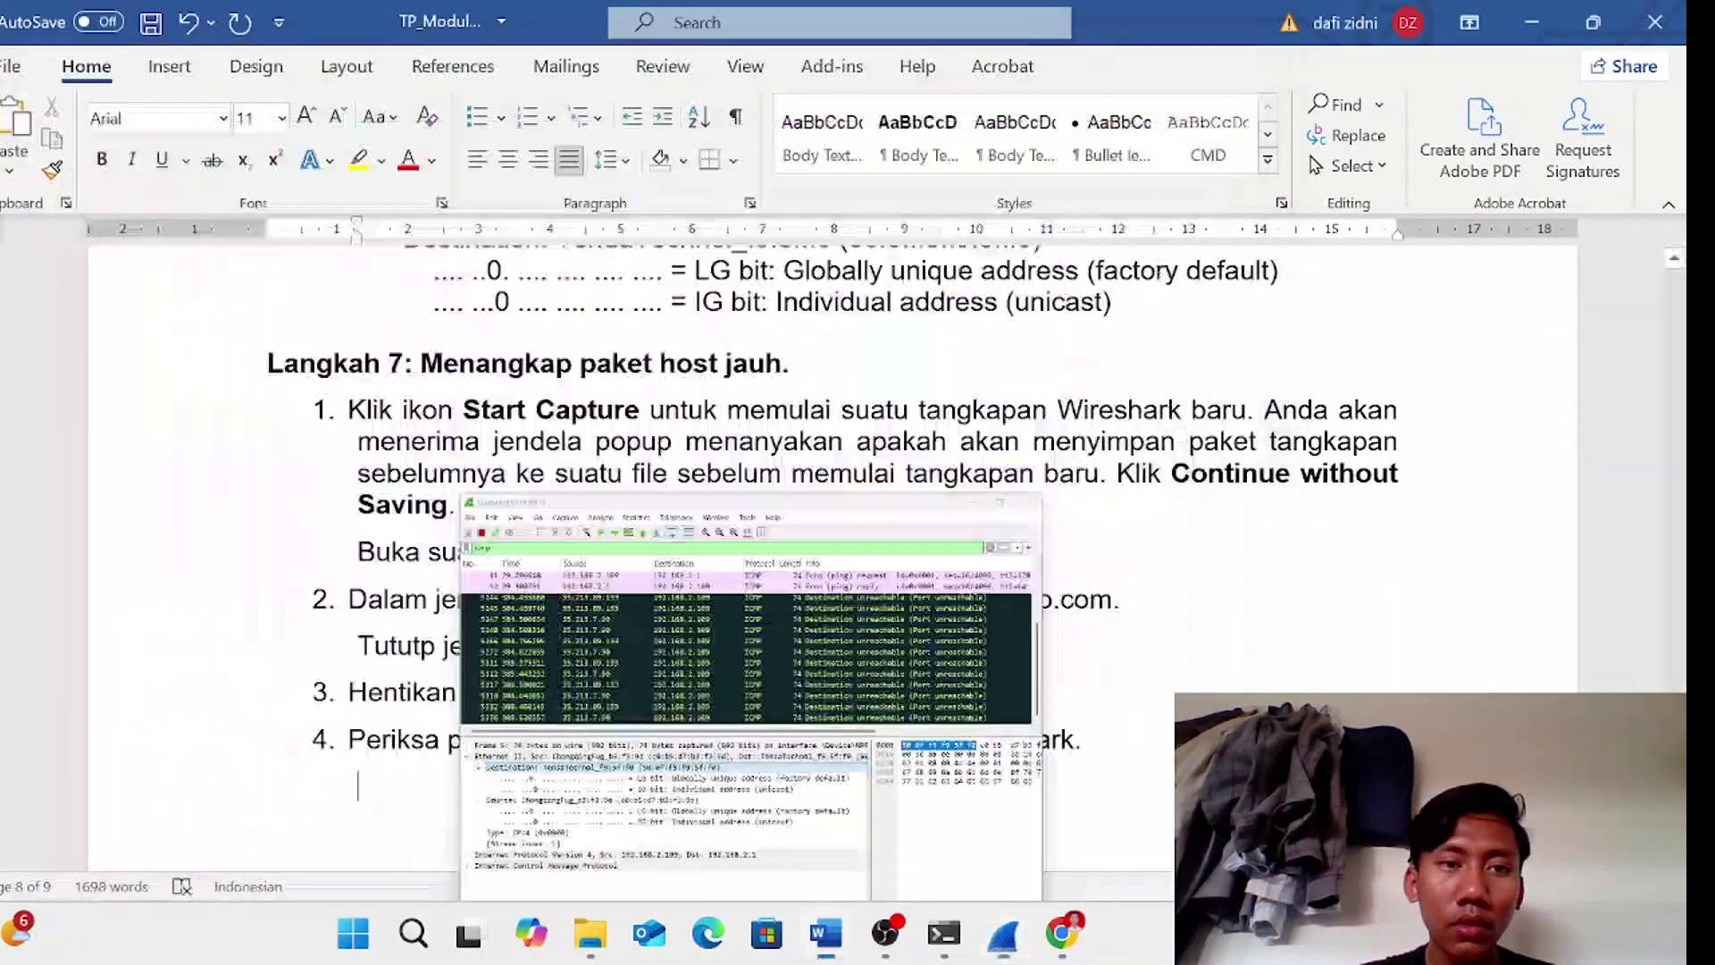
click(1003, 938)
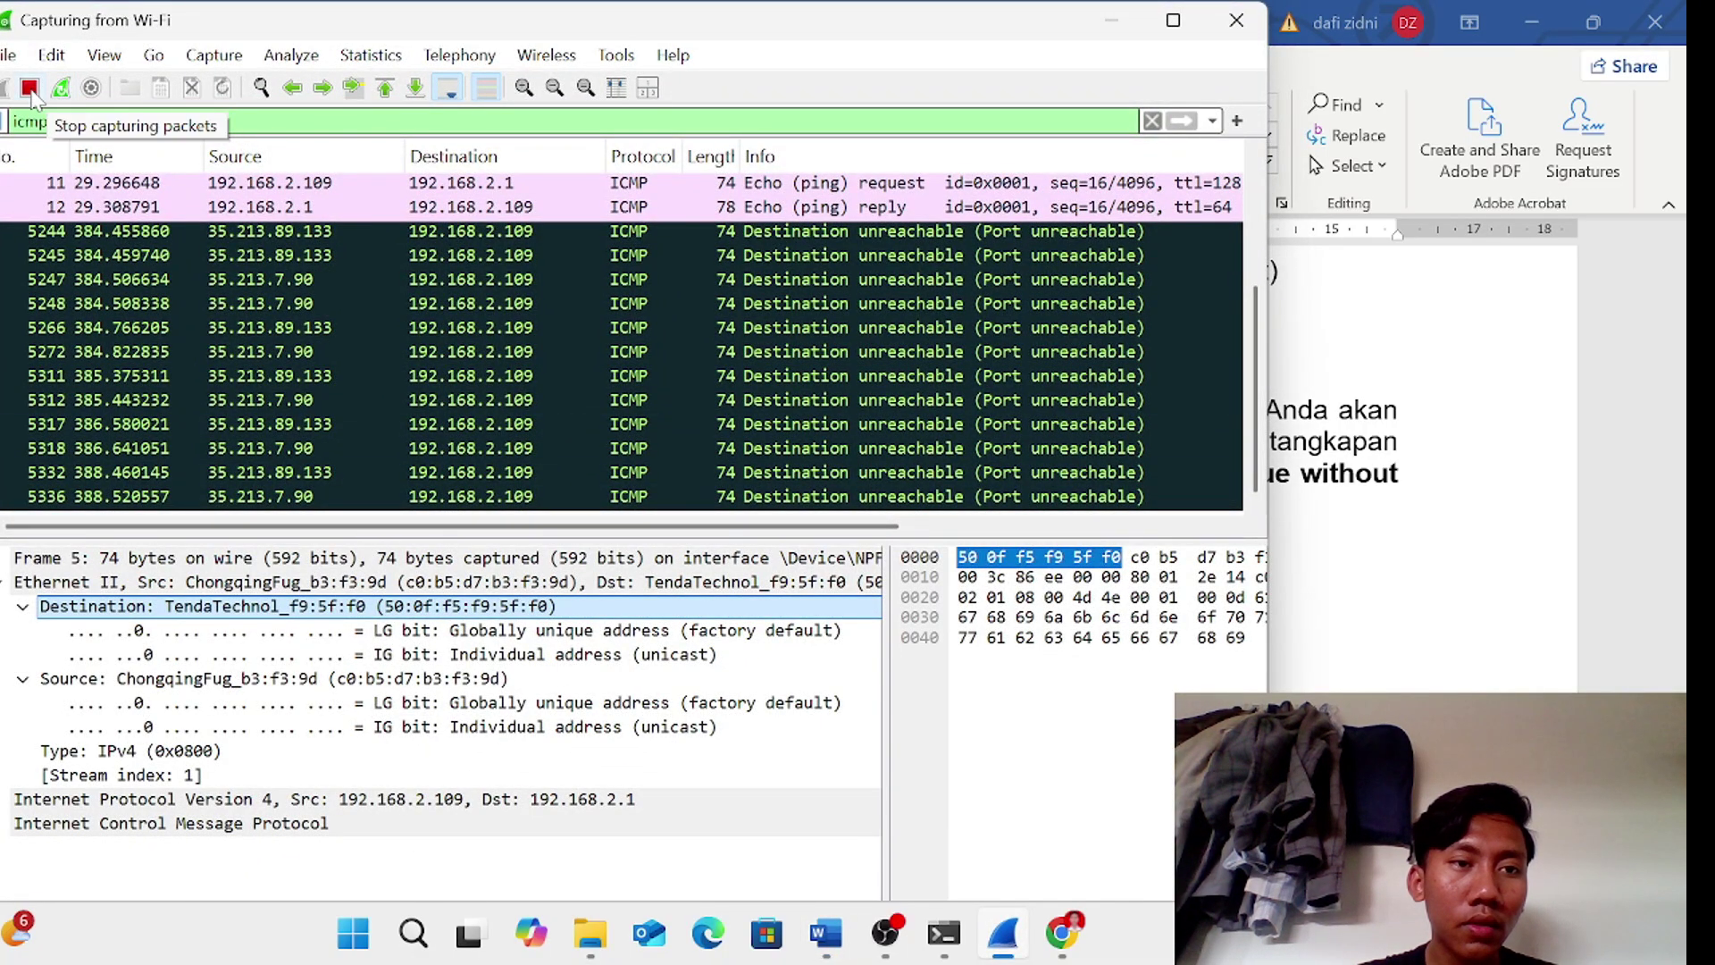
click(30, 89)
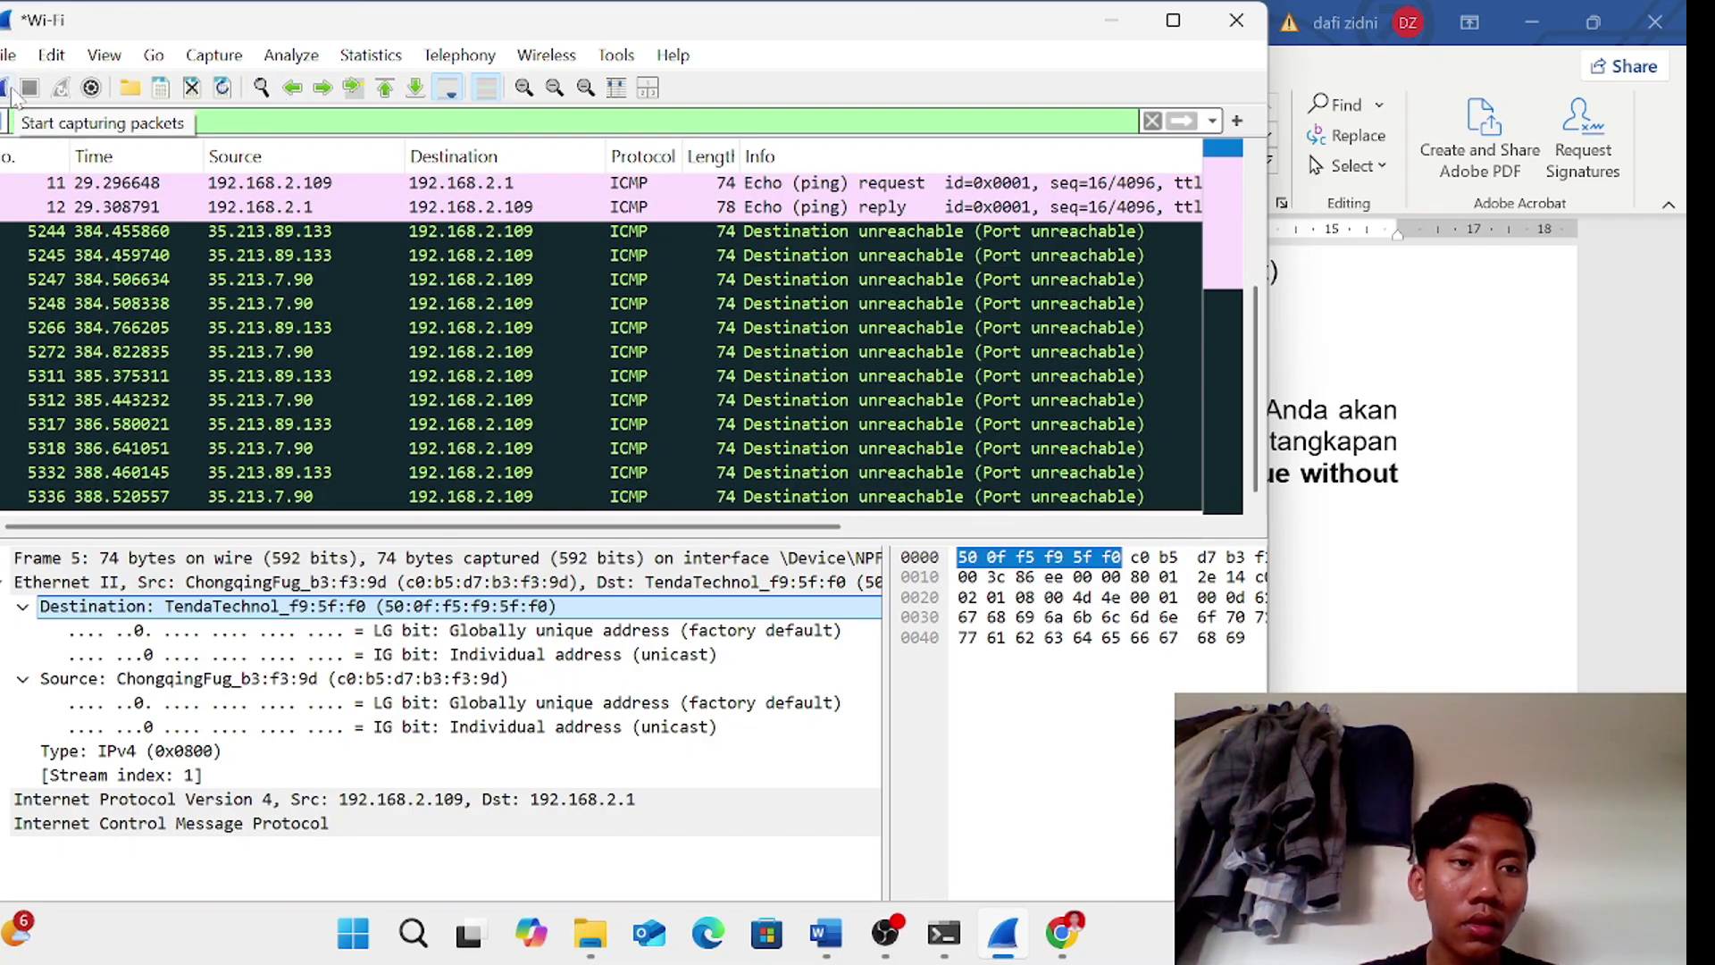
click(7, 88)
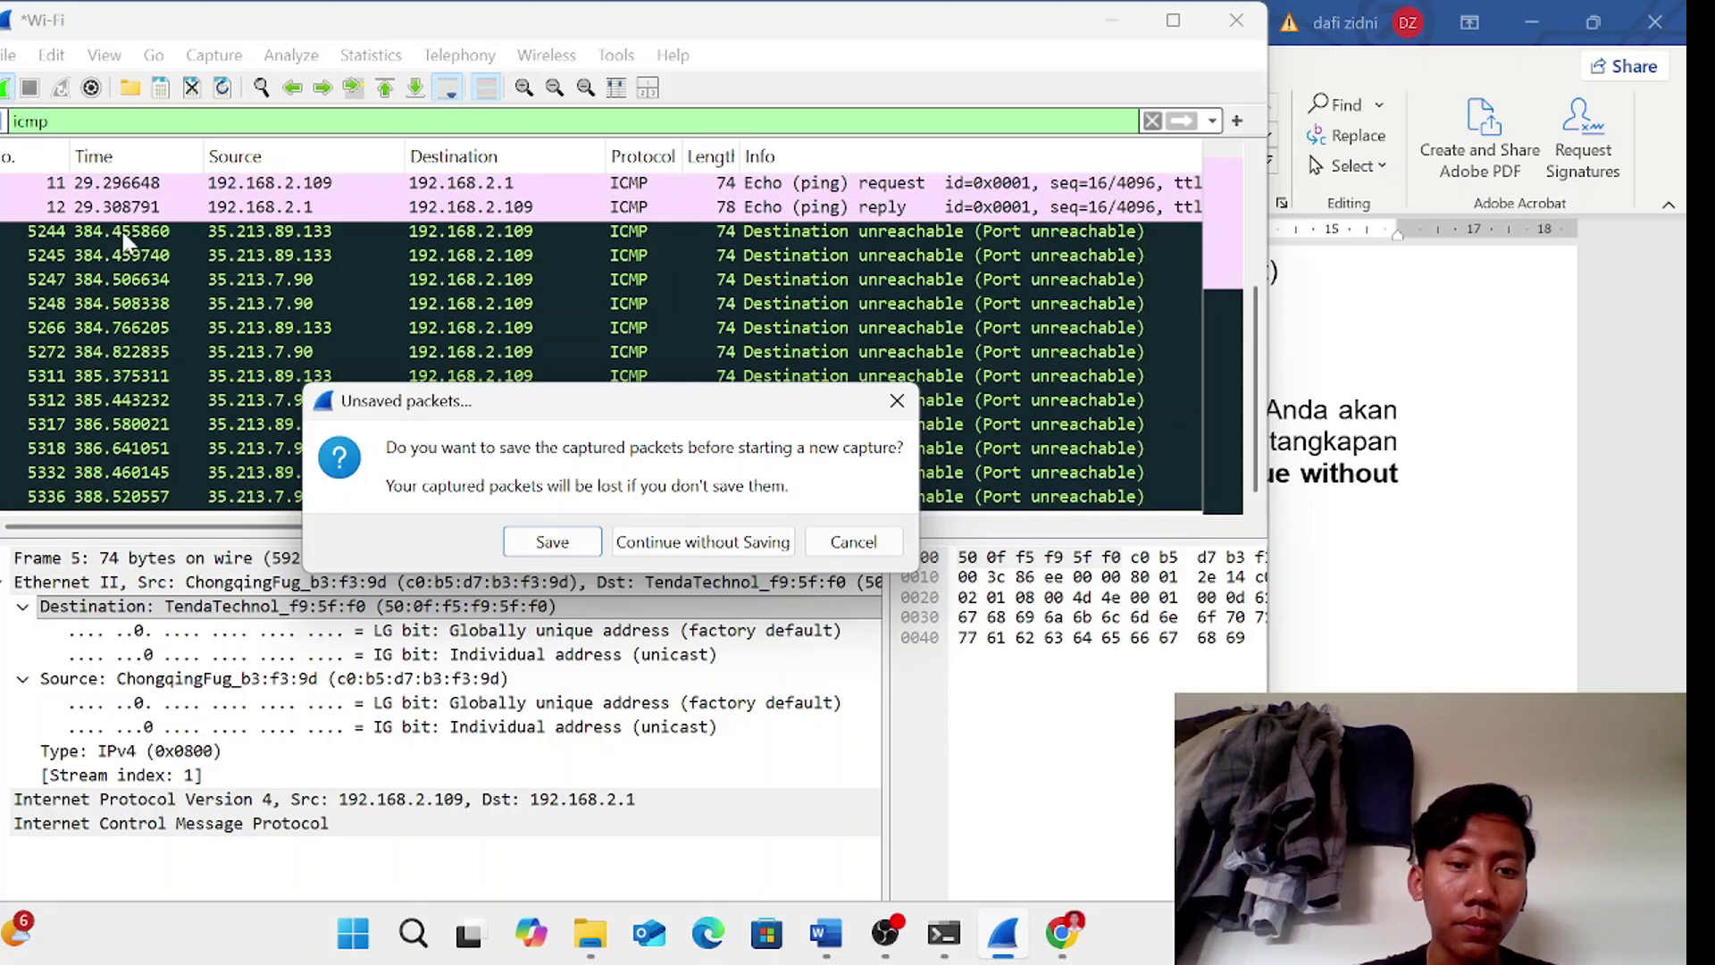
click(683, 550)
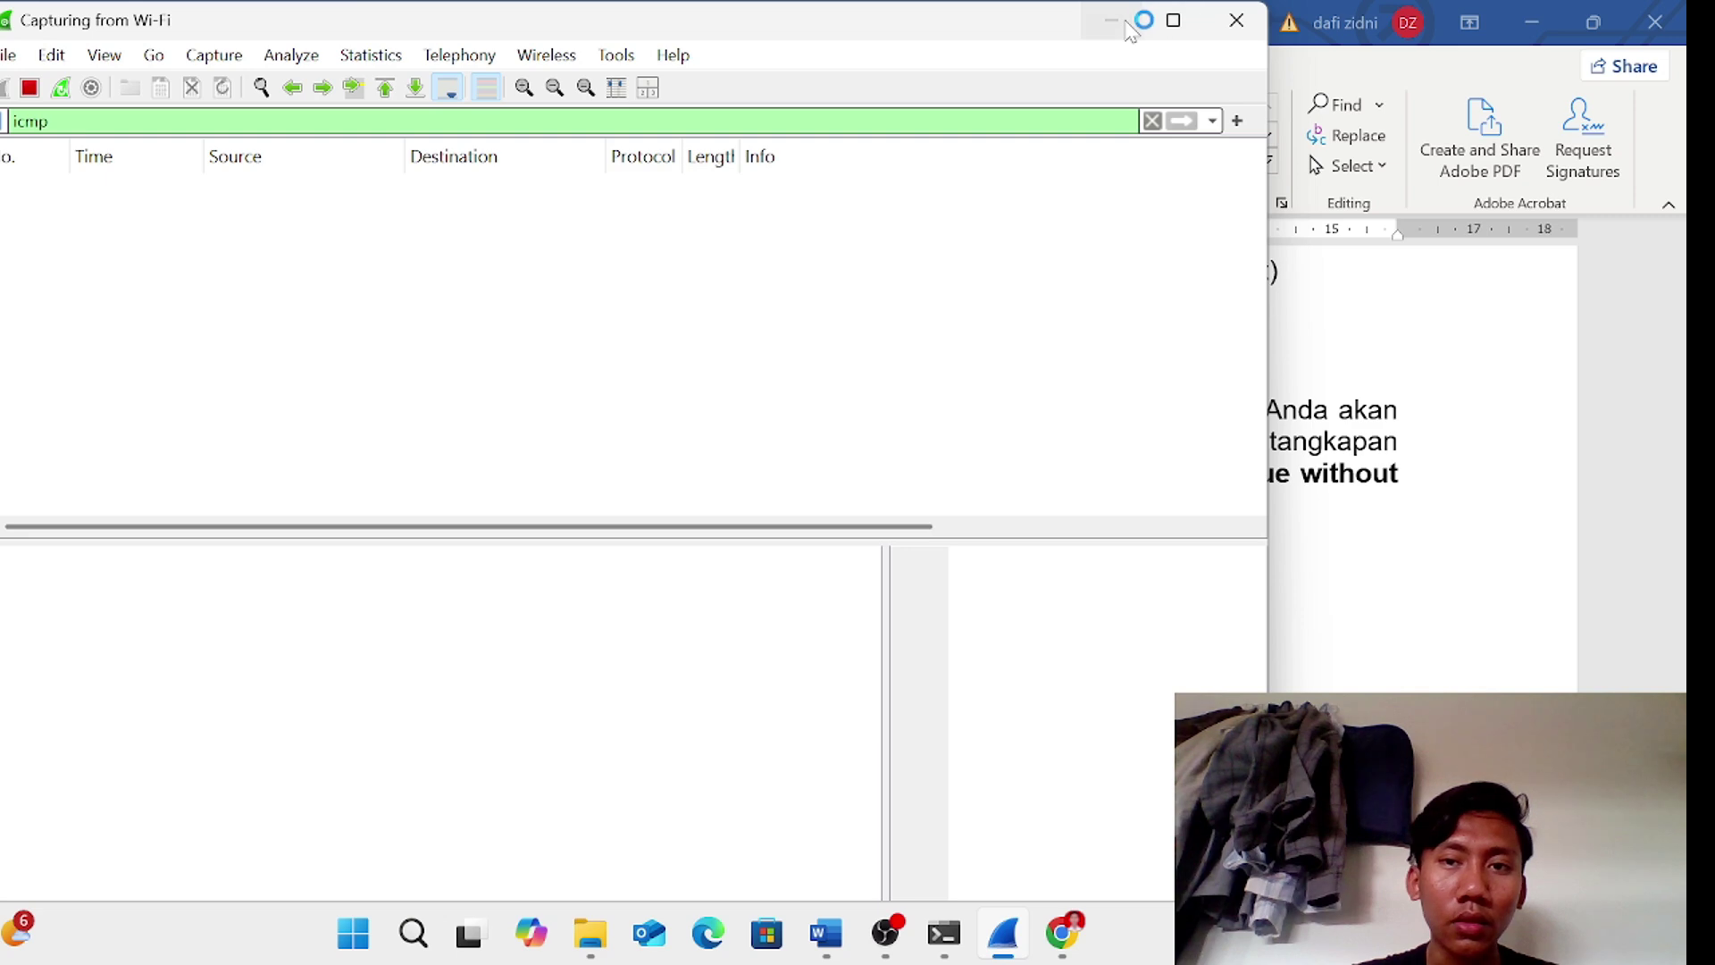
click(1130, 32)
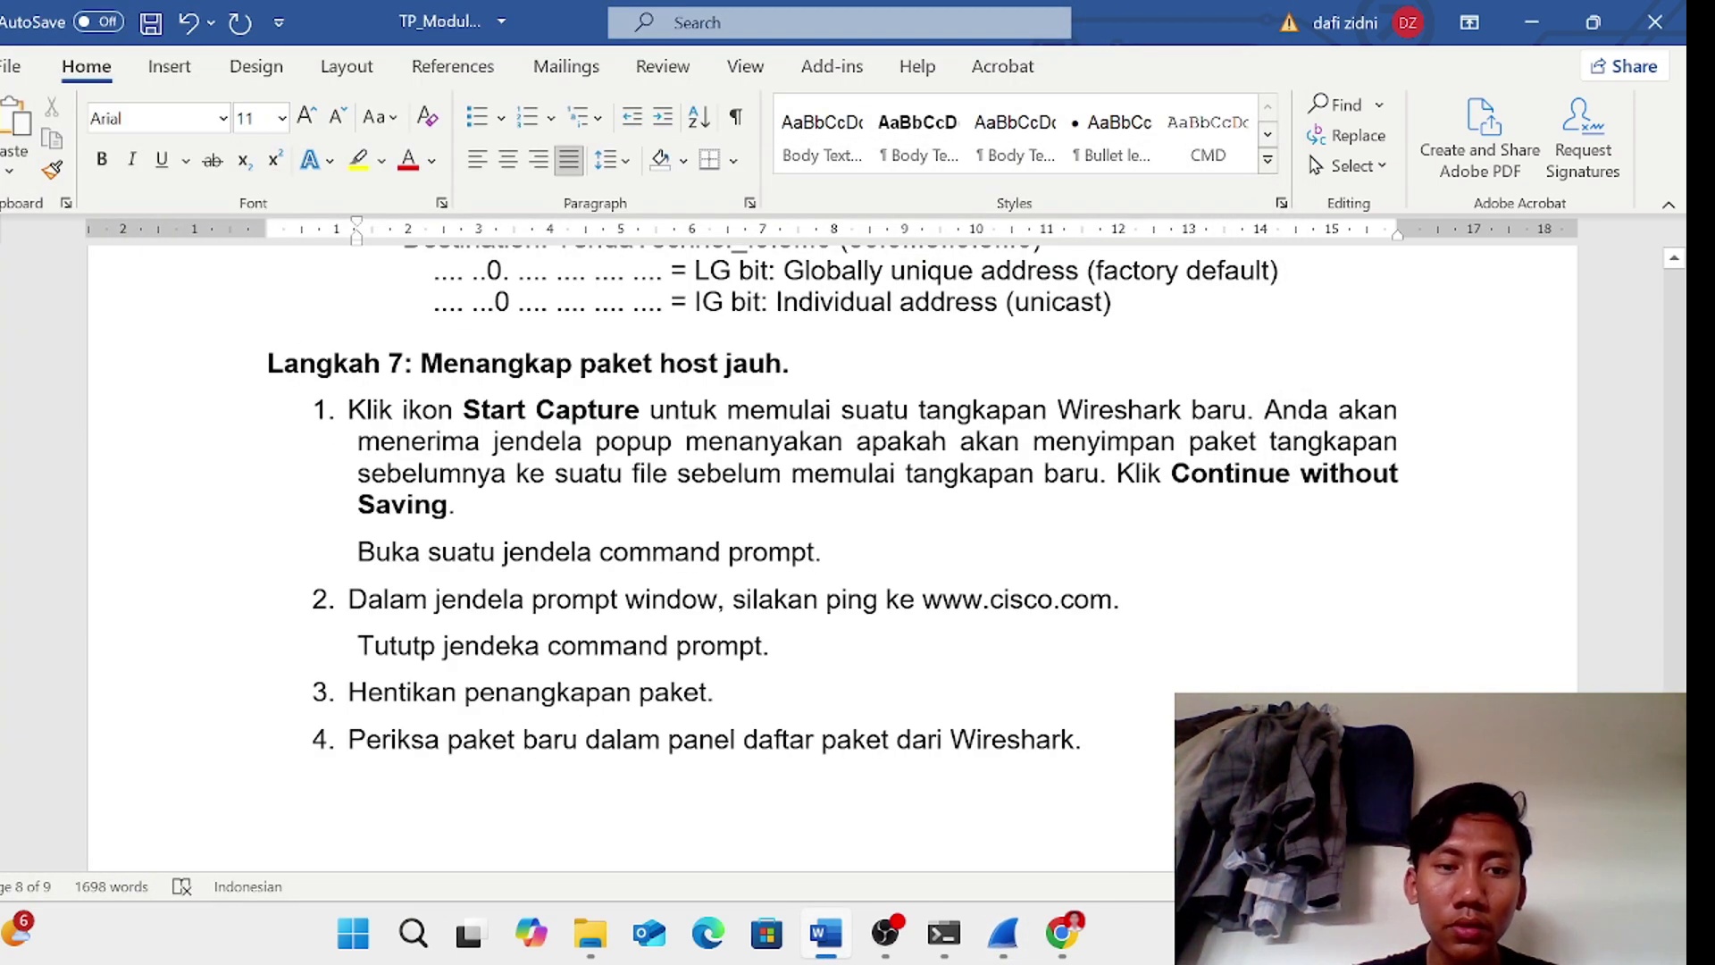
scroll(832, 554, down, 1)
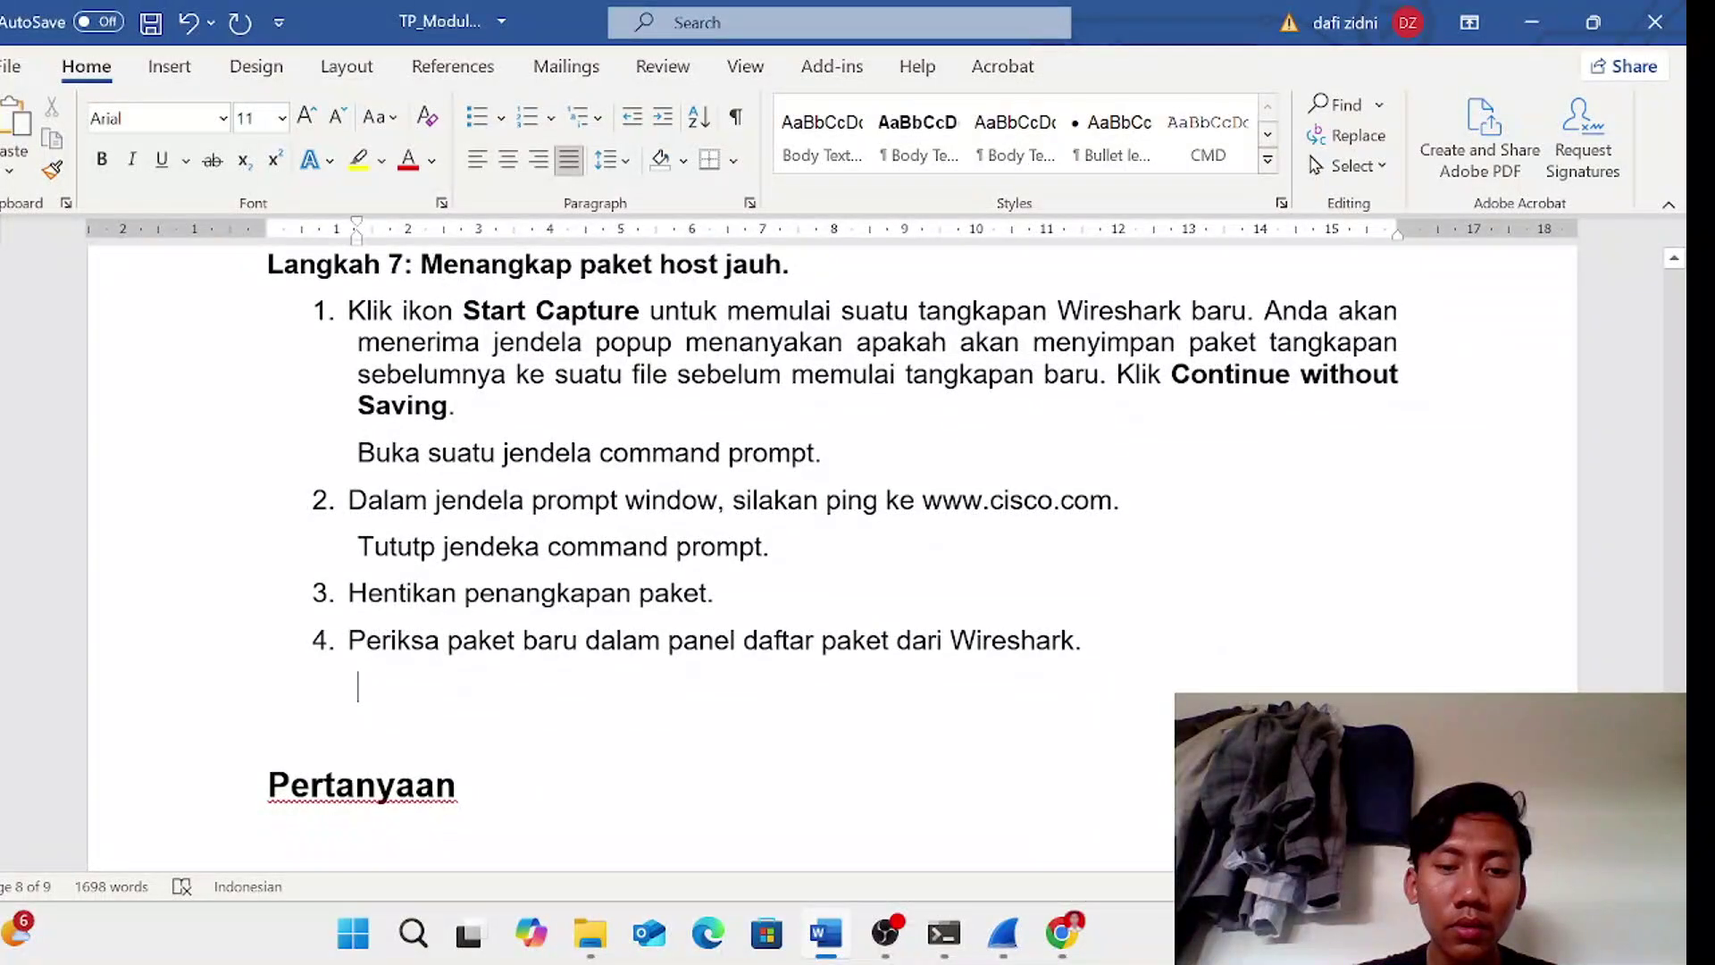
click(1022, 917)
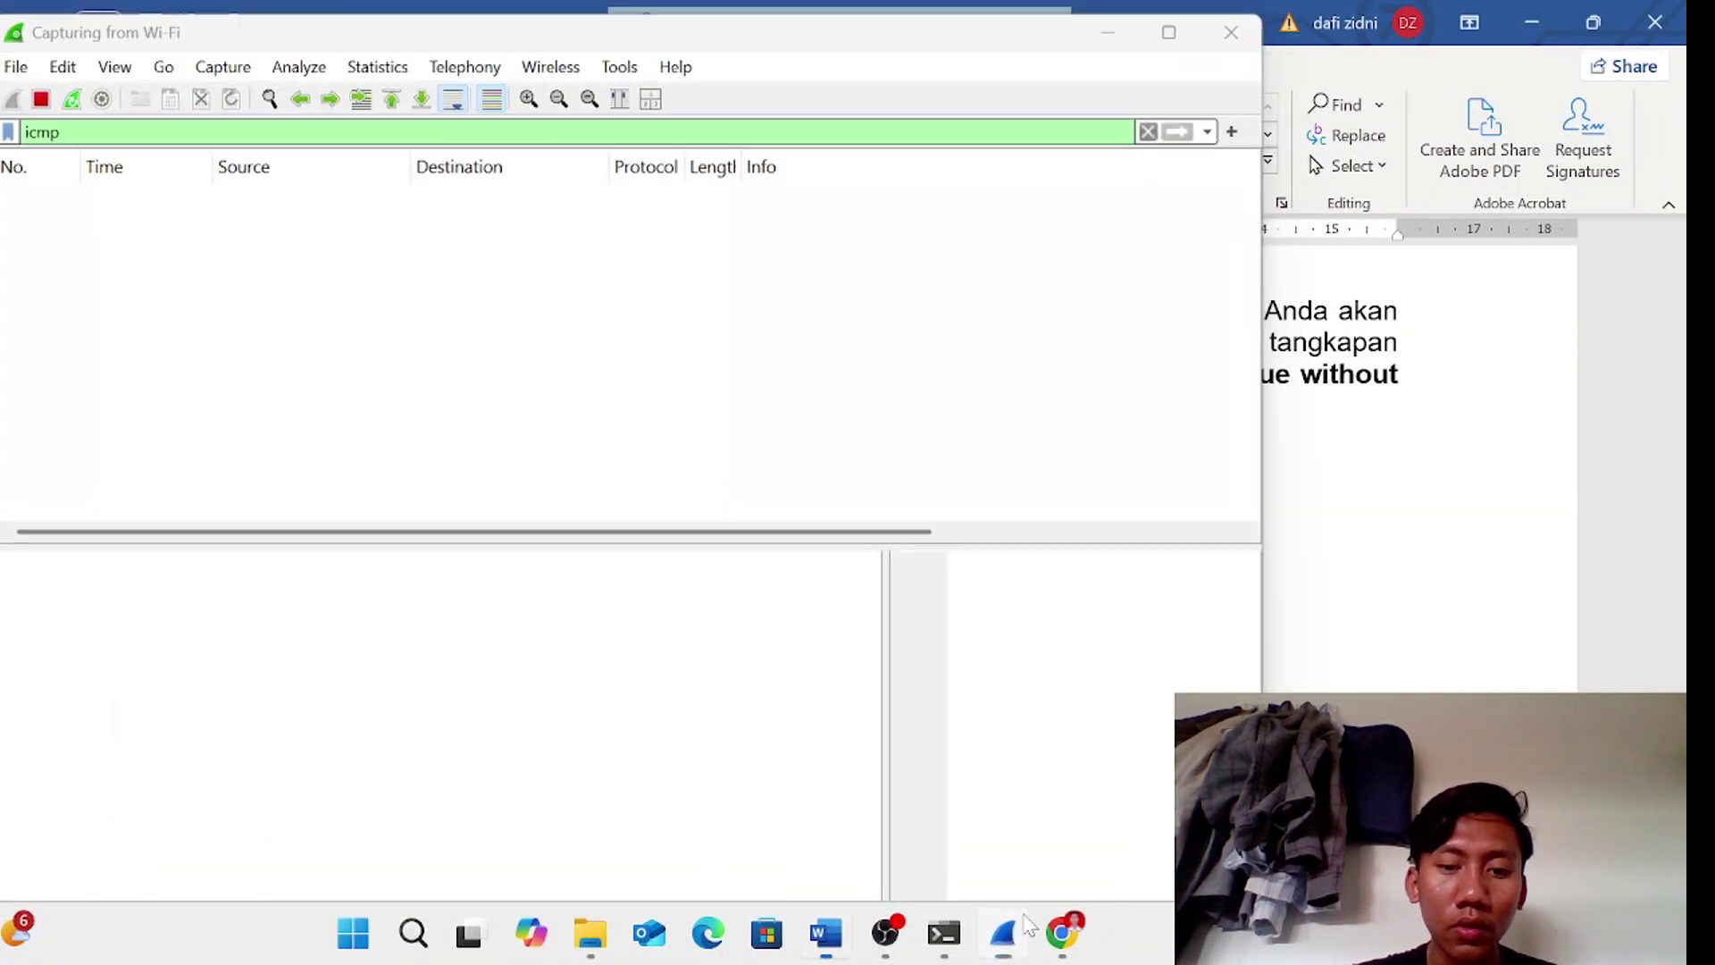
click(1007, 928)
click(947, 938)
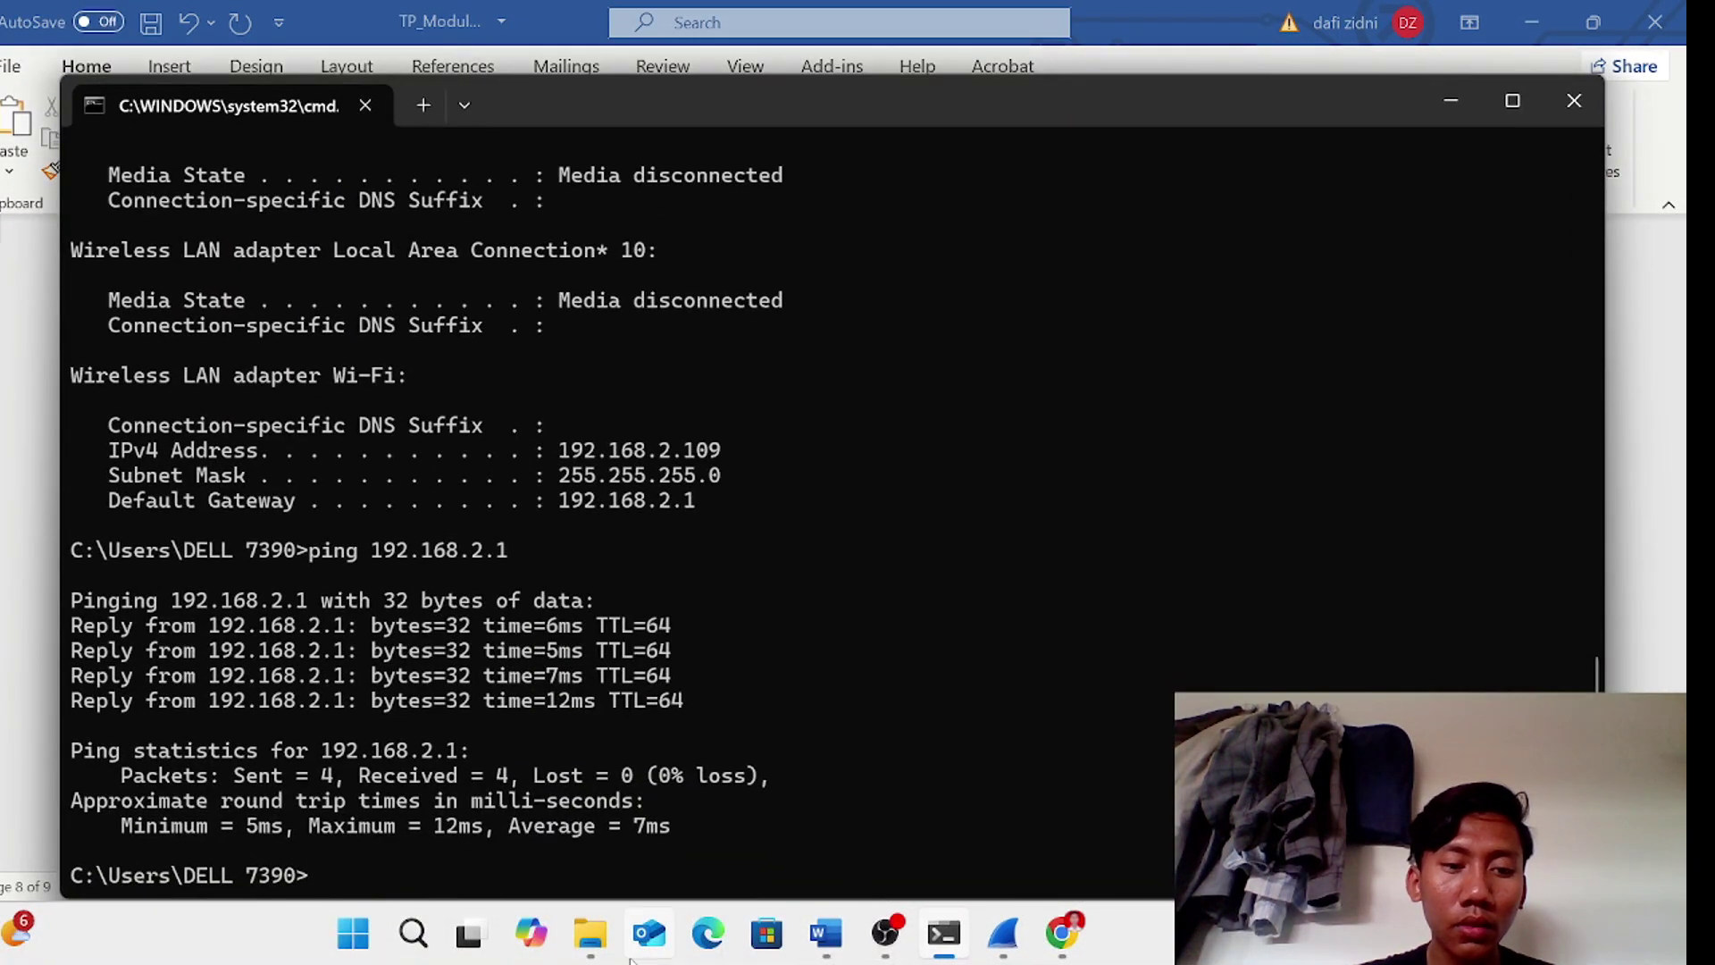
click(1463, 90)
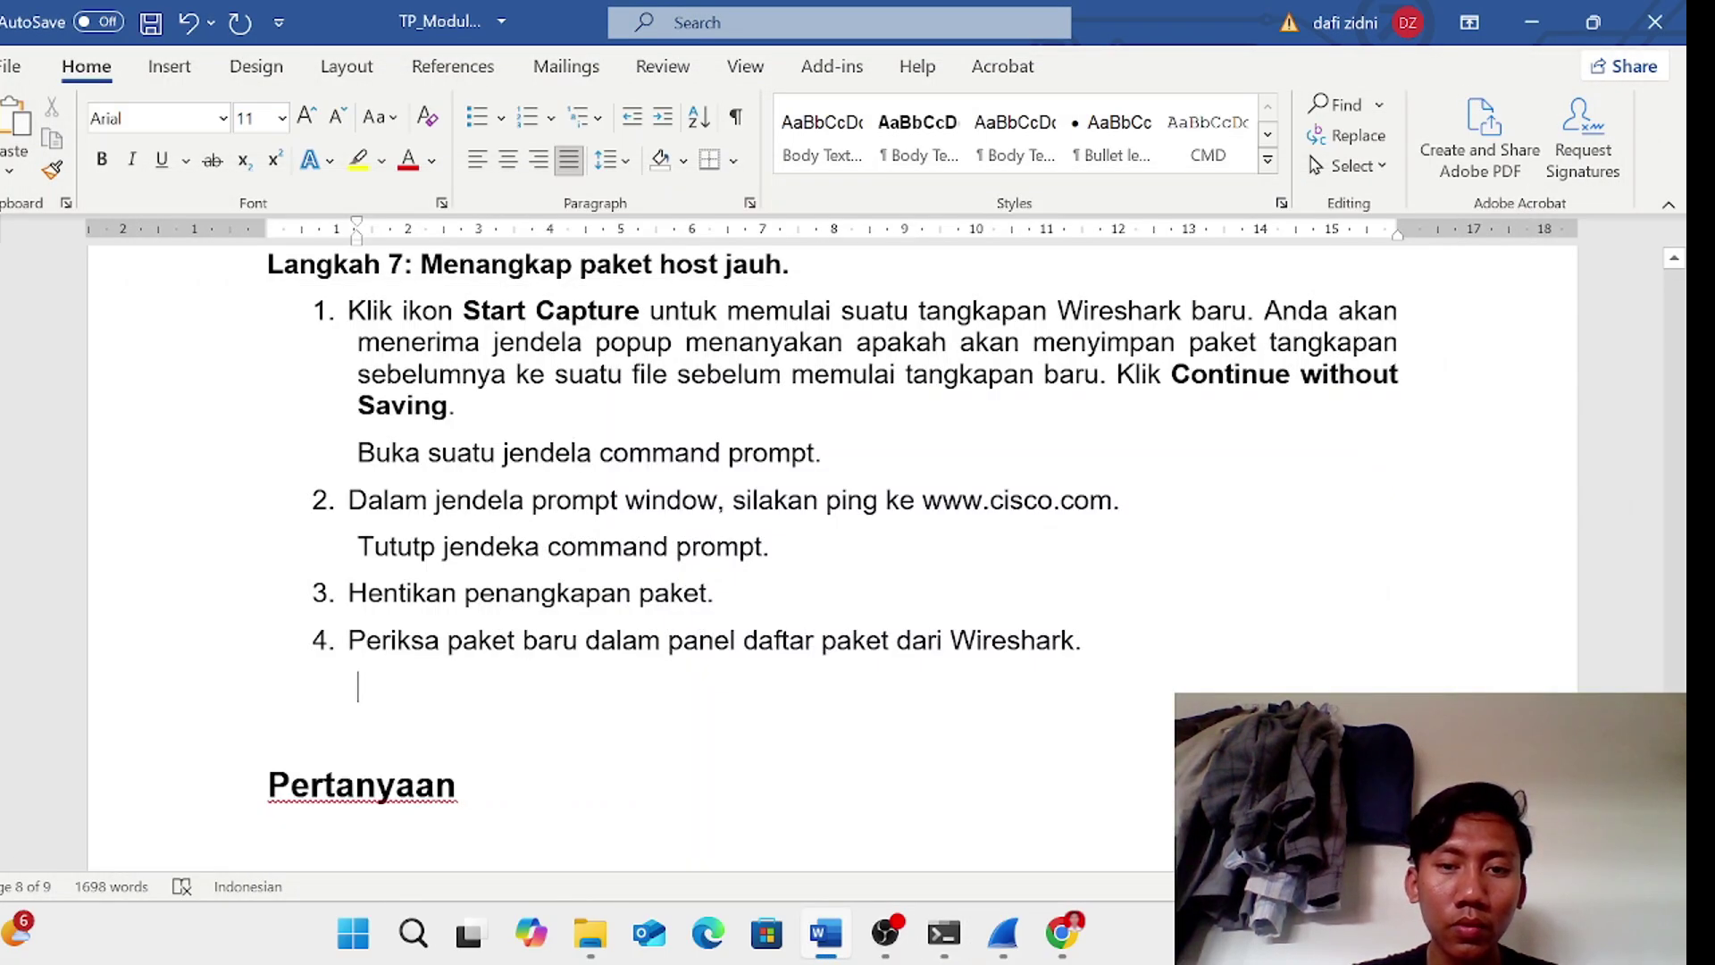
drag(915, 502, 1134, 504)
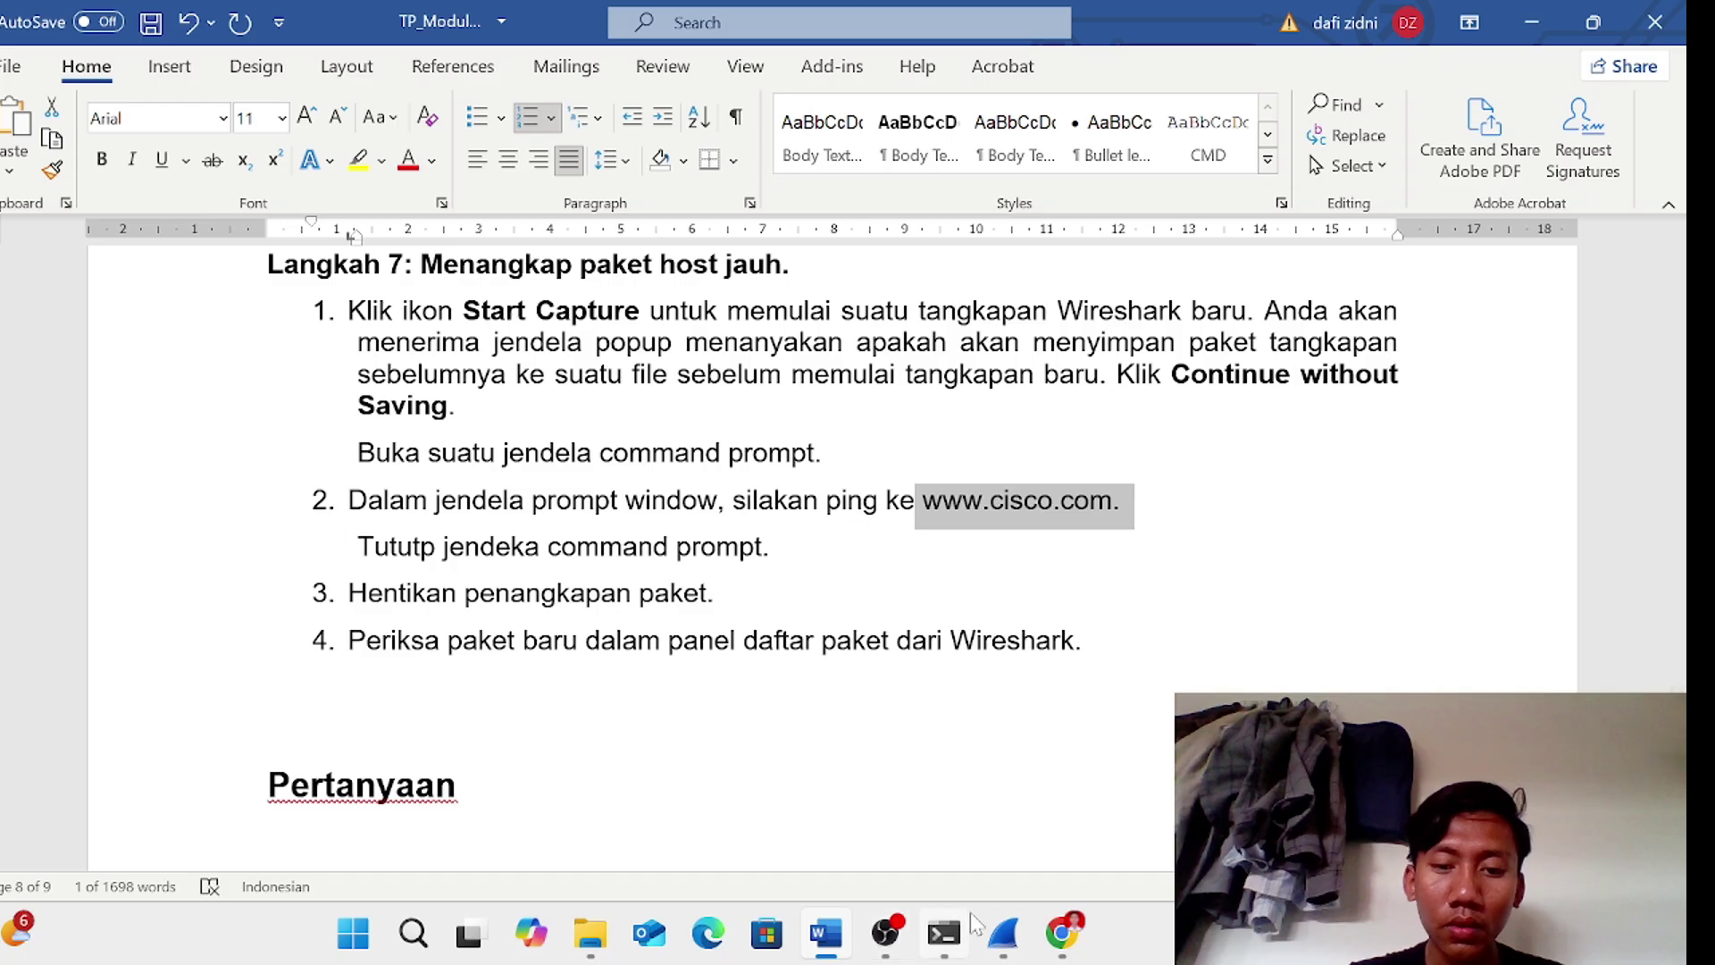
click(1003, 933)
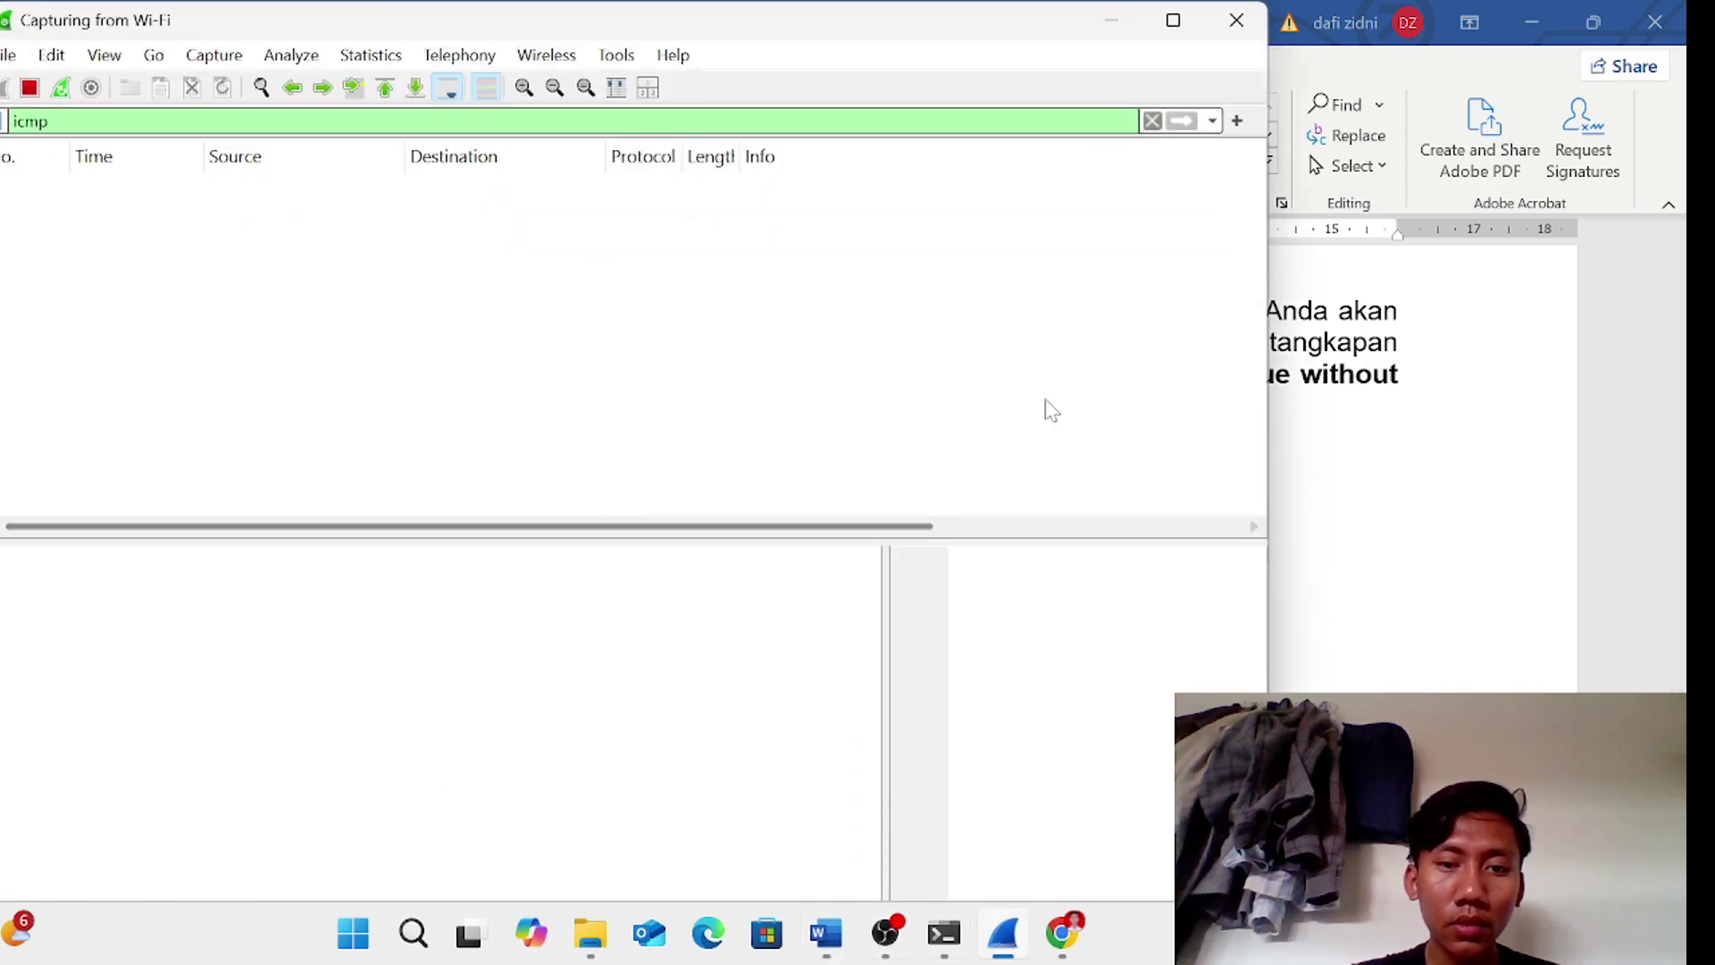
click(1111, 21)
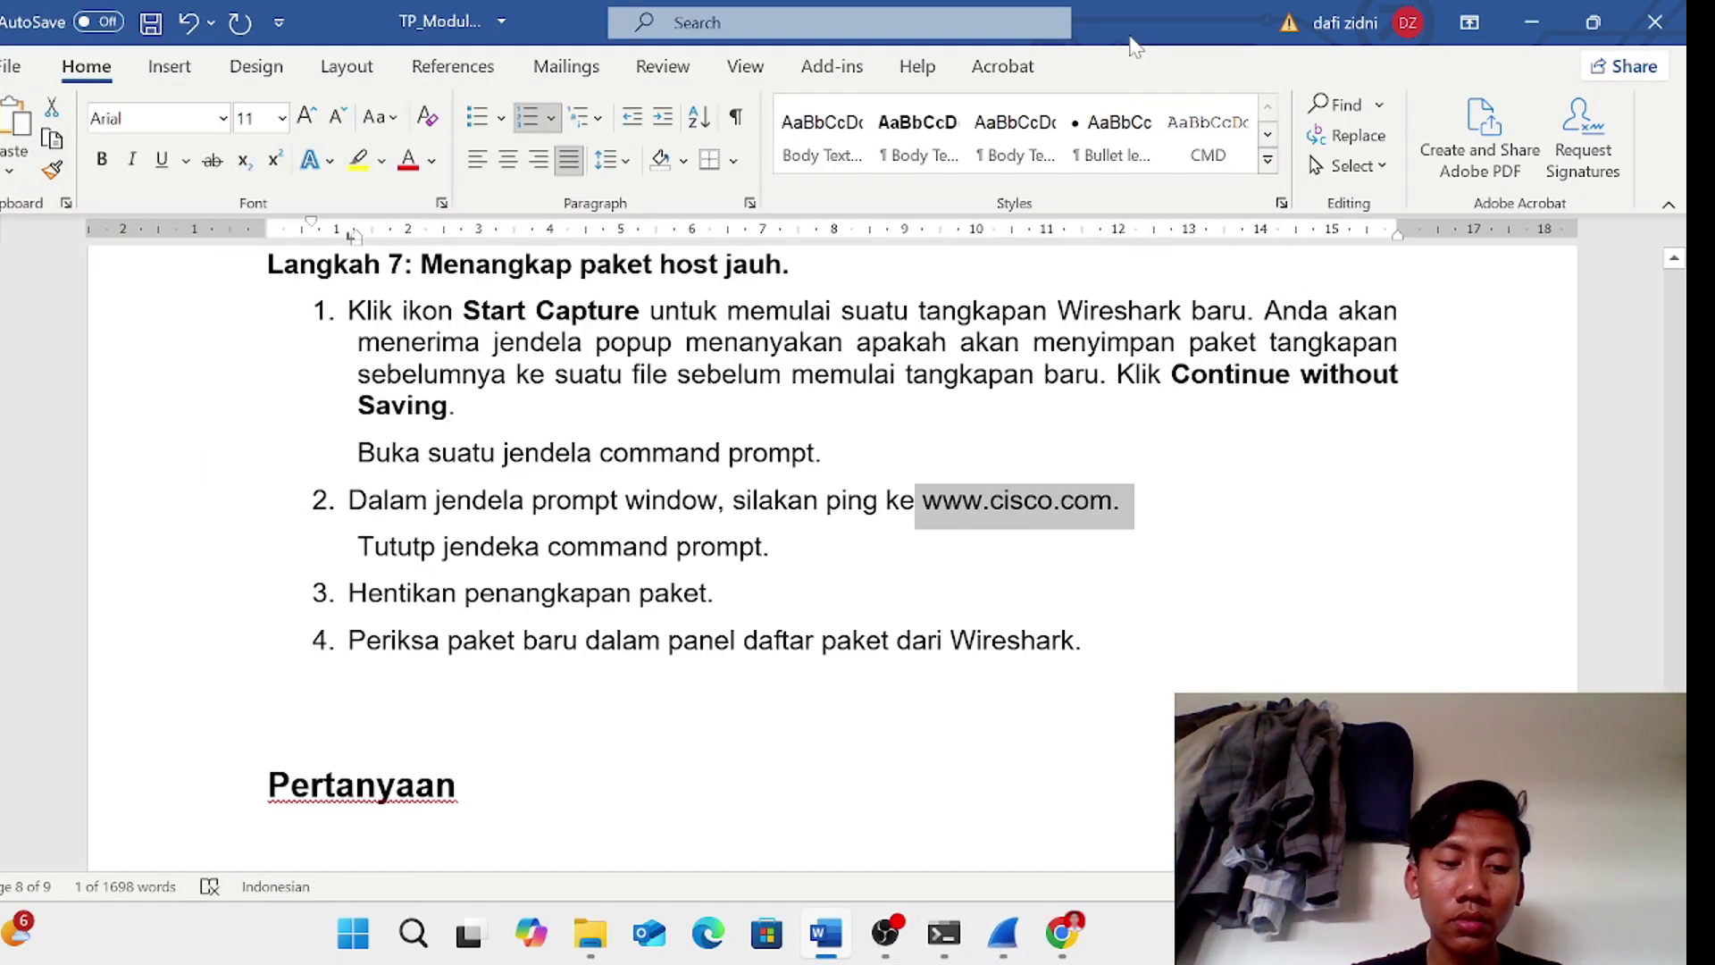
key(alt+Tab)
click(1111, 22)
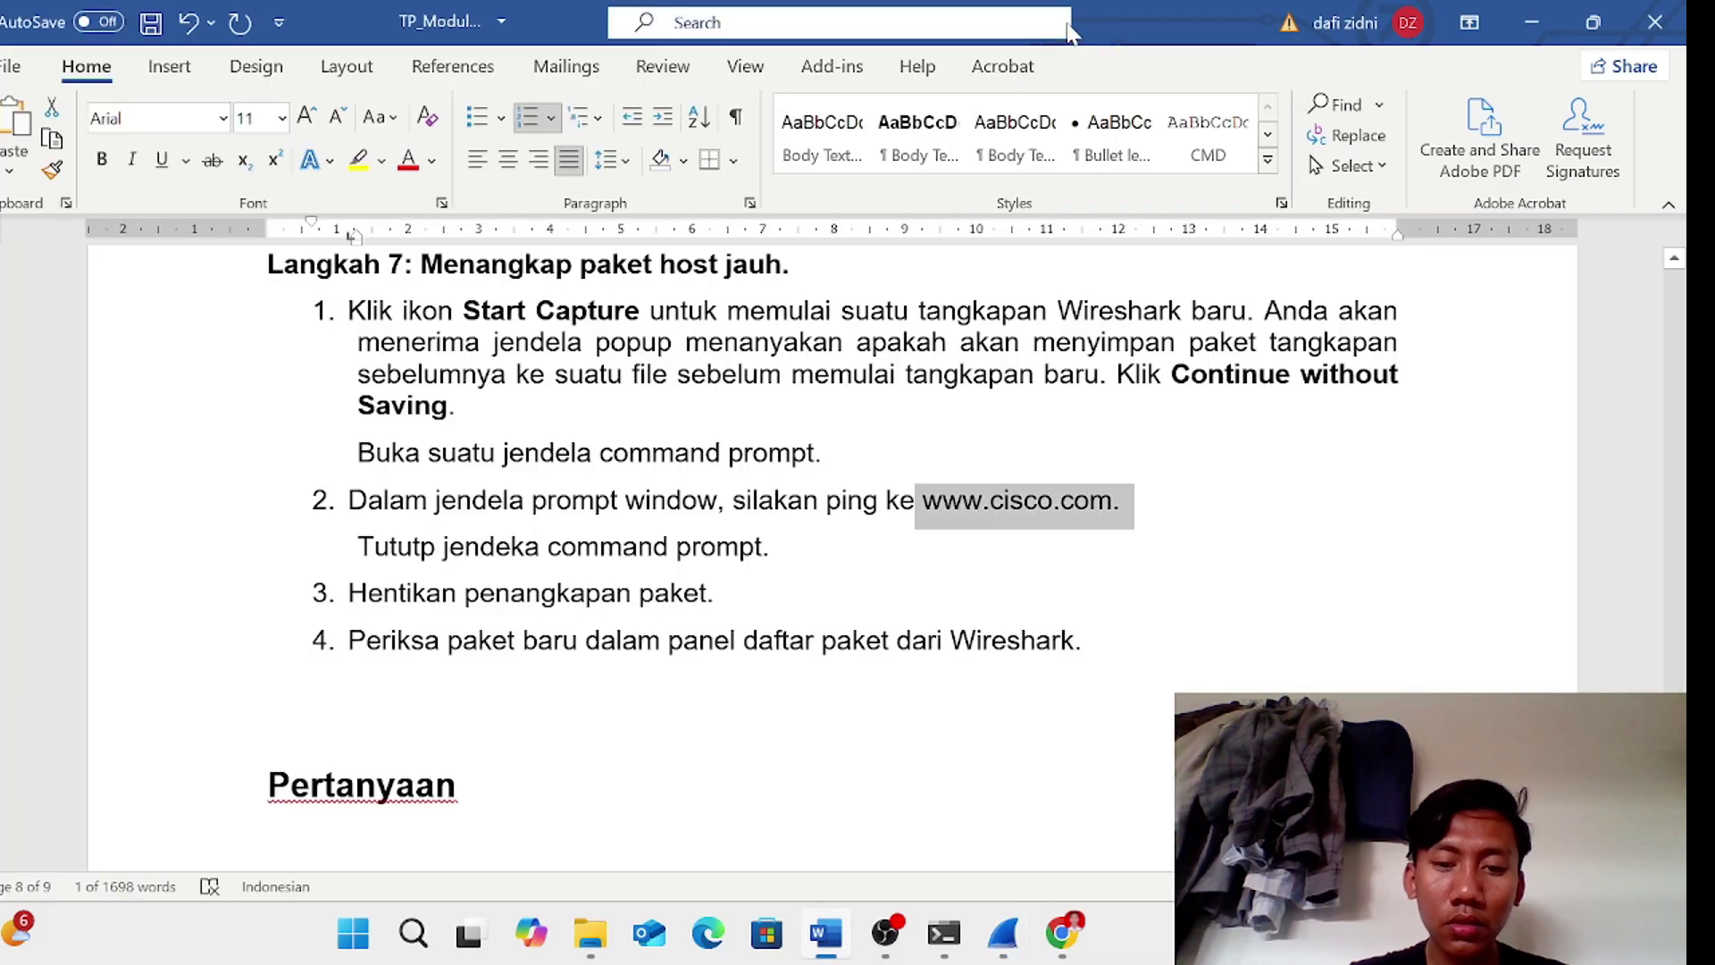
mouse_move(949, 947)
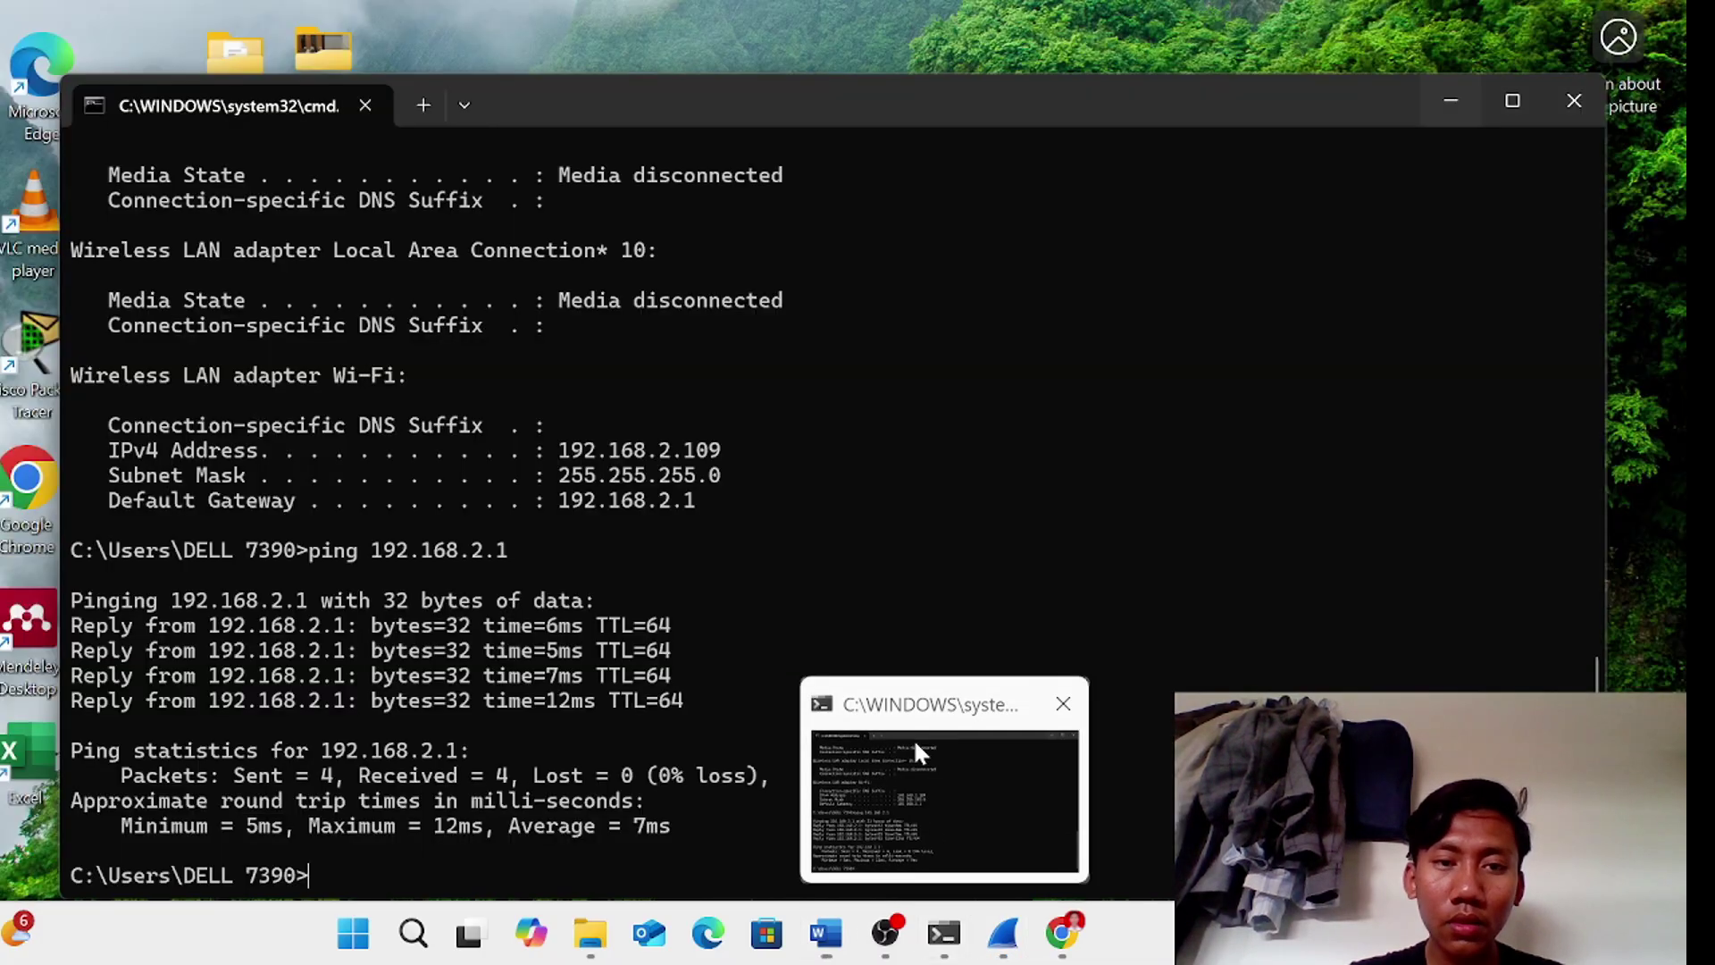
click(913, 738)
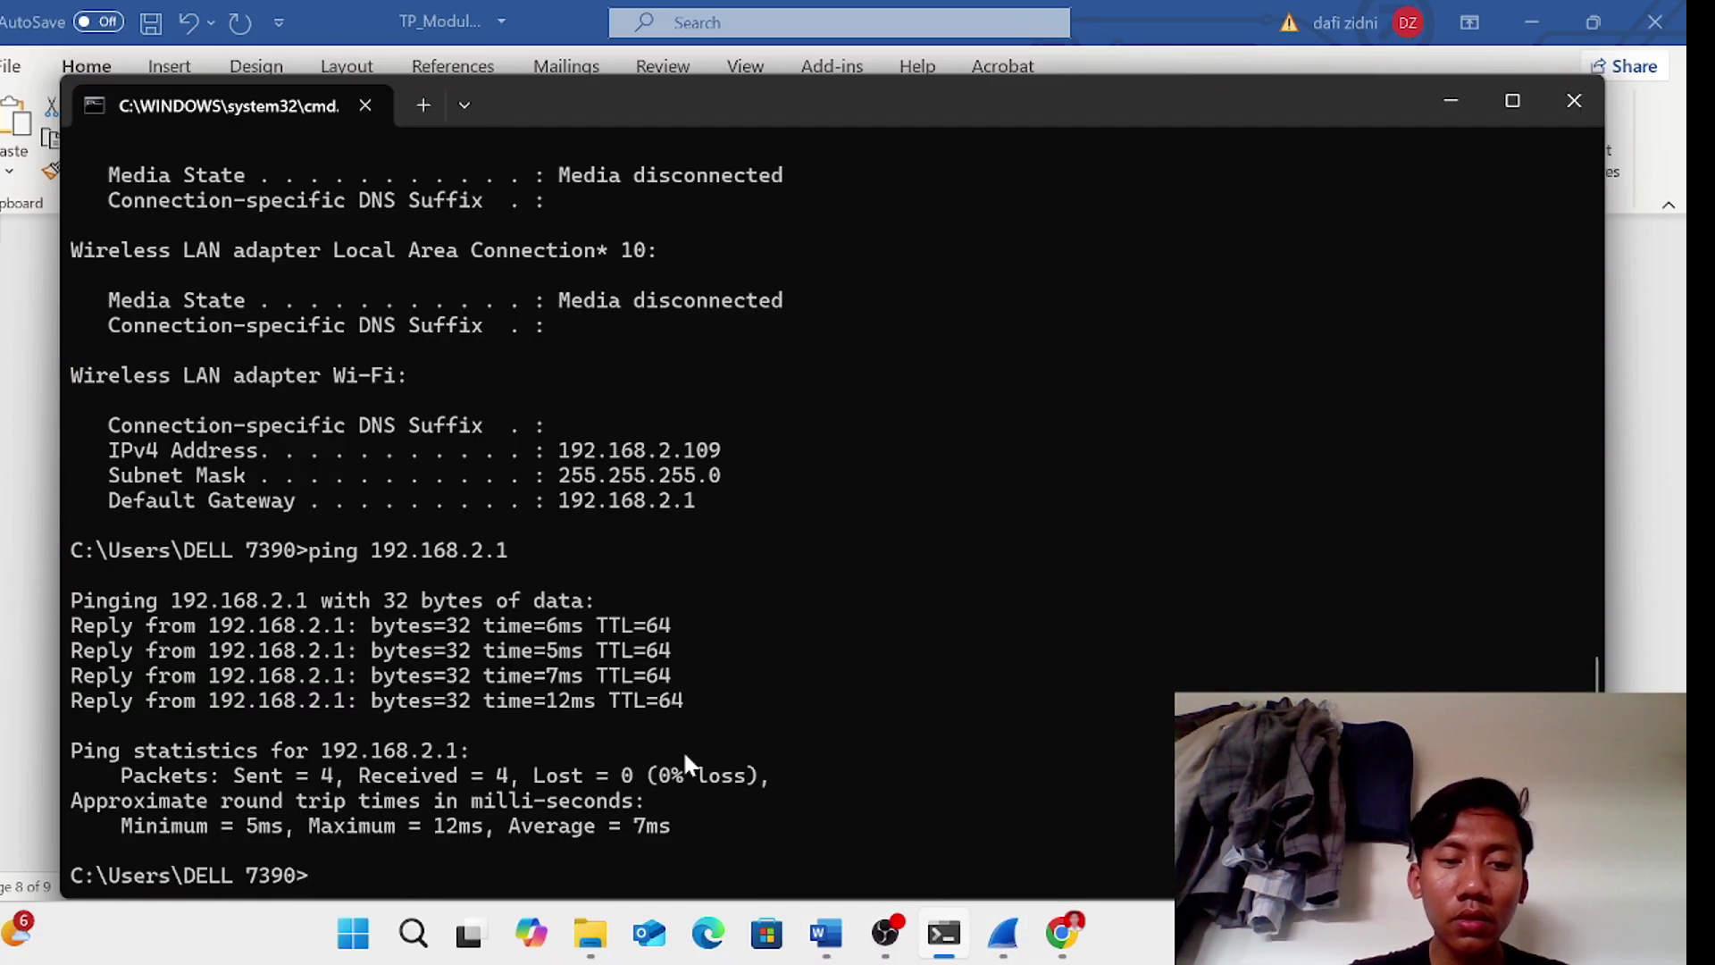
text(pi)
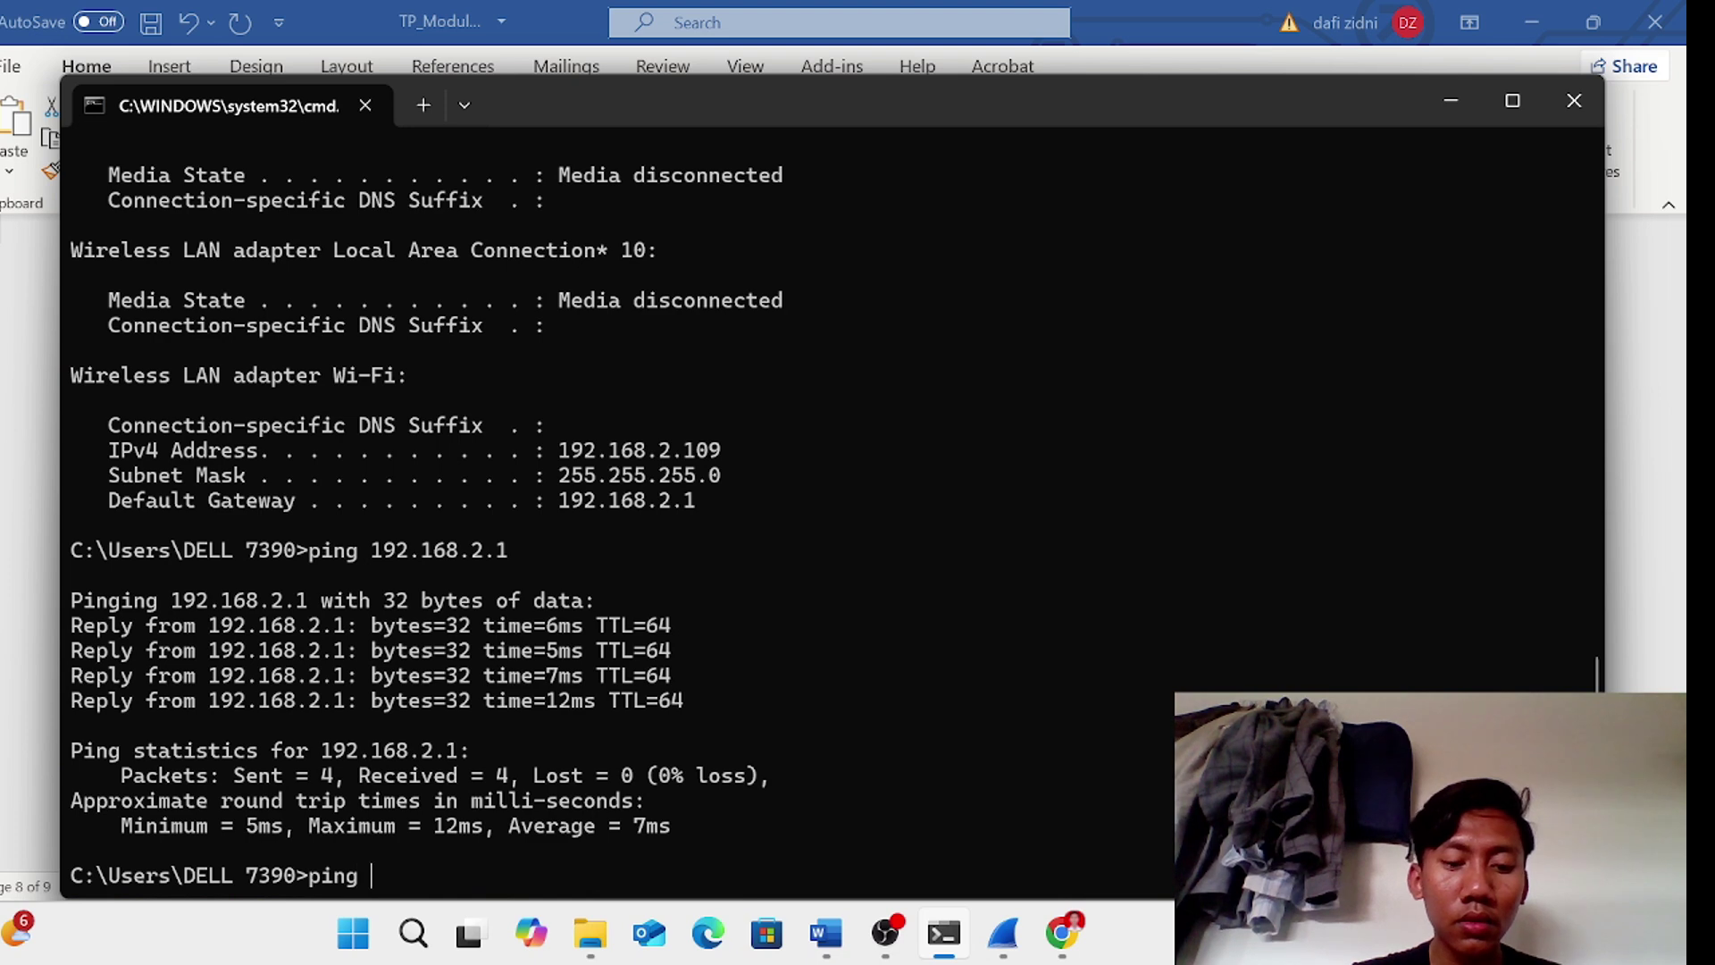
text(ng)
text(www.cisco.com.)
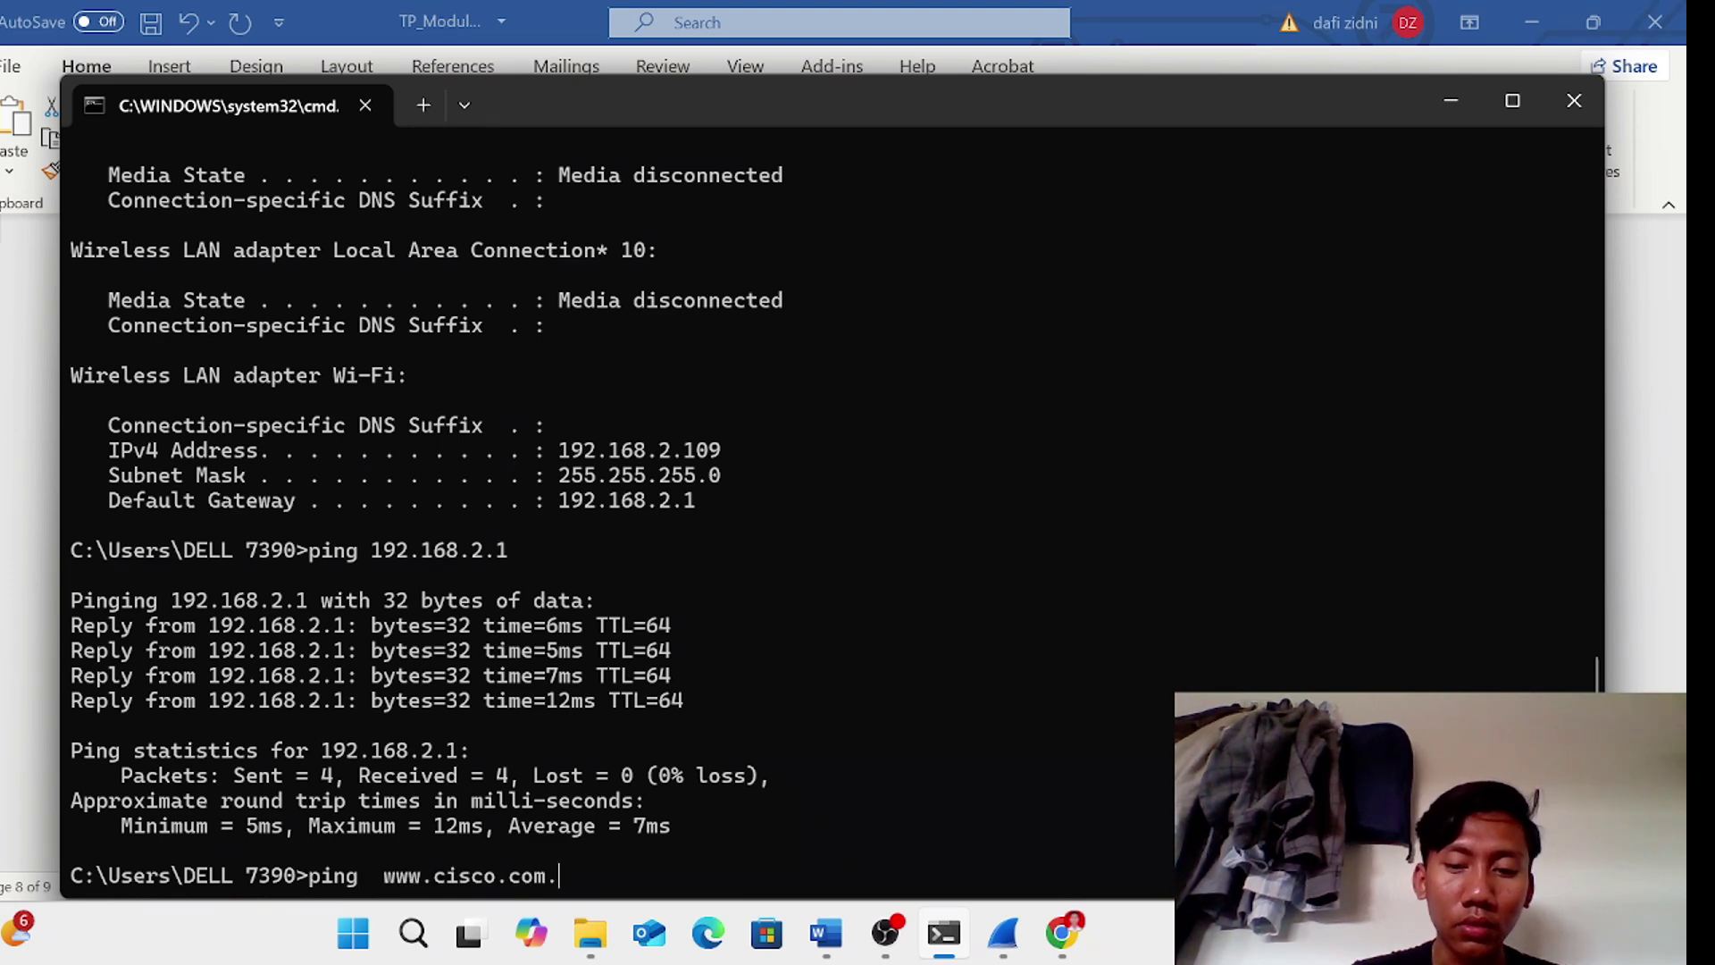
key(Return)
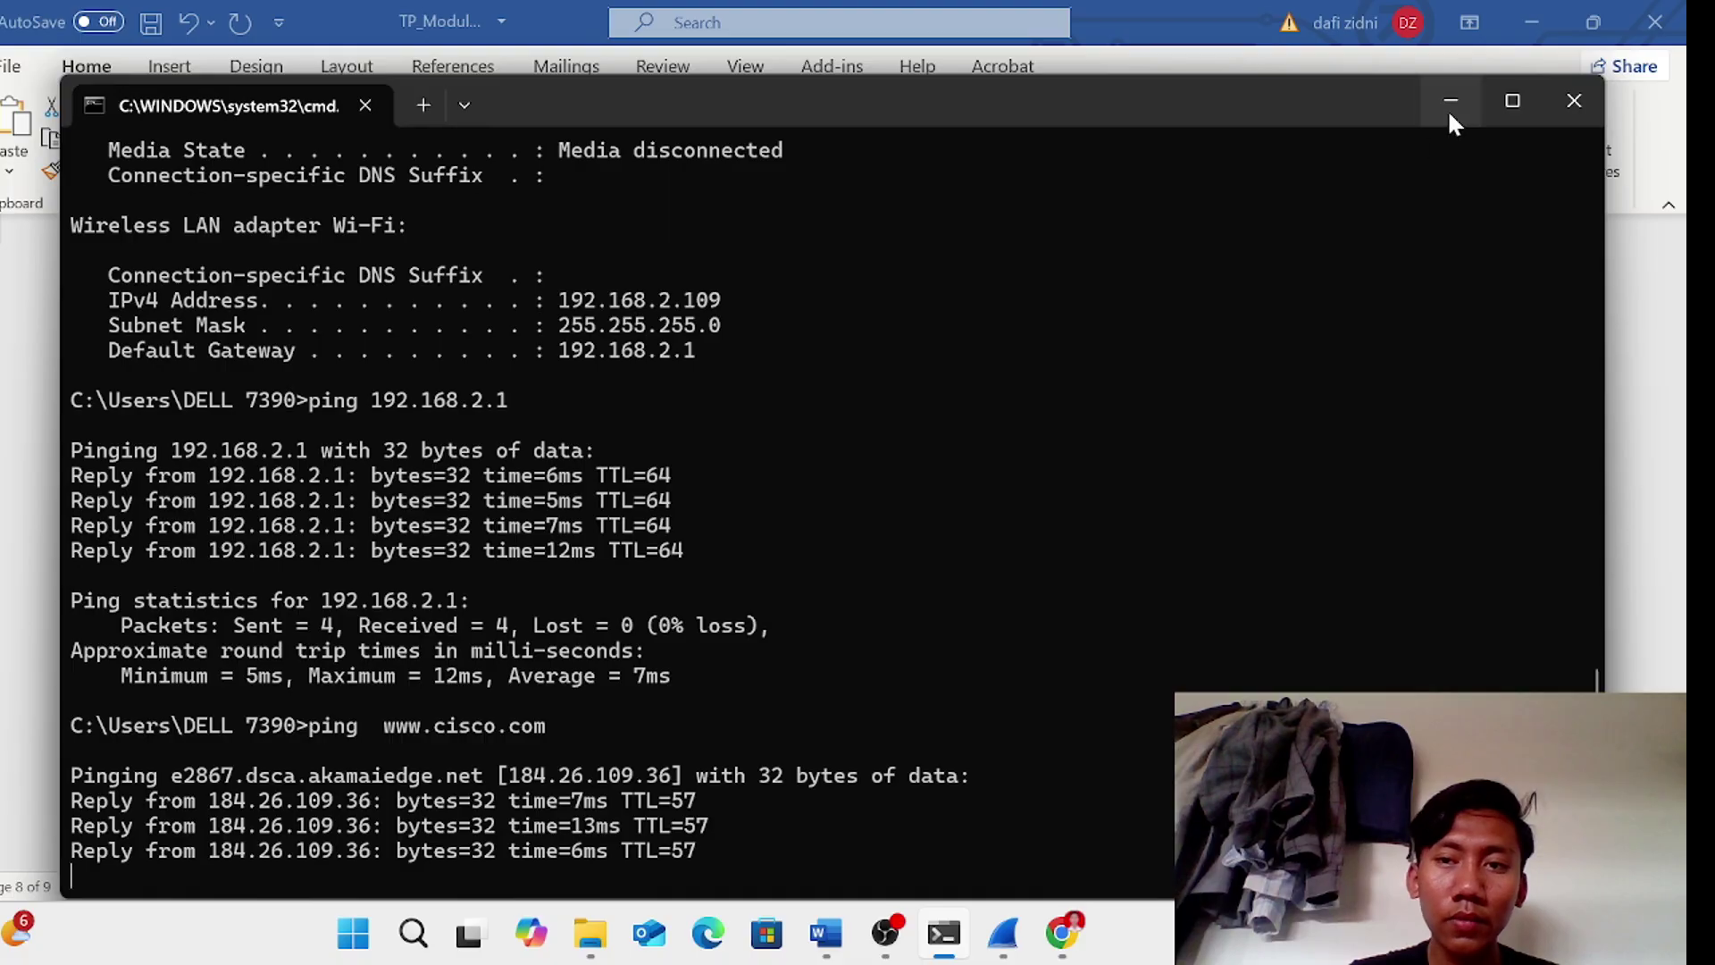
click(1449, 114)
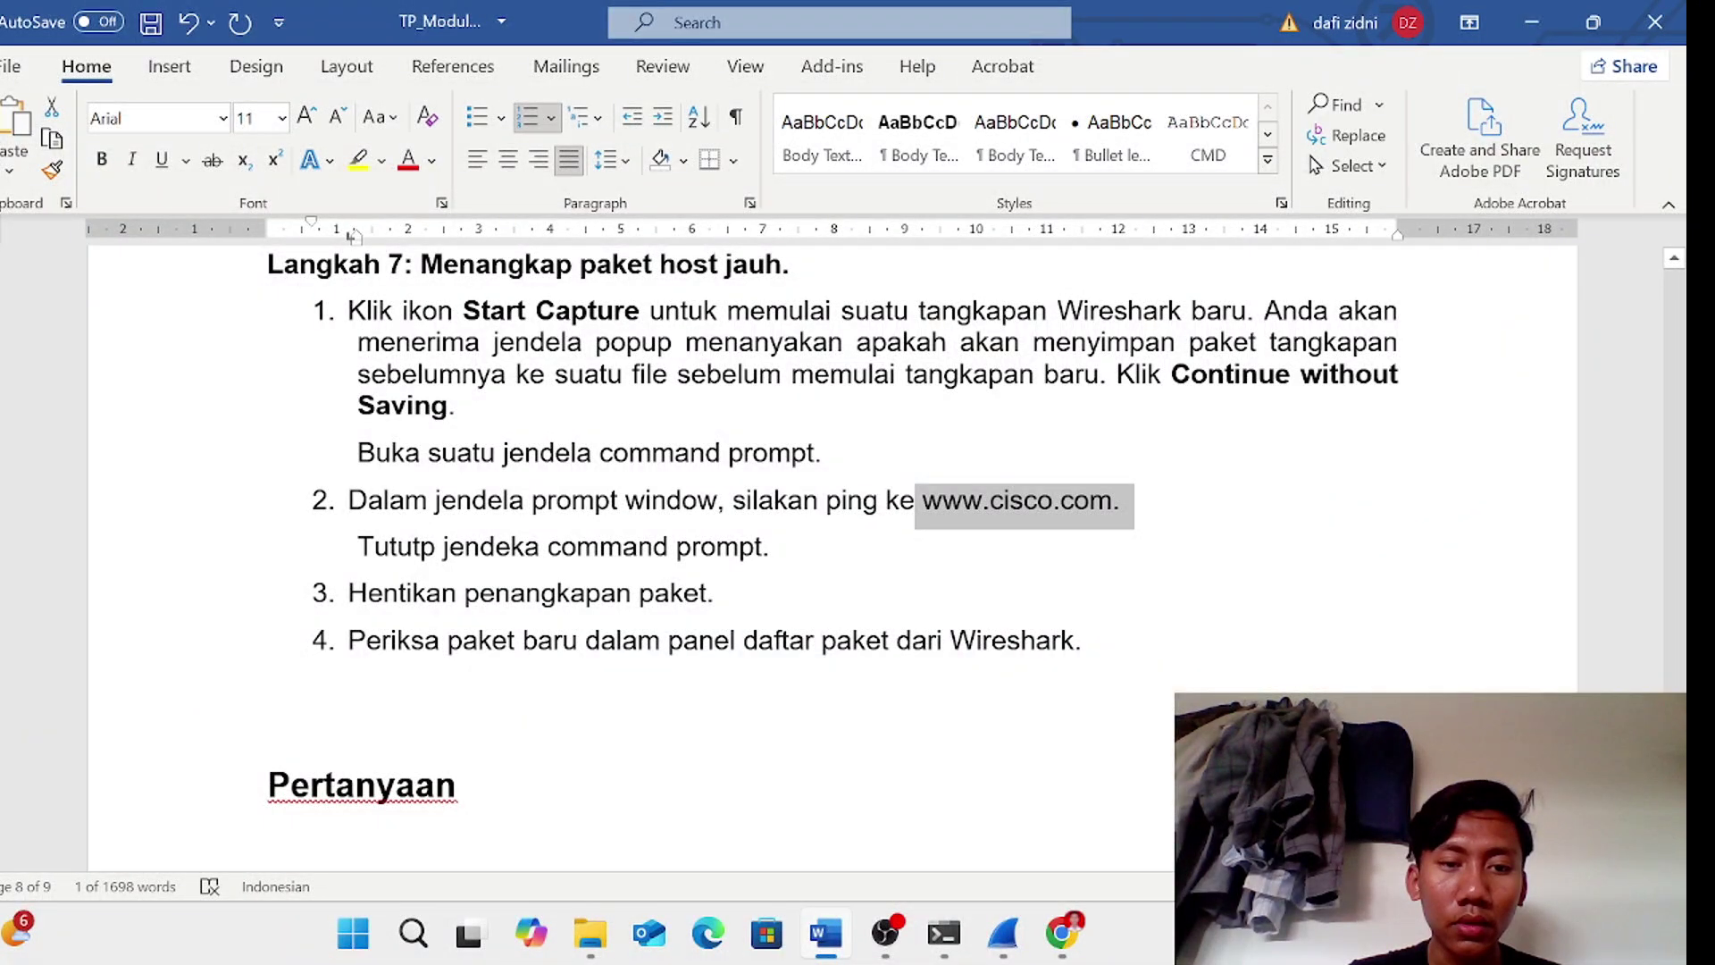
- In Word, read the Pertanyaan questions about the source and destination addresses of the first echo request frame
scroll(353, 234, down, 1)
scroll(353, 234, down, 1)
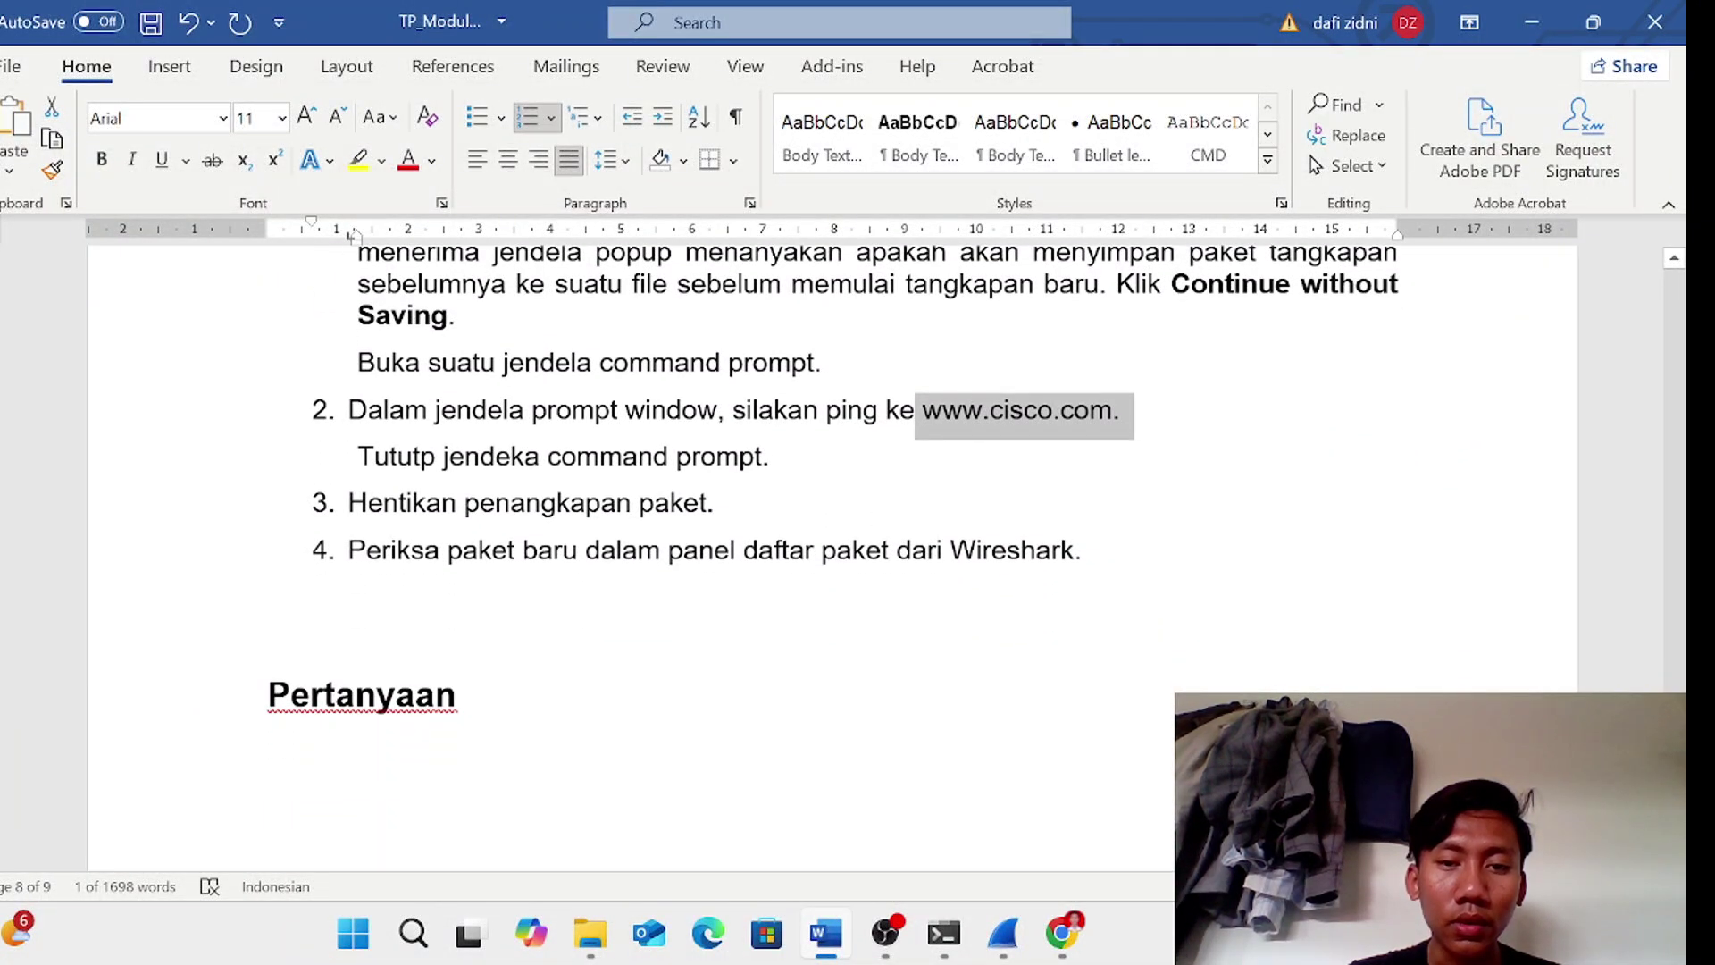
click(357, 641)
scroll(357, 641, down, 4)
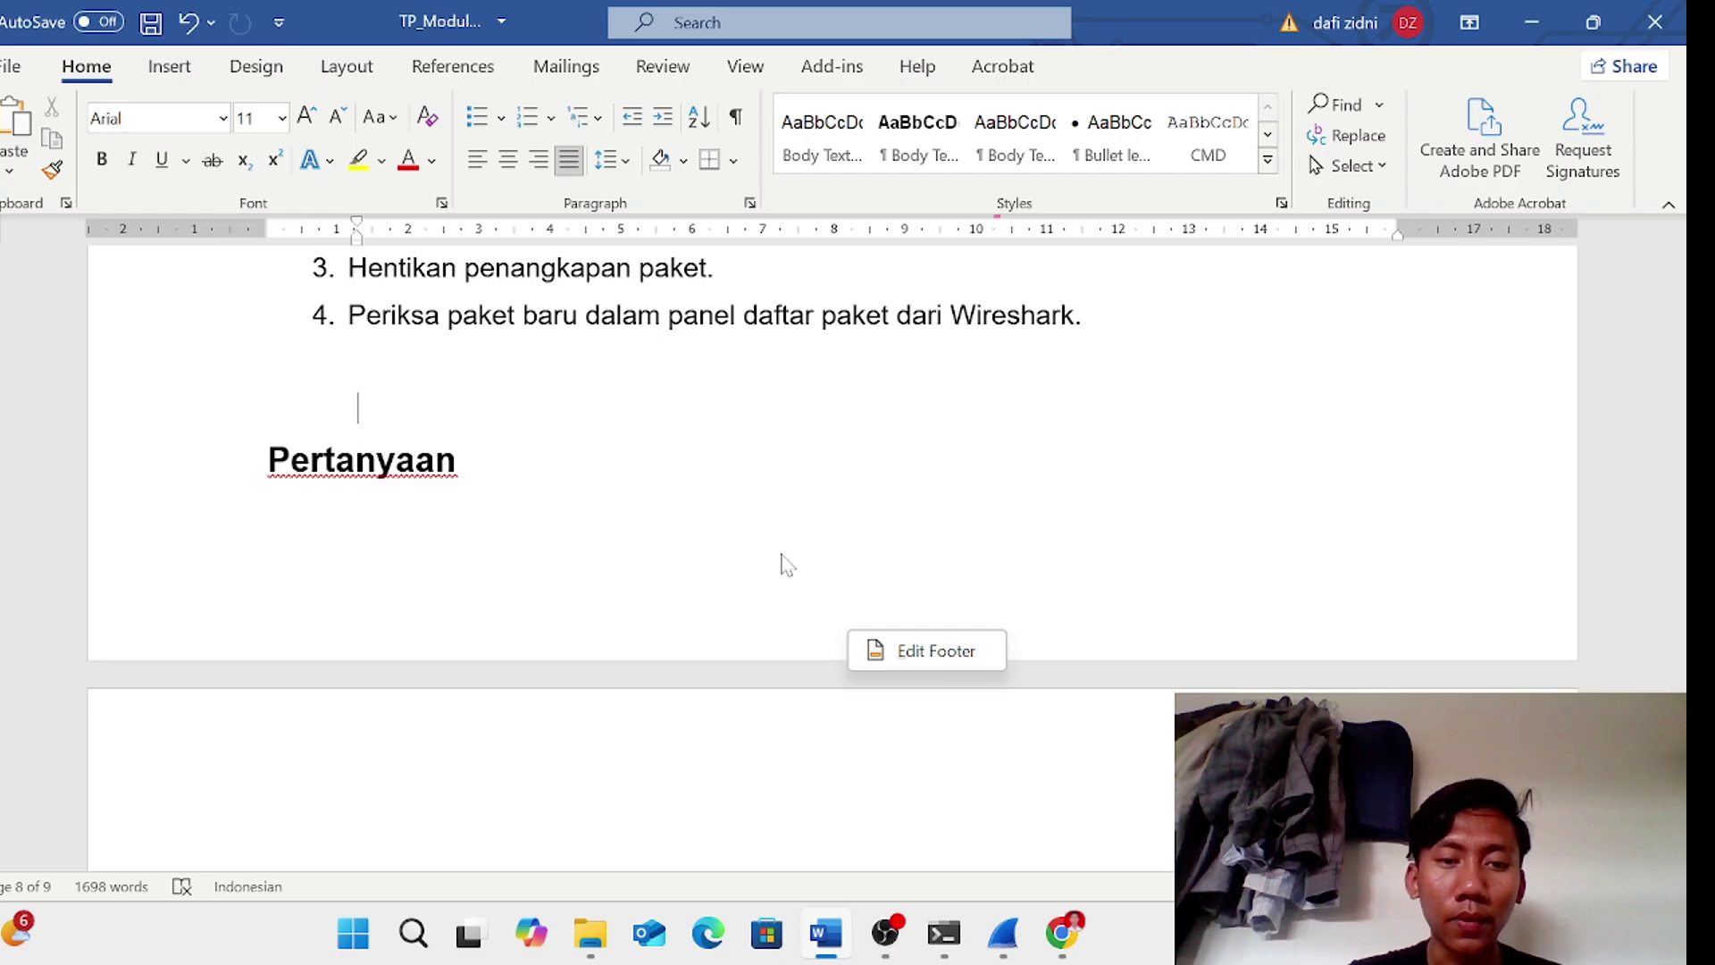
click(793, 467)
scroll(795, 348, down, 4)
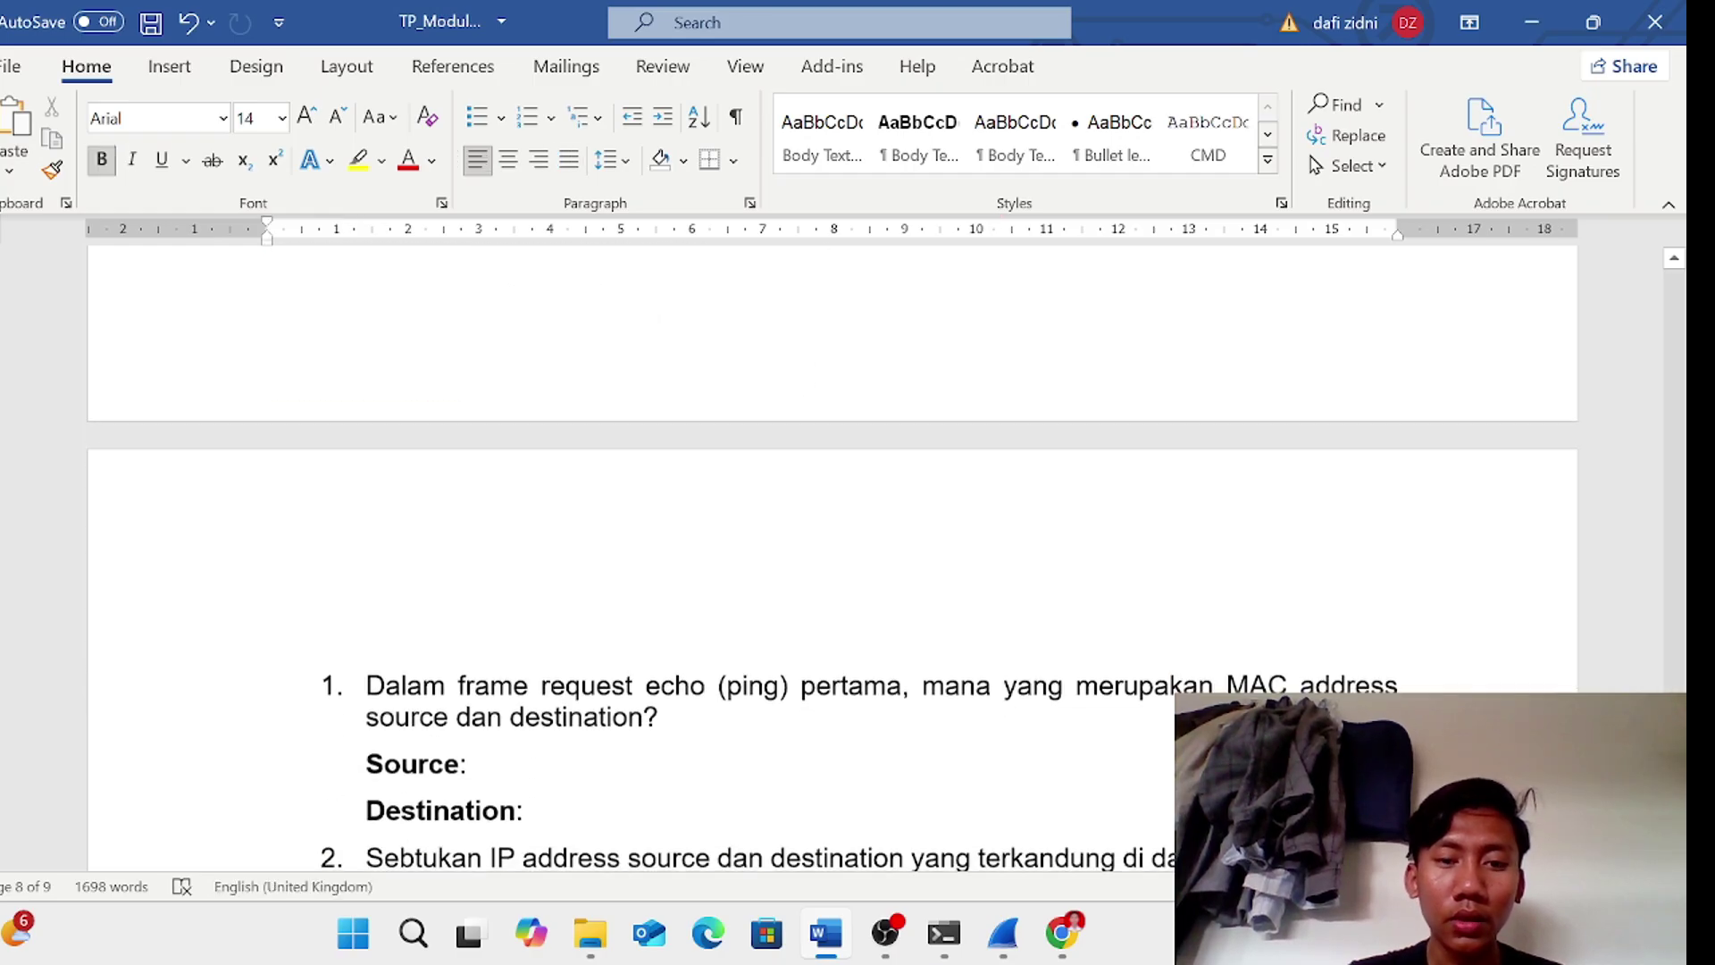
scroll(777, 124, down, 1)
scroll(1397, 417, down, 3)
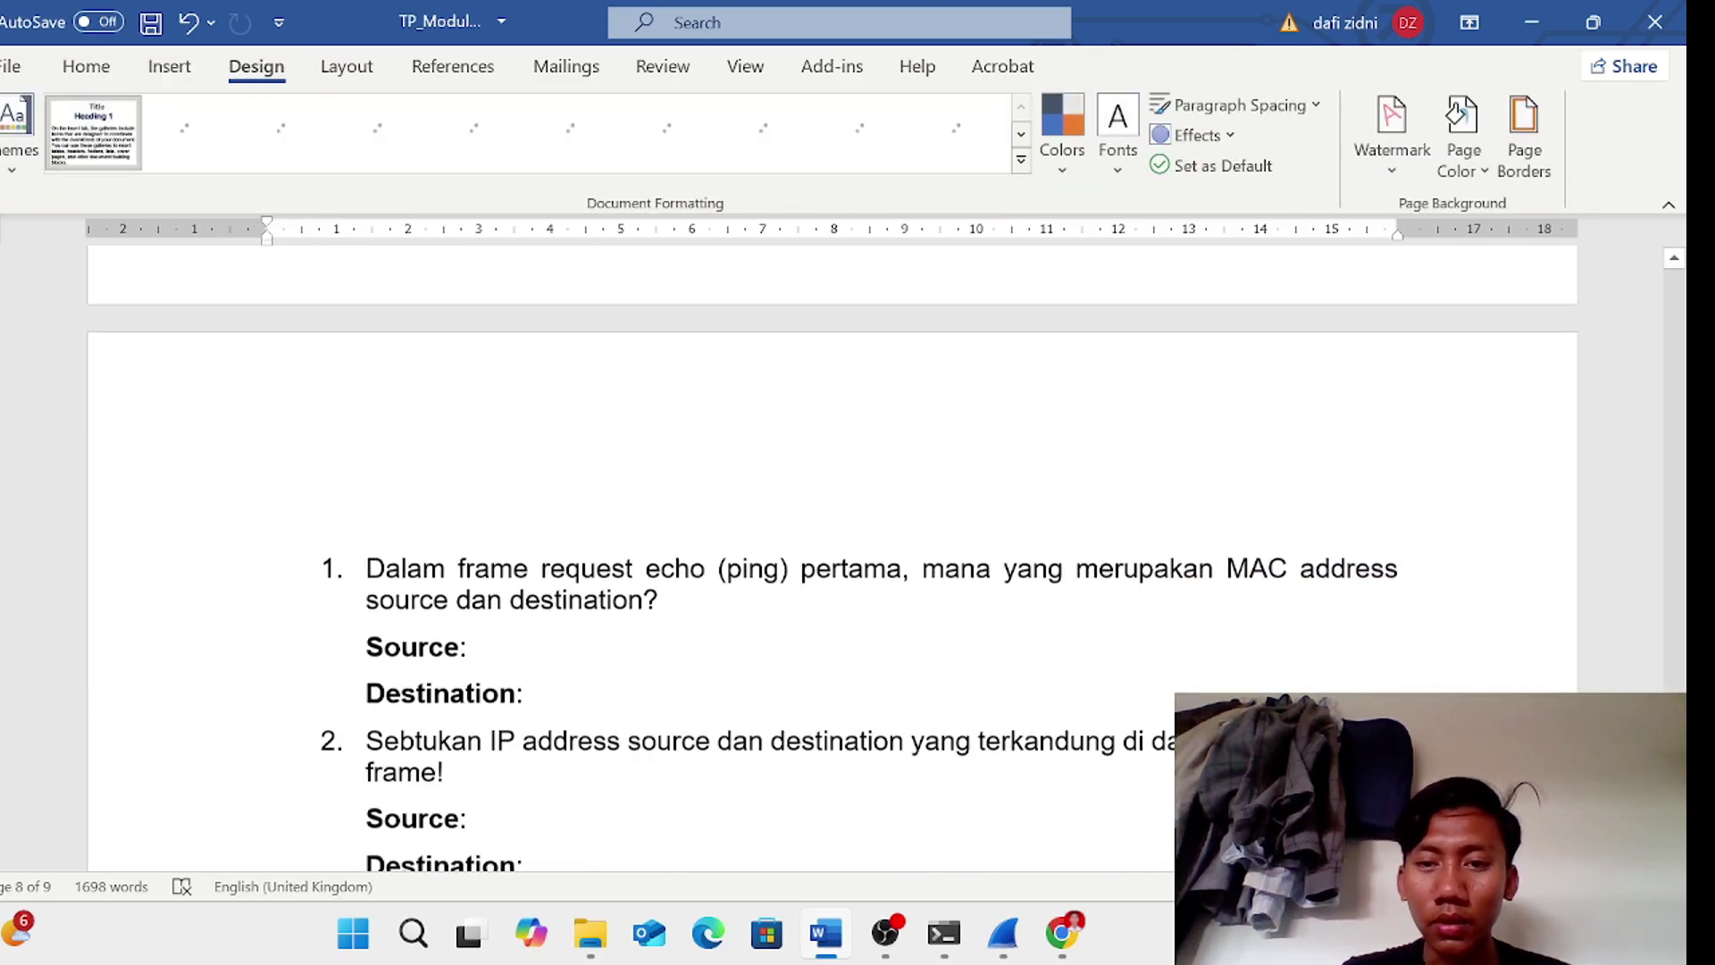
scroll(831, 665, down, 2)
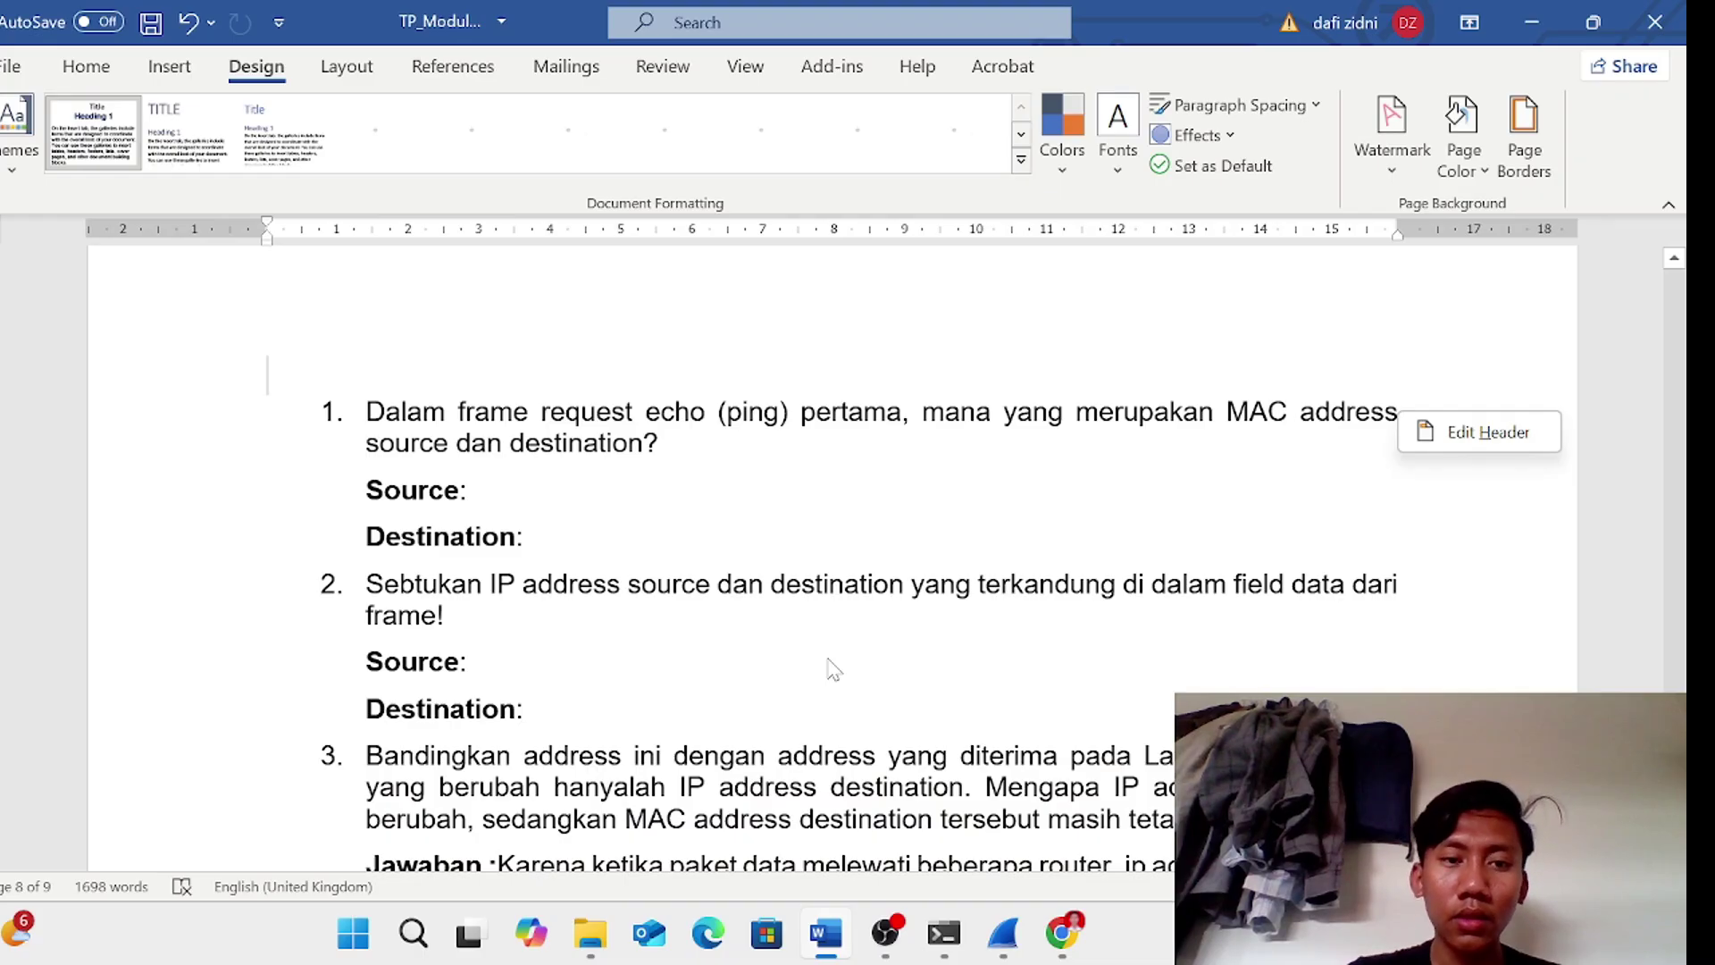
scroll(830, 668, down, 1)
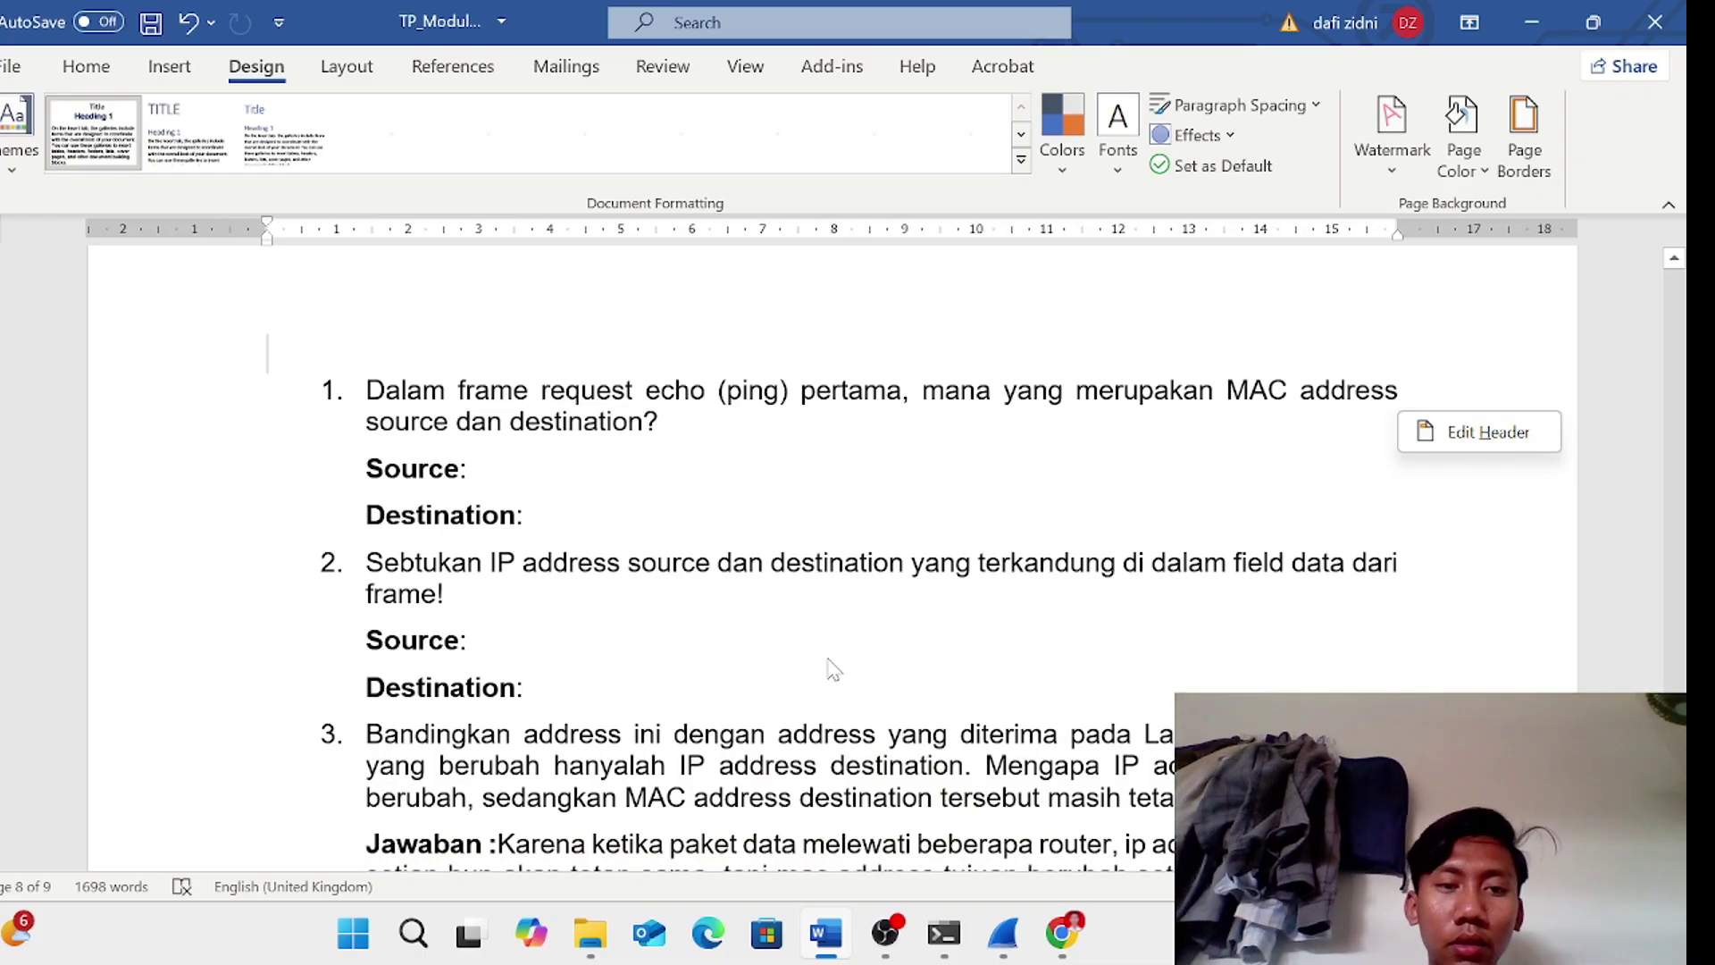
scroll(831, 666, up, 2)
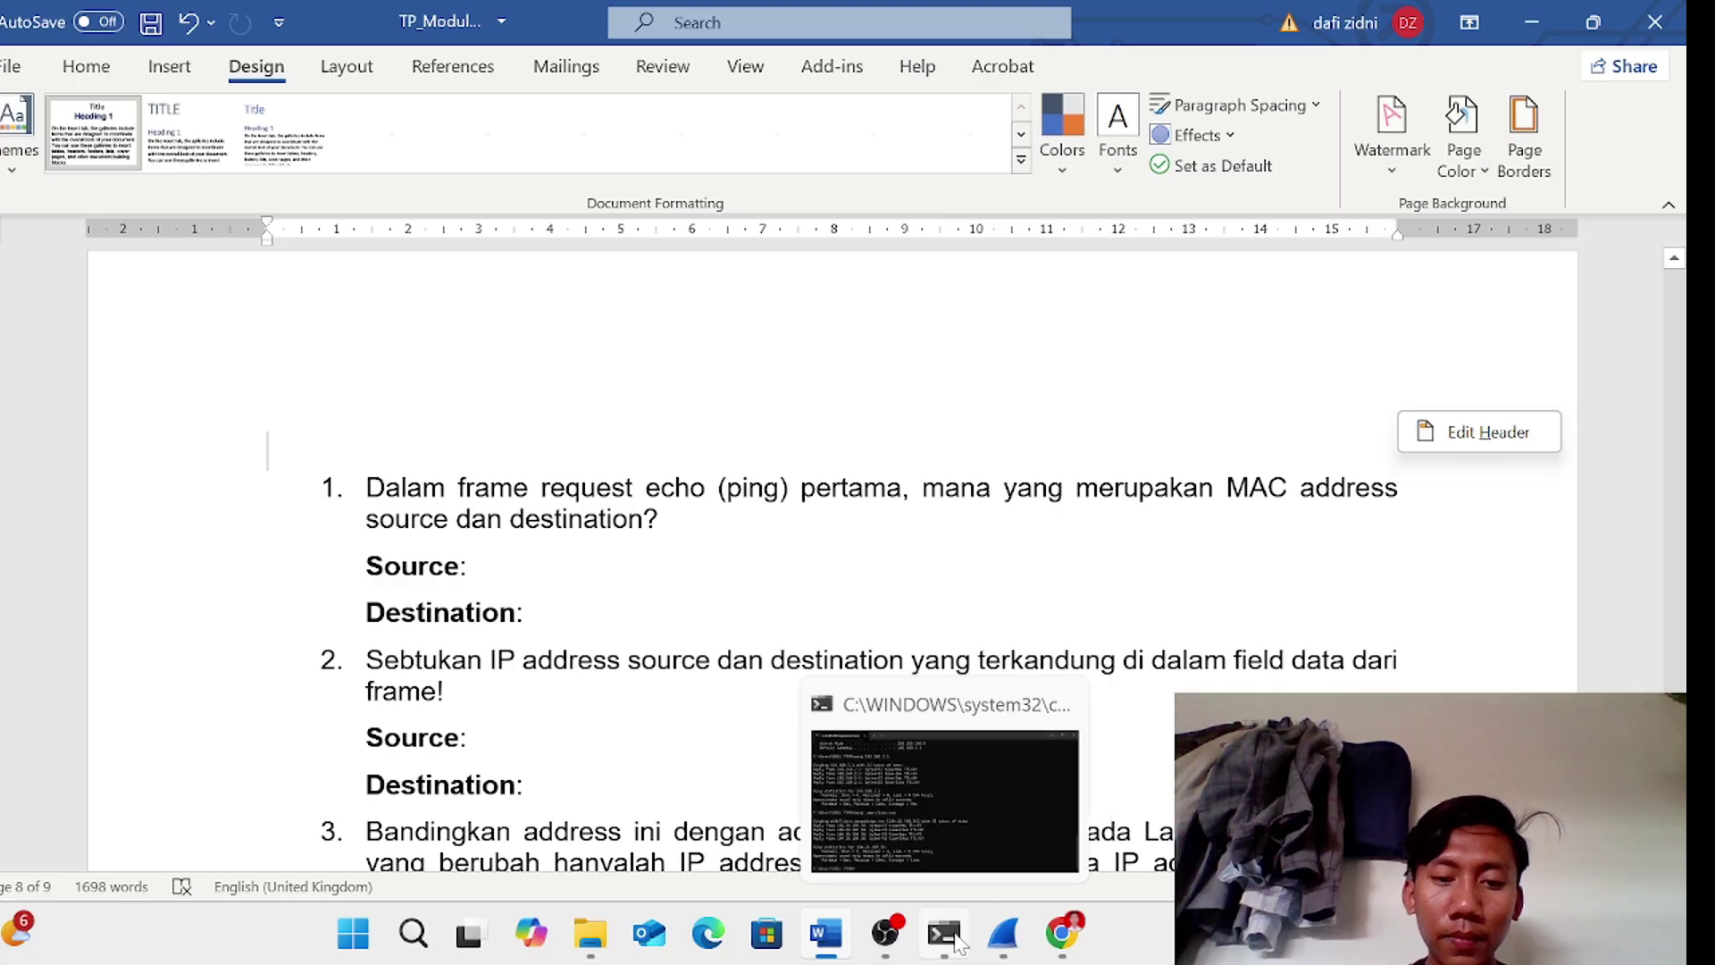
- Look up the first echo request's source address in Wireshark and enter 192.168.2.109 in Word as question 1's Source answer
click(1004, 934)
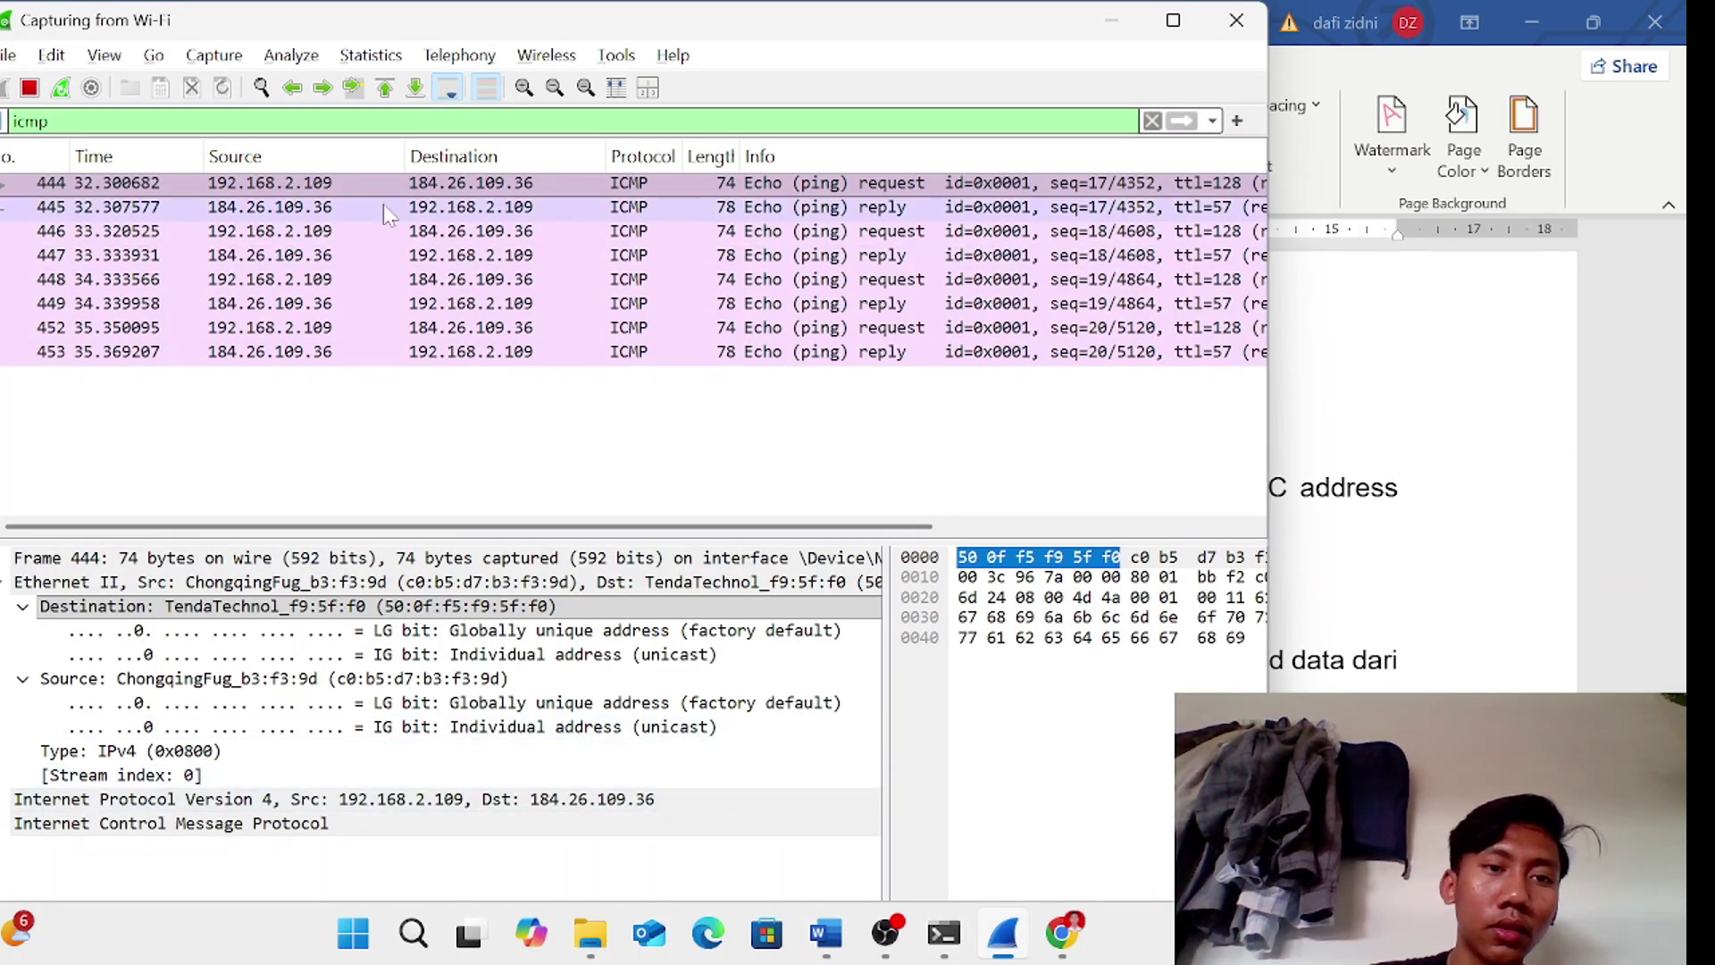
click(315, 190)
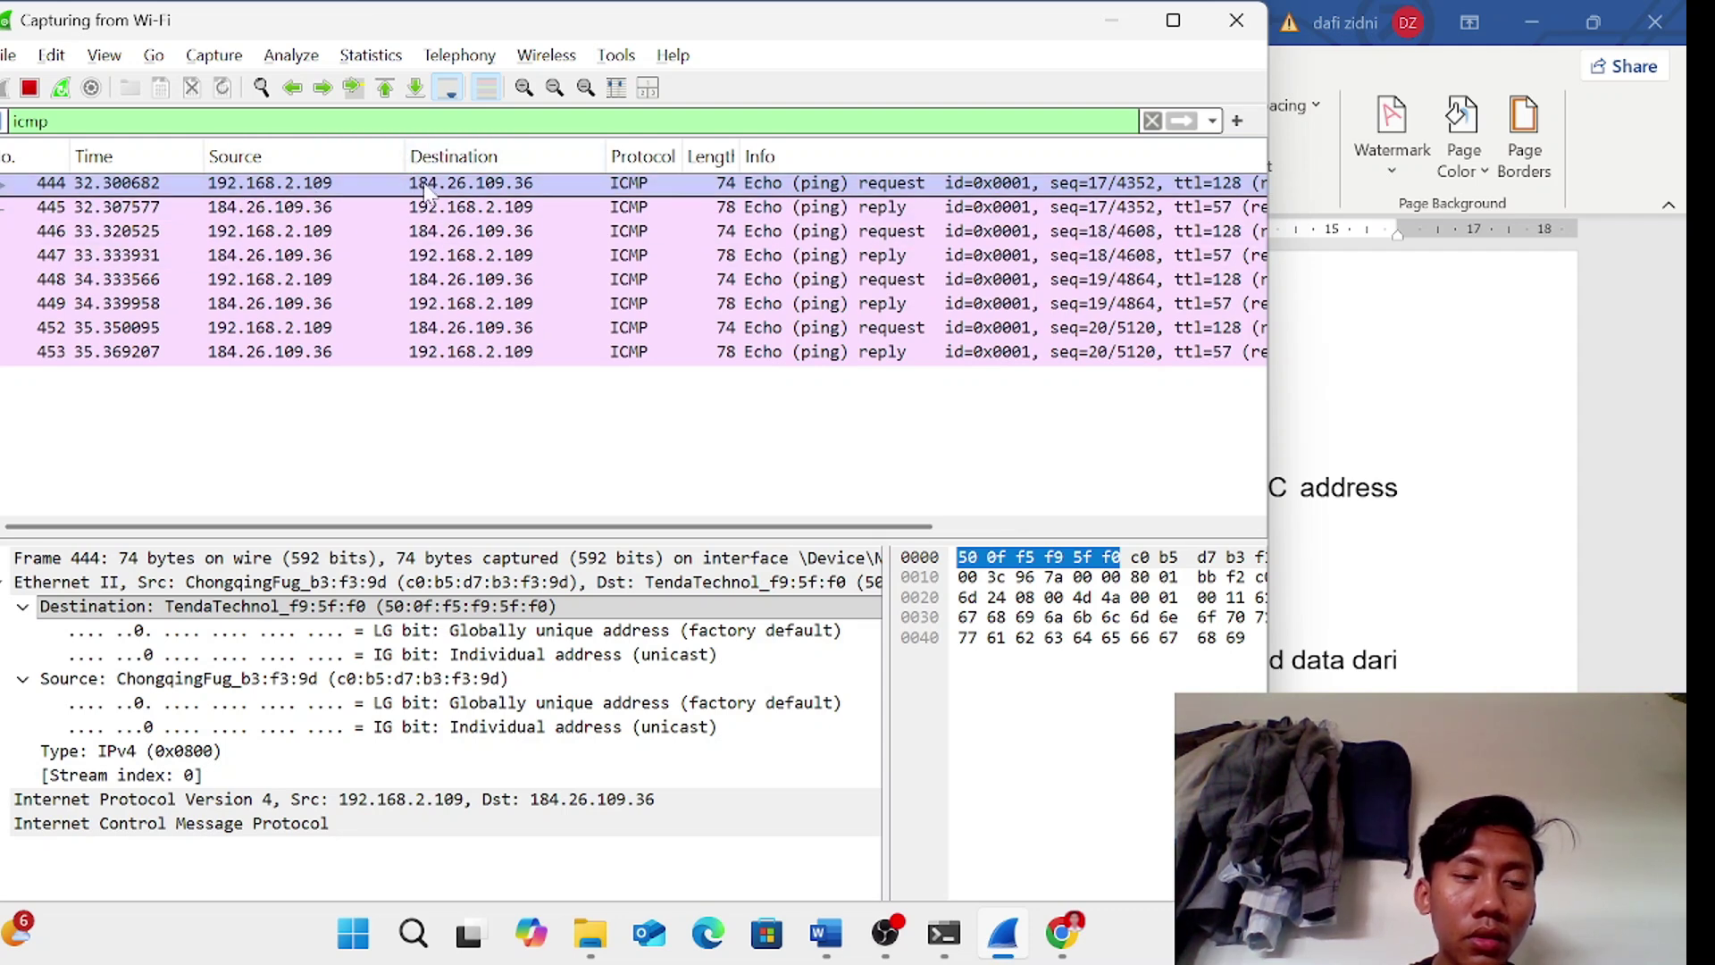
click(1110, 21)
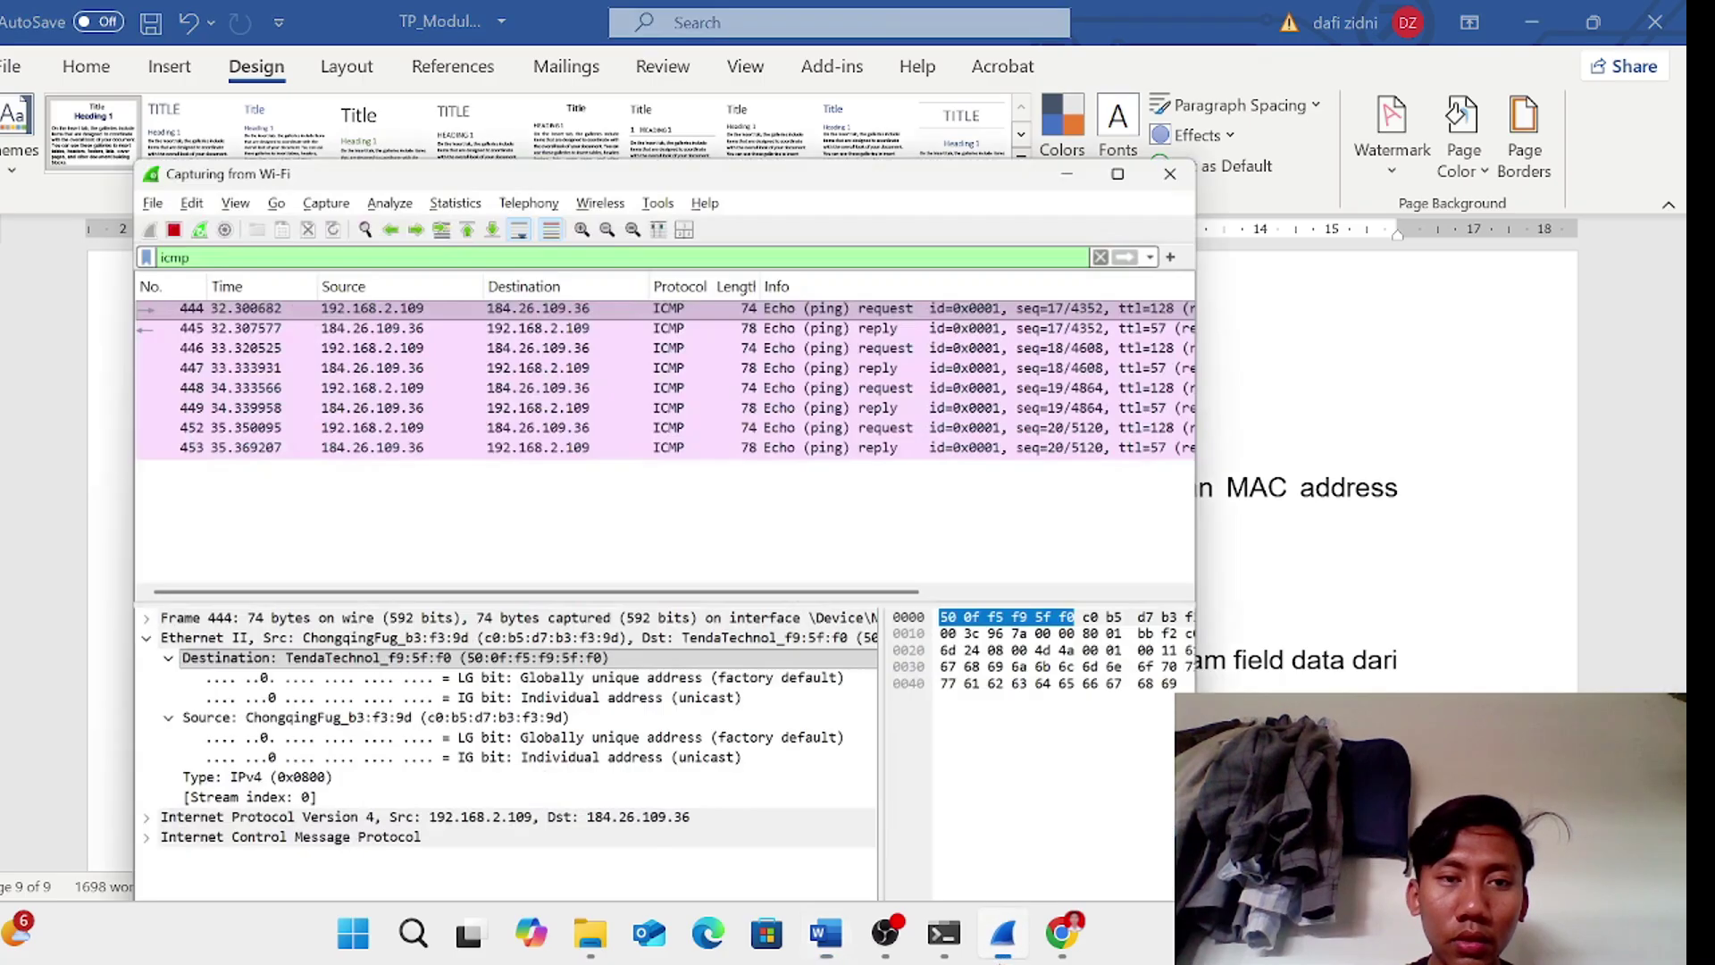
click(1003, 933)
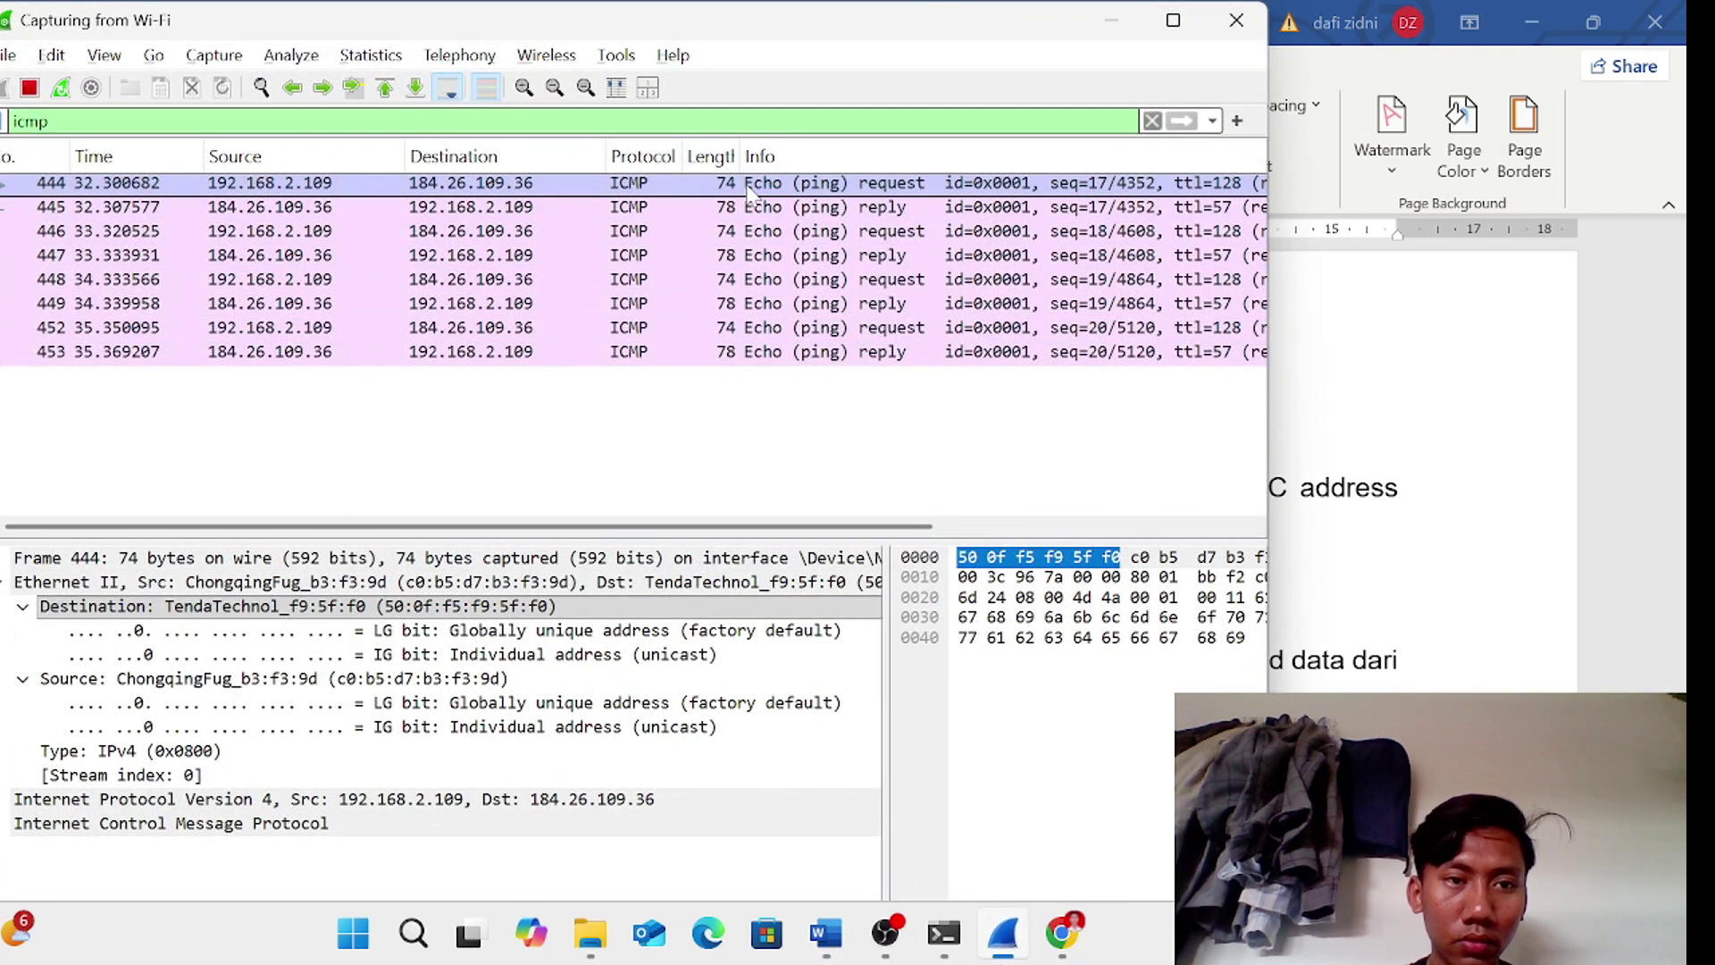
click(1117, 23)
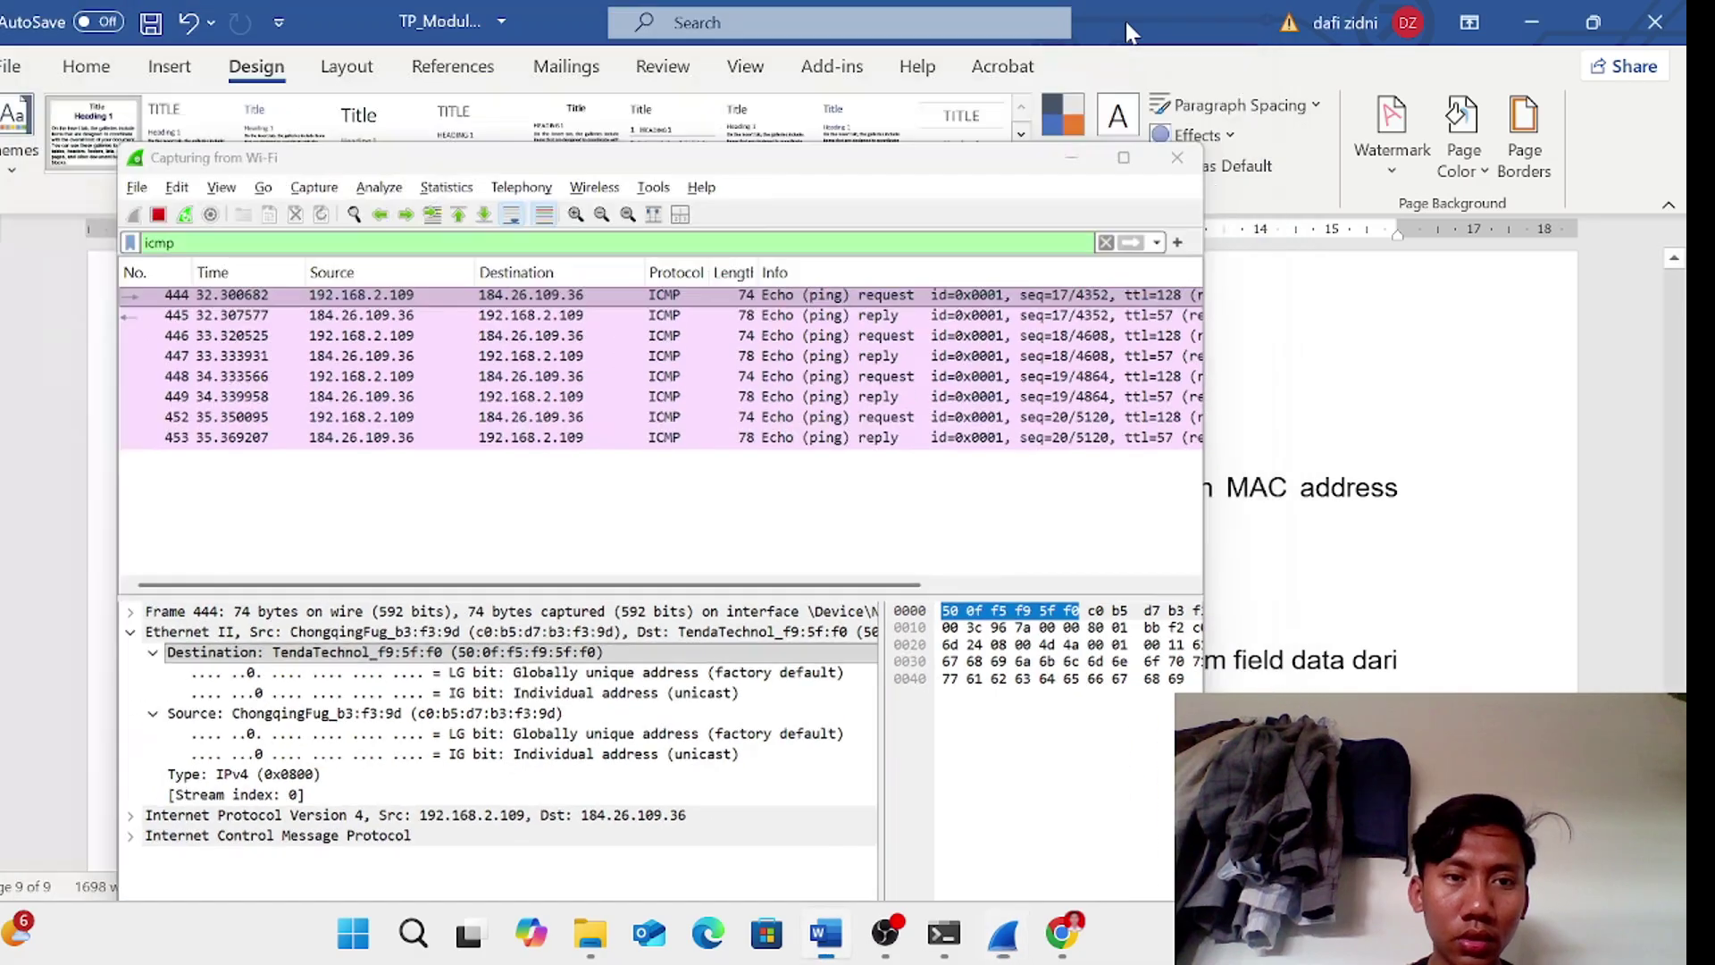
click(555, 547)
text(19)
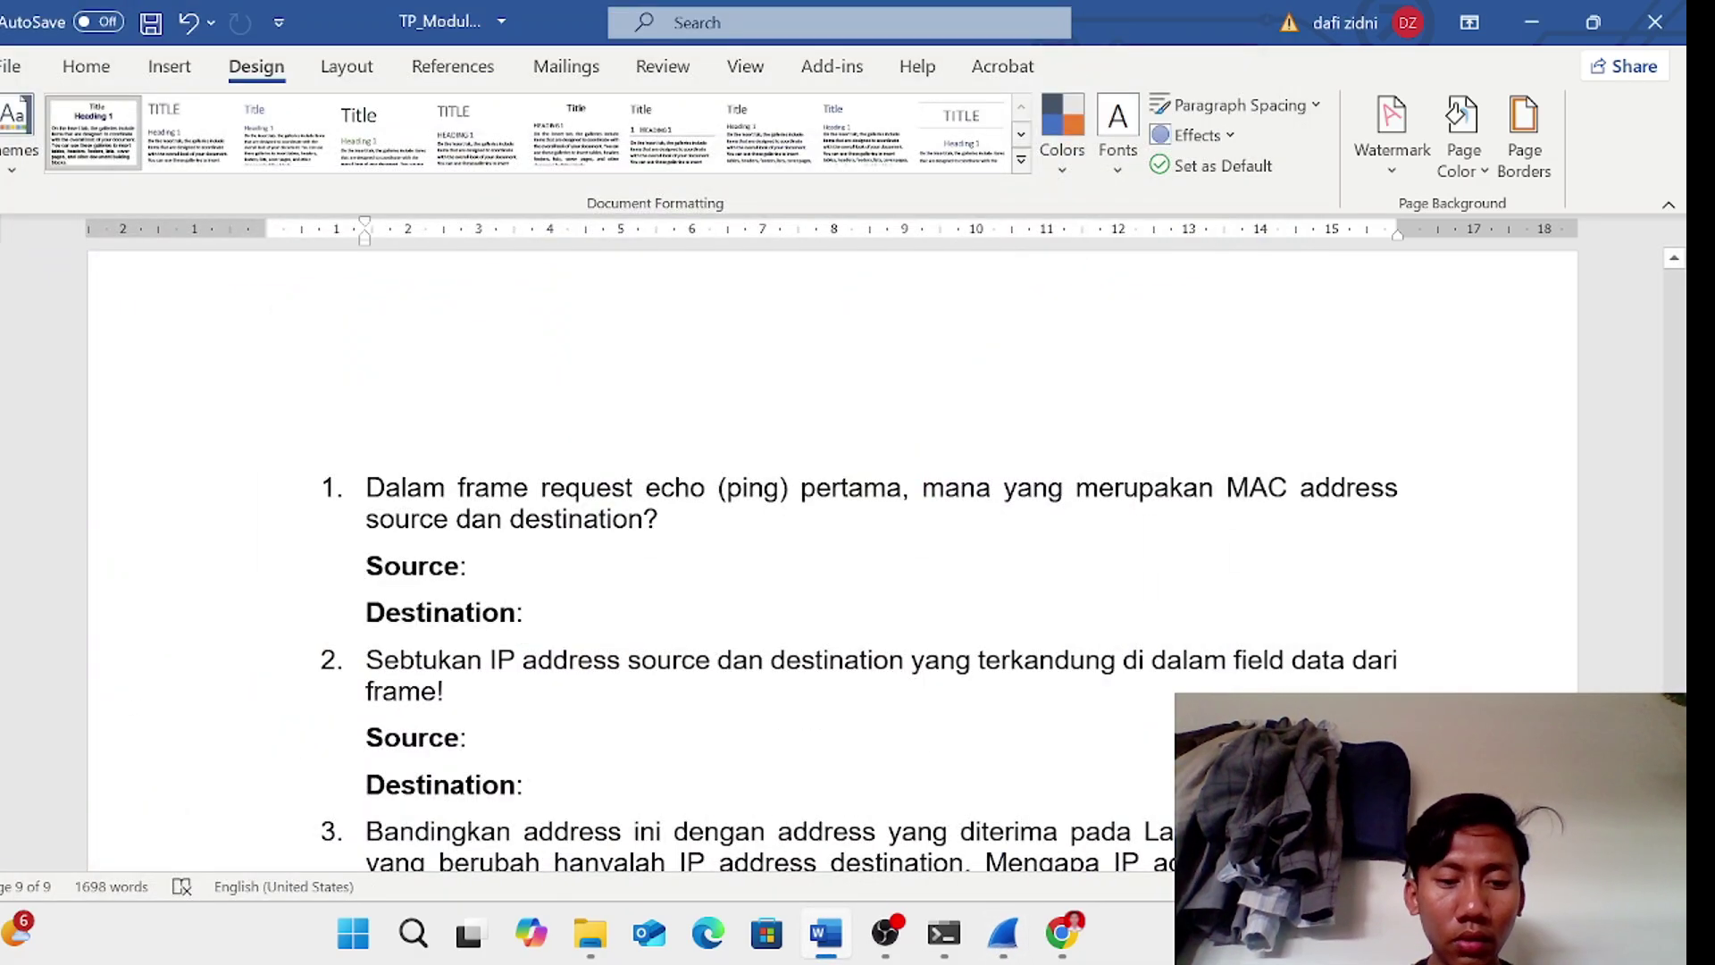
text(2.16)
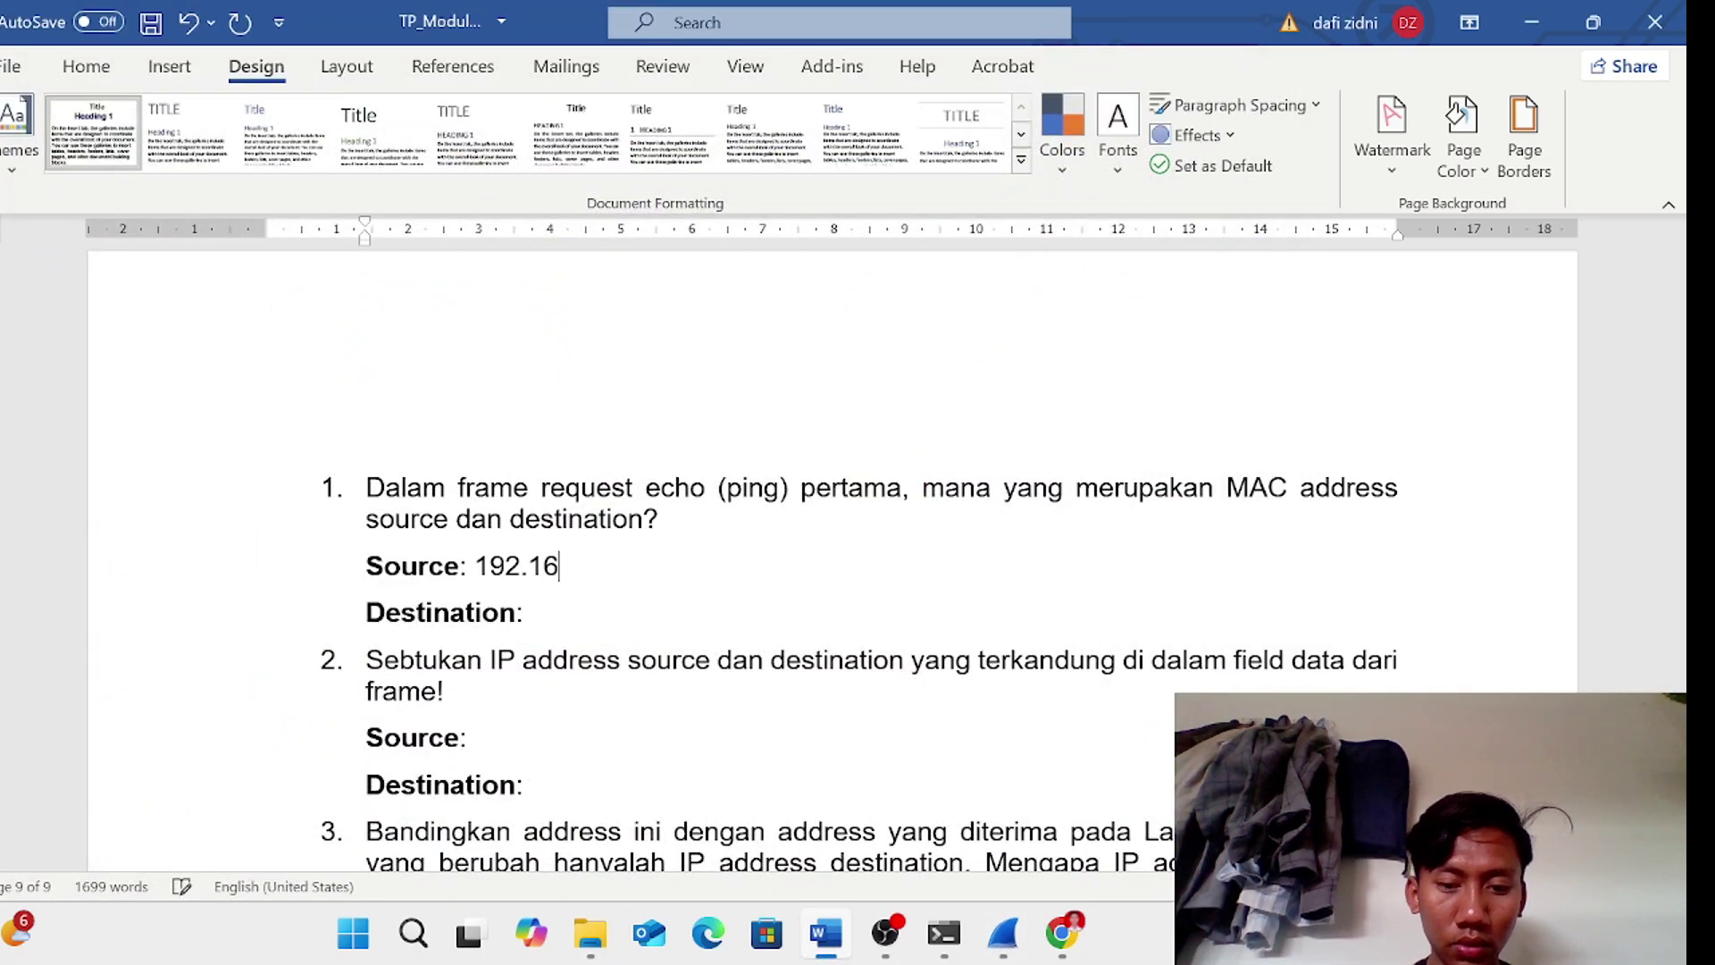
text(8.2.1)
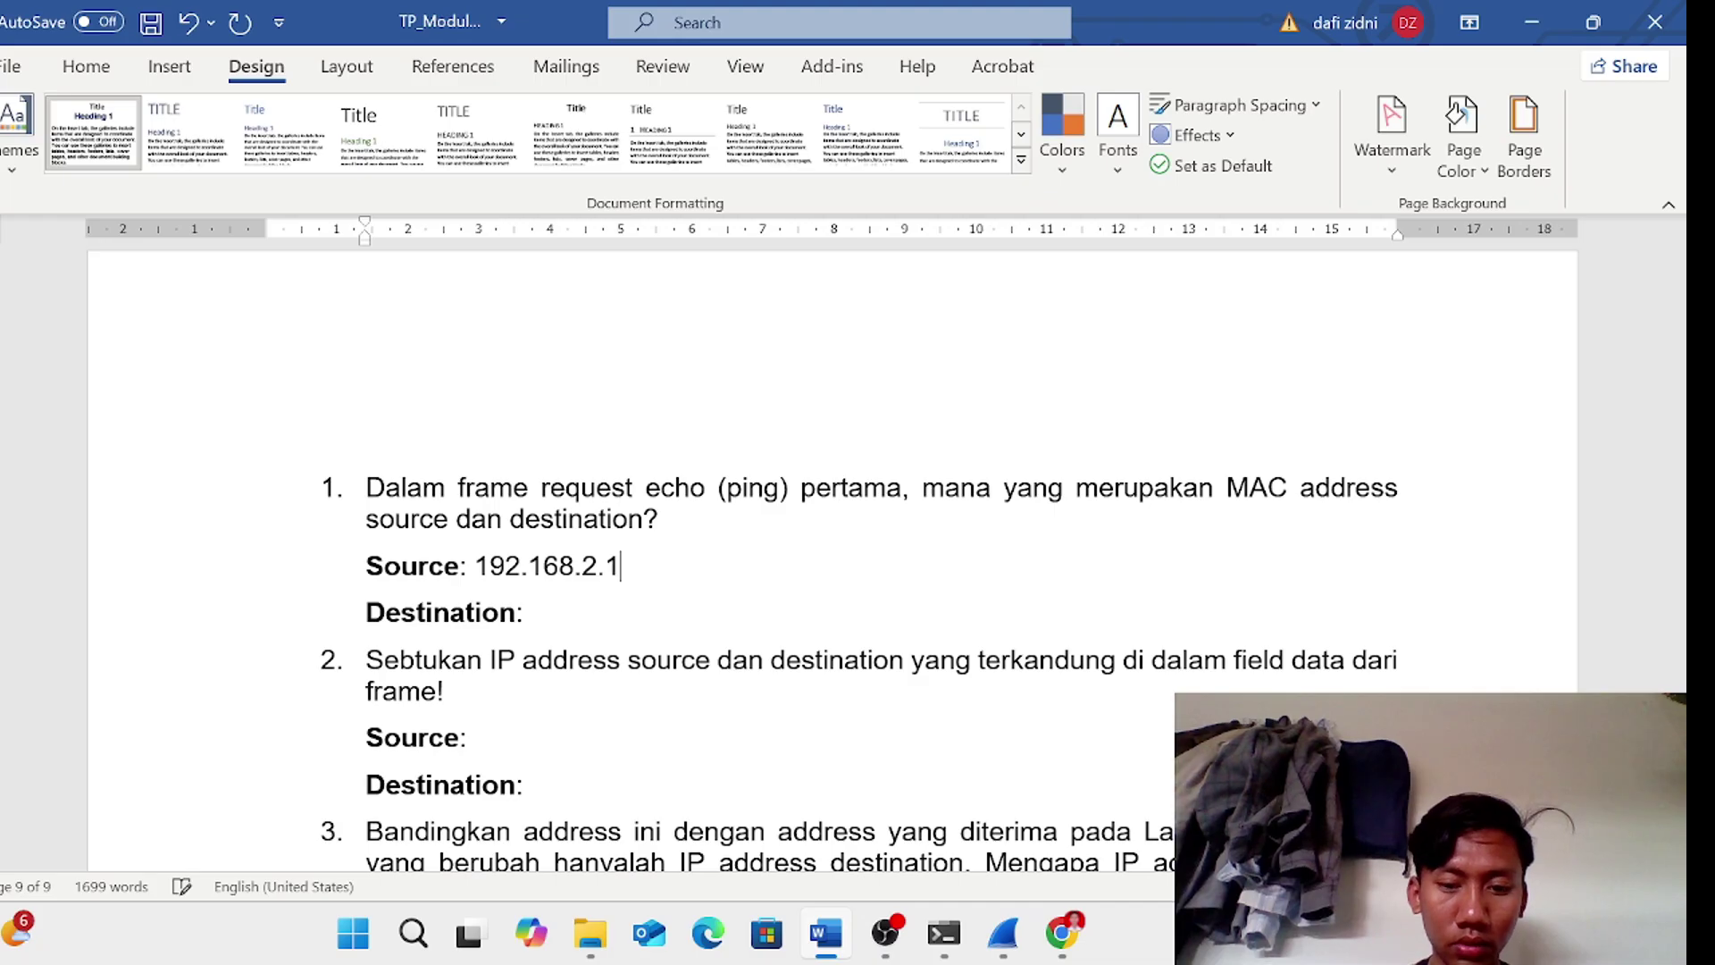
text(09)
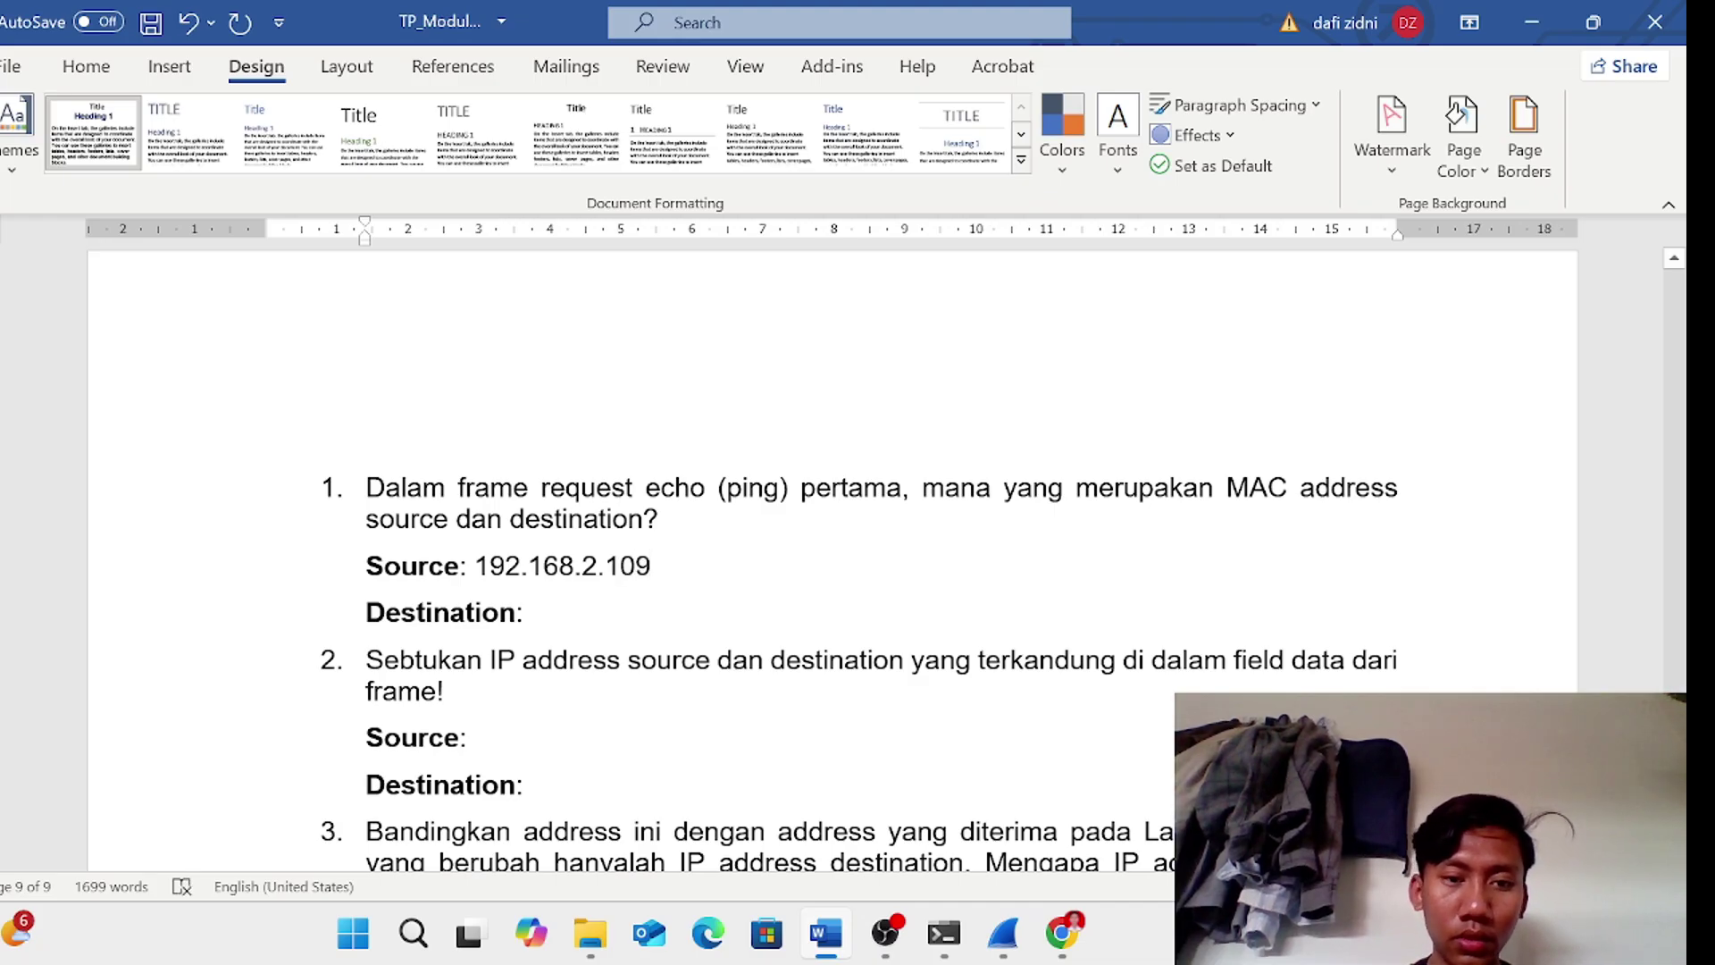
- Look up the first echo request's destination address in Wireshark and enter 184.26.109.36 in Word as question 1's Destination answer
key(Down)
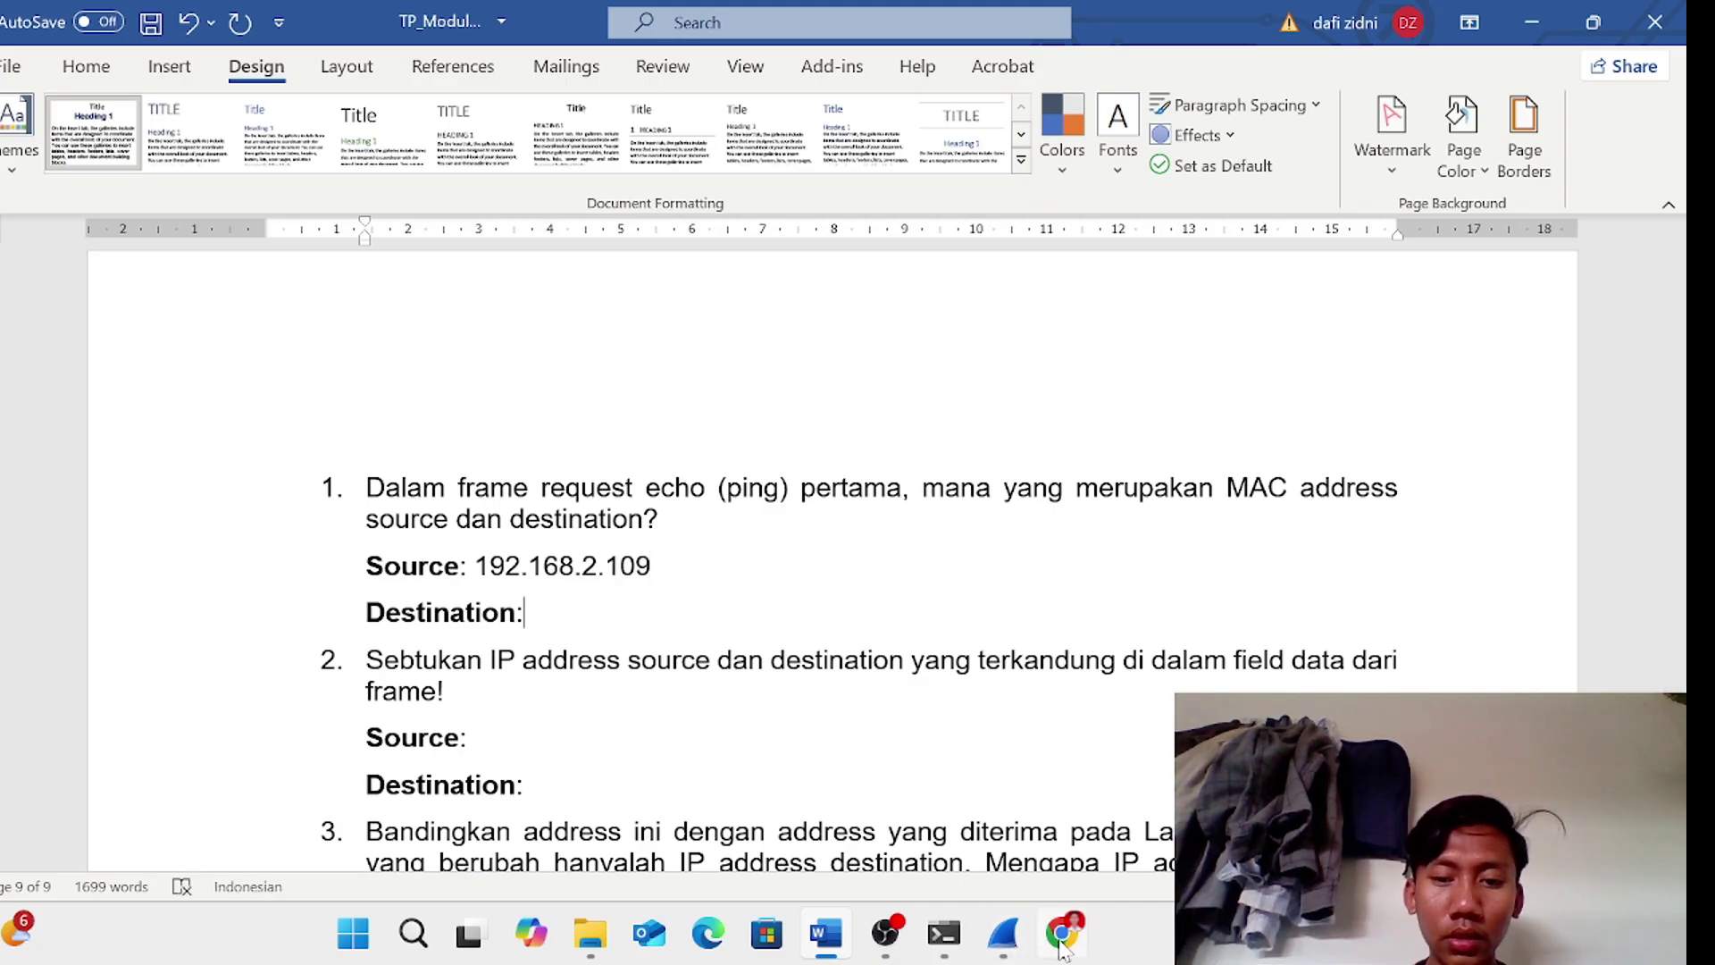
click(1004, 936)
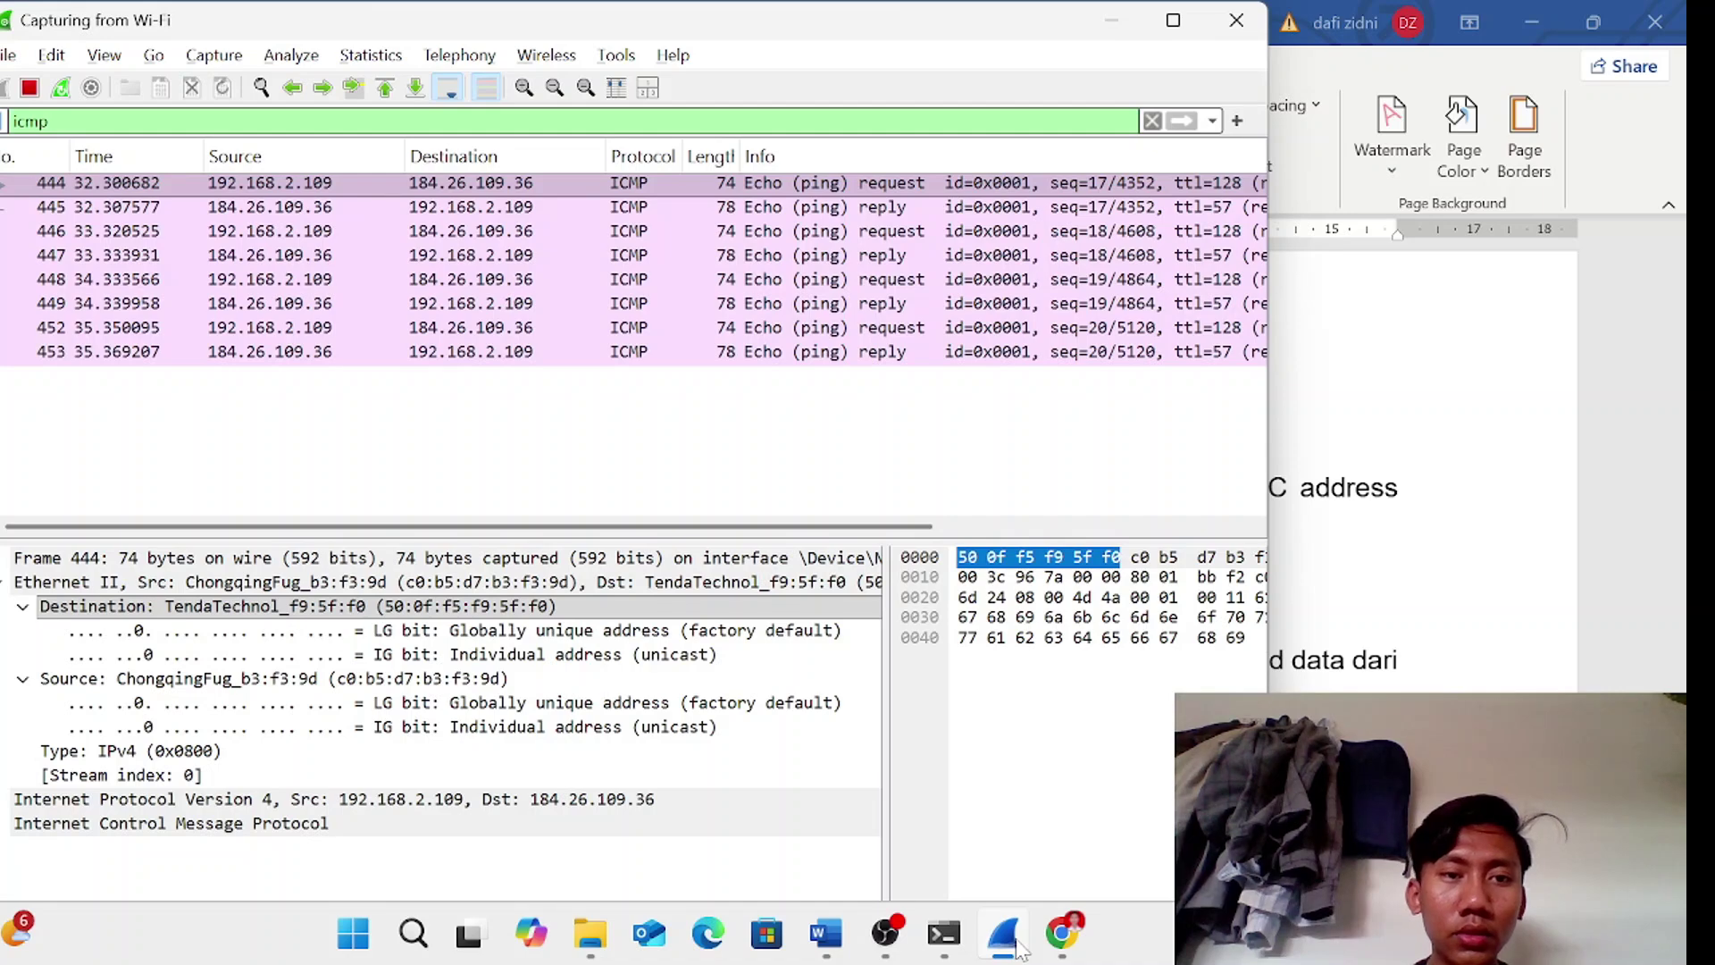
click(1015, 943)
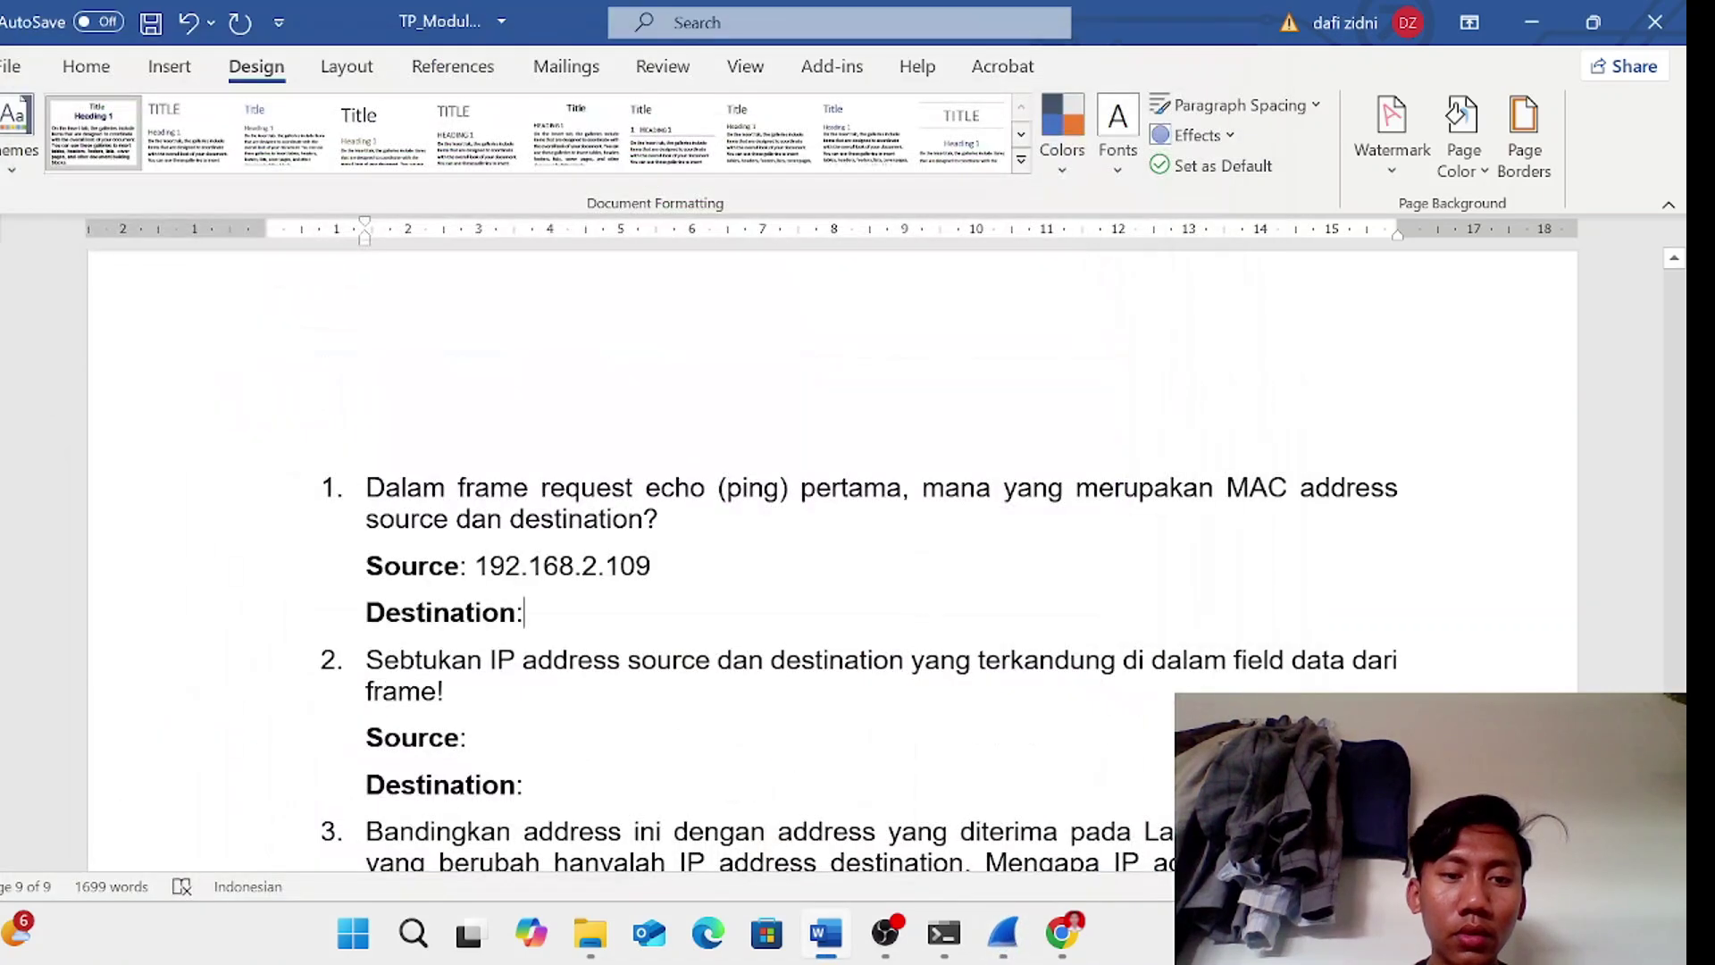
text(184.)
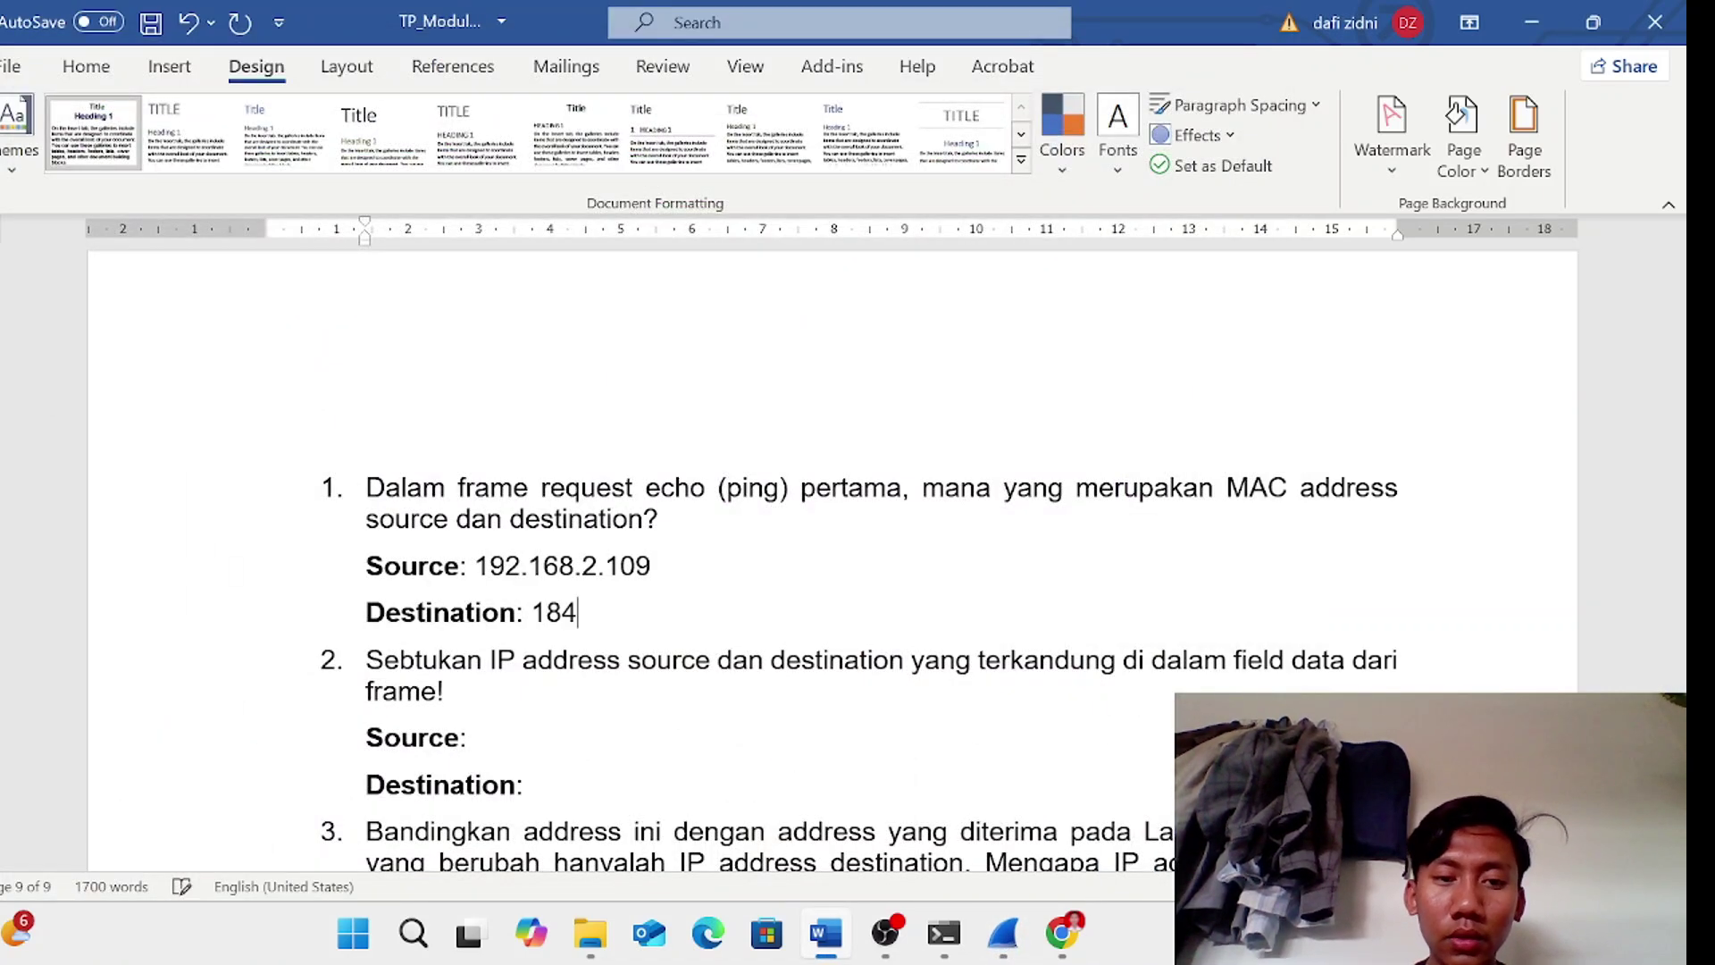
click(1004, 935)
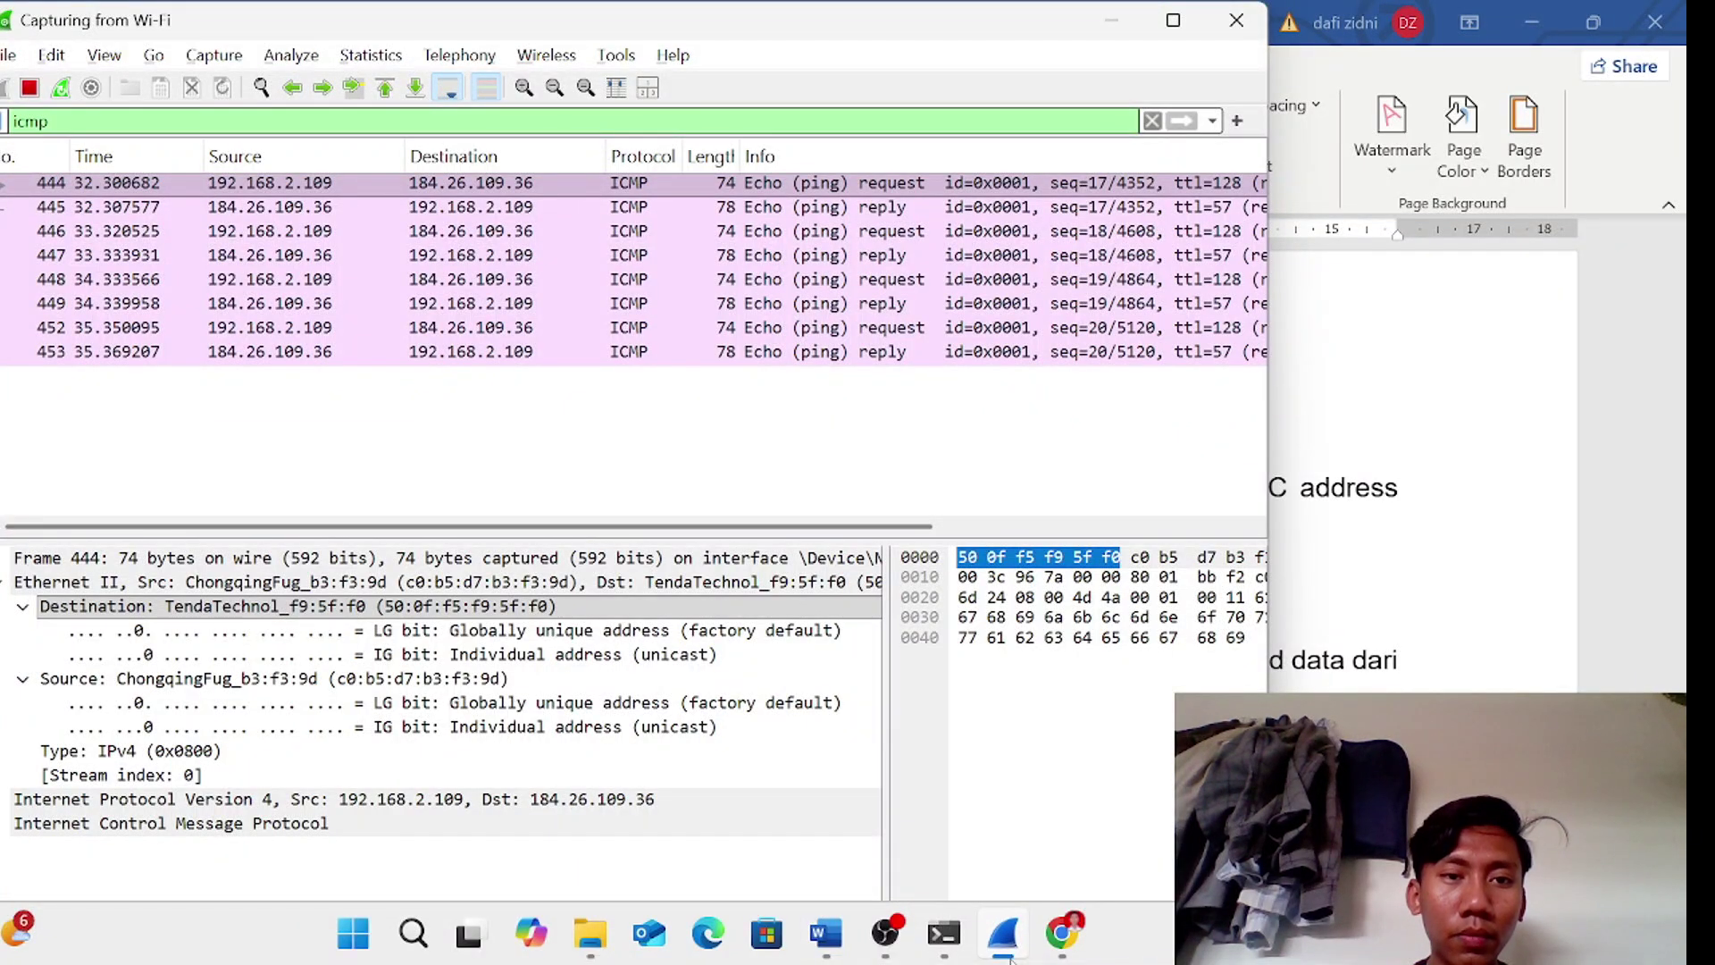
click(1008, 952)
text(.)
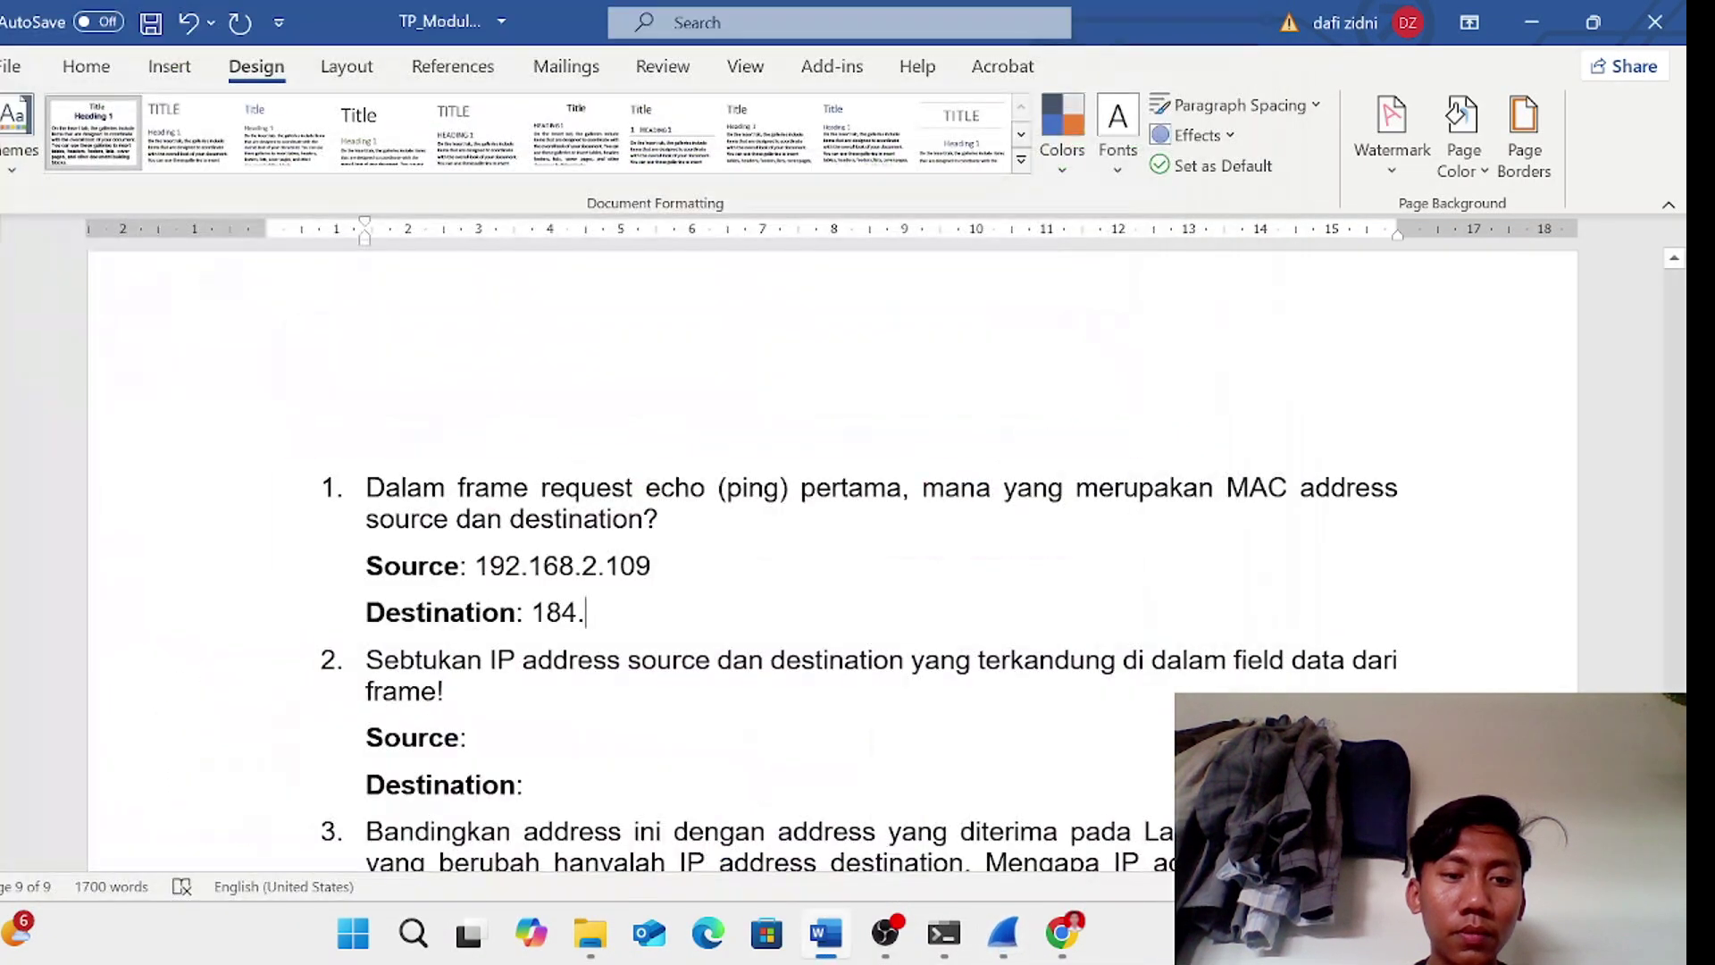
text(26)
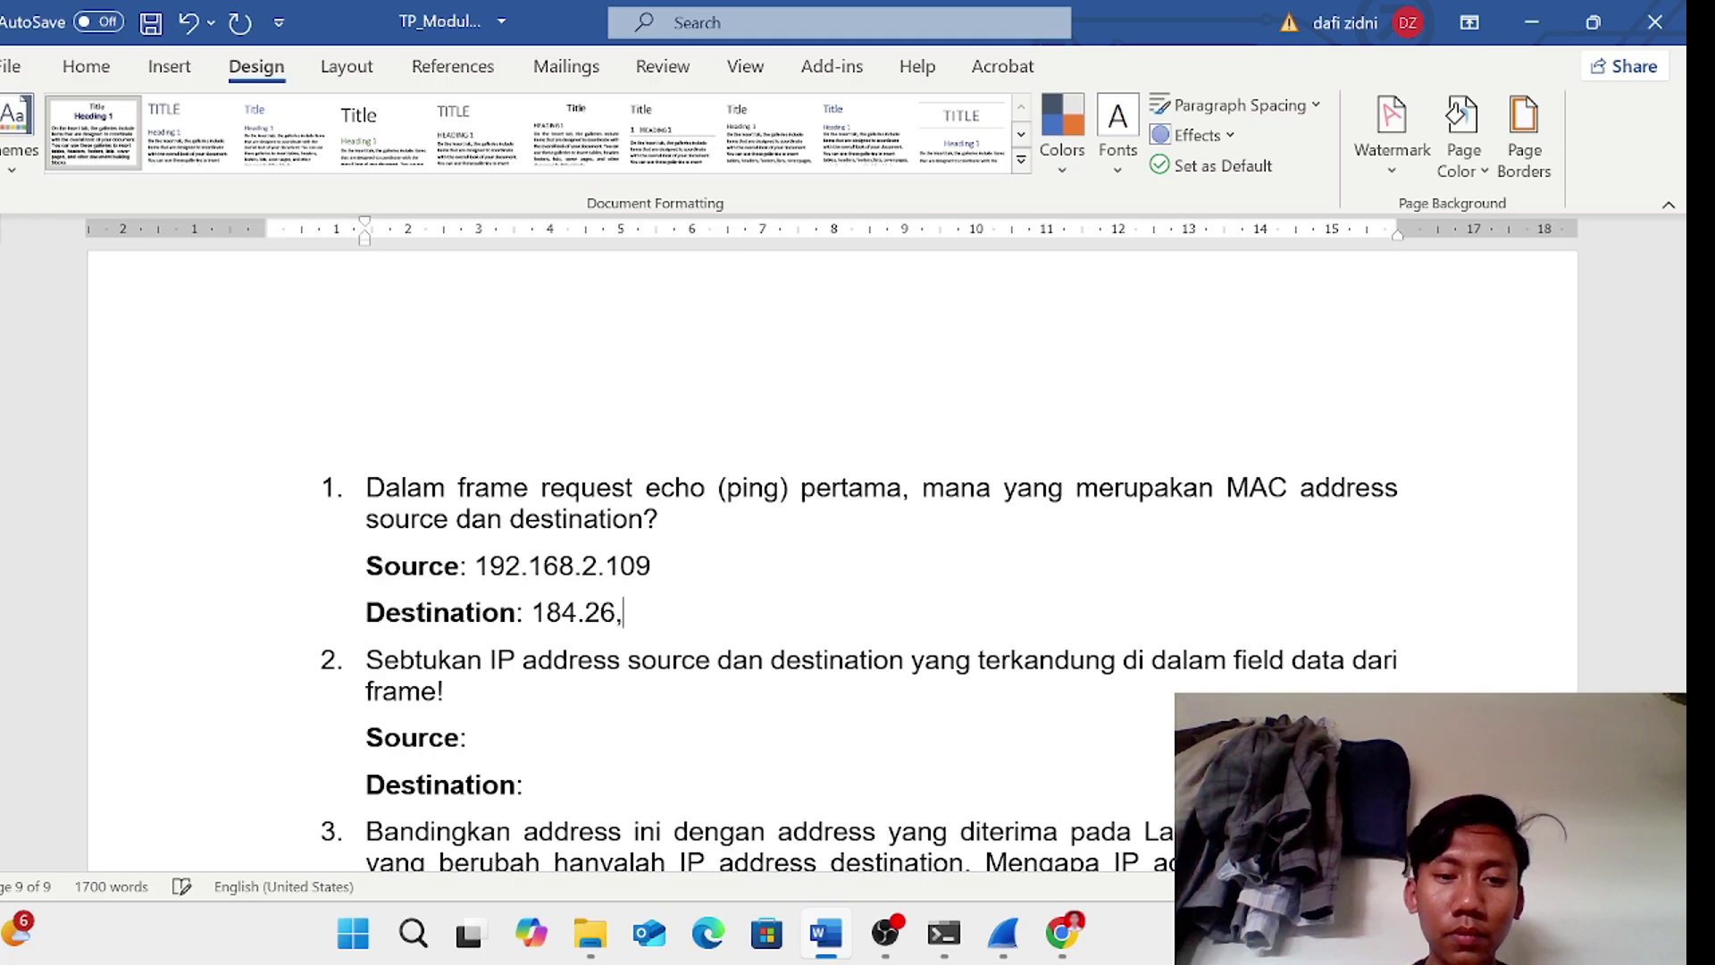
text(,)
key(BackSpace)
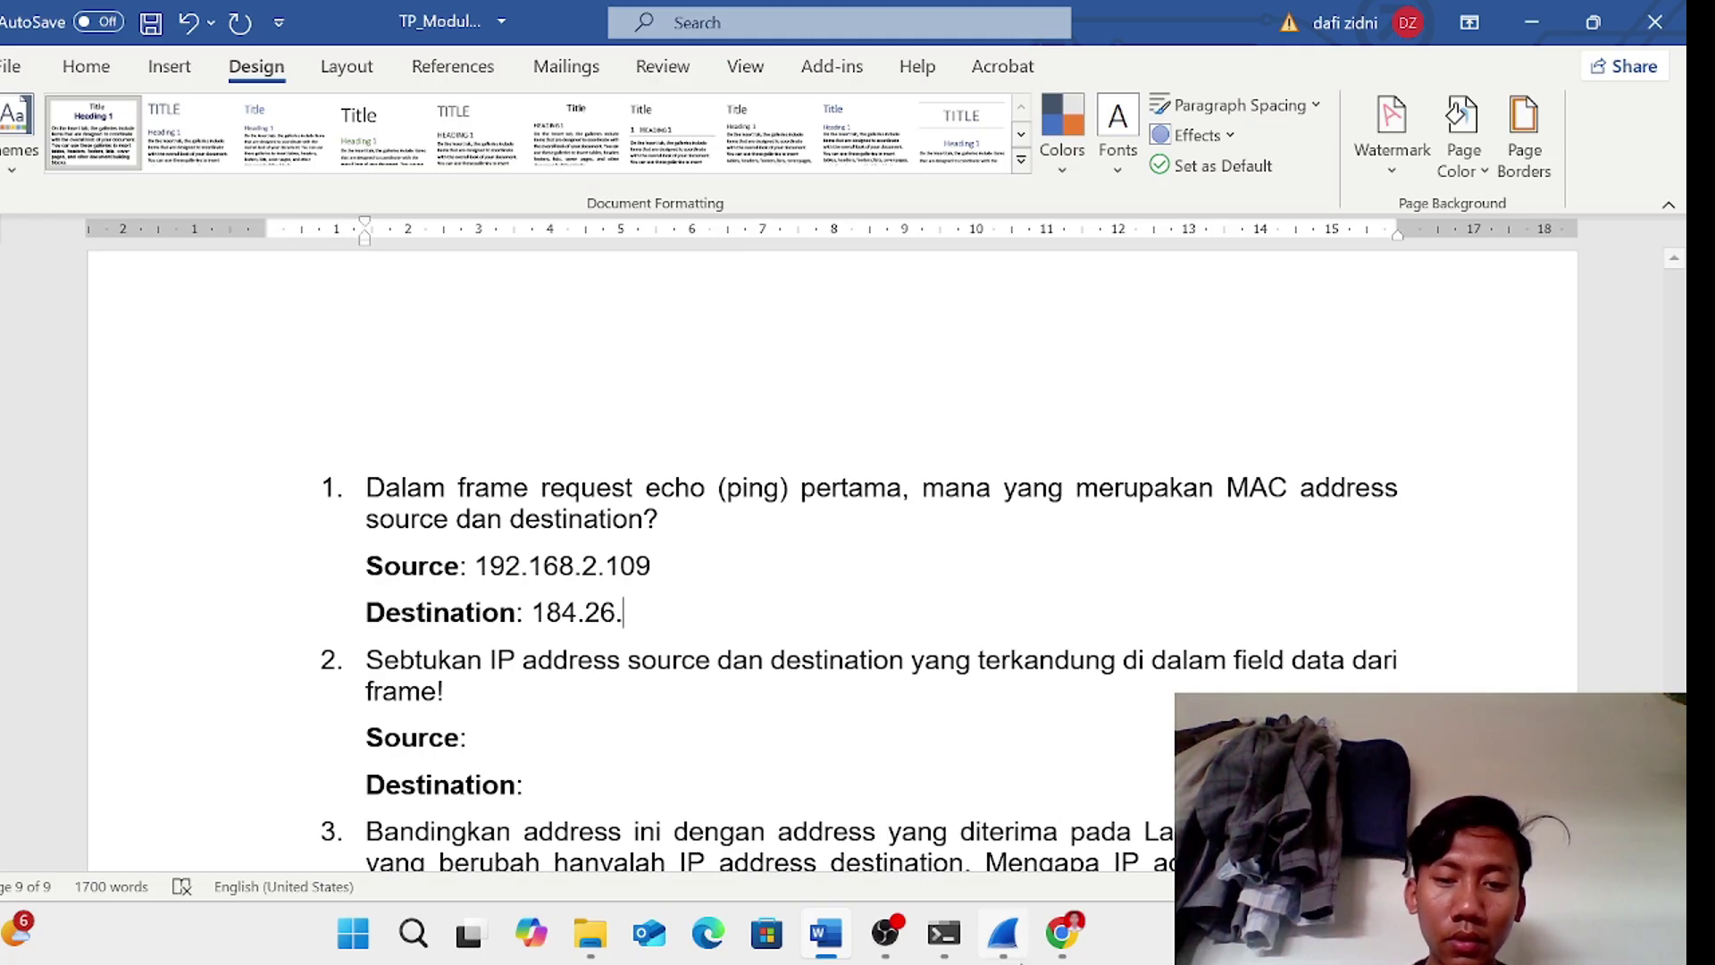
click(1005, 949)
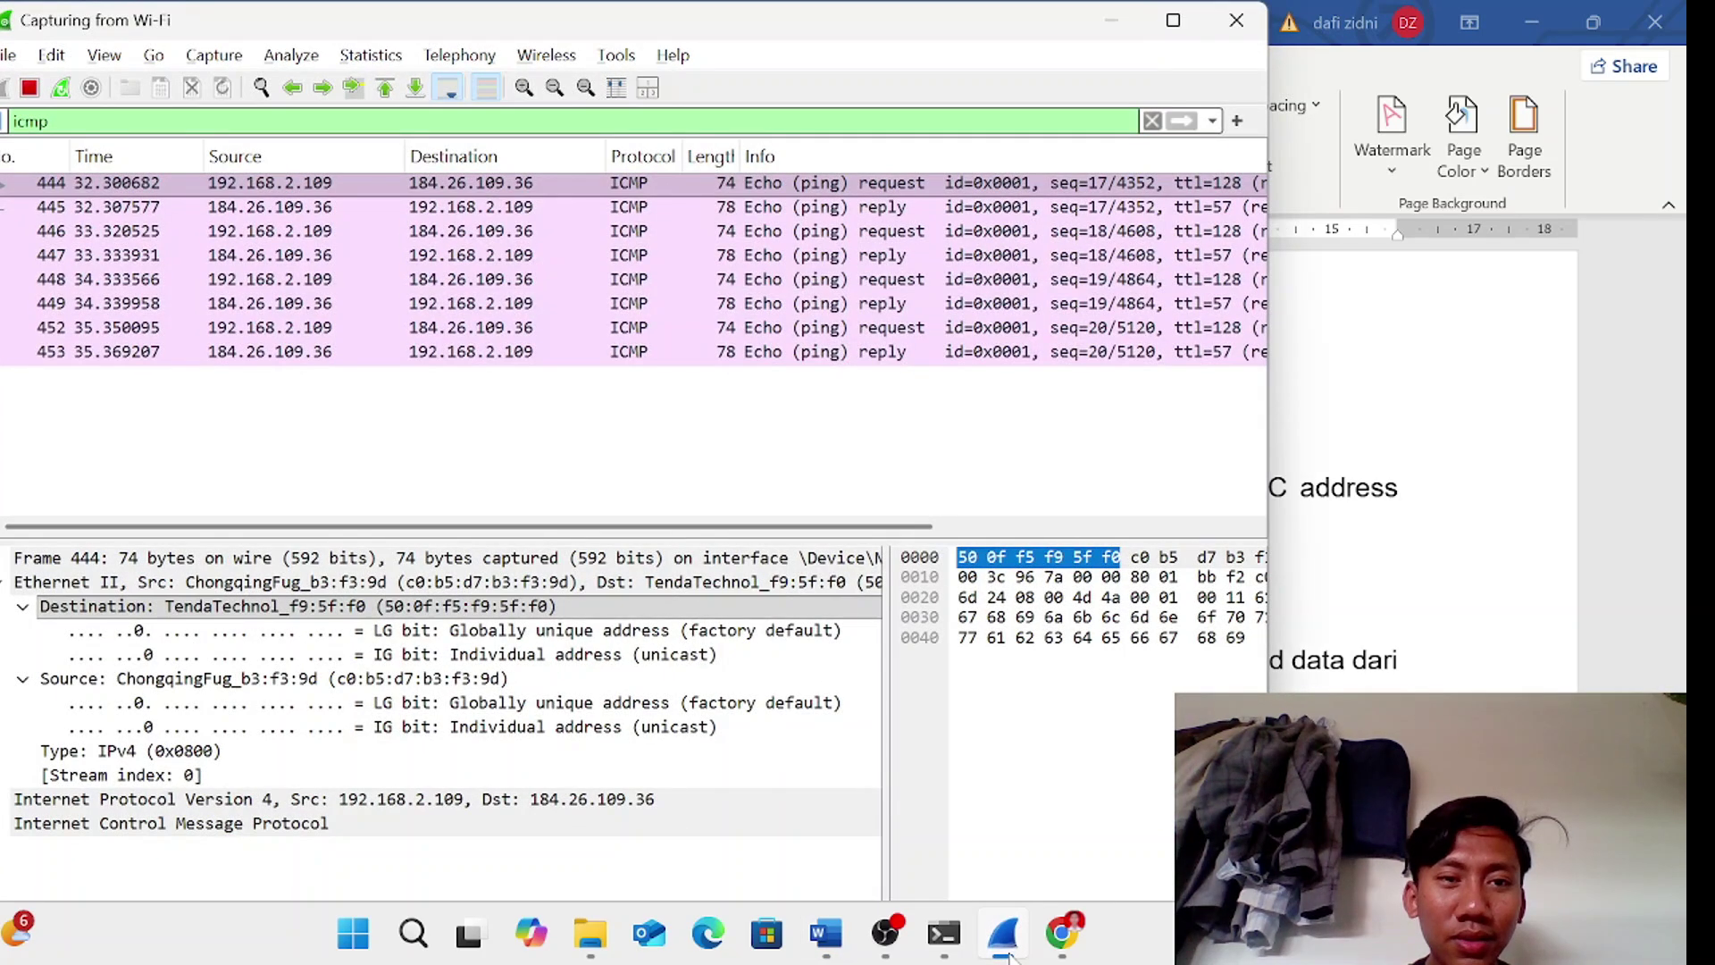
click(1006, 948)
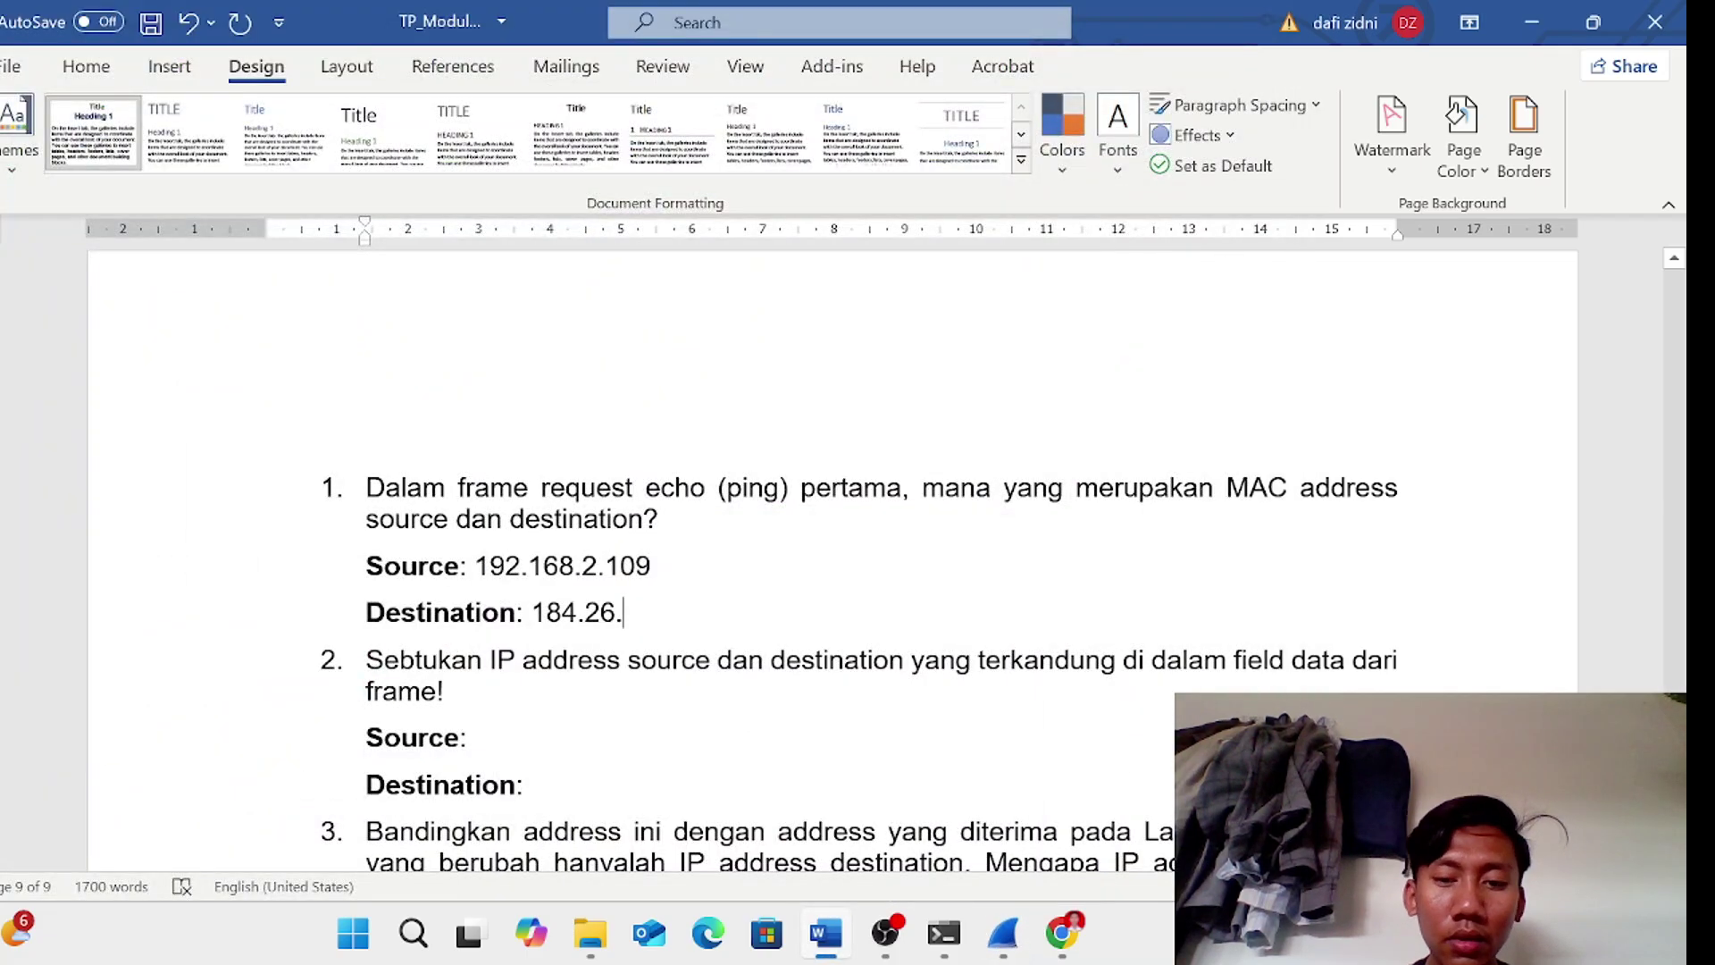
click(1004, 947)
click(1004, 949)
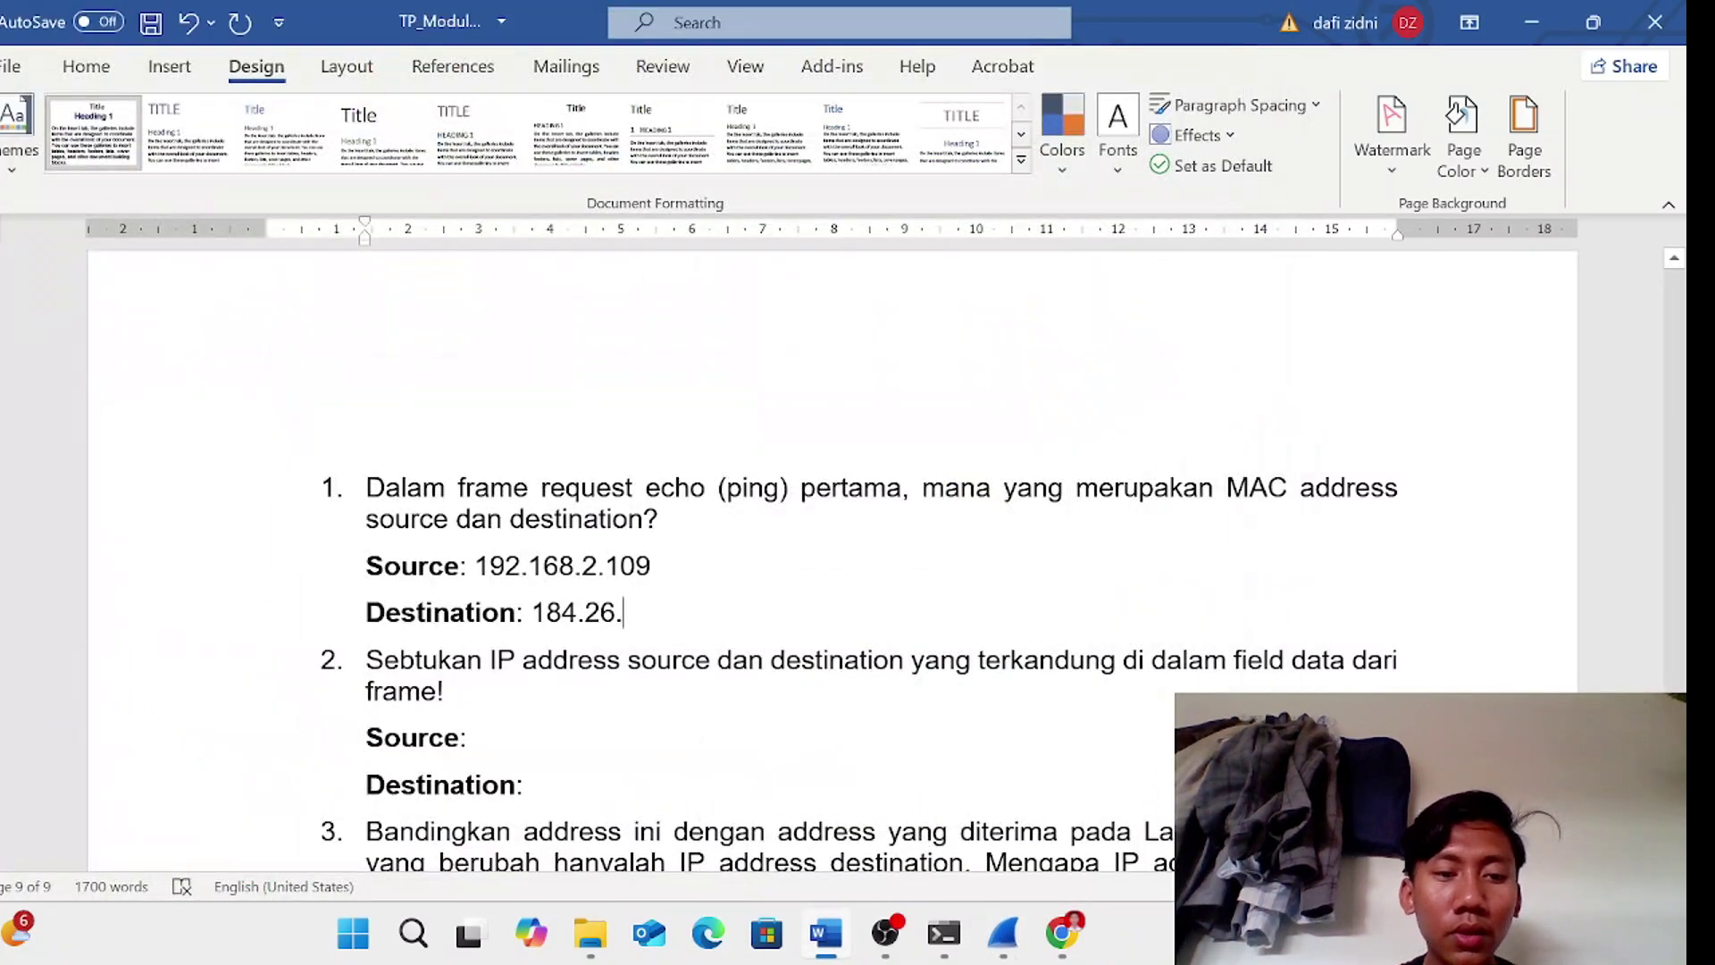
text(109)
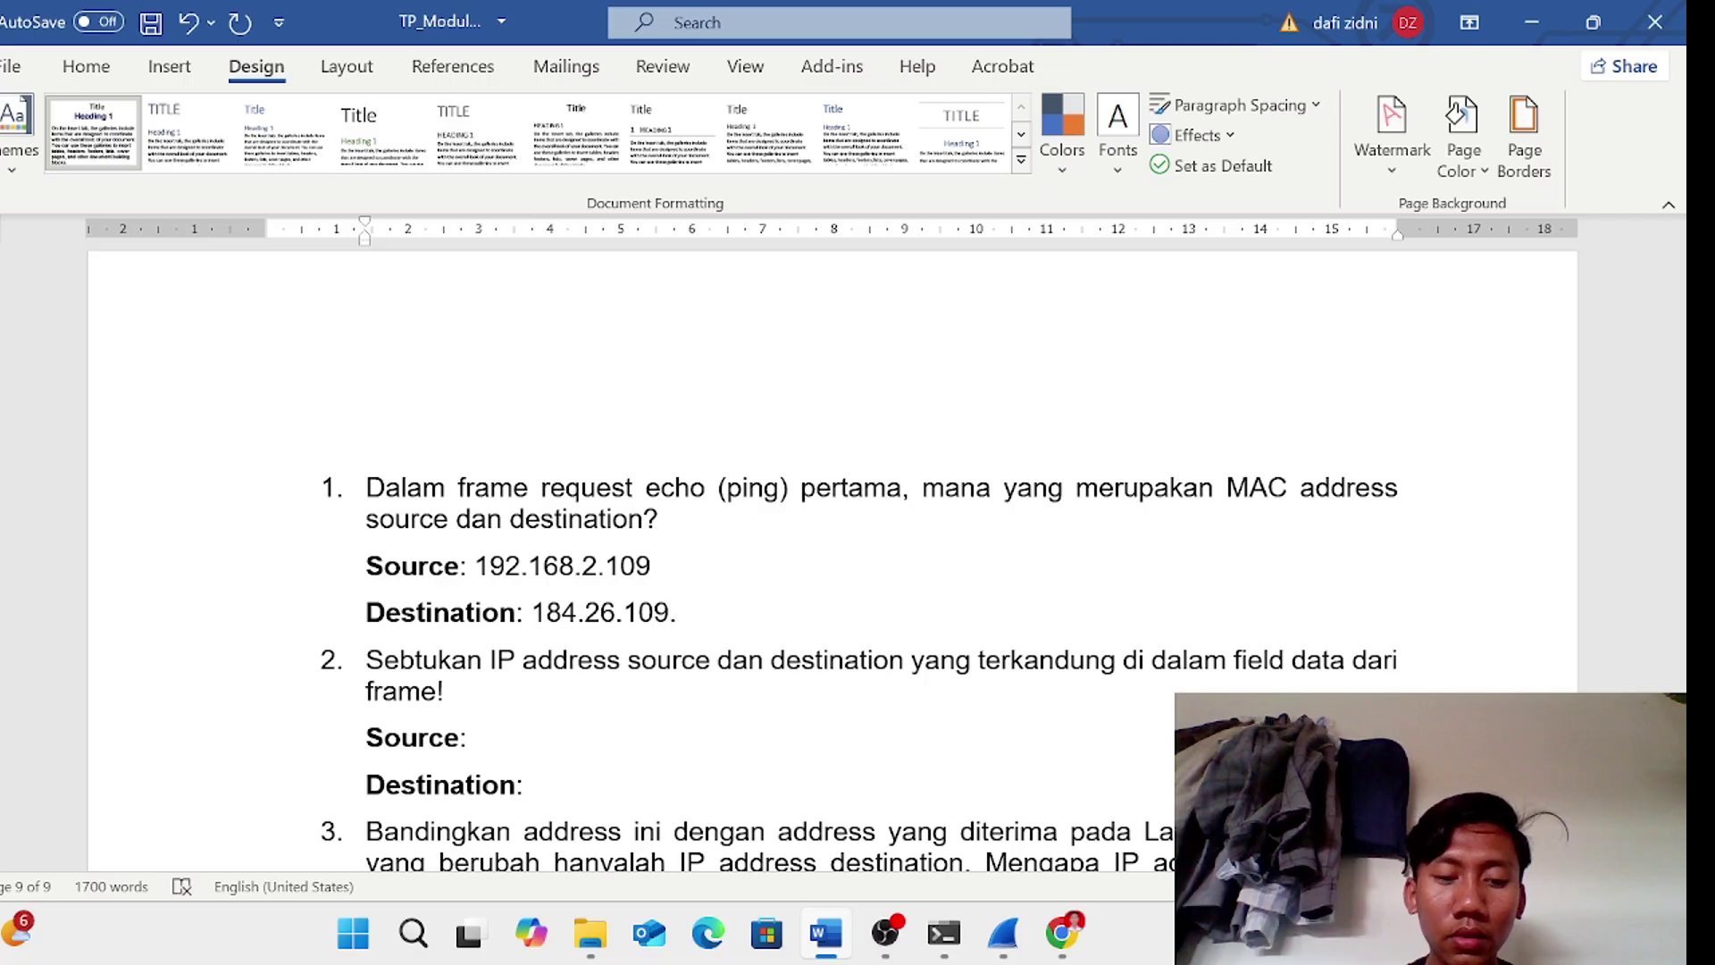
text(.35)
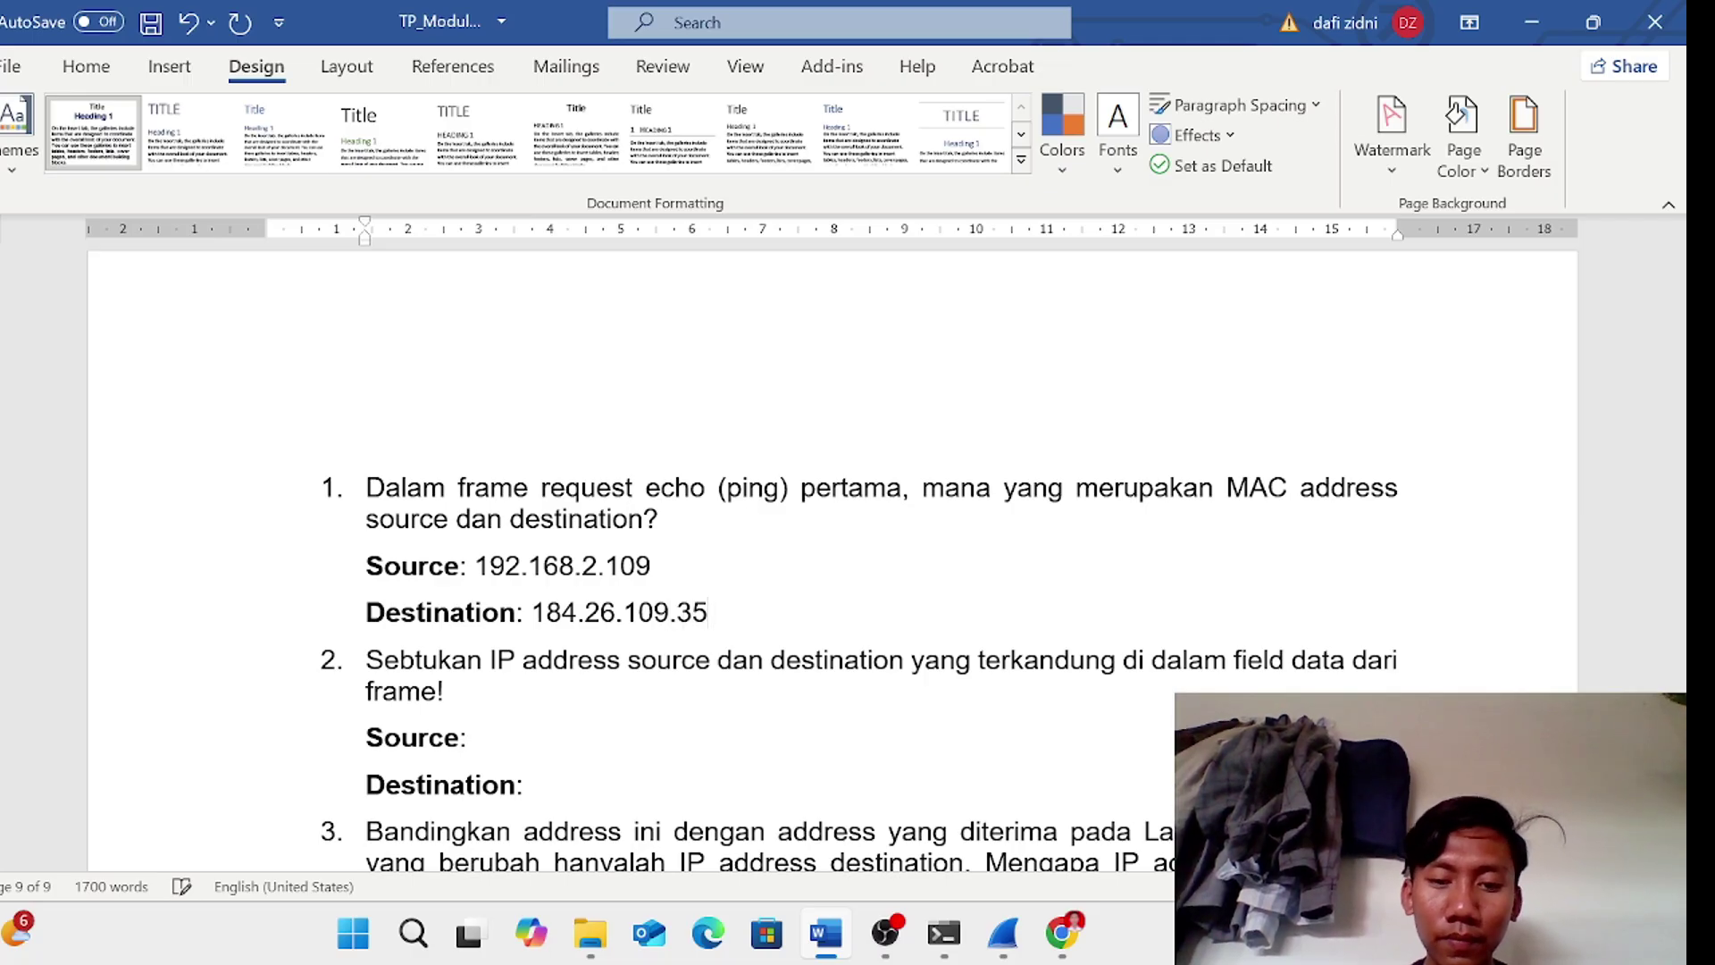
click(1004, 934)
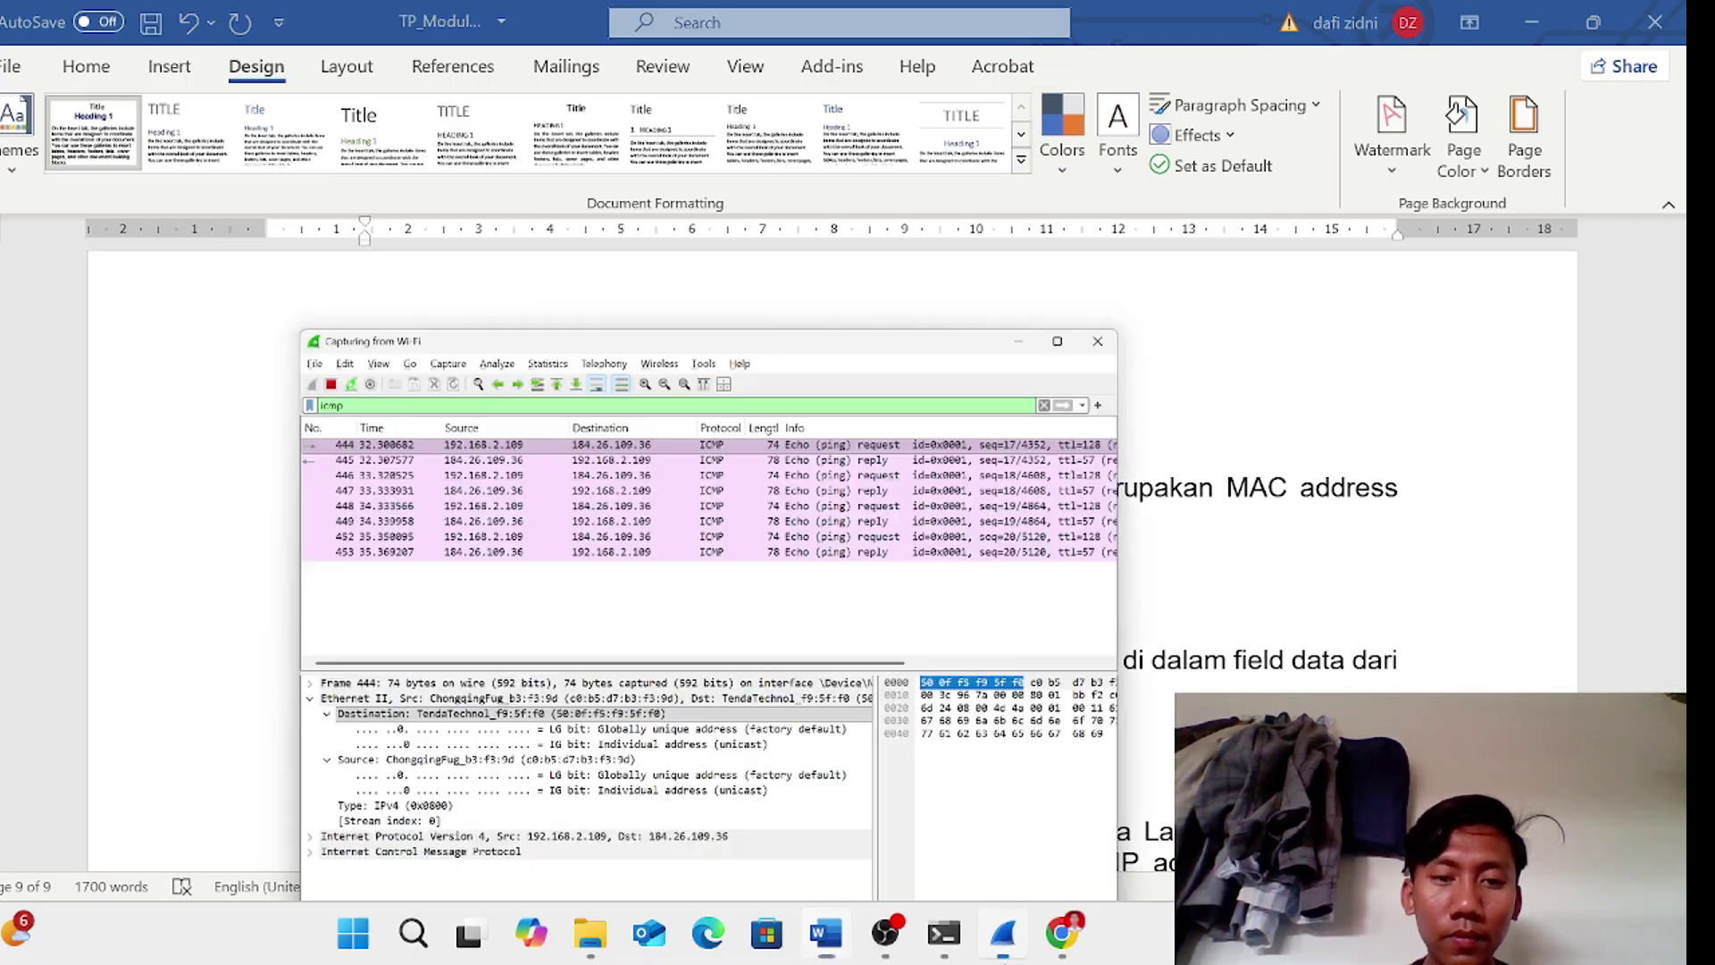
click(826, 933)
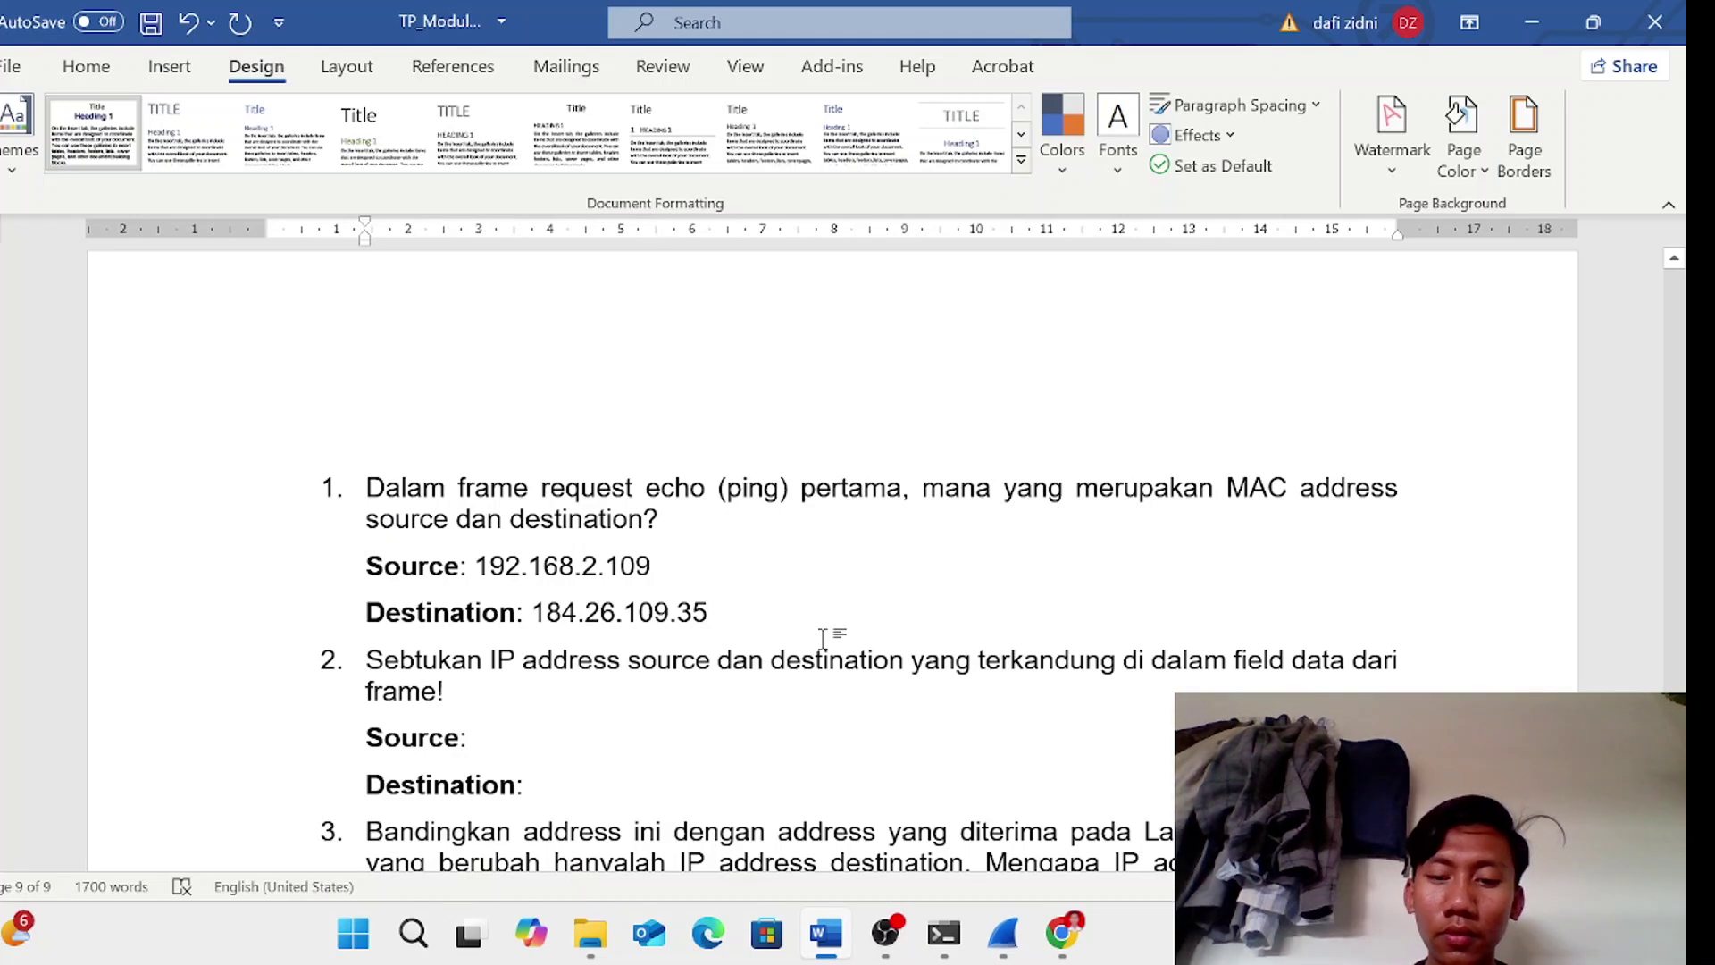
key(BackSpace)
- Read question 2 in Word and examine the Ethernet II source and destination MAC addresses of the first echo request in Wireshark
scroll(830, 554, down, 3)
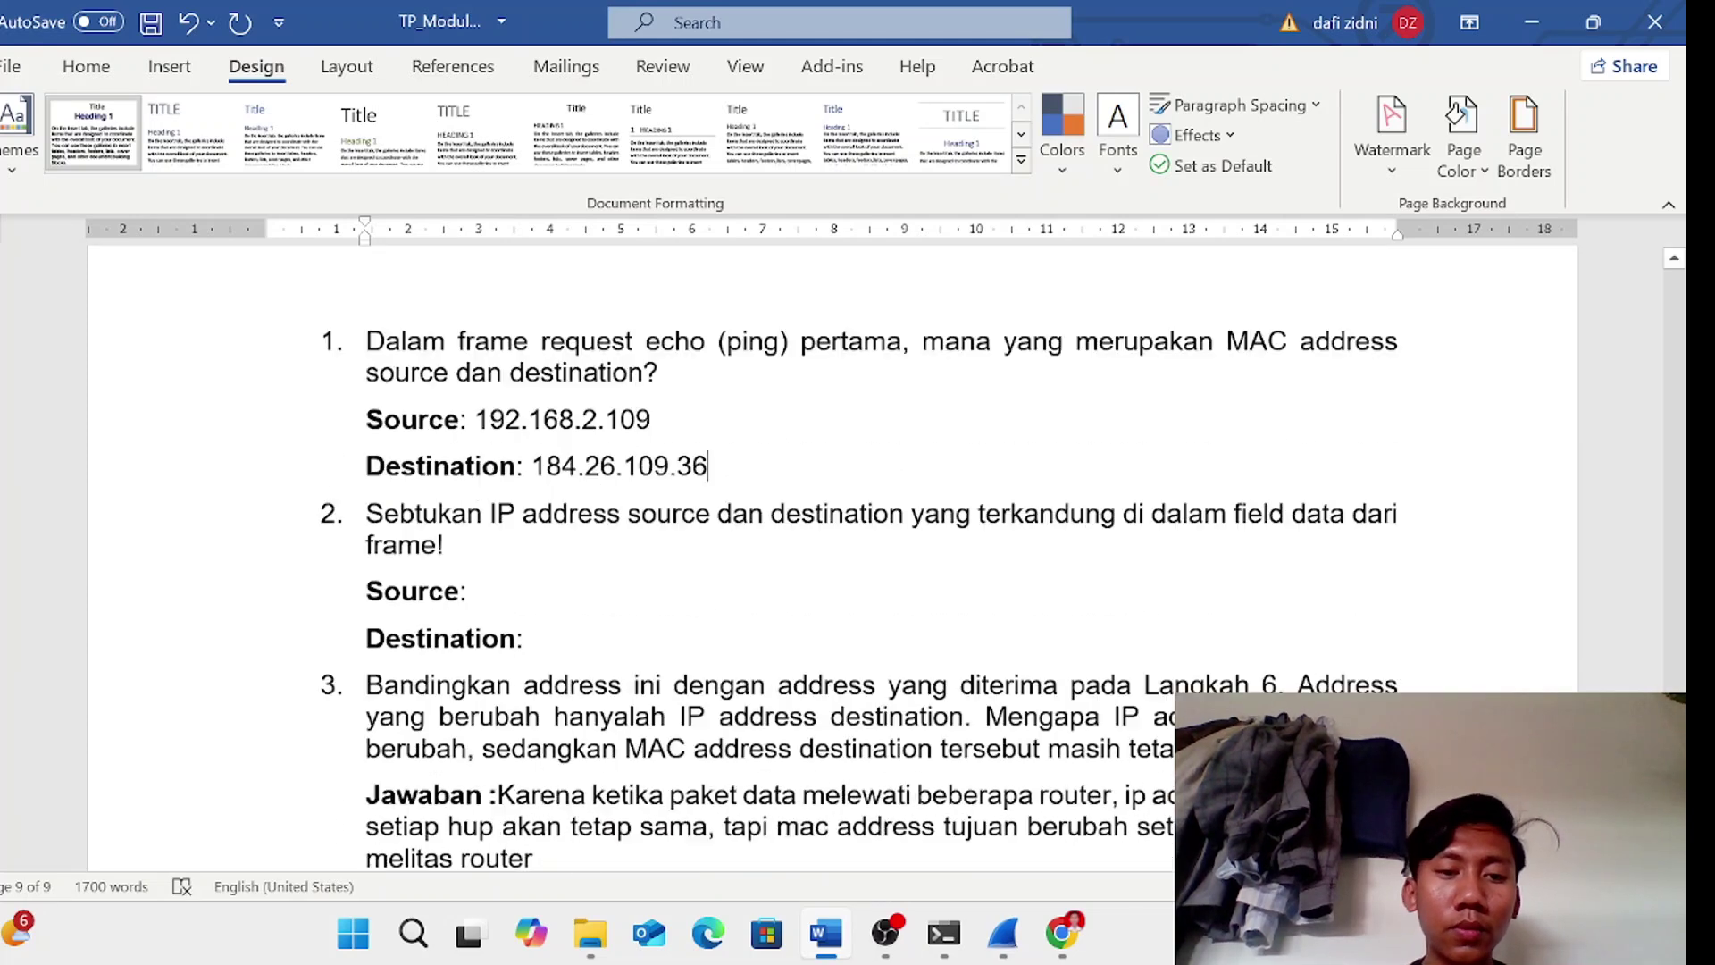
scroll(857, 554, up, 1)
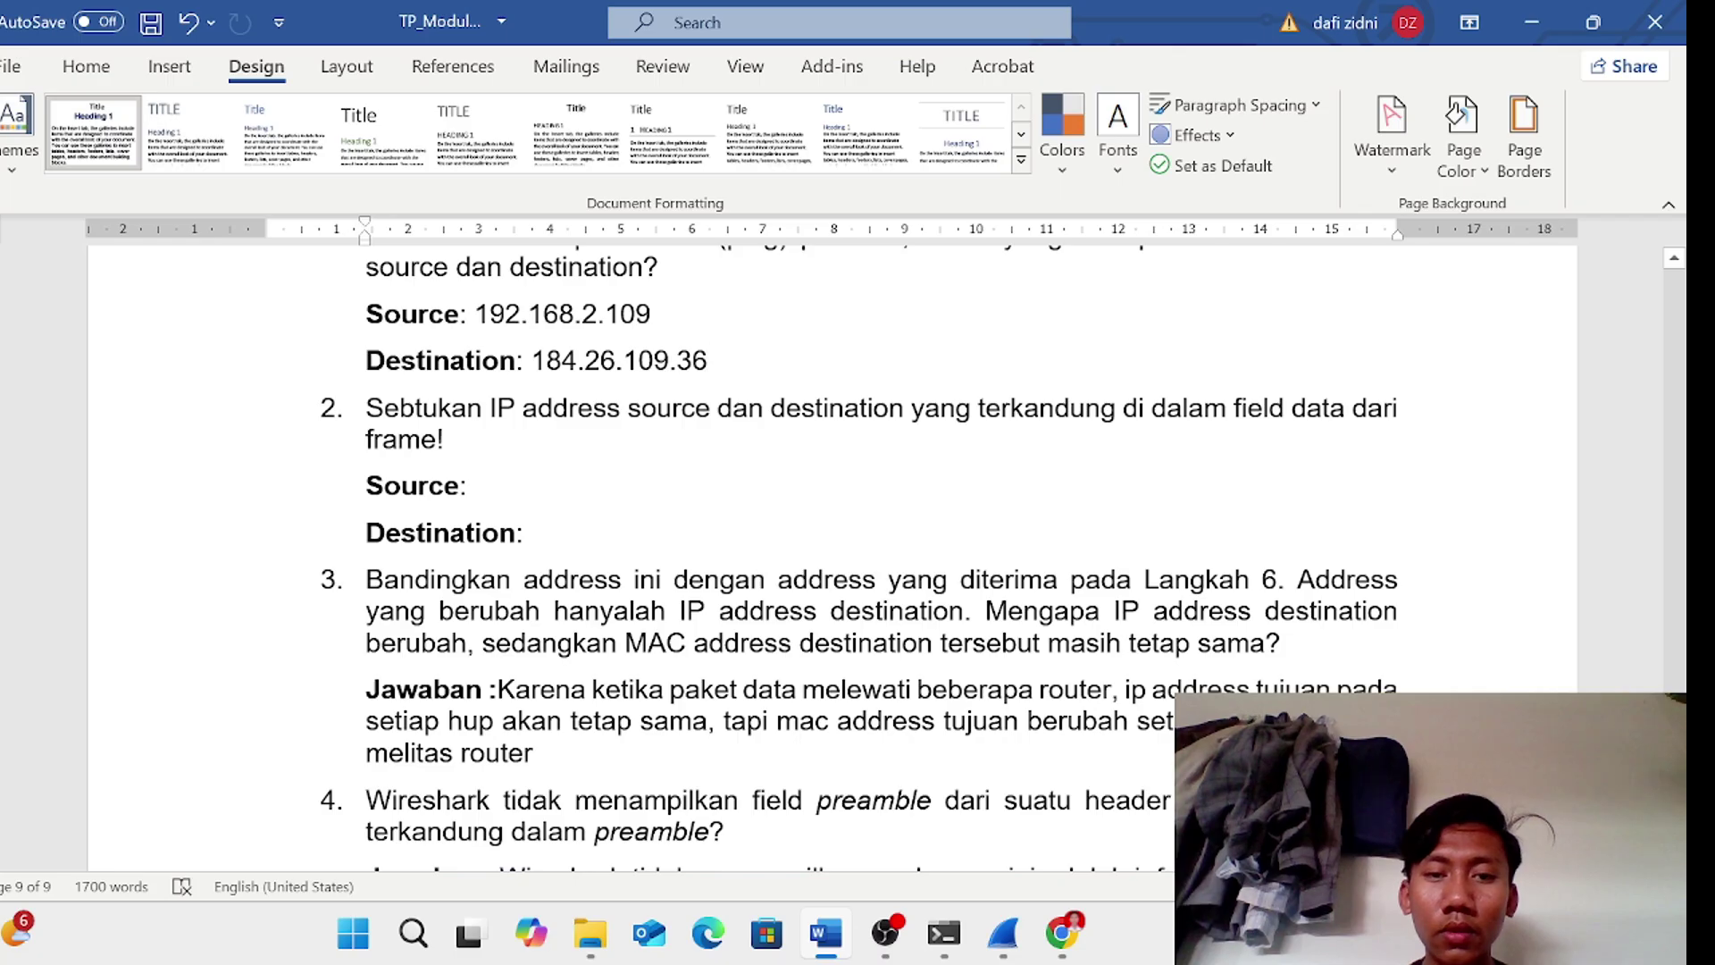
click(1002, 933)
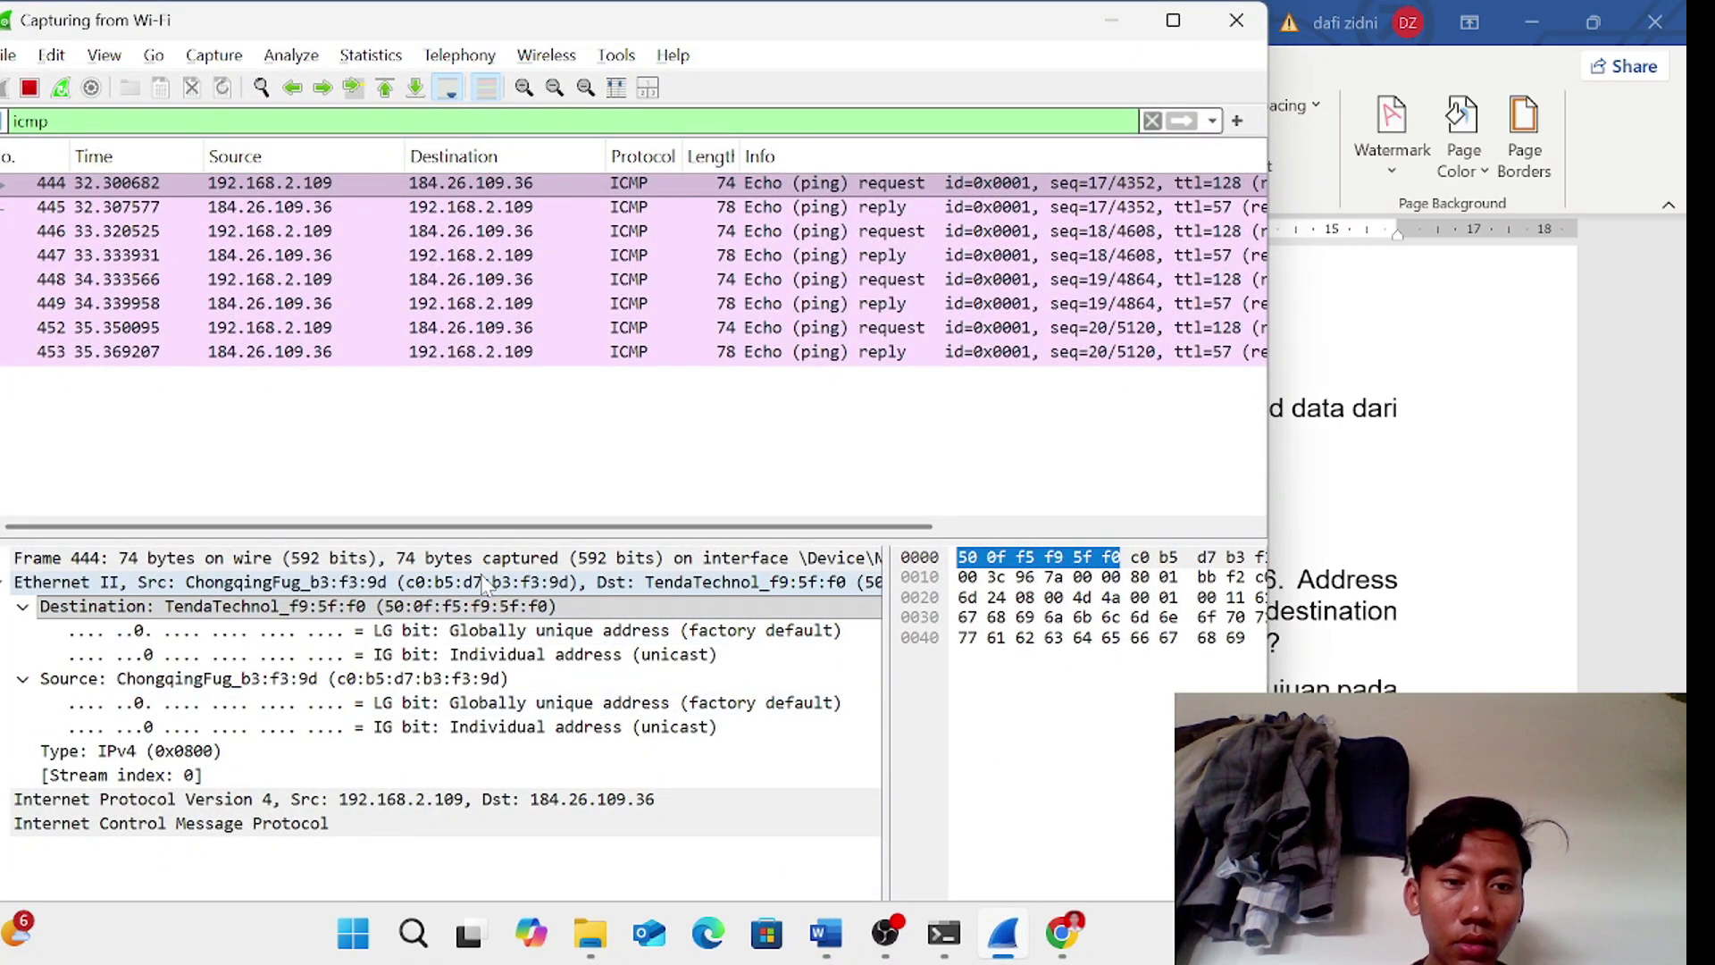
click(1111, 20)
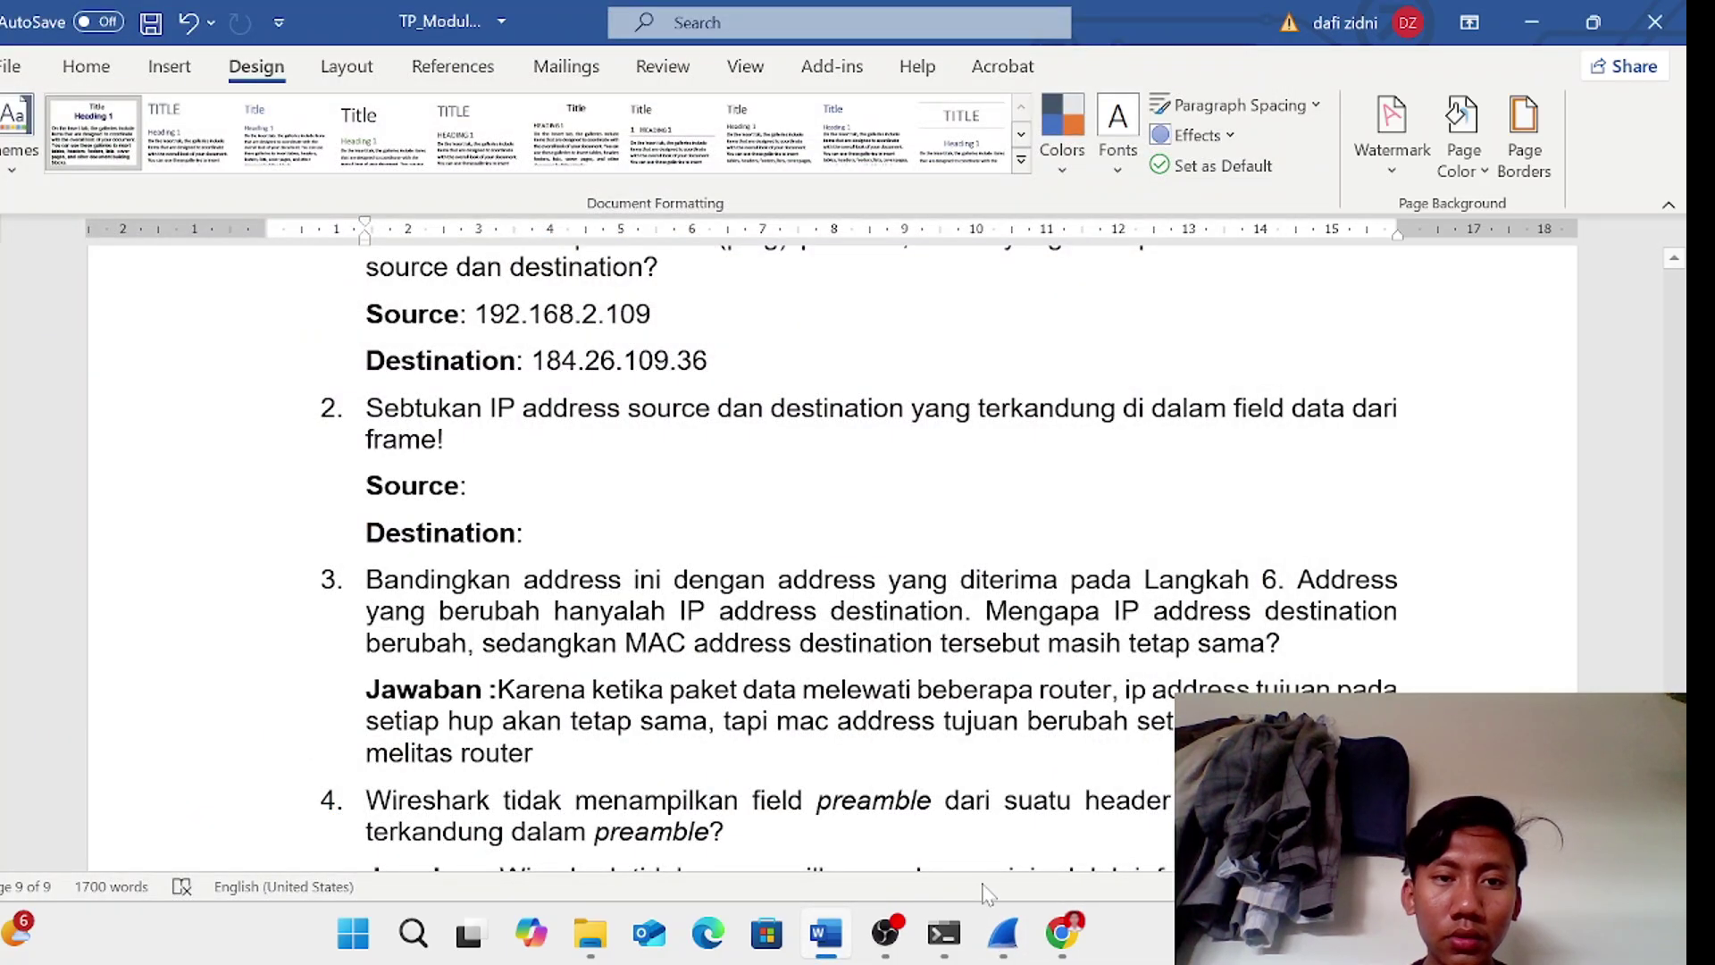
click(1002, 934)
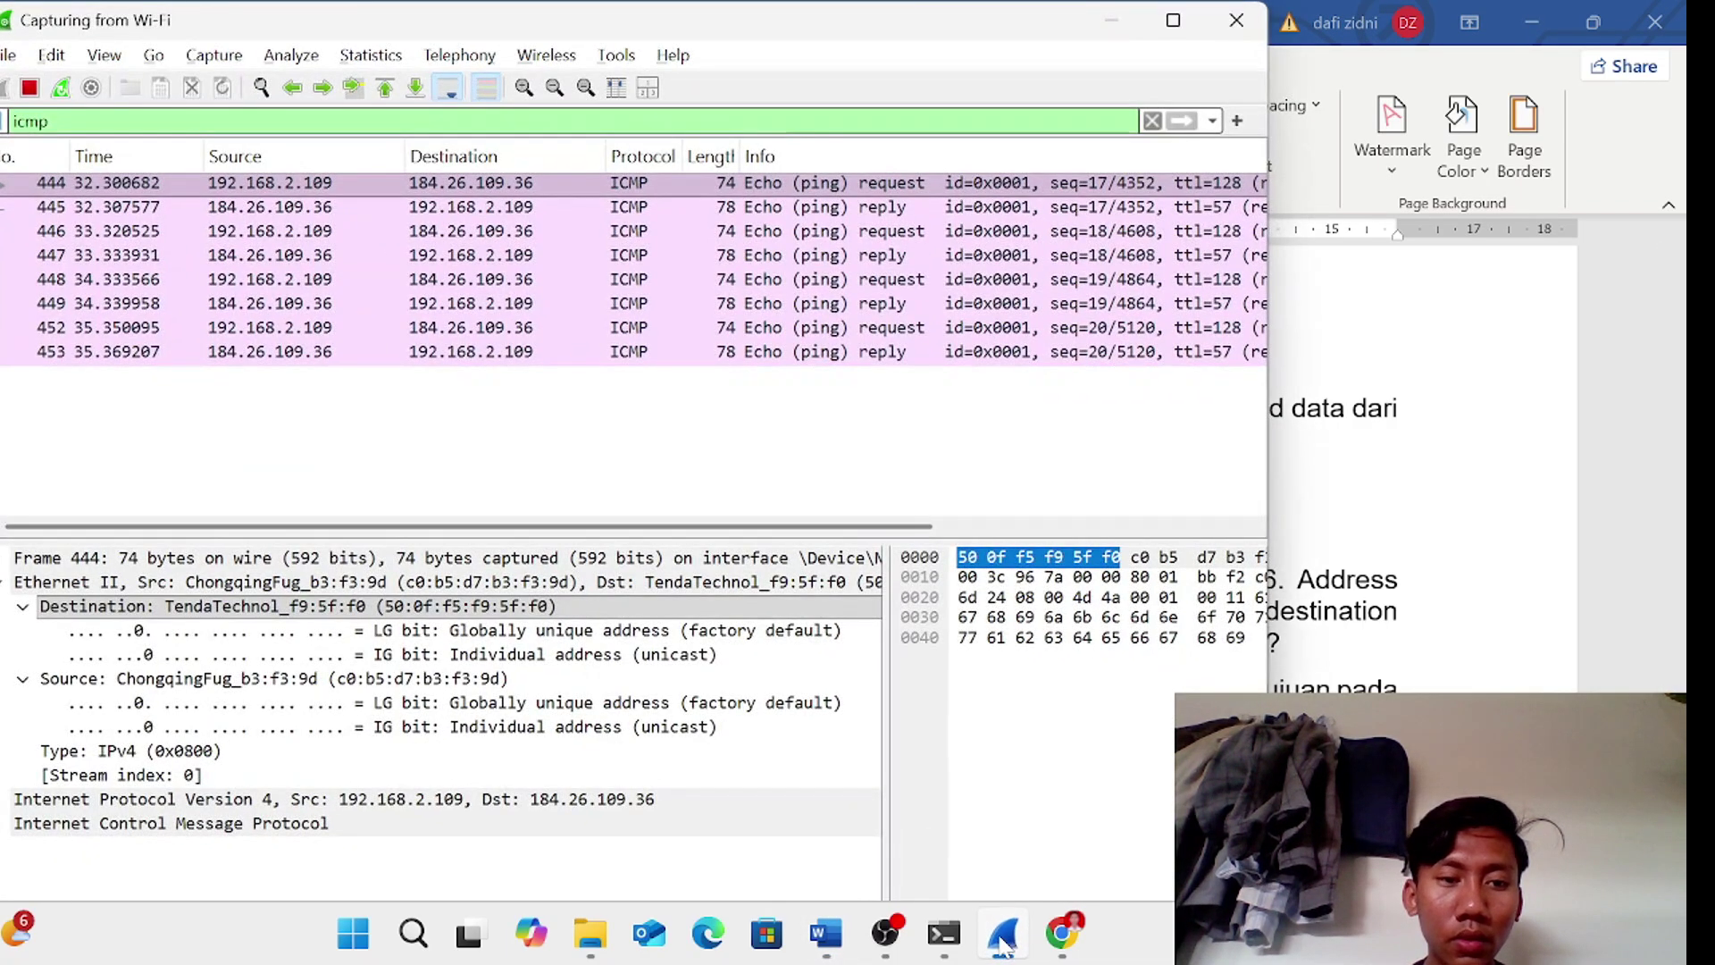
click(7, 585)
click(8, 585)
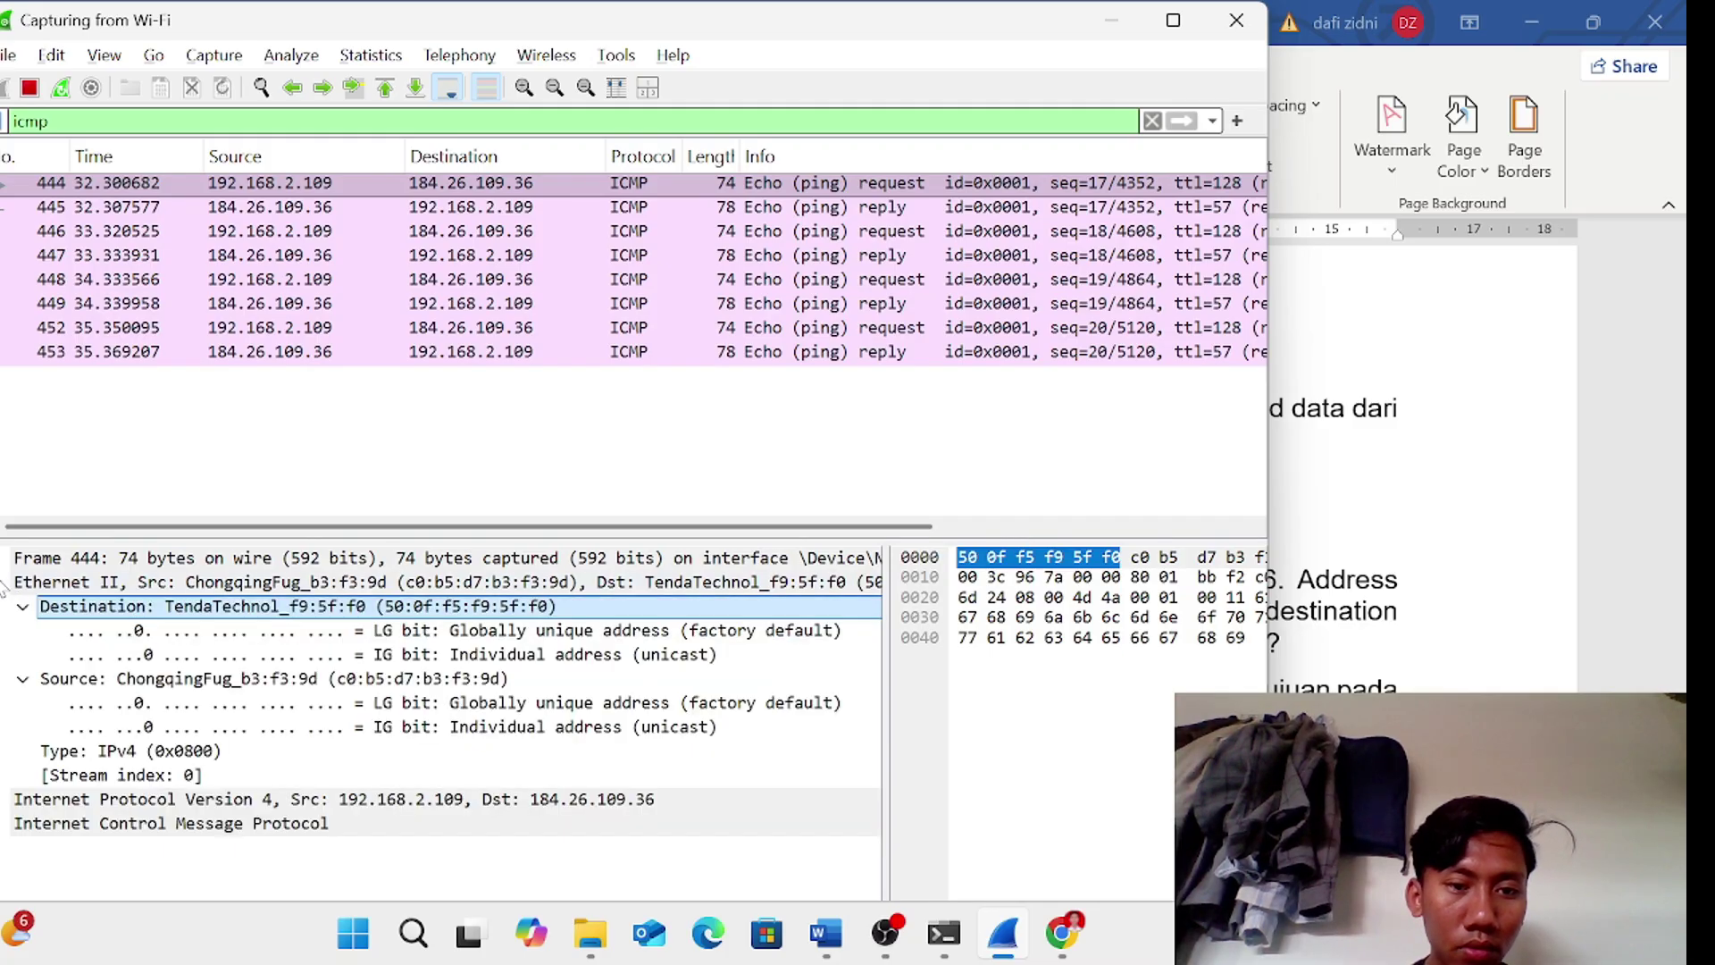
right_click(441, 615)
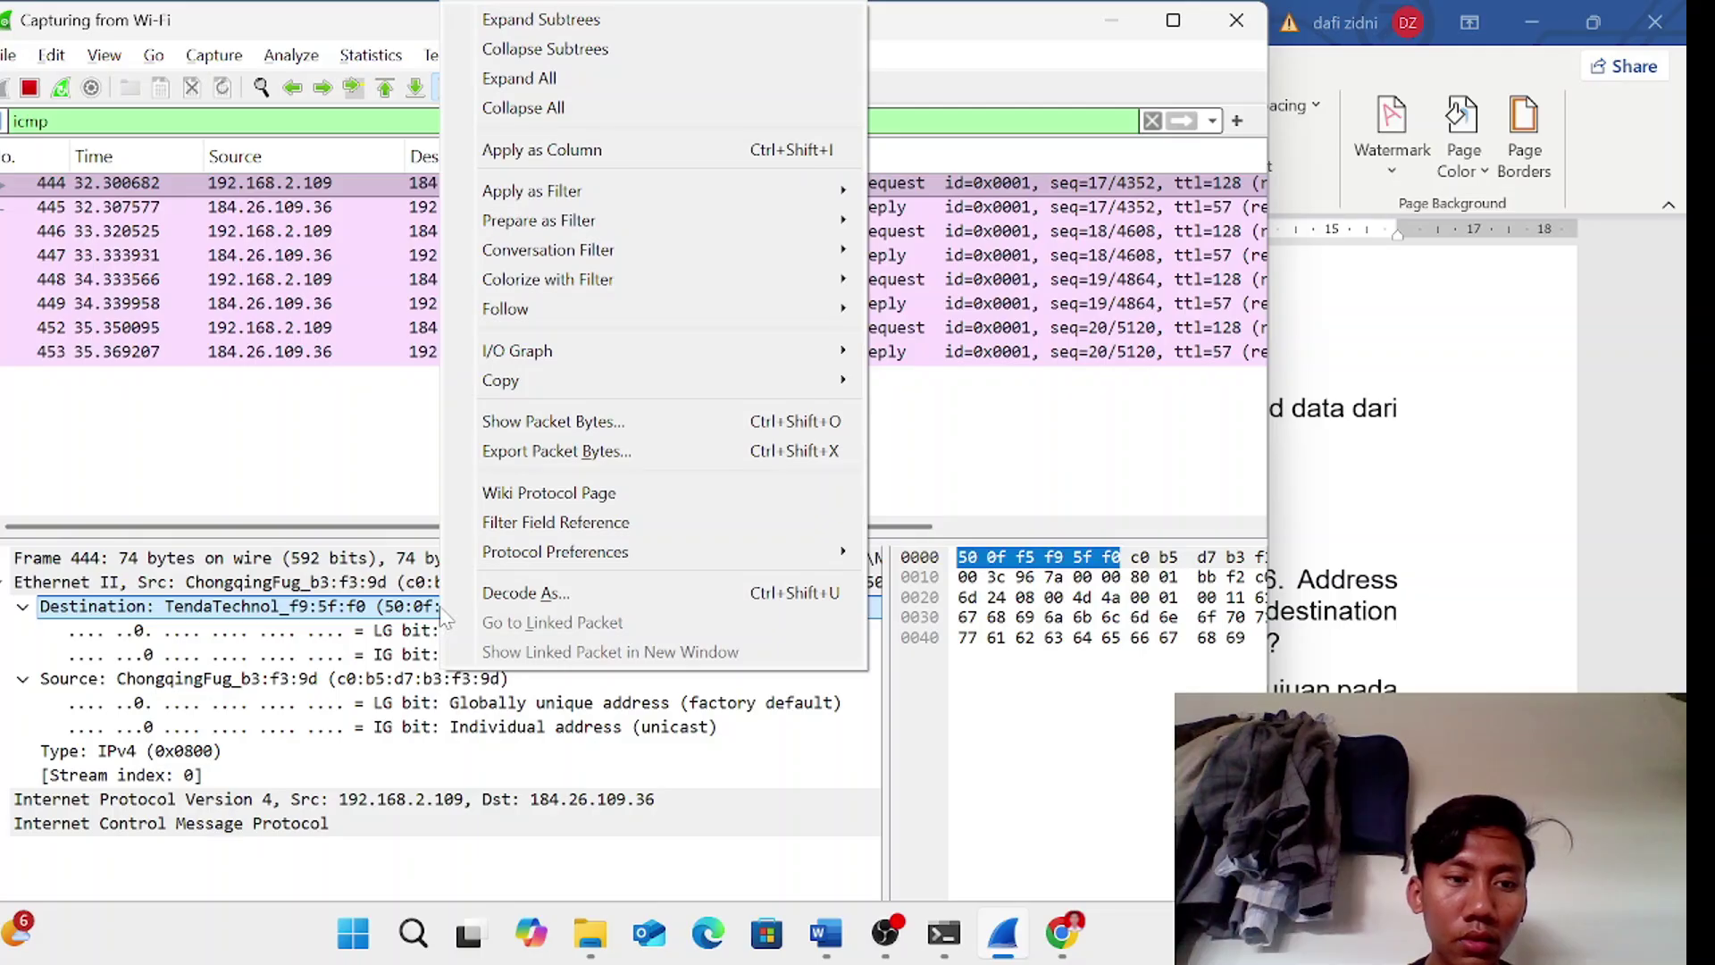
click(408, 680)
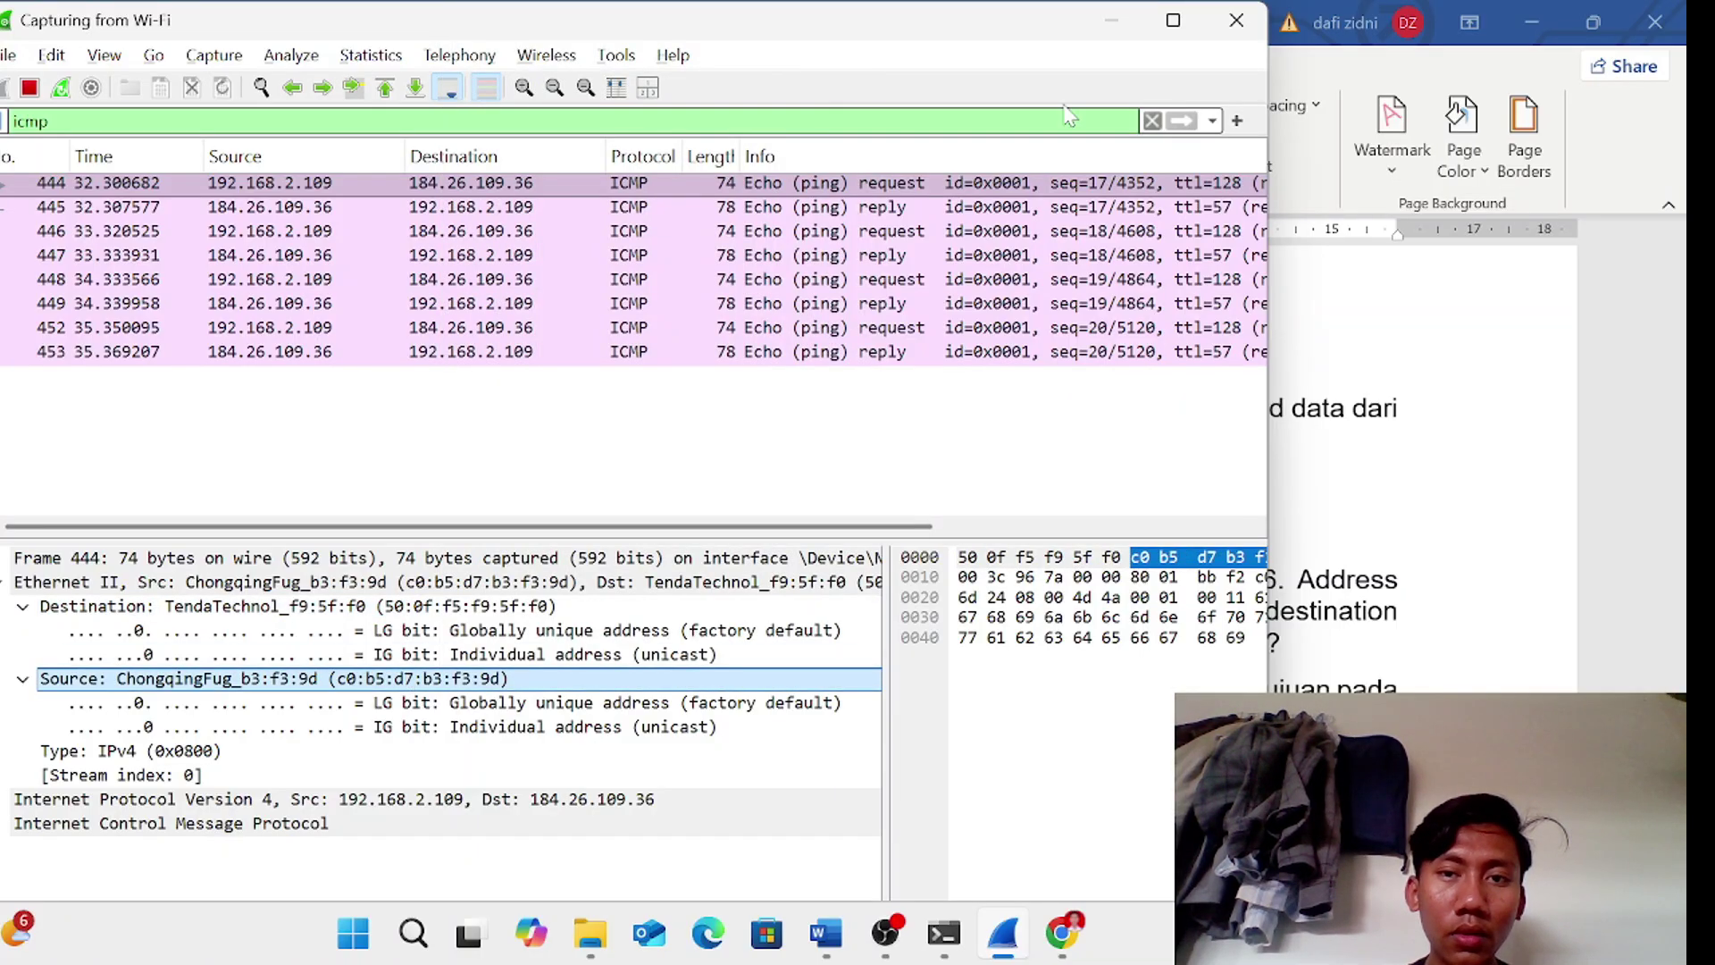
double_click(1115, 40)
click(1114, 40)
- In Word, copy the address 192.168.2.109 from the Source answer of question 1
scroll(858, 581, up, 3)
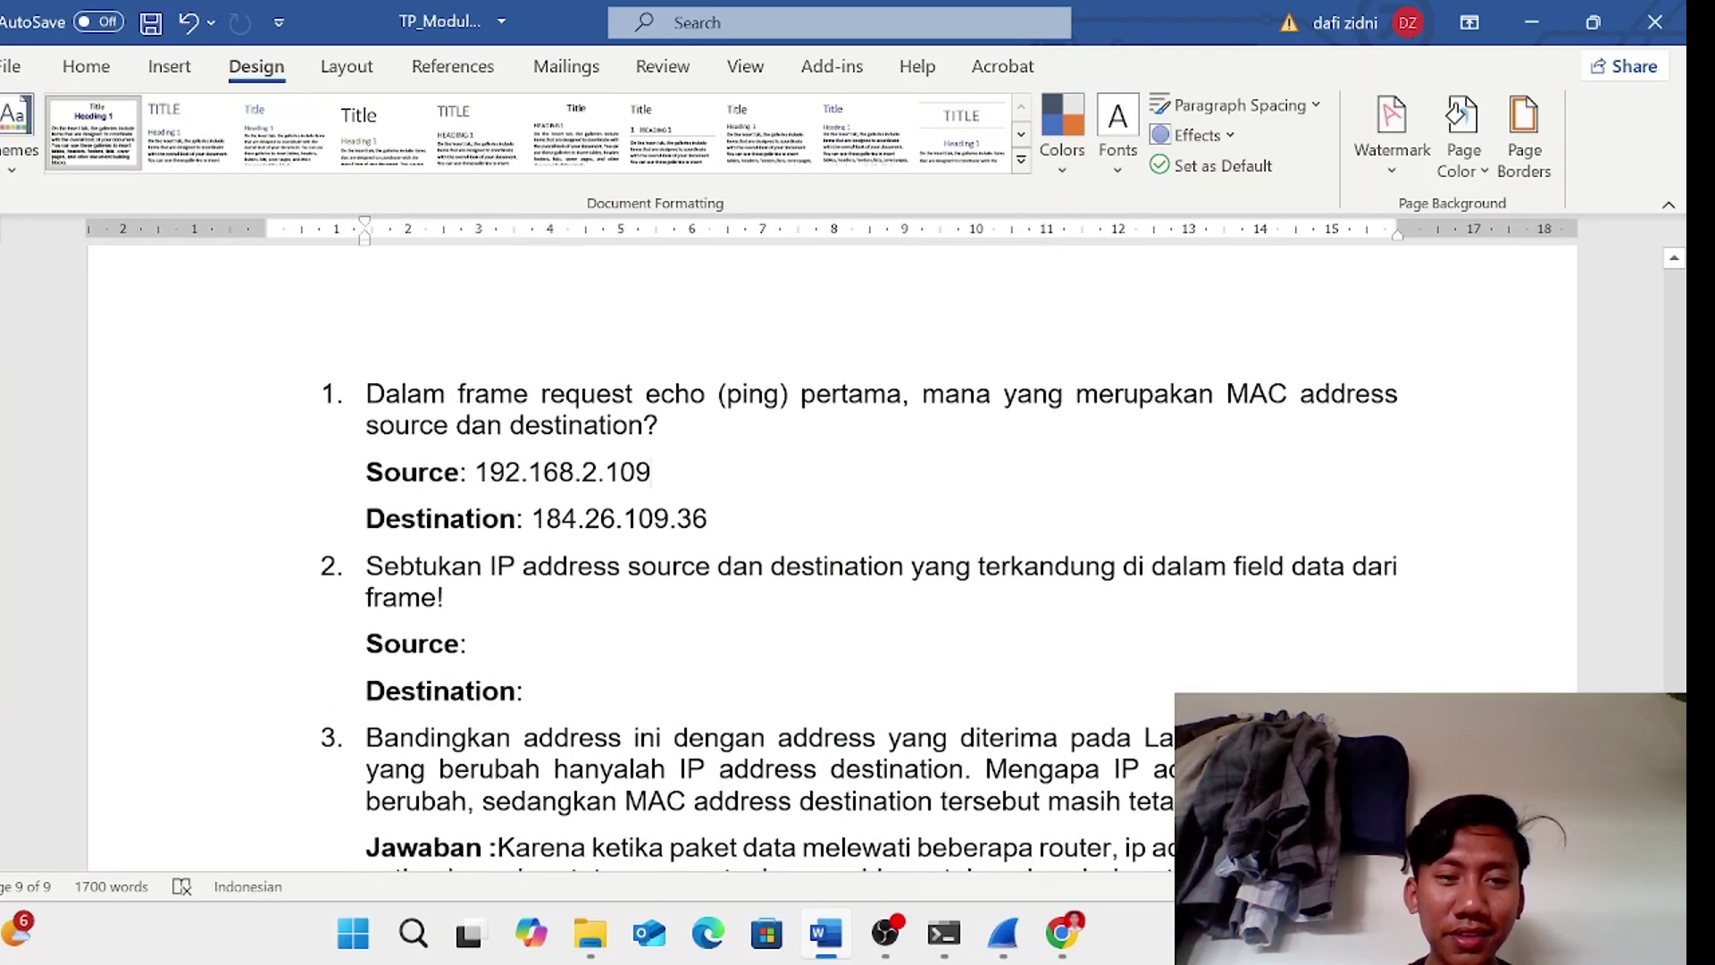
drag(667, 473, 474, 485)
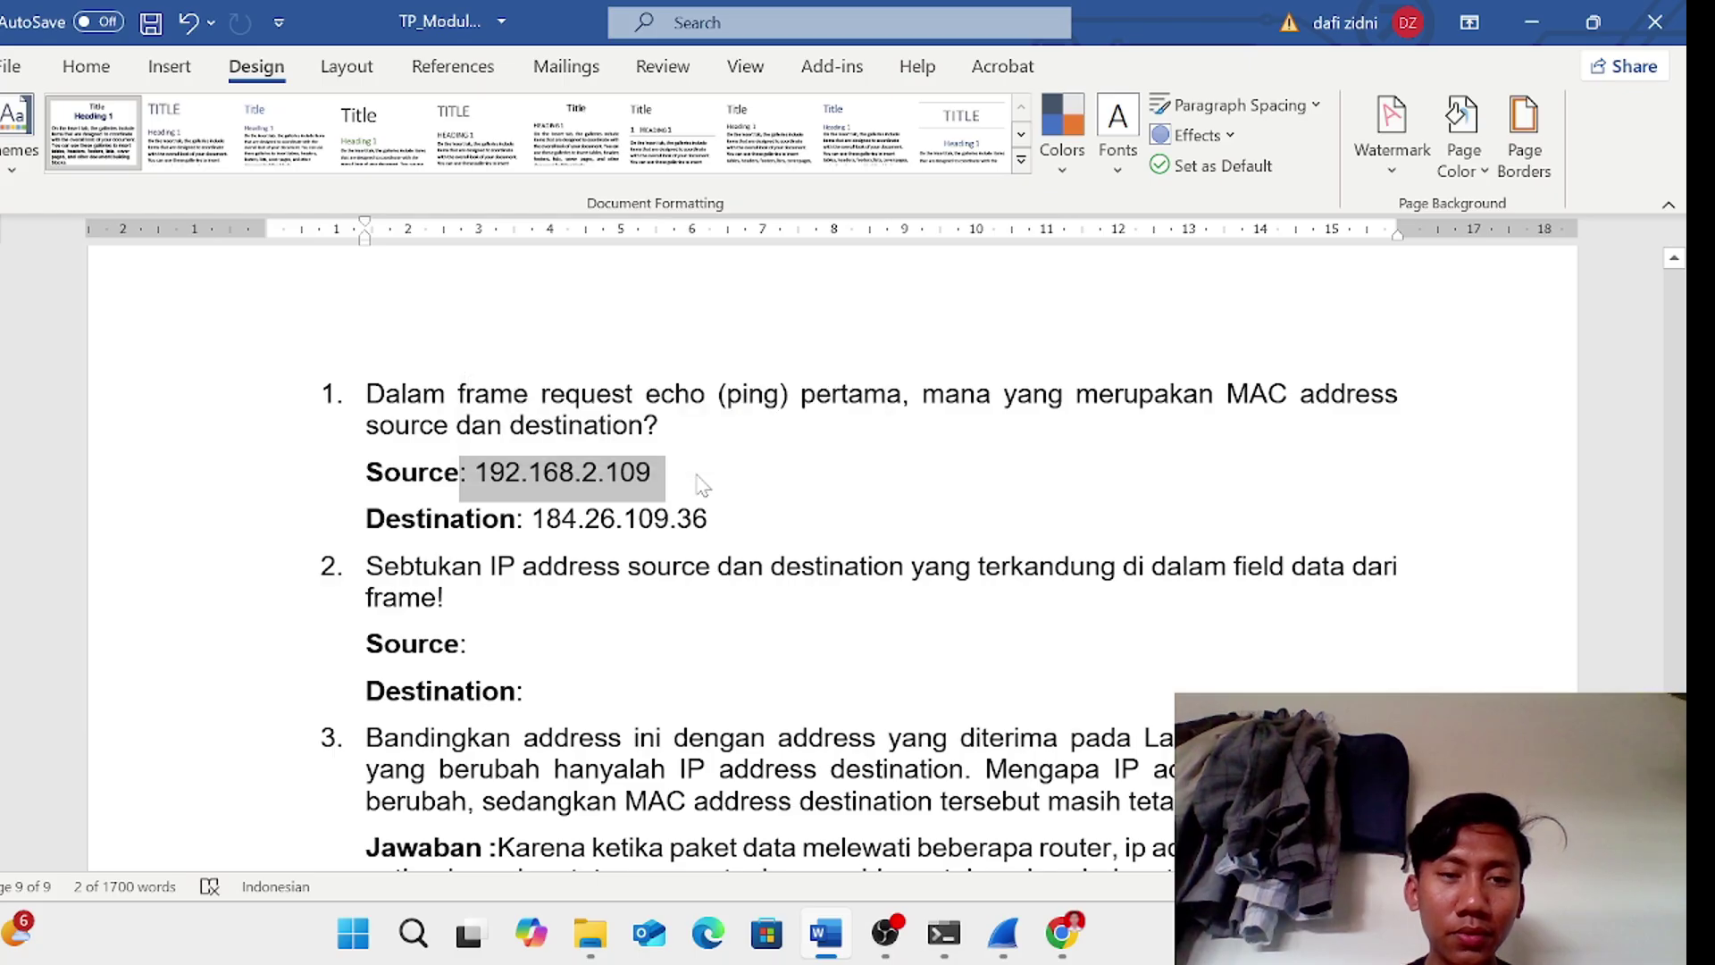
drag(651, 474, 468, 474)
key(ctrl+c)
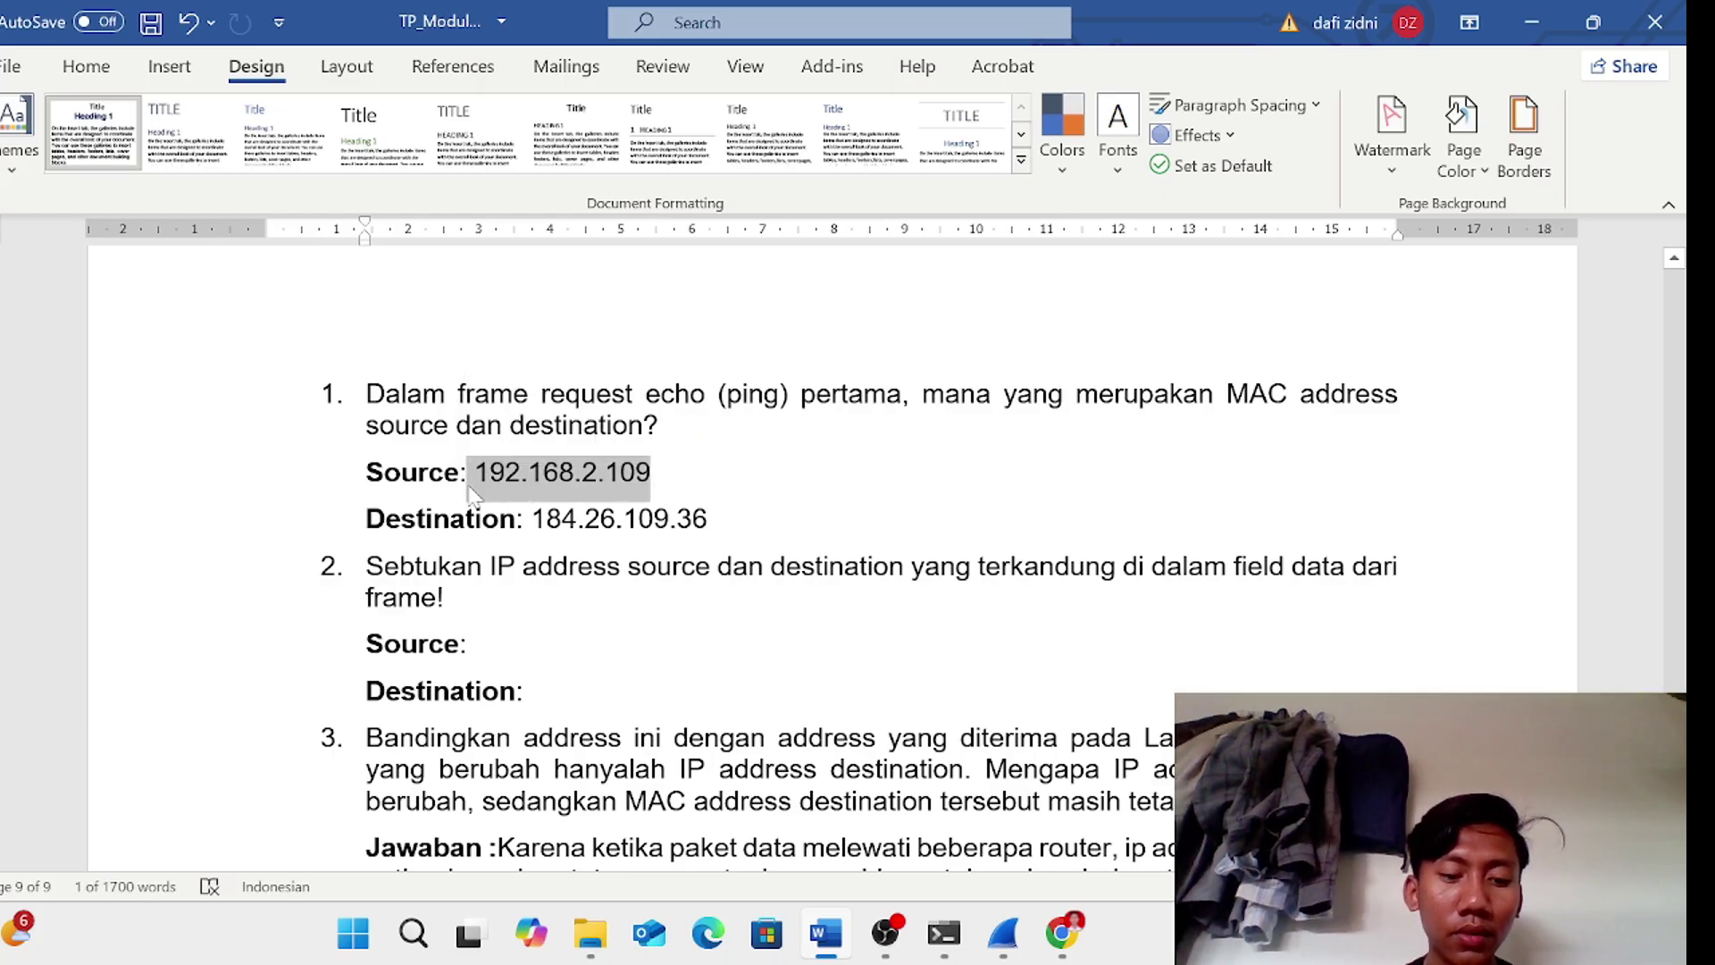
- Move the addresses 192.168.2.109 and 184.26.109.36 from question 1's answers to question 2's Source and Destination answers
key(BackSpace)
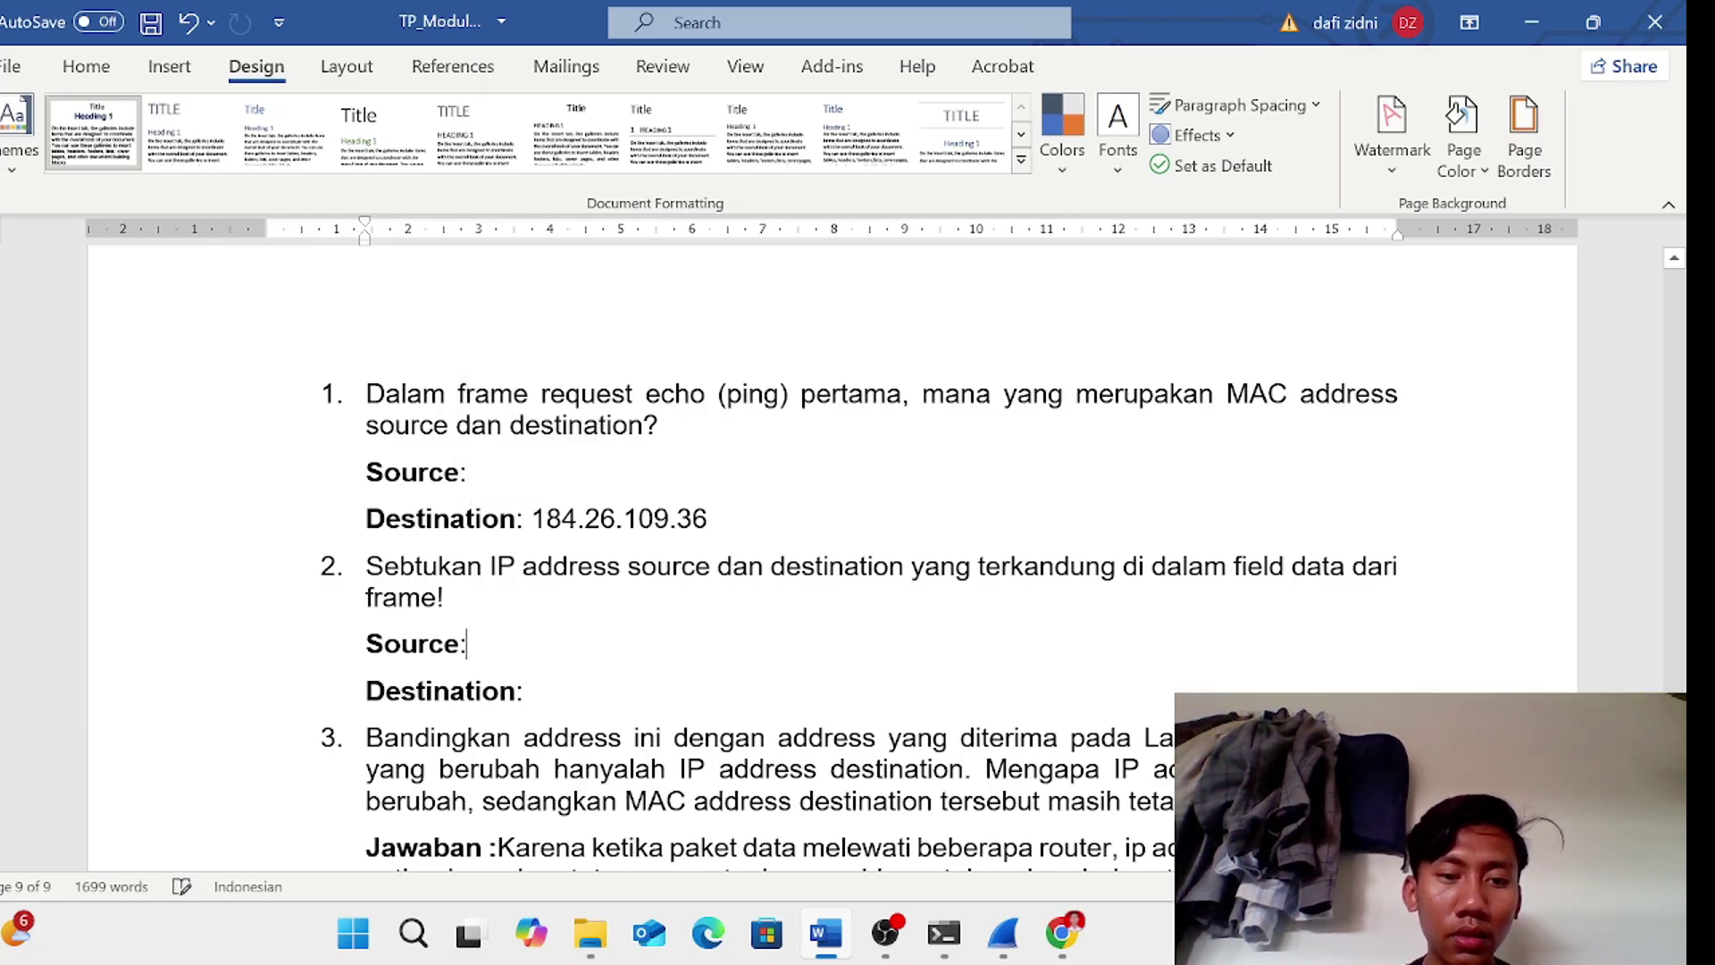
key(ctrl+v)
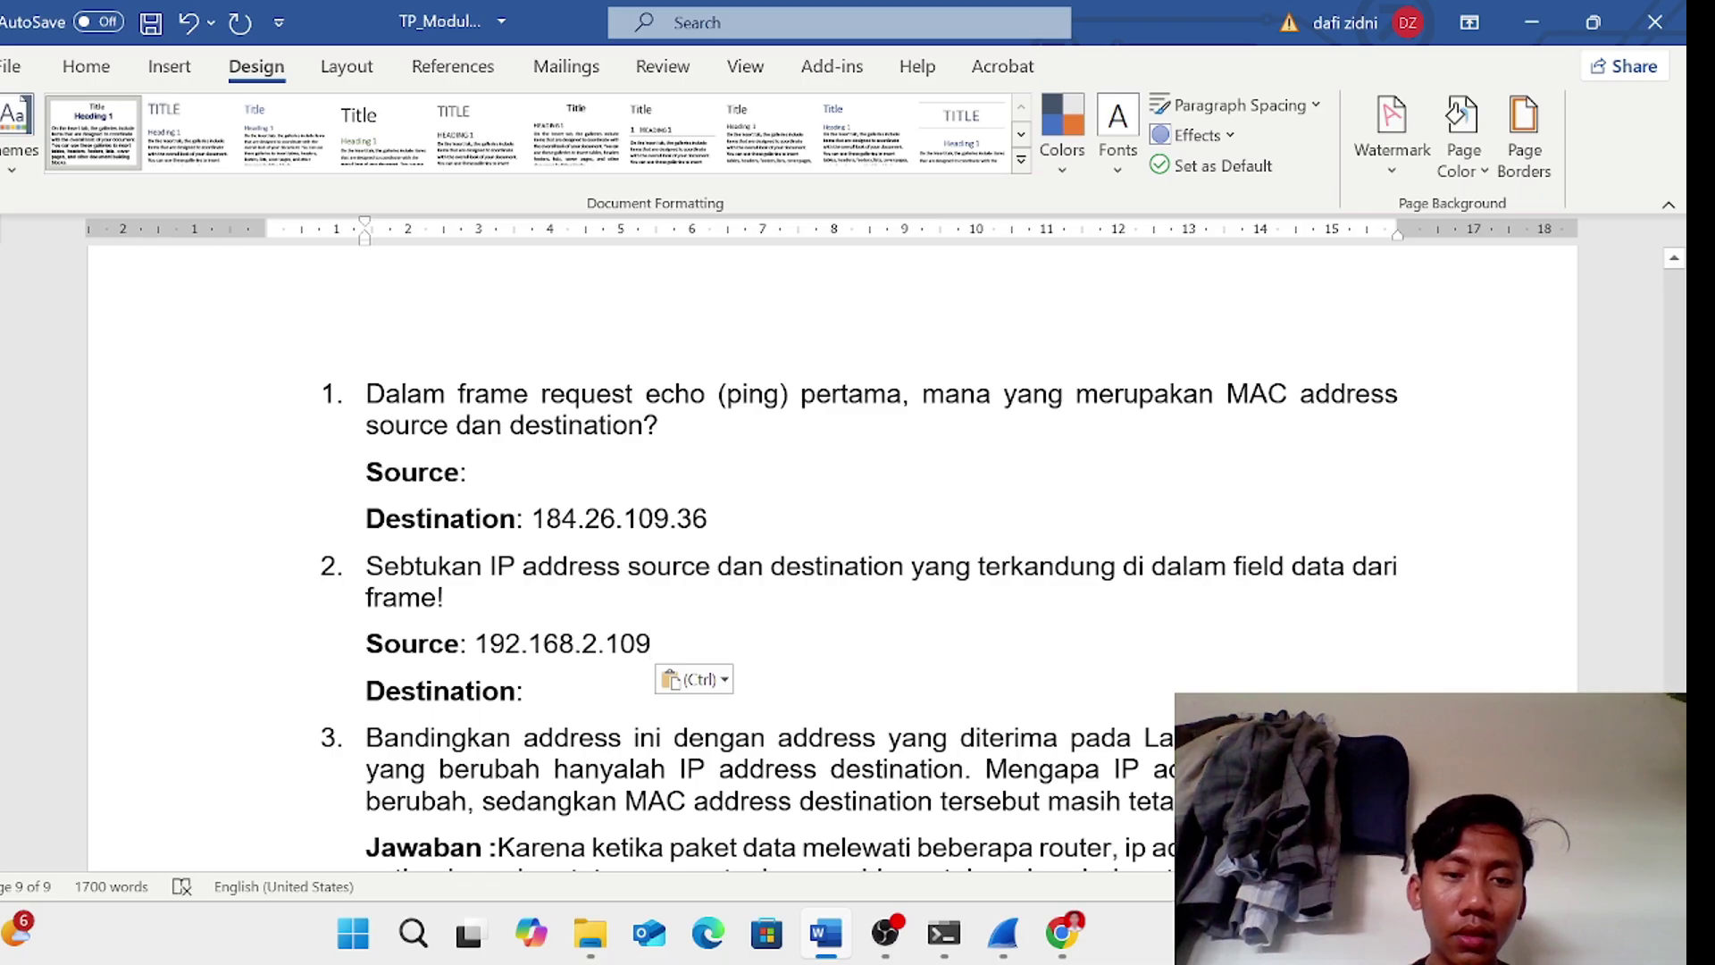
drag(708, 518, 531, 518)
key(ctrl+c)
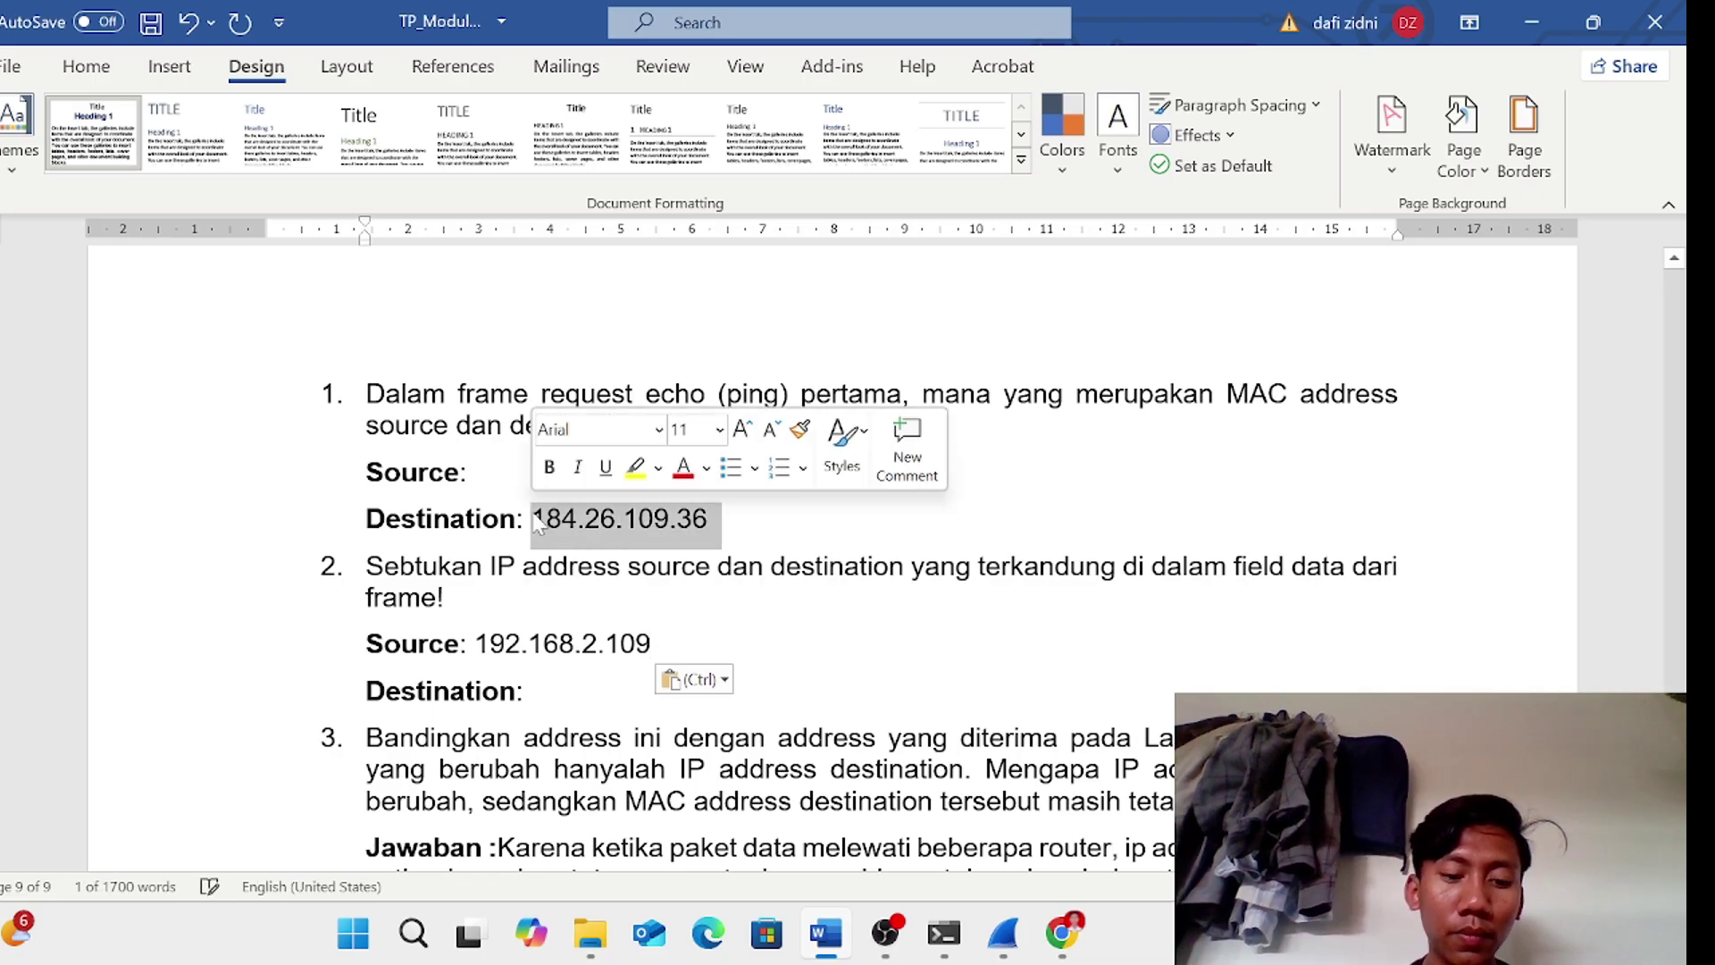
key(Delete)
key(Delete)
key(Return)
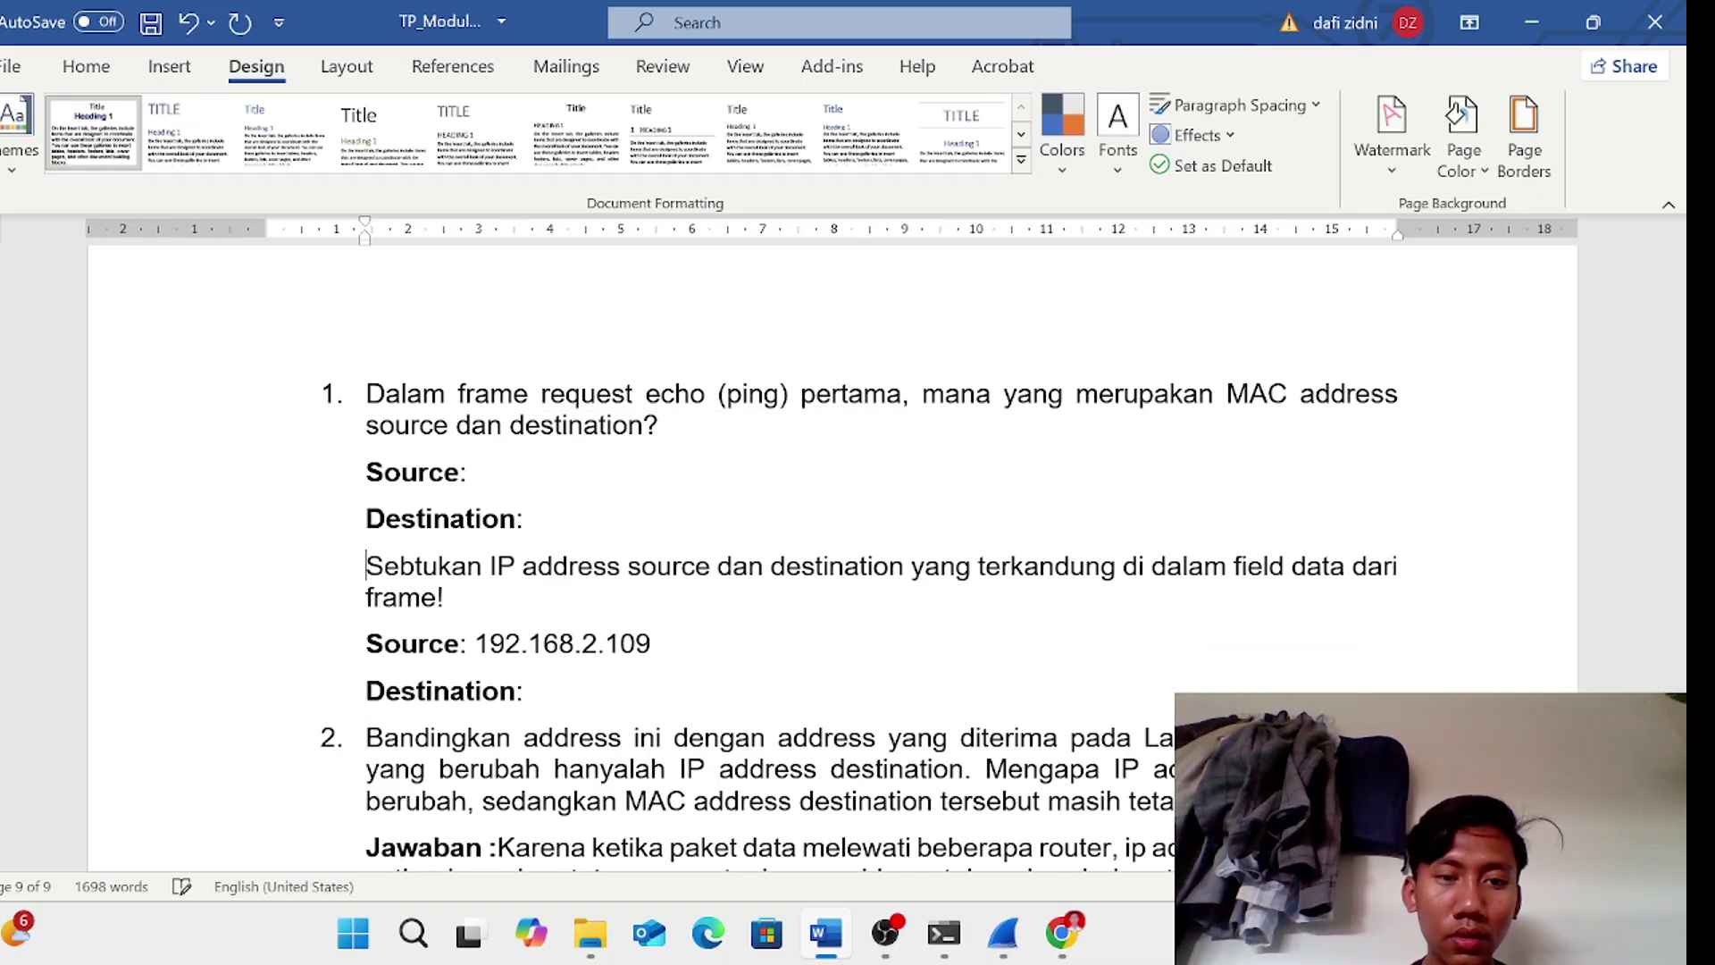
click(525, 691)
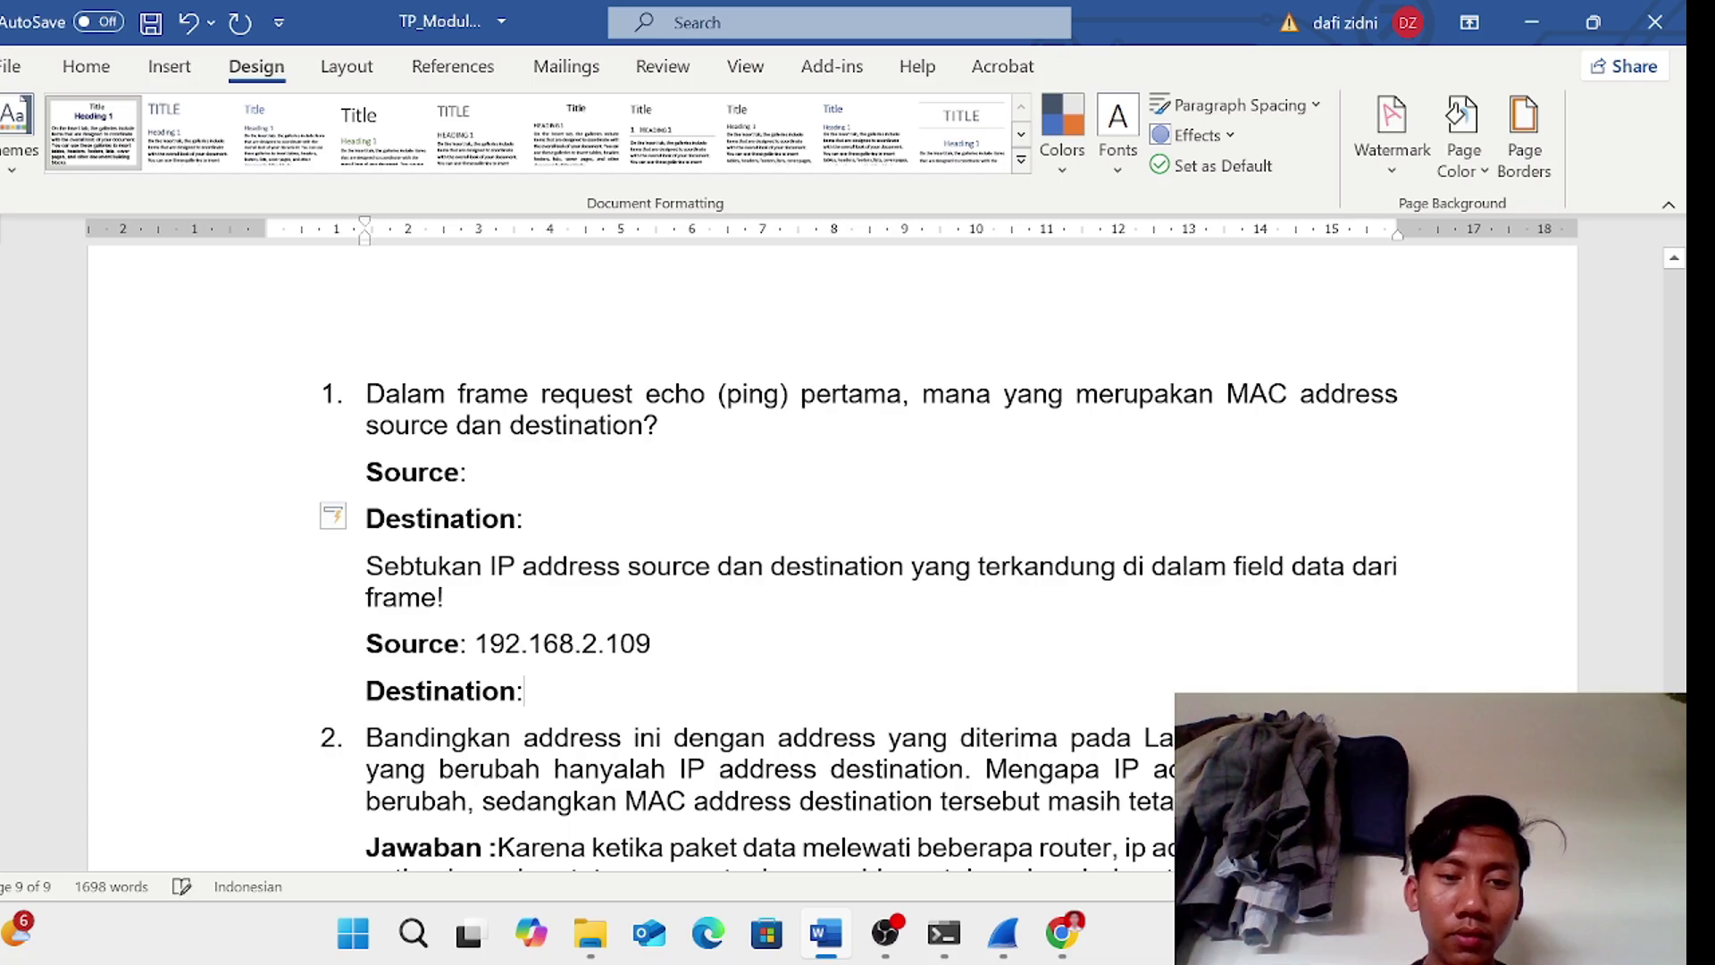
key(ctrl+v)
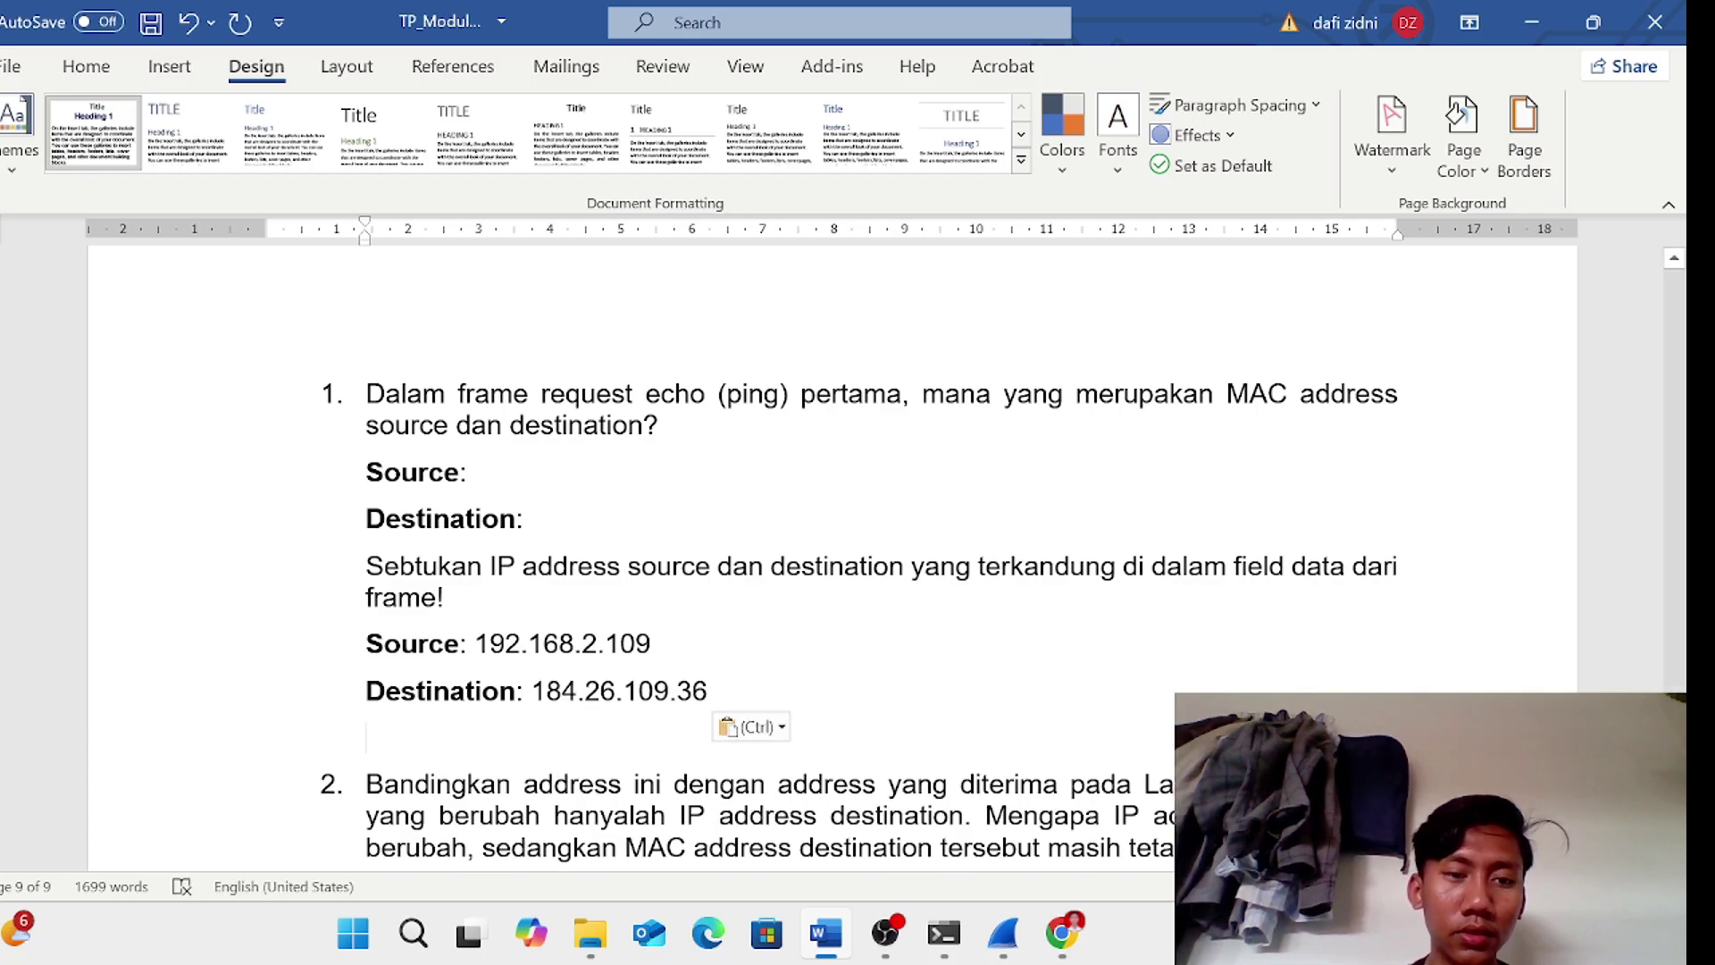
- Restore the list number 2. in front of the question starting "Sebtukan IP address source dan destination"
click(366, 565)
key(BackSpace)
key(BackSpace)
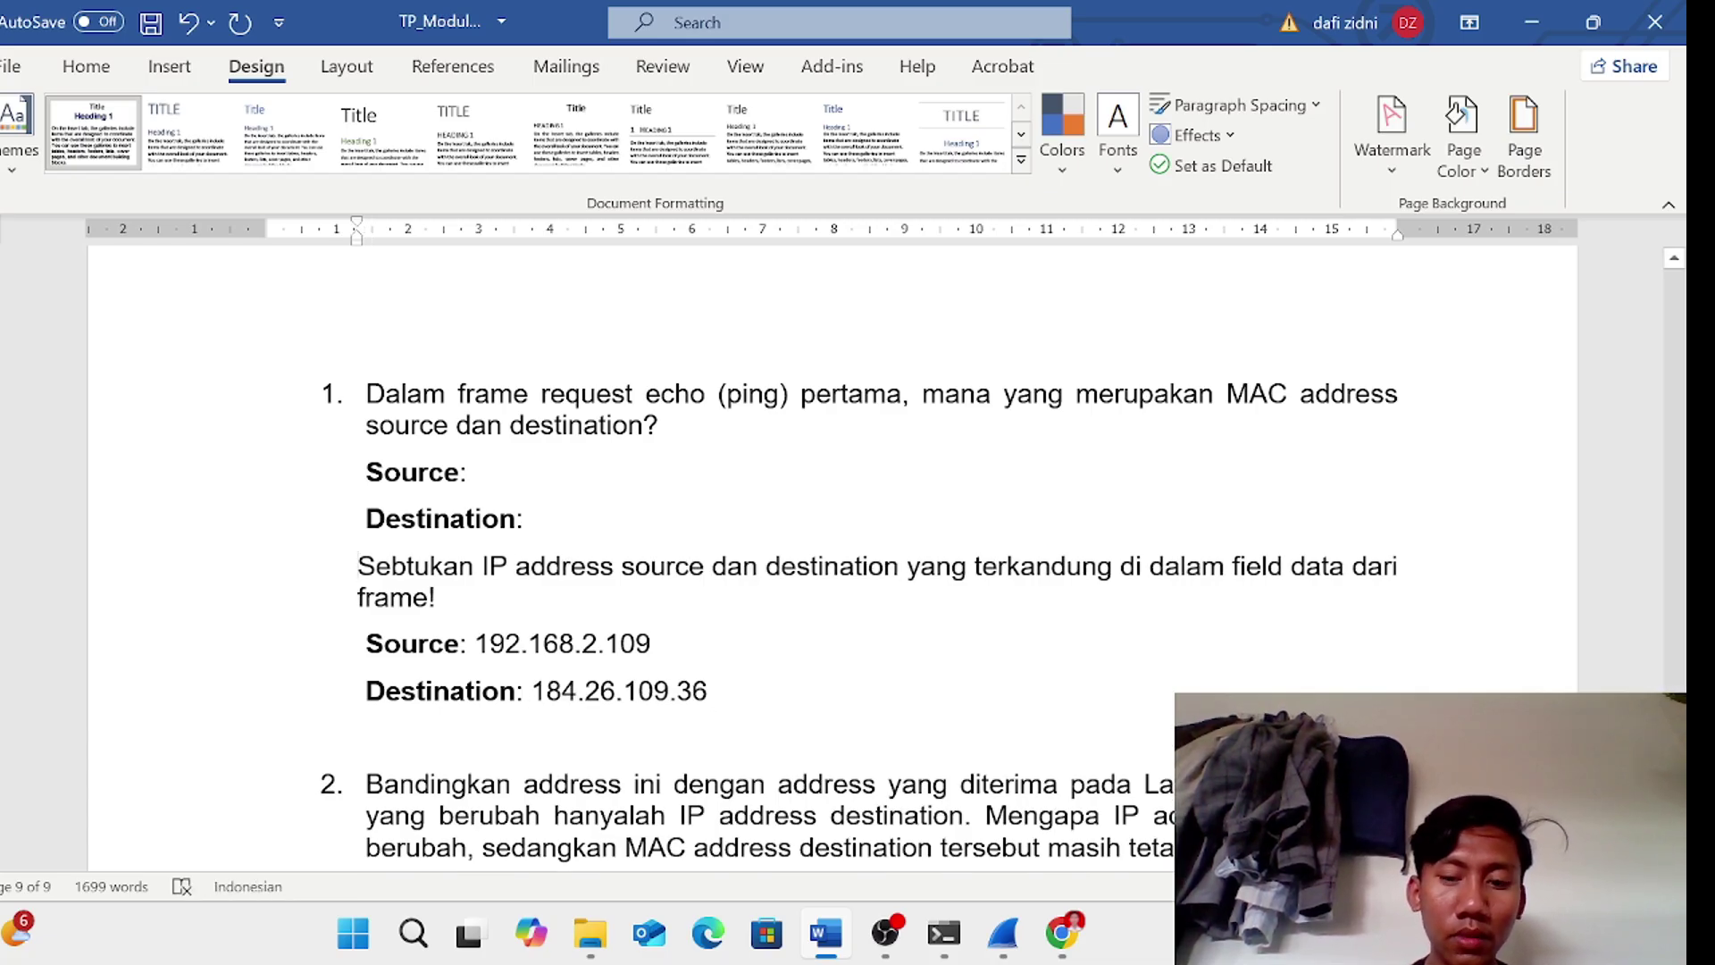
text(2.)
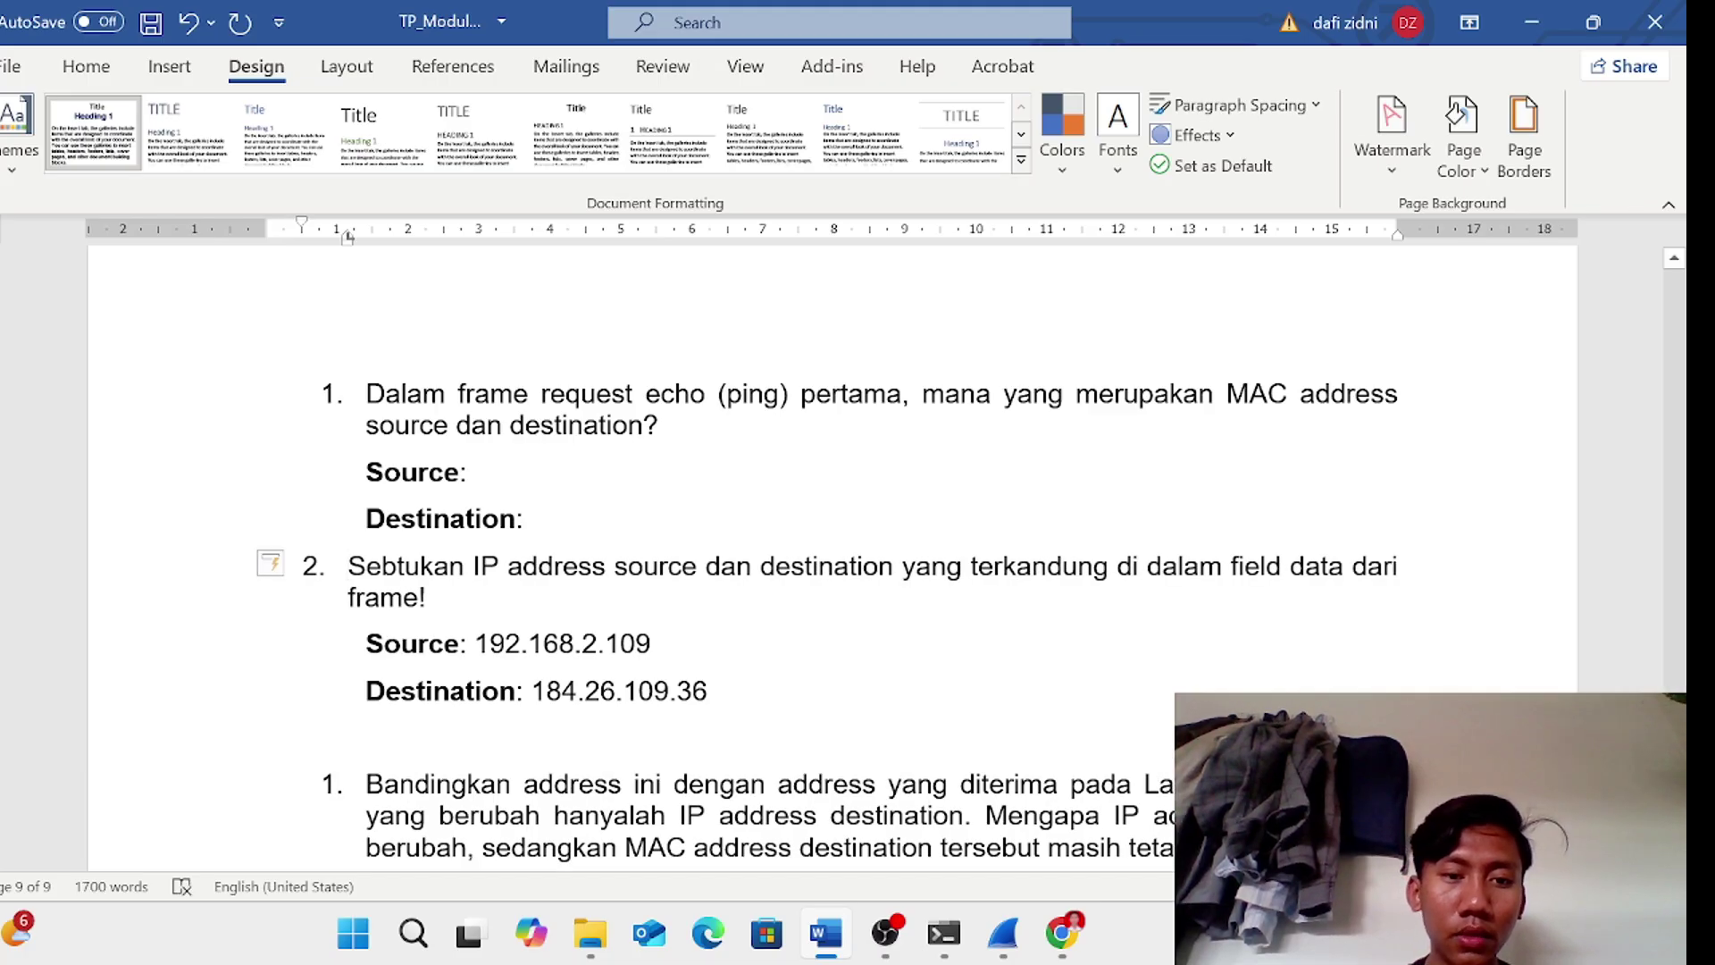
- Copy the Ethernet II destination MAC value 50:0f:f5:f9:5f:f0 in Wireshark and paste it beside question 1's Source label in Word
click(550, 487)
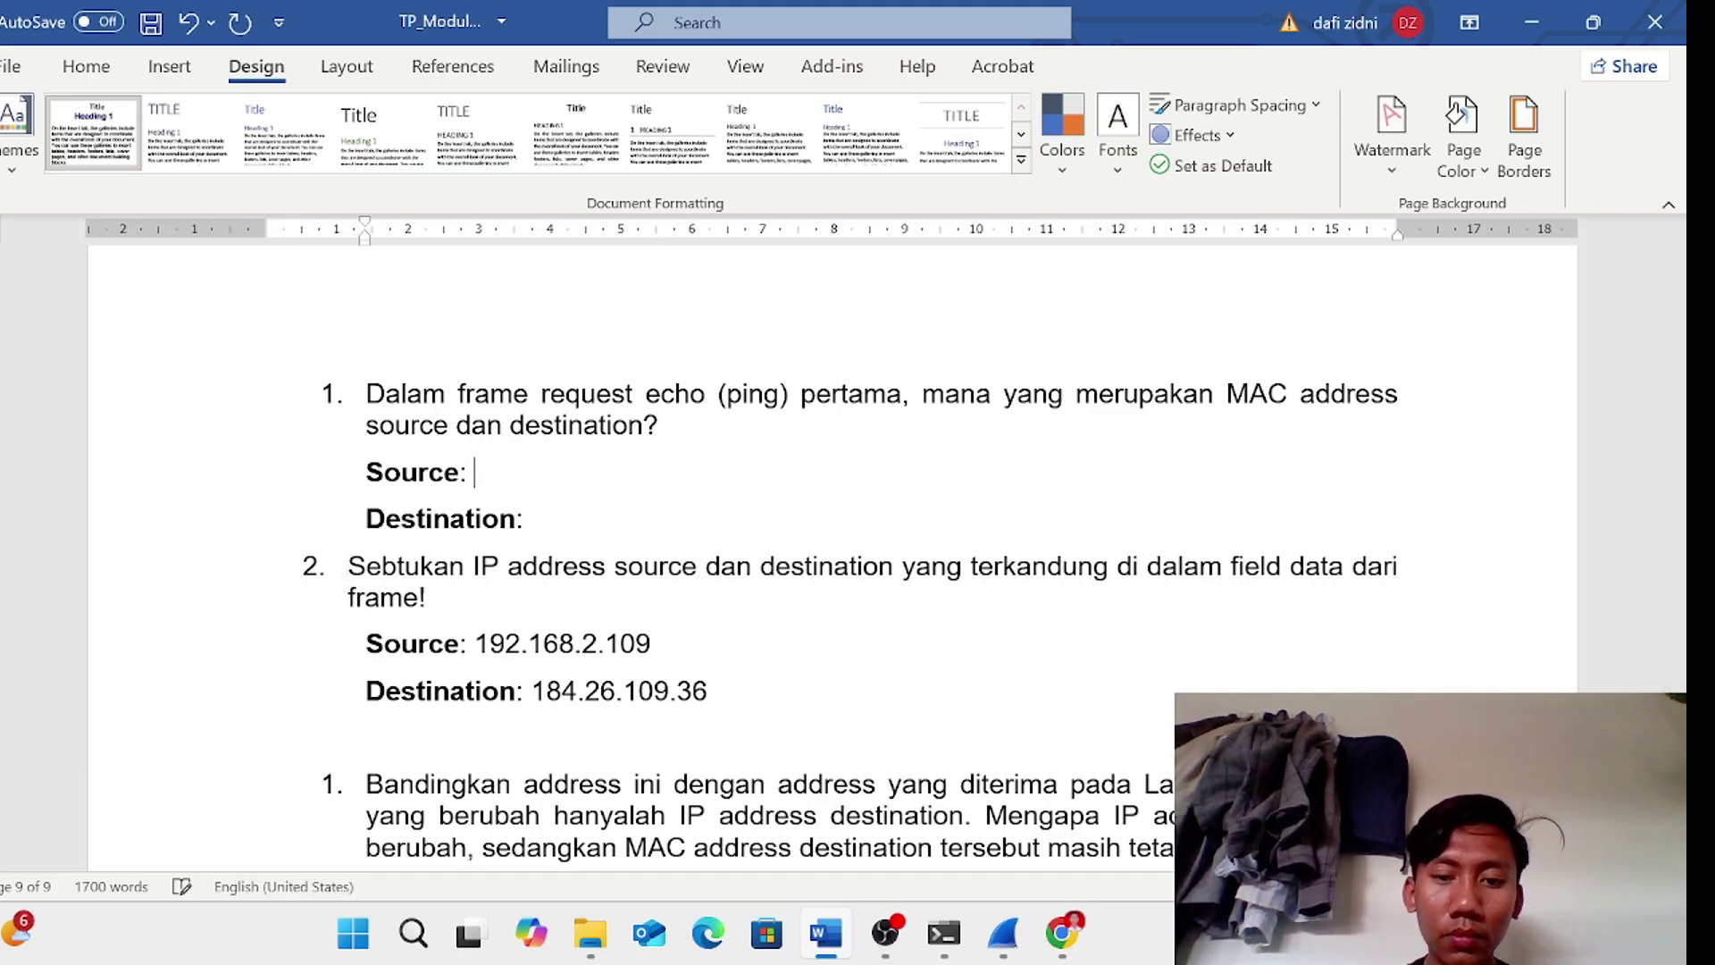
click(1003, 932)
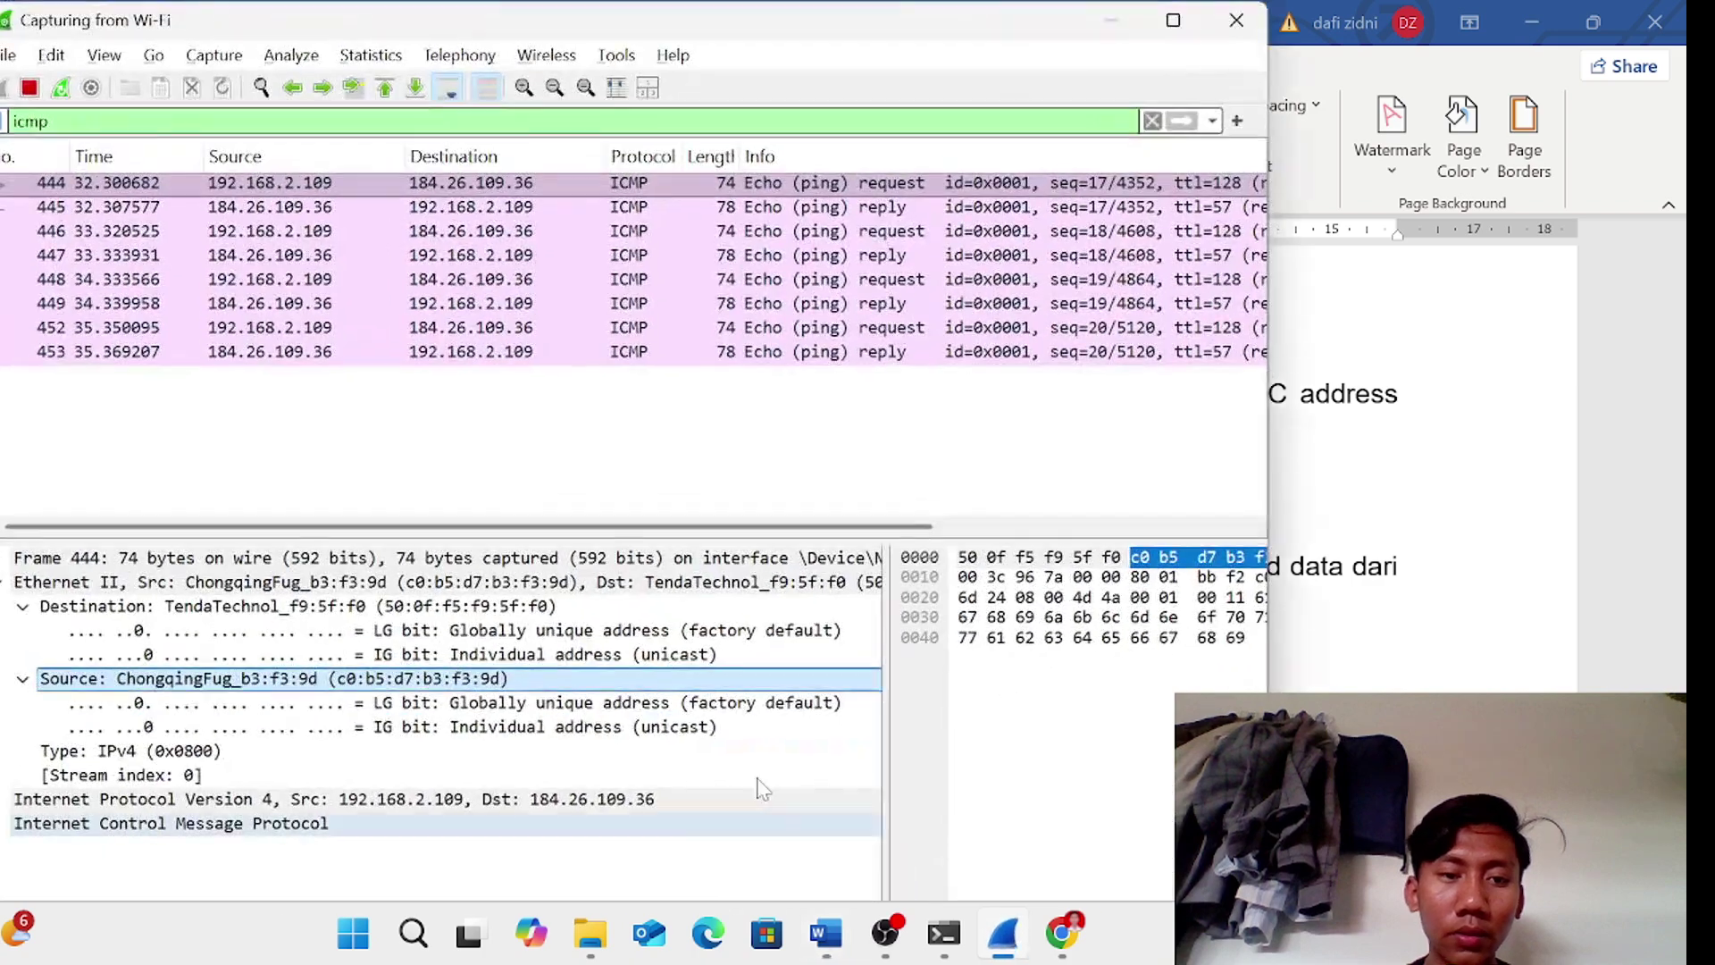
click(490, 610)
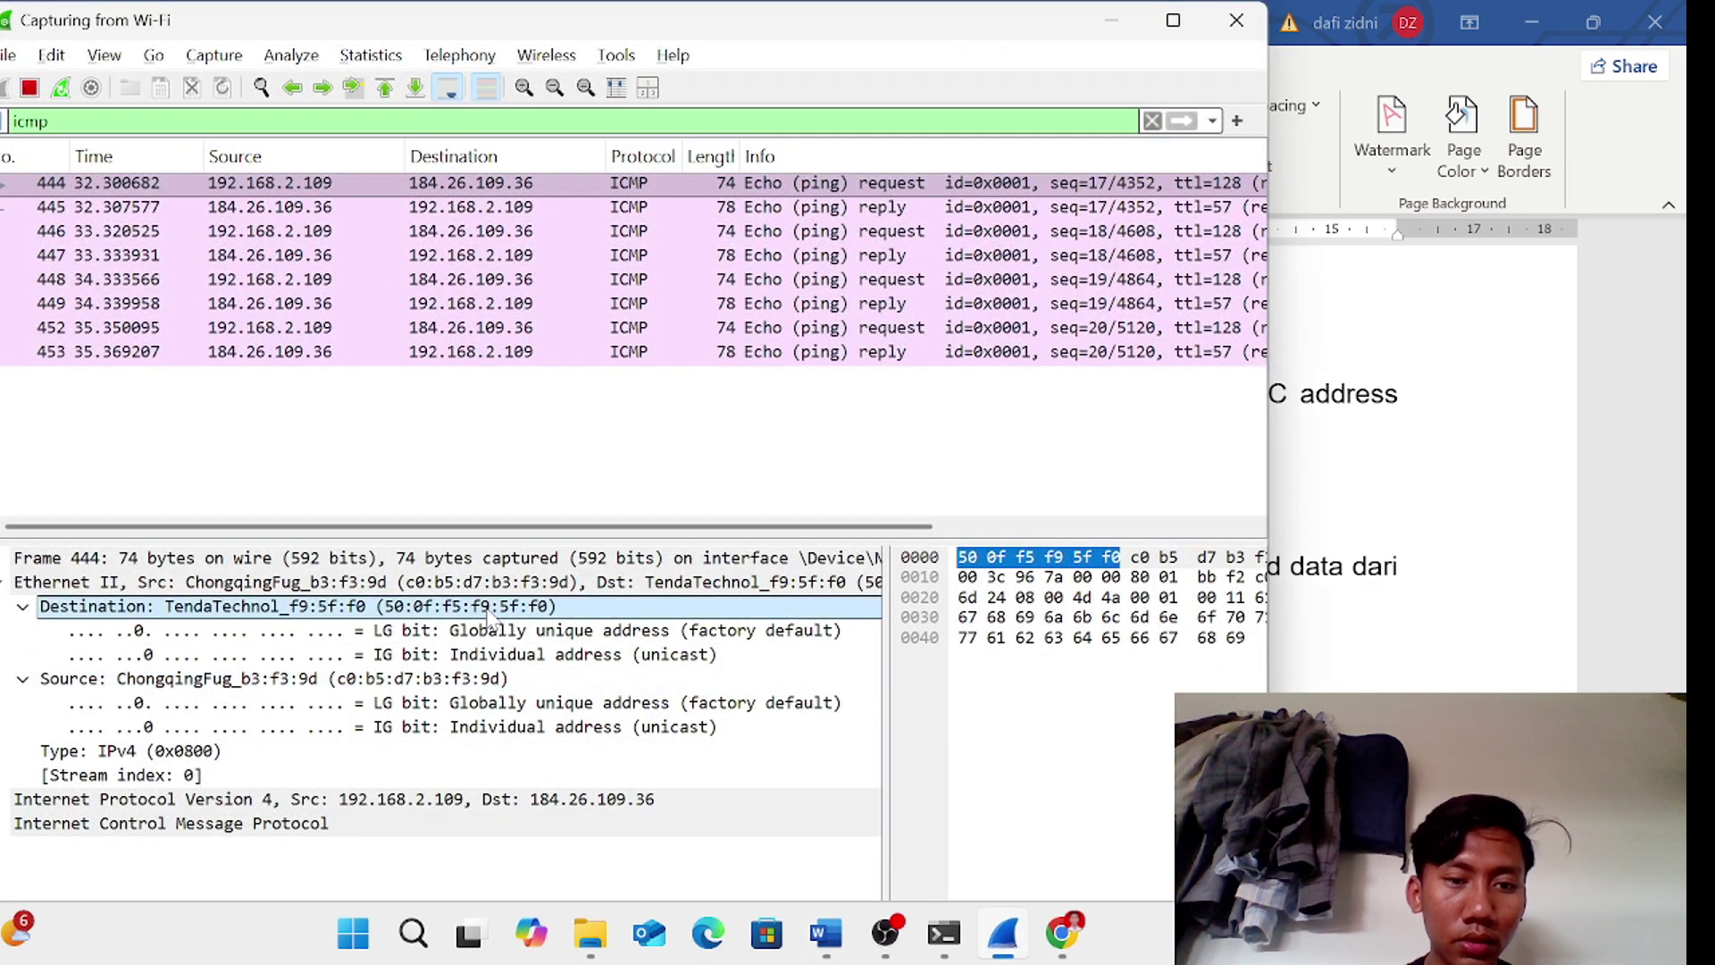
right_click(490, 610)
mouse_move(659, 381)
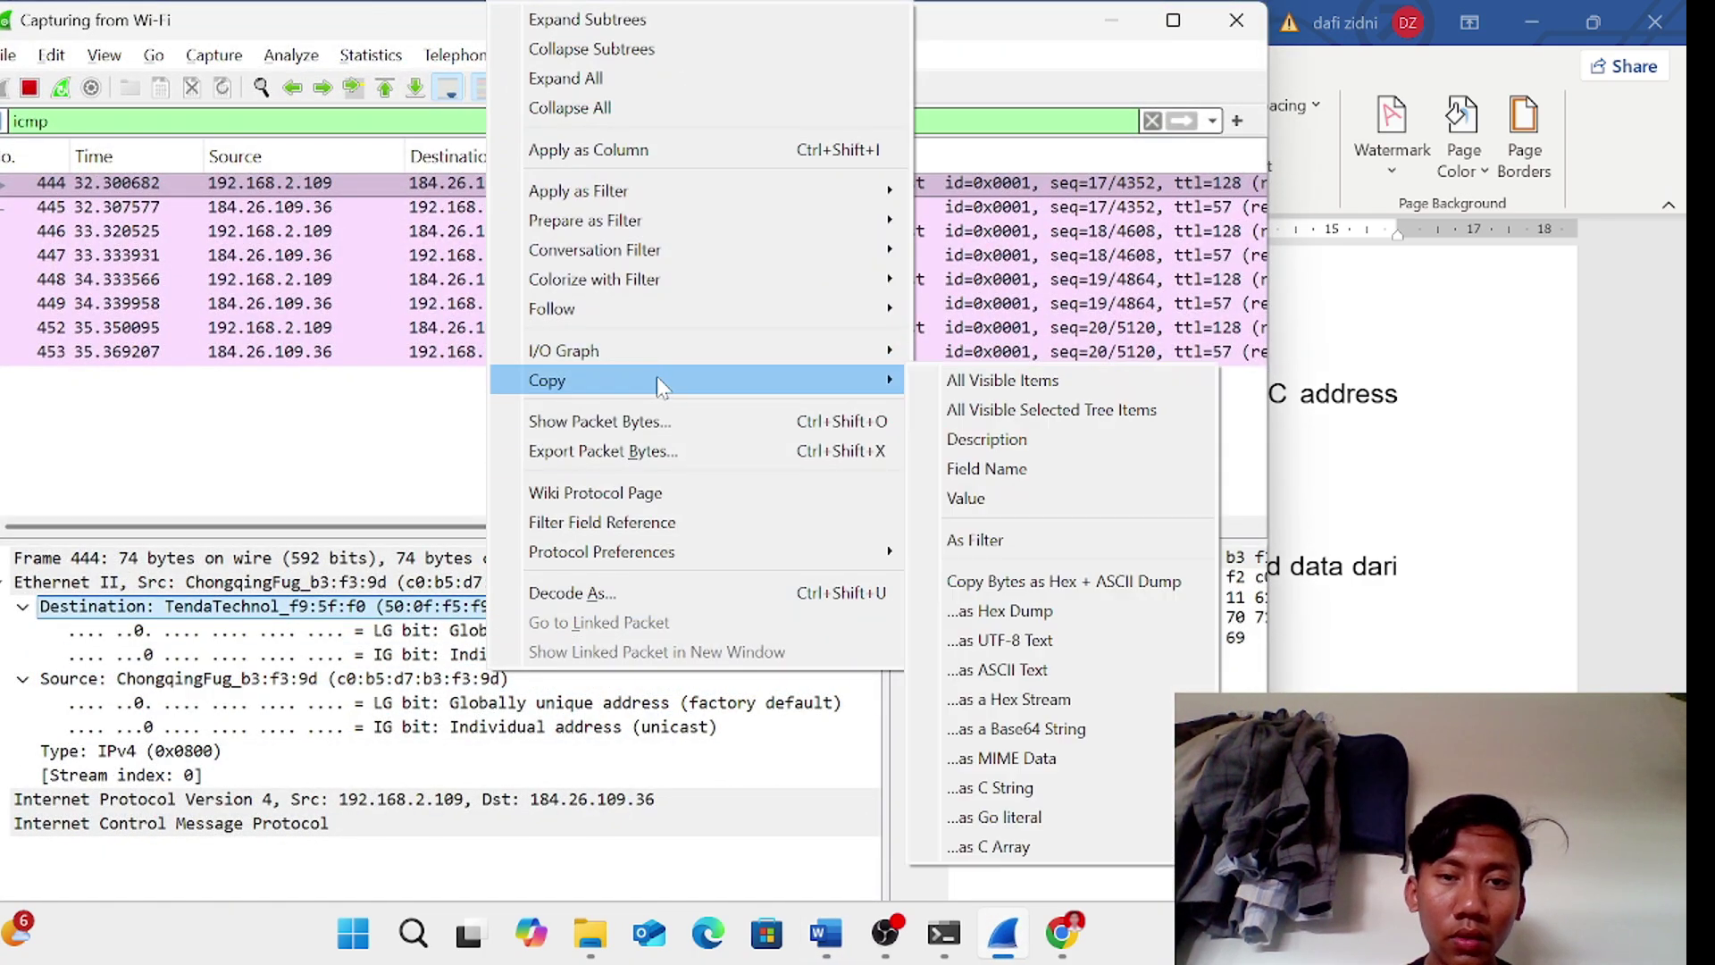
click(965, 496)
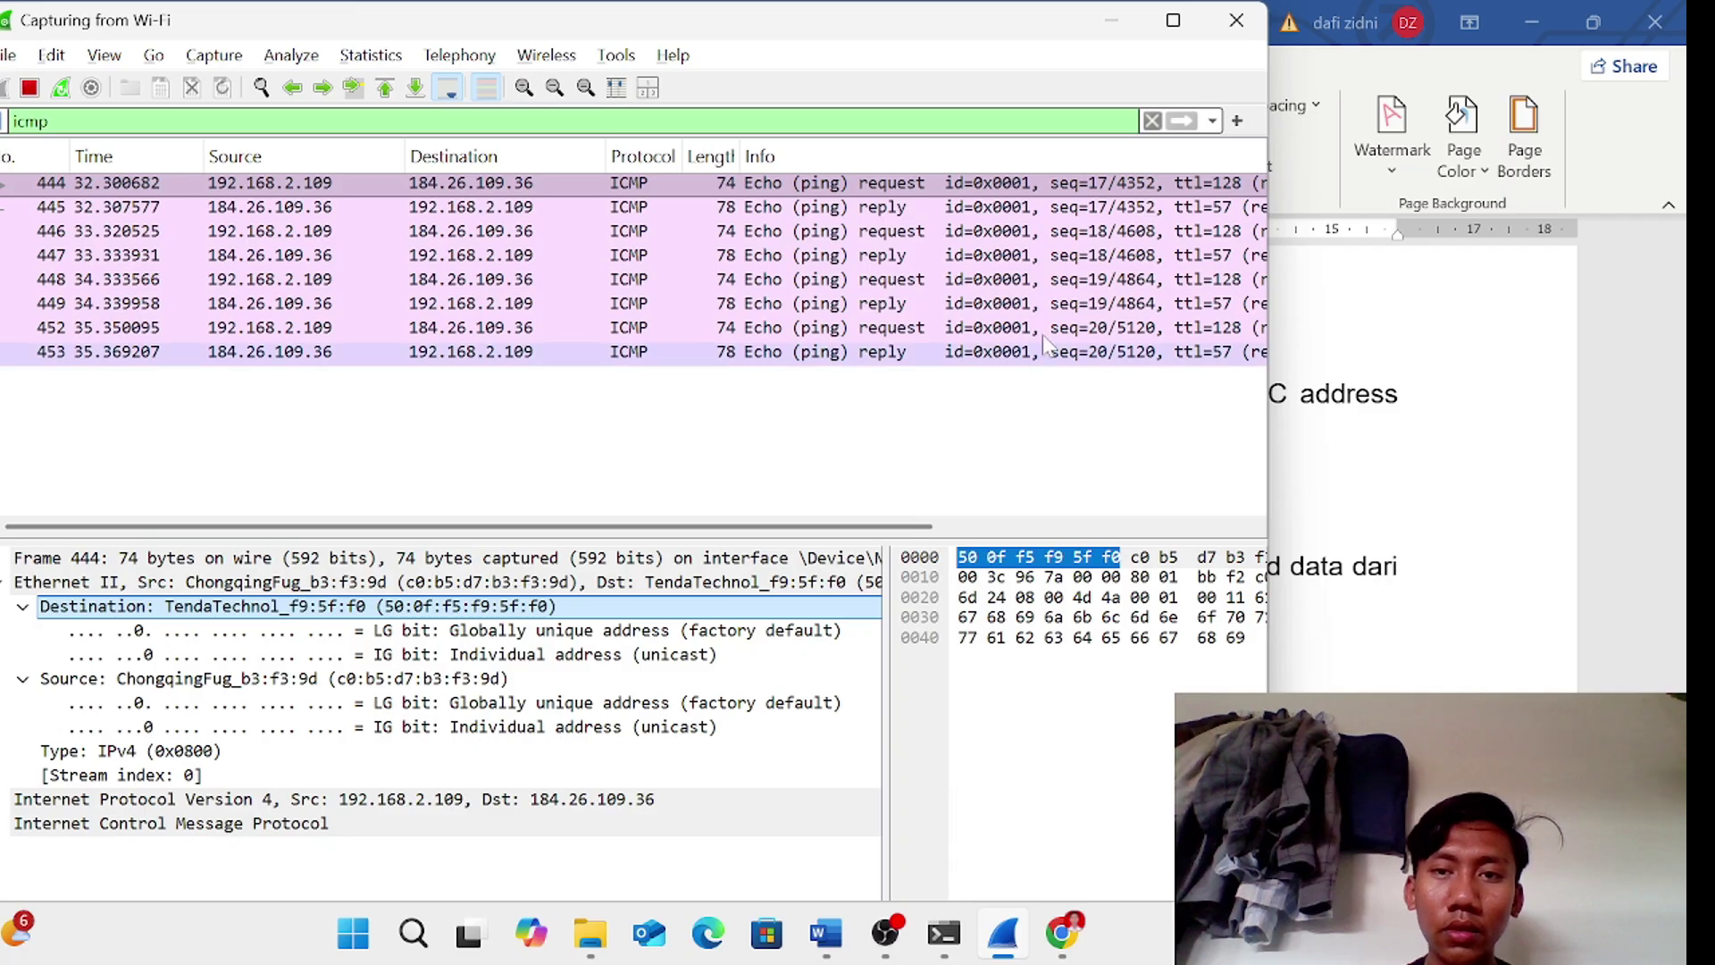
click(1116, 26)
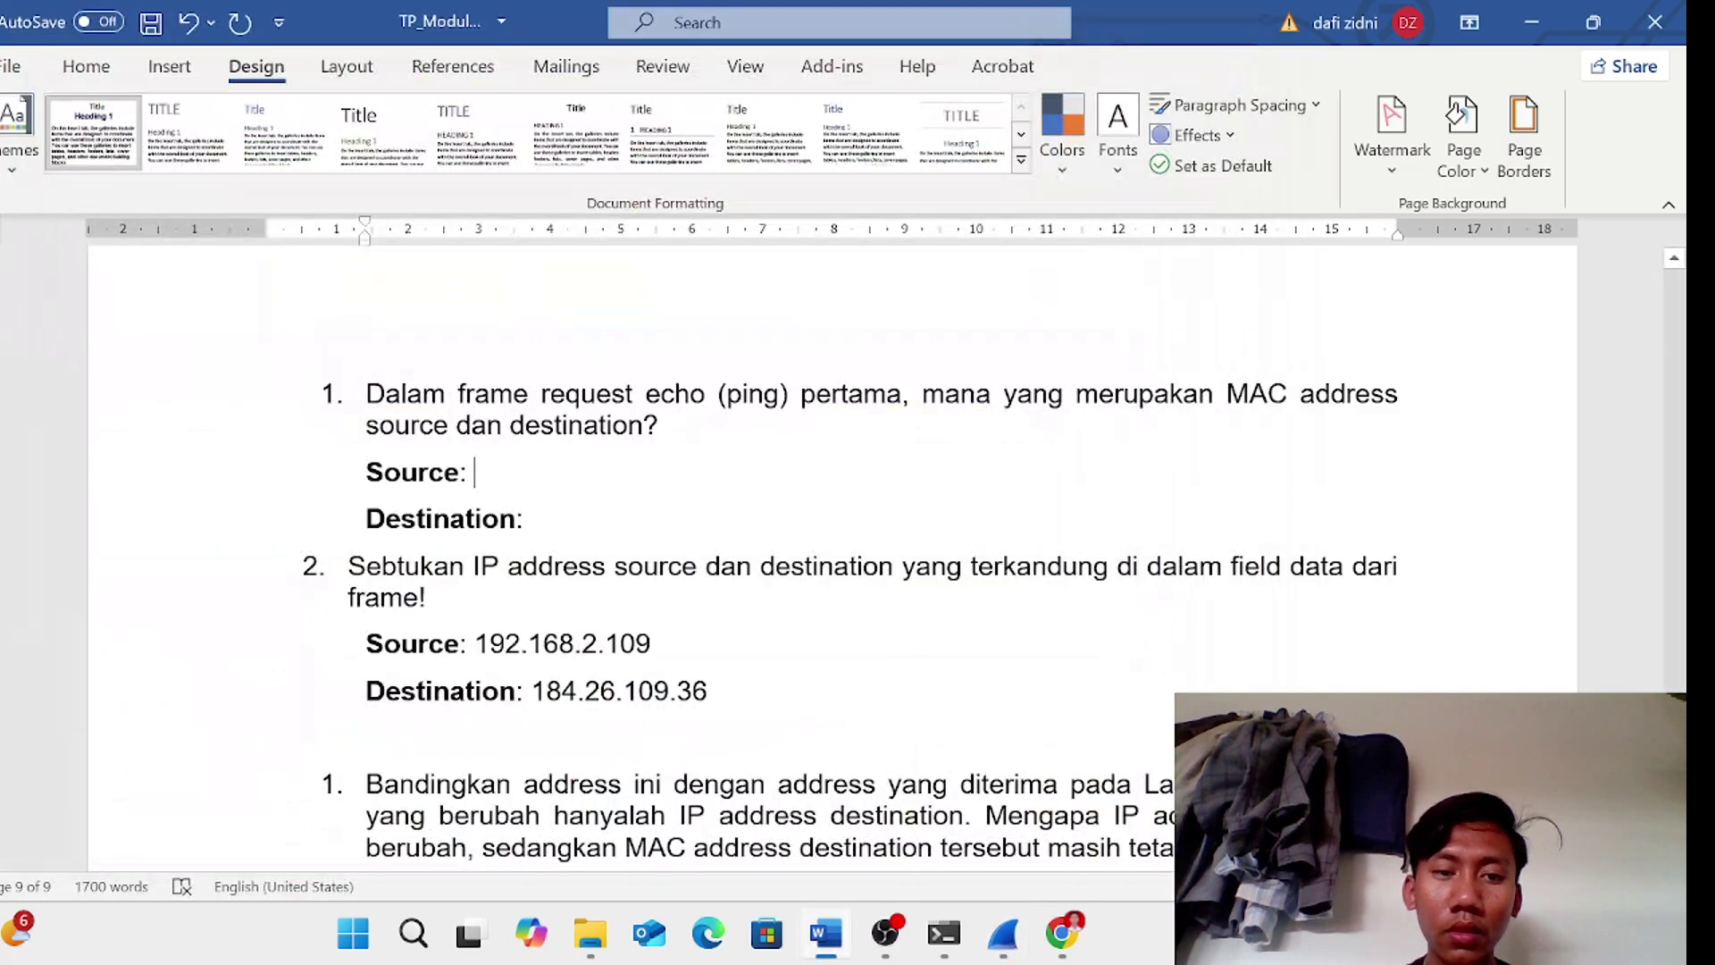
text(50:0f:f5:f9:5f:f0)
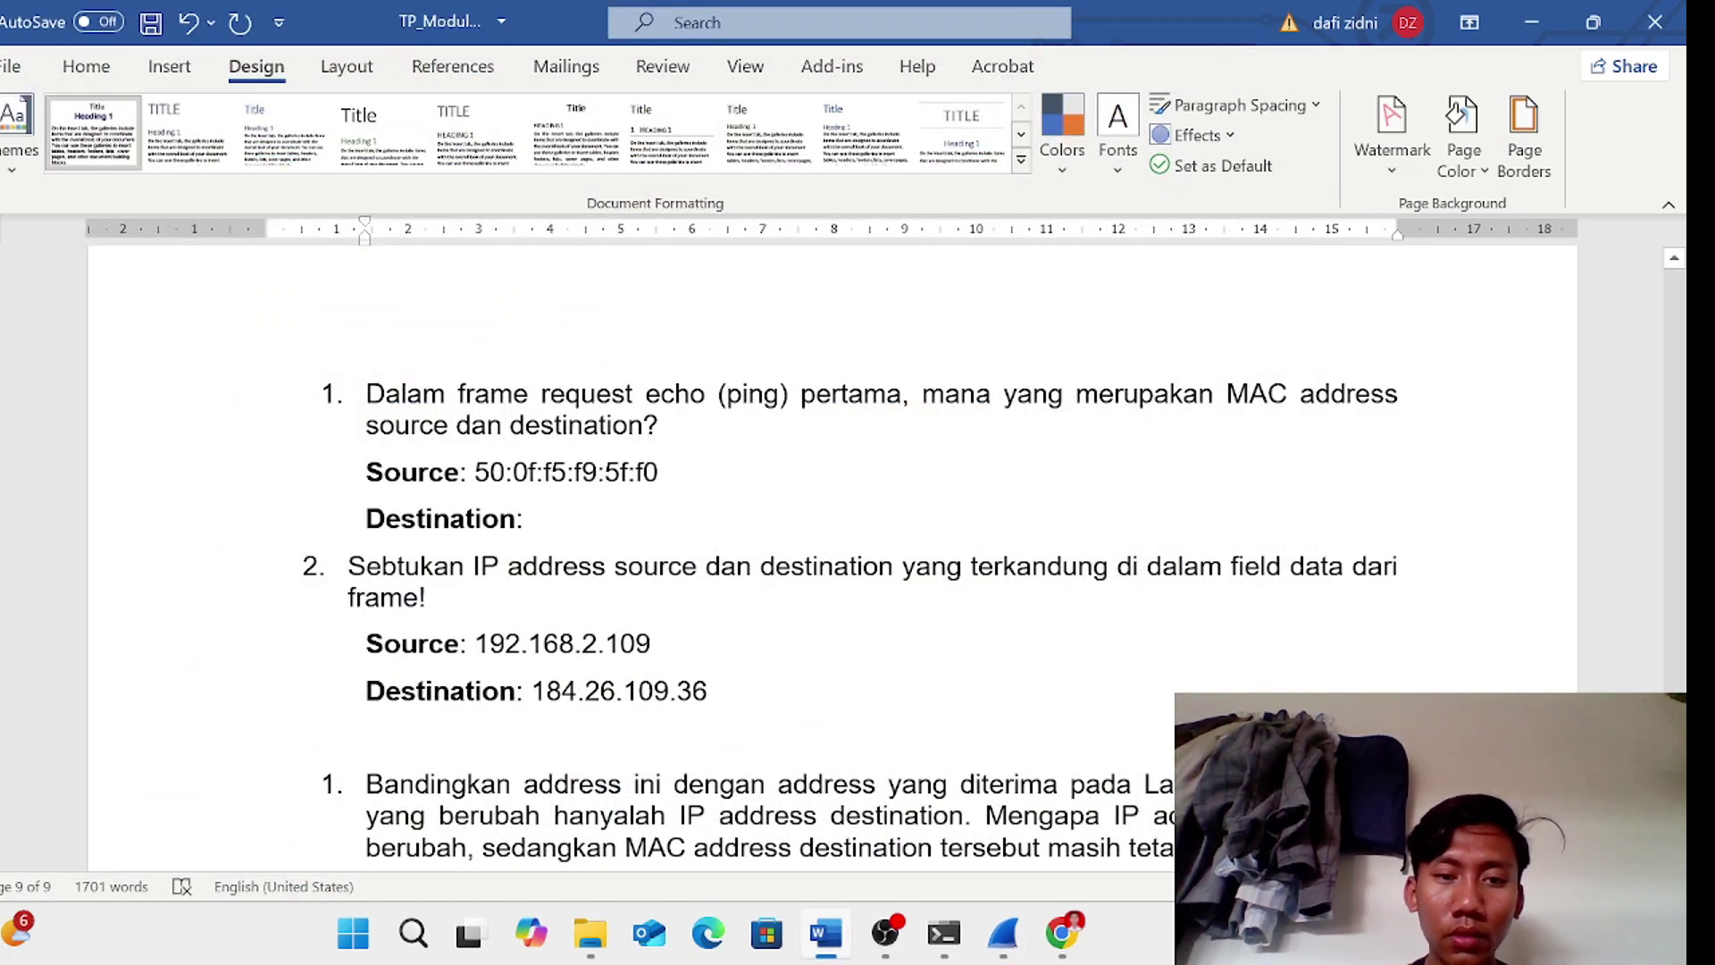
- Copy the Ethernet II source MAC value c0:b5:d7:b3:f3:9d in Wireshark and add it to question 1's Source answer in Word
click(1003, 934)
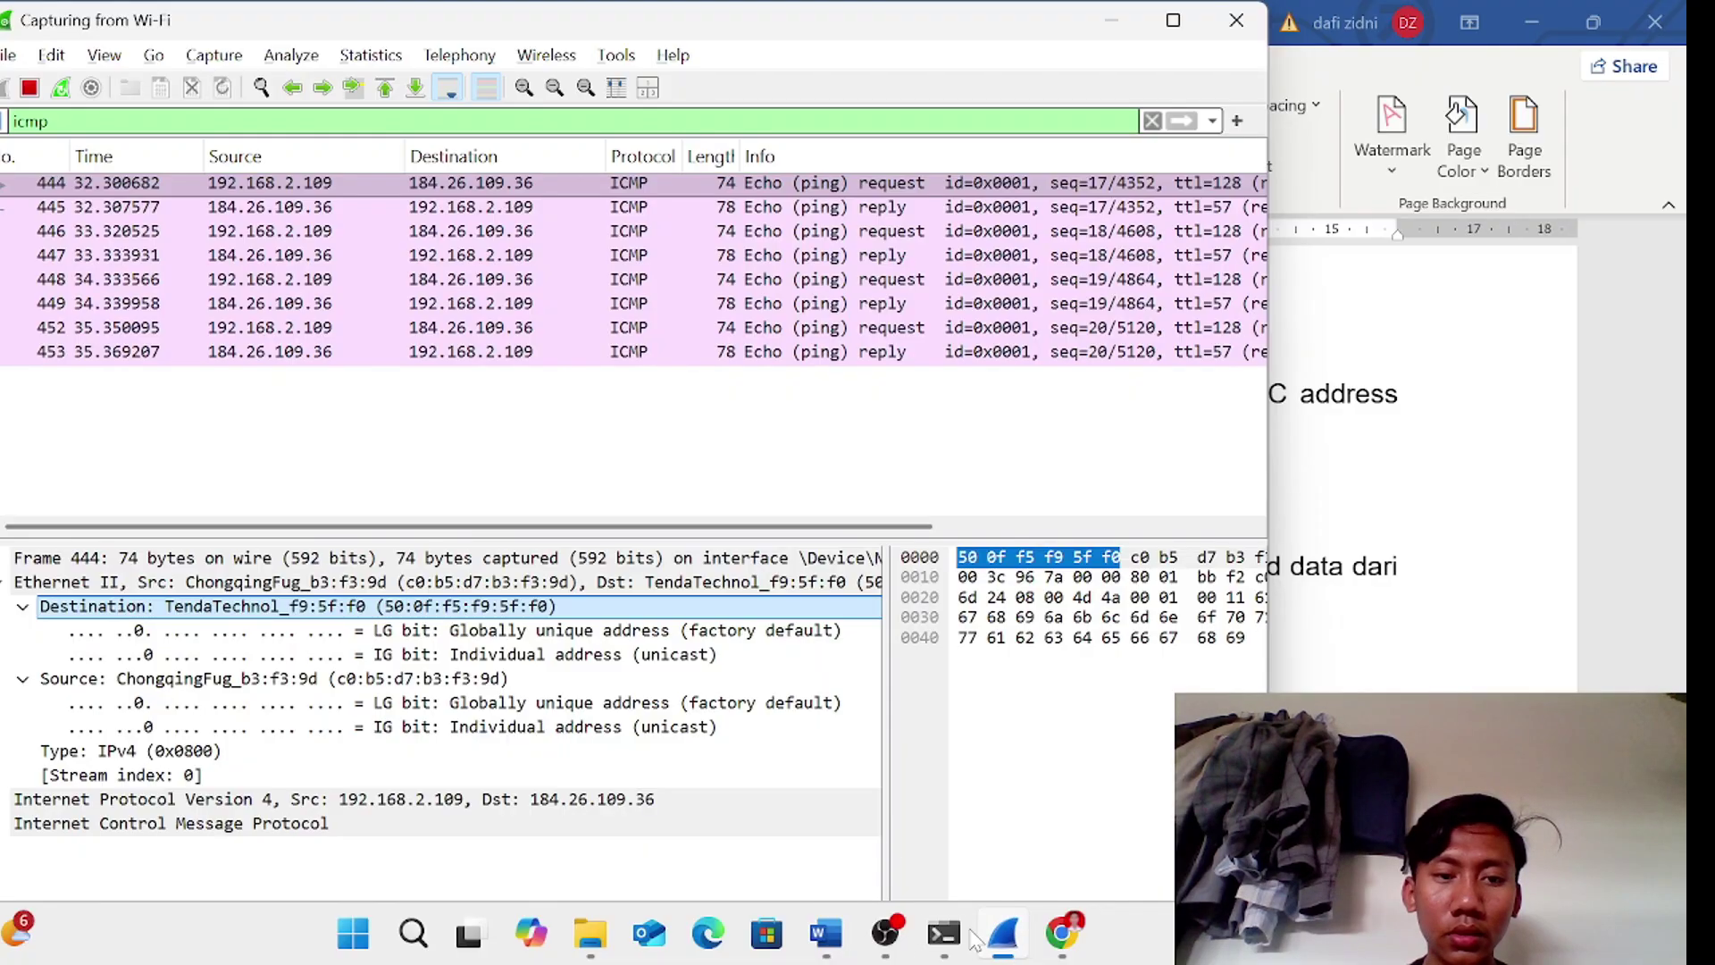
click(477, 680)
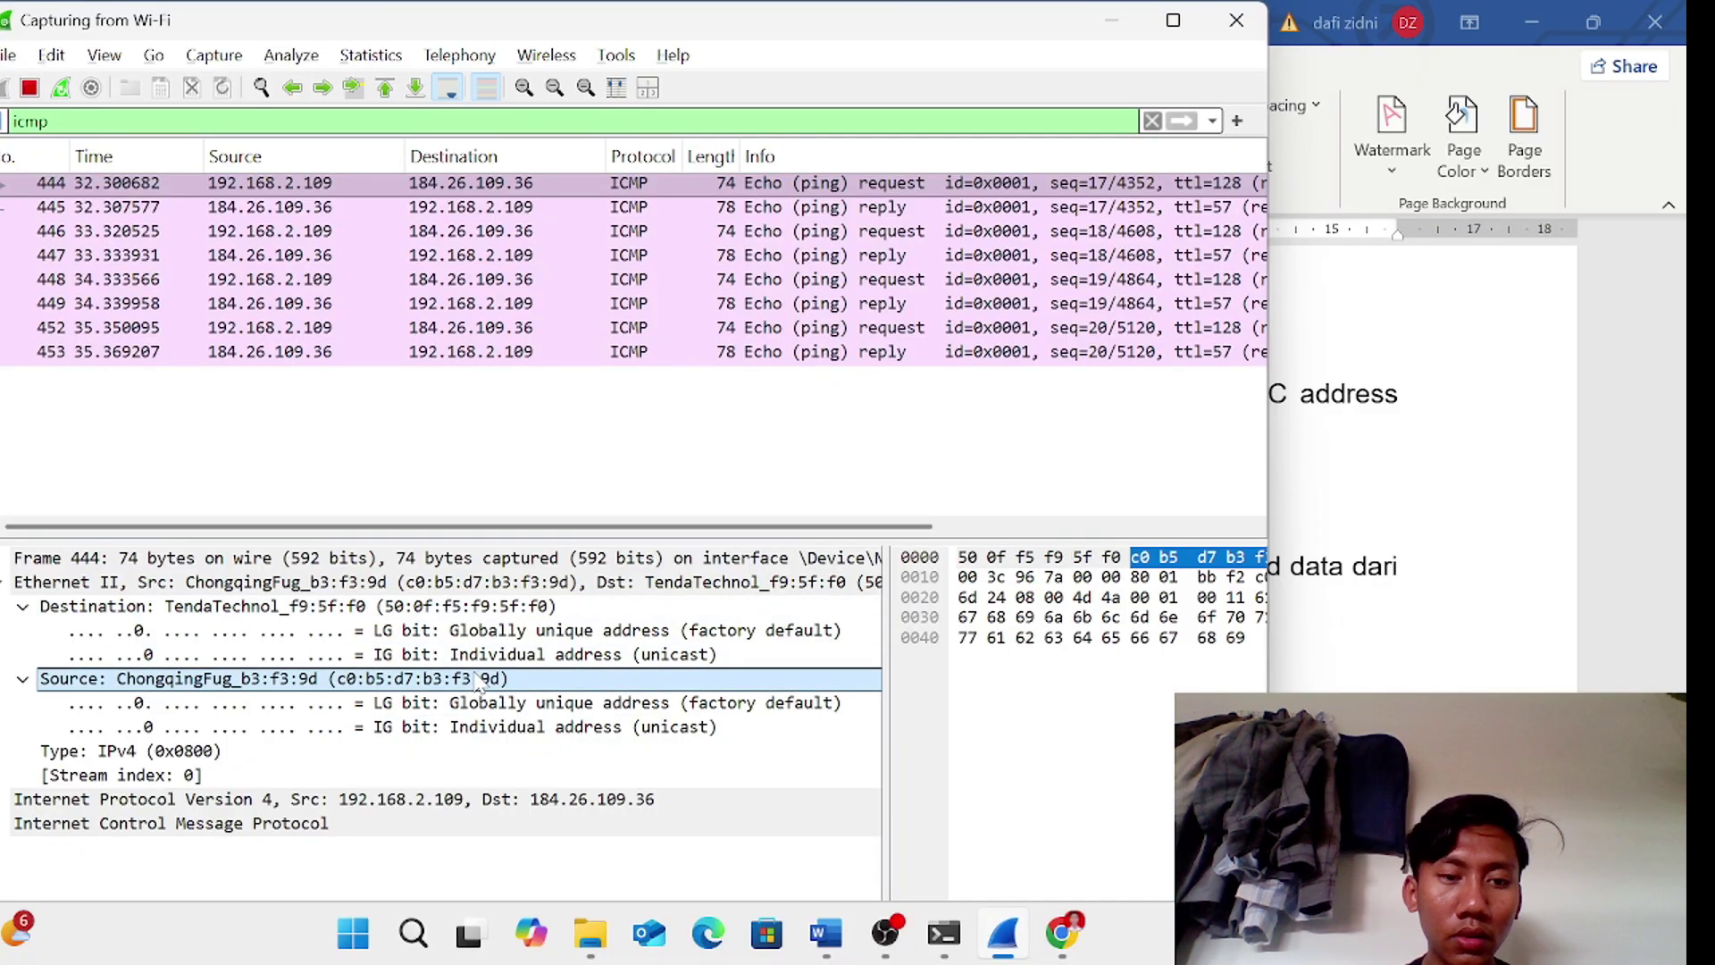
right_click(480, 683)
mouse_move(799, 384)
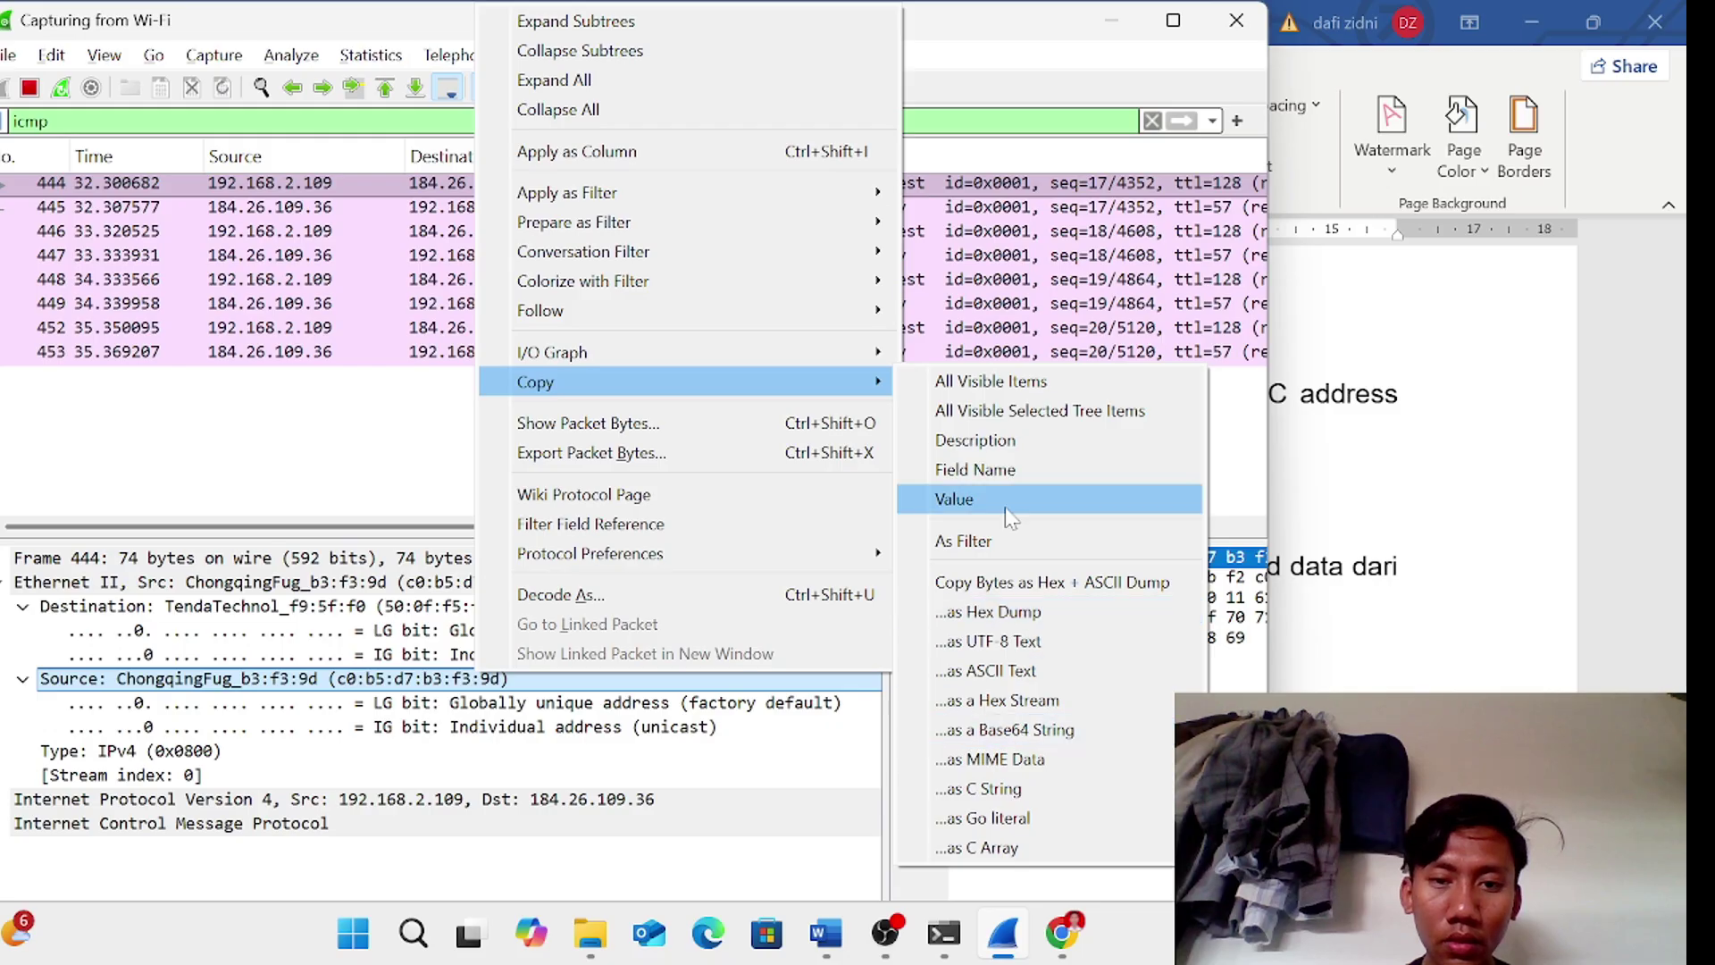
click(1003, 502)
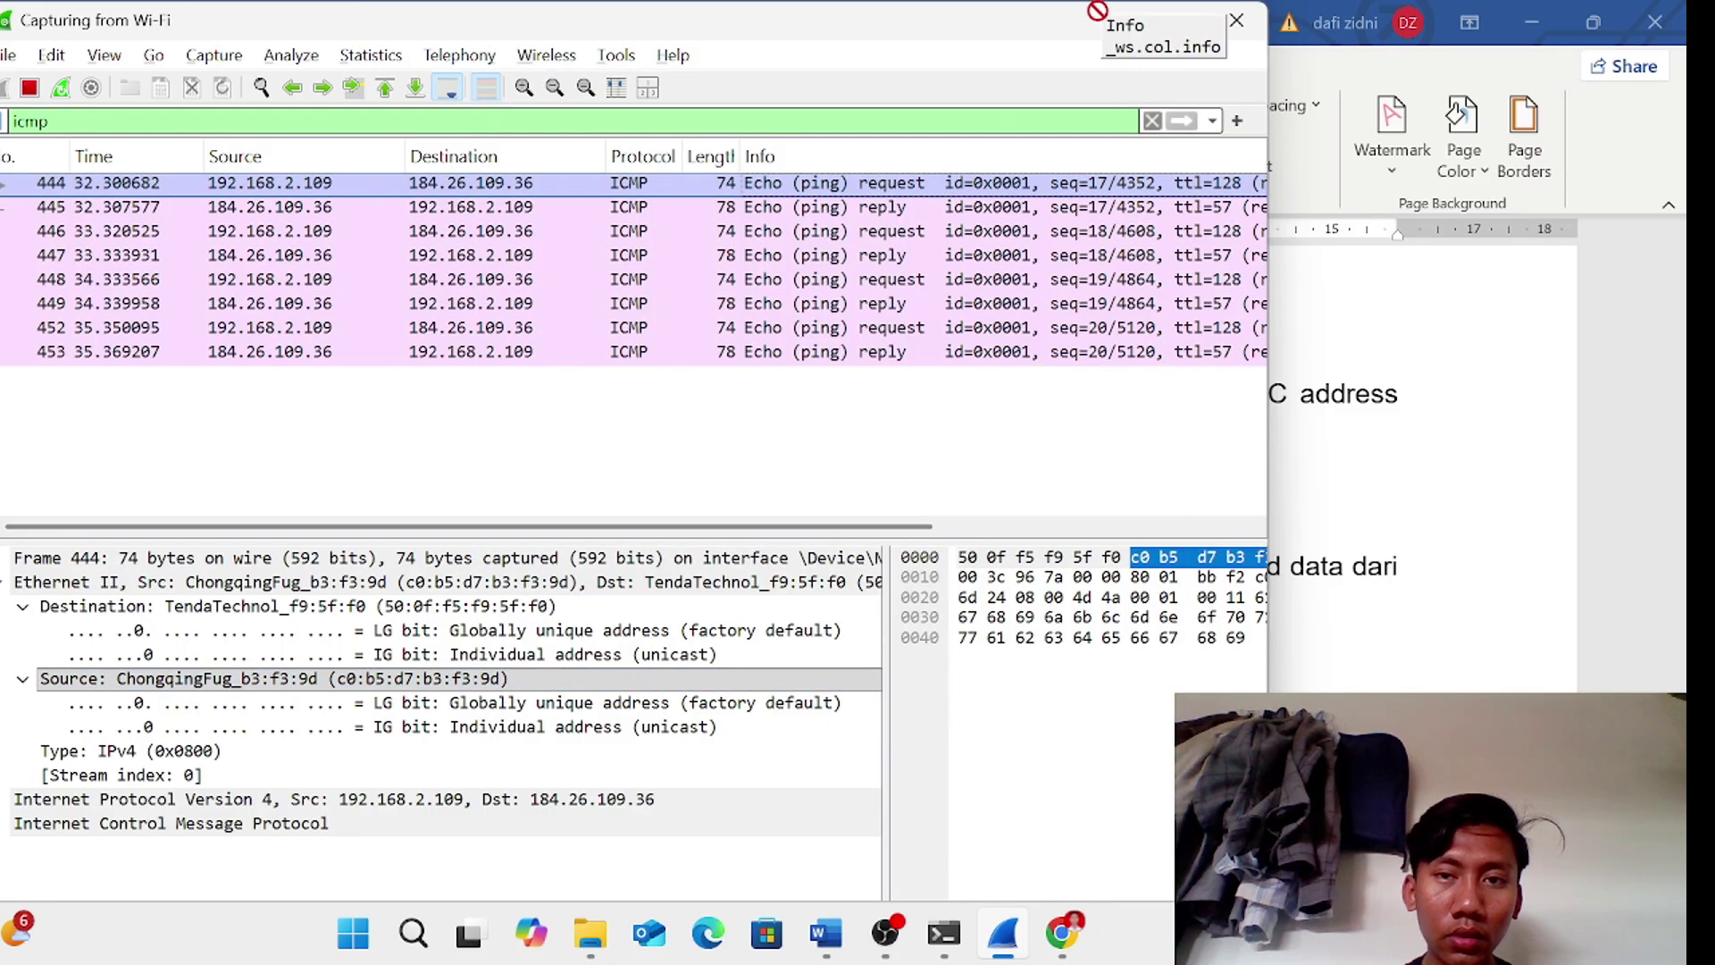
click(1114, 22)
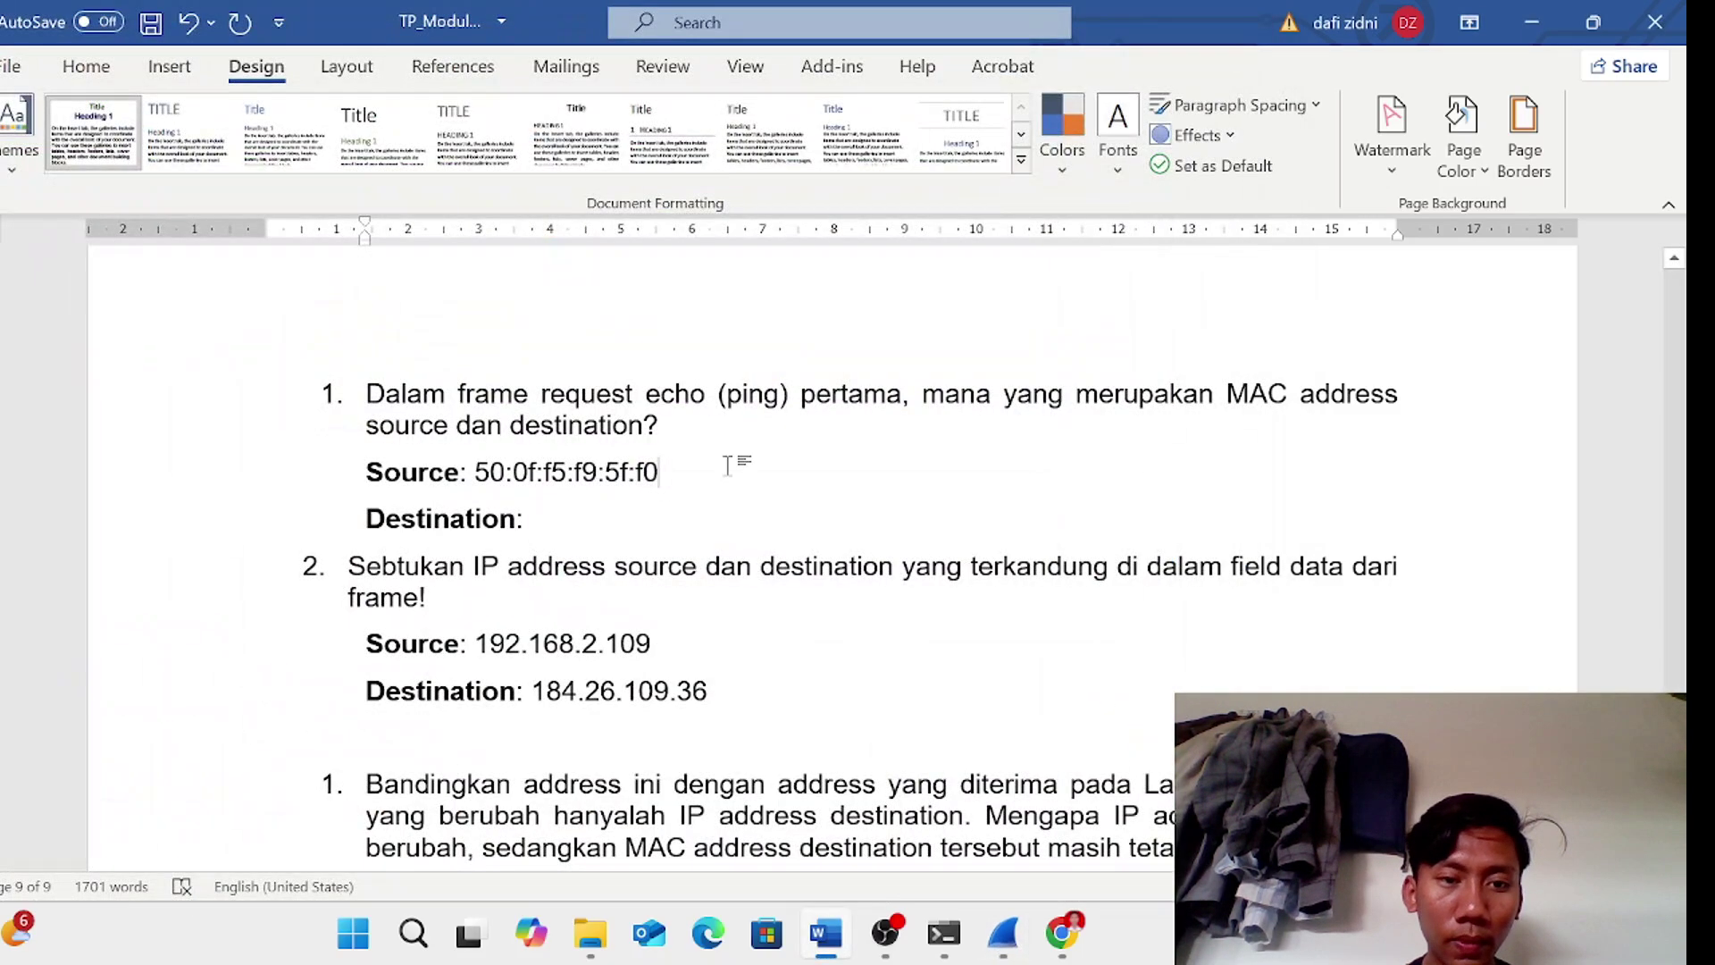
key(ctrl+v)
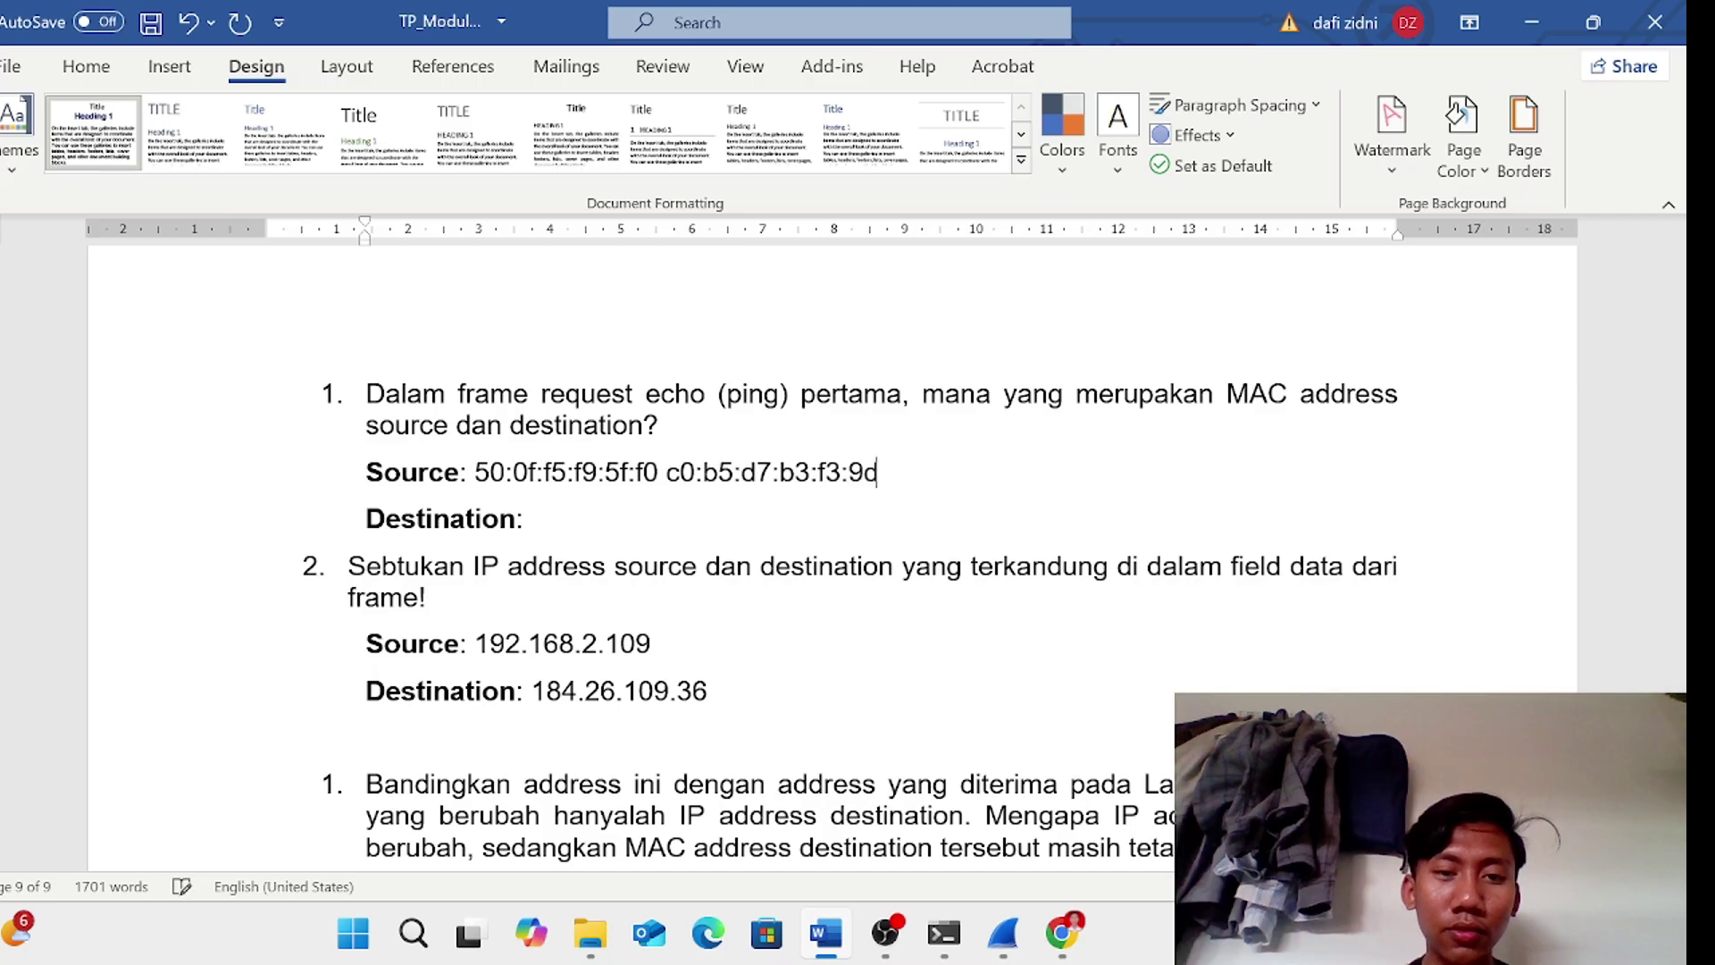
- Move 50:0f:f5:f9:5f:f0 from question 1's Source answer to its Destination answer
click(659, 472)
drag(660, 471, 471, 472)
key(BackSpace)
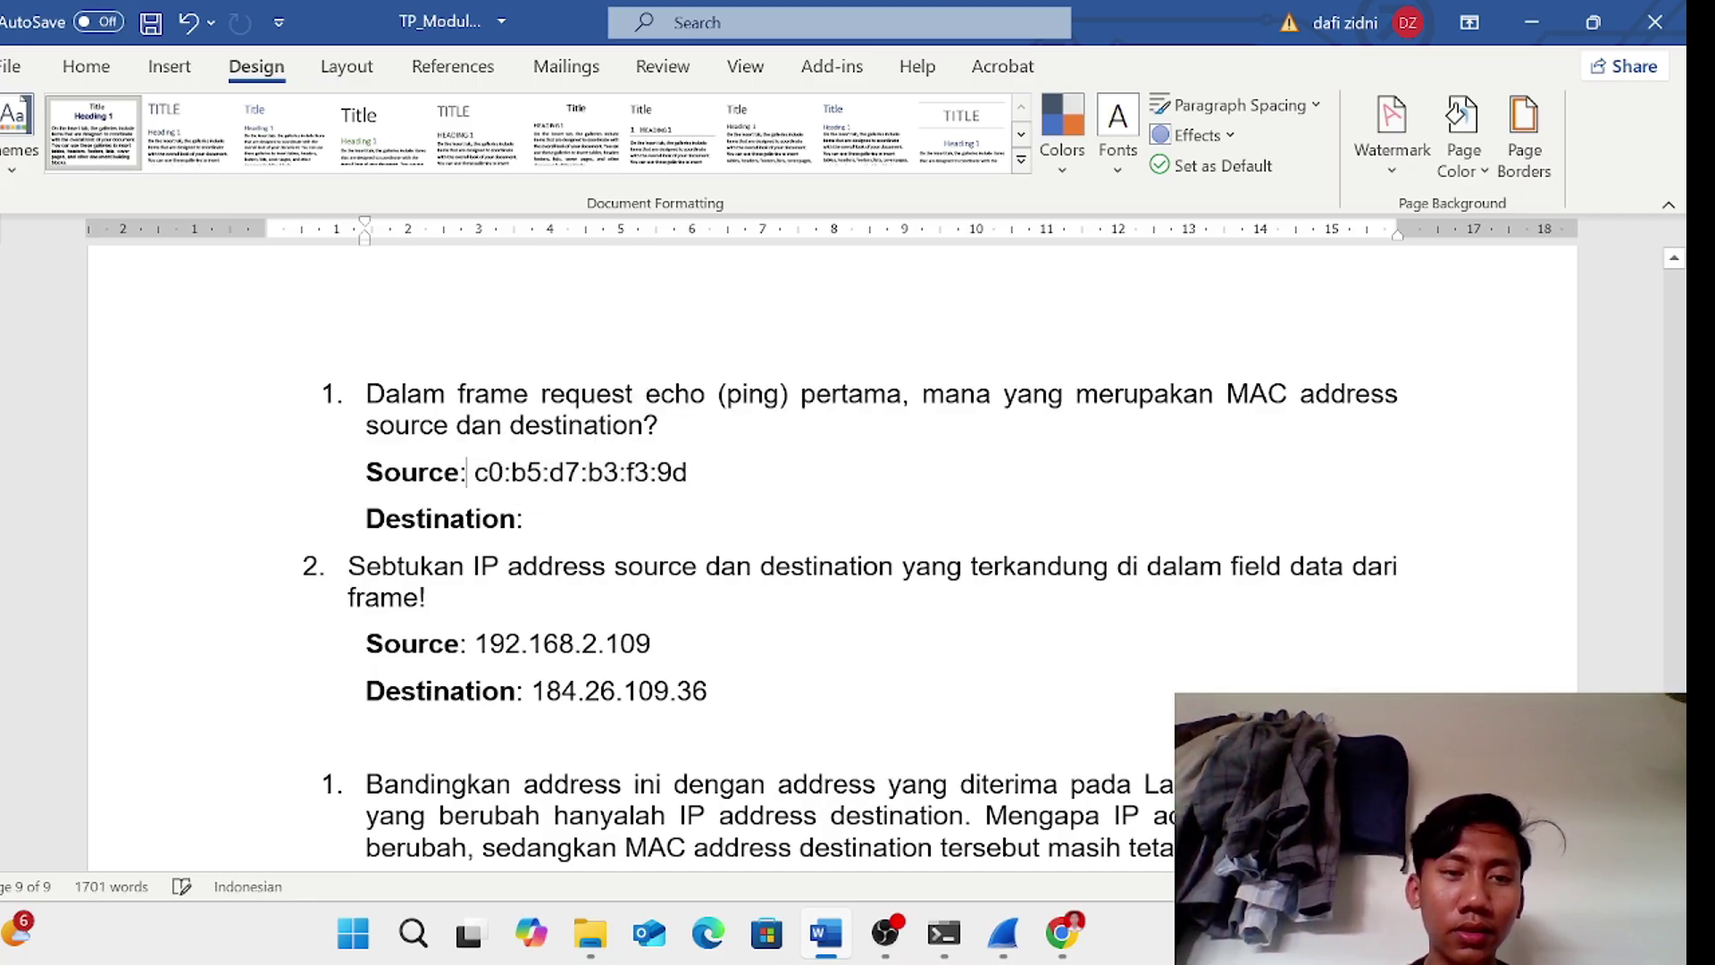
click(531, 518)
key(ctrl+v)
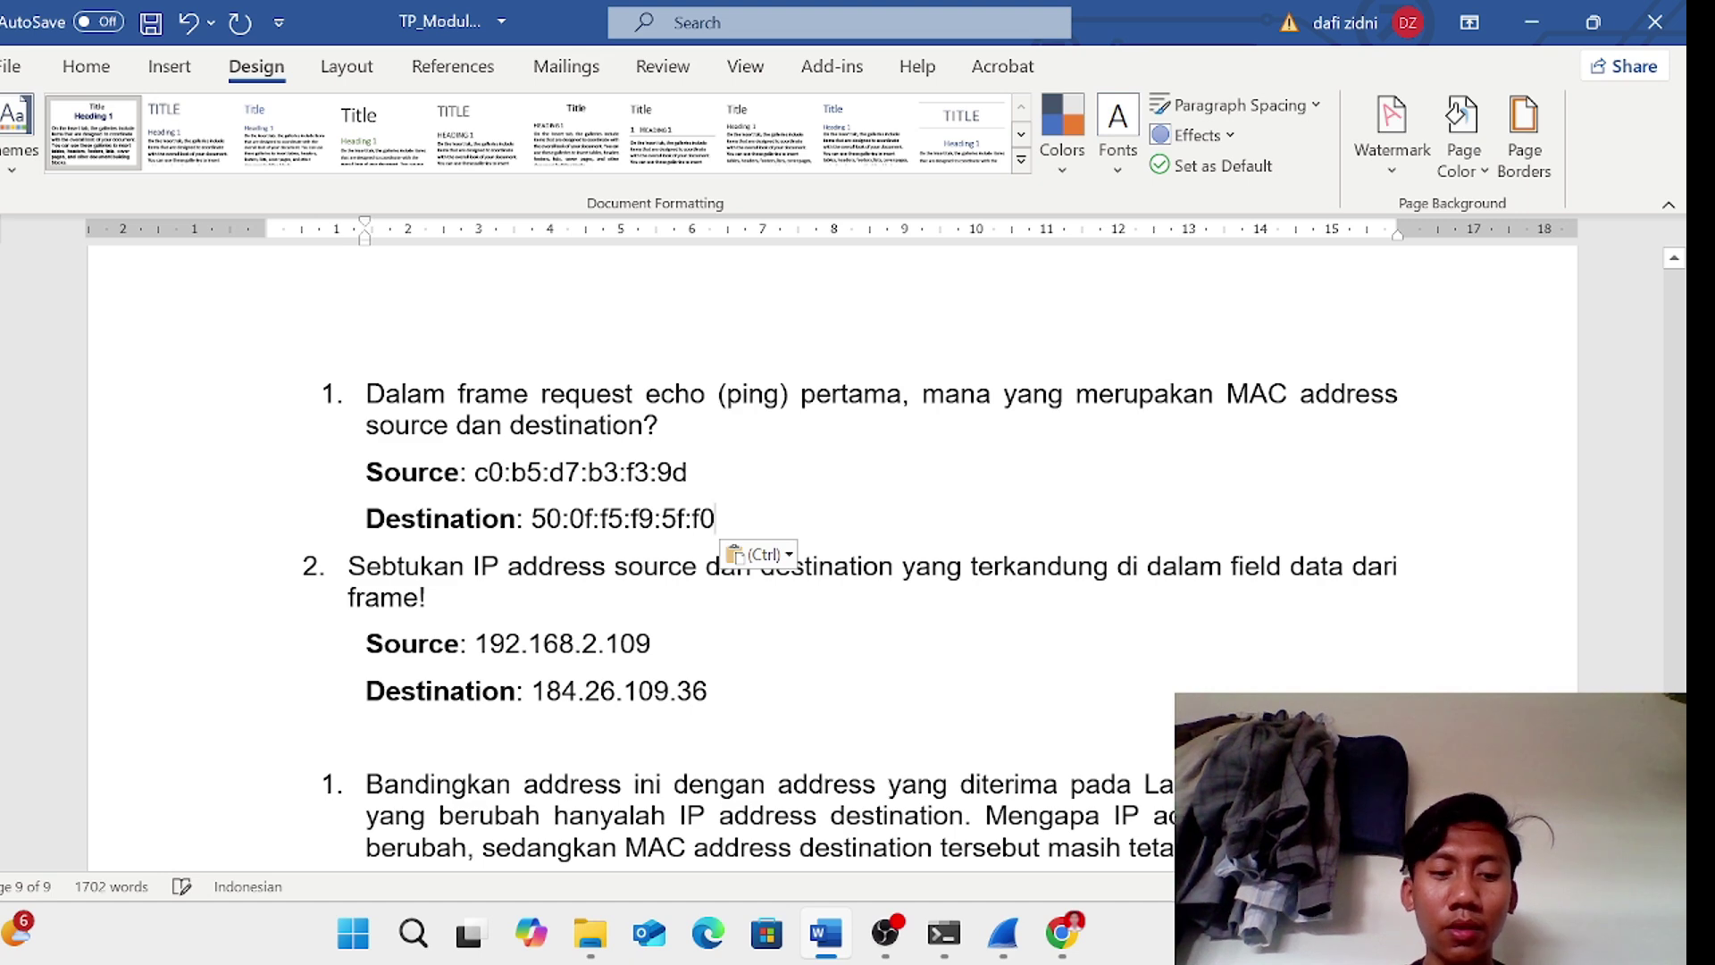
- Review the remaining questions on the destination addresses and the preamble field together with their Jawaban texts
scroll(849, 545, down, 5)
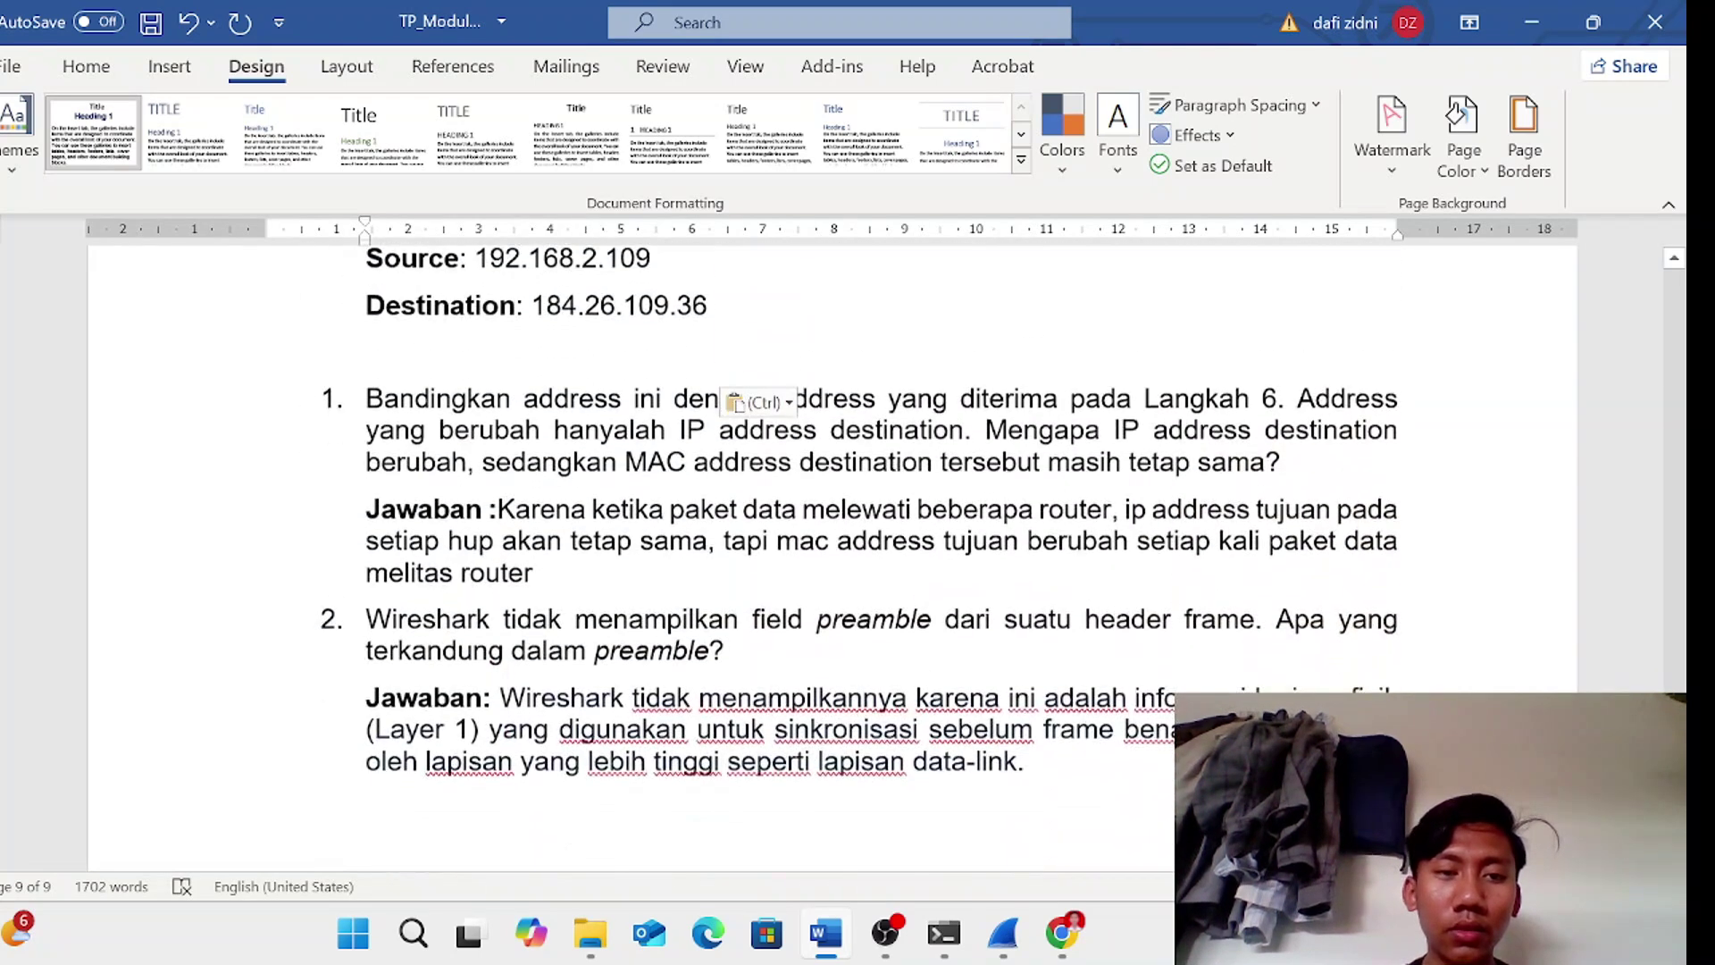
click(534, 571)
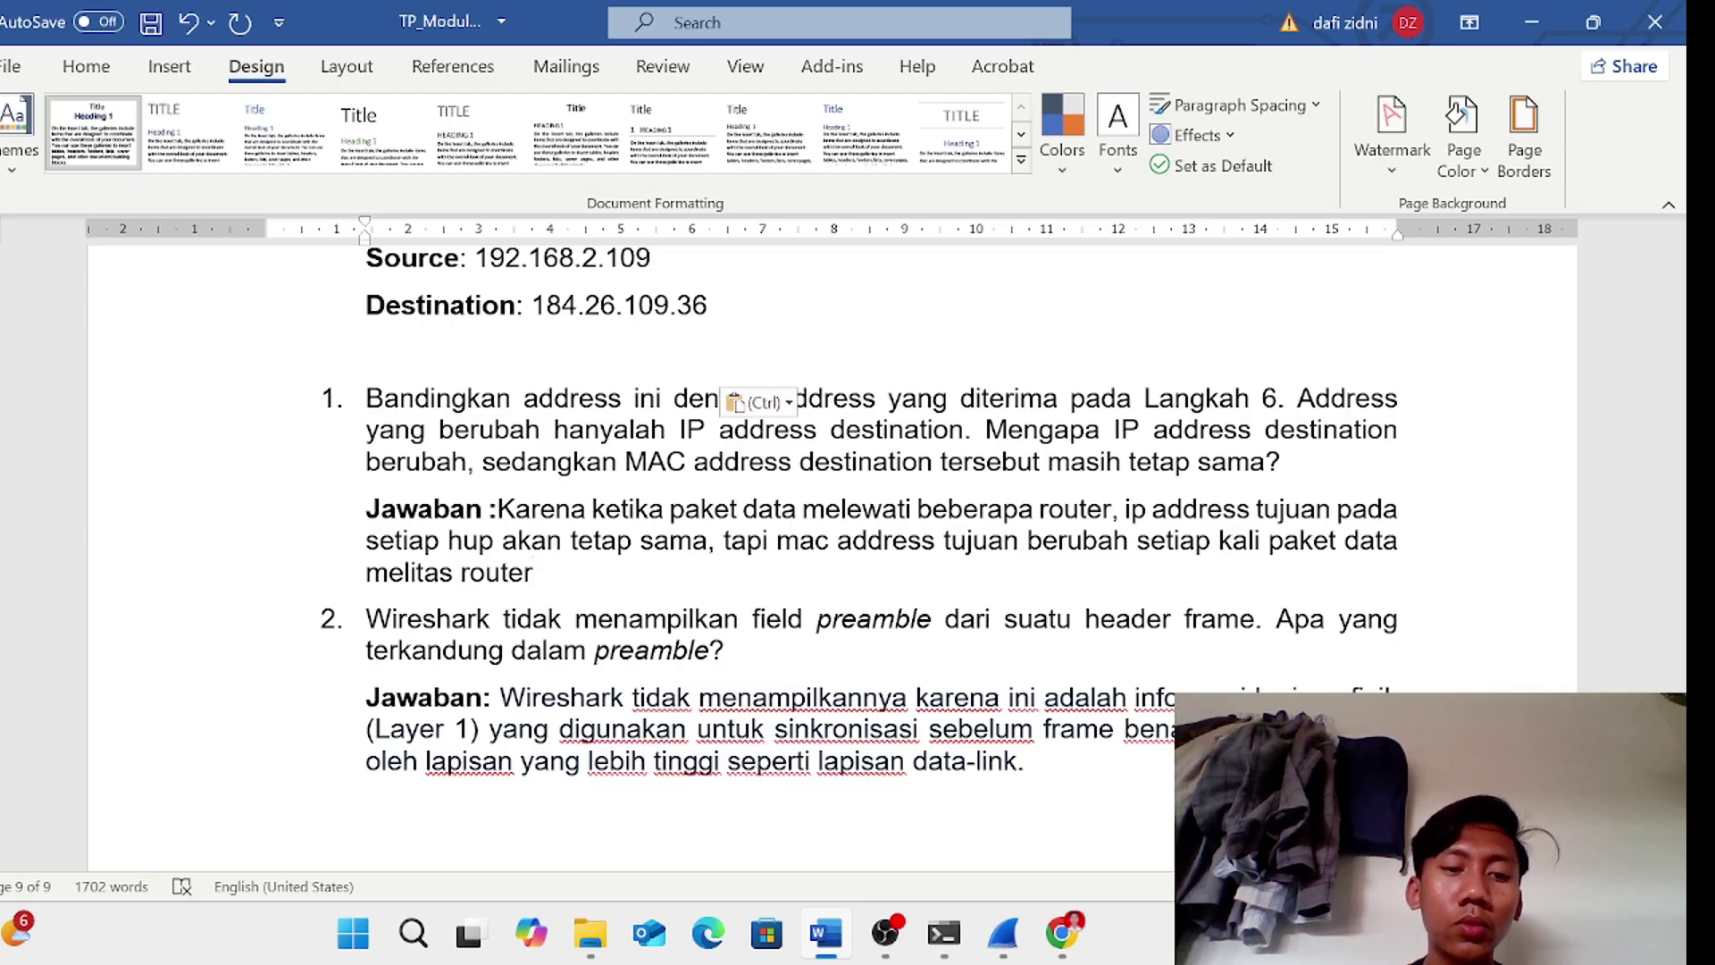
scroll(830, 554, down, 1)
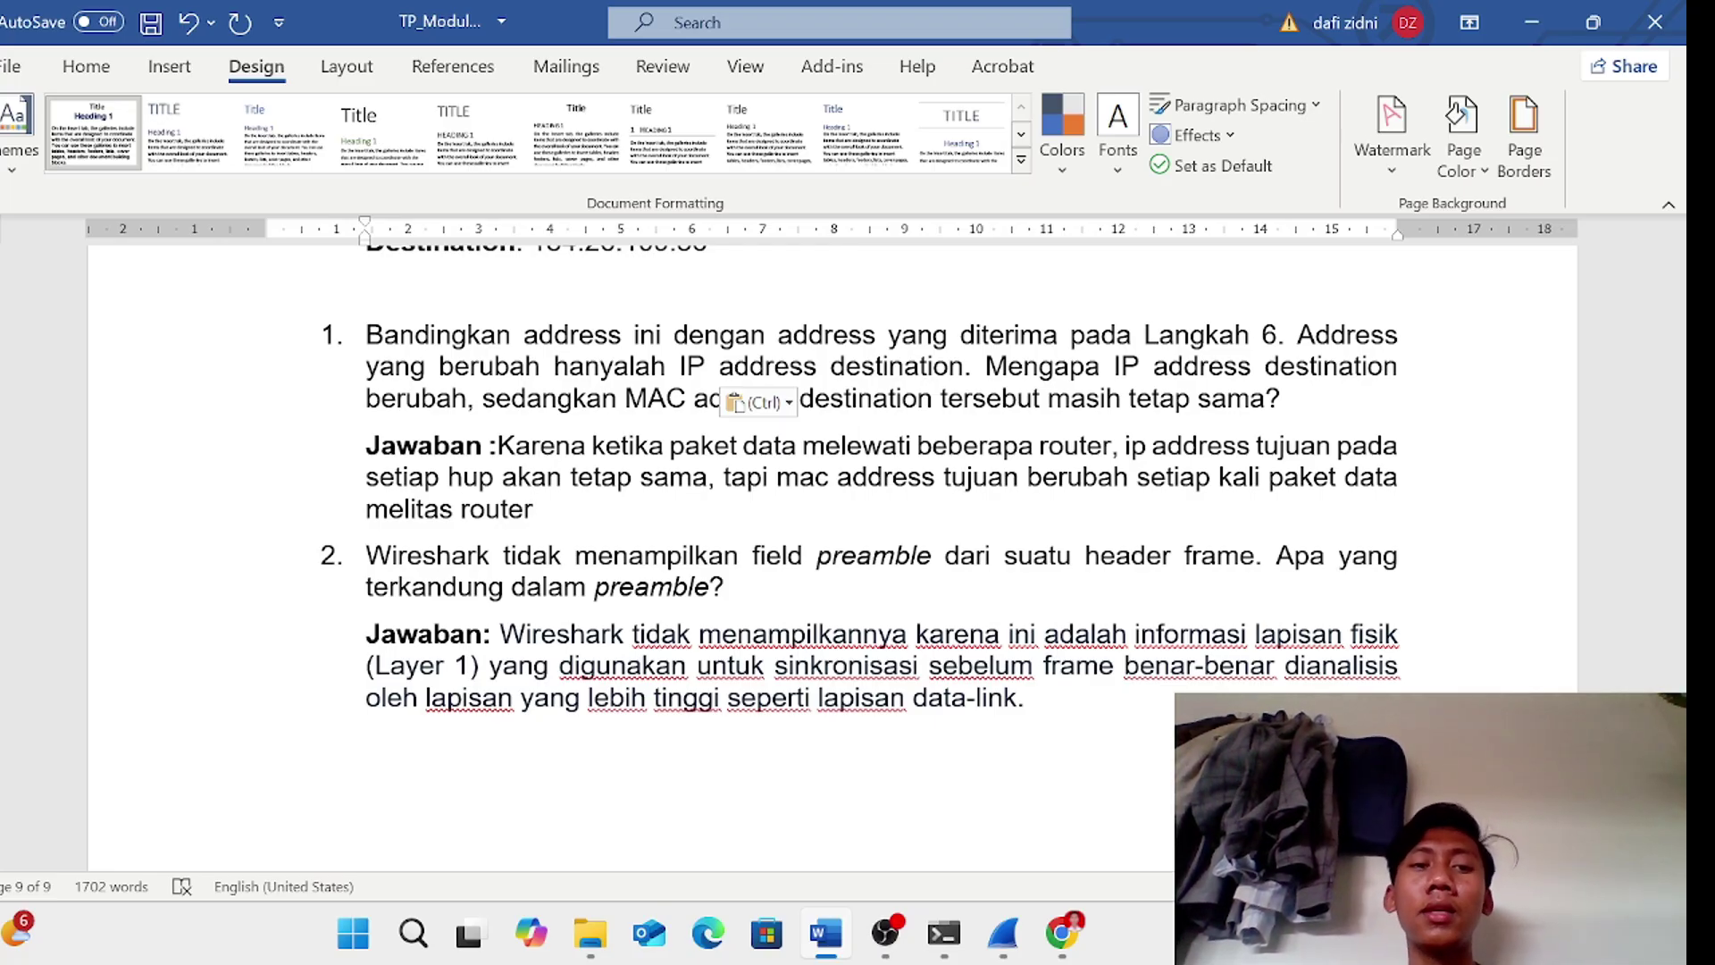
scroll(952, 765, down, 2)
right_click(952, 765)
scroll(952, 765, down, 2)
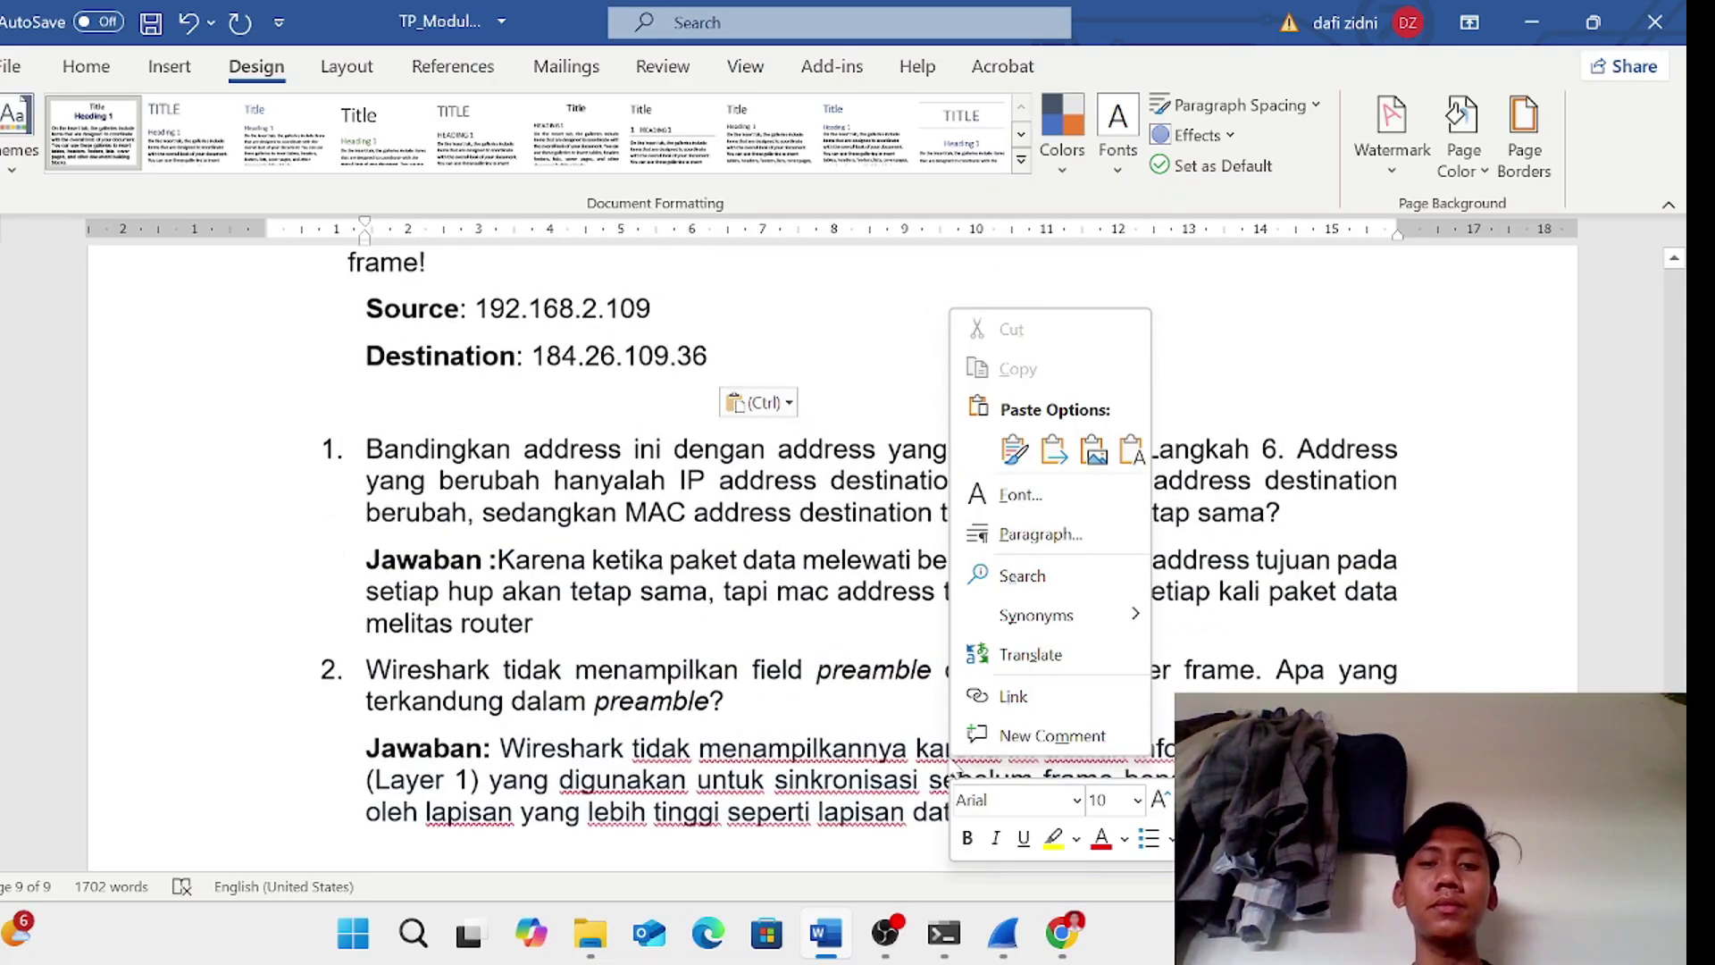
key(Escape)
scroll(952, 765, down, 1)
scroll(831, 554, up, 10)
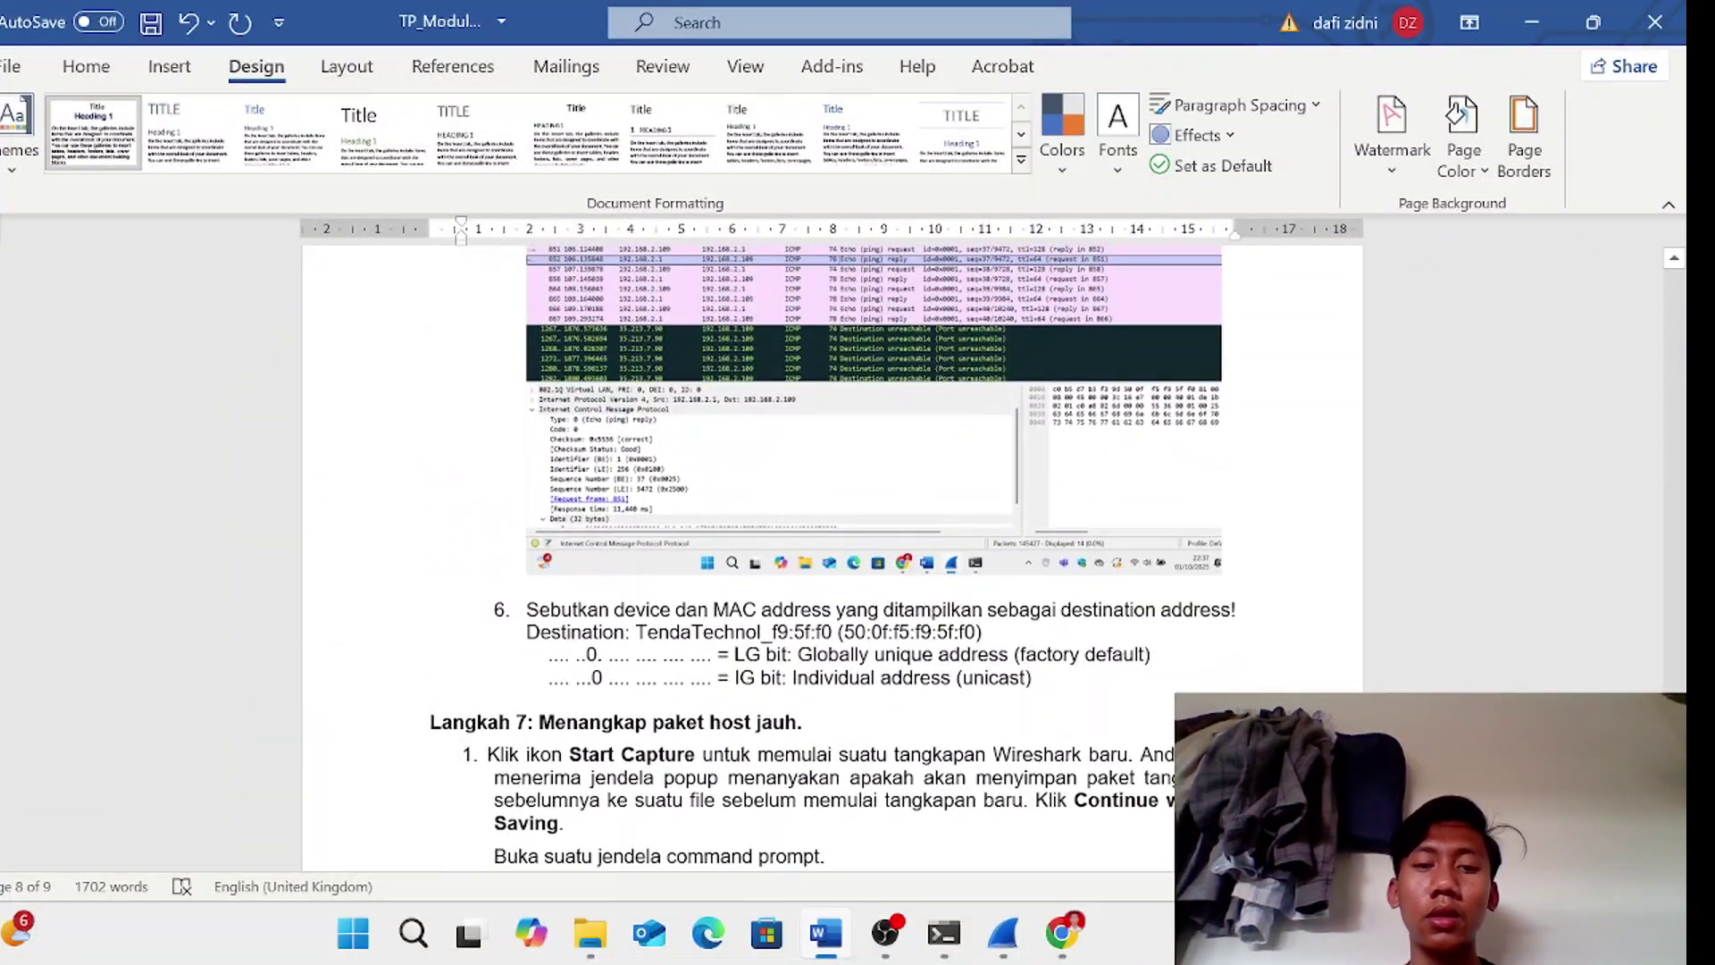
click(889, 936)
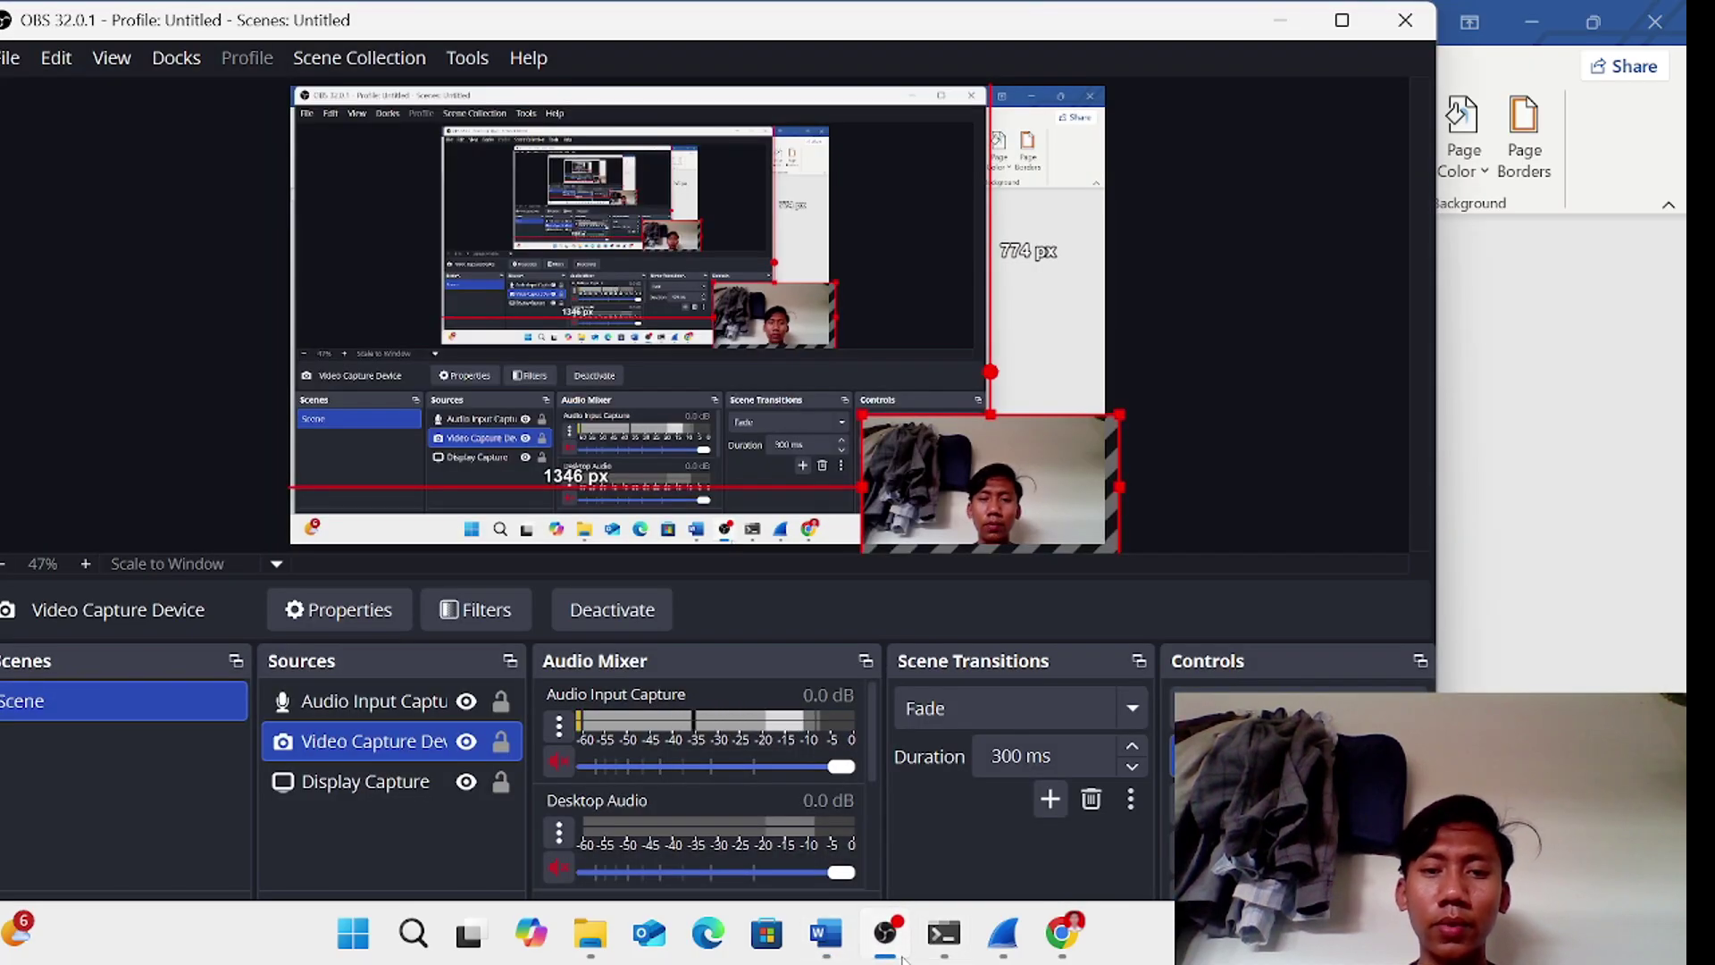
click(898, 952)
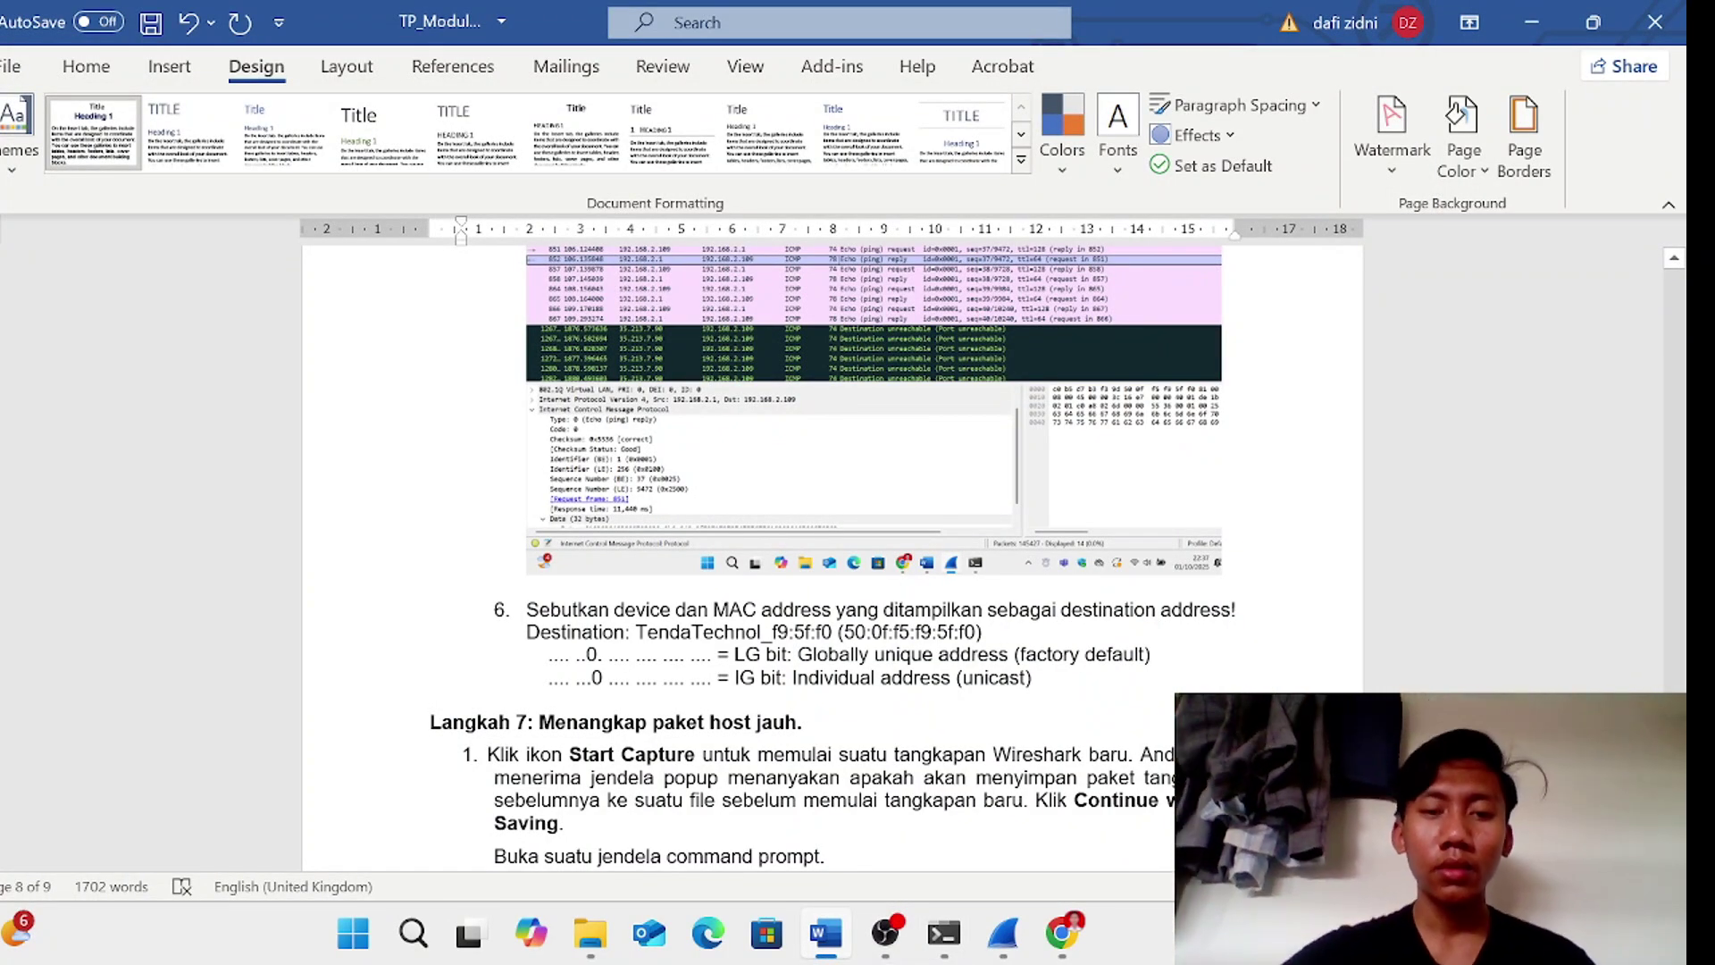
scroll(831, 554, up, 6)
scroll(831, 554, up, 10)
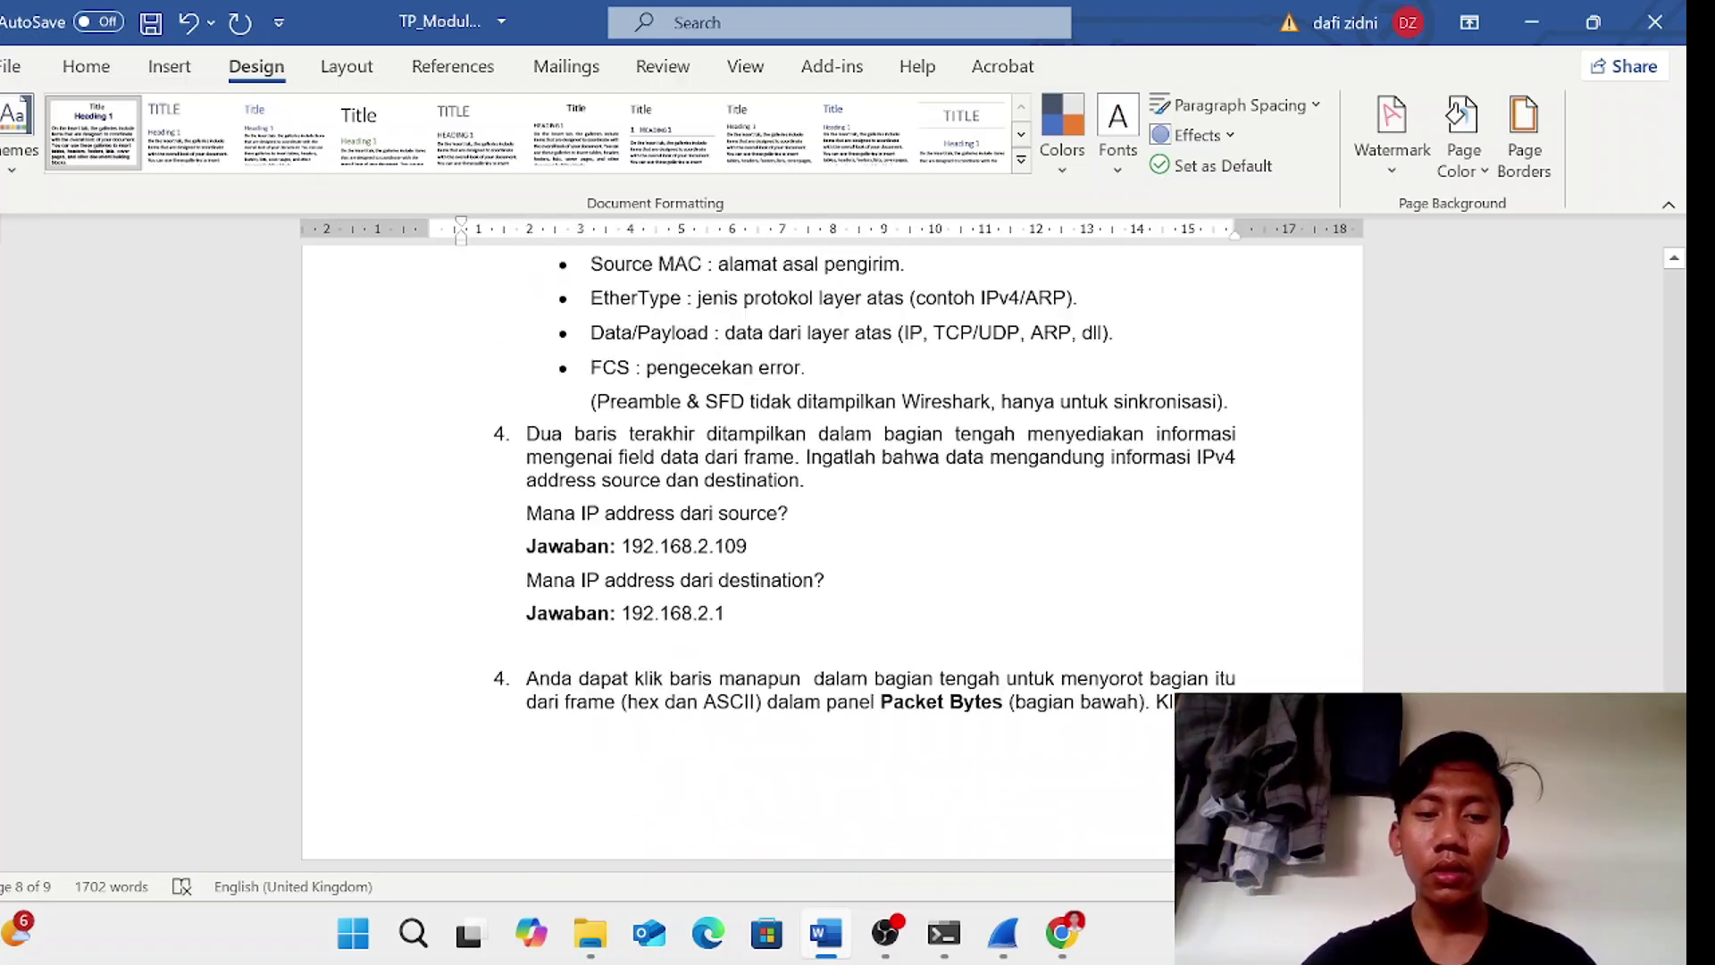
scroll(830, 553, up, 8)
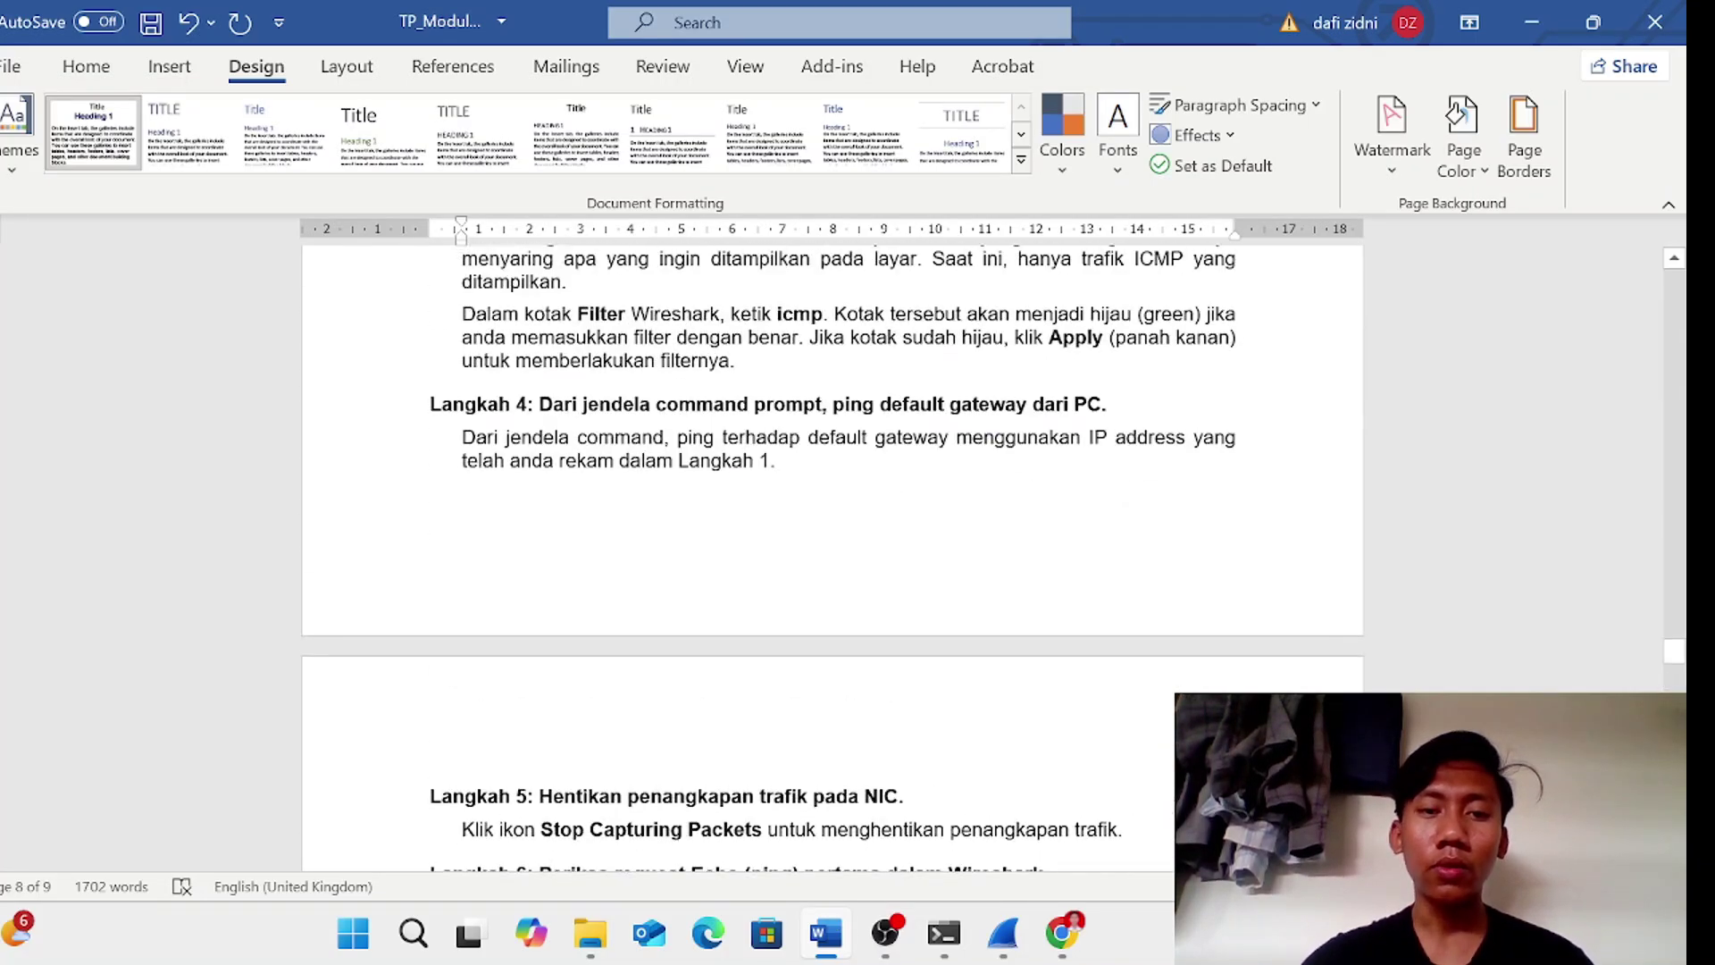
click(894, 947)
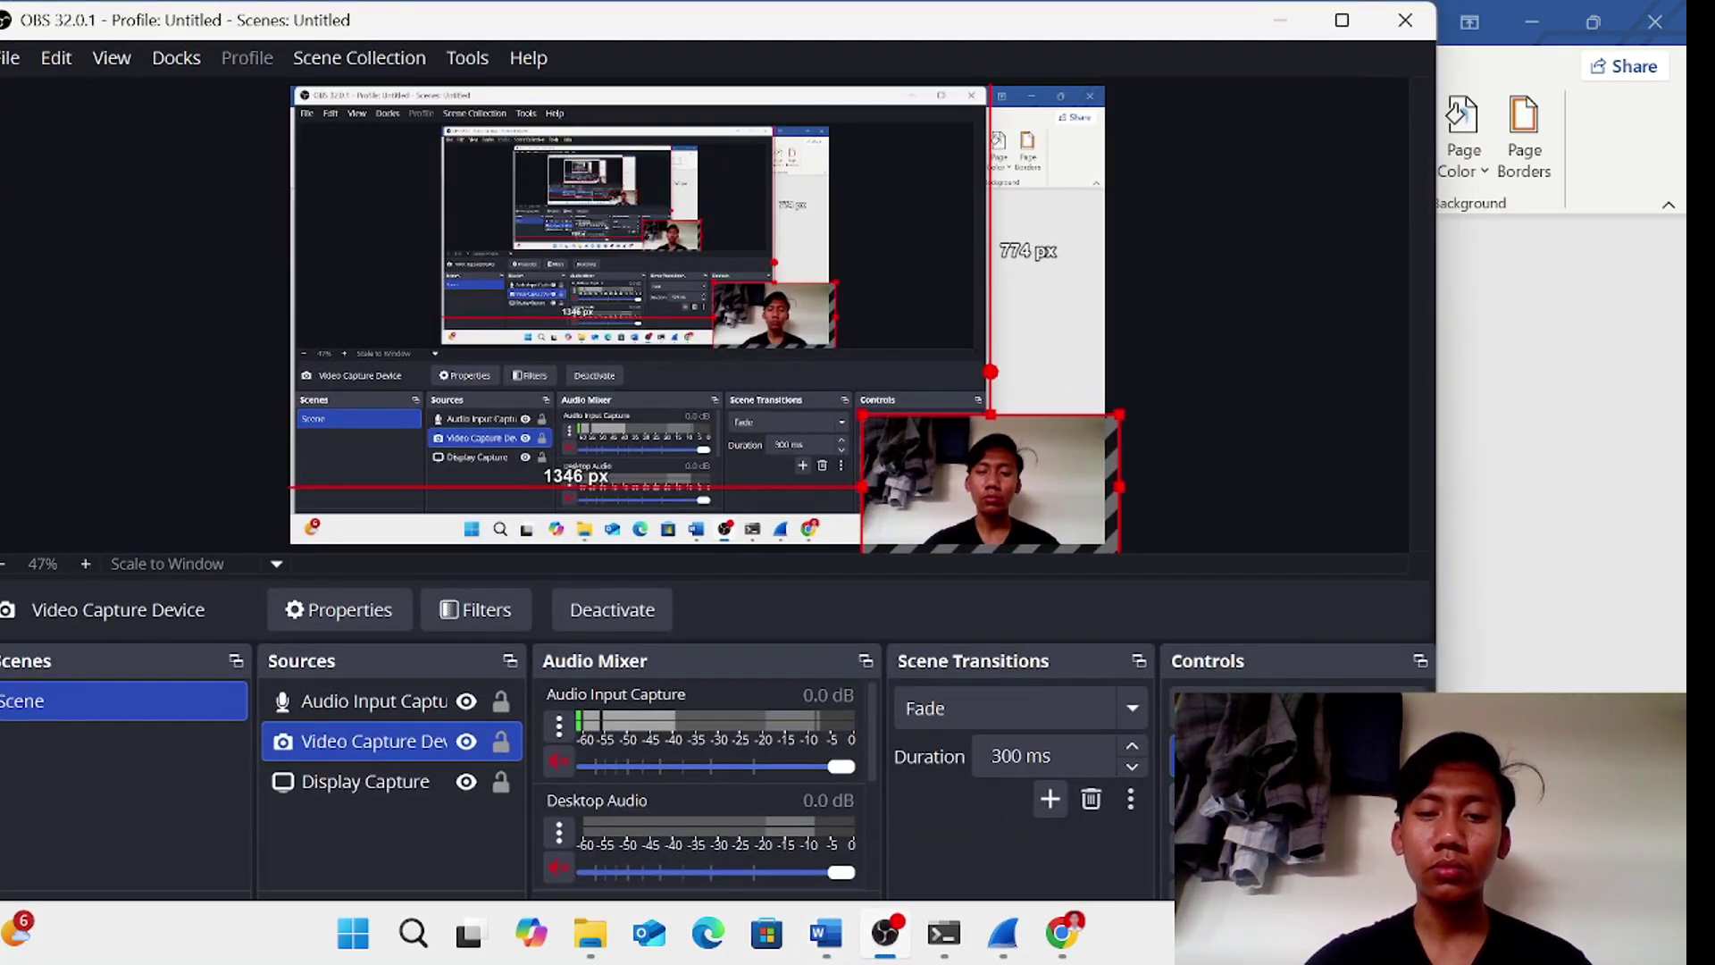